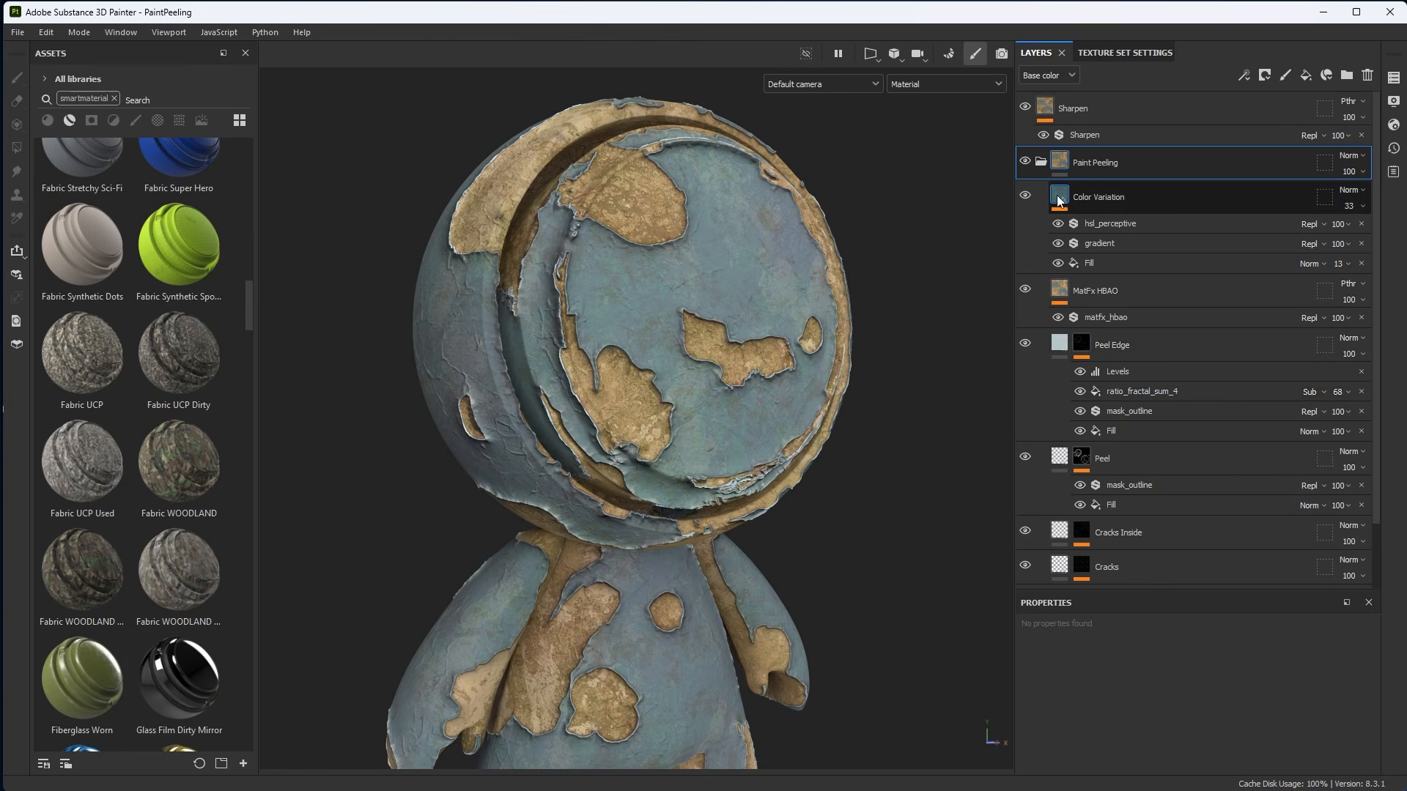
# Collapse the Paint Peeling folder and save it as a new smart material.
pyautogui.click(1040, 161)
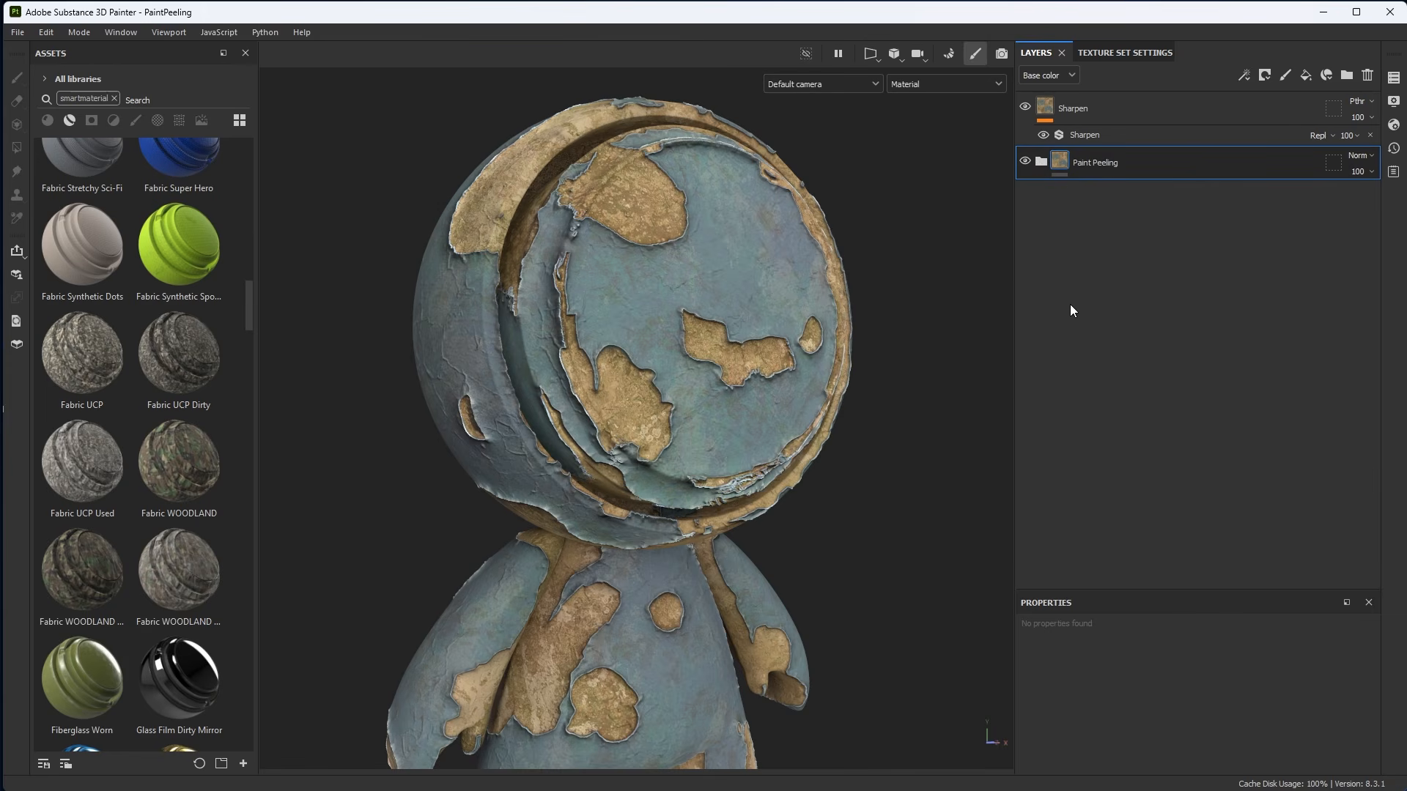
pyautogui.rightClick(1131, 163)
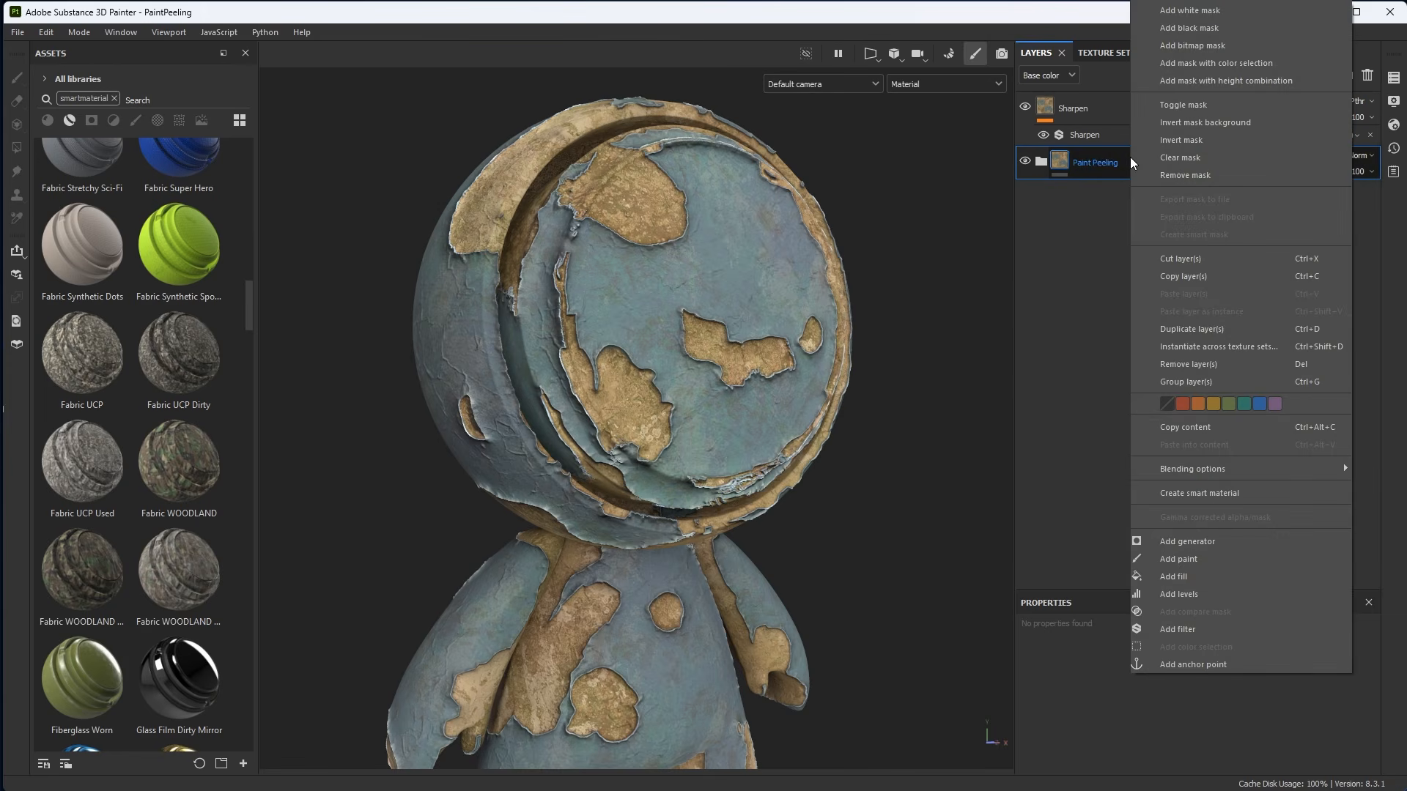
pyautogui.click(1220, 493)
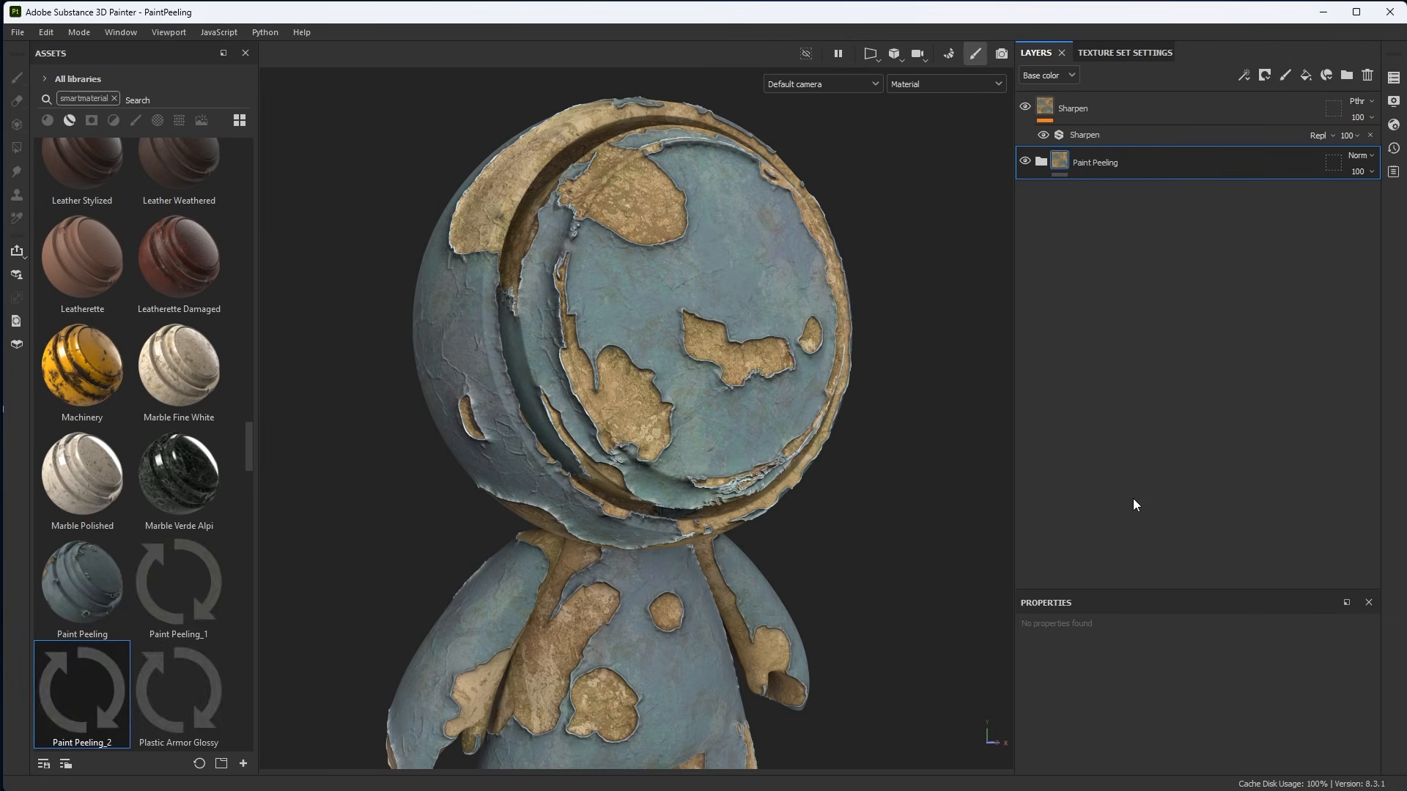
pyautogui.moveTo(183, 579)
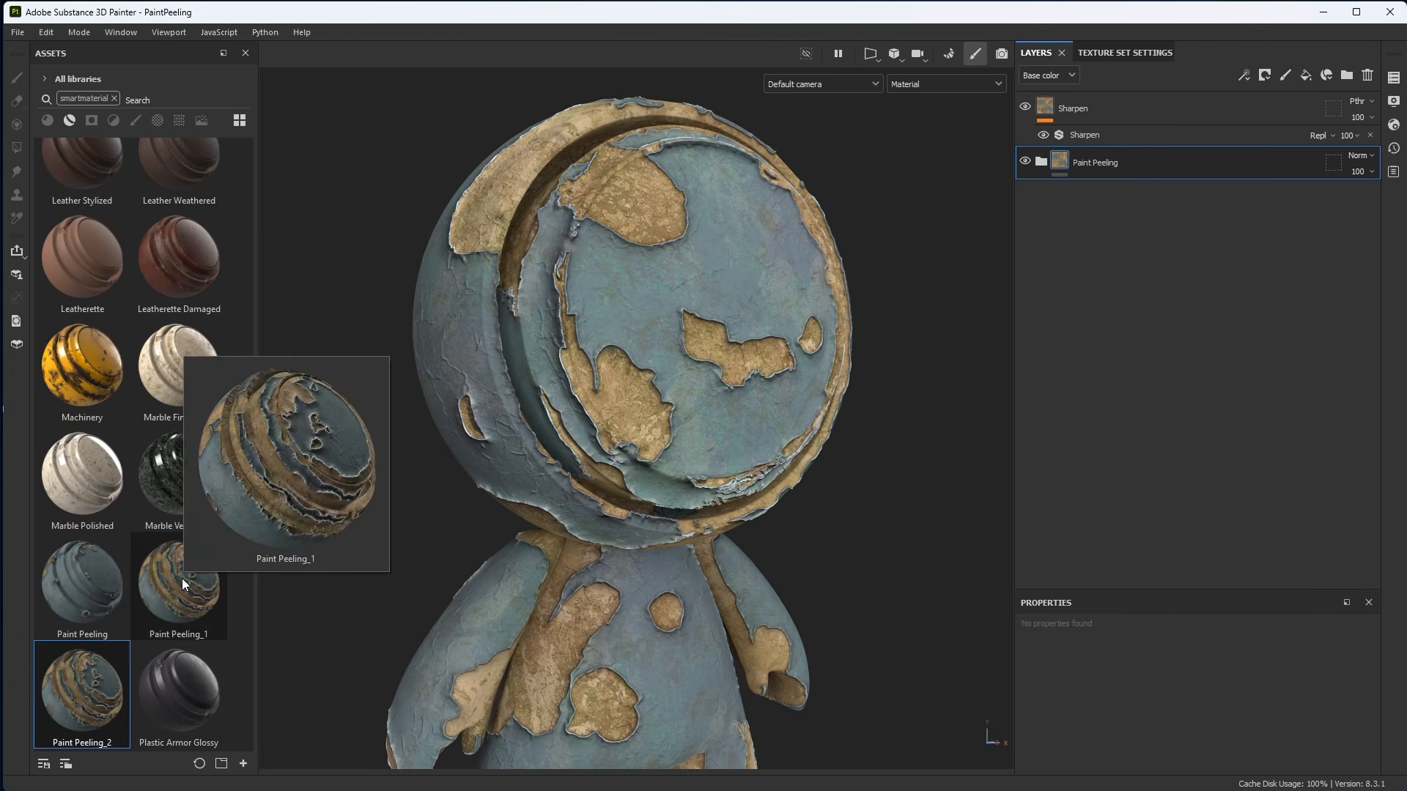
pyautogui.moveTo(109, 667)
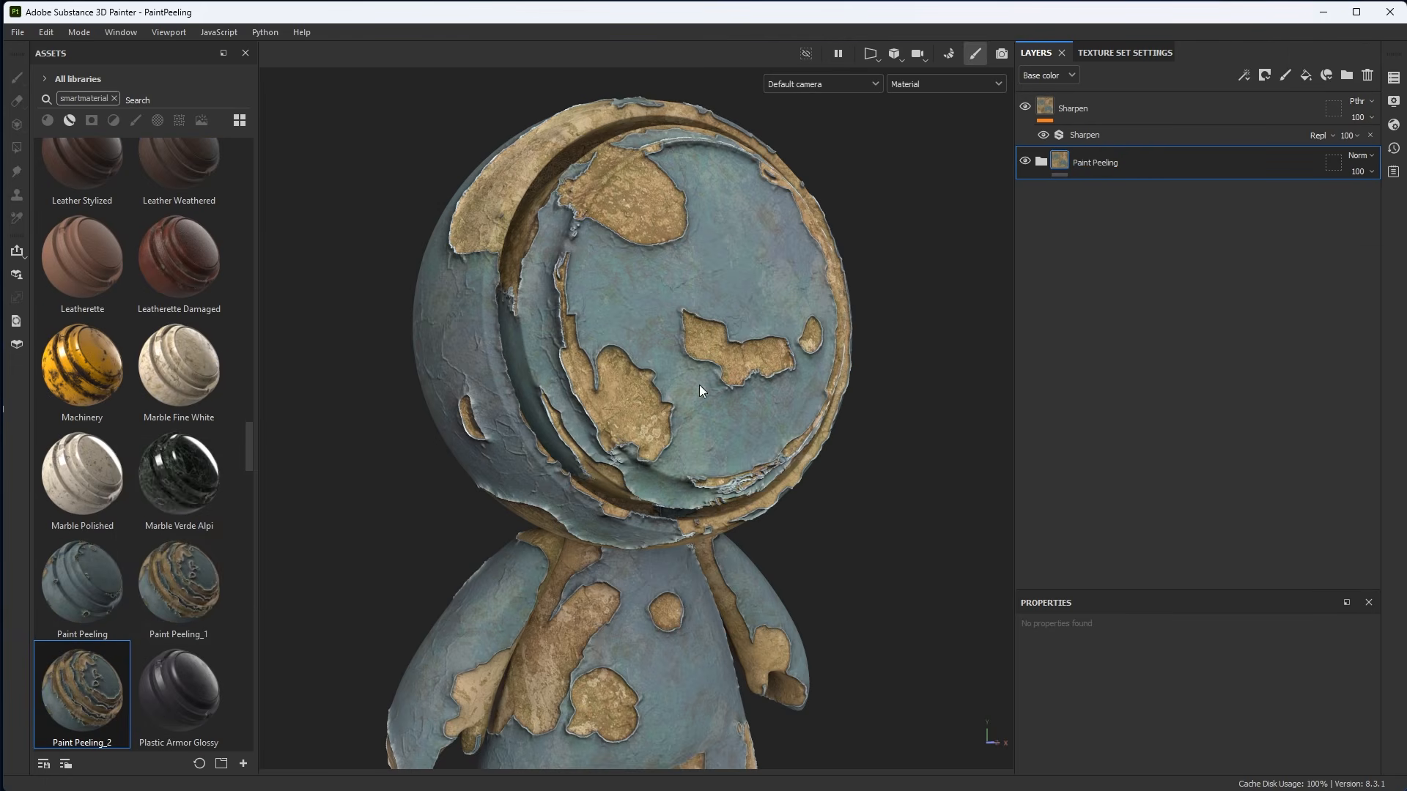
# Expand the Paint Peeling folder and hide its peel, crack and paint layers to reveal the base.
pyautogui.keyDown('alt'); pyautogui.moveTo(731, 302); pyautogui.dragTo(747, 366, button='right'); pyautogui.keyUp('alt')
pyautogui.keyDown('alt'); pyautogui.moveTo(748, 366); pyautogui.dragTo(771, 387); pyautogui.keyUp('alt')
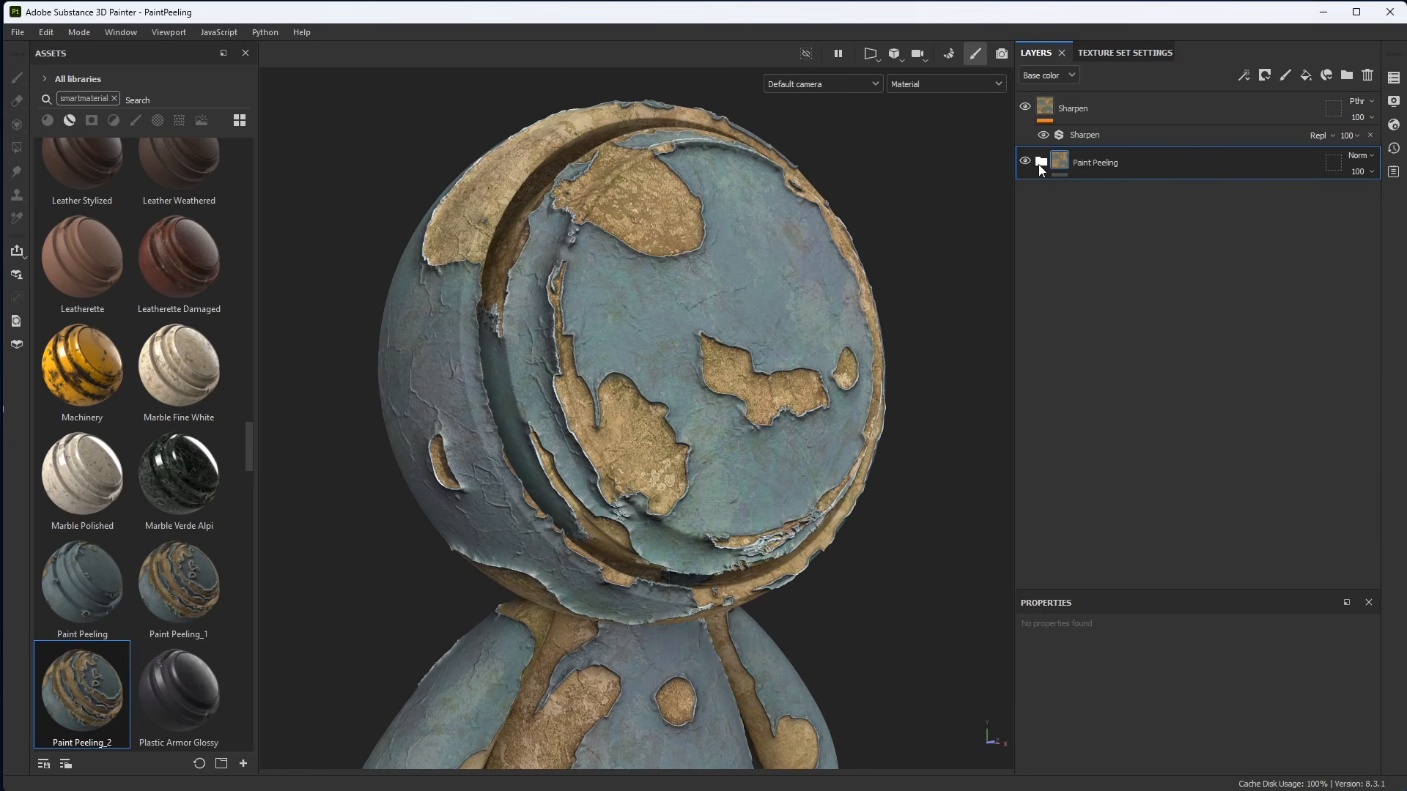
pyautogui.click(1041, 161)
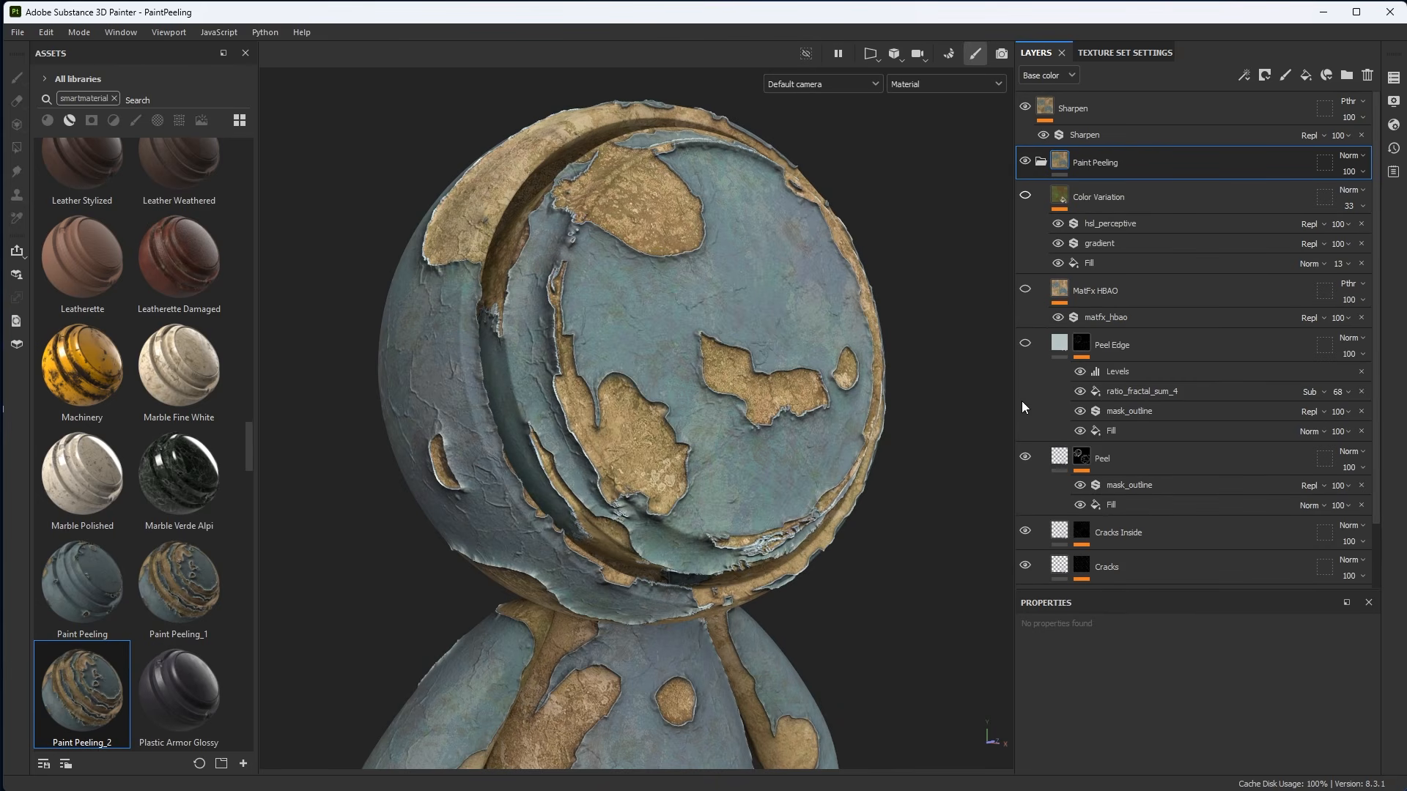
pyautogui.click(1025, 566)
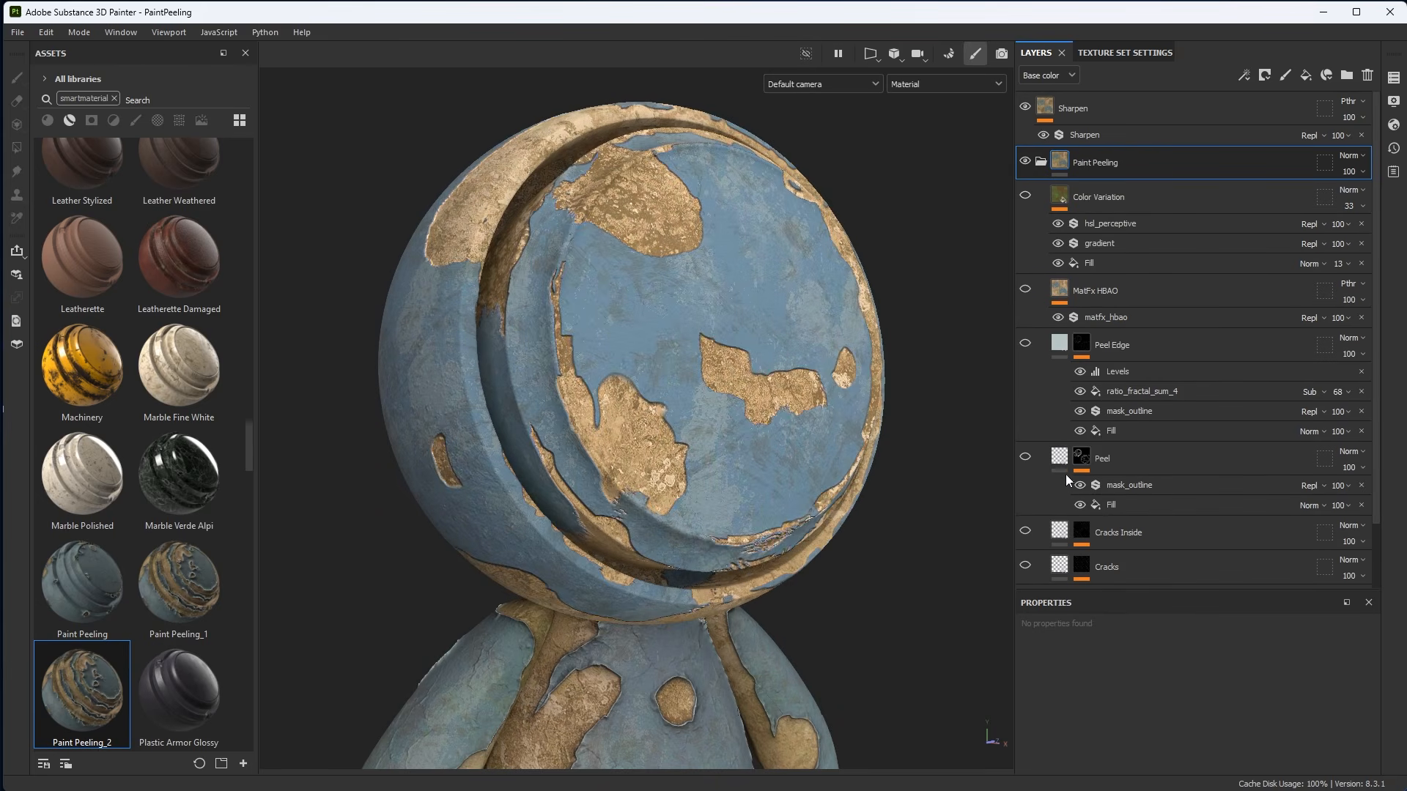
pyautogui.scroll(-2, 1066, 474)
pyautogui.click(1035, 531)
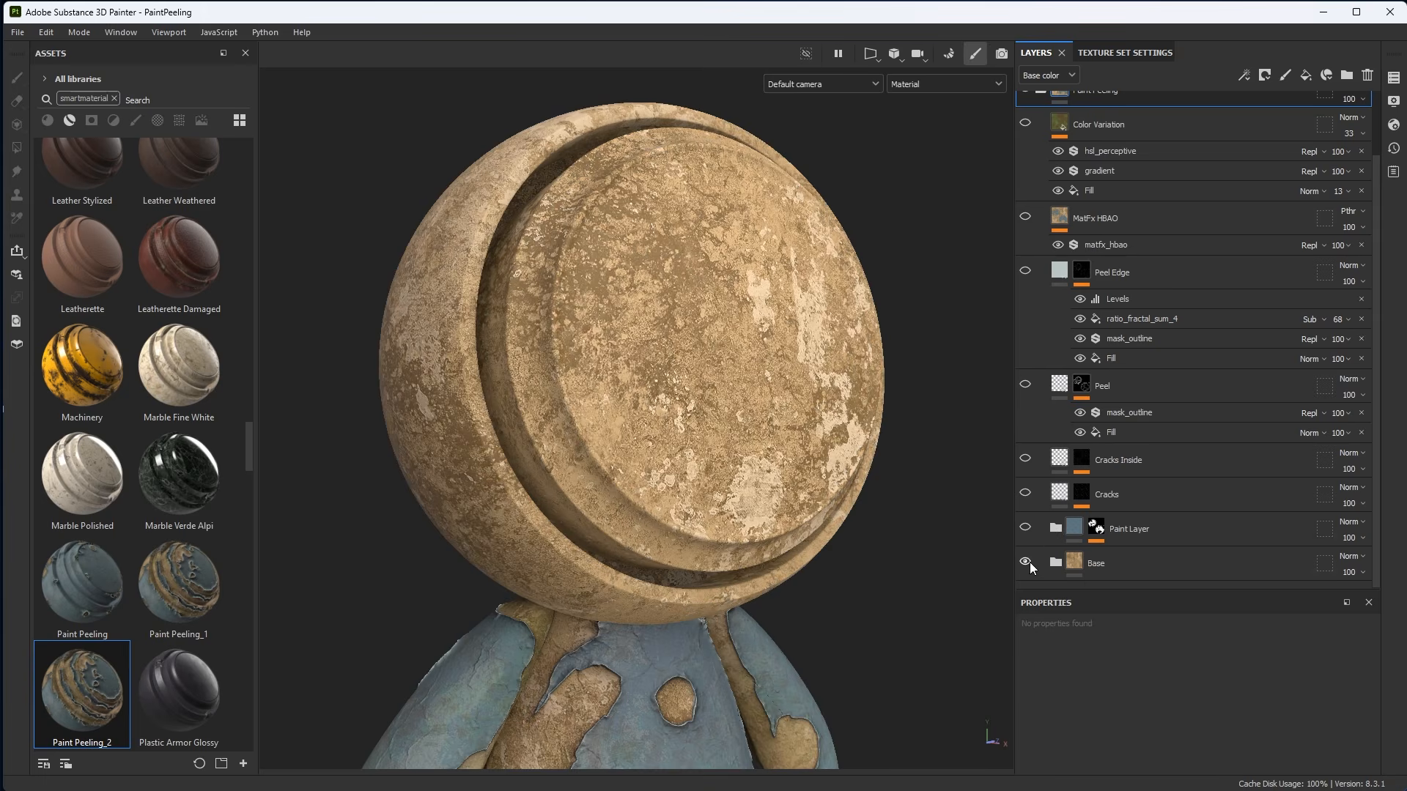
# Expand the Base folder and hide its upper dirt layer.
pyautogui.click(1055, 563)
pyautogui.scroll(-3, 1105, 484)
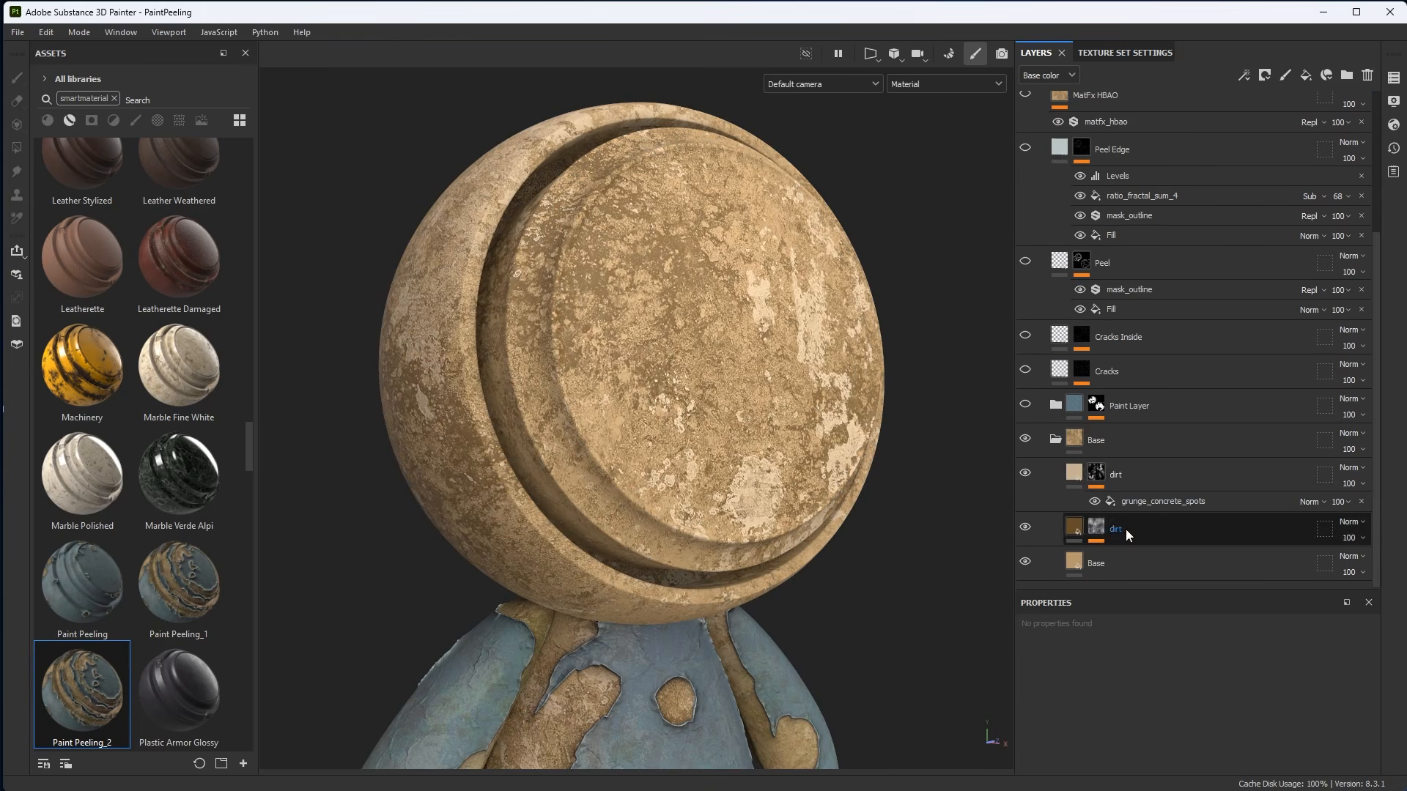
pyautogui.click(1025, 472)
# Select the bottom Base fill layer and examine its material properties.
pyautogui.scroll(3, 787, 447)
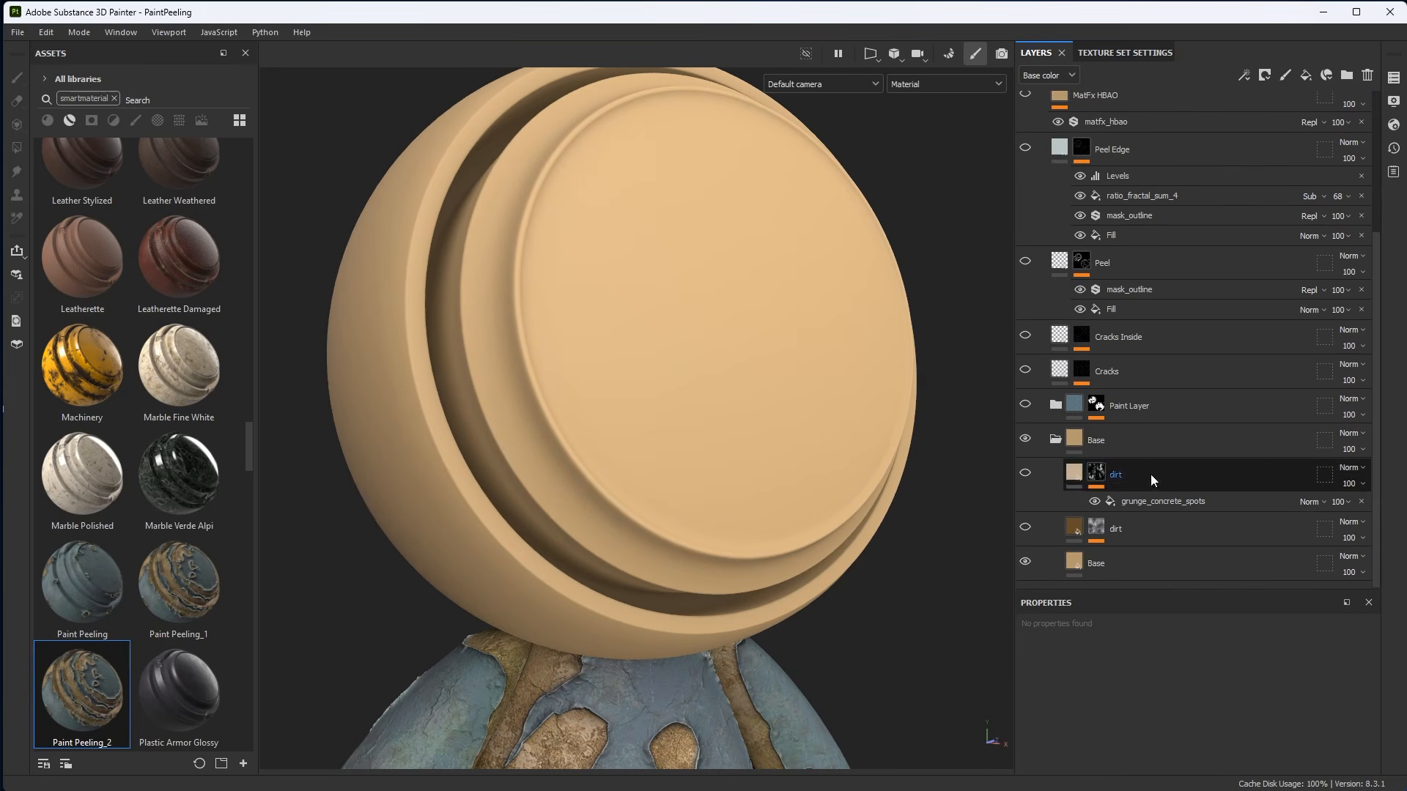
pyautogui.click(1143, 442)
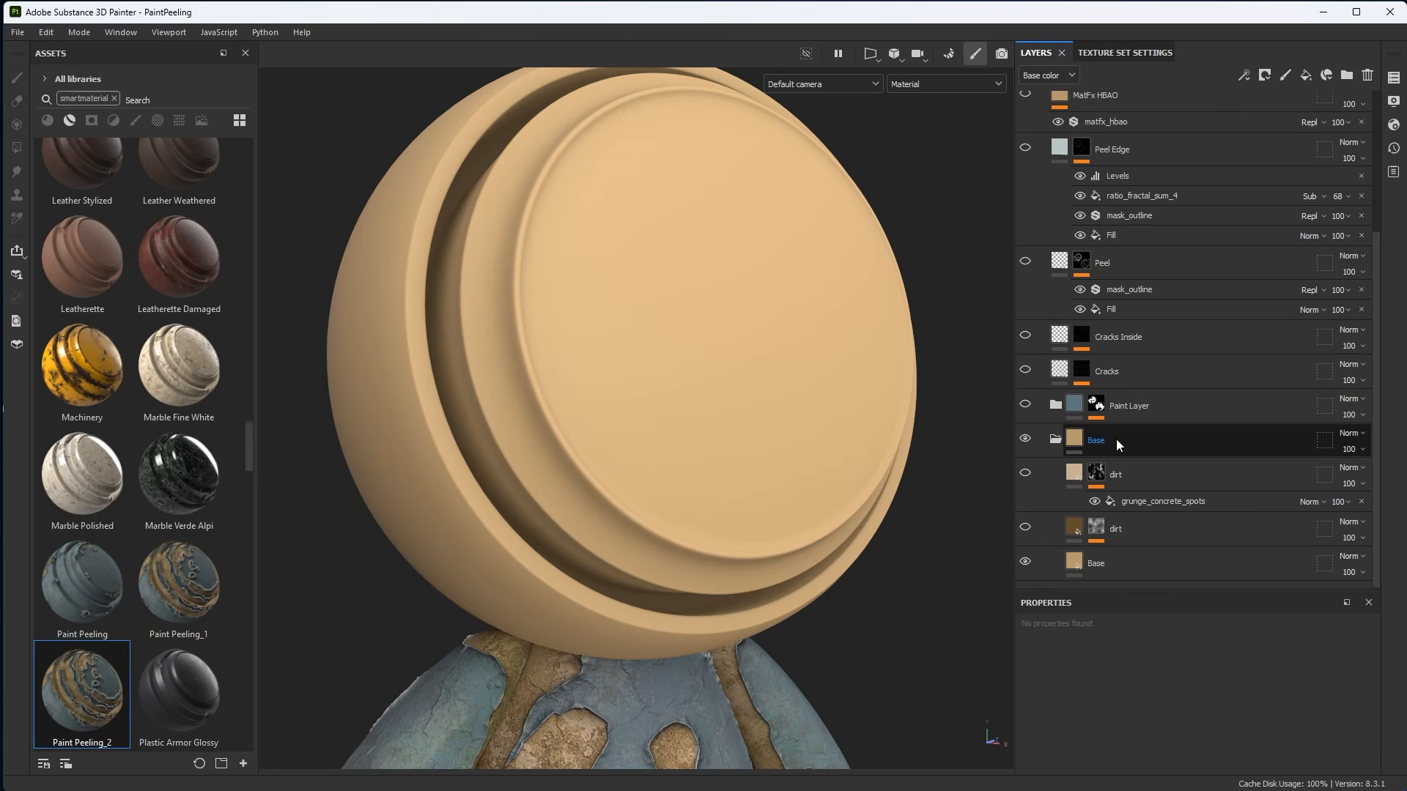
pyautogui.click(1121, 561)
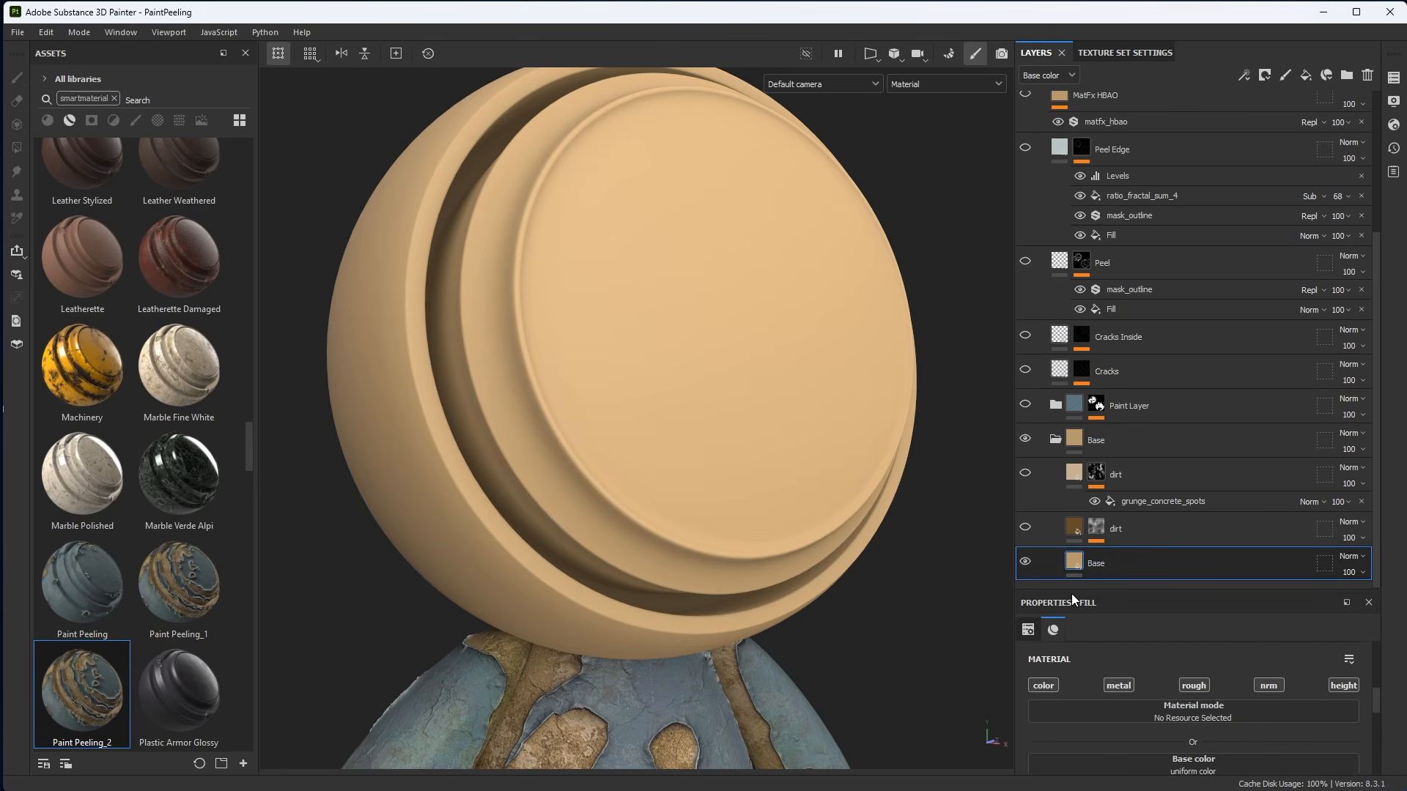
pyautogui.moveTo(1071, 592); pyautogui.dragTo(1074, 415)
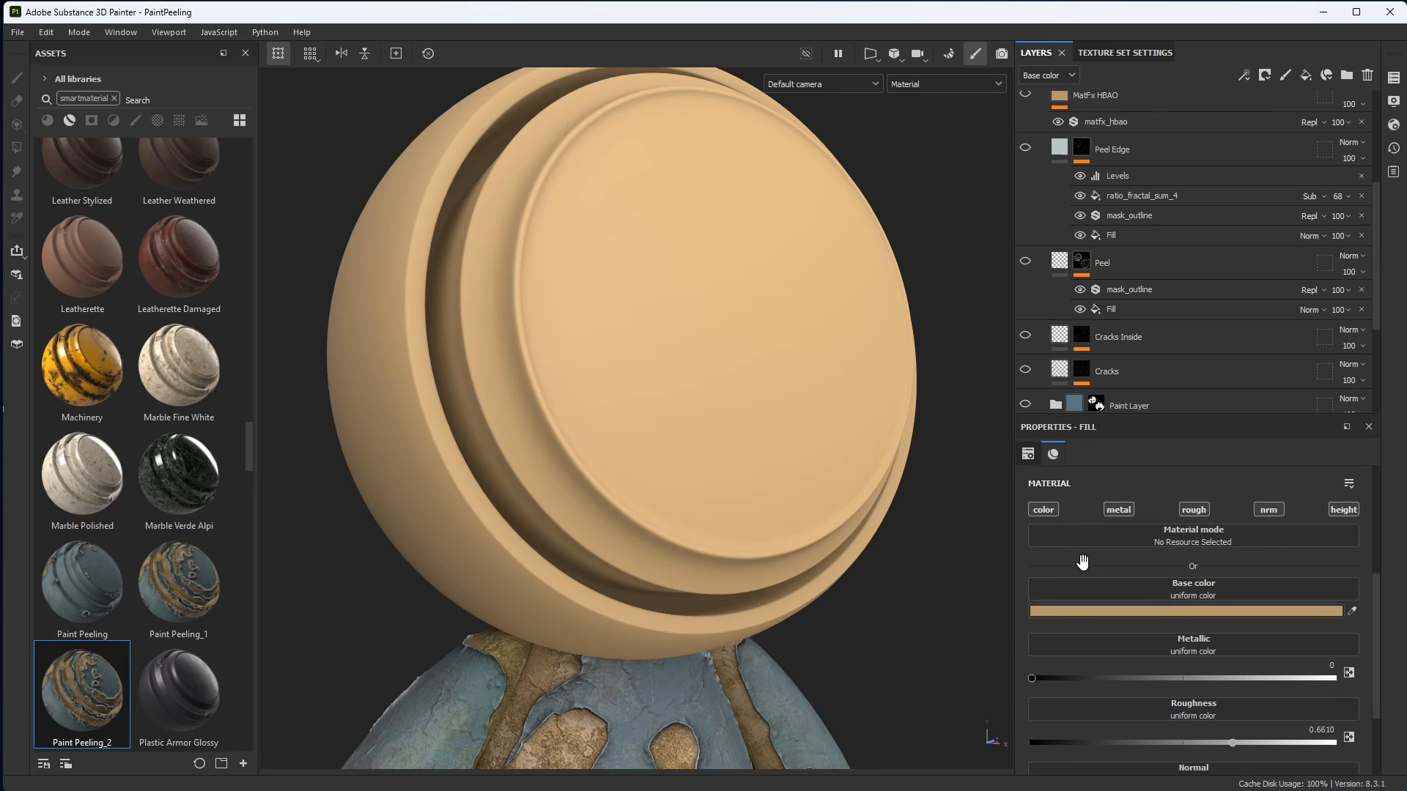
pyautogui.scroll(-1, 1092, 506)
pyautogui.scroll(1, 1097, 506)
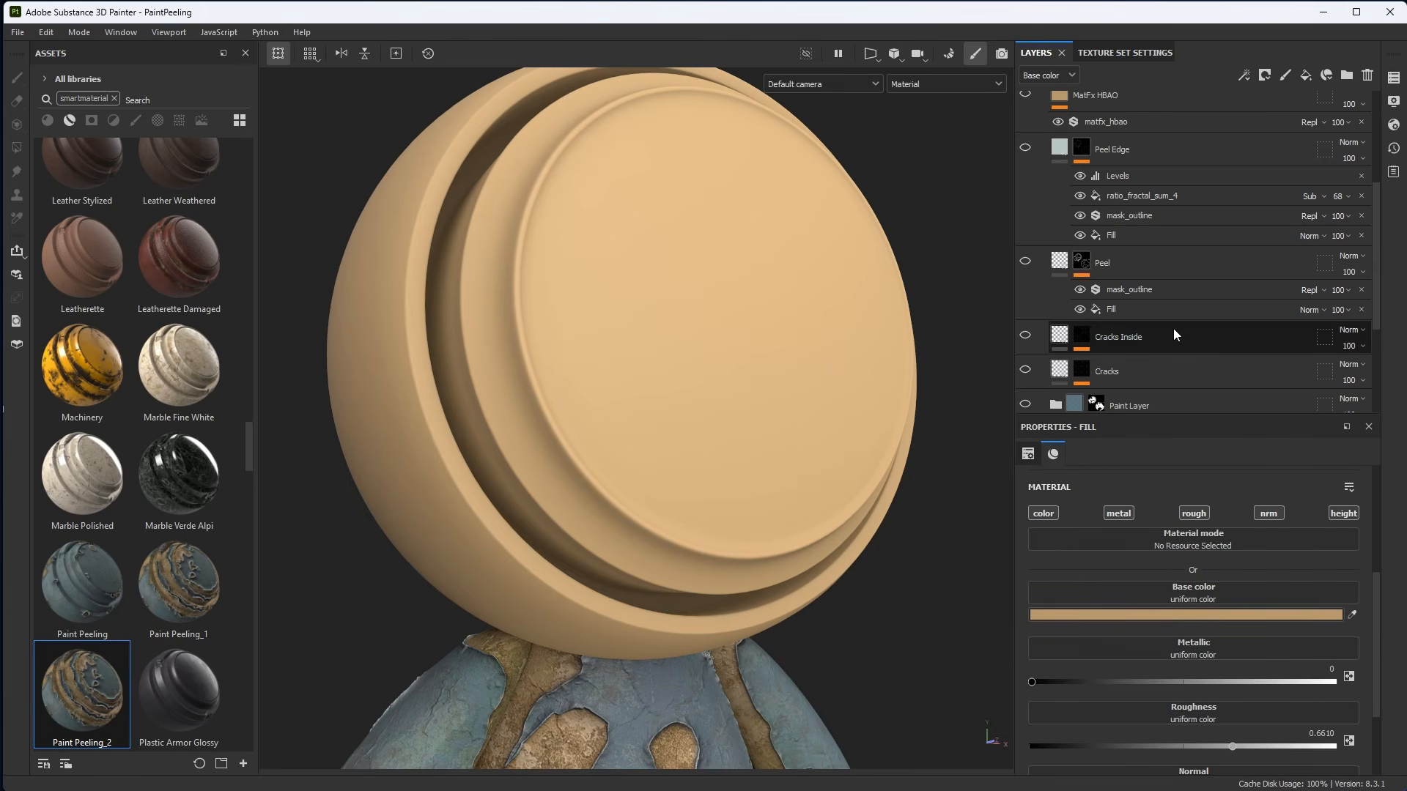
pyautogui.scroll(-3, 1169, 328)
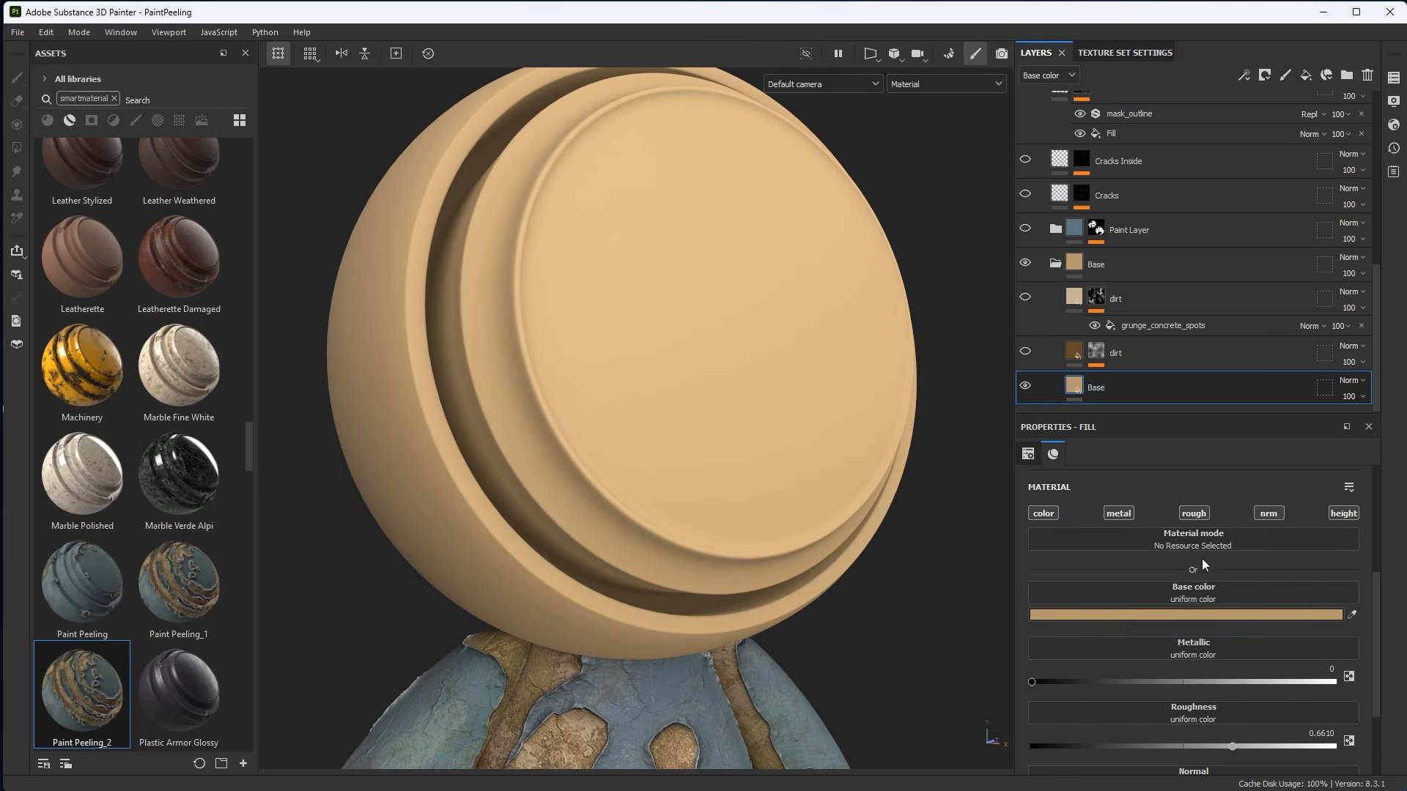
pyautogui.scroll(-1, 1085, 557)
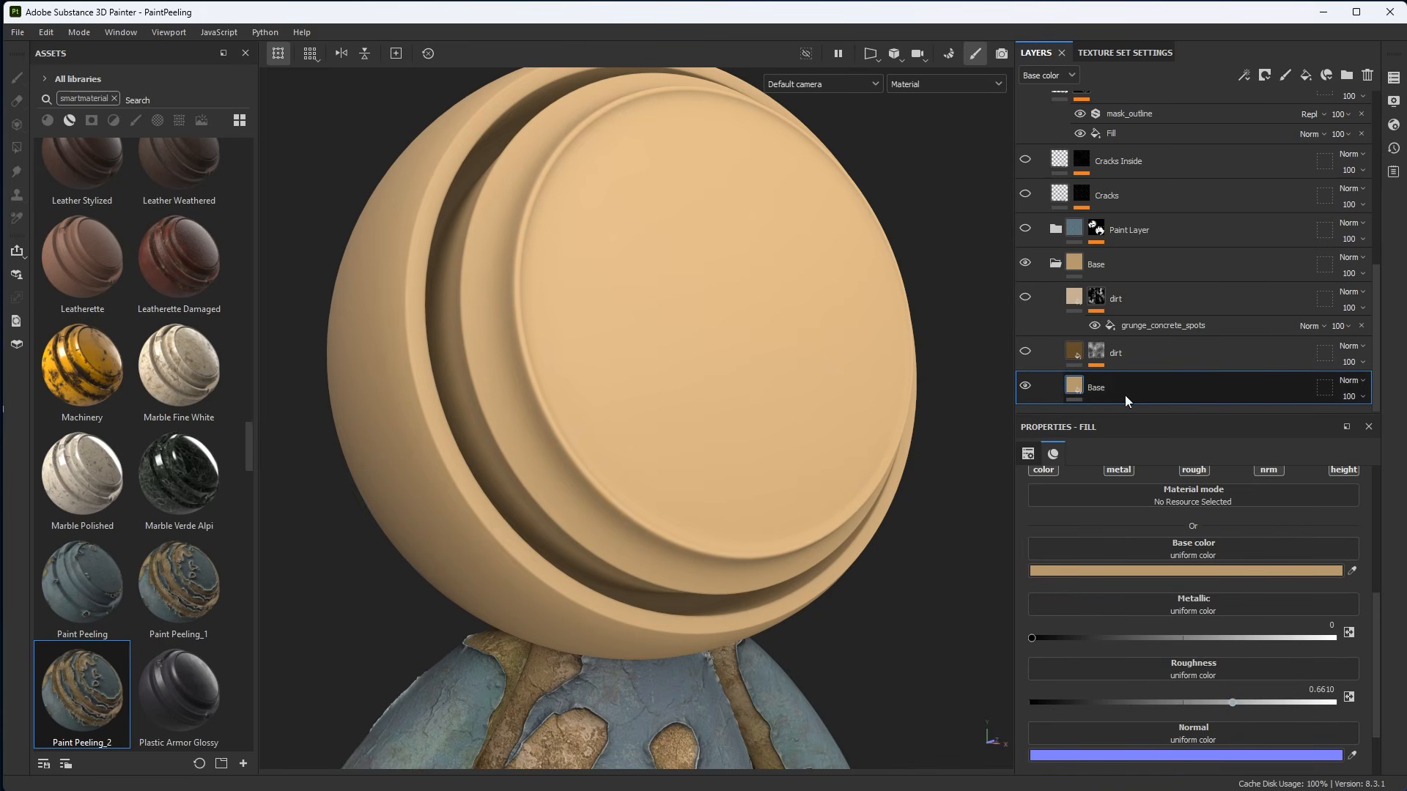
# Make the lower dirt layer visible and raise its height to about 0.0740.
pyautogui.moveTo(810, 499)
pyautogui.keyDown('alt'); pyautogui.mouseDown()
pyautogui.moveTo(754, 386)
pyautogui.moveTo(861, 529)
pyautogui.mouseUp(); pyautogui.keyUp('alt')
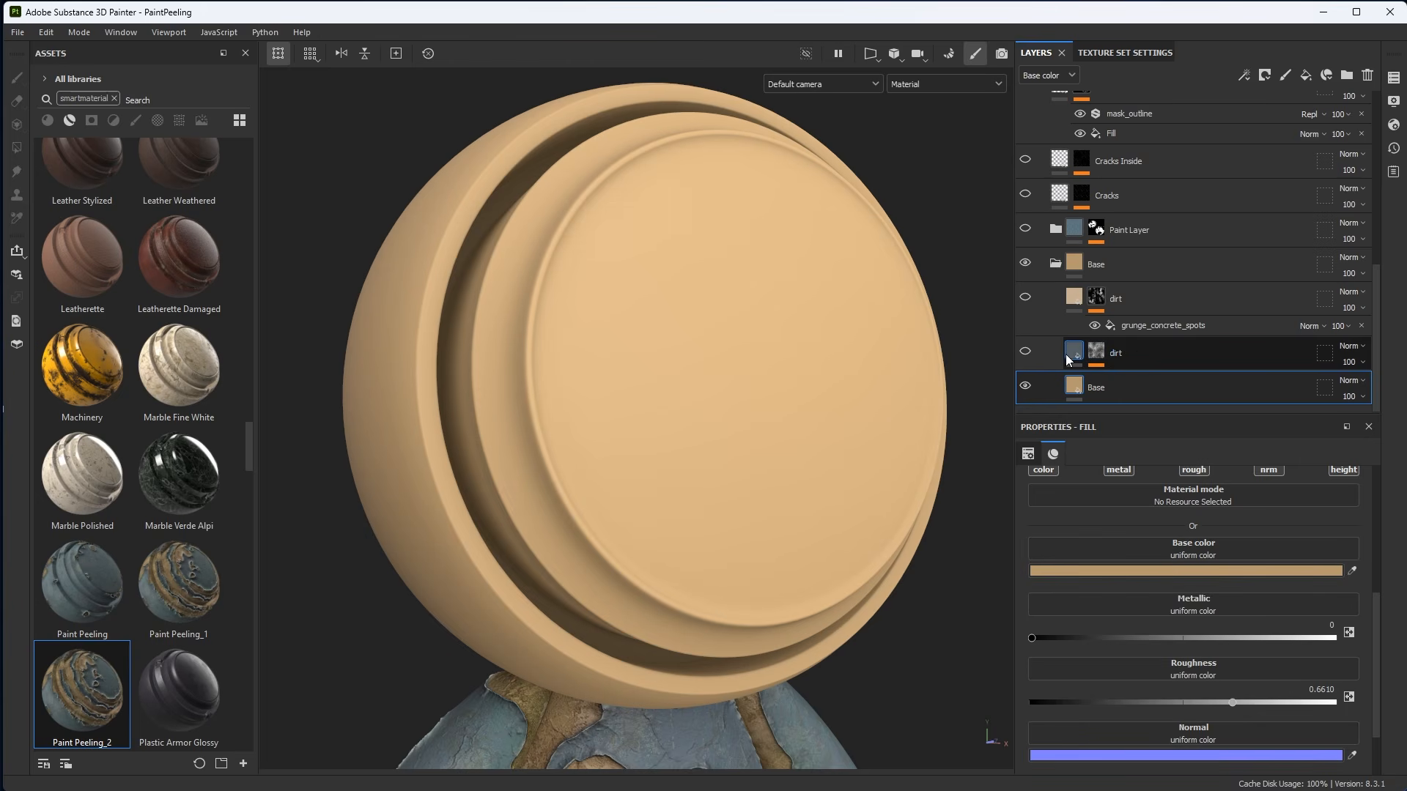
pyautogui.moveTo(1068, 356)
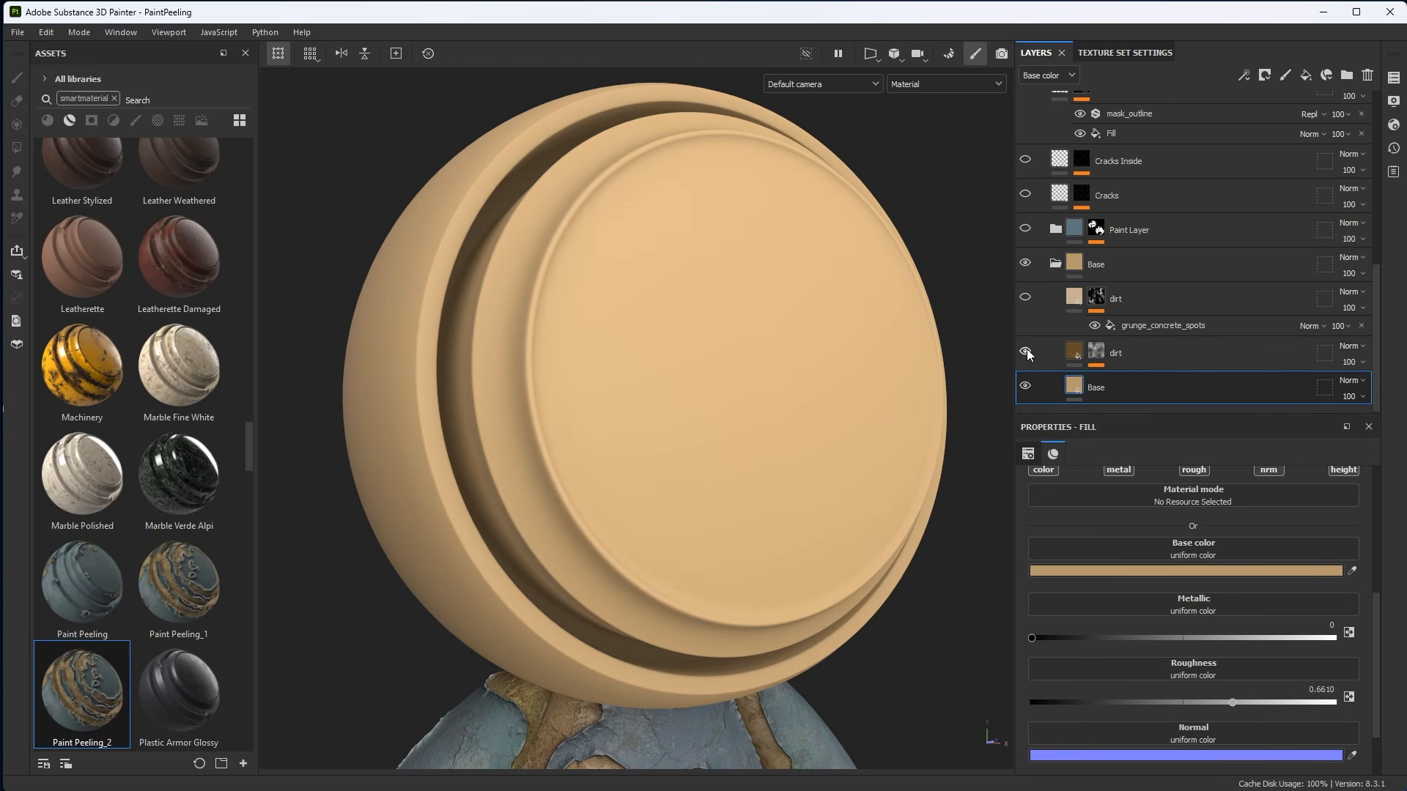
pyautogui.click(1026, 351)
pyautogui.click(1048, 354)
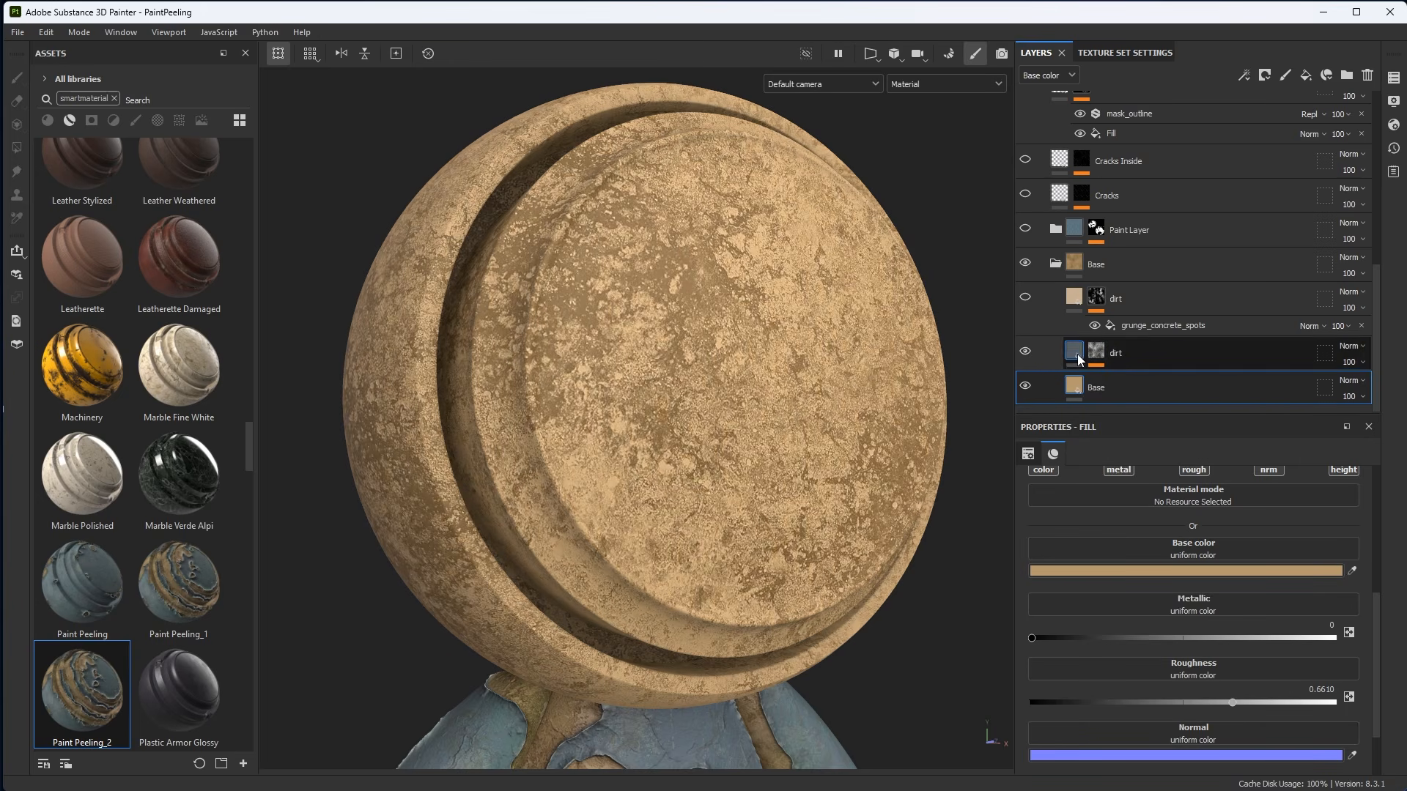
pyautogui.keyDown('alt'); pyautogui.moveTo(805, 425); pyautogui.dragTo(798, 399, button='middle'); pyautogui.keyUp('alt')
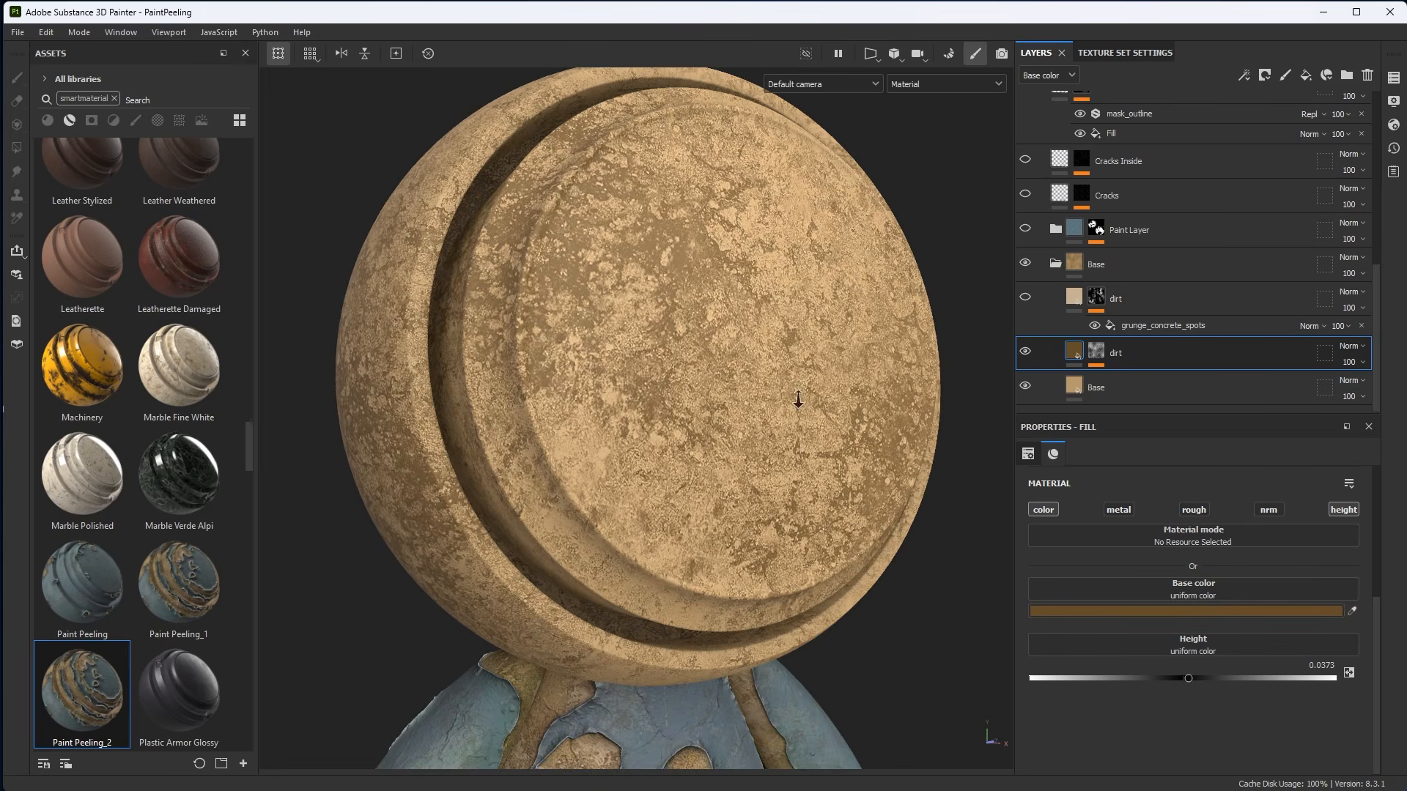
pyautogui.scroll(1, 798, 399)
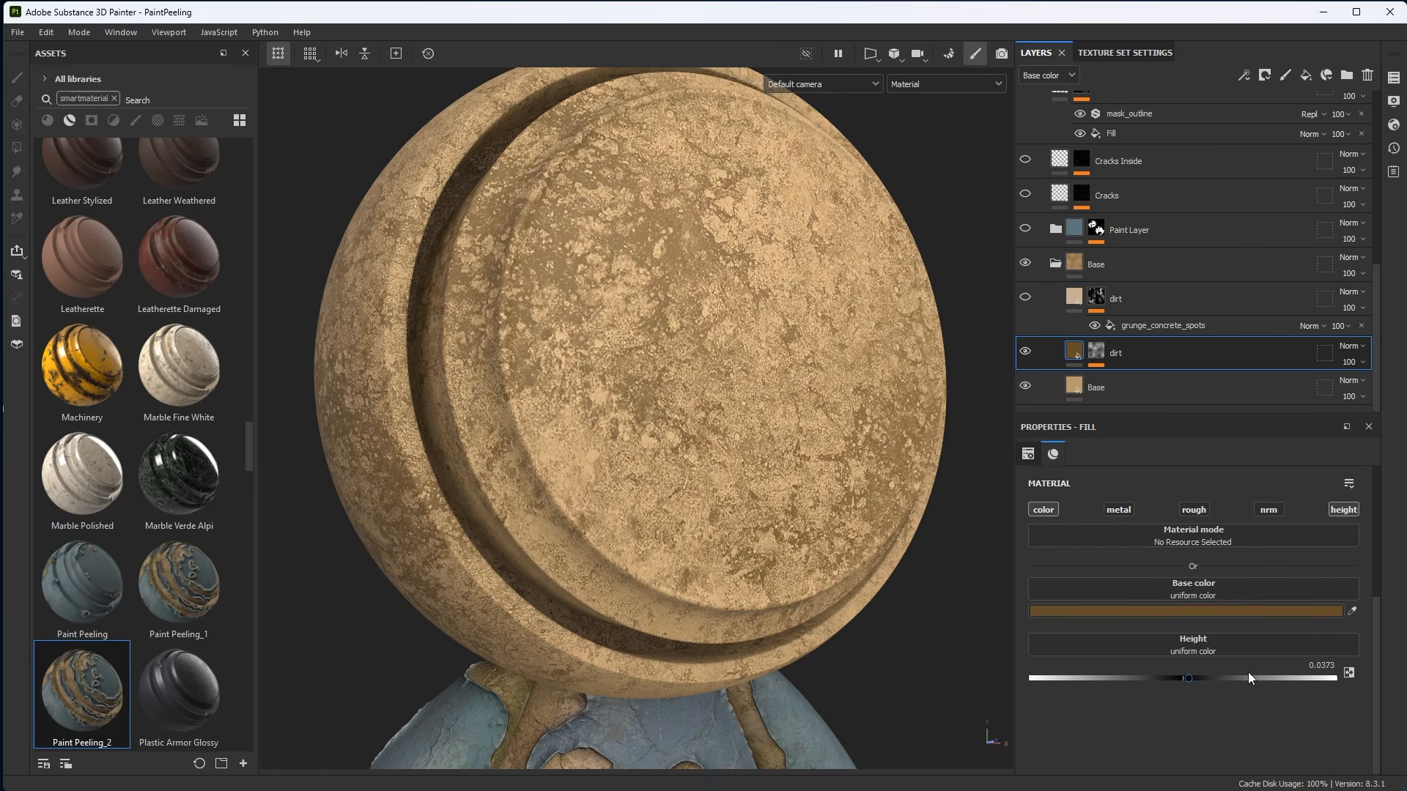
pyautogui.moveTo(1190, 679); pyautogui.dragTo(1195, 678)
pyautogui.keyDown('alt'); pyautogui.moveTo(661, 328); pyautogui.dragTo(795, 502, button='right'); pyautogui.keyUp('alt')
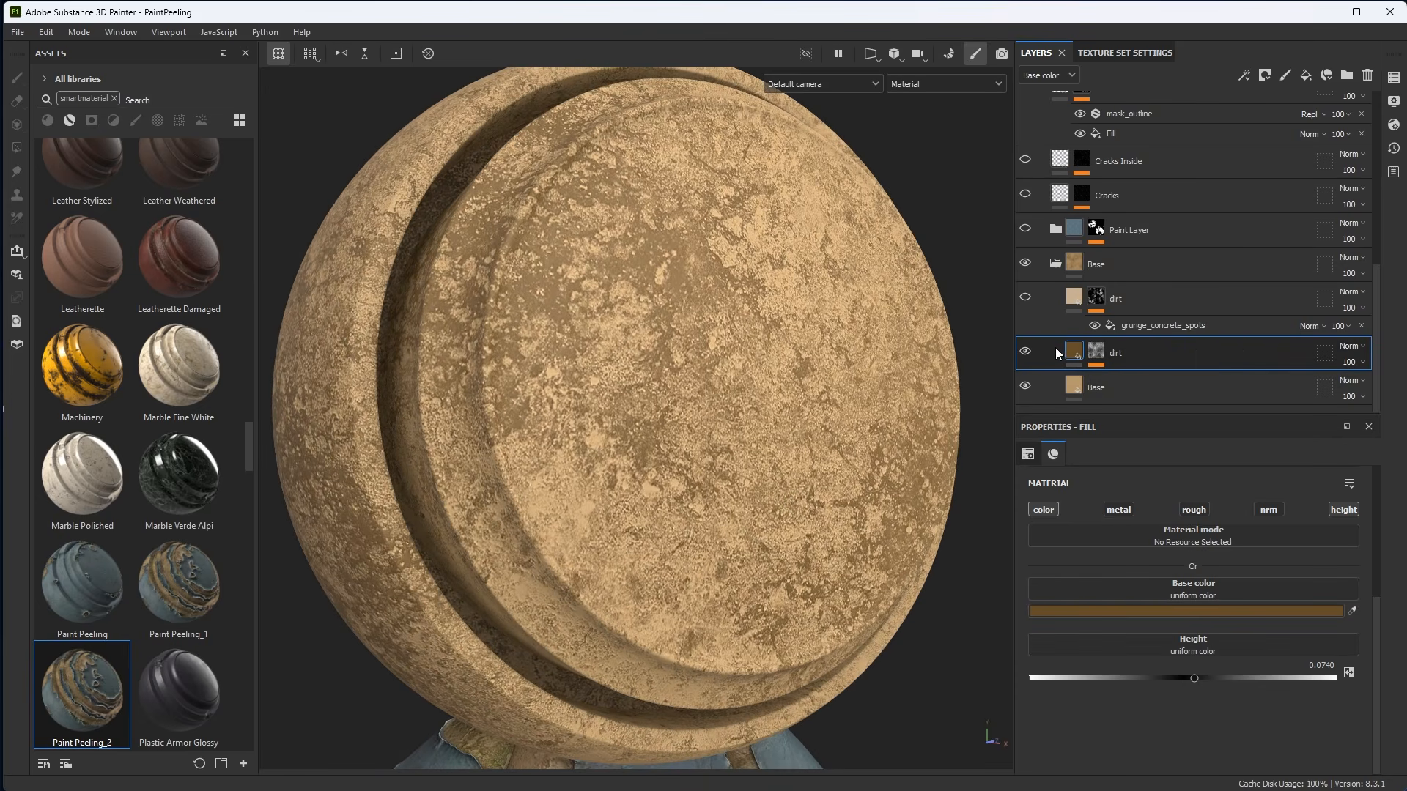
# Open the lower dirt layer's mask and select its grunge fill to inspect its parameters.
pyautogui.click(1097, 353)
pyautogui.keyDown('alt'); pyautogui.click(1097, 352); pyautogui.keyUp('alt')
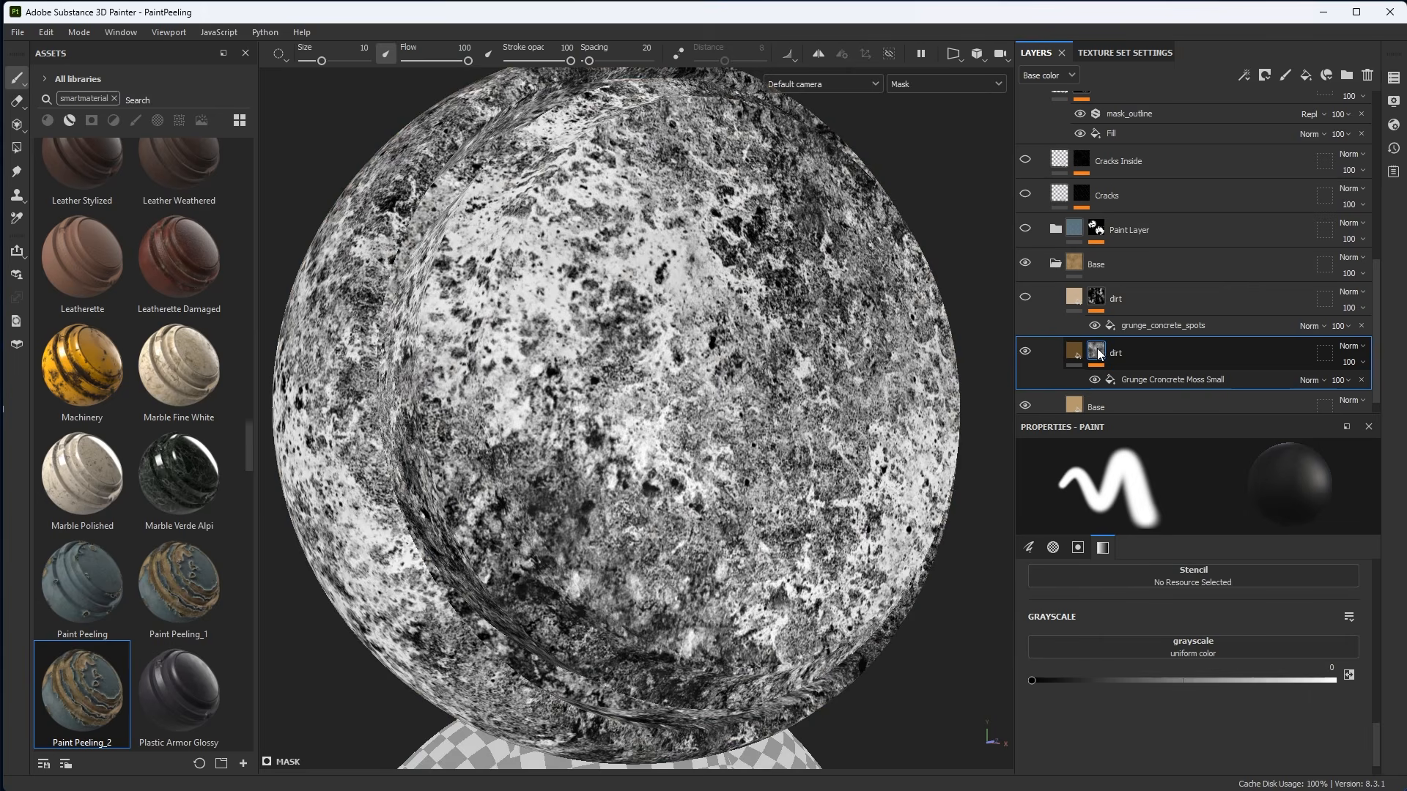
pyautogui.click(1133, 378)
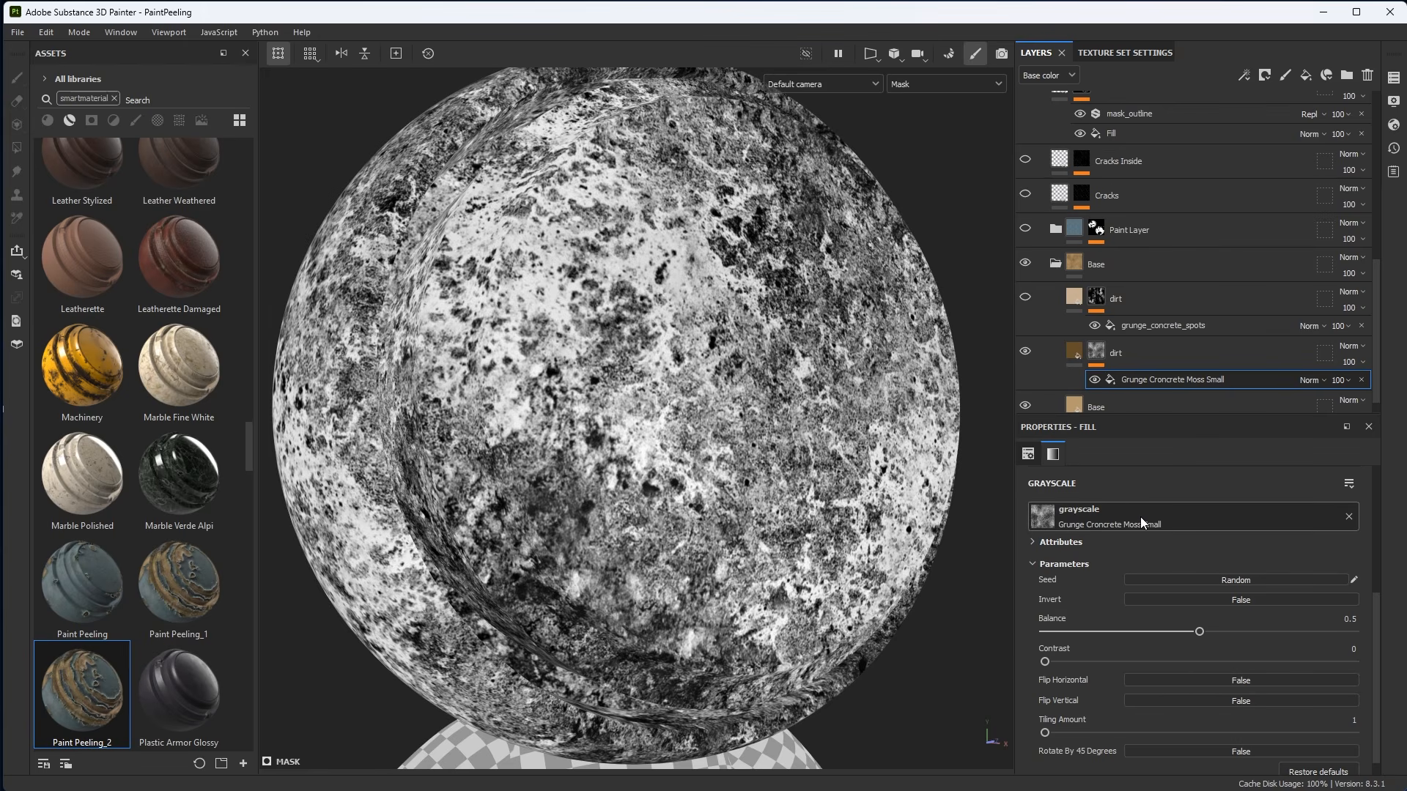
pyautogui.moveTo(1198, 631)
pyautogui.mouseDown()
pyautogui.moveTo(1171, 632)
pyautogui.moveTo(1189, 633)
pyautogui.mouseUp()
pyautogui.hotkey('ctrl', 'z')
pyautogui.scroll(-1, 783, 460)
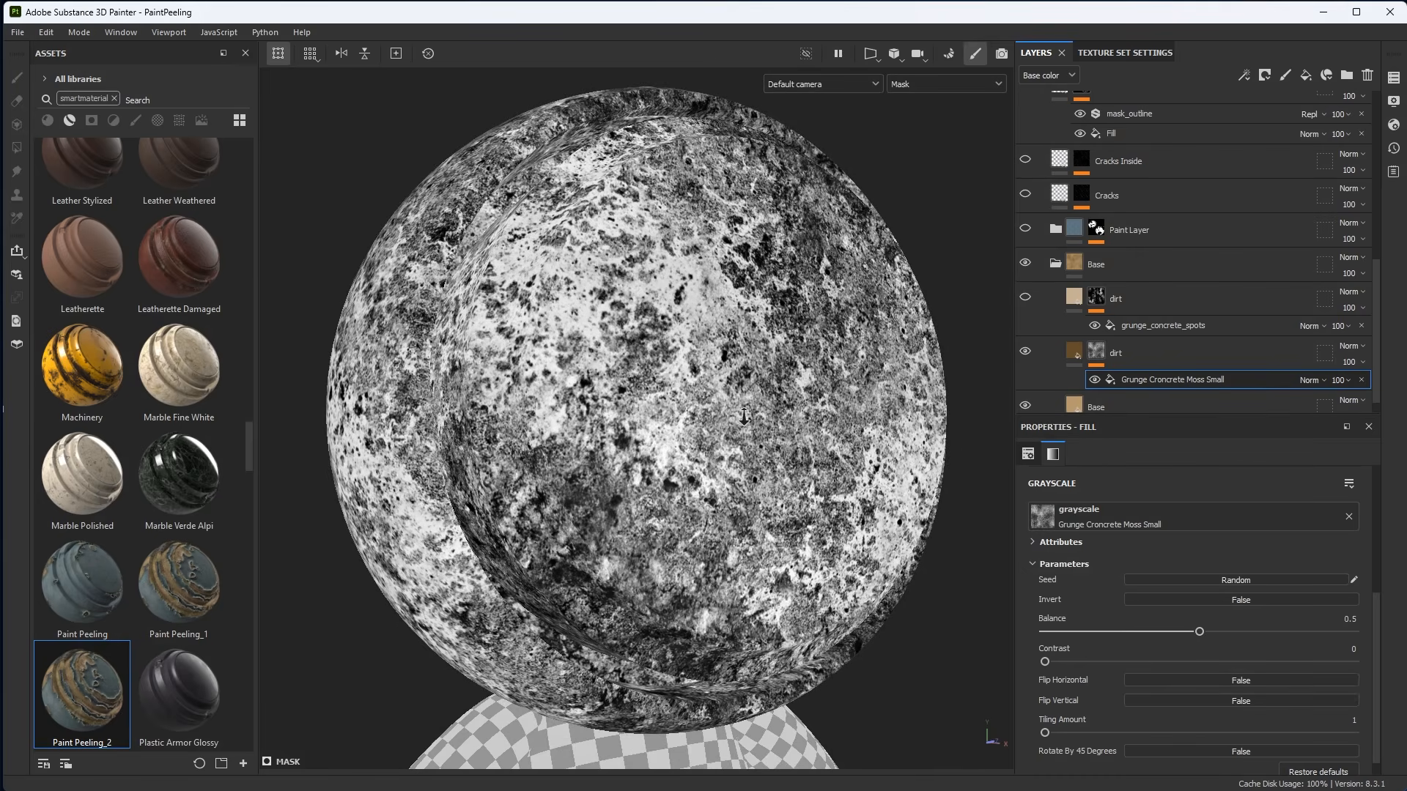
pyautogui.keyDown('alt'); pyautogui.moveTo(736, 408); pyautogui.dragTo(764, 412); pyautogui.keyUp('alt')
# Set the grunge mask fill's projection to Tri-planar projection.
pyautogui.click(1028, 454)
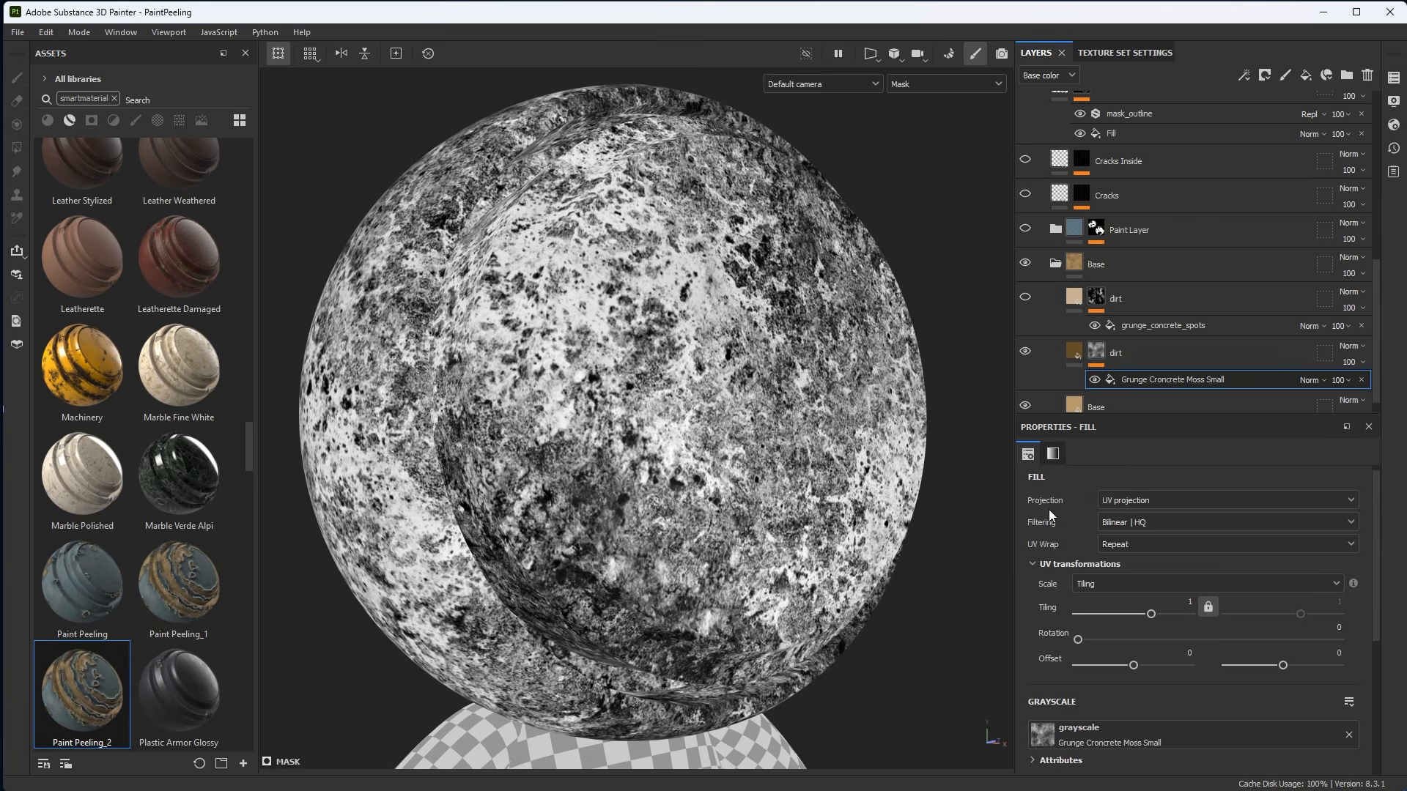
pyautogui.scroll(-1, 787, 459)
pyautogui.scroll(-1, 787, 459)
pyautogui.keyDown('alt'); pyautogui.moveTo(787, 460); pyautogui.dragTo(776, 438, button='middle'); pyautogui.keyUp('alt')
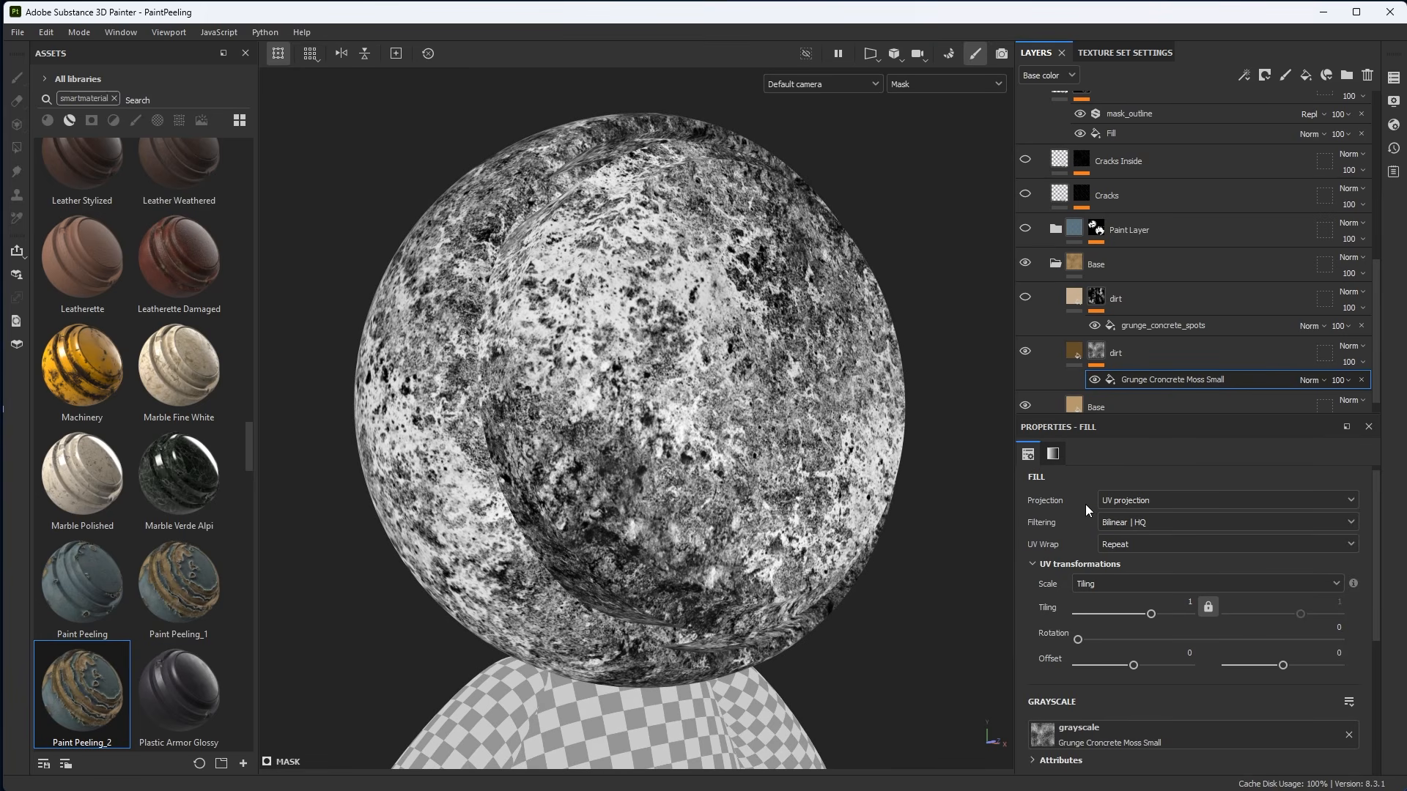
pyautogui.click(1154, 499)
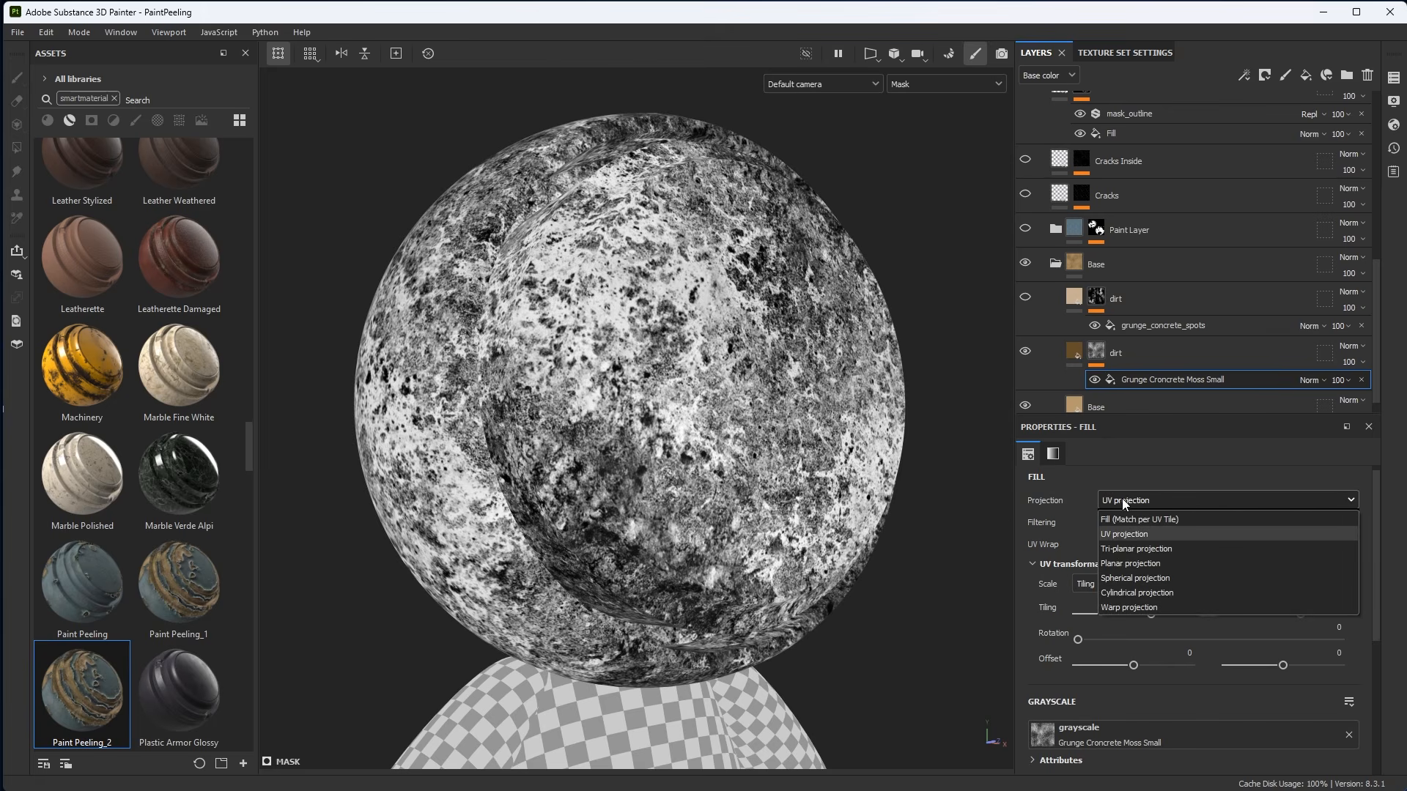
pyautogui.click(1142, 550)
pyautogui.scroll(-1, 797, 440)
pyautogui.keyDown('alt'); pyautogui.moveTo(797, 440); pyautogui.dragTo(786, 419, button='middle'); pyautogui.keyUp('alt')
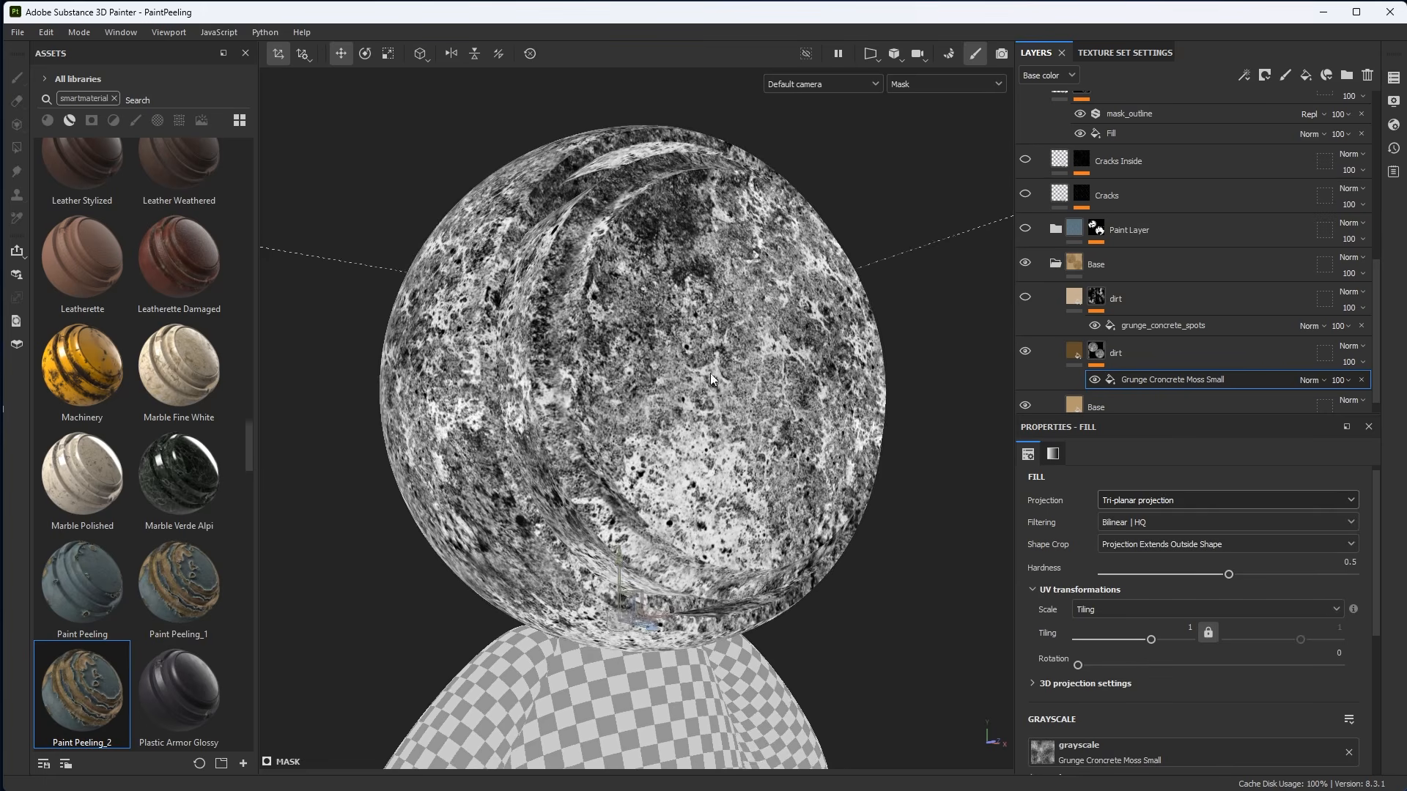
pyautogui.keyDown('alt'); pyautogui.moveTo(785, 419); pyautogui.dragTo(705, 385); pyautogui.keyUp('alt')
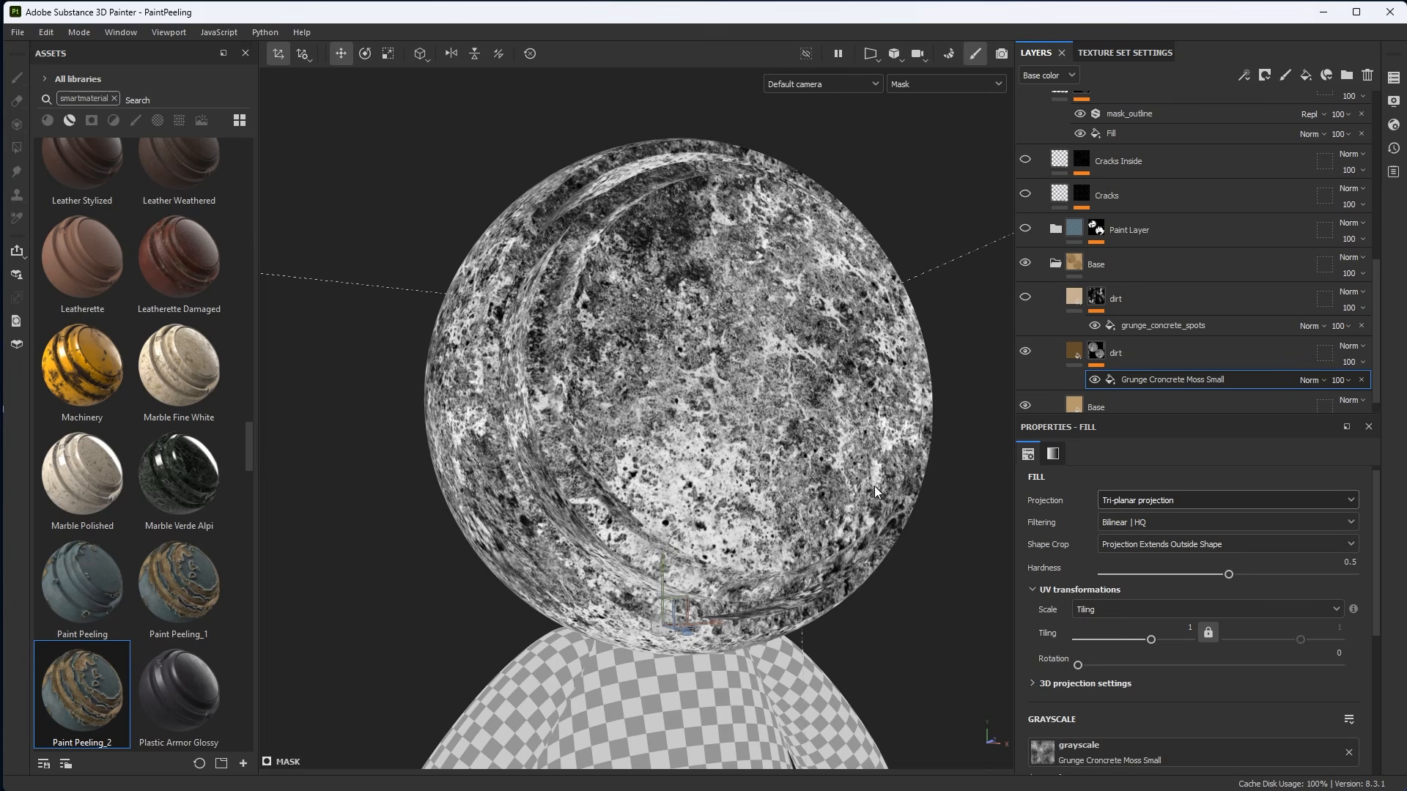
# Switch the viewport back to the material display.
pyautogui.scroll(1, 762, 423)
pyautogui.keyDown('alt'); pyautogui.moveTo(795, 473); pyautogui.dragTo(824, 485); pyautogui.keyUp('alt')
pyautogui.press('m')
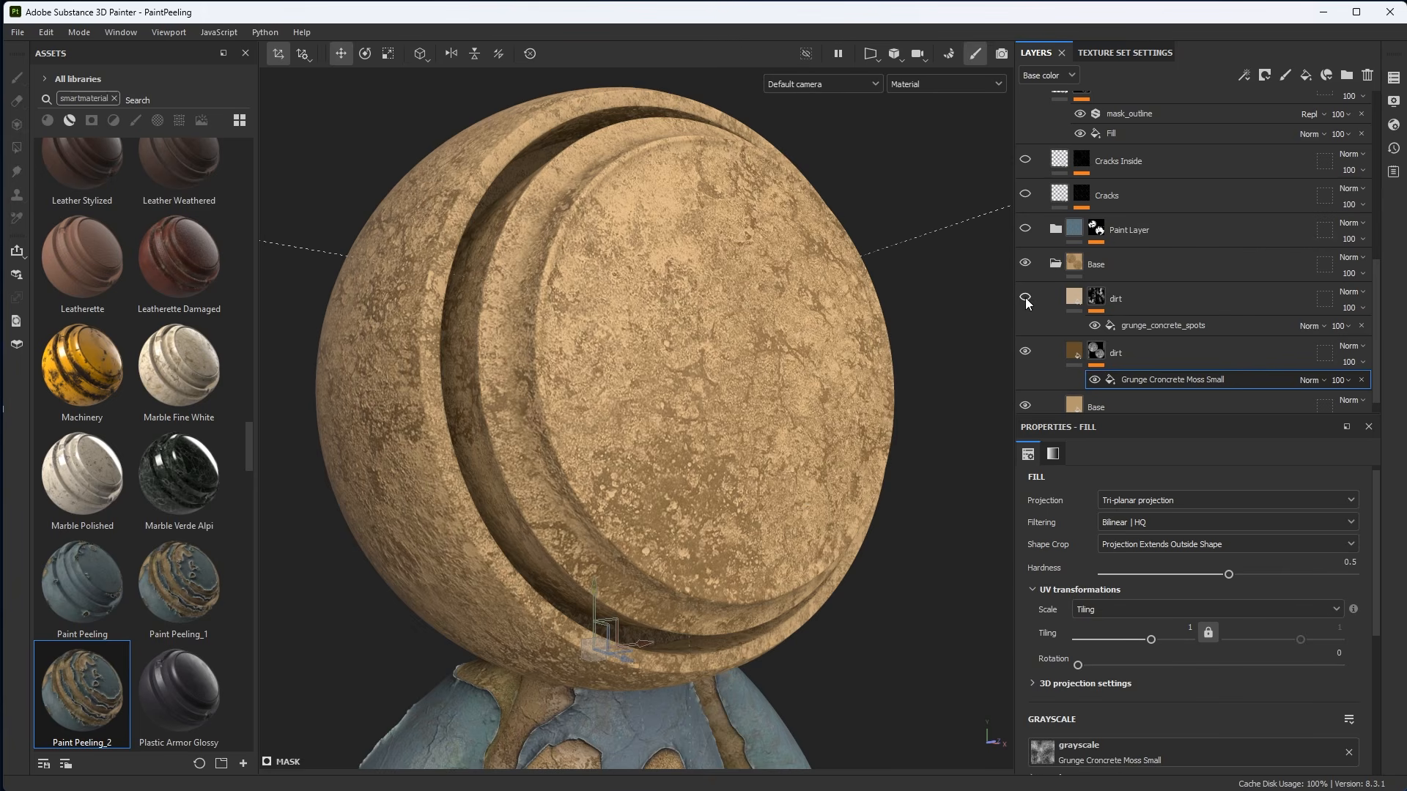
pyautogui.keyDown('alt'); pyautogui.moveTo(798, 447); pyautogui.dragTo(810, 502); pyautogui.keyUp('alt')
# Show the upper dirt layer and set its base color to a lighter beige.
pyautogui.click(1078, 301)
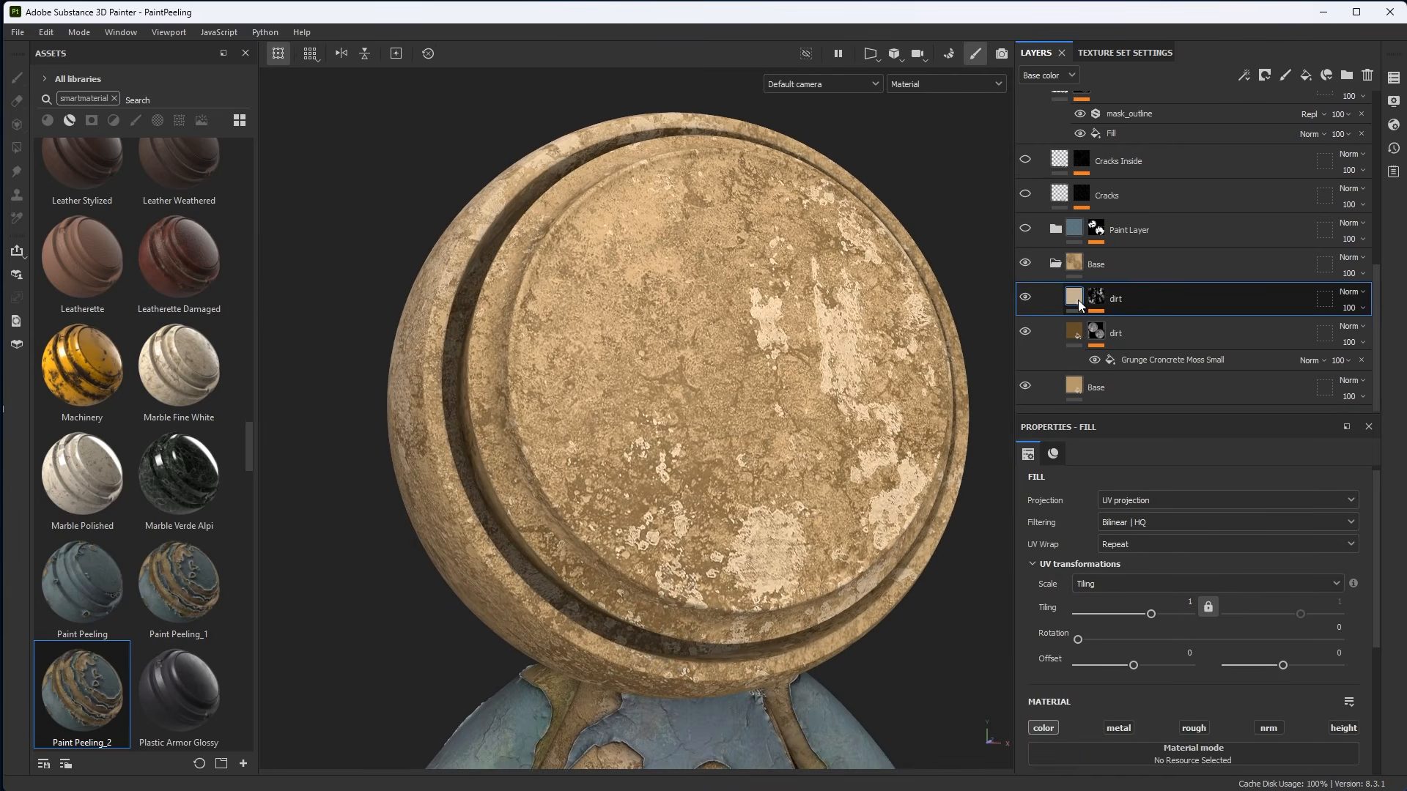
pyautogui.click(1053, 454)
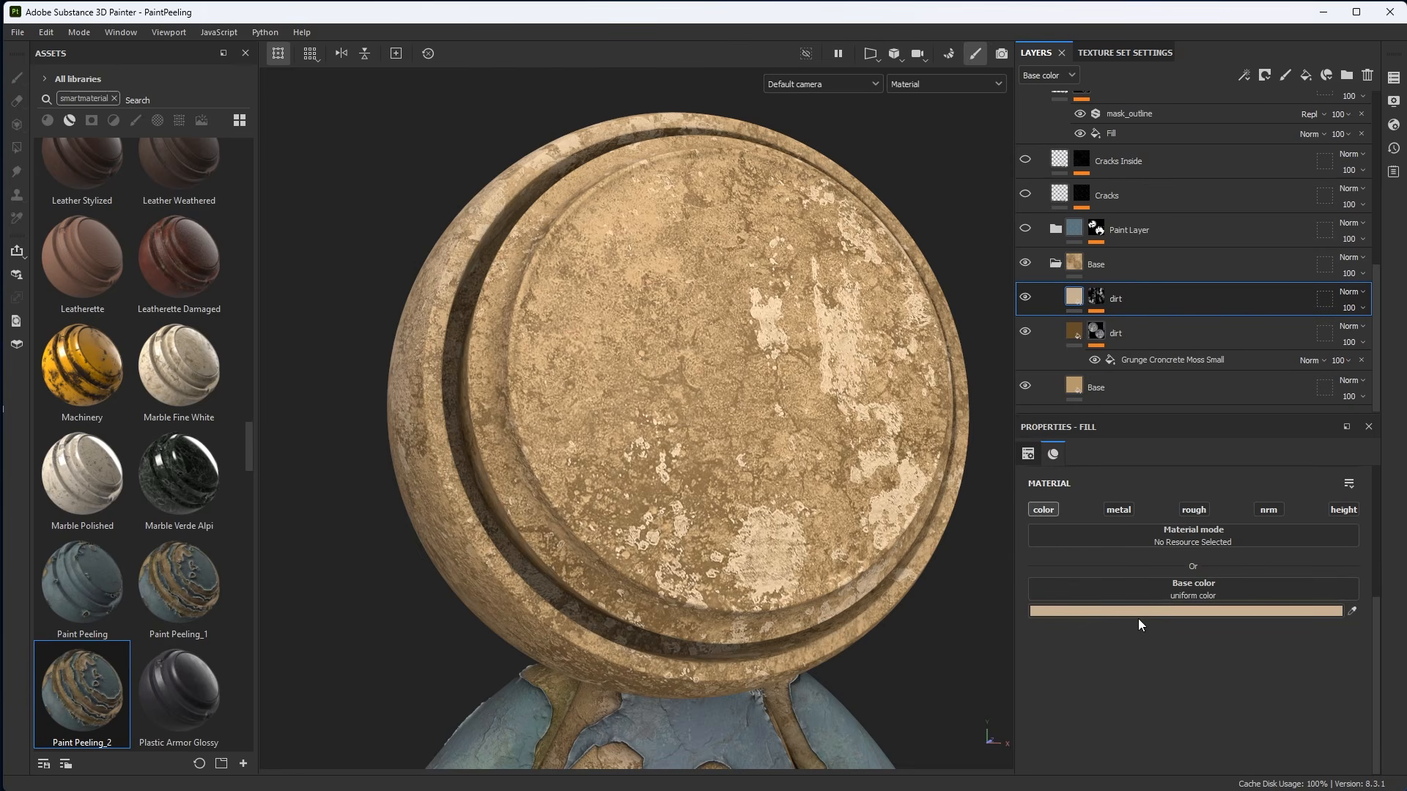
pyautogui.click(1090, 613)
pyautogui.moveTo(1151, 579)
pyautogui.mouseDown()
pyautogui.moveTo(1132, 609)
pyautogui.moveTo(1137, 587)
pyautogui.mouseUp()
pyautogui.click(1285, 508)
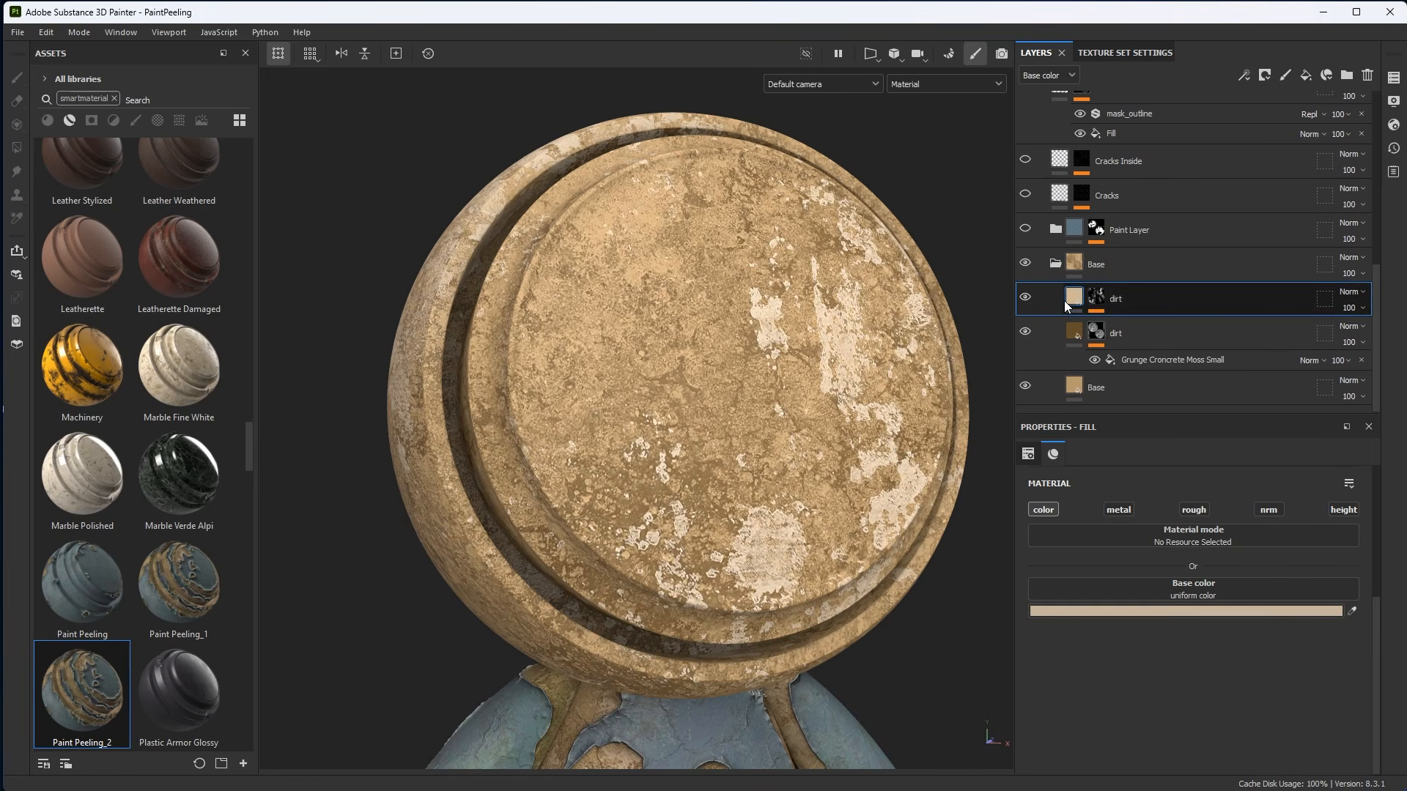
# Lighten the upper dirt layer's base color further in the color picker.
pyautogui.click(1105, 298)
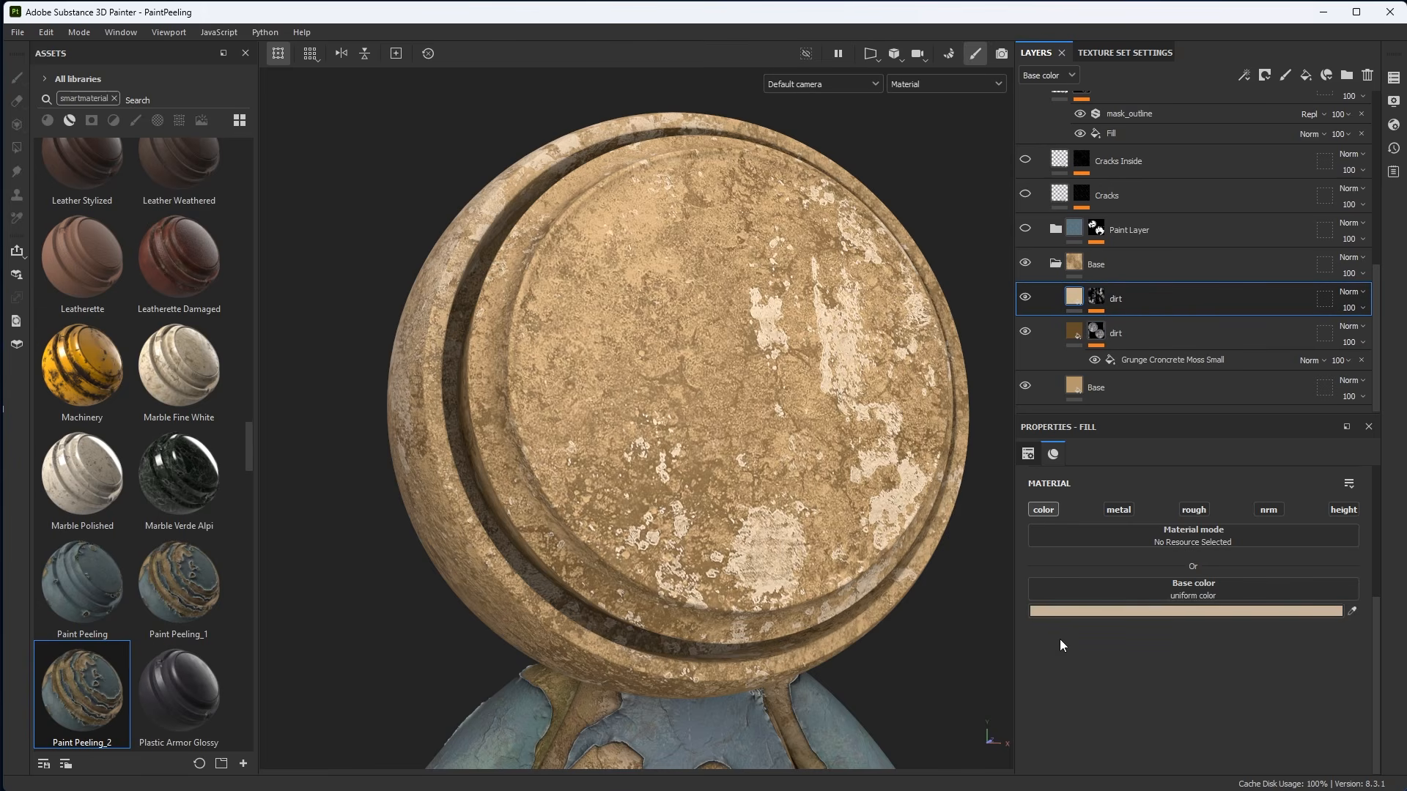
pyautogui.click(1062, 612)
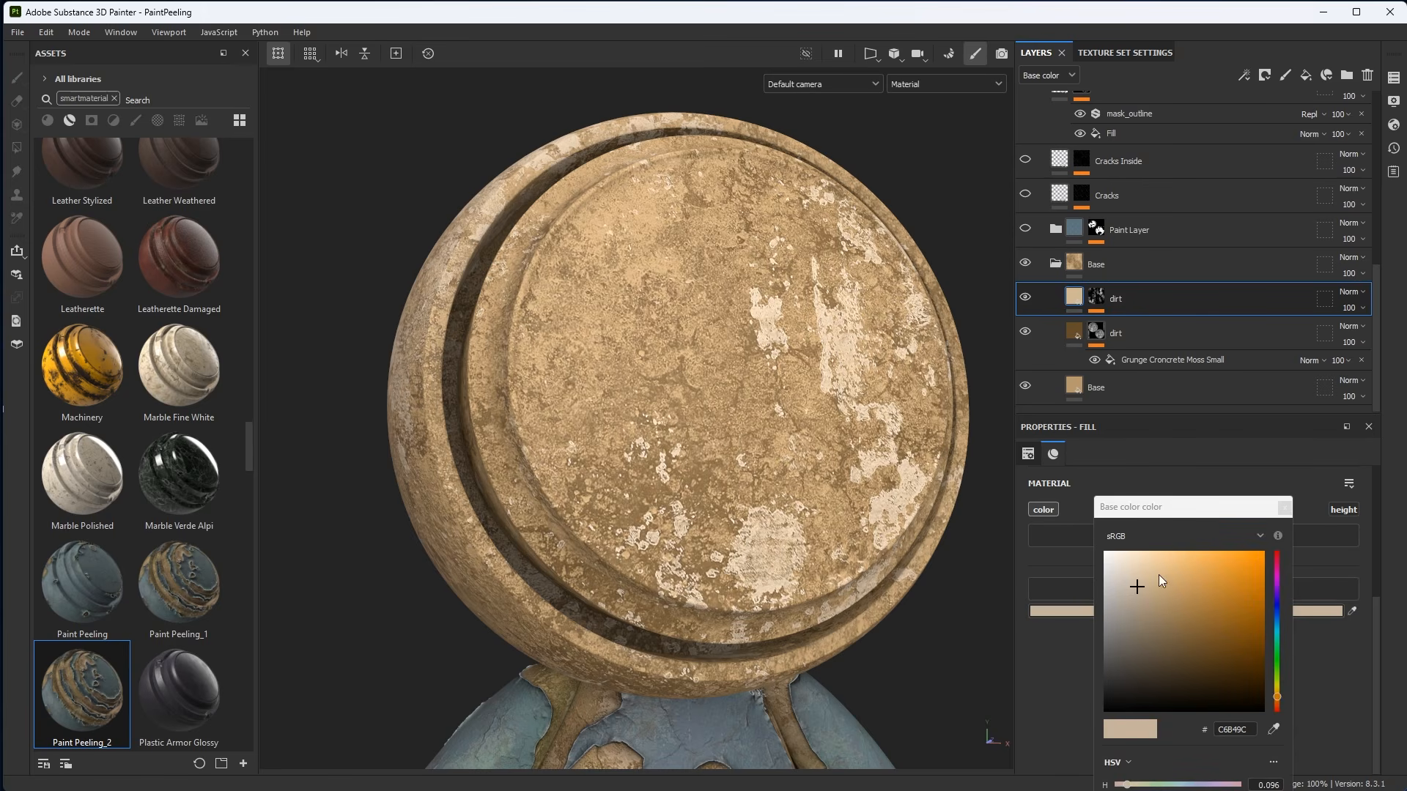
pyautogui.moveTo(1147, 507); pyautogui.dragTo(1107, 416)
pyautogui.click(1232, 405)
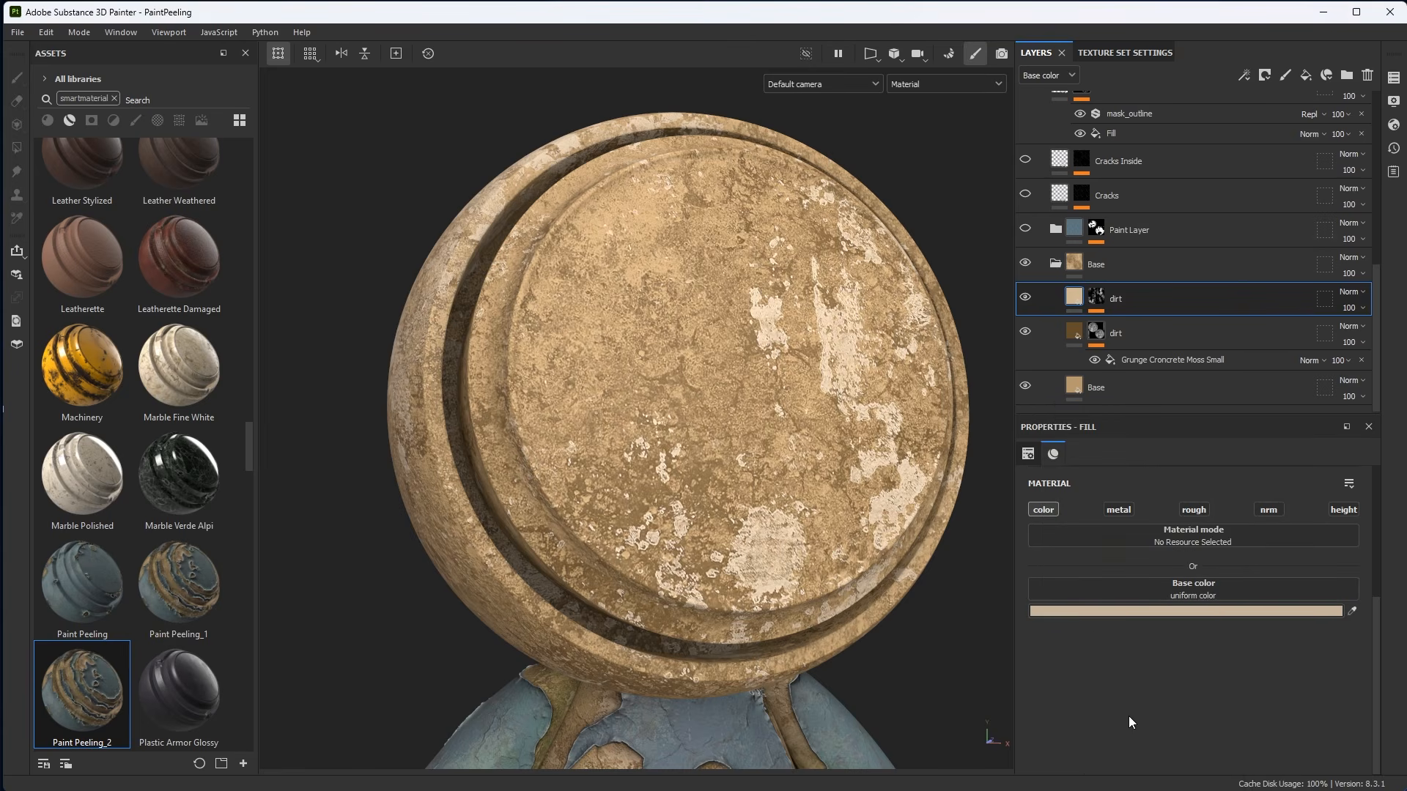
# Open the upper dirt layer's mask and set its Grunge Concrete Spots fill projection to Tri-planar projection.
pyautogui.click(1096, 297)
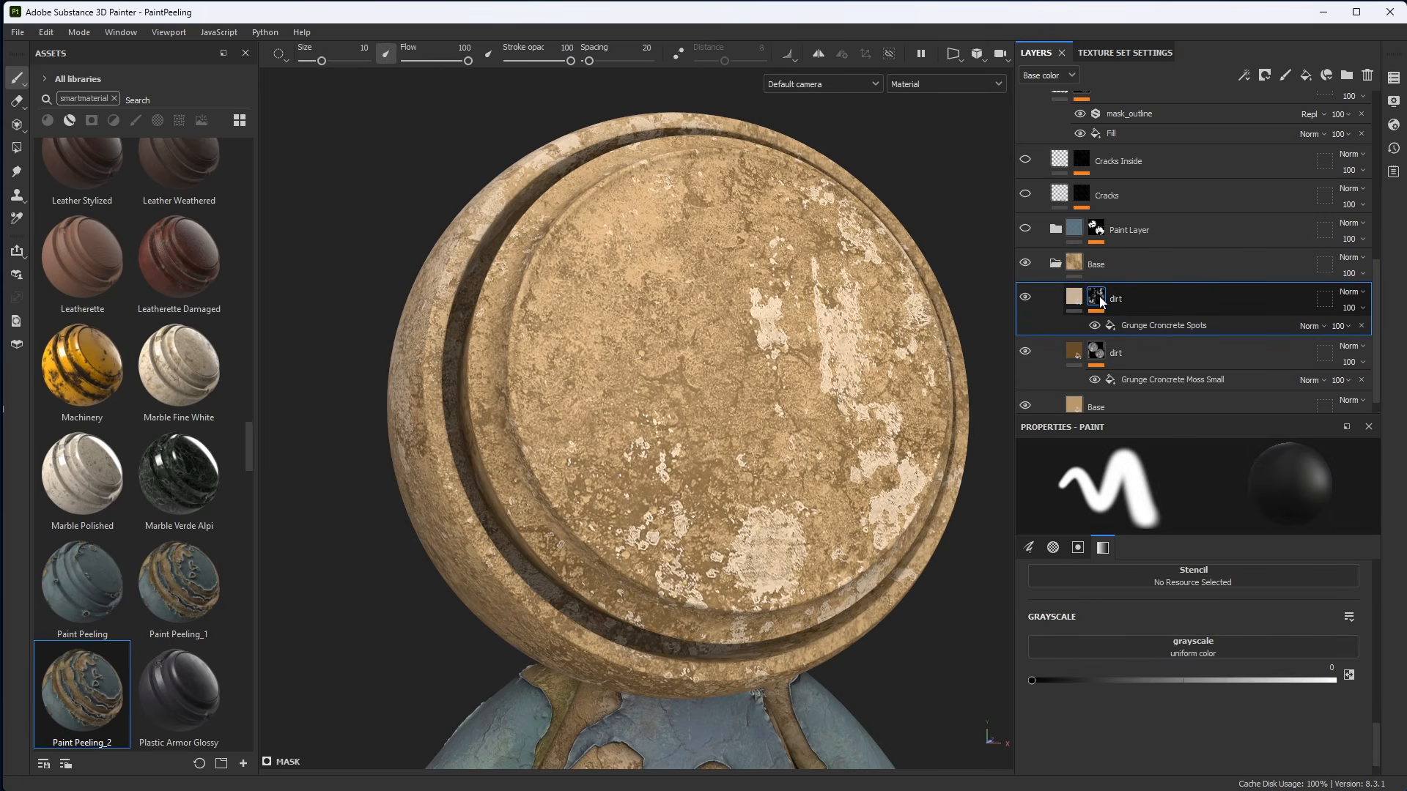
pyautogui.keyDown('alt'); pyautogui.click(1096, 298); pyautogui.keyUp('alt')
pyautogui.scroll(1, 784, 458)
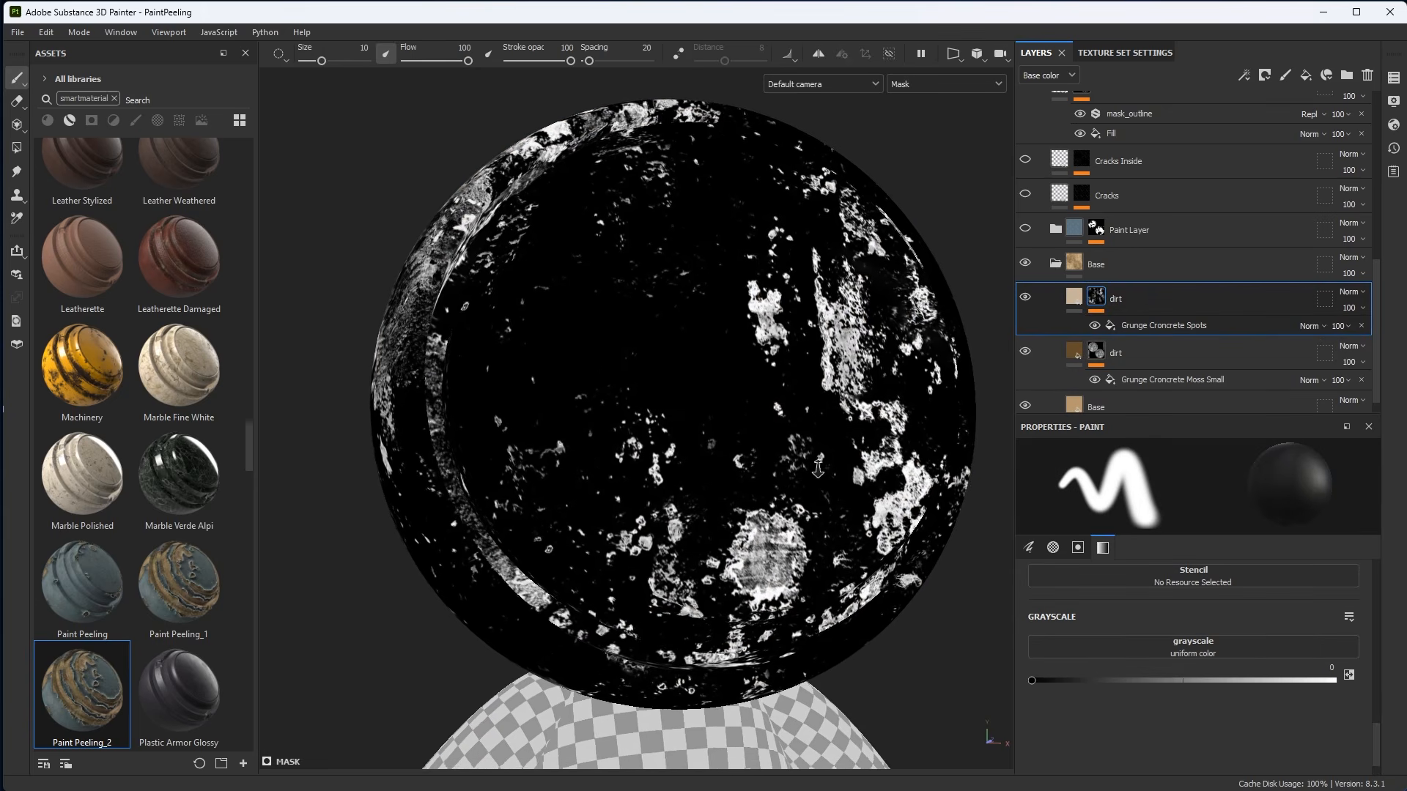
pyautogui.keyDown('alt'); pyautogui.moveTo(784, 458); pyautogui.dragTo(798, 498); pyautogui.keyUp('alt')
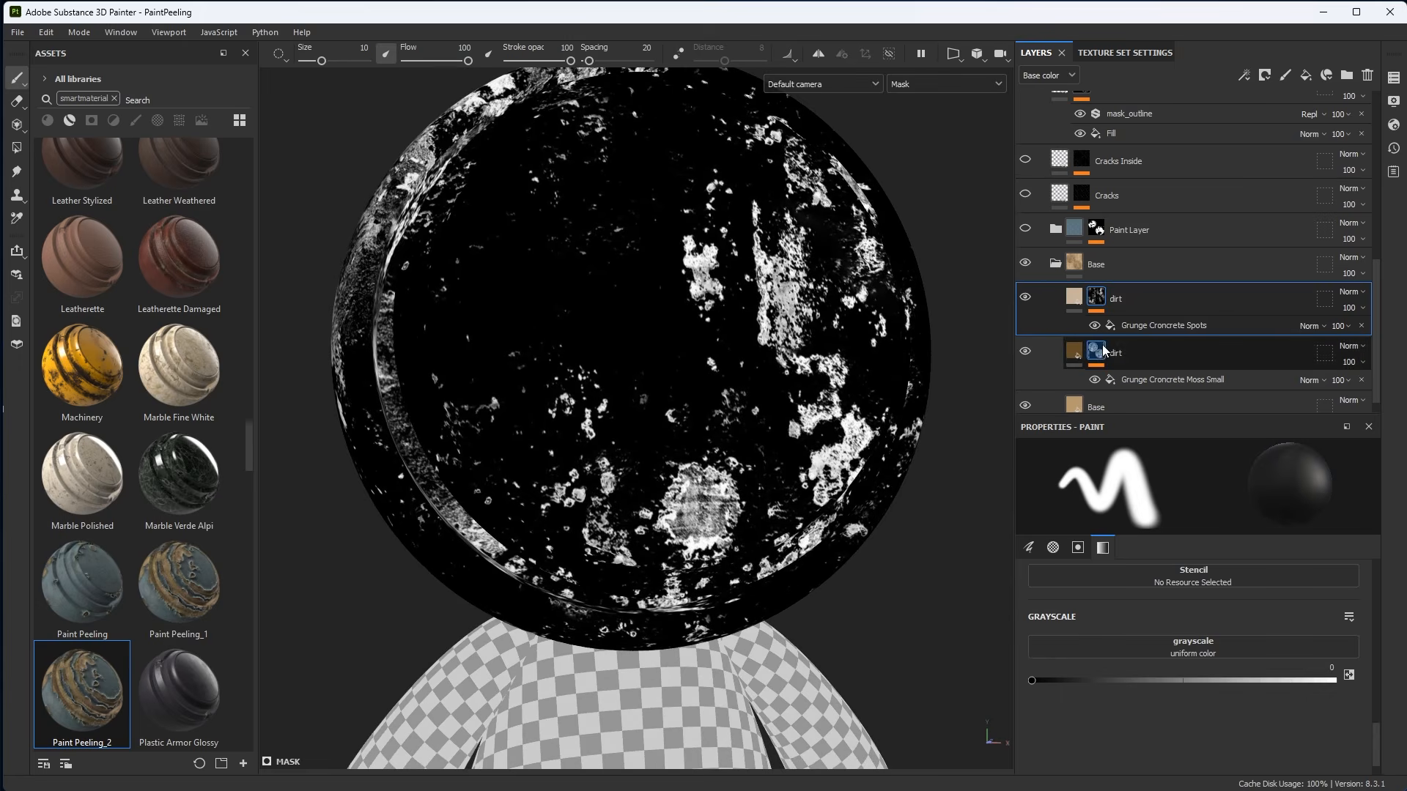
pyautogui.click(1128, 328)
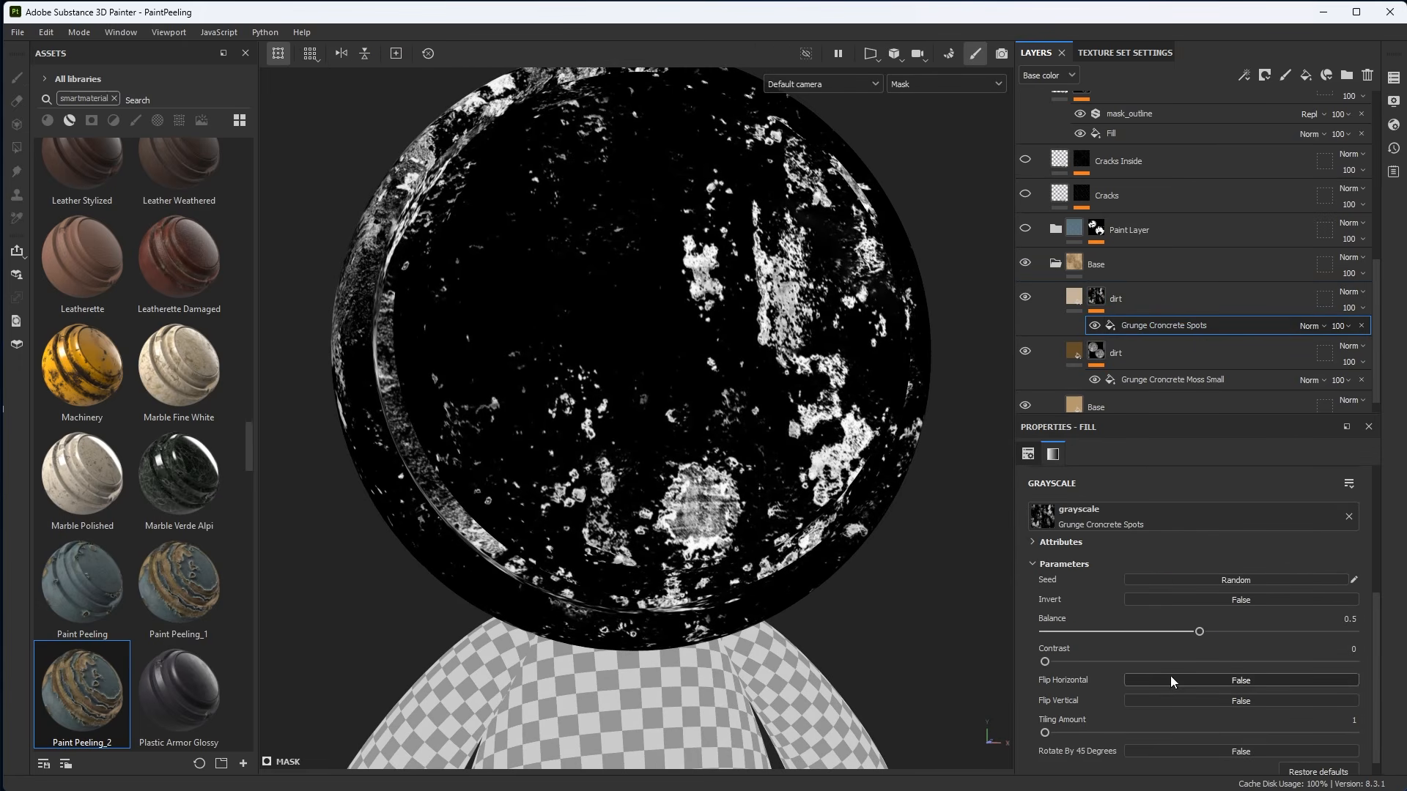
pyautogui.scroll(3, 1125, 657)
pyautogui.click(1119, 502)
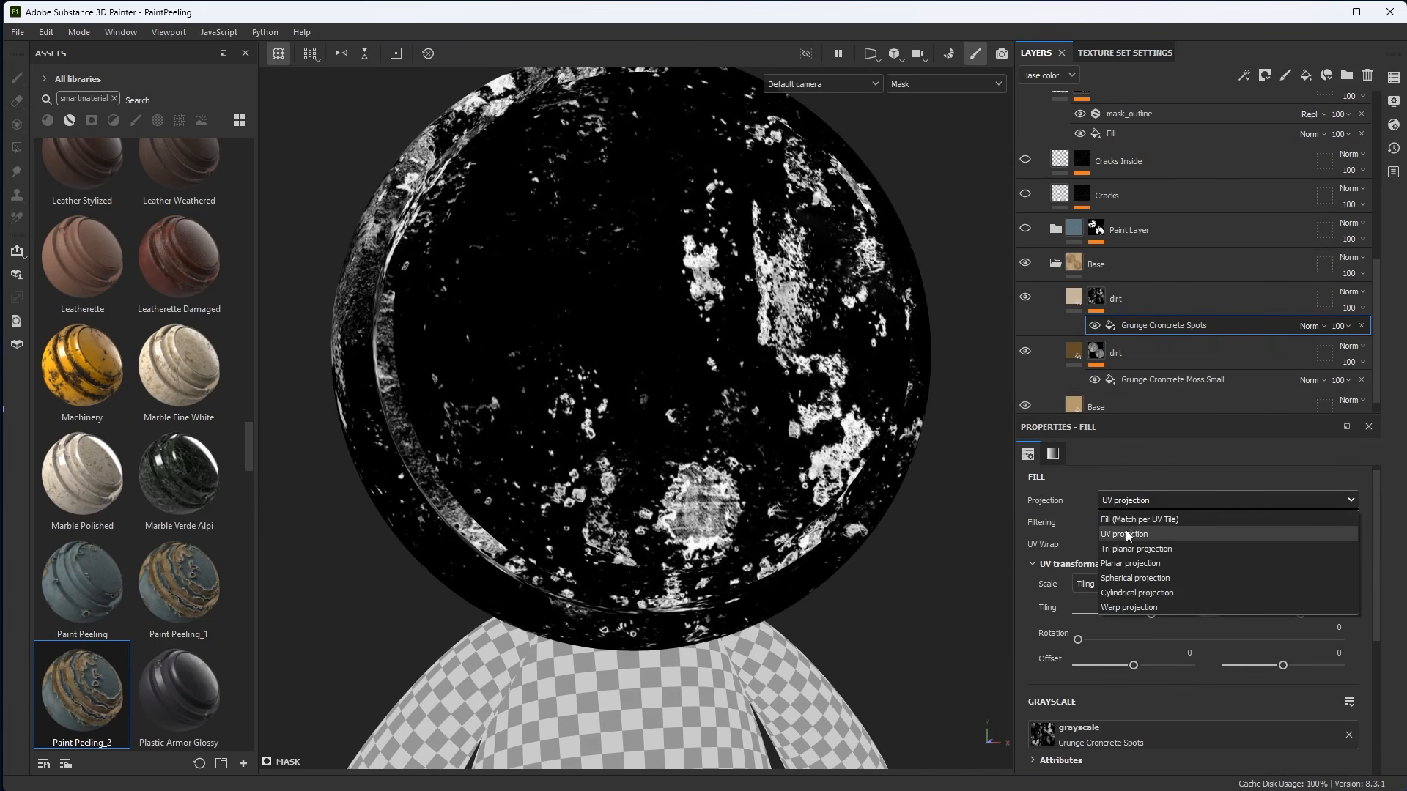
pyautogui.click(1129, 550)
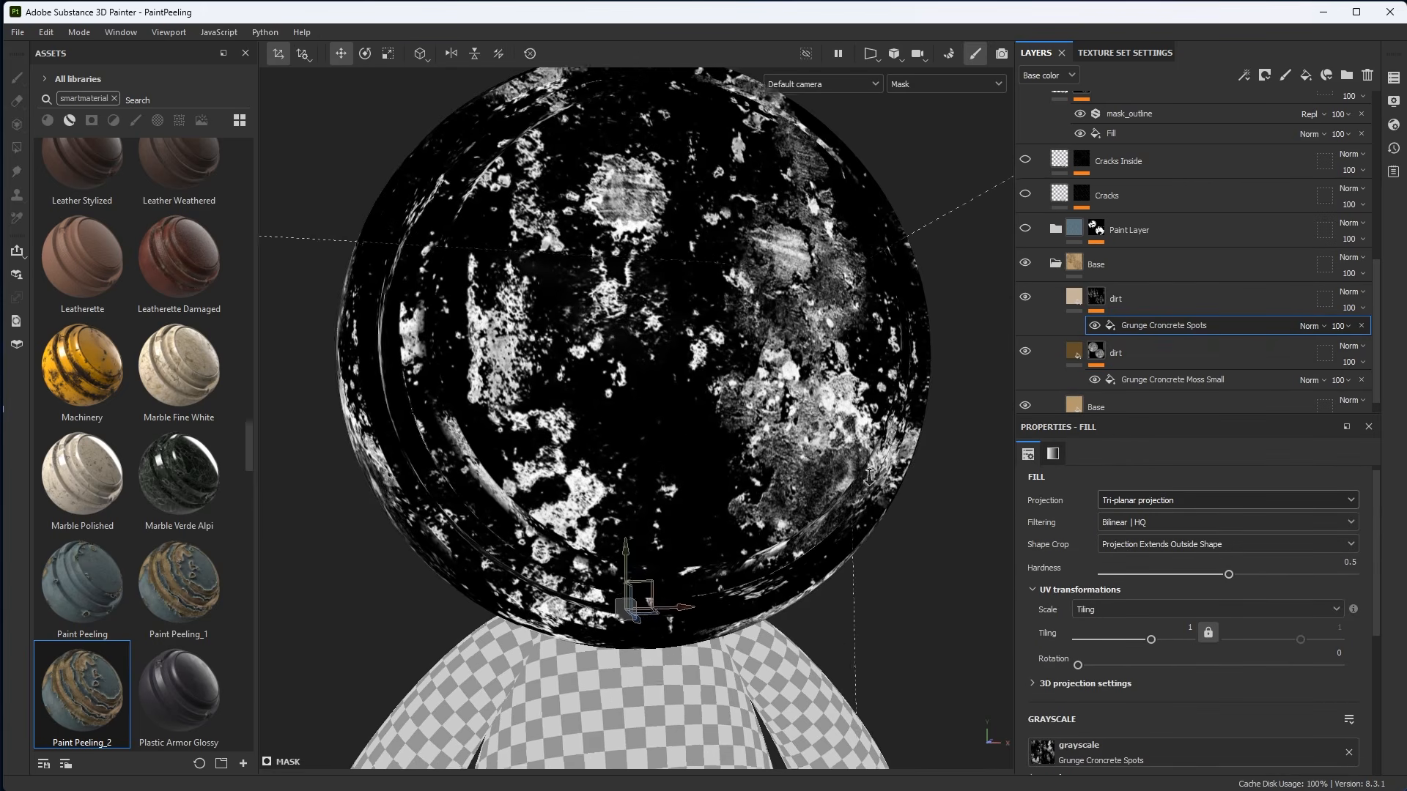
# Return the viewport to the material display.
pyautogui.scroll(-2, 719, 389)
pyautogui.keyDown('alt'); pyautogui.moveTo(718, 388); pyautogui.dragTo(873, 442); pyautogui.keyUp('alt')
pyautogui.press('m')
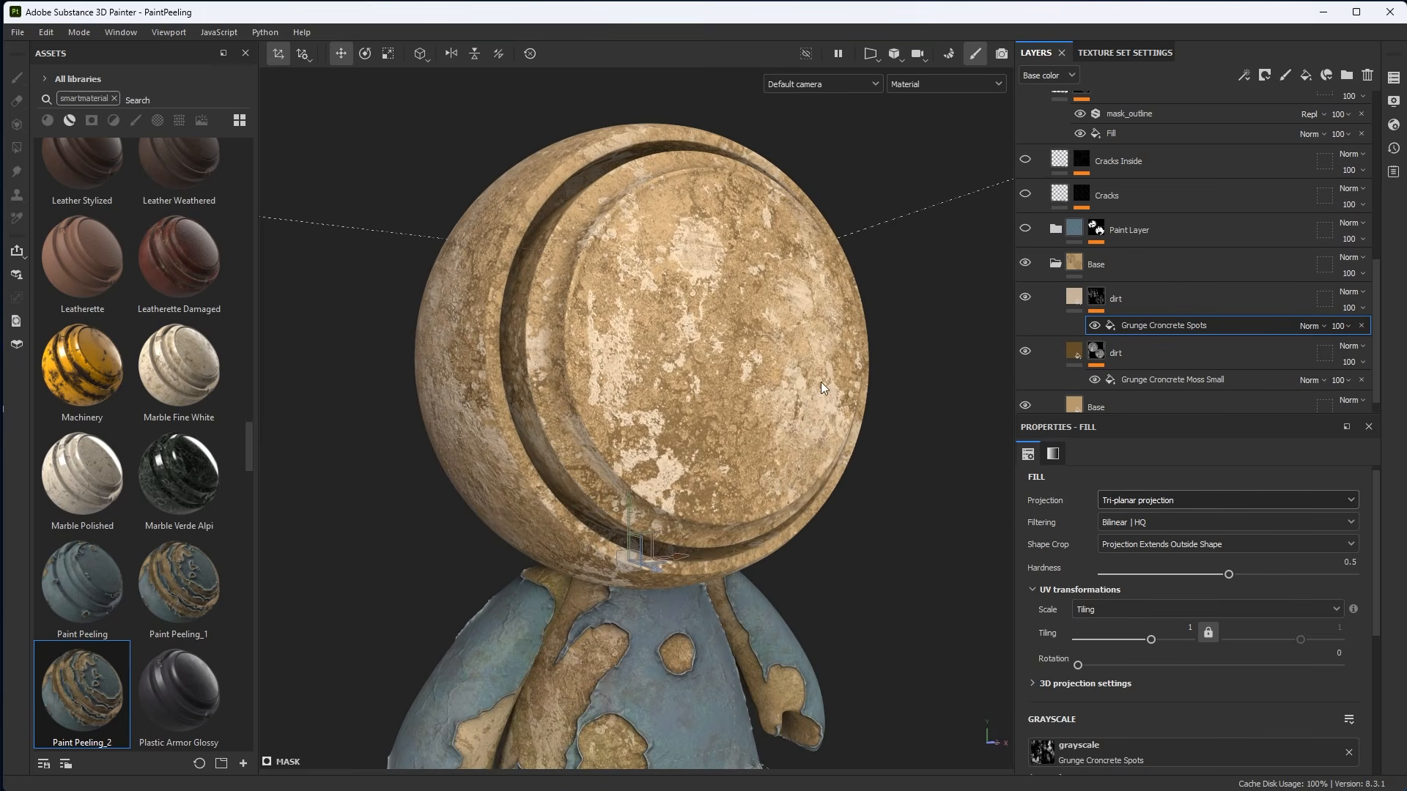
# Turn on the Paint Layer folder's visibility and expand it to review its sublayers.
pyautogui.moveTo(1081, 417); pyautogui.dragTo(1099, 563)
pyautogui.click(1058, 393)
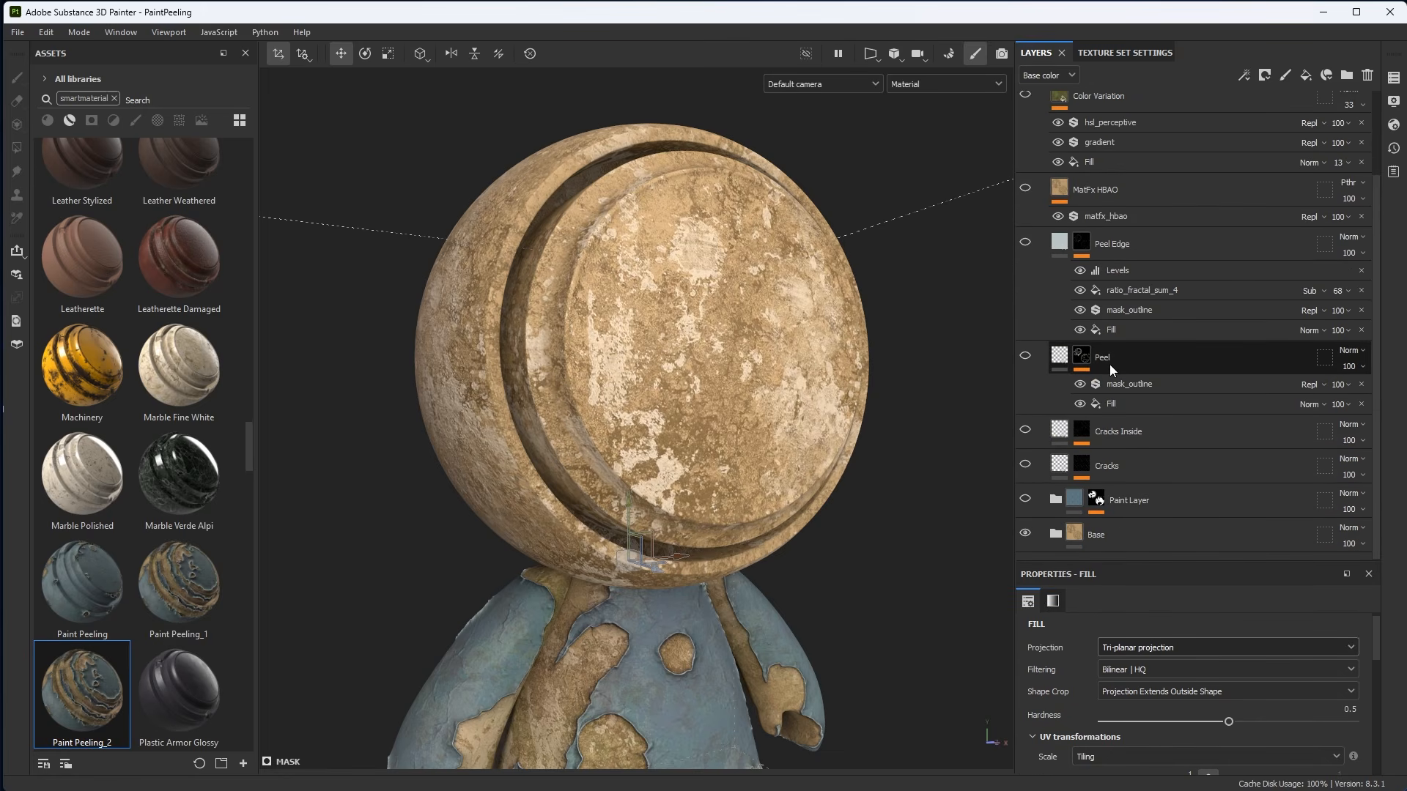
pyautogui.click(1026, 501)
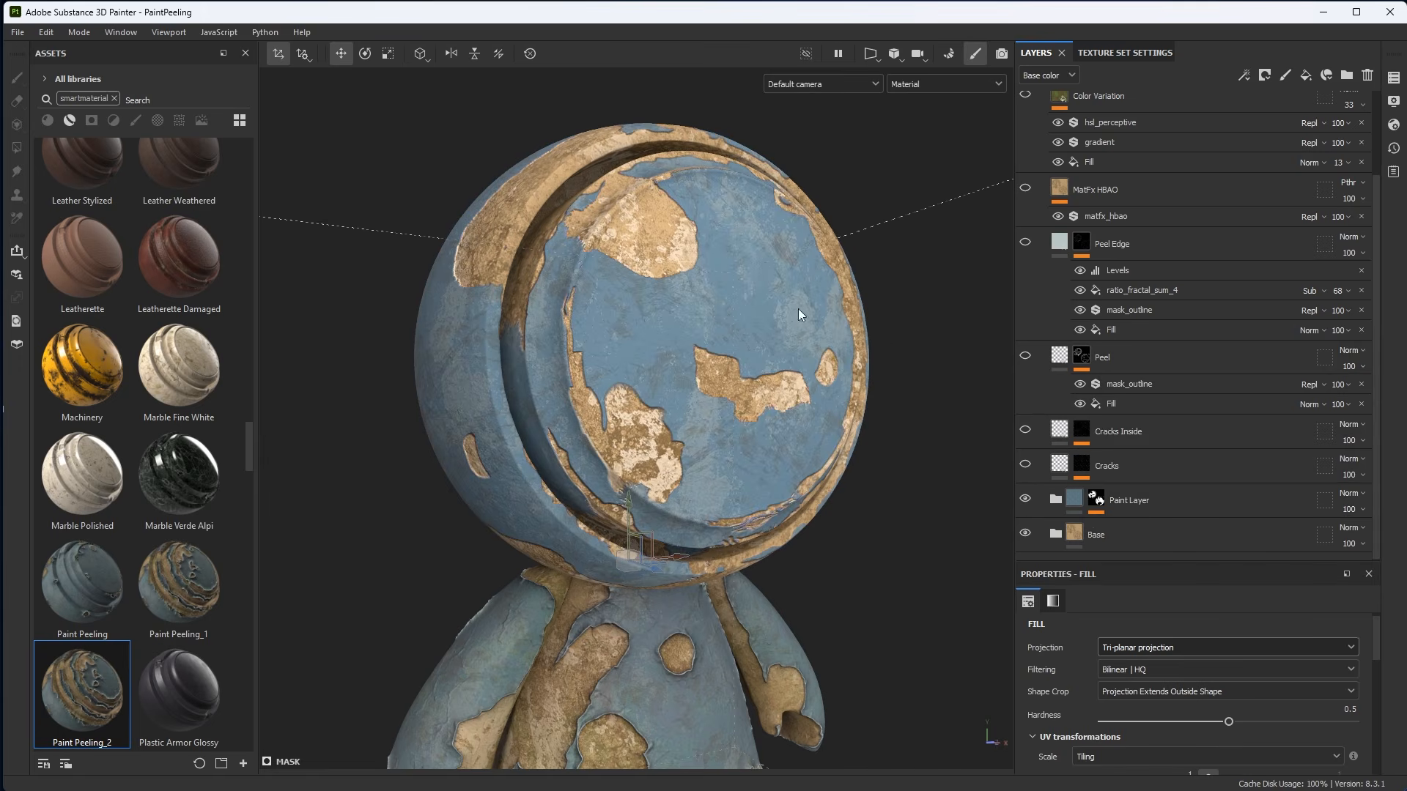
pyautogui.click(1059, 503)
pyautogui.scroll(-3, 1137, 425)
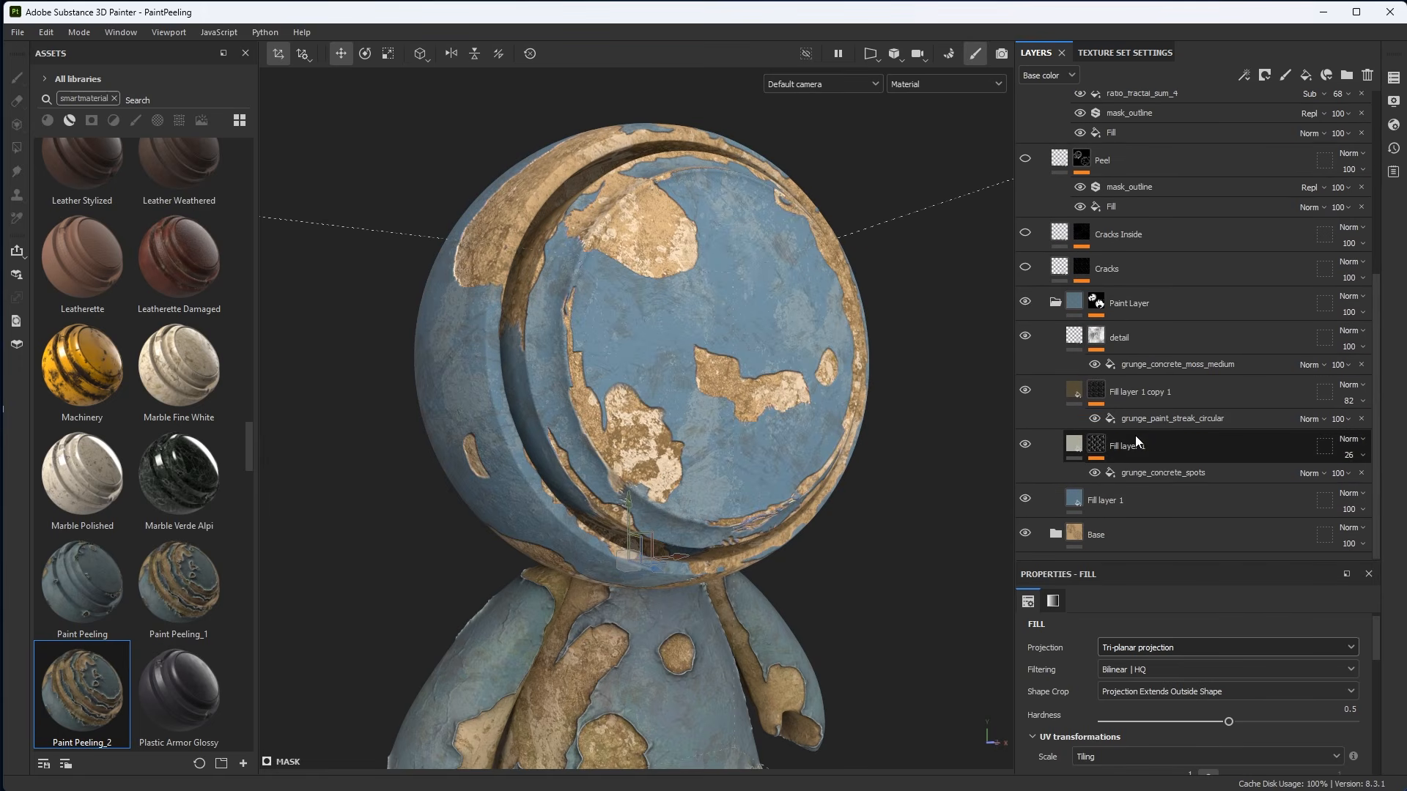
pyautogui.click(1060, 305)
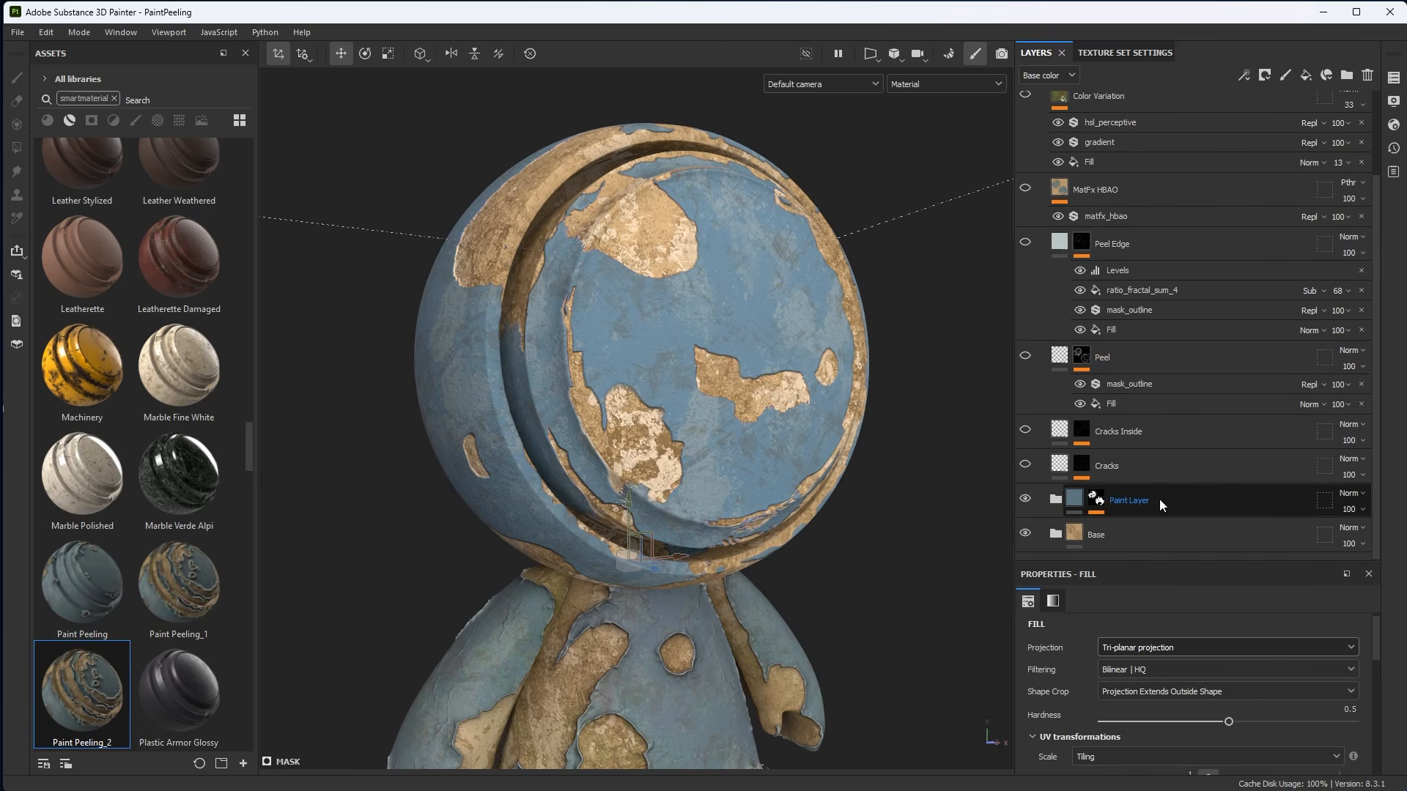
# Disable the Paint Layer folder's mask with Toggle mask and go back to the material view.
pyautogui.keyDown('alt'); pyautogui.click(1096, 499); pyautogui.keyUp('alt')
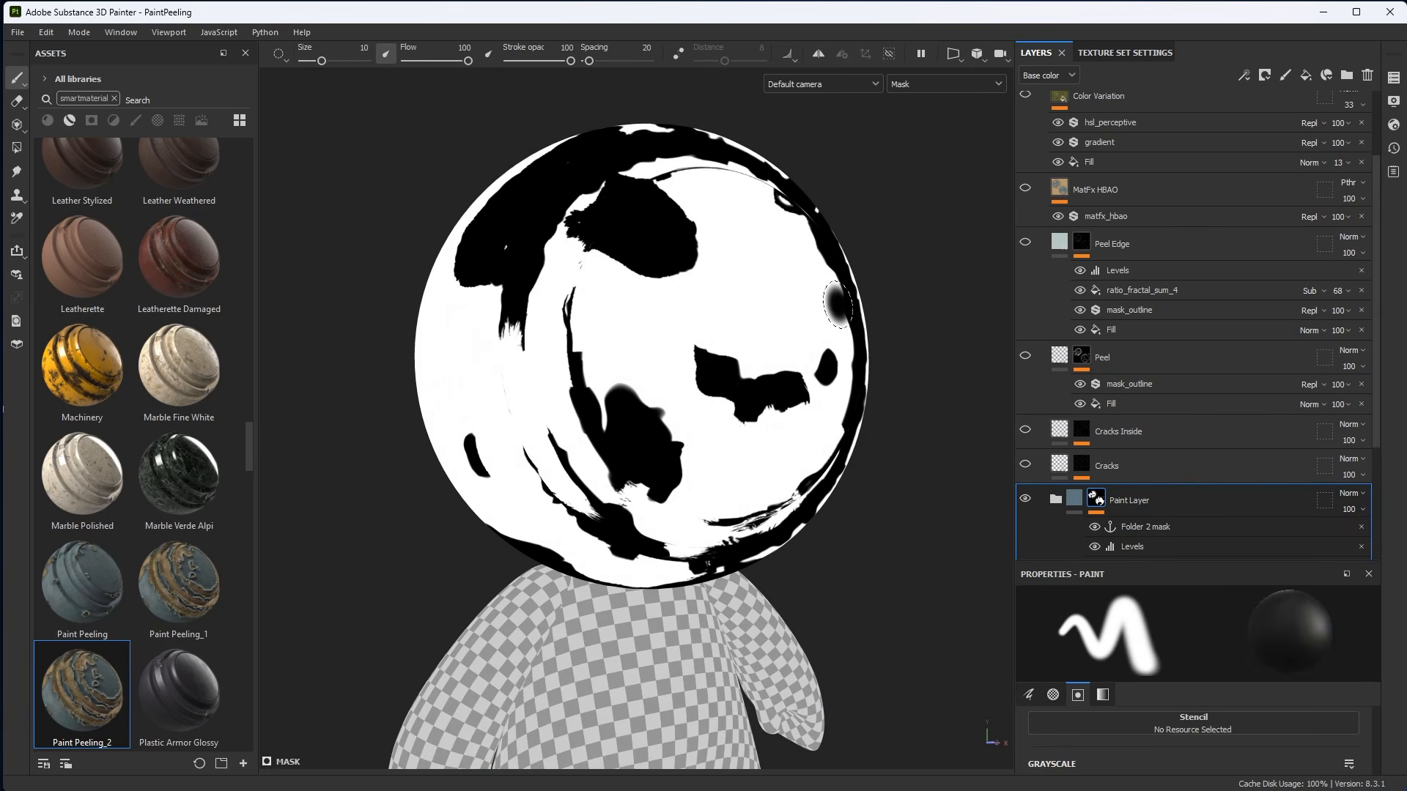
pyautogui.scroll(-4, 1197, 368)
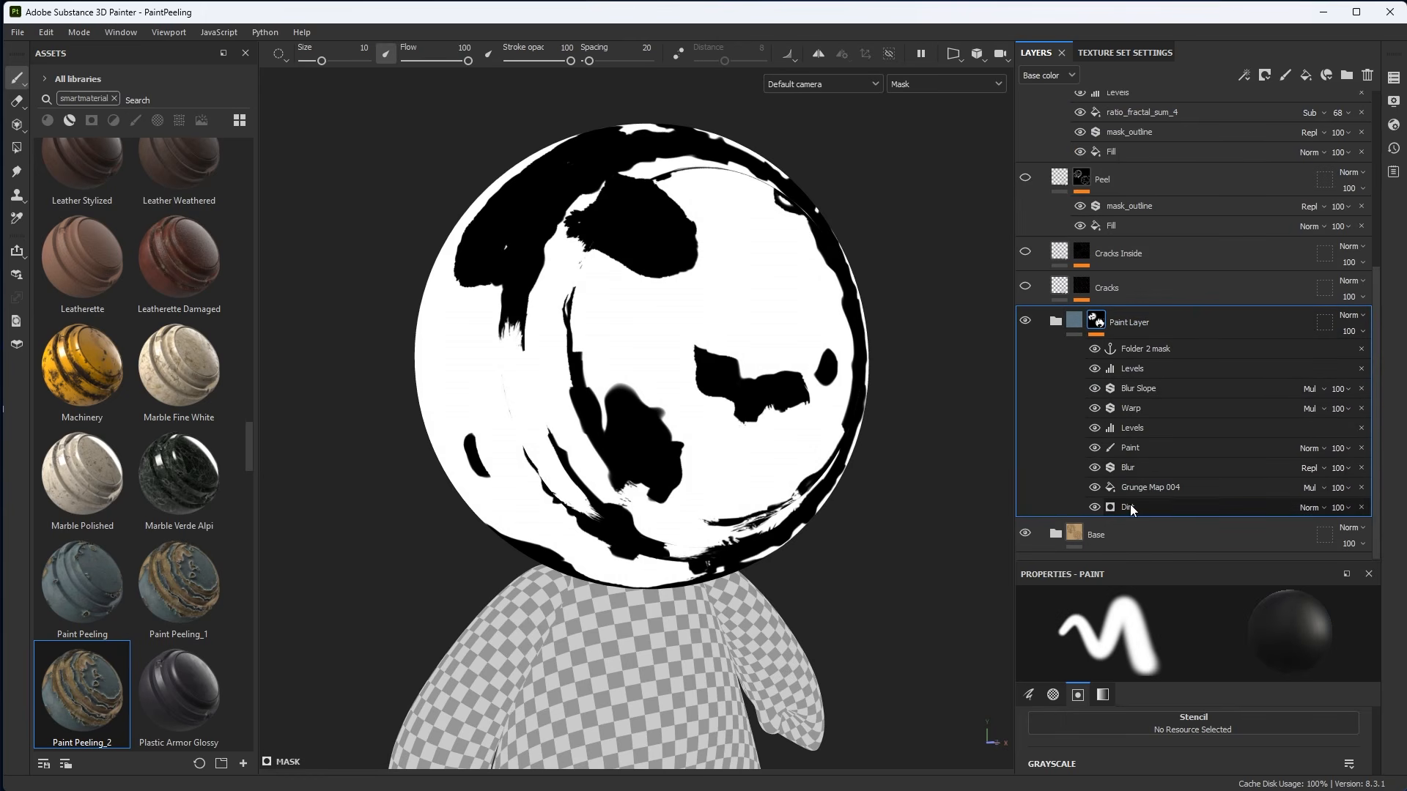
pyautogui.rightClick(1095, 320)
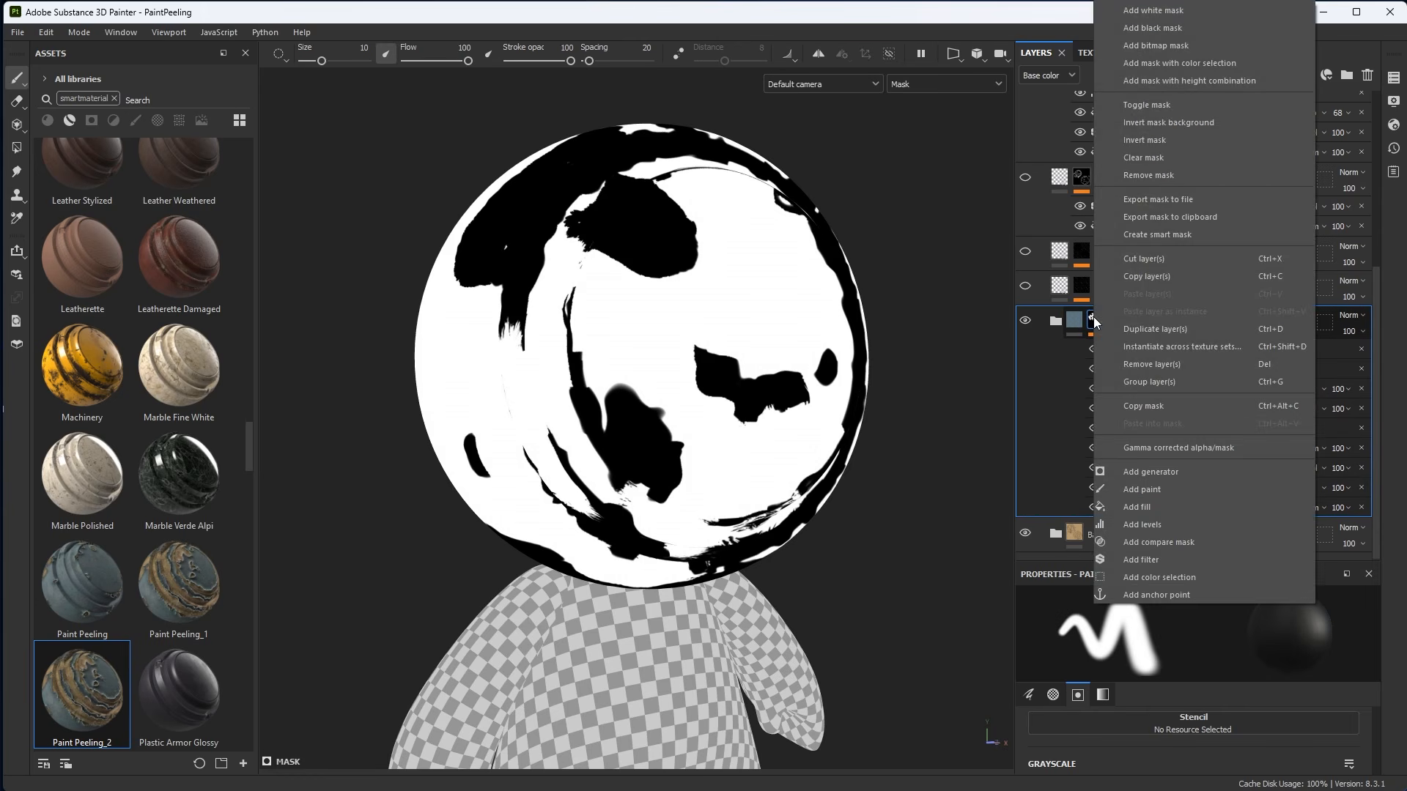
pyautogui.click(1197, 101)
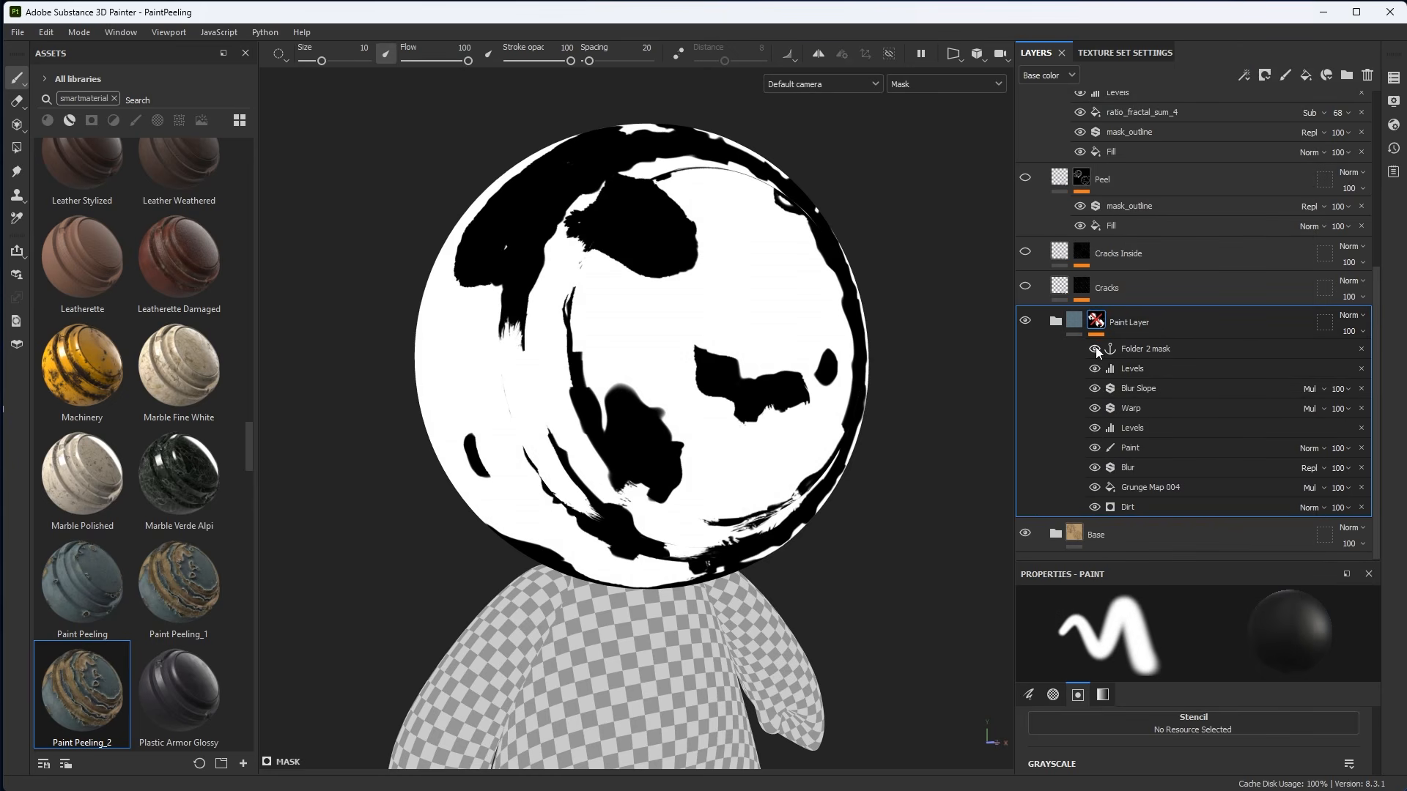
pyautogui.press('m')
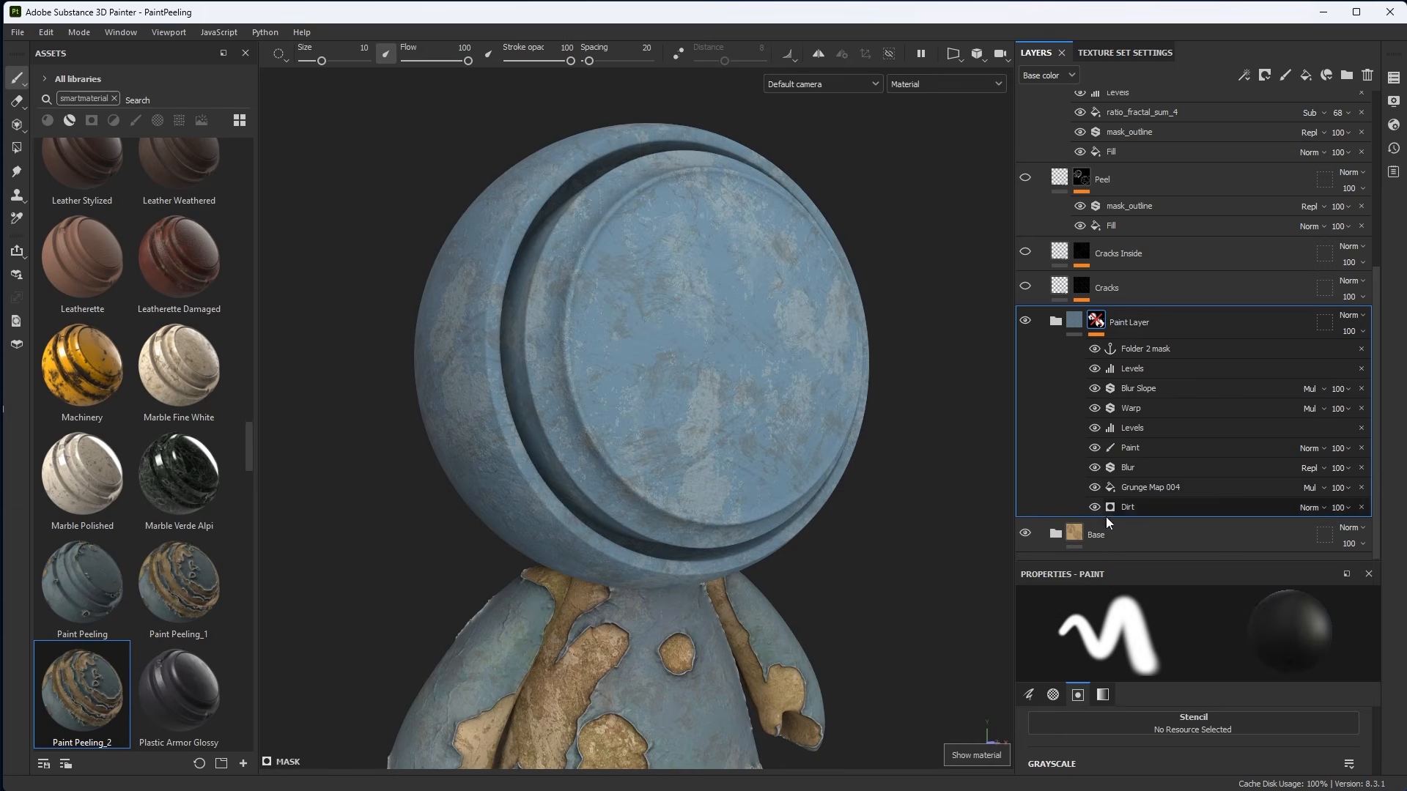
# Expand the Paint Layer folder and display only its bottom fill layer.
pyautogui.click(1067, 326)
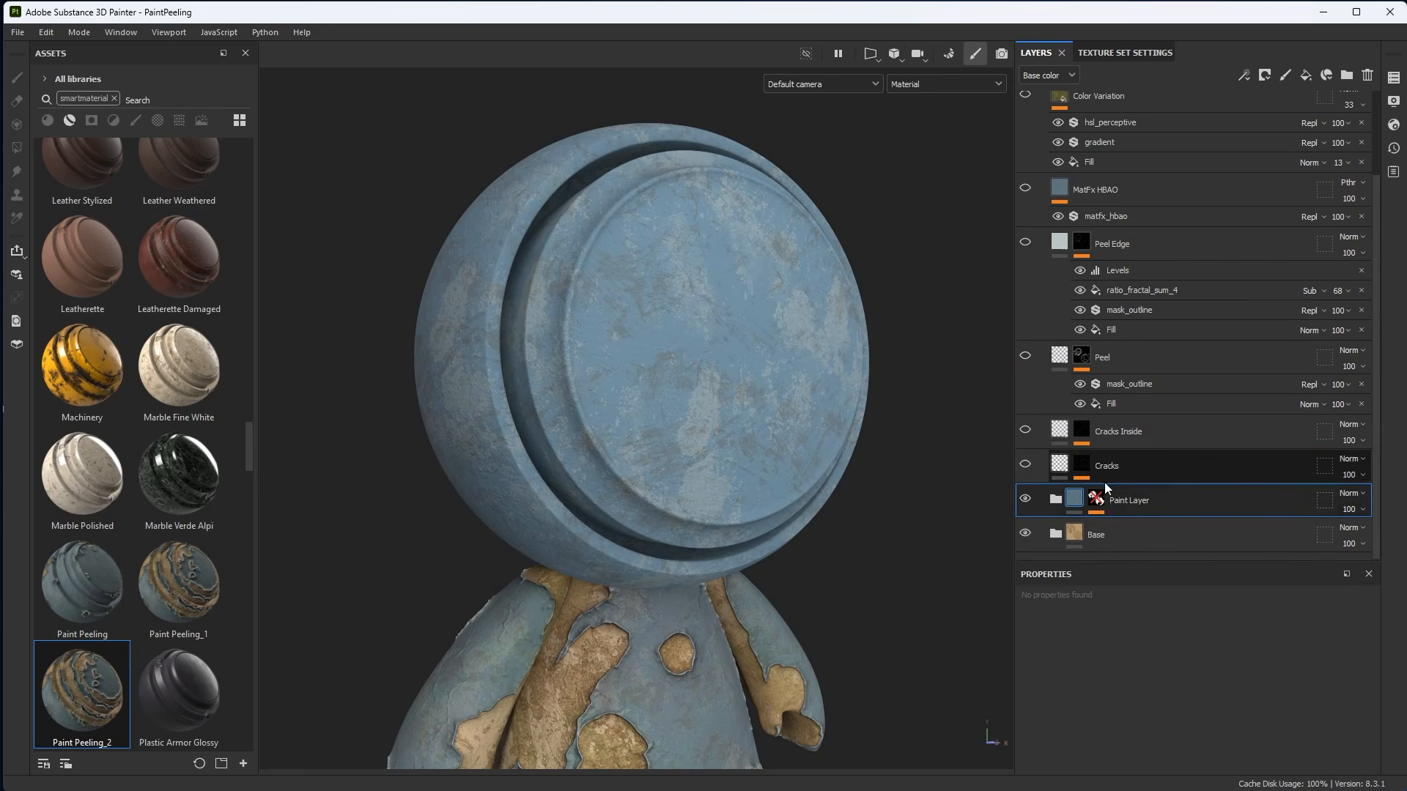
pyautogui.click(1056, 496)
pyautogui.scroll(-3, 1127, 357)
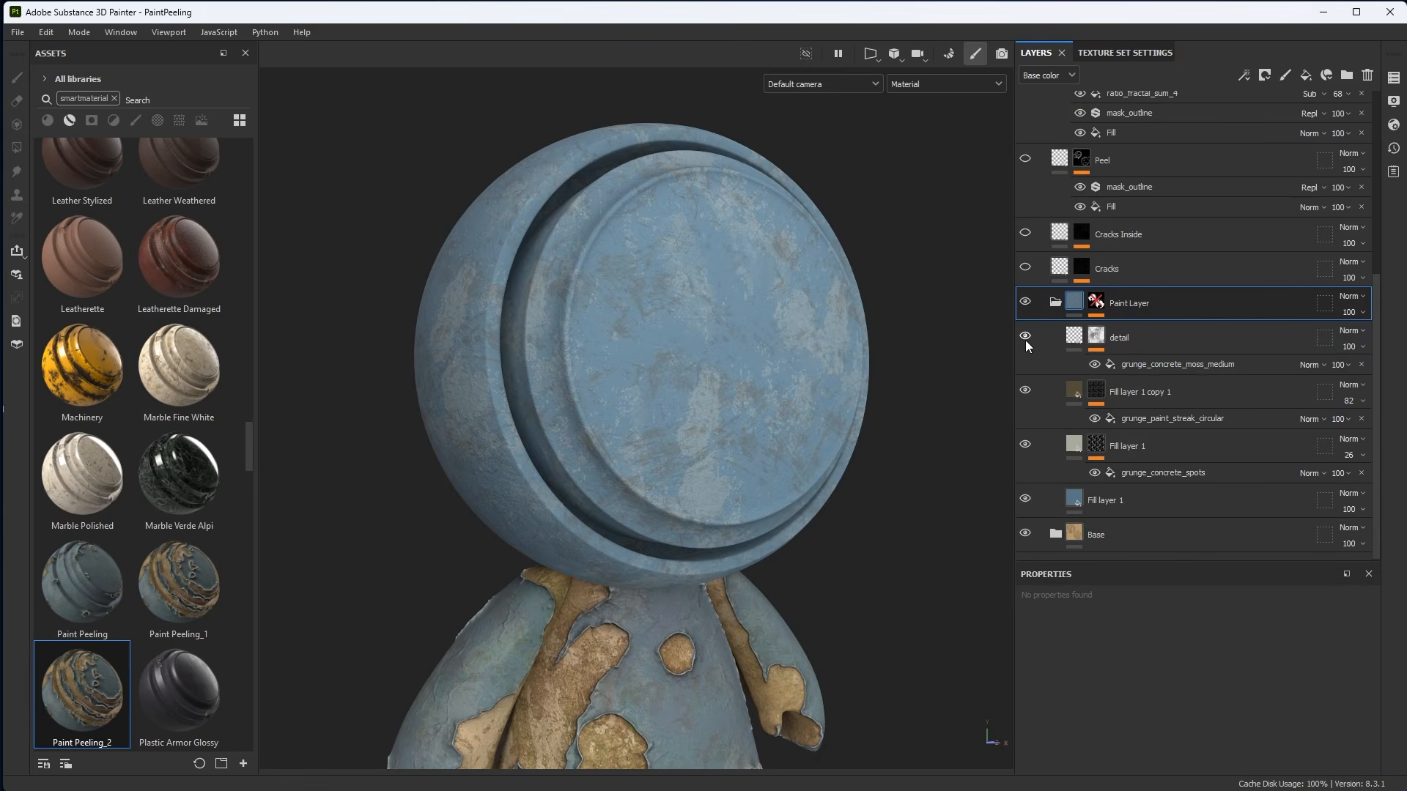
pyautogui.click(1025, 500)
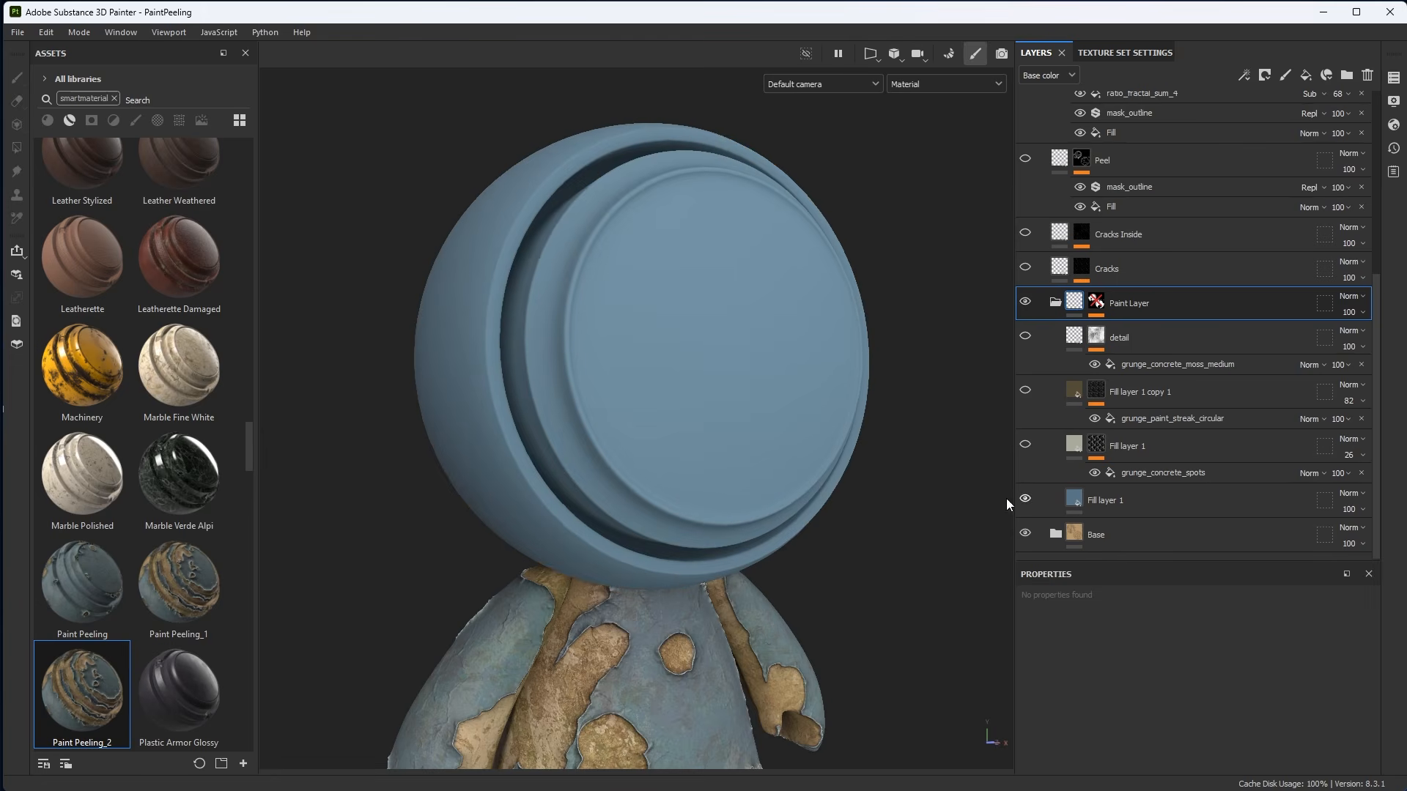
# Rename the folder's bottom fill layer to Base and review its material properties.
pyautogui.scroll(2, 840, 529)
pyautogui.doubleClick(1111, 501)
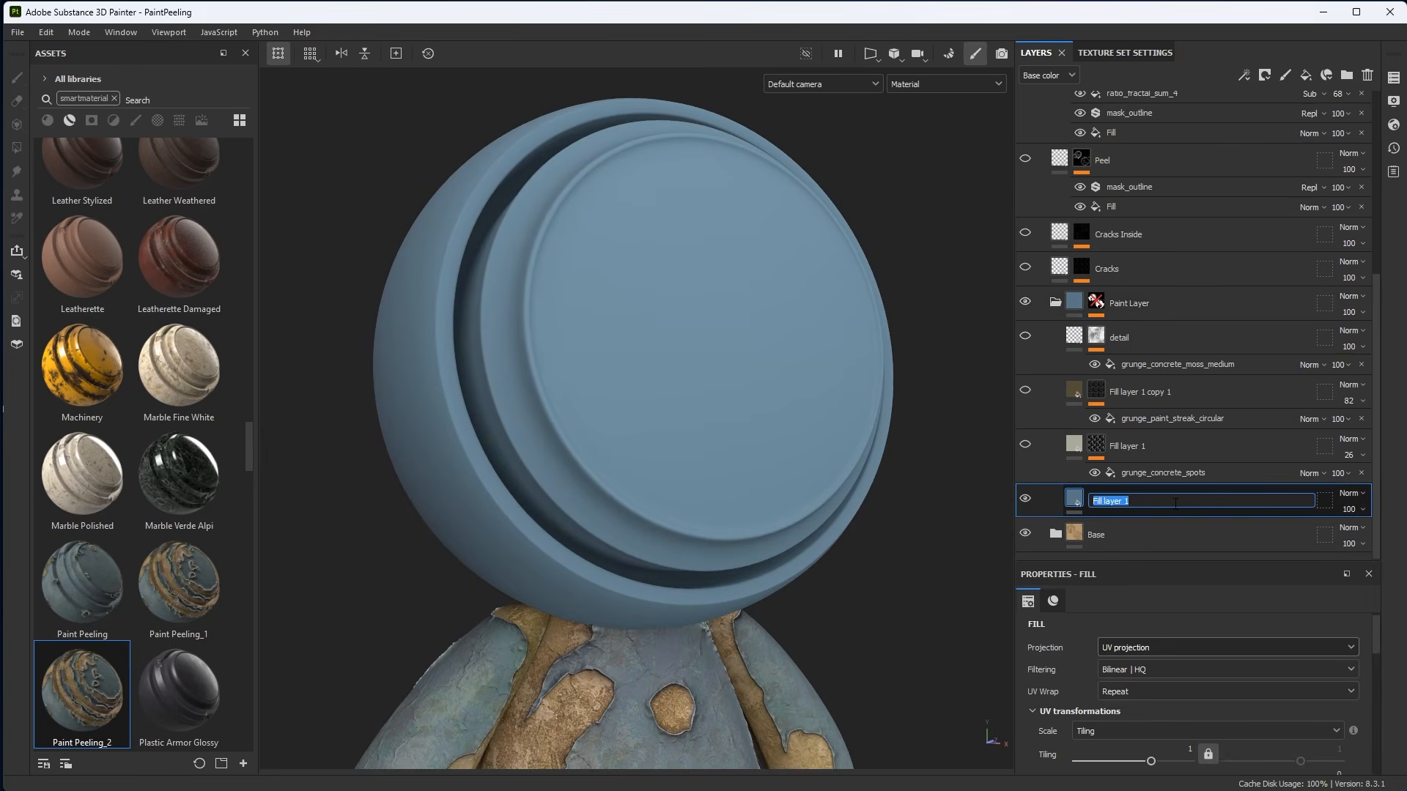
pyautogui.write('Base')
pyautogui.press('Return')
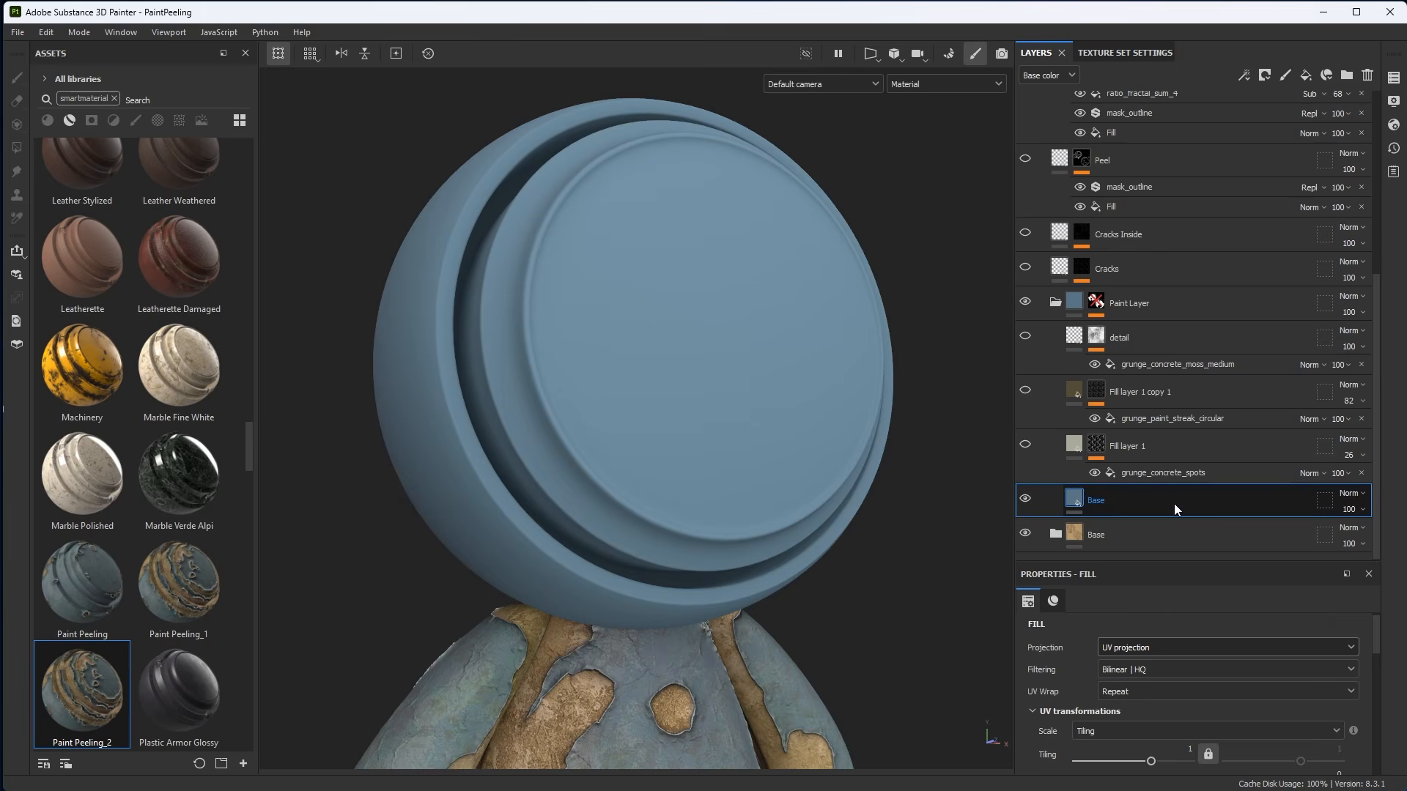
pyautogui.click(1058, 601)
pyautogui.moveTo(1085, 562); pyautogui.dragTo(1092, 353)
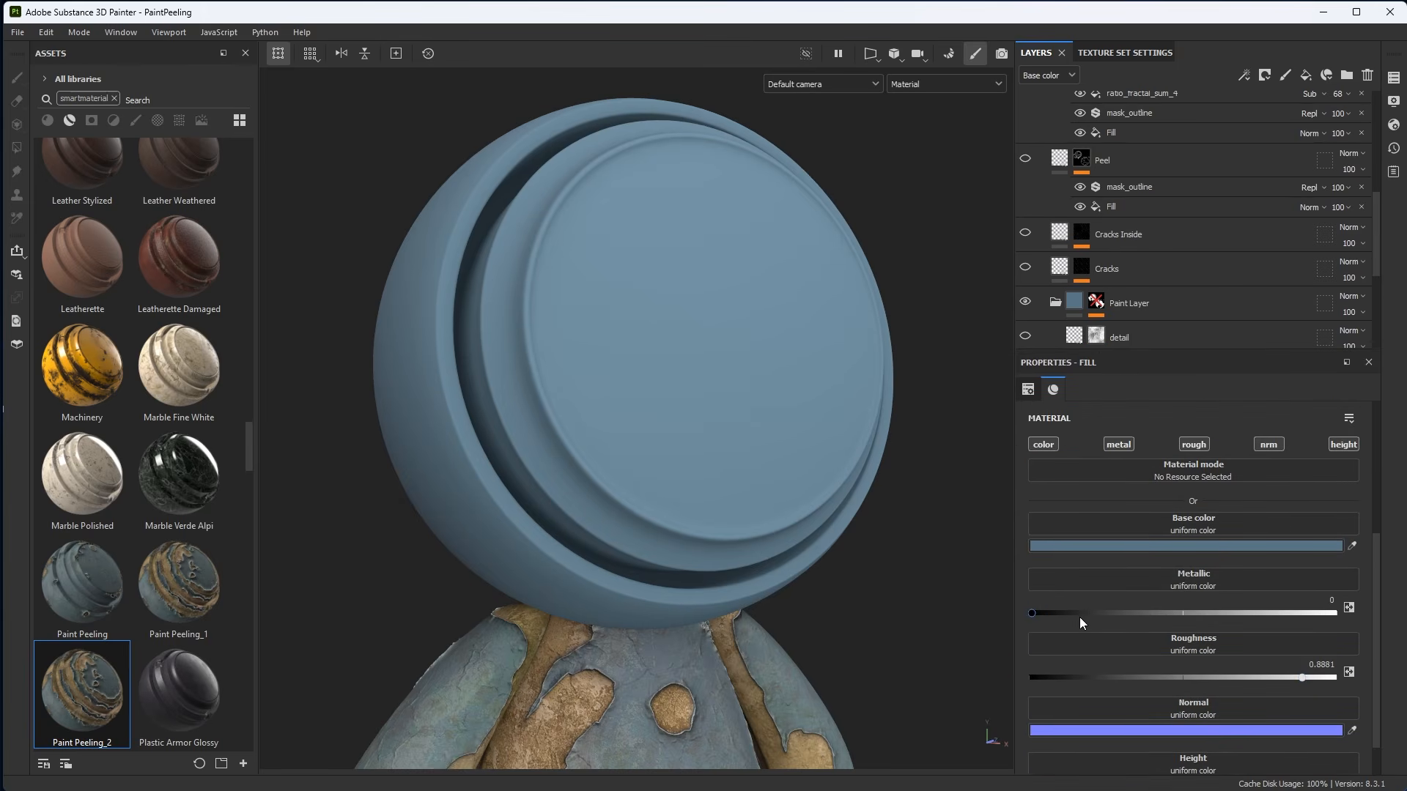
pyautogui.scroll(-3, 1123, 284)
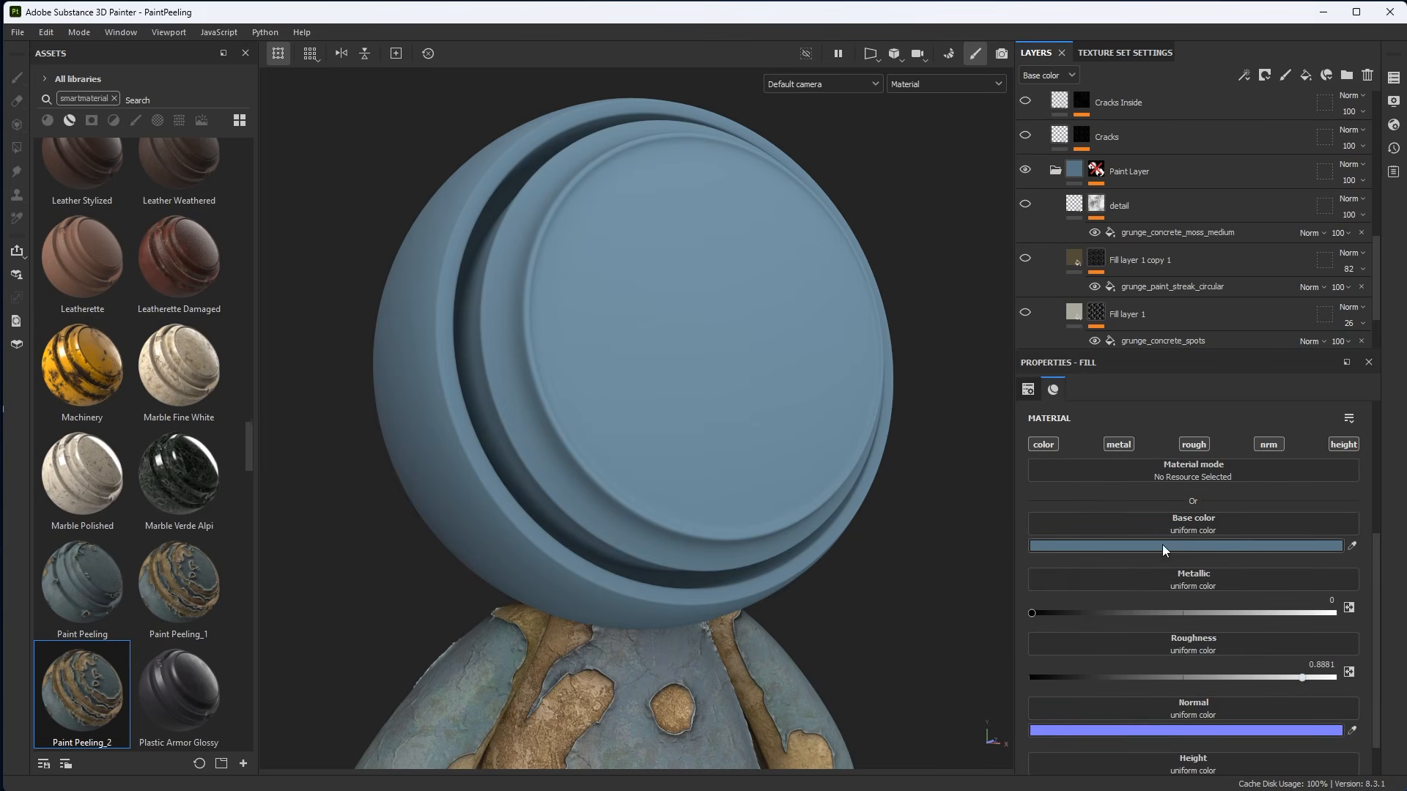
pyautogui.moveTo(1078, 353); pyautogui.dragTo(1097, 513)
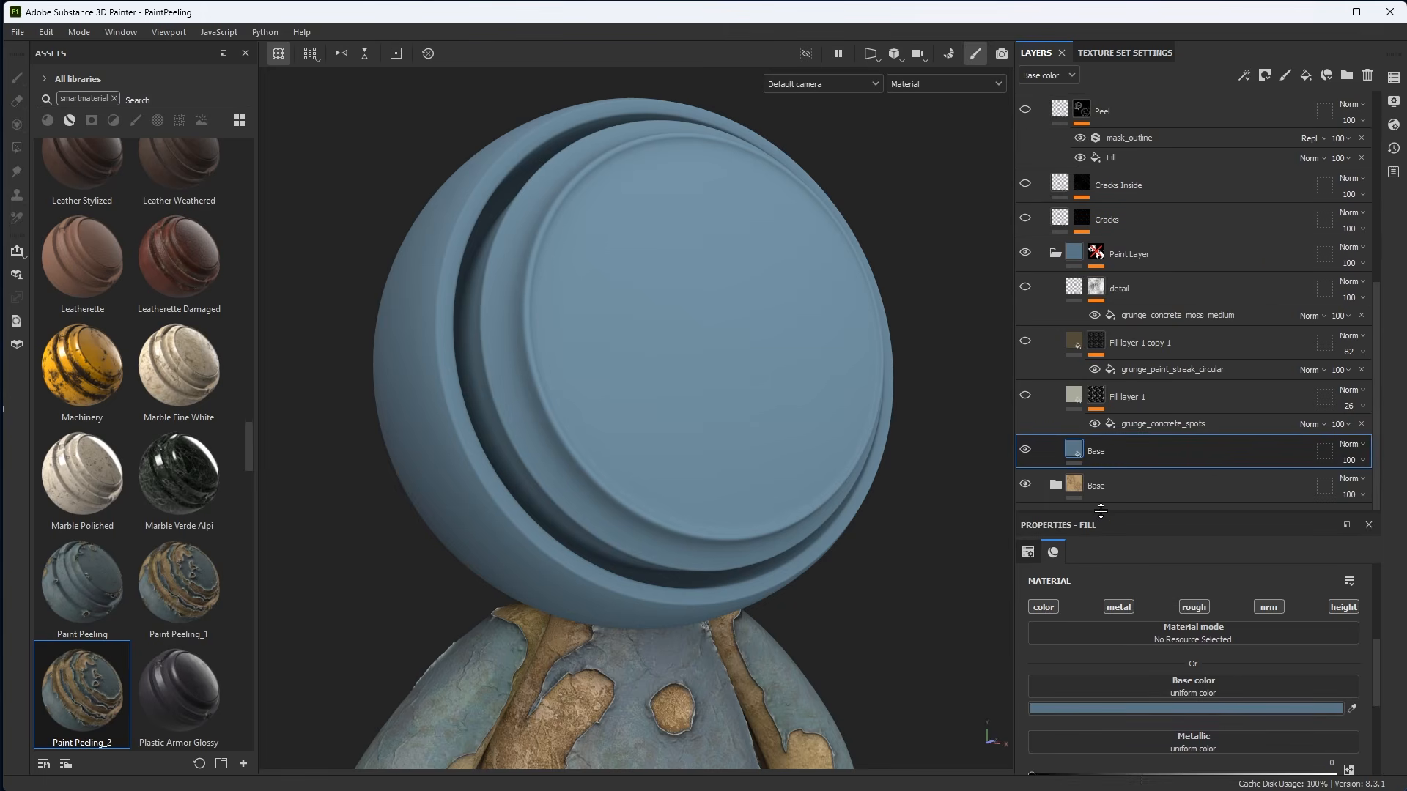
# Show the grunge-spots fill layer above Base and rename it Color Var 01.
pyautogui.click(1026, 396)
pyautogui.keyDown('alt'); pyautogui.moveTo(796, 360); pyautogui.dragTo(797, 375); pyautogui.keyUp('alt')
pyautogui.click(1075, 401)
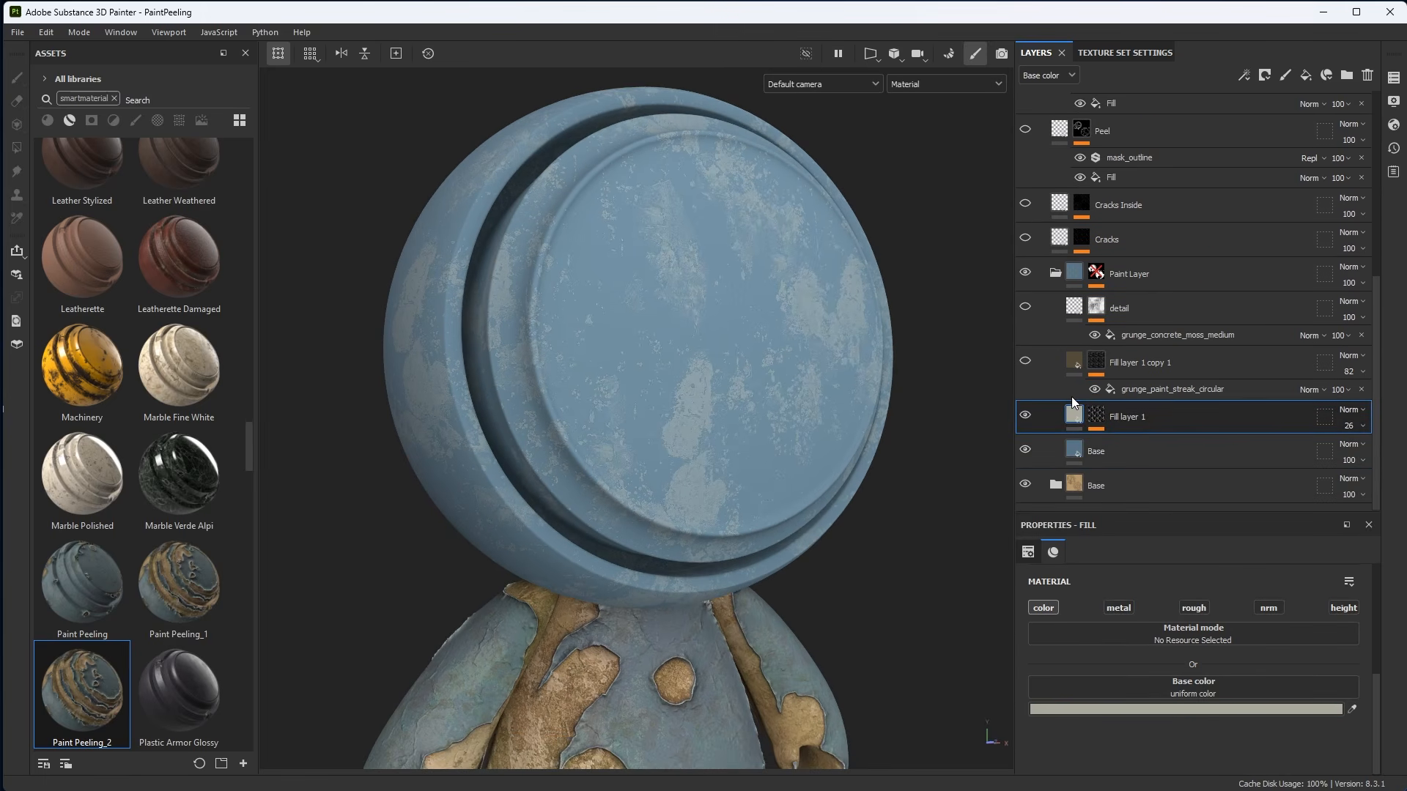
pyautogui.doubleClick(1133, 422)
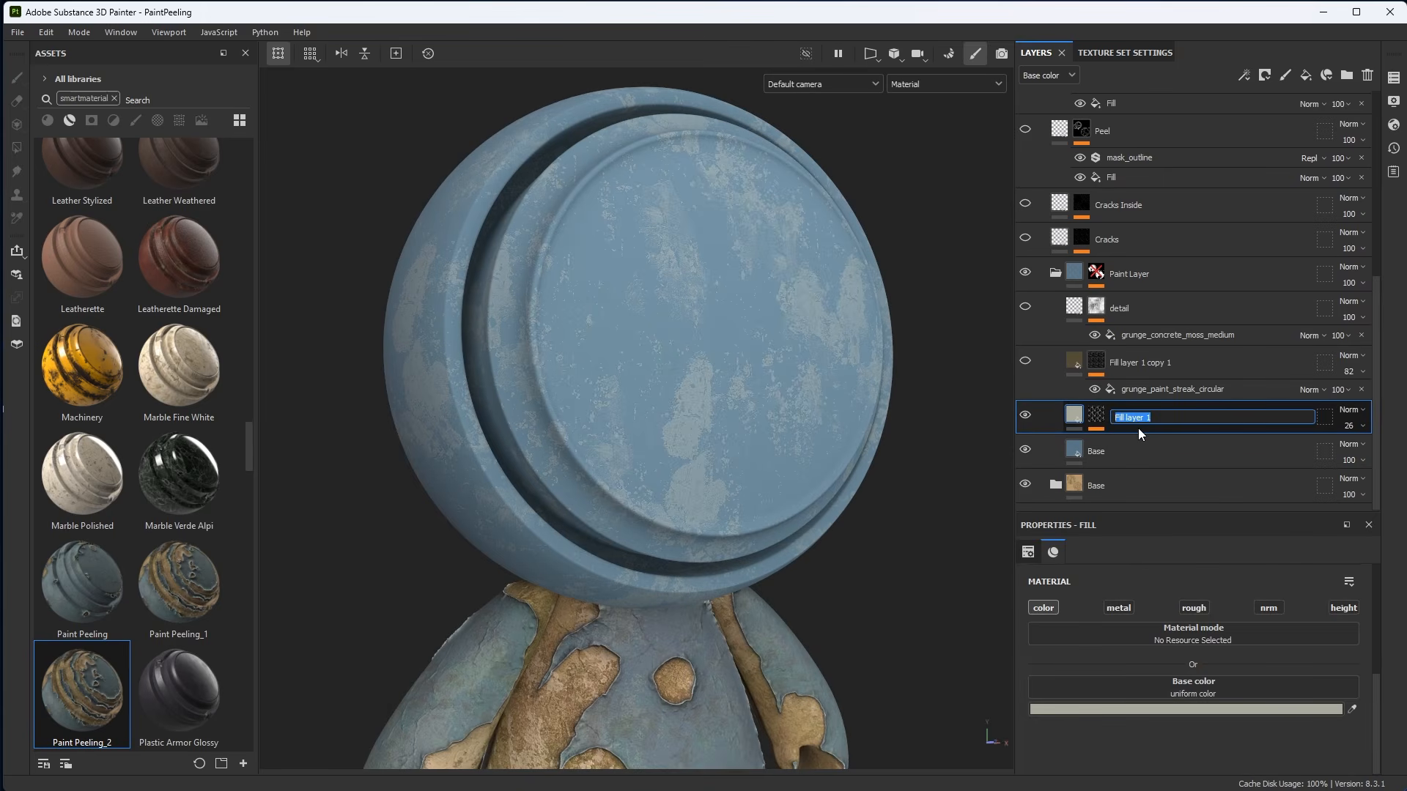
pyautogui.write('Color Var 01')
pyautogui.press('Return')
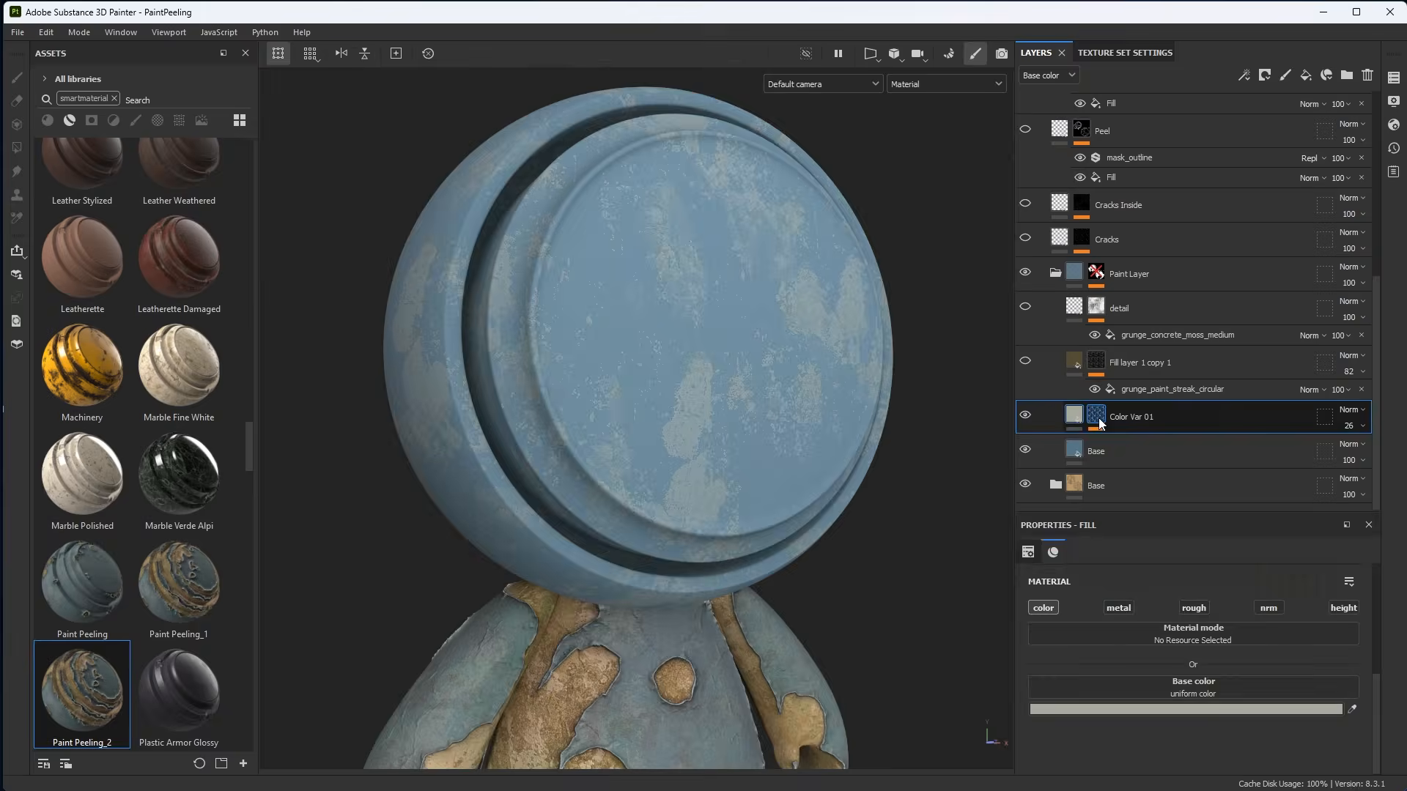
# Set the Grunge Concrete Spots fill in Color Var 01's mask to Tri-planar projection, then return to the material view.
pyautogui.click(1097, 418)
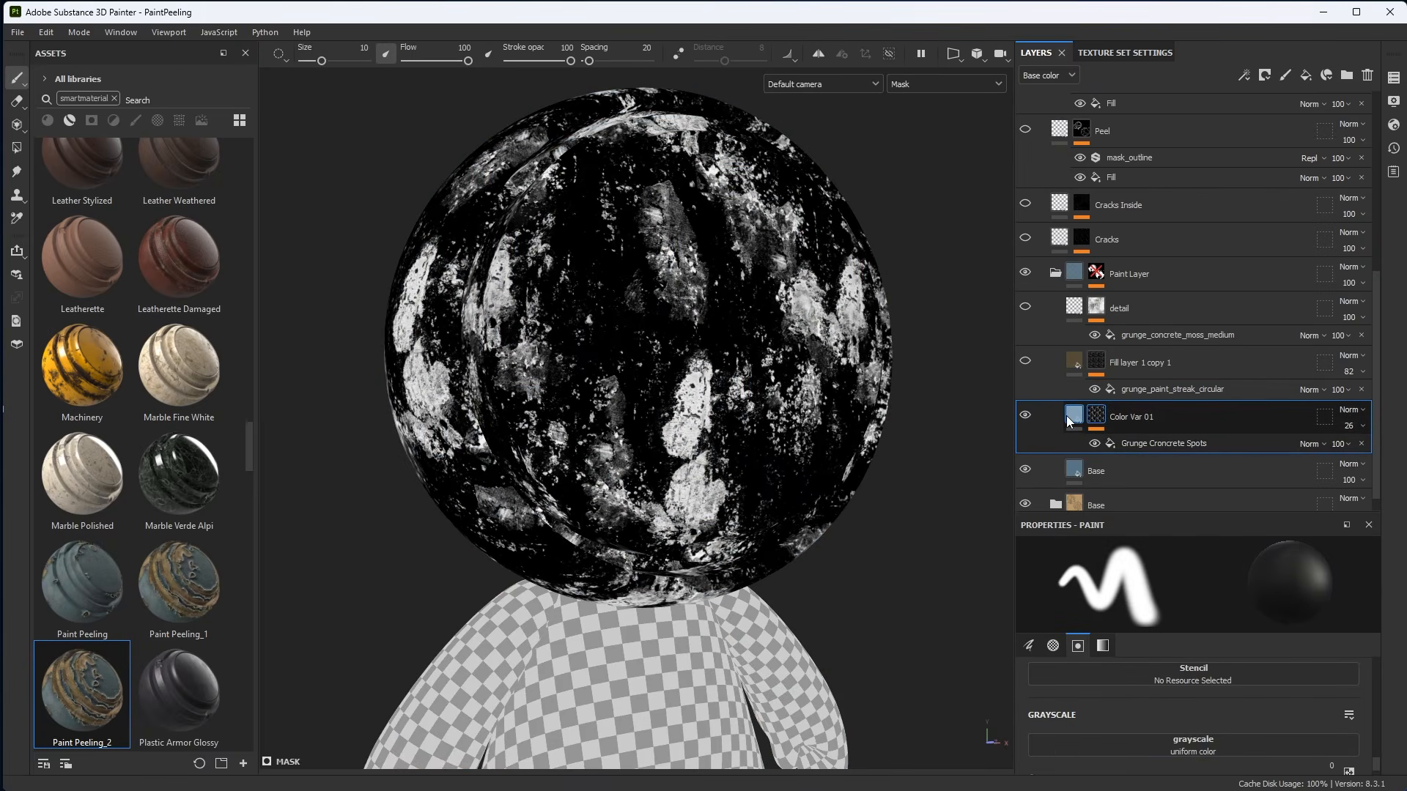
pyautogui.click(1217, 445)
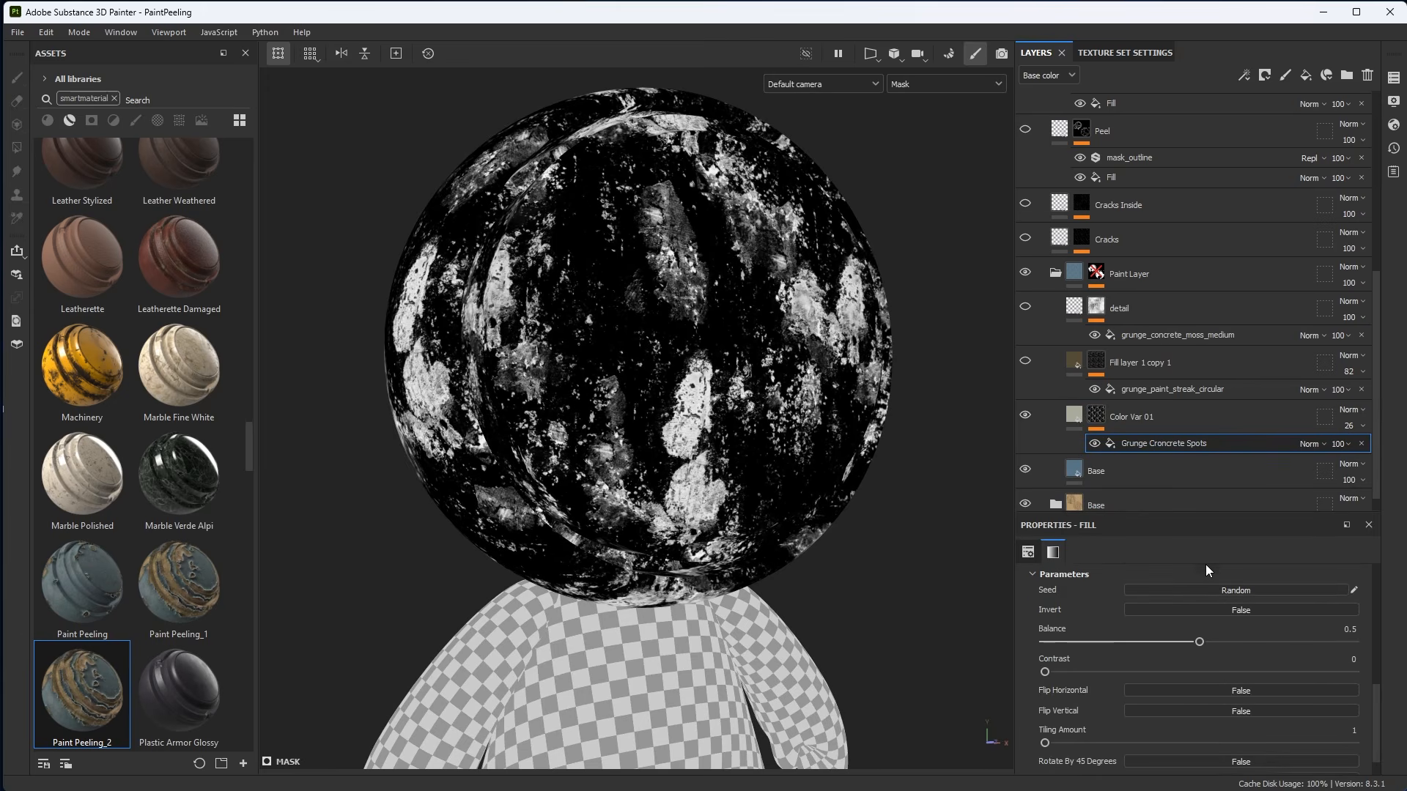
pyautogui.moveTo(1206, 641)
pyautogui.mouseDown()
pyautogui.moveTo(1264, 644)
pyautogui.moveTo(1206, 642)
pyautogui.mouseUp()
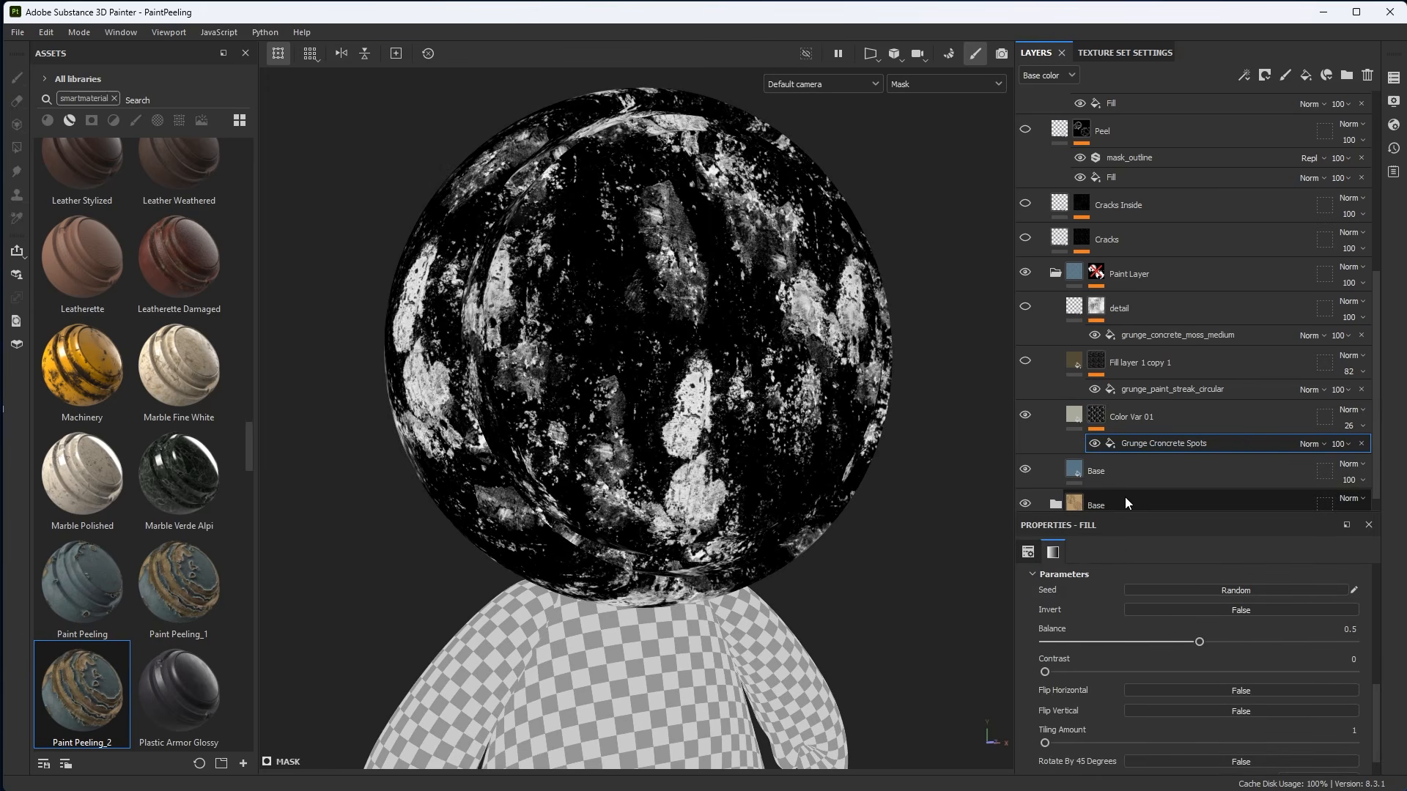
pyautogui.click(1033, 552)
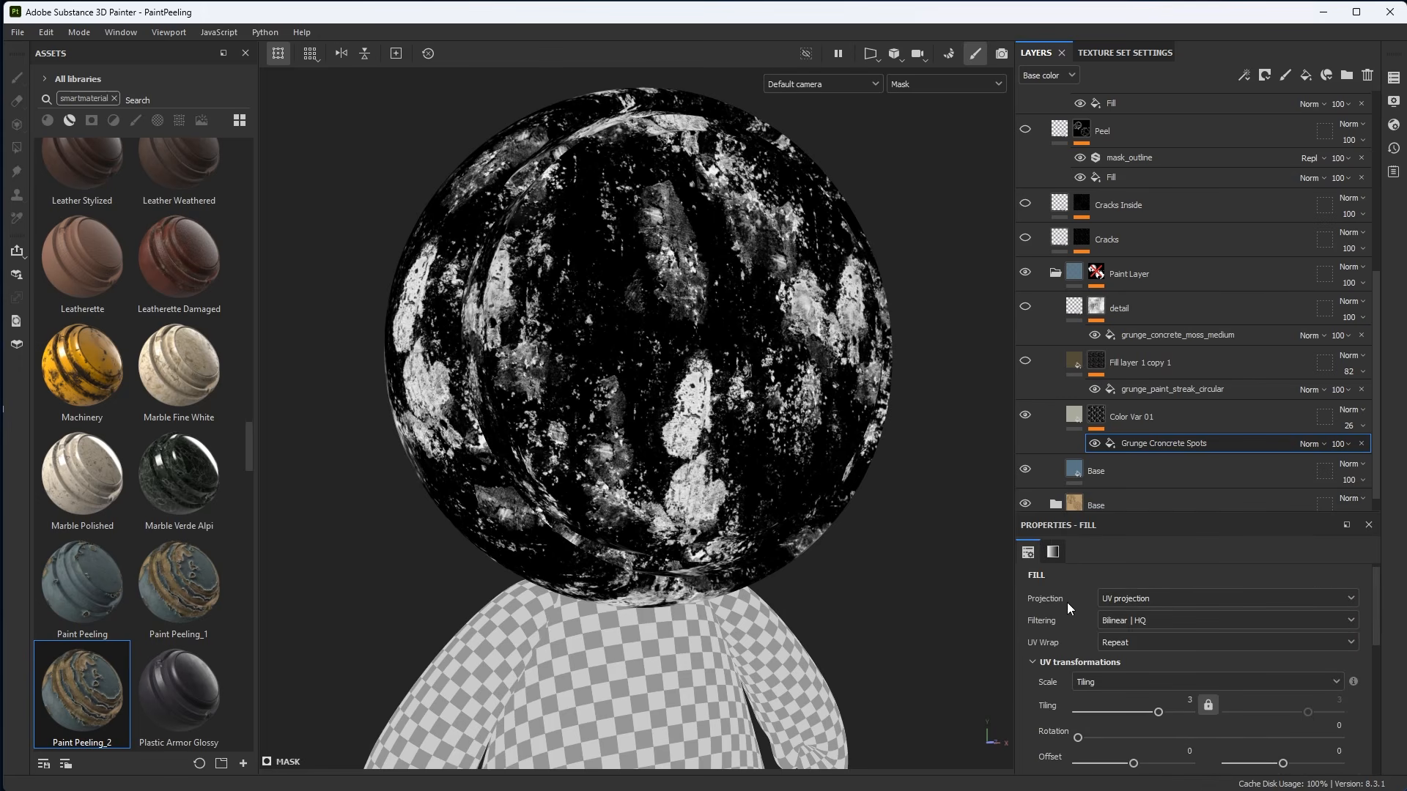
pyautogui.click(1143, 600)
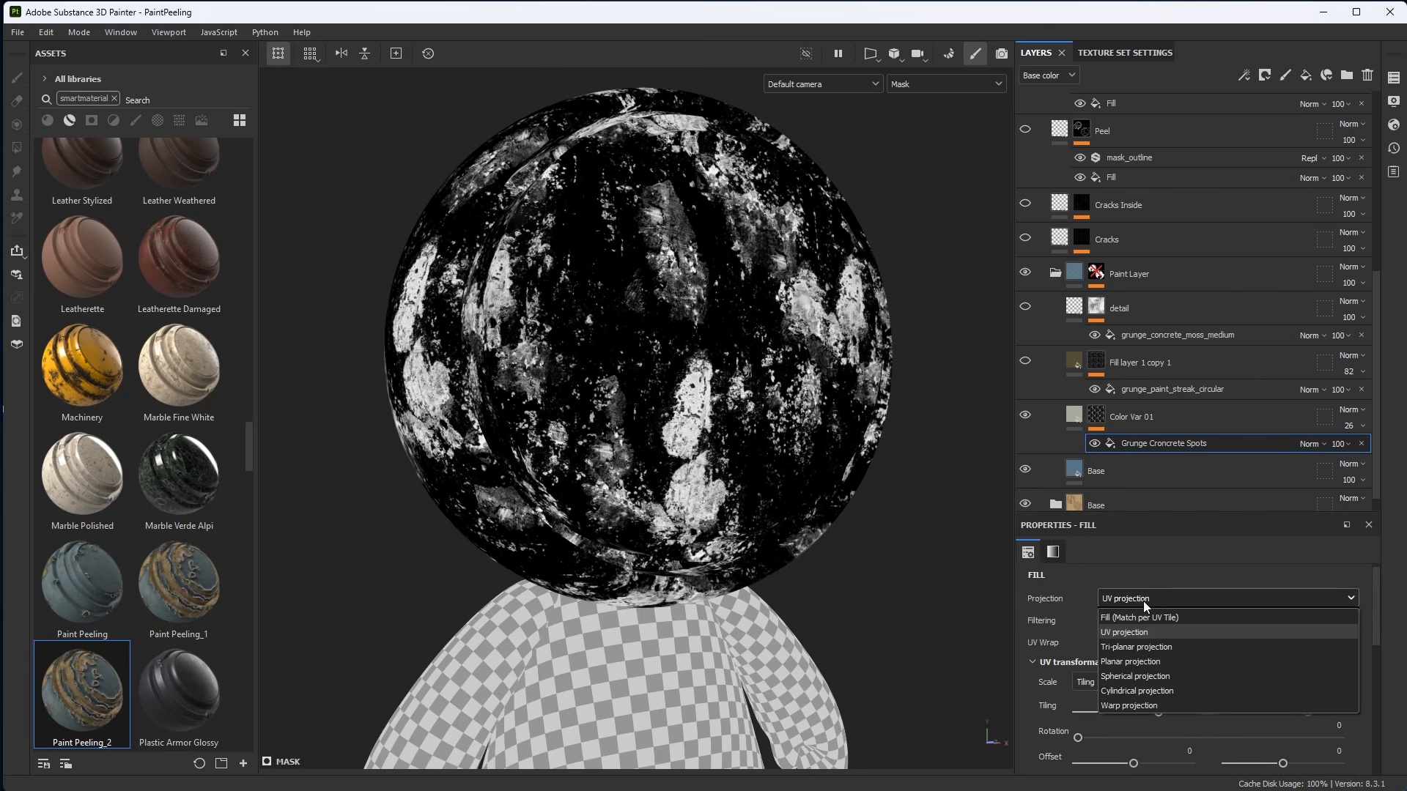
pyautogui.click(1145, 651)
pyautogui.keyDown('alt'); pyautogui.moveTo(659, 425); pyautogui.dragTo(740, 376); pyautogui.keyUp('alt')
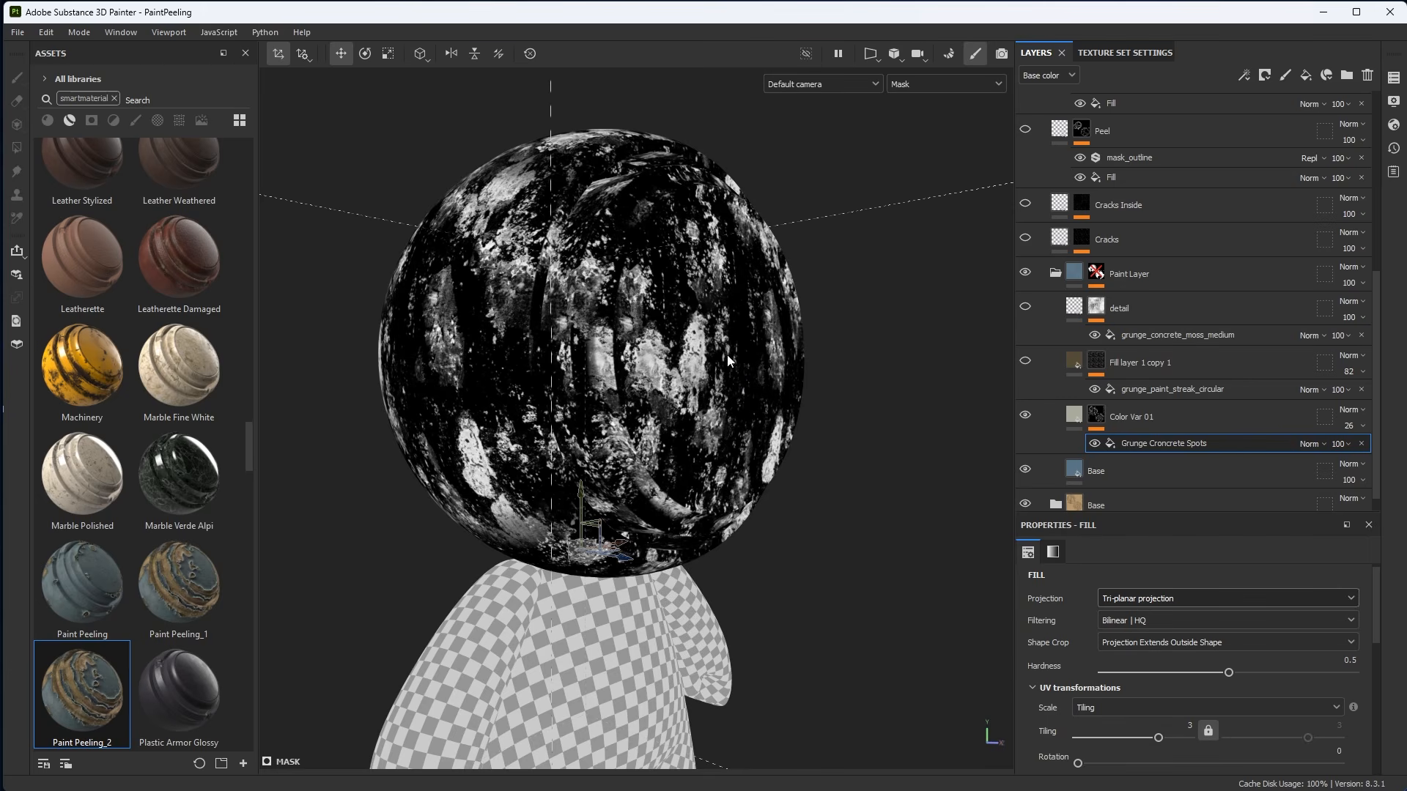
pyautogui.keyDown('alt'); pyautogui.moveTo(727, 354); pyautogui.dragTo(710, 383); pyautogui.keyUp('alt')
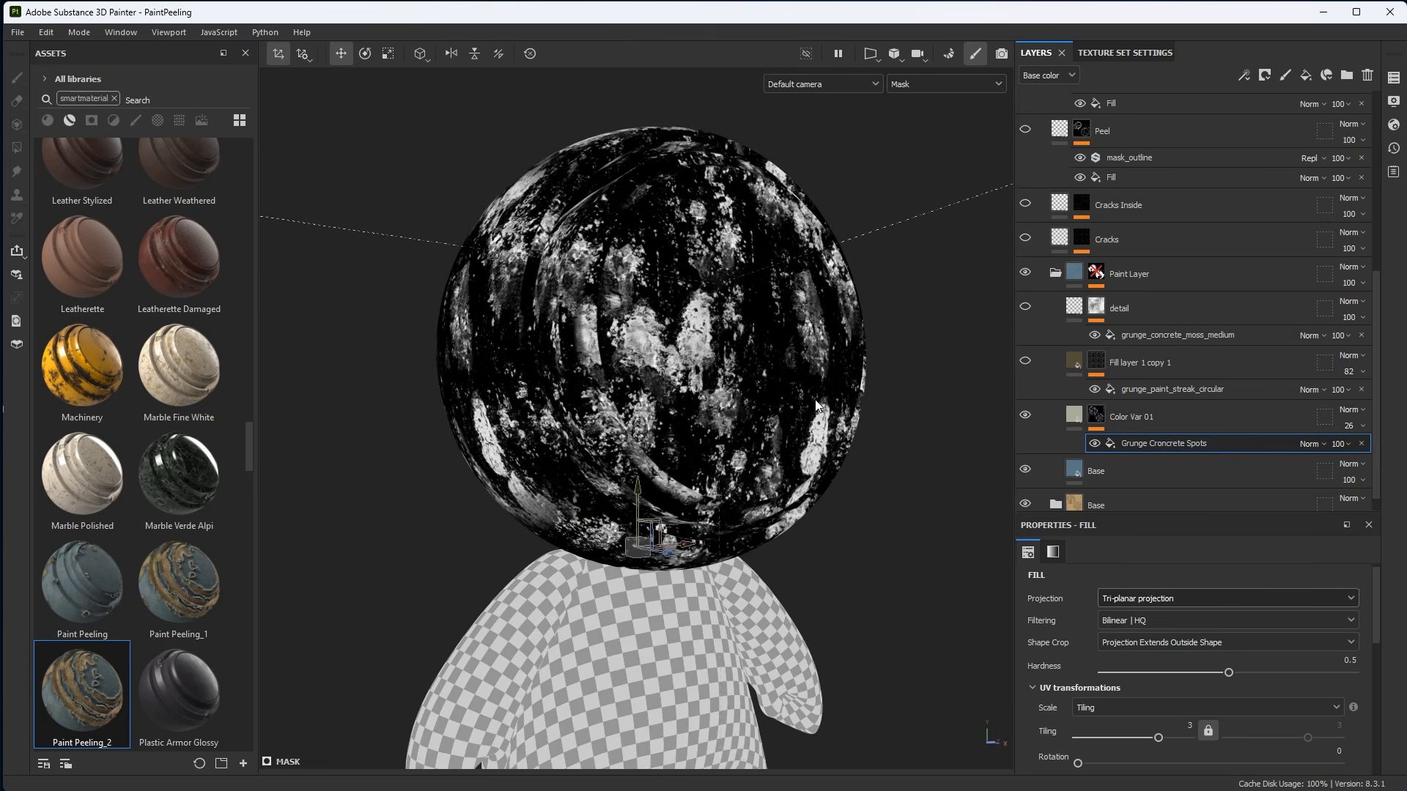
pyautogui.press('m')
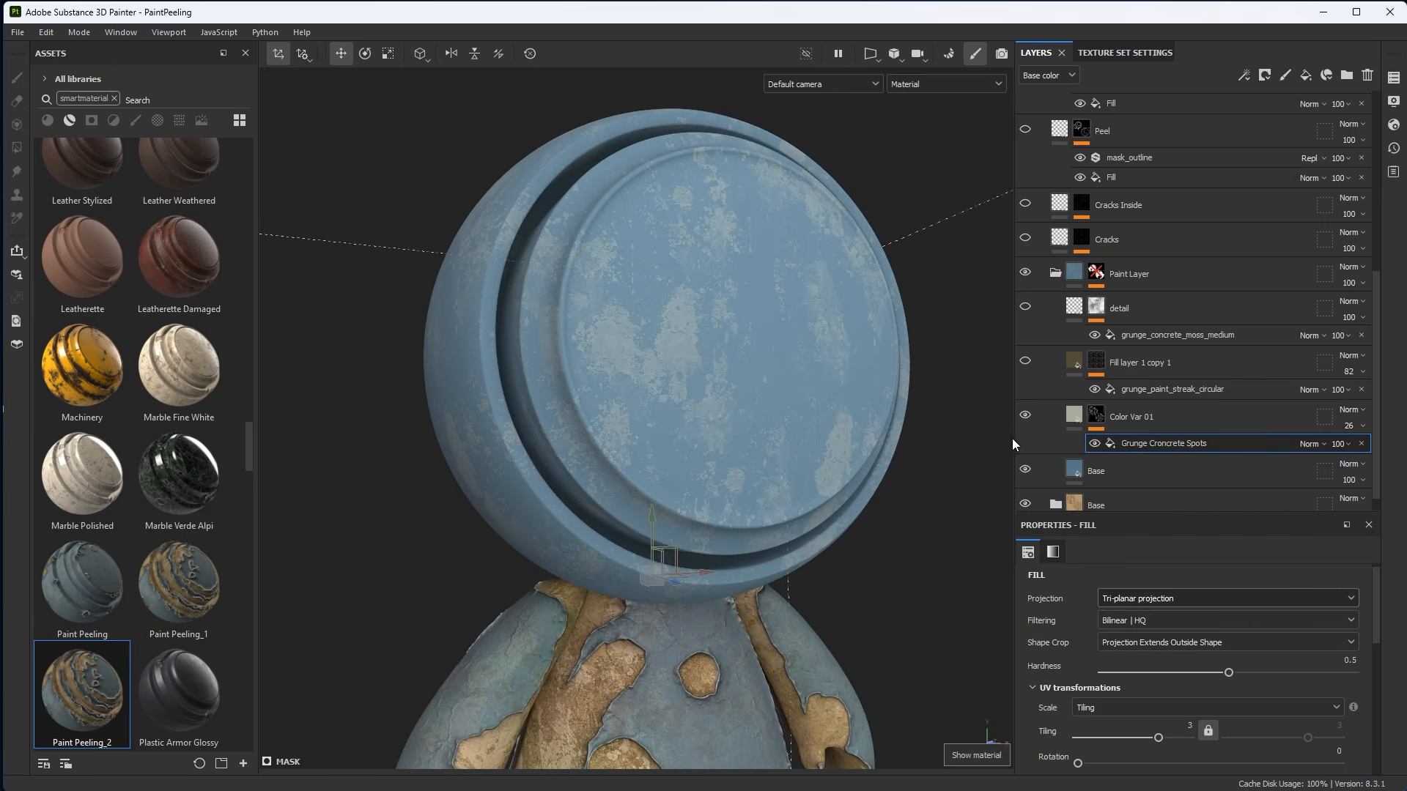
# Select Color Var 01 and inspect its colour variation across the model.
pyautogui.click(1171, 420)
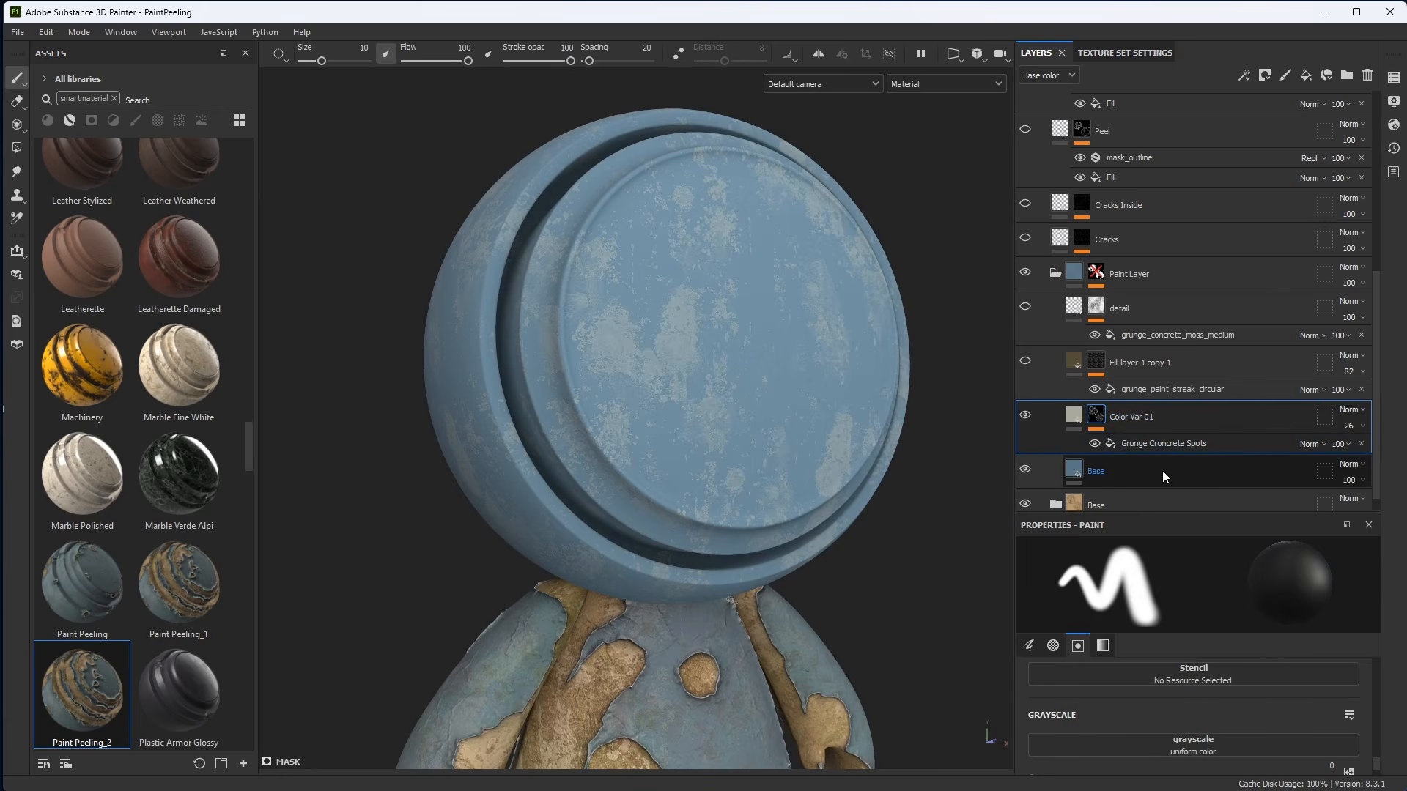
pyautogui.click(1075, 415)
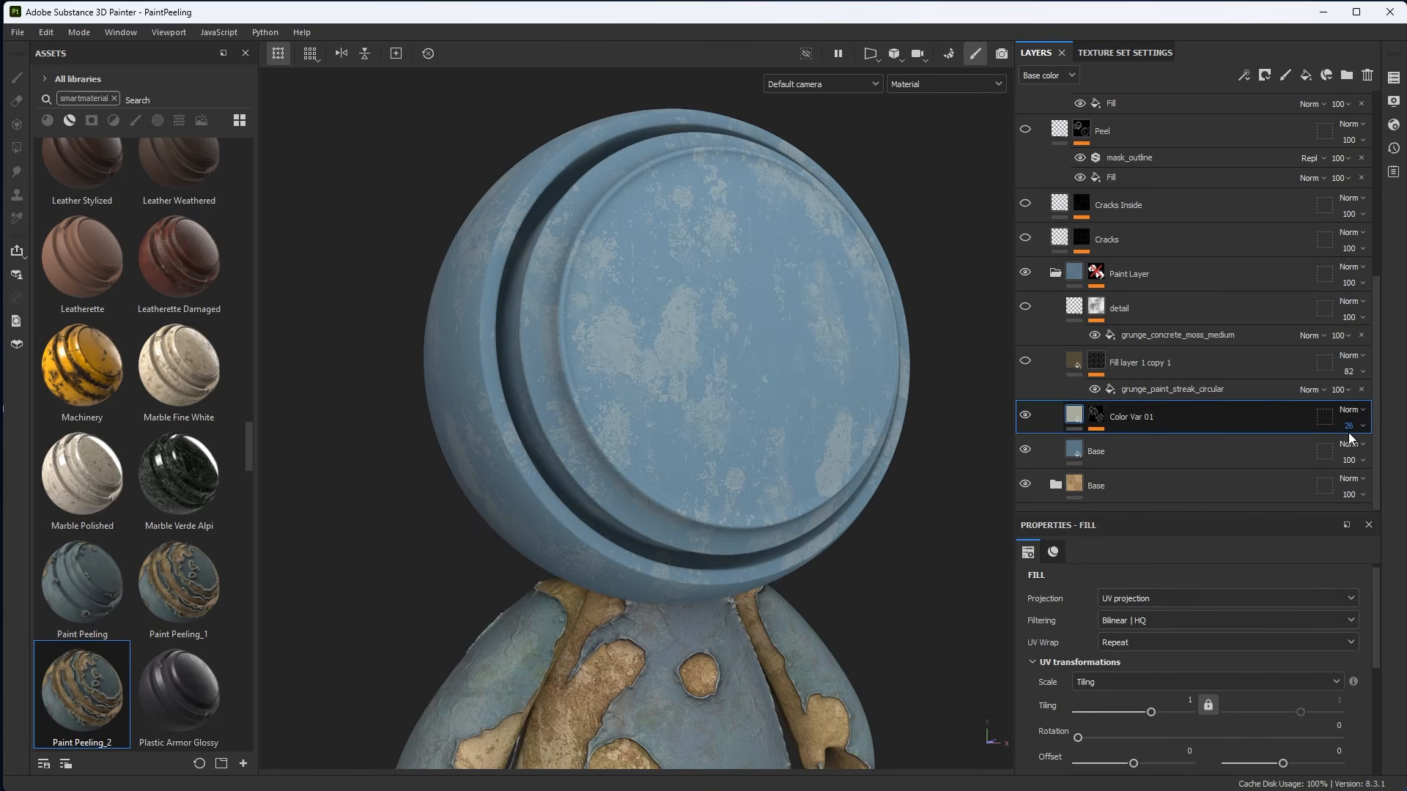
pyautogui.scroll(1, 748, 339)
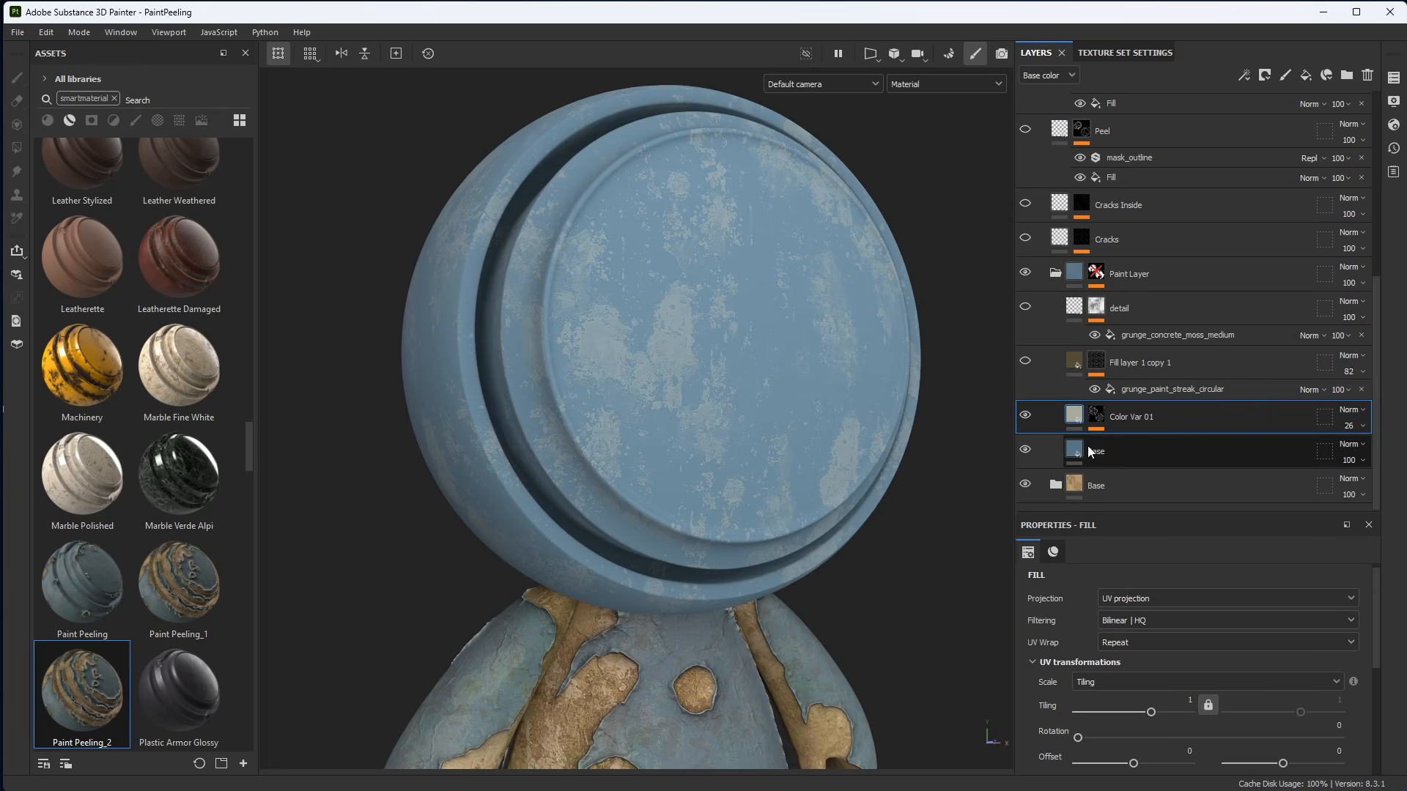
pyautogui.keyDown('alt'); pyautogui.moveTo(776, 385); pyautogui.dragTo(766, 367); pyautogui.keyUp('alt')
pyautogui.keyDown('alt'); pyautogui.moveTo(767, 367); pyautogui.dragTo(795, 421, button='right'); pyautogui.keyUp('alt')
pyautogui.keyDown('alt'); pyautogui.moveTo(795, 421); pyautogui.dragTo(901, 425); pyautogui.keyUp('alt')
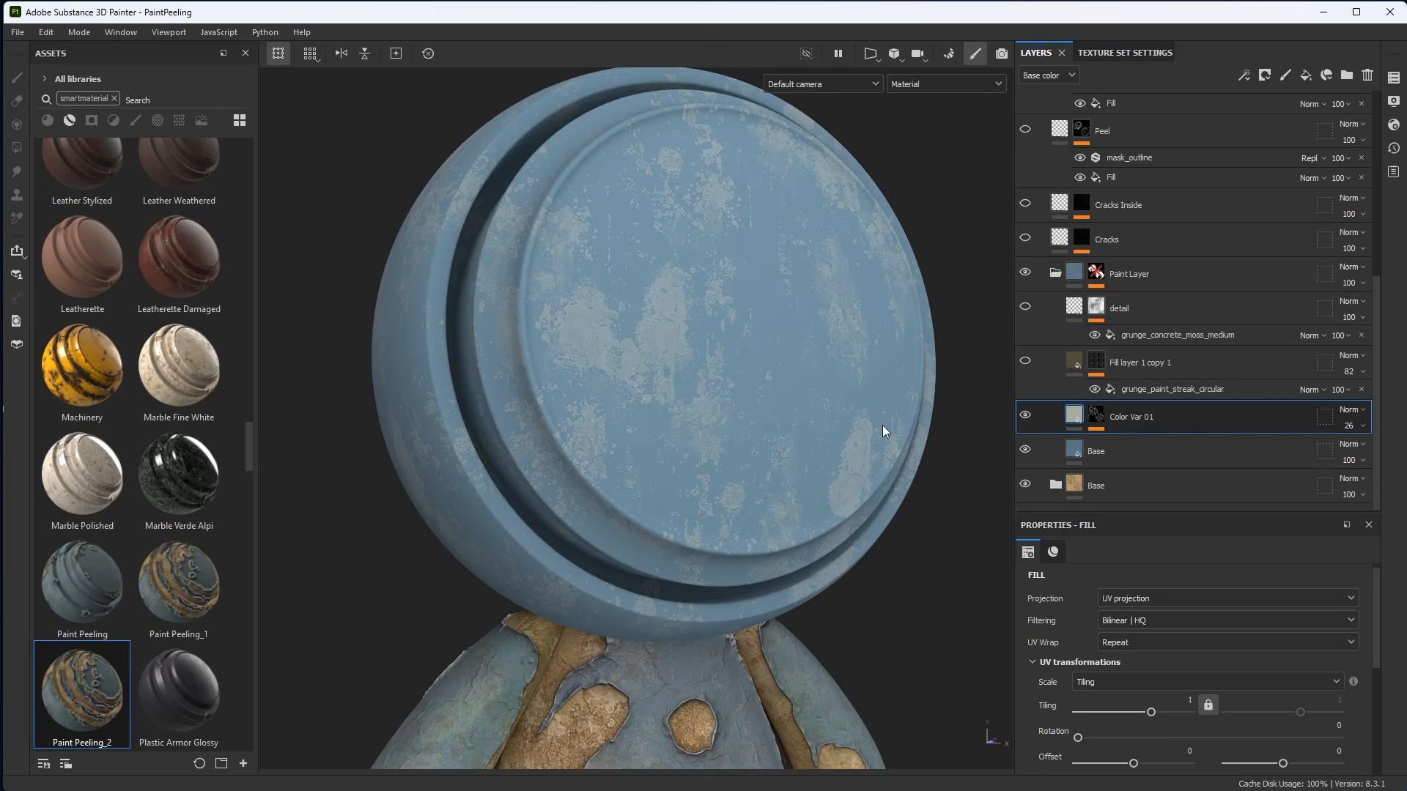
# Temporarily raise Color Var 01's opacity to 100 and set it back to 26.
pyautogui.click(1348, 427)
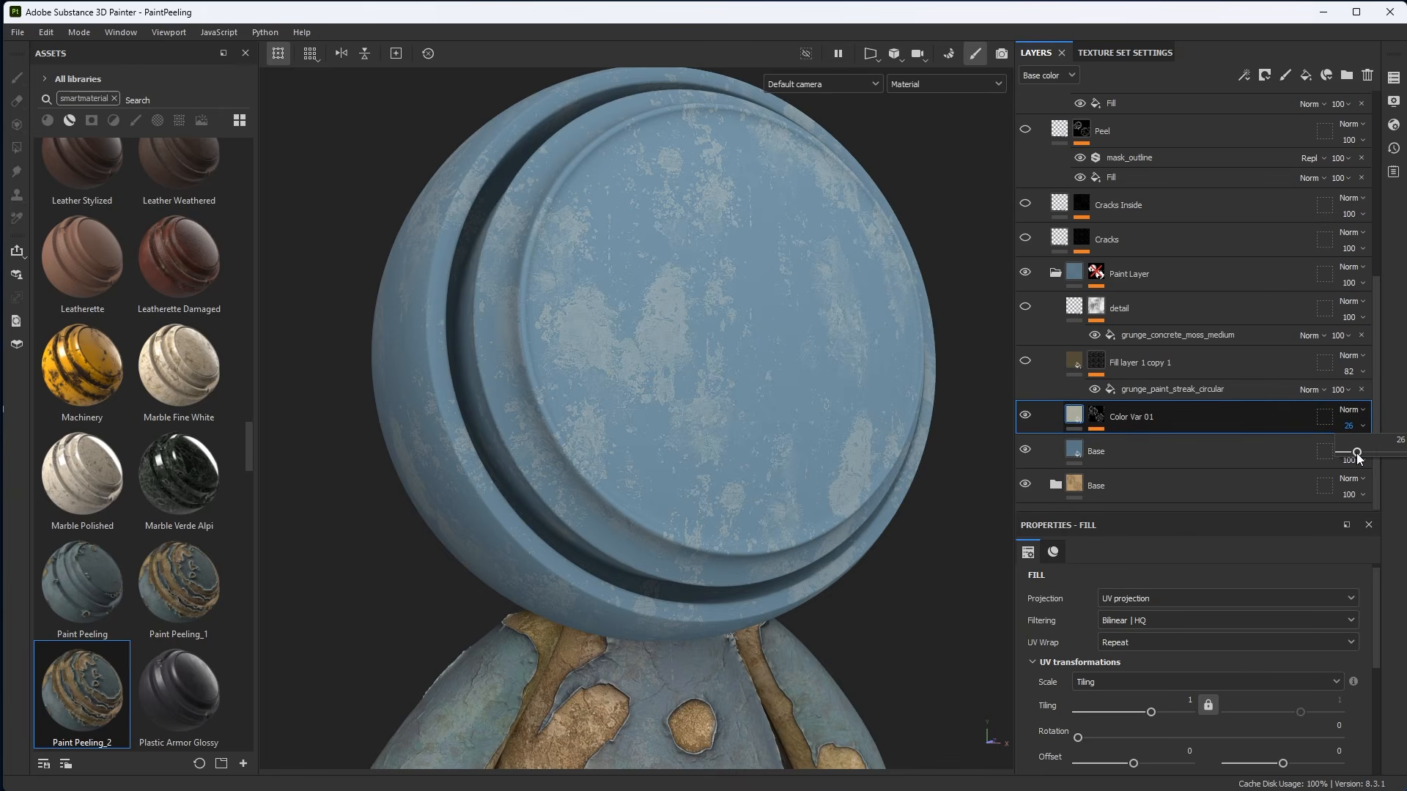
pyautogui.moveTo(1357, 453); pyautogui.dragTo(1402, 453)
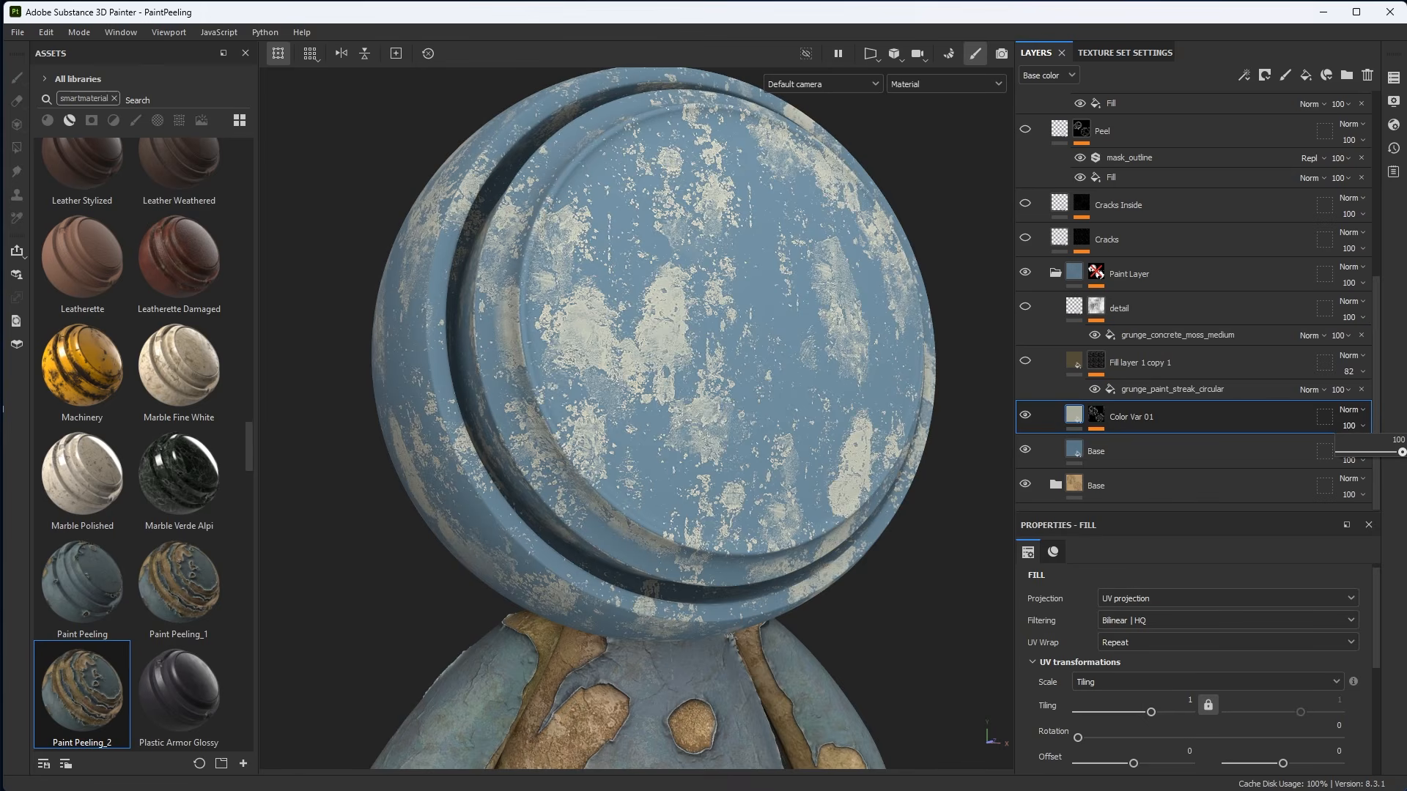
pyautogui.moveTo(1402, 453)
pyautogui.mouseDown()
pyautogui.moveTo(1344, 456)
pyautogui.moveTo(1357, 456)
pyautogui.mouseUp()
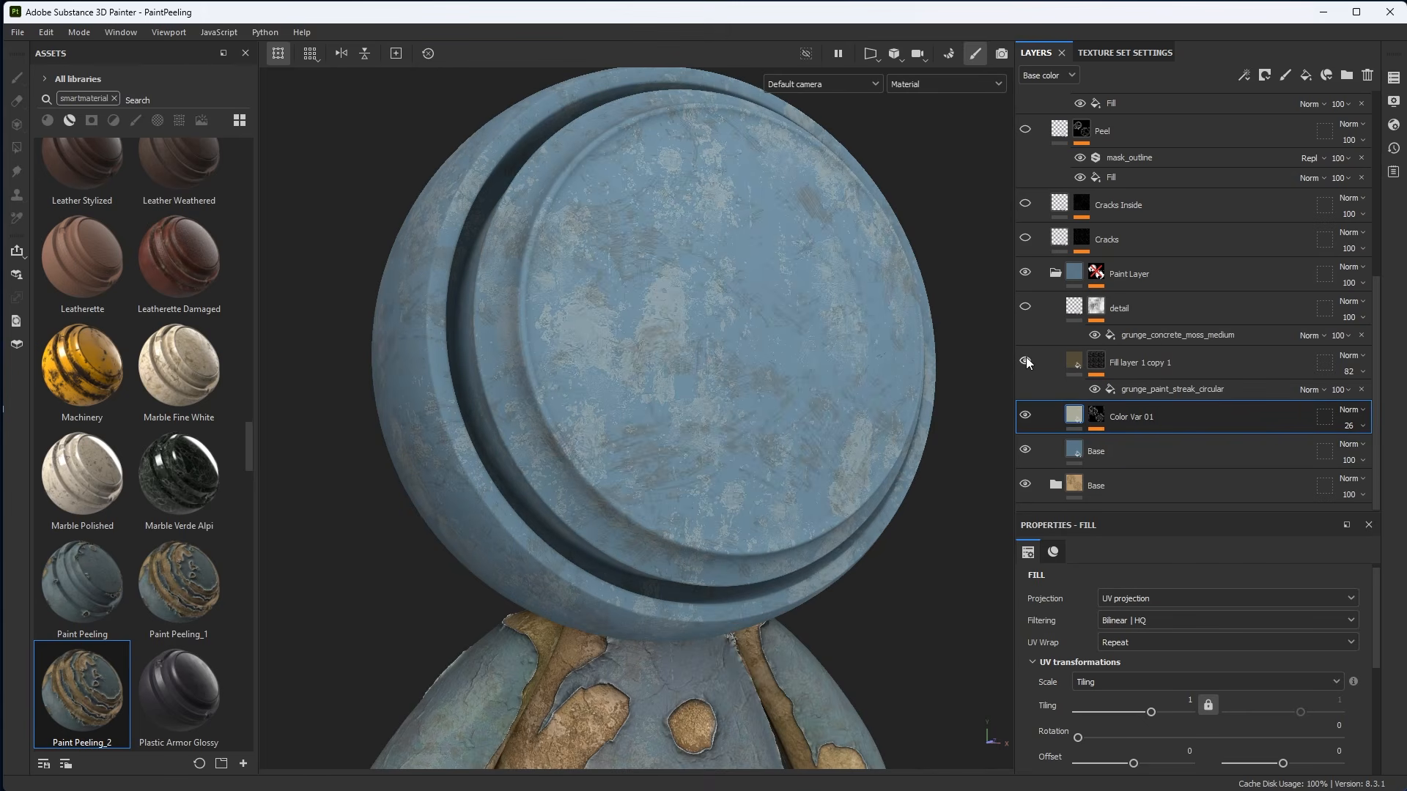
# Rename the Fill layer 1 copy 1 layer to Color Var 02.
pyautogui.doubleClick(1124, 364)
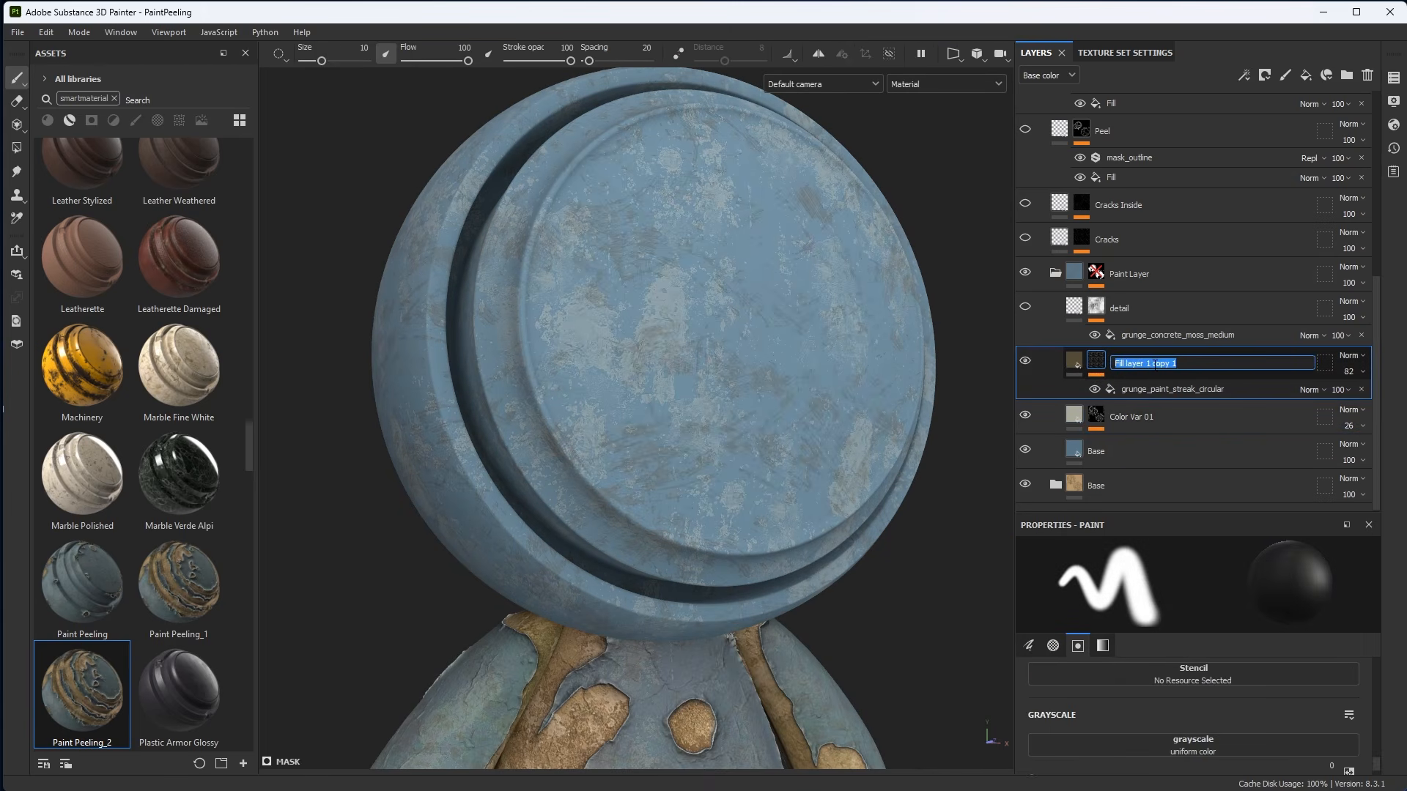
pyautogui.write('Color Var 02')
pyautogui.press('Return')
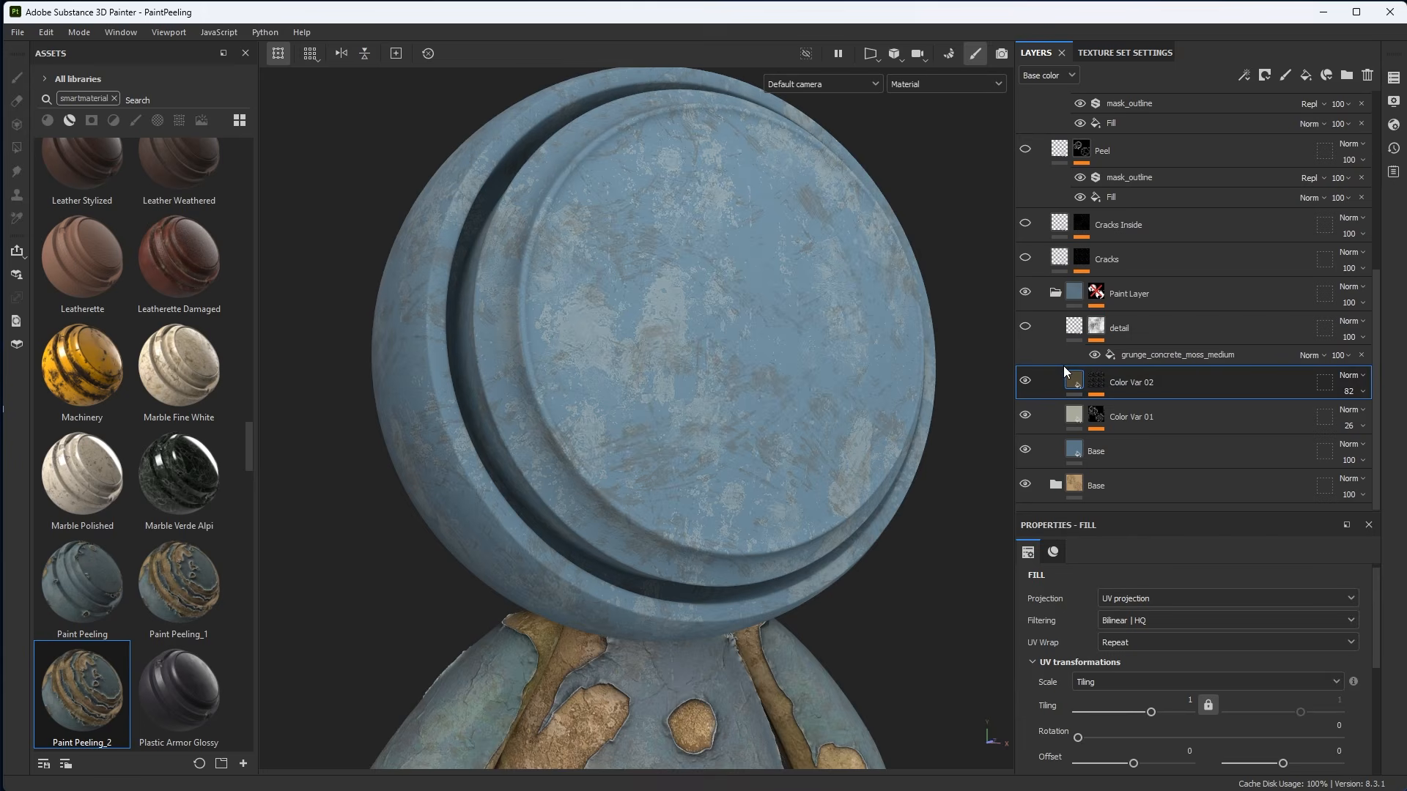
# Set the Grunge Paint Streak Circular fill in Color Var 02's mask to Tri-planar projection.
pyautogui.click(1054, 546)
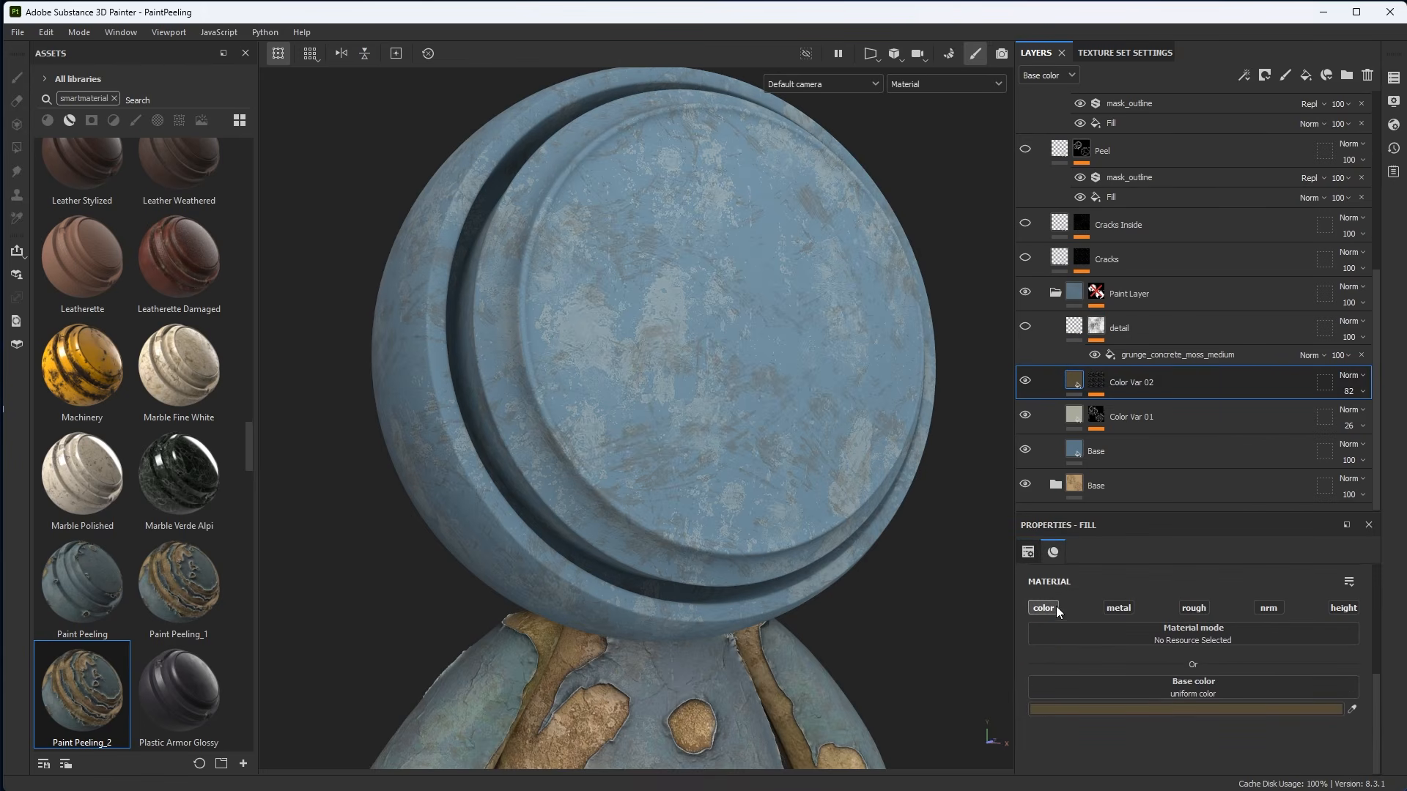
pyautogui.click(1097, 380)
pyautogui.keyDown('alt'); pyautogui.click(1097, 380); pyautogui.keyUp('alt')
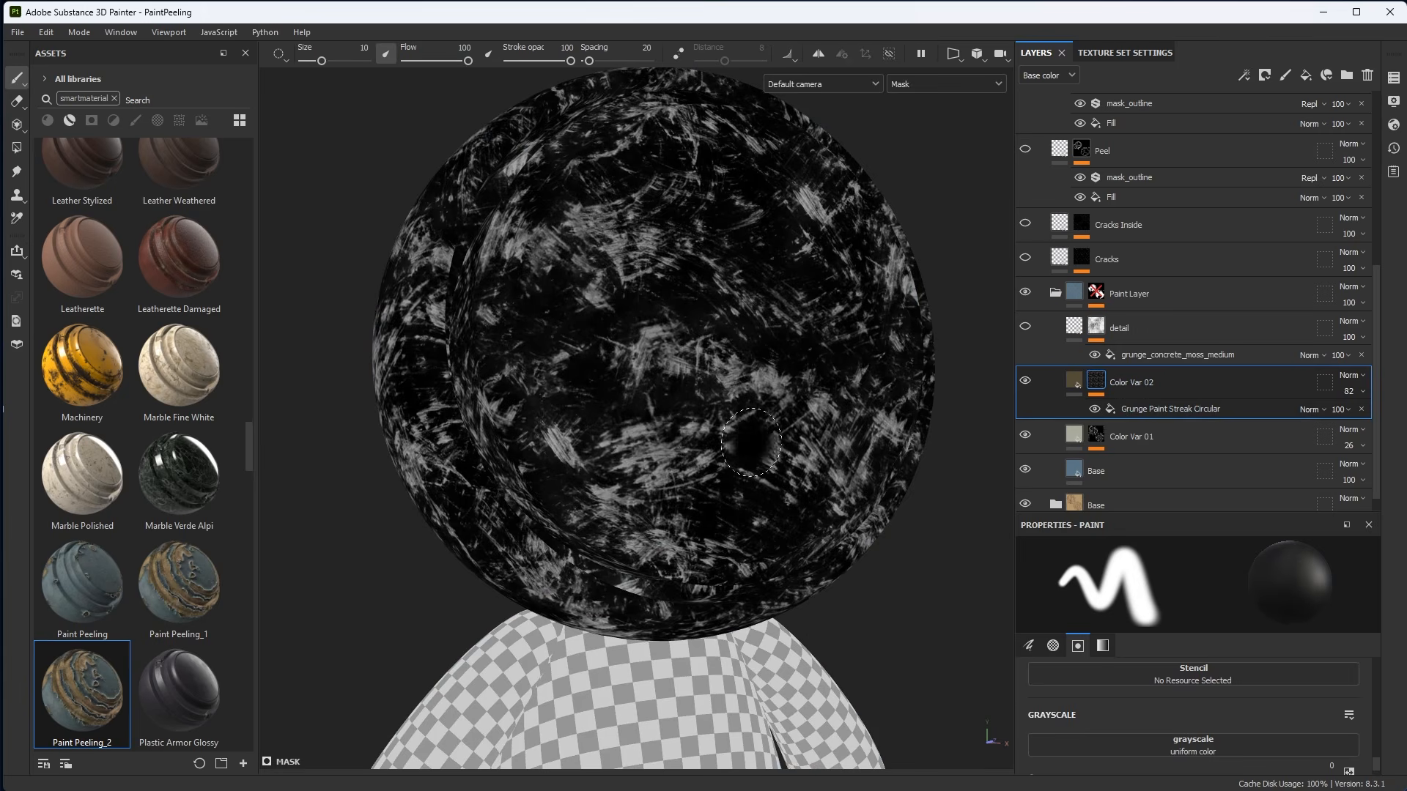
pyautogui.click(1162, 411)
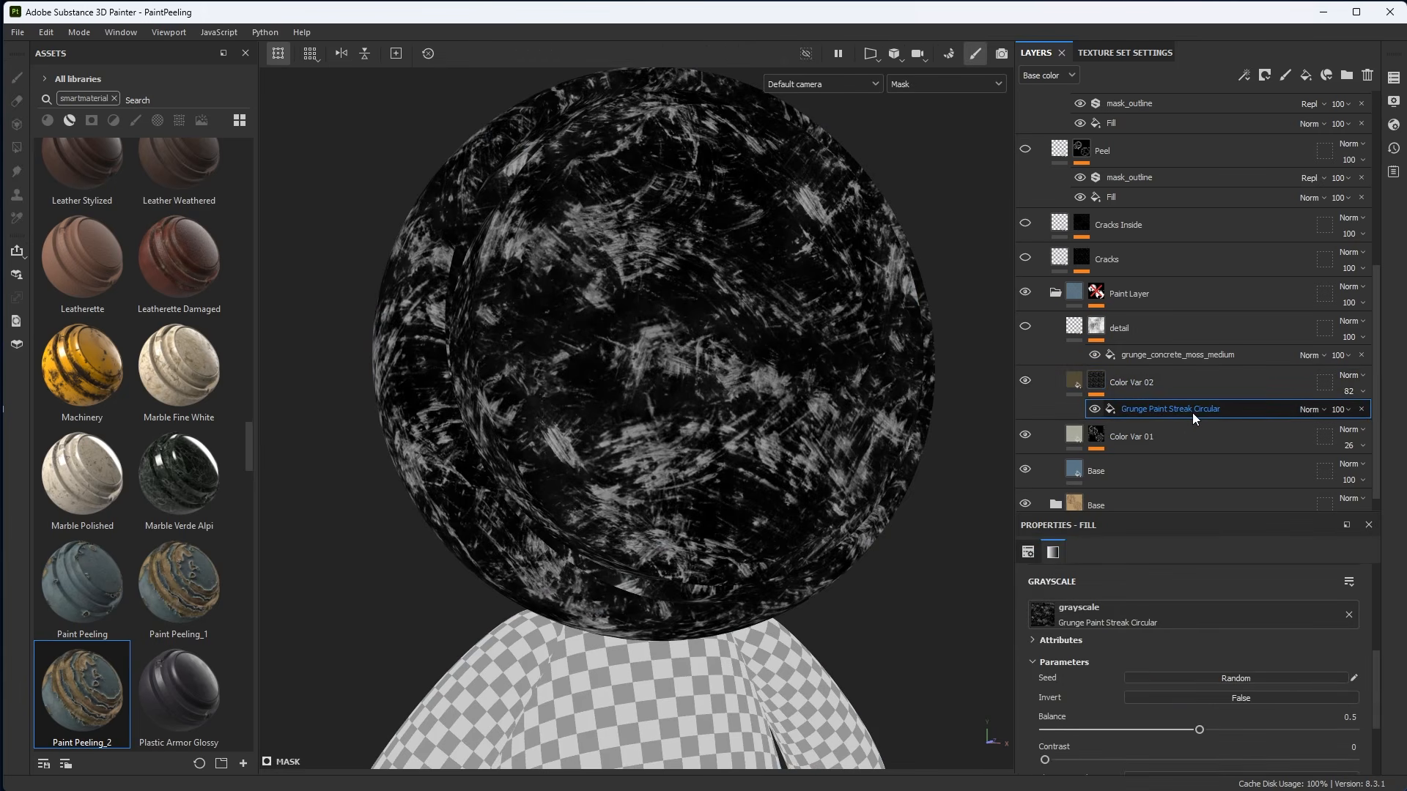
pyautogui.click(1027, 553)
pyautogui.click(1131, 598)
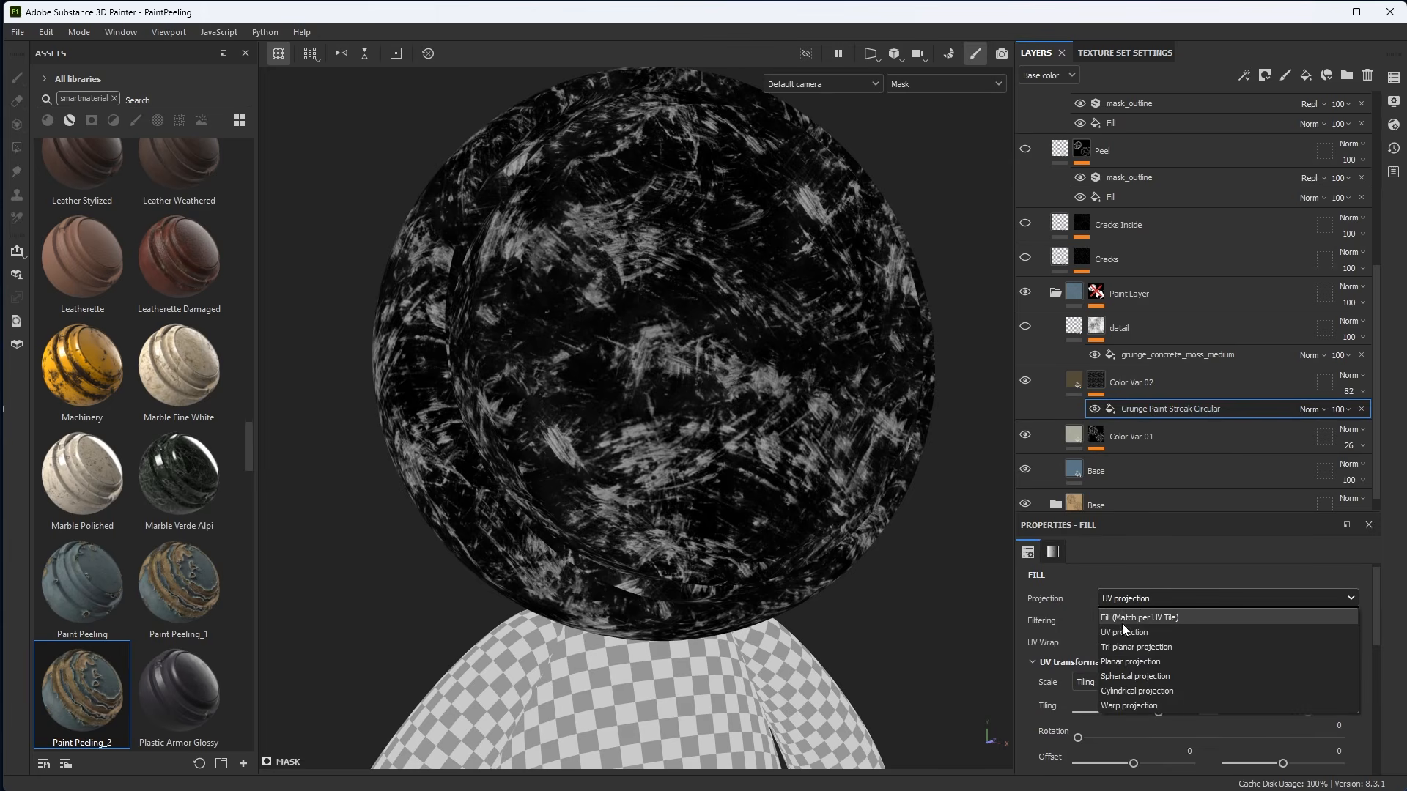
pyautogui.click(1126, 646)
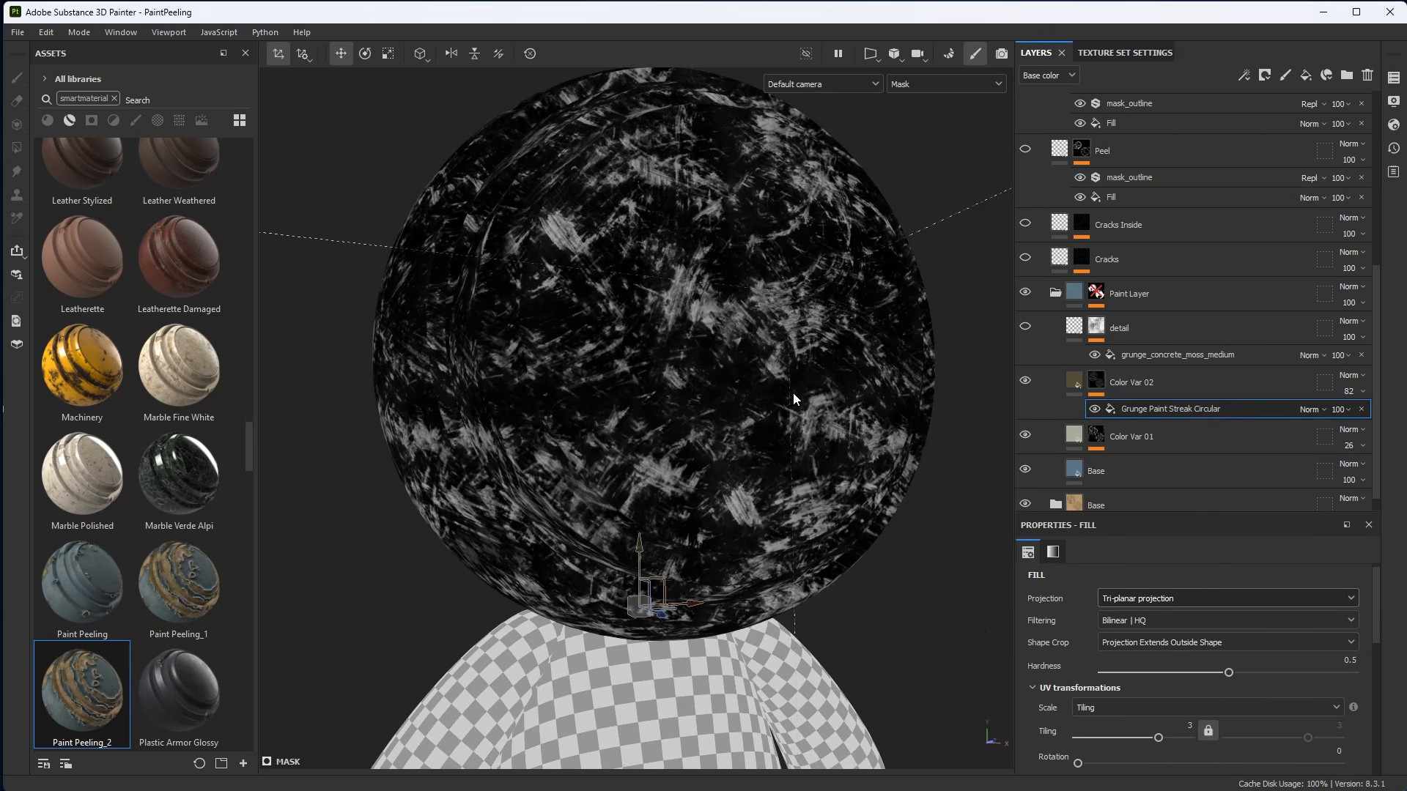
# Return to the material view and lower Color Var 02's opacity to 71.
pyautogui.press('m')
pyautogui.moveTo(789, 371)
pyautogui.keyDown('alt'); pyautogui.mouseDown()
pyautogui.moveTo(698, 339)
pyautogui.moveTo(792, 367)
pyautogui.mouseUp(); pyautogui.keyUp('alt')
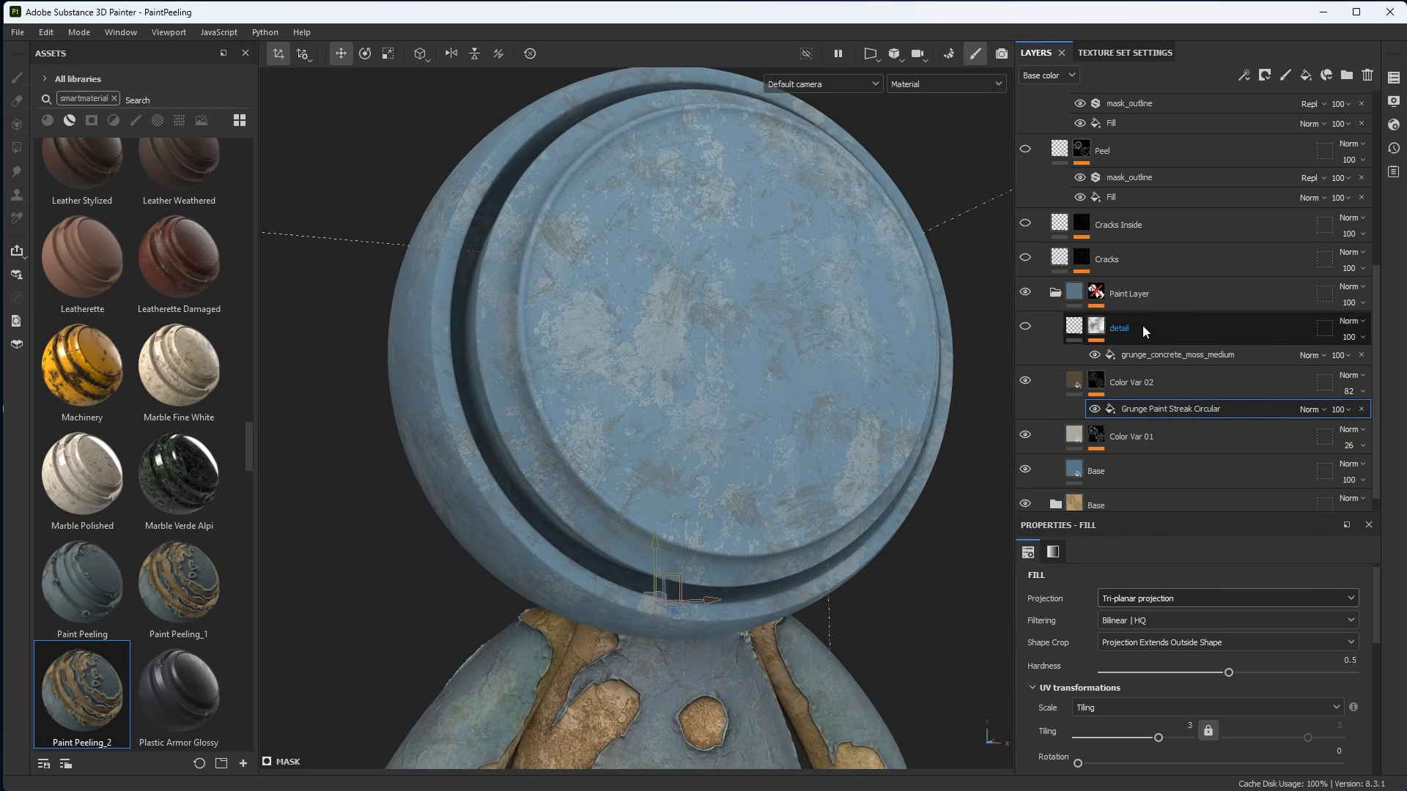
pyautogui.click(1350, 393)
pyautogui.moveTo(1383, 418)
pyautogui.mouseDown()
pyautogui.moveTo(1360, 419)
pyautogui.moveTo(1385, 424)
pyautogui.mouseUp()
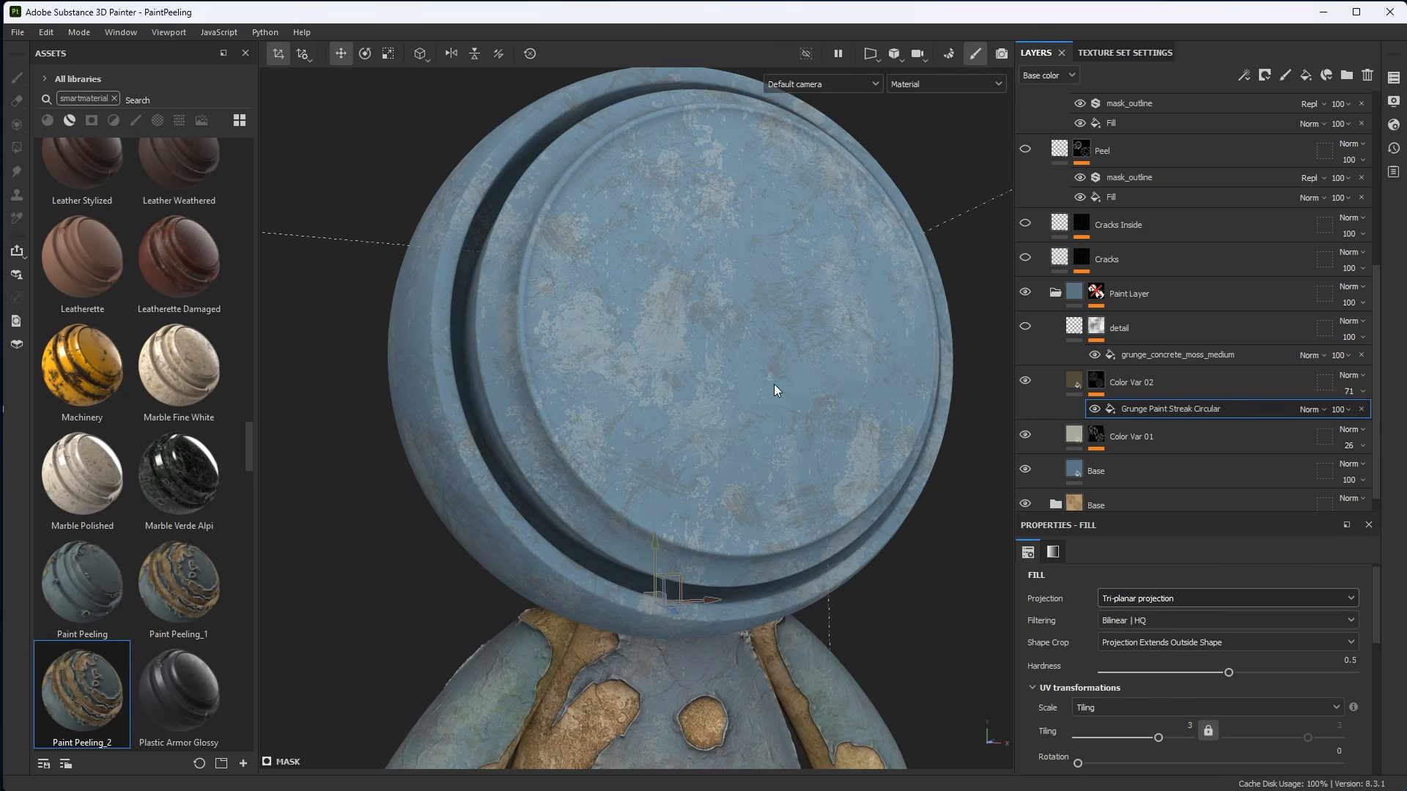
# Select the detail layer and set its uniform height value to -0.0263.
pyautogui.scroll(1, 774, 384)
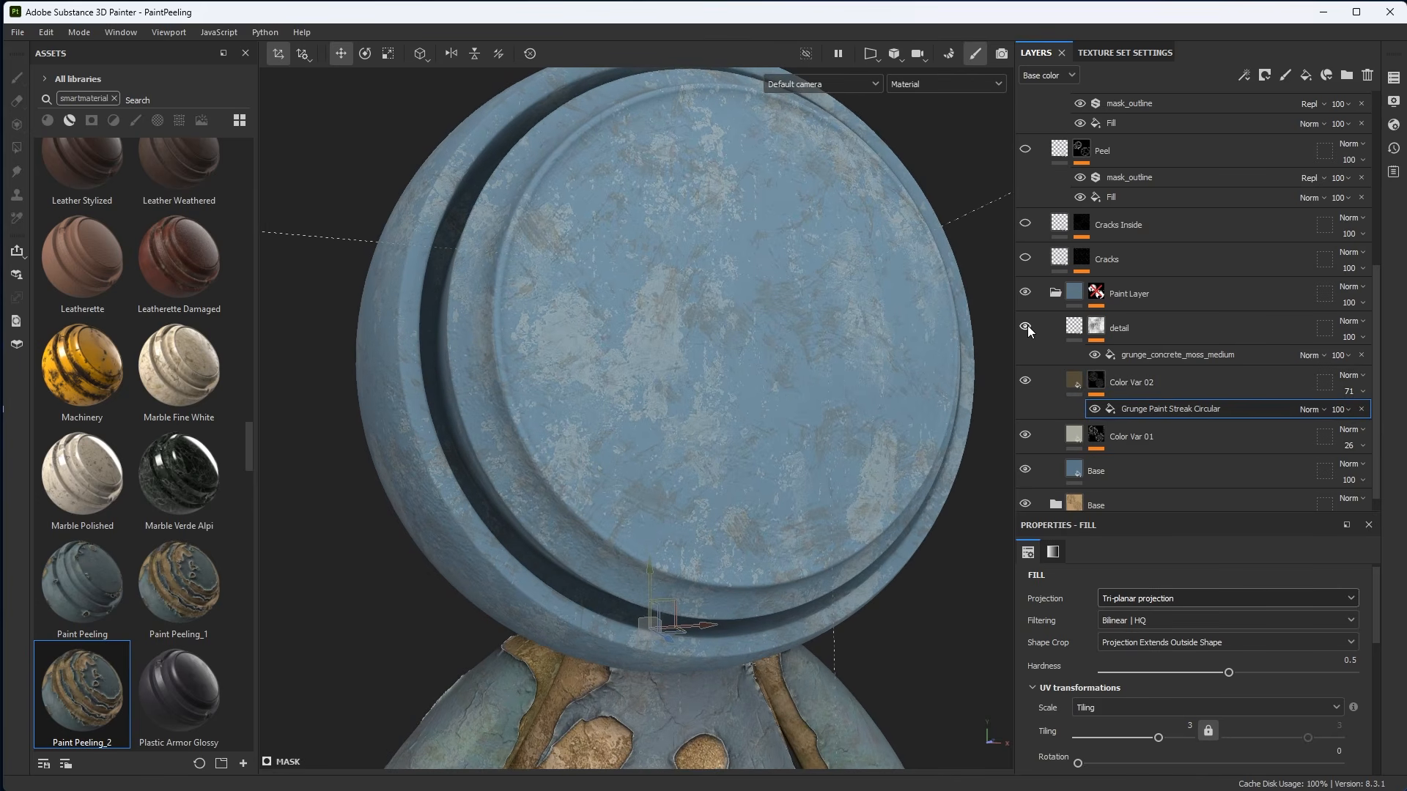
pyautogui.scroll(4, 716, 356)
pyautogui.click(1159, 328)
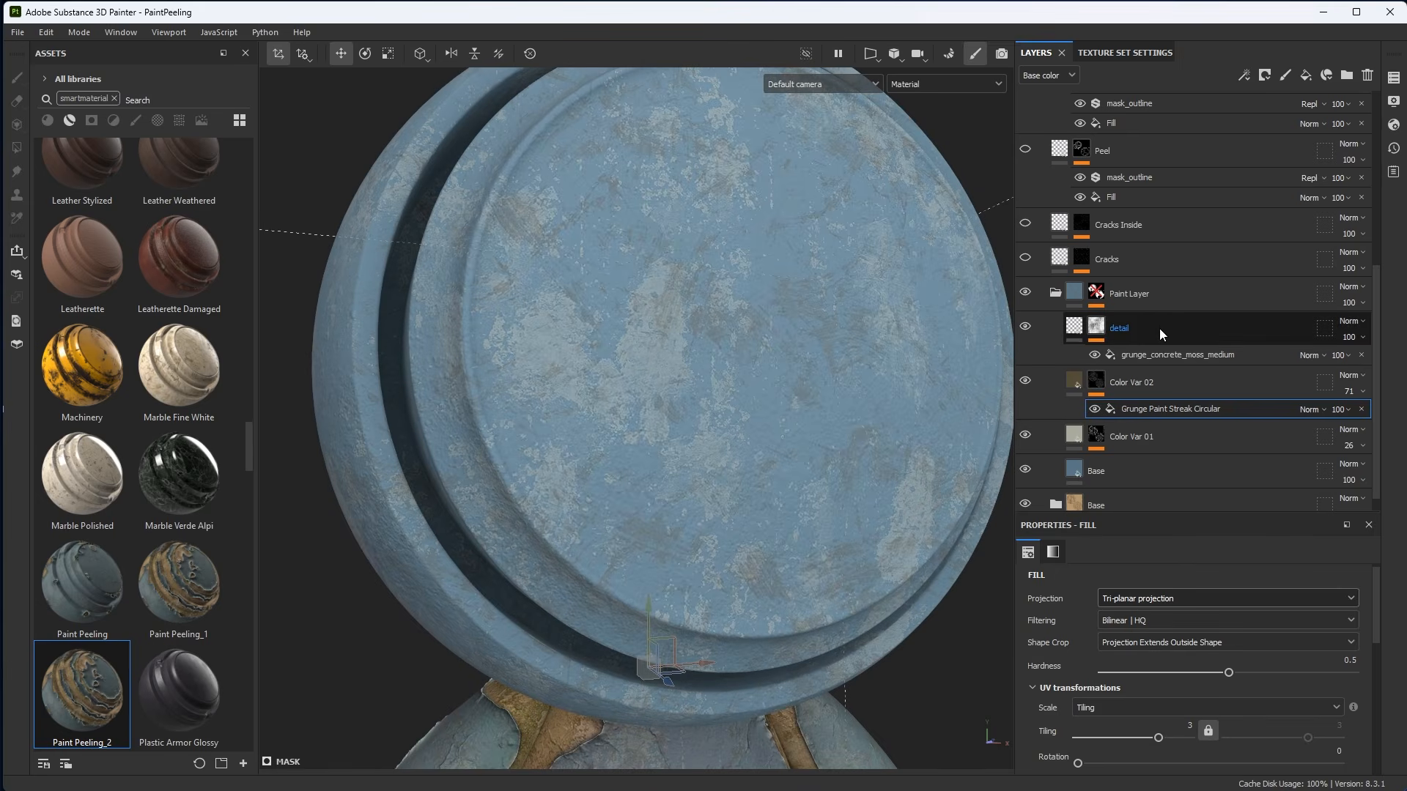
pyautogui.click(1075, 330)
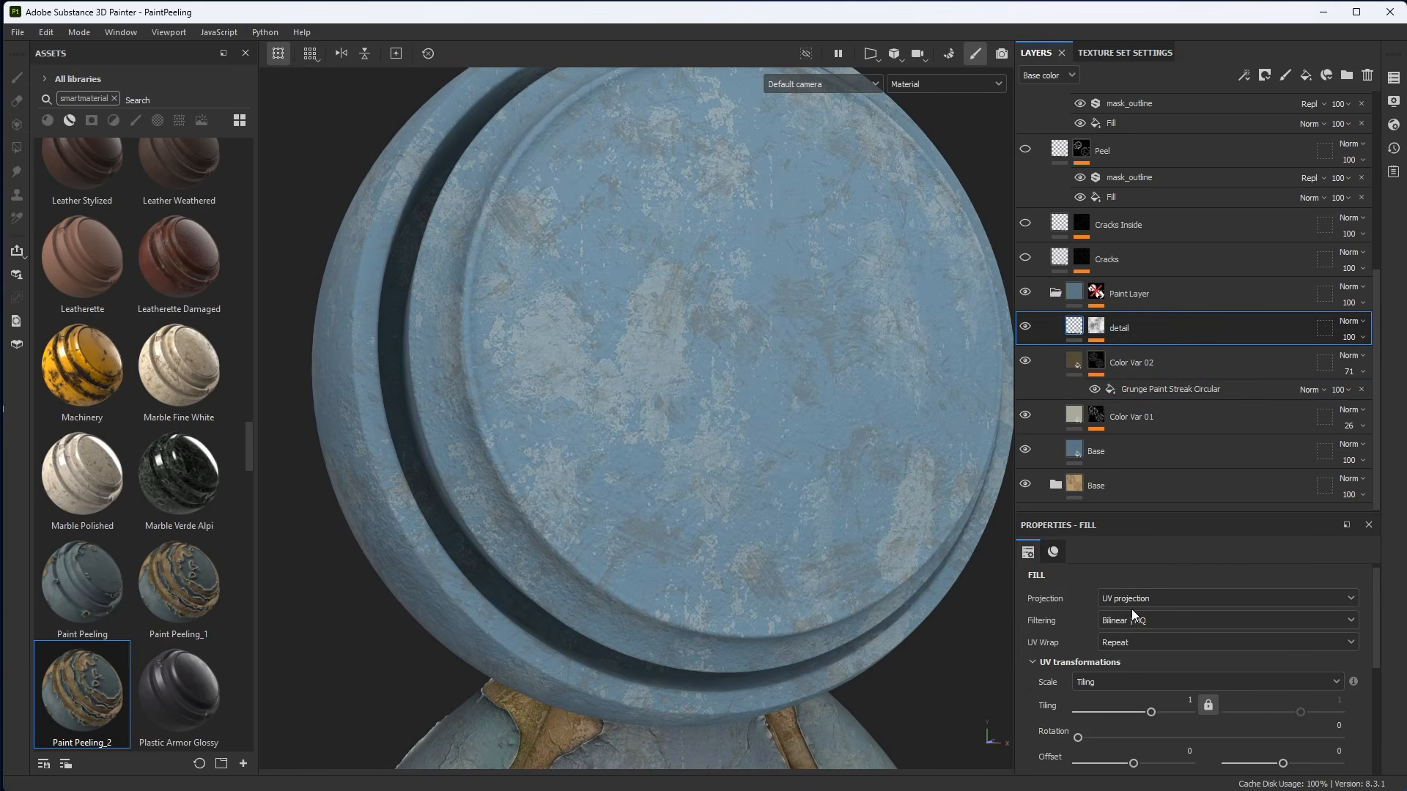
pyautogui.click(1055, 551)
pyautogui.moveTo(1076, 515); pyautogui.dragTo(1084, 428)
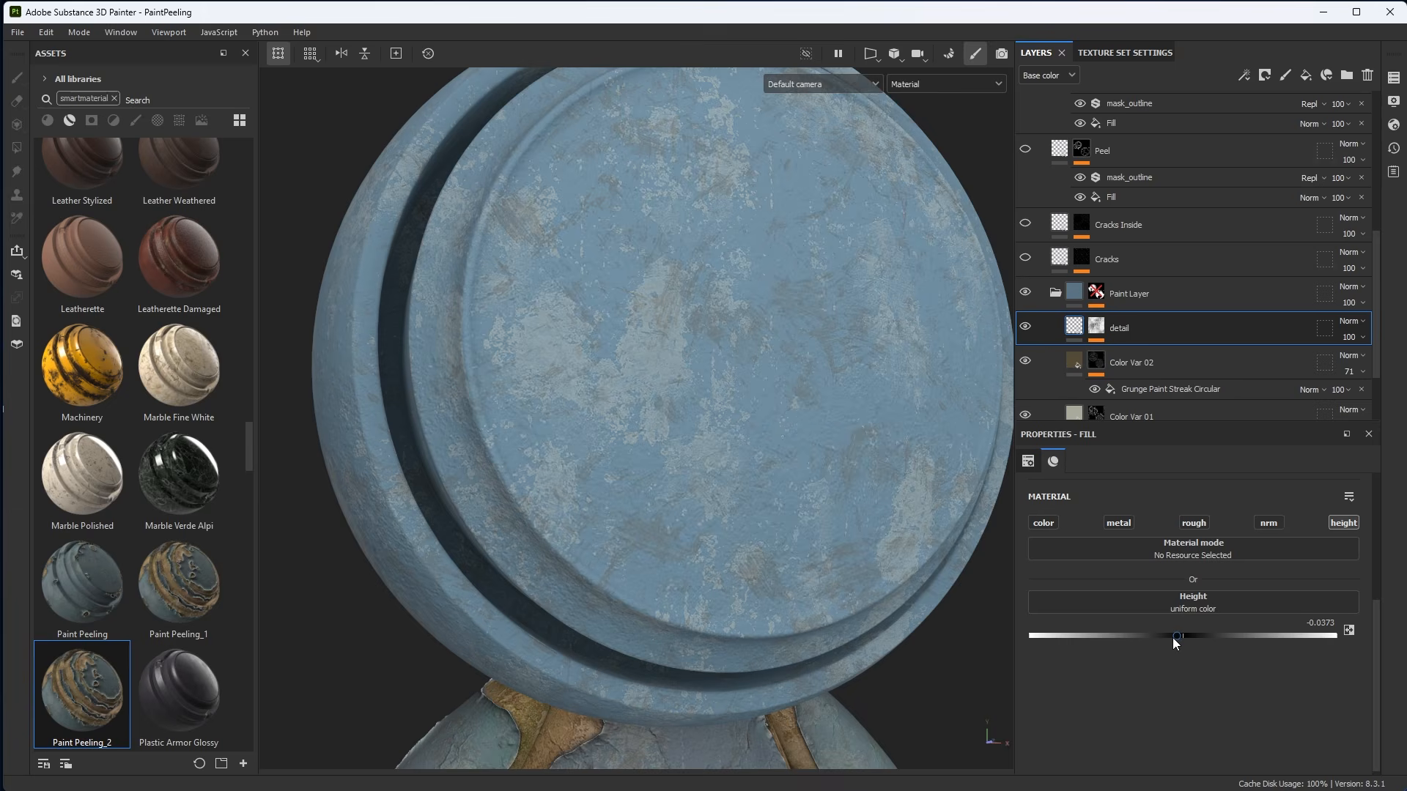
pyautogui.moveTo(1176, 635); pyautogui.dragTo(1171, 635)
pyautogui.keyDown('alt'); pyautogui.moveTo(832, 391); pyautogui.dragTo(1237, 746, button='right'); pyautogui.keyUp('alt')
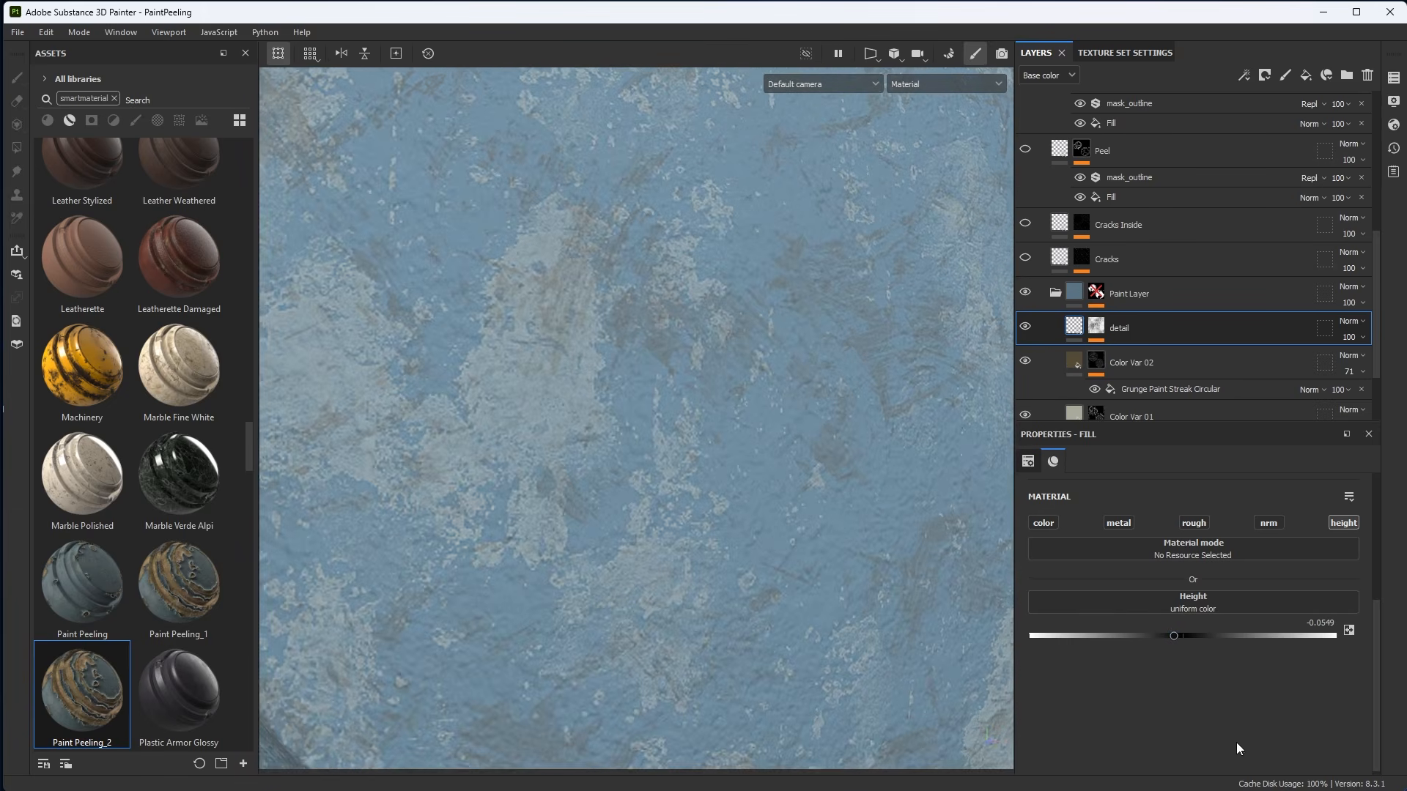
pyautogui.keyDown('shift'); pyautogui.moveTo(872, 504); pyautogui.dragTo(484, 218, button='right'); pyautogui.keyUp('shift')
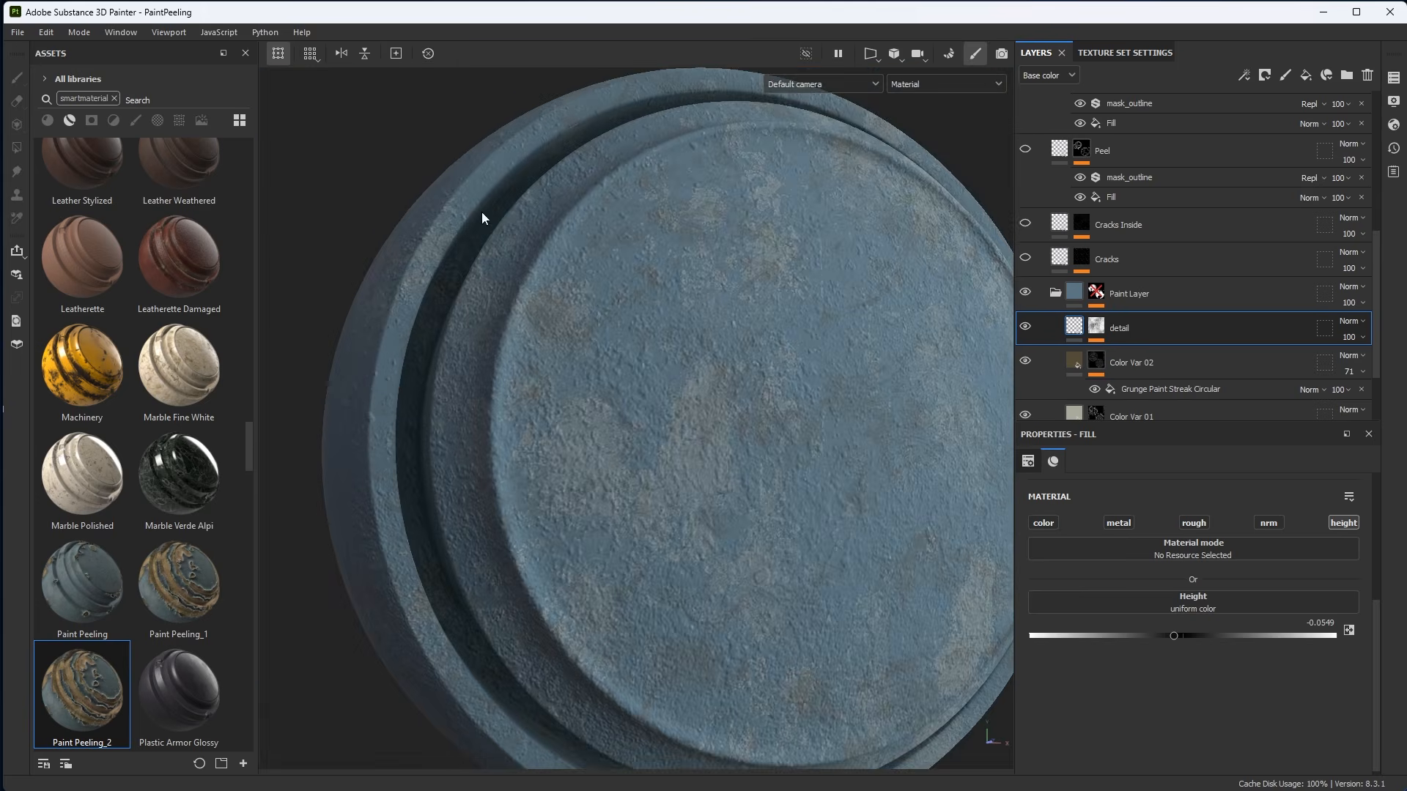
pyautogui.keyDown('alt'); pyautogui.moveTo(671, 337); pyautogui.dragTo(898, 384); pyautogui.keyUp('alt')
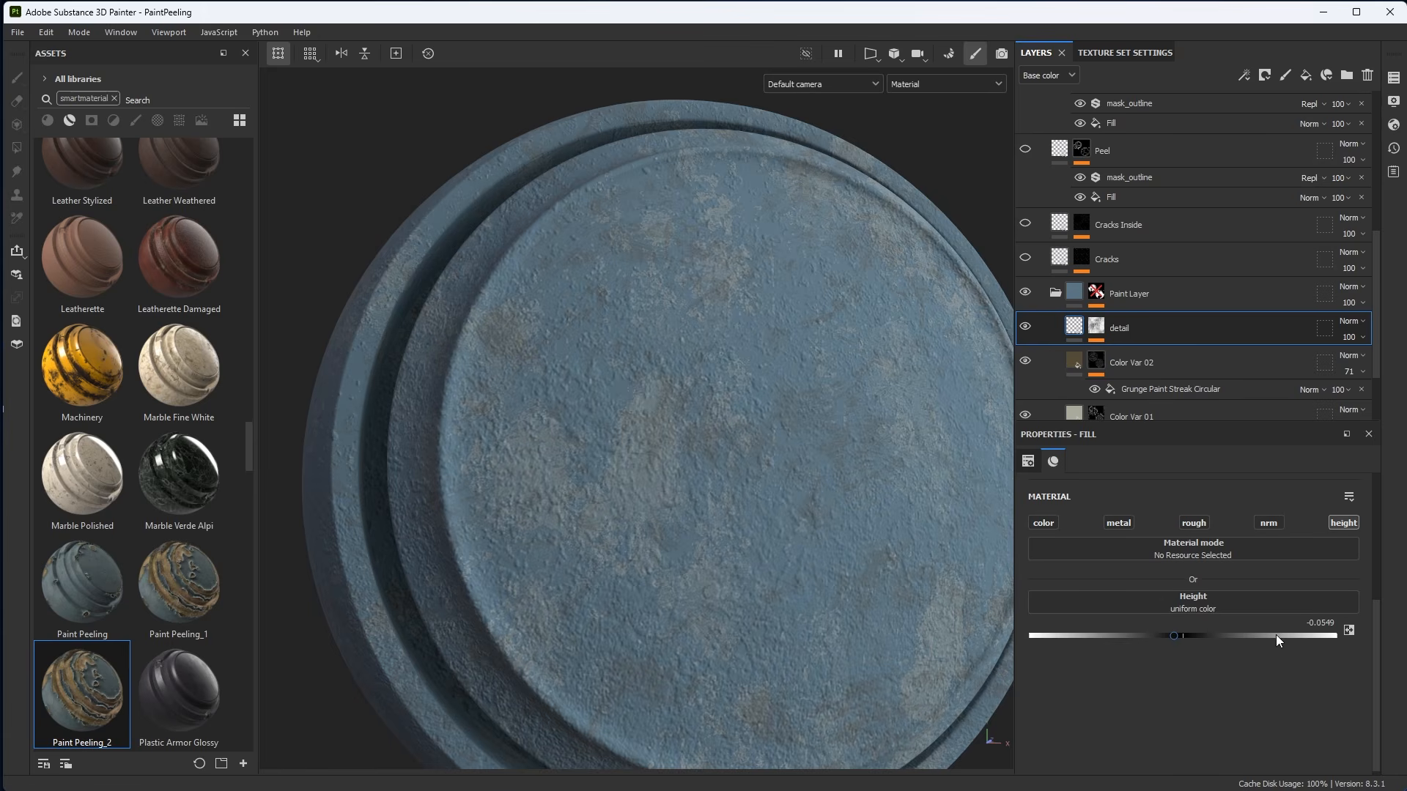
pyautogui.moveTo(1173, 636); pyautogui.dragTo(1180, 637)
pyautogui.moveTo(849, 503)
pyautogui.keyDown('alt'); pyautogui.mouseDown()
pyautogui.moveTo(745, 440)
pyautogui.moveTo(798, 474)
pyautogui.moveTo(766, 462)
pyautogui.moveTo(828, 432)
pyautogui.mouseUp(); pyautogui.keyUp('alt')
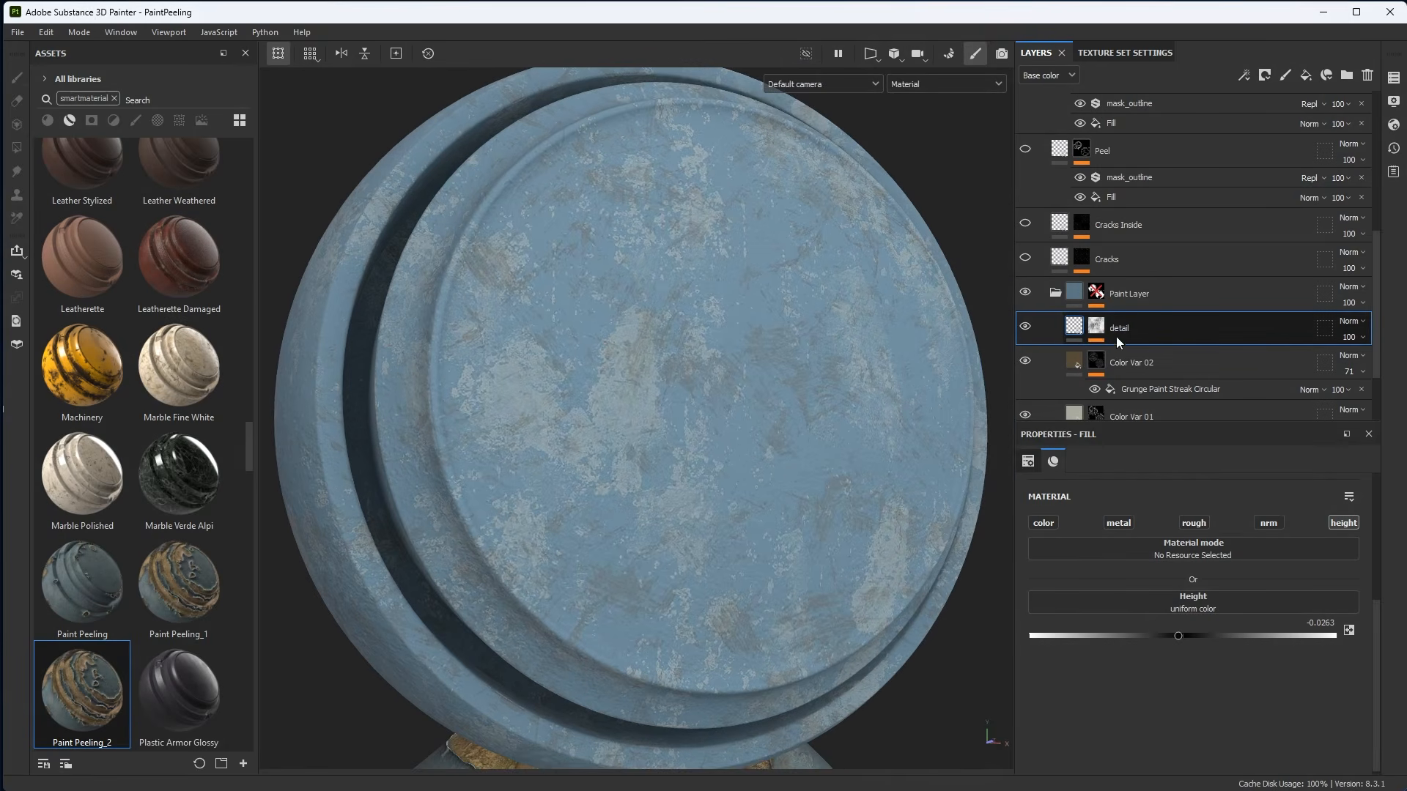
# Set the Grunge Concrete Moss Medium fill in the detail layer's mask to Tri-planar projection, then return to the material view.
pyautogui.click(1095, 327)
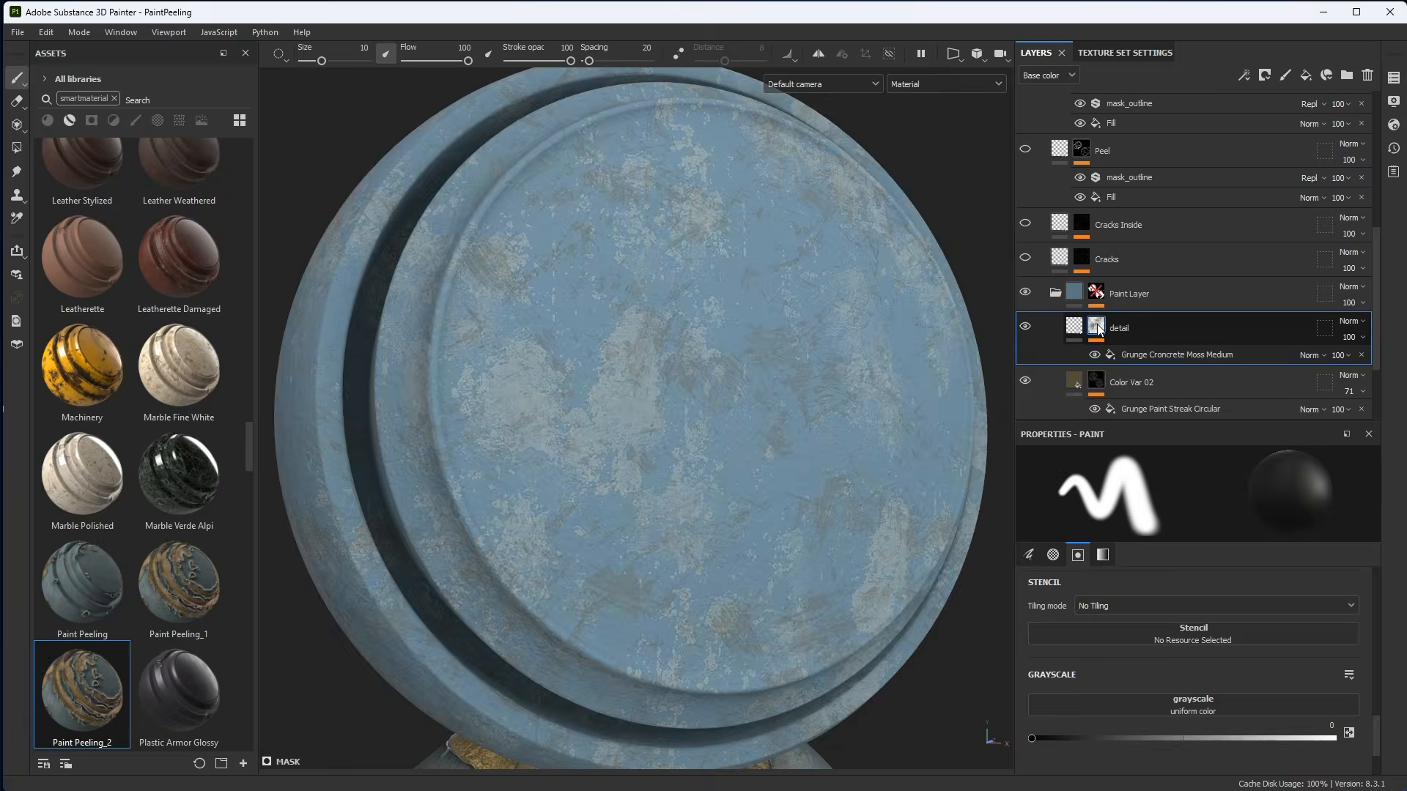
pyautogui.press('m')
pyautogui.click(1143, 356)
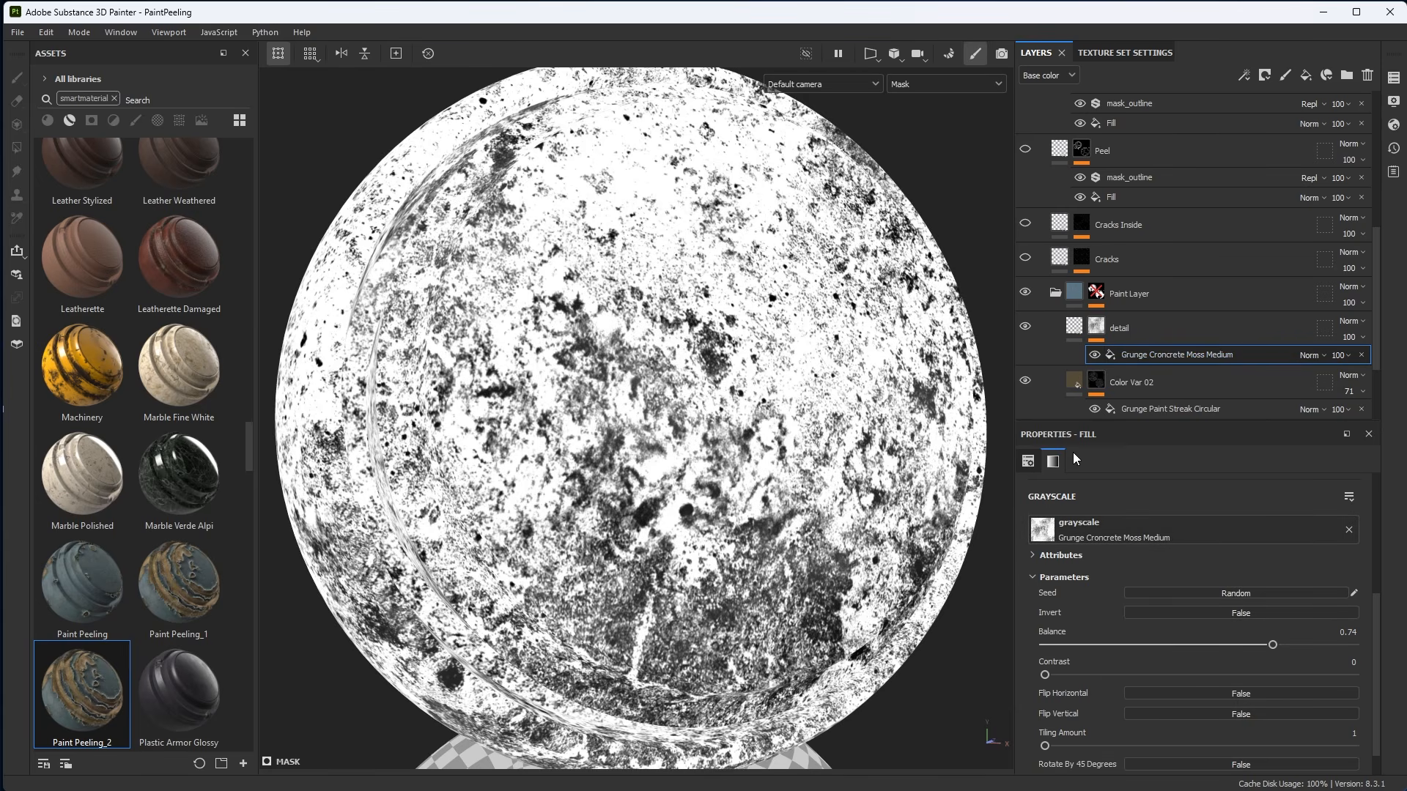
pyautogui.click(1028, 462)
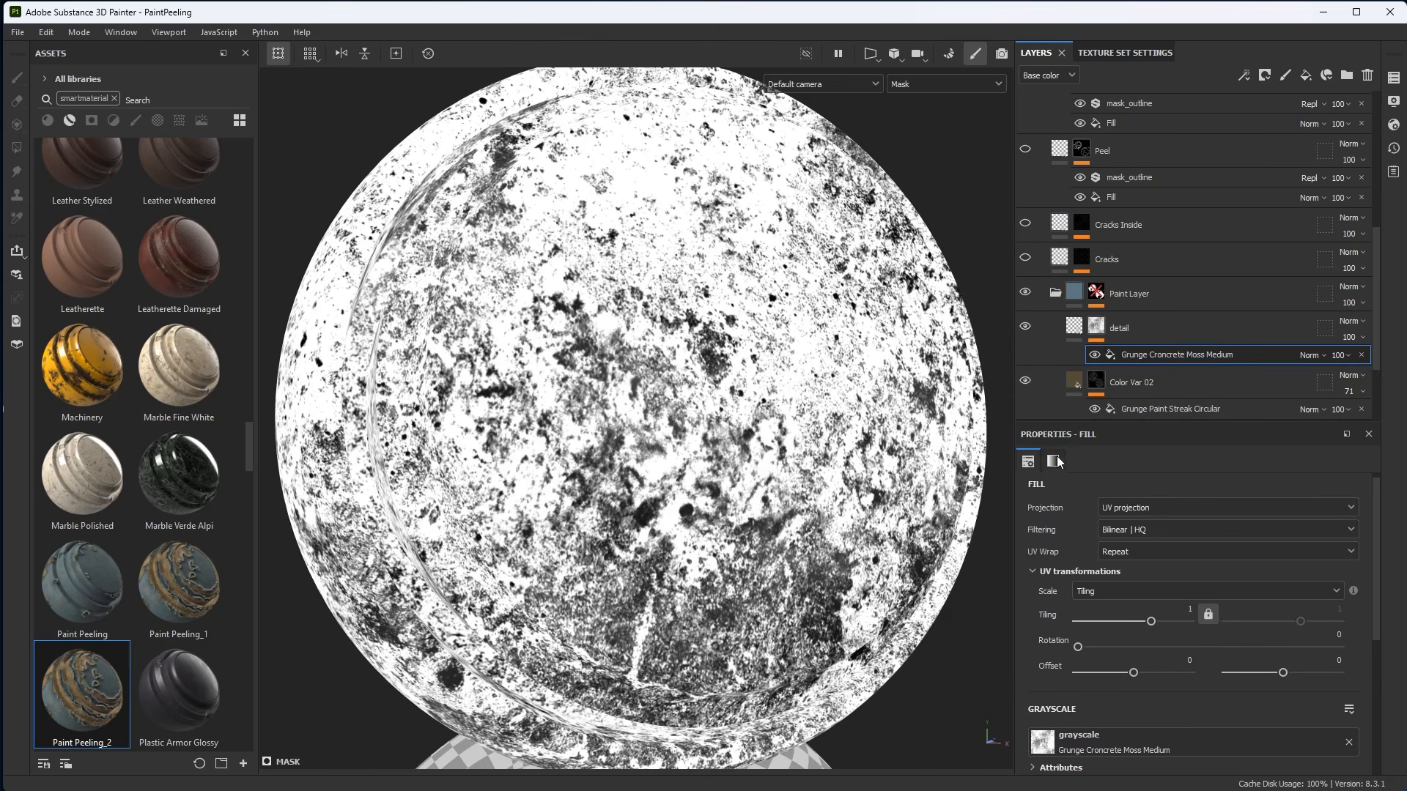
pyautogui.click(1136, 506)
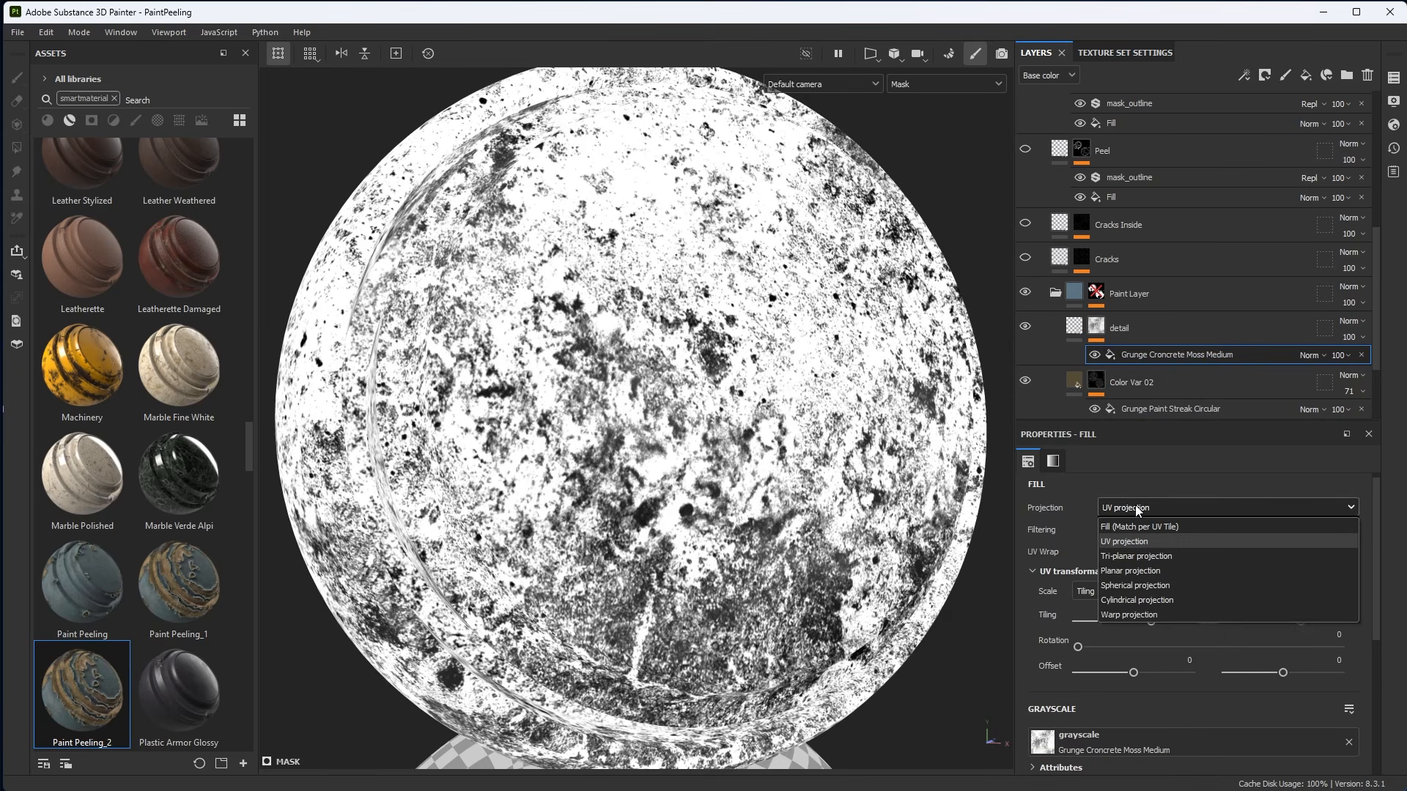
pyautogui.click(1135, 567)
pyautogui.scroll(-1, 685, 388)
pyautogui.keyDown('alt'); pyautogui.moveTo(682, 388); pyautogui.dragTo(726, 359, button='middle'); pyautogui.keyUp('alt')
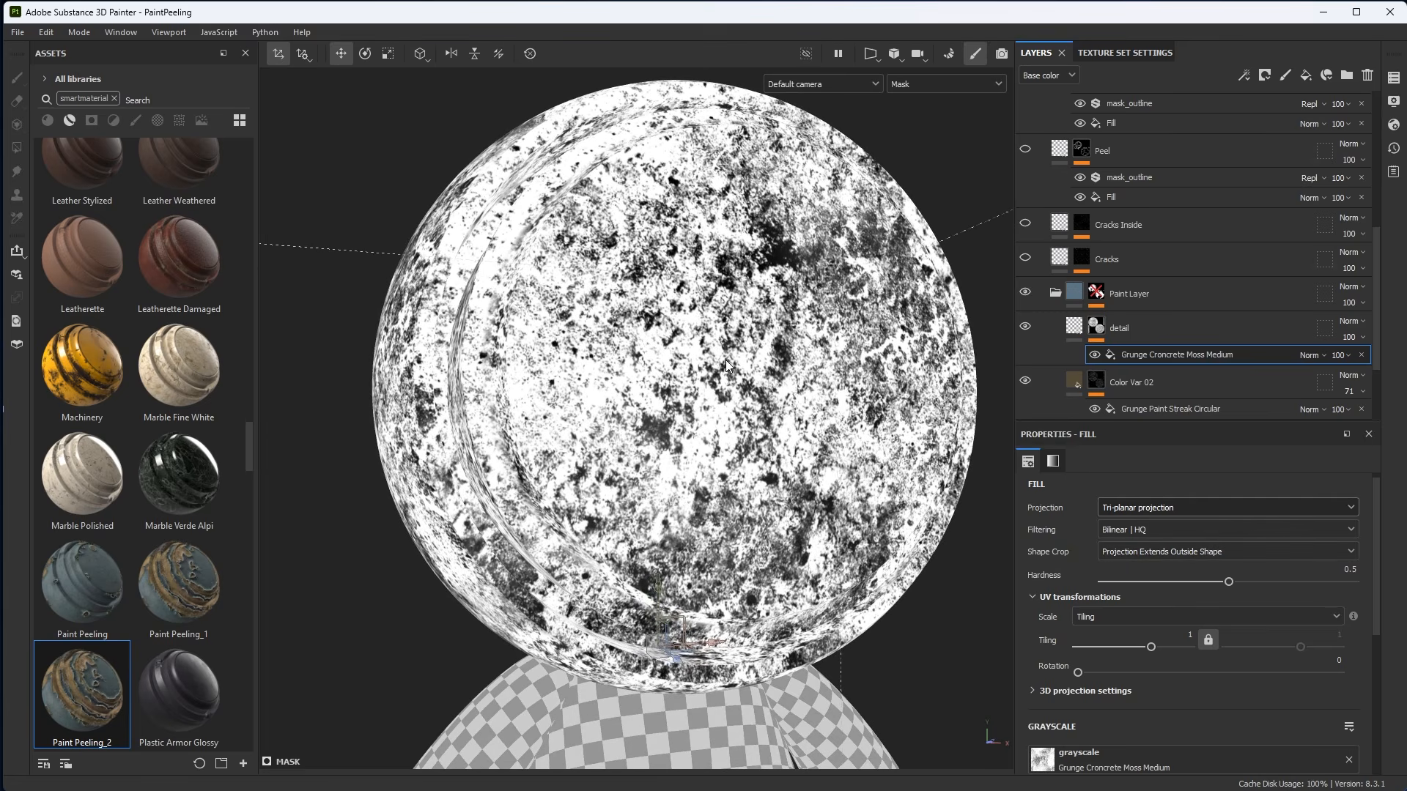
pyautogui.press('m')
# Inspect the layers inside the Paint Layer folder, including detail and Color Var 02.
pyautogui.keyDown('alt'); pyautogui.moveTo(735, 362); pyautogui.dragTo(795, 469); pyautogui.keyUp('alt')
pyautogui.keyDown('alt'); pyautogui.moveTo(753, 384); pyautogui.dragTo(747, 441, button='right'); pyautogui.keyUp('alt')
pyautogui.keyDown('alt'); pyautogui.moveTo(747, 442); pyautogui.dragTo(656, 397, button='middle'); pyautogui.keyUp('alt')
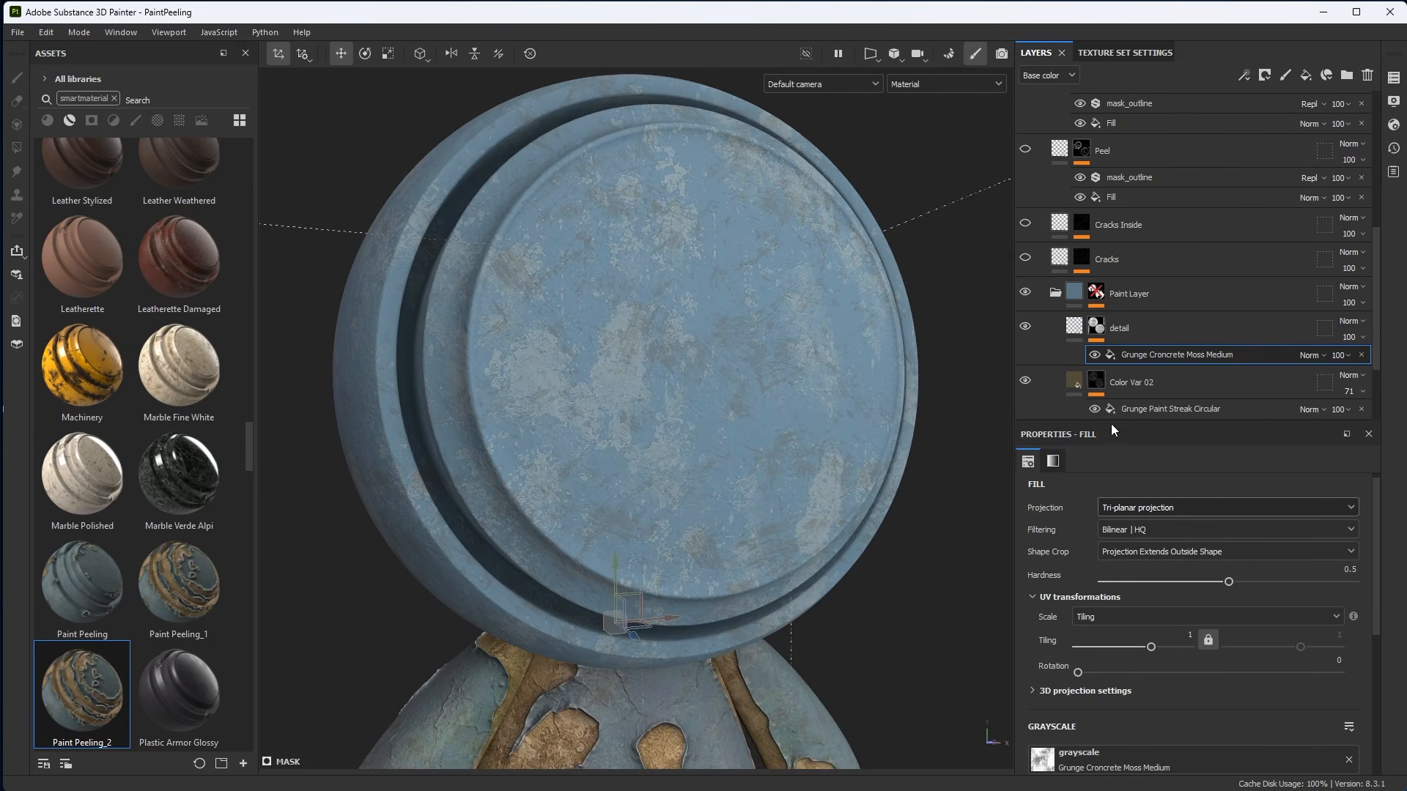
pyautogui.moveTo(1110, 422); pyautogui.dragTo(1114, 570)
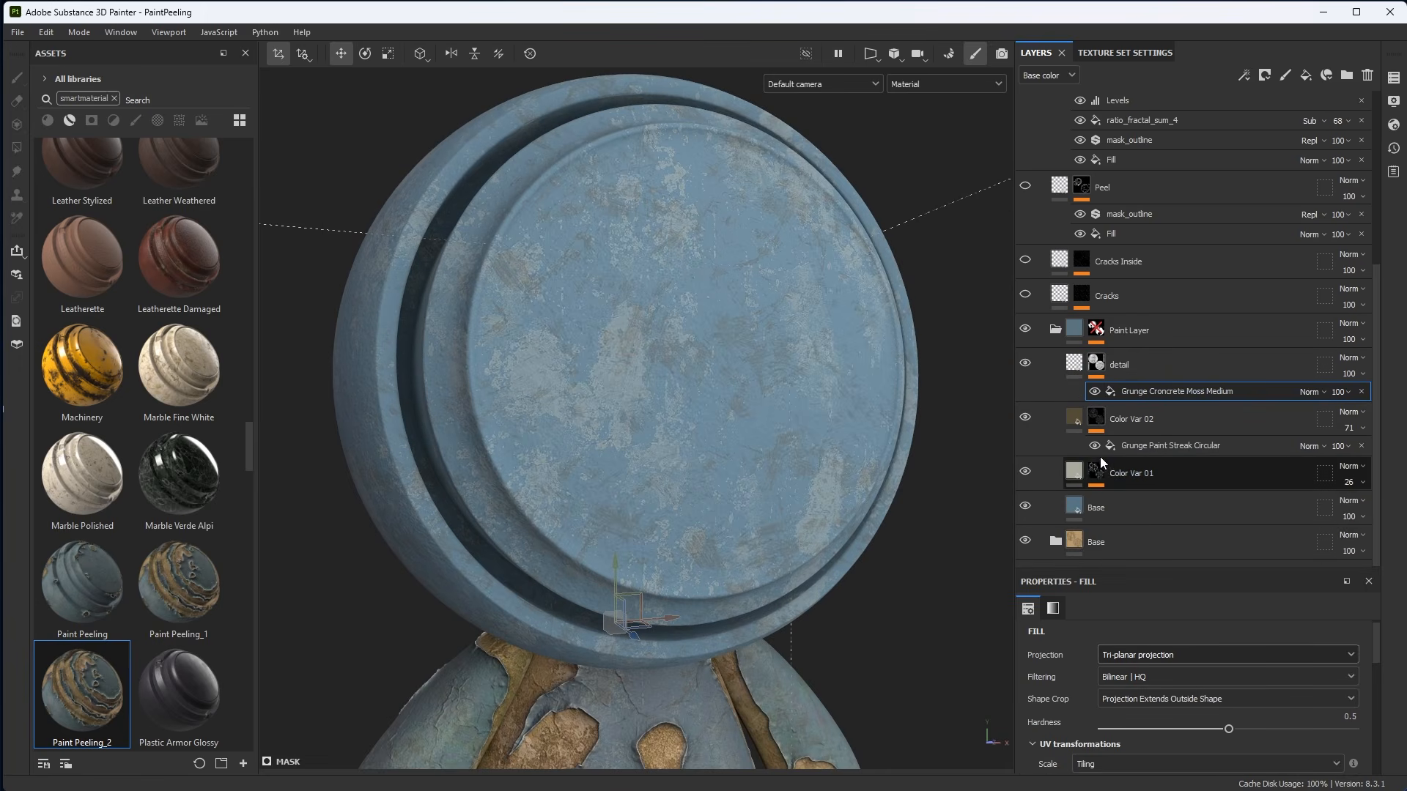
pyautogui.click(1074, 363)
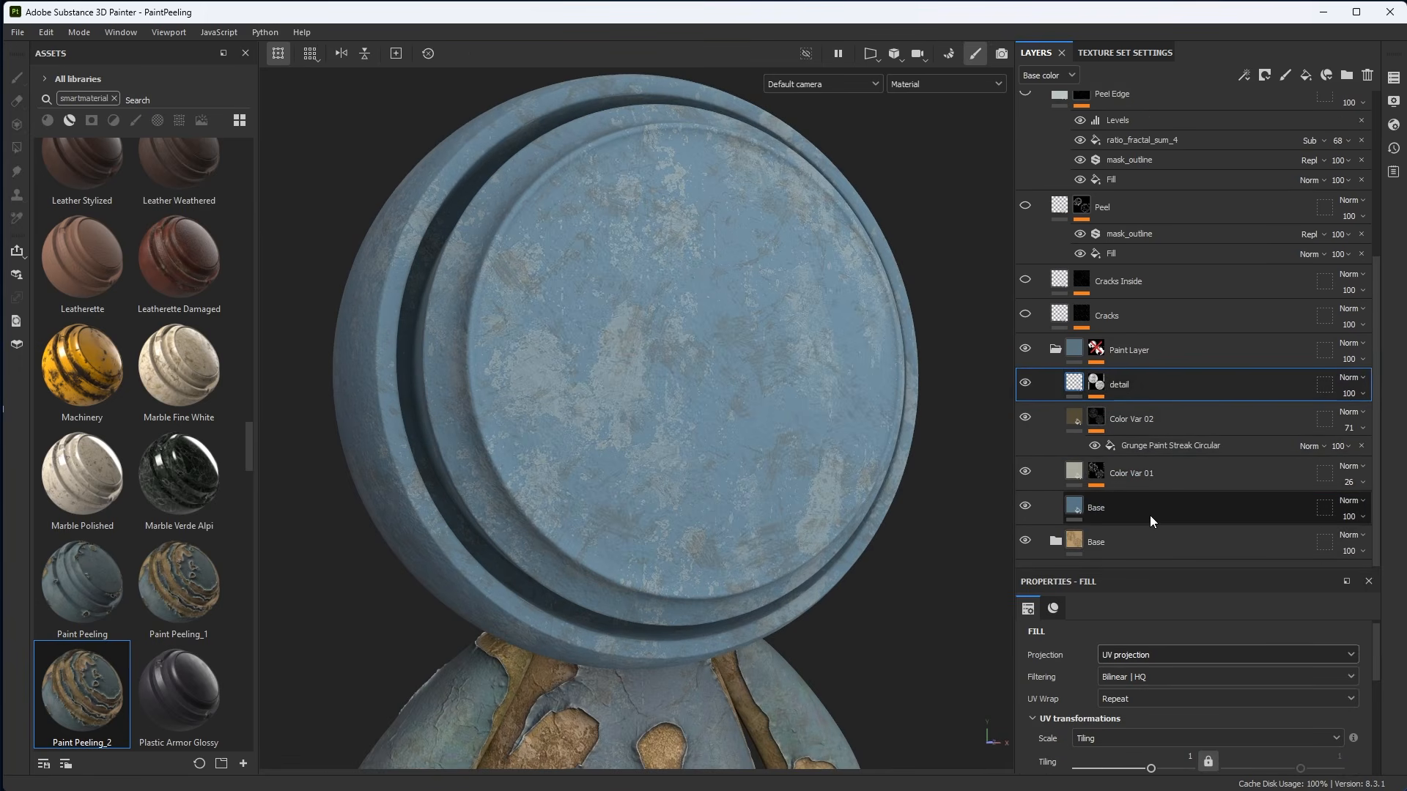
pyautogui.click(1073, 418)
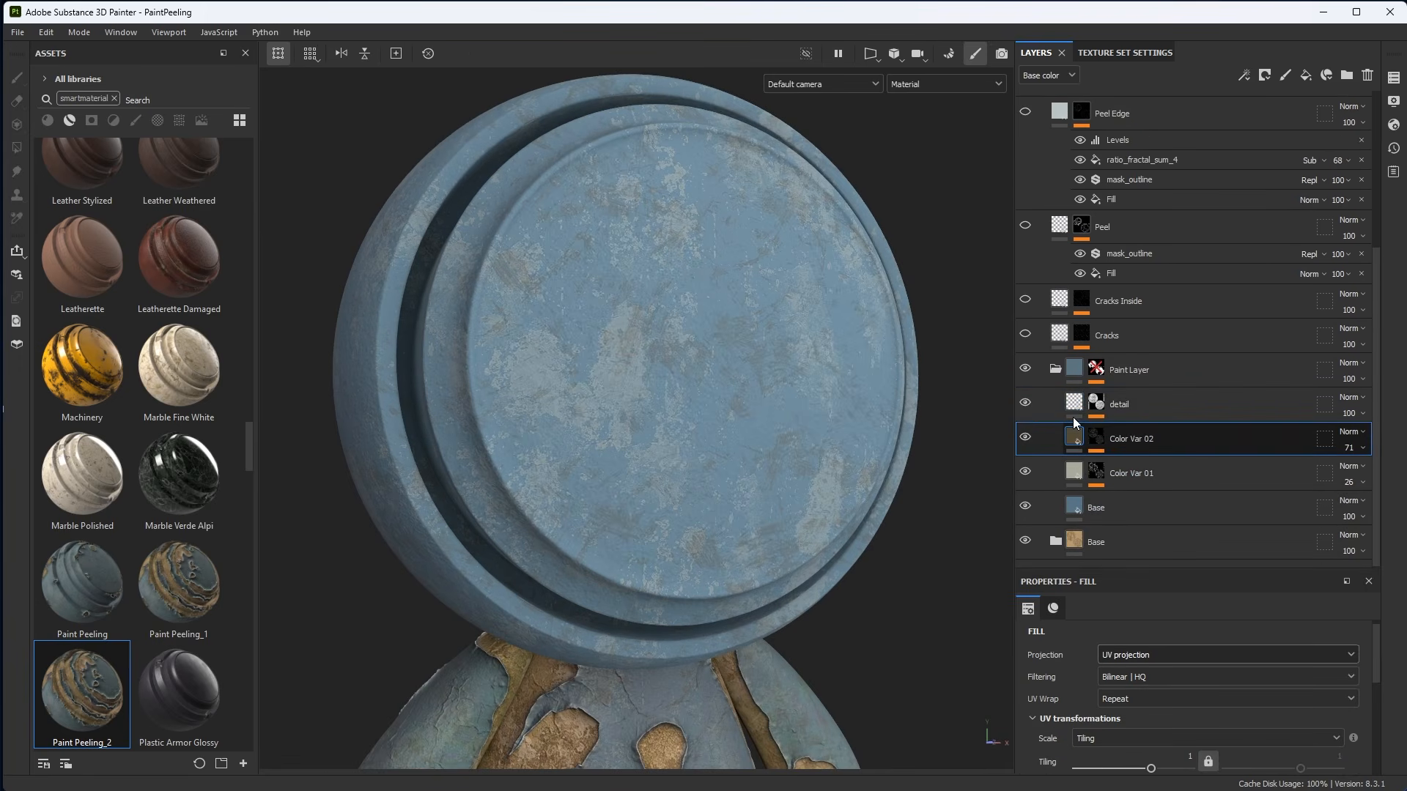
pyautogui.click(1074, 372)
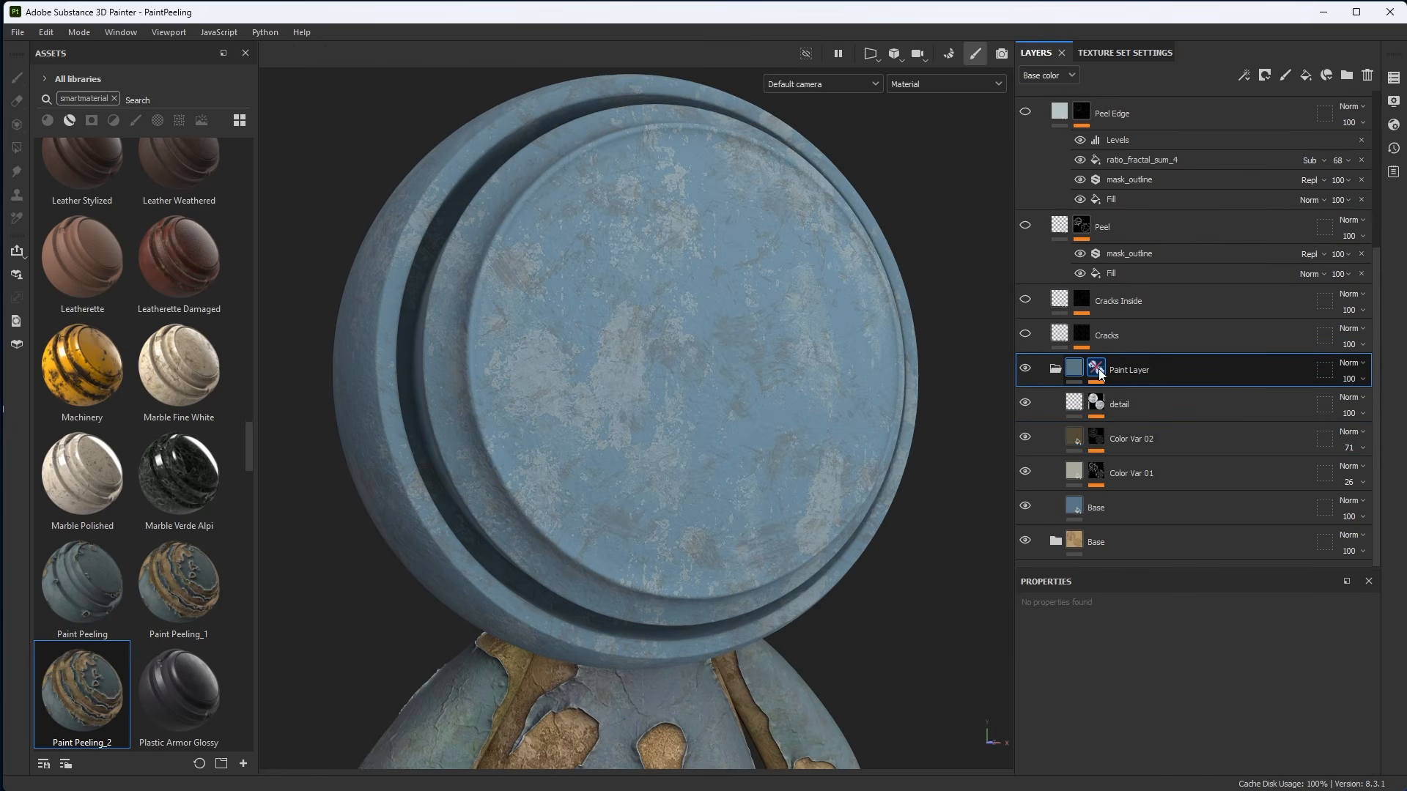
# Expand the Paint Layer folder's mask stack and hide all its mask effects except Dirt.
pyautogui.rightClick(1099, 372)
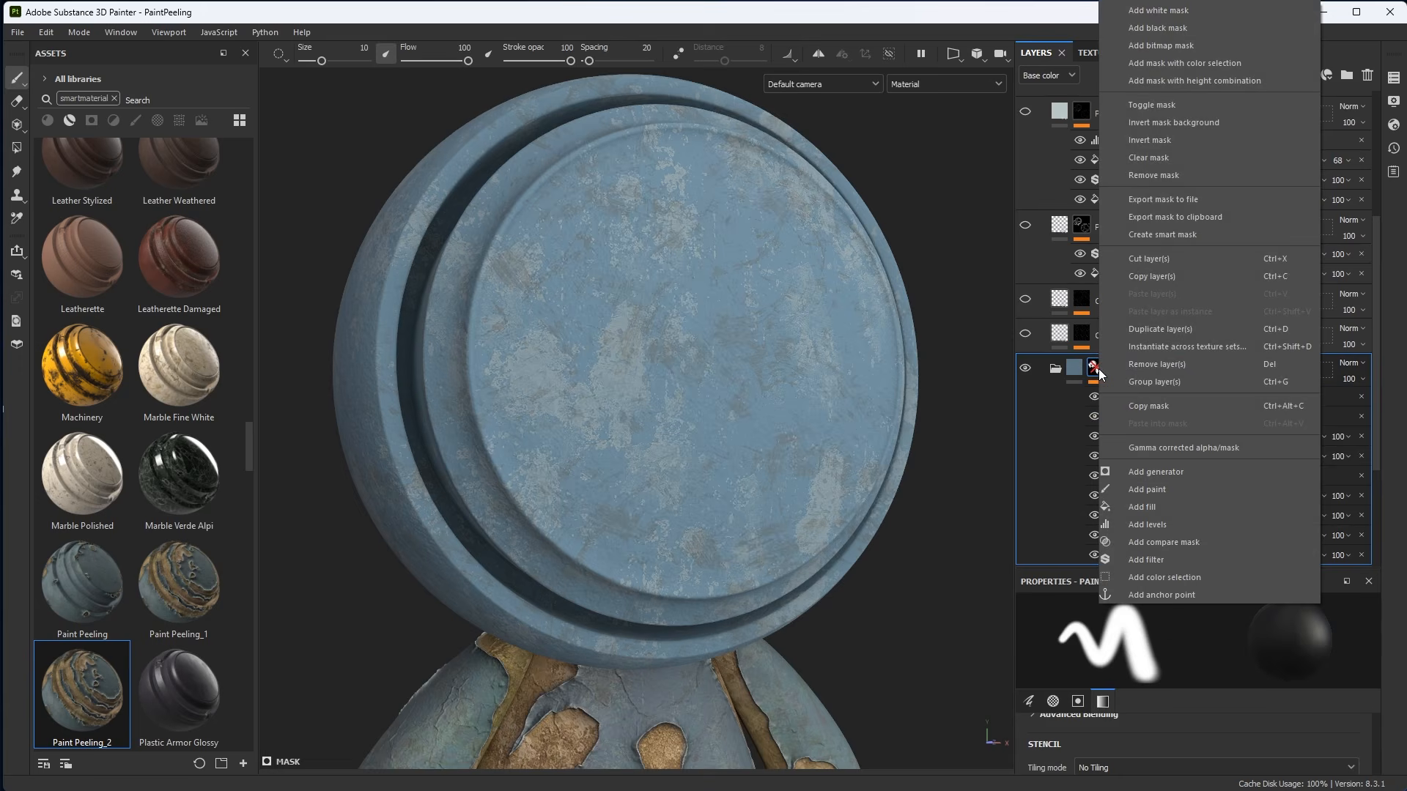
pyautogui.click(1150, 105)
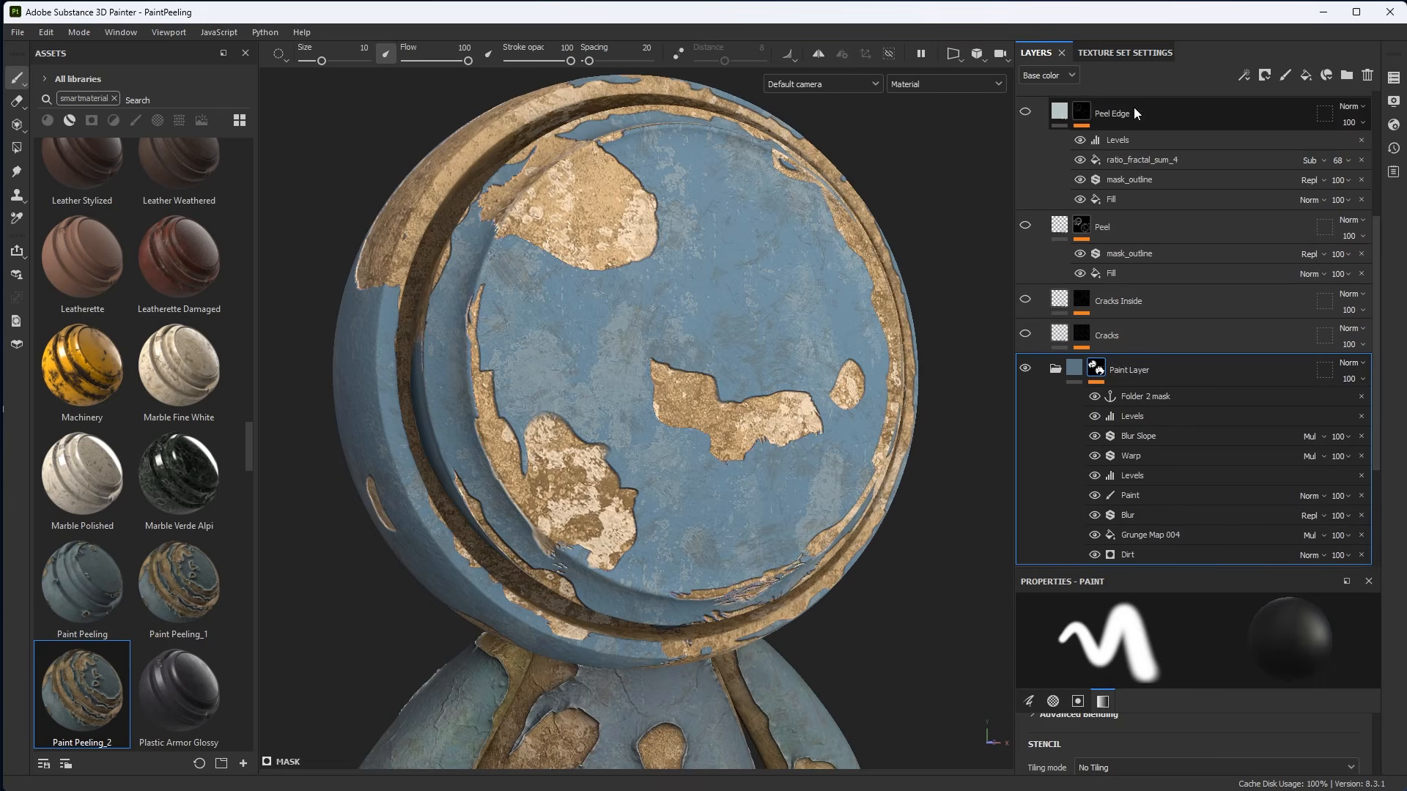
pyautogui.moveTo(1095, 396); pyautogui.dragTo(1086, 482)
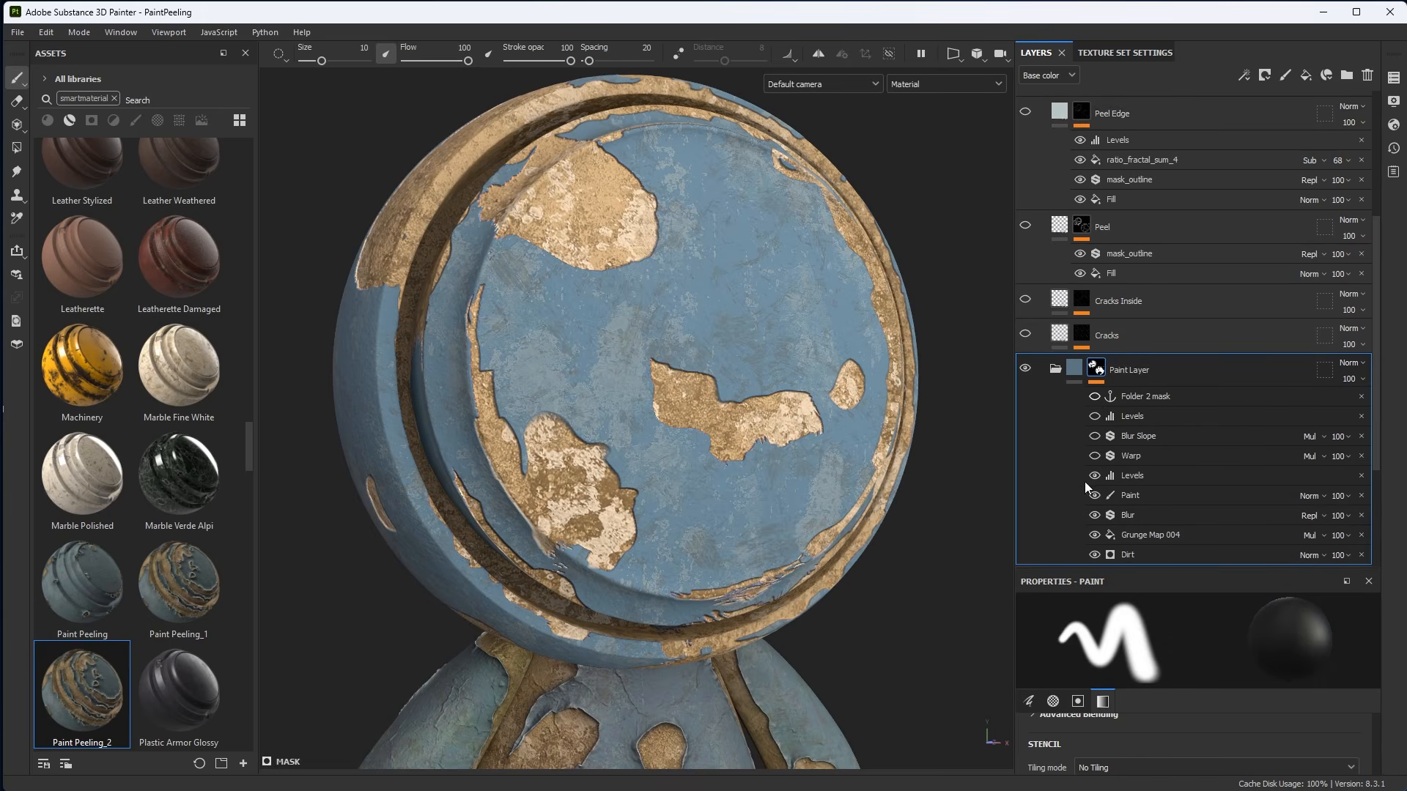
pyautogui.moveTo(1098, 532); pyautogui.dragTo(1097, 551)
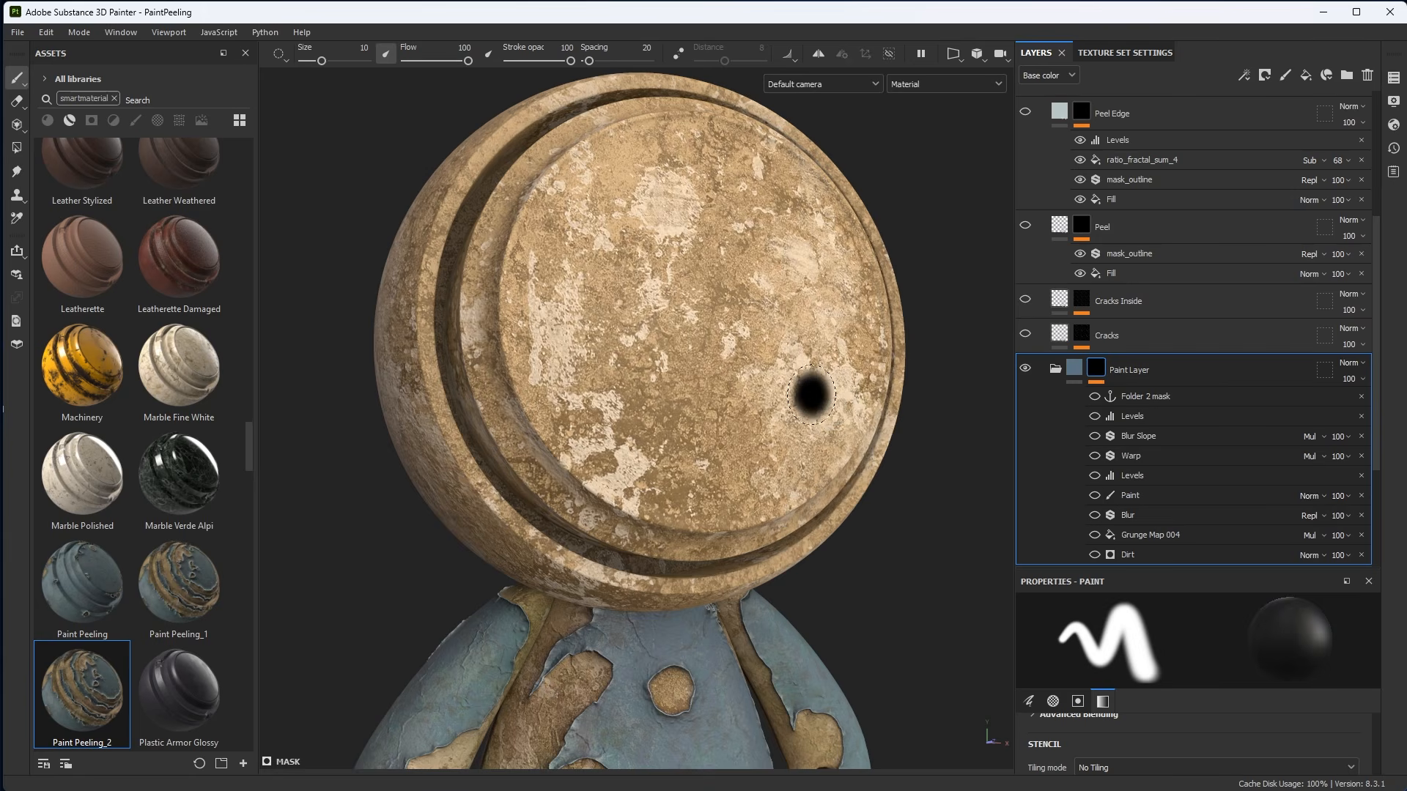
pyautogui.moveTo(790, 377)
pyautogui.keyDown('alt'); pyautogui.mouseDown(button='right')
pyautogui.moveTo(817, 436)
pyautogui.moveTo(808, 417)
pyautogui.mouseUp(button='right'); pyautogui.keyUp('alt')
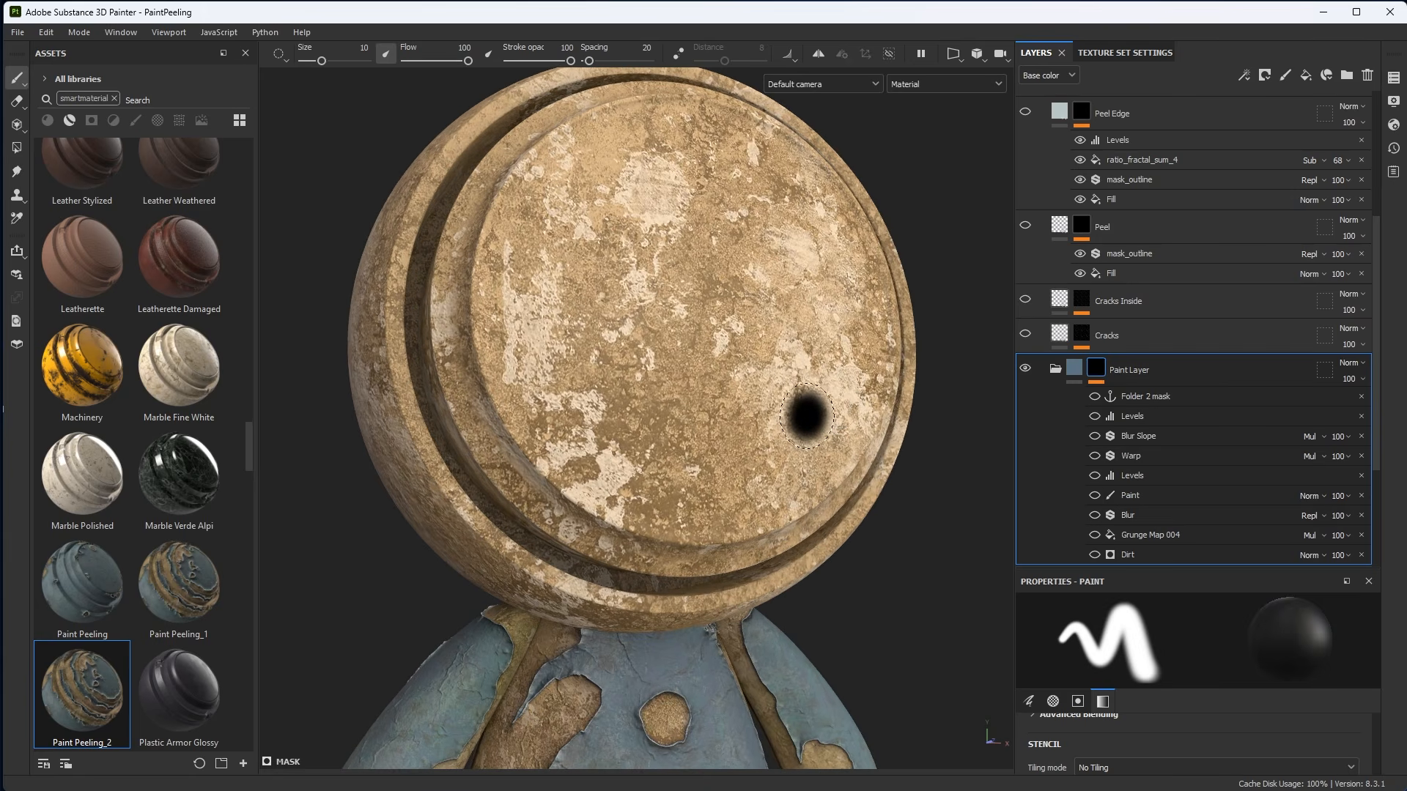
pyautogui.click(1094, 554)
# Select the Dirt generator in the Paint Layer mask and set its Dirt Level to 0.89.
pyautogui.click(1125, 556)
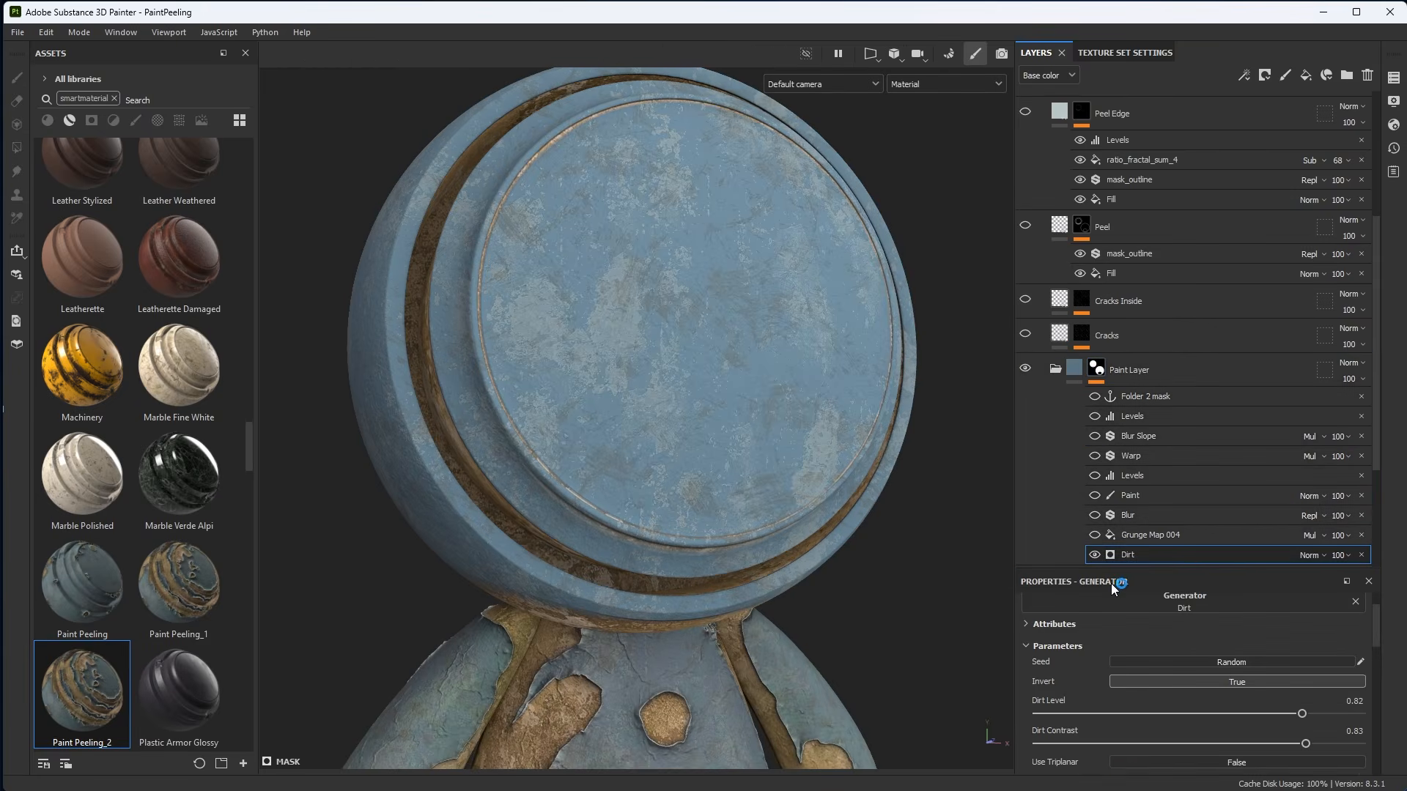
pyautogui.moveTo(1048, 572); pyautogui.dragTo(1048, 489)
pyautogui.scroll(-5, 1193, 295)
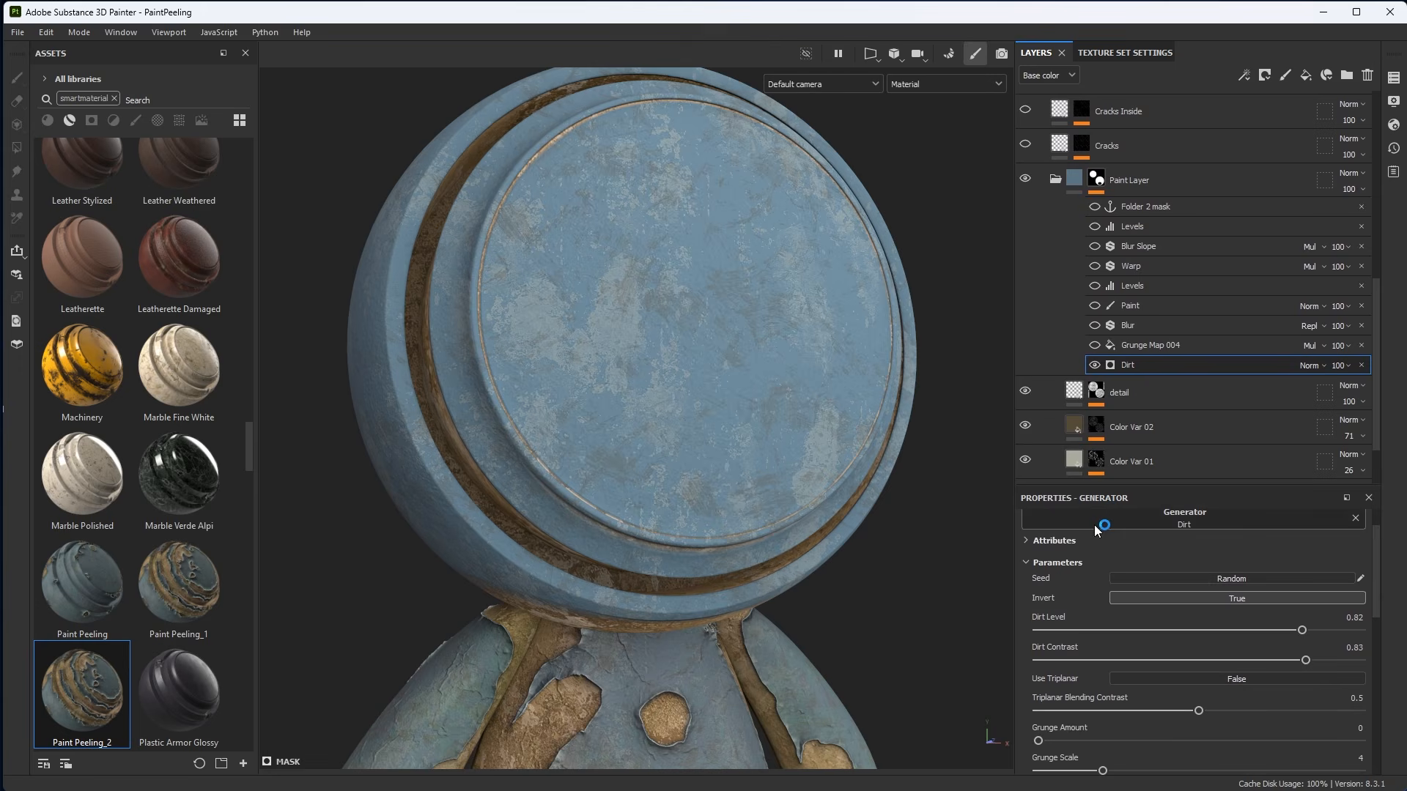
pyautogui.moveTo(1067, 487); pyautogui.dragTo(1067, 437)
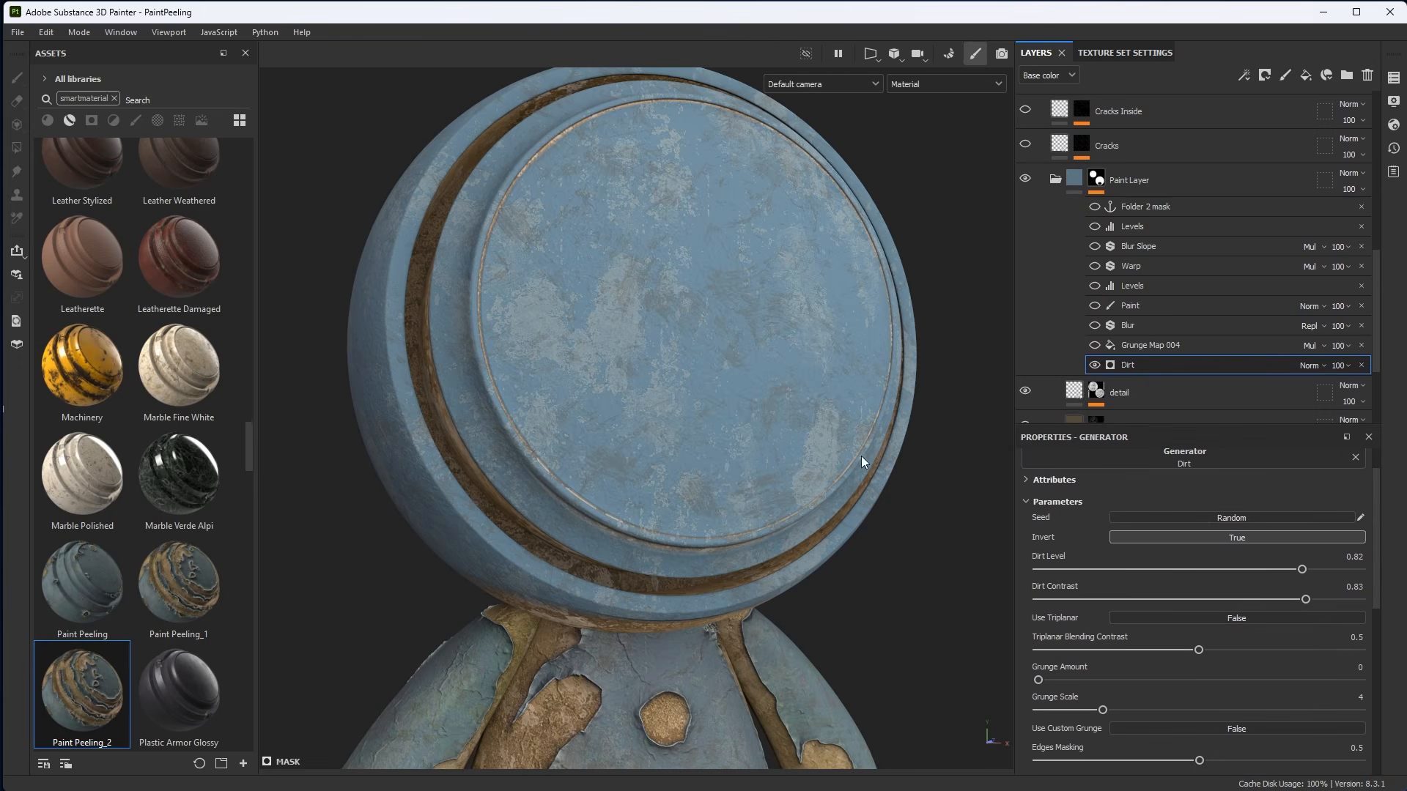
pyautogui.moveTo(750, 381); pyautogui.dragTo(783, 389, button='middle')
pyautogui.keyDown('alt'); pyautogui.moveTo(783, 390); pyautogui.dragTo(846, 398); pyautogui.keyUp('alt')
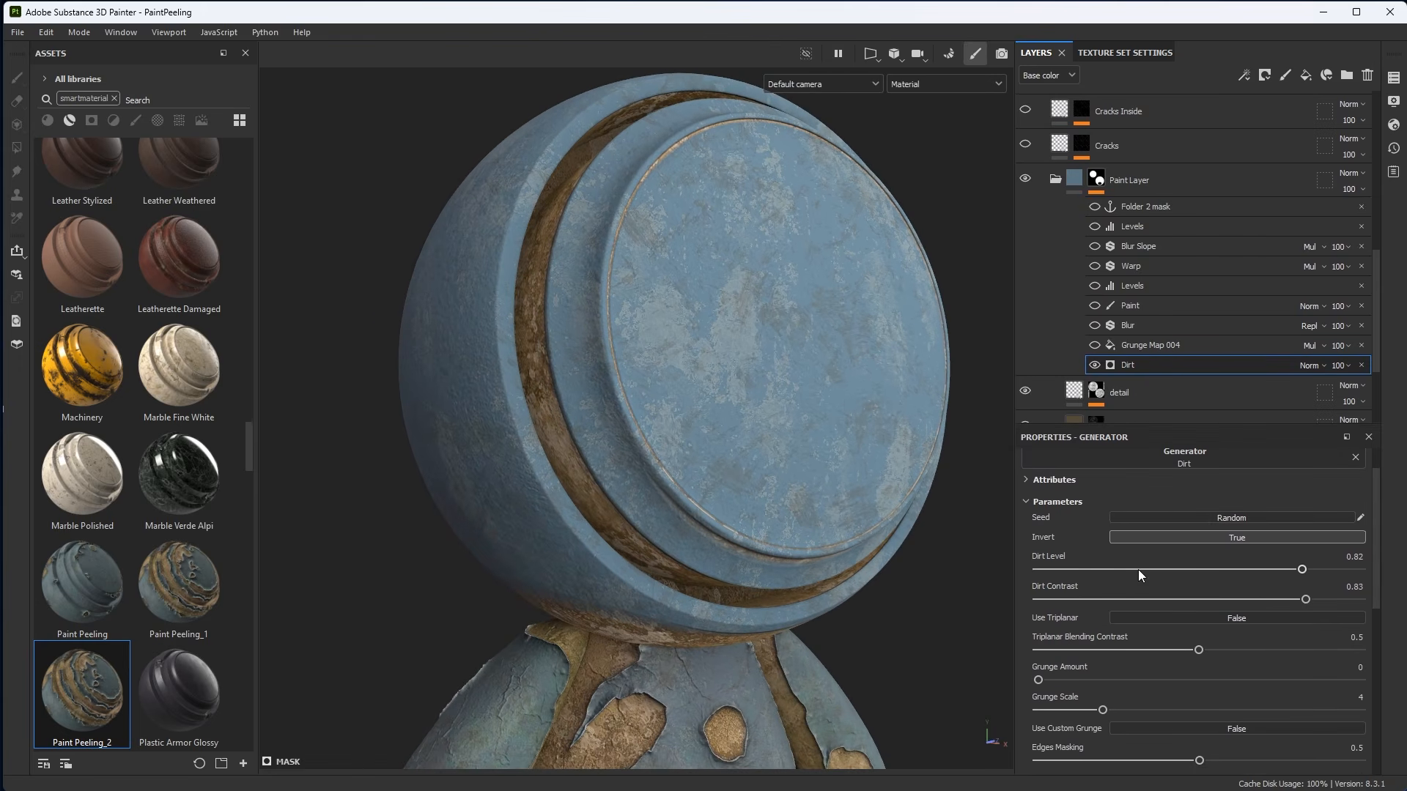
pyautogui.moveTo(1311, 569)
pyautogui.mouseDown()
pyautogui.moveTo(1337, 570)
pyautogui.moveTo(1230, 568)
pyautogui.moveTo(1337, 582)
pyautogui.moveTo(1312, 578)
pyautogui.moveTo(1325, 583)
pyautogui.mouseUp()
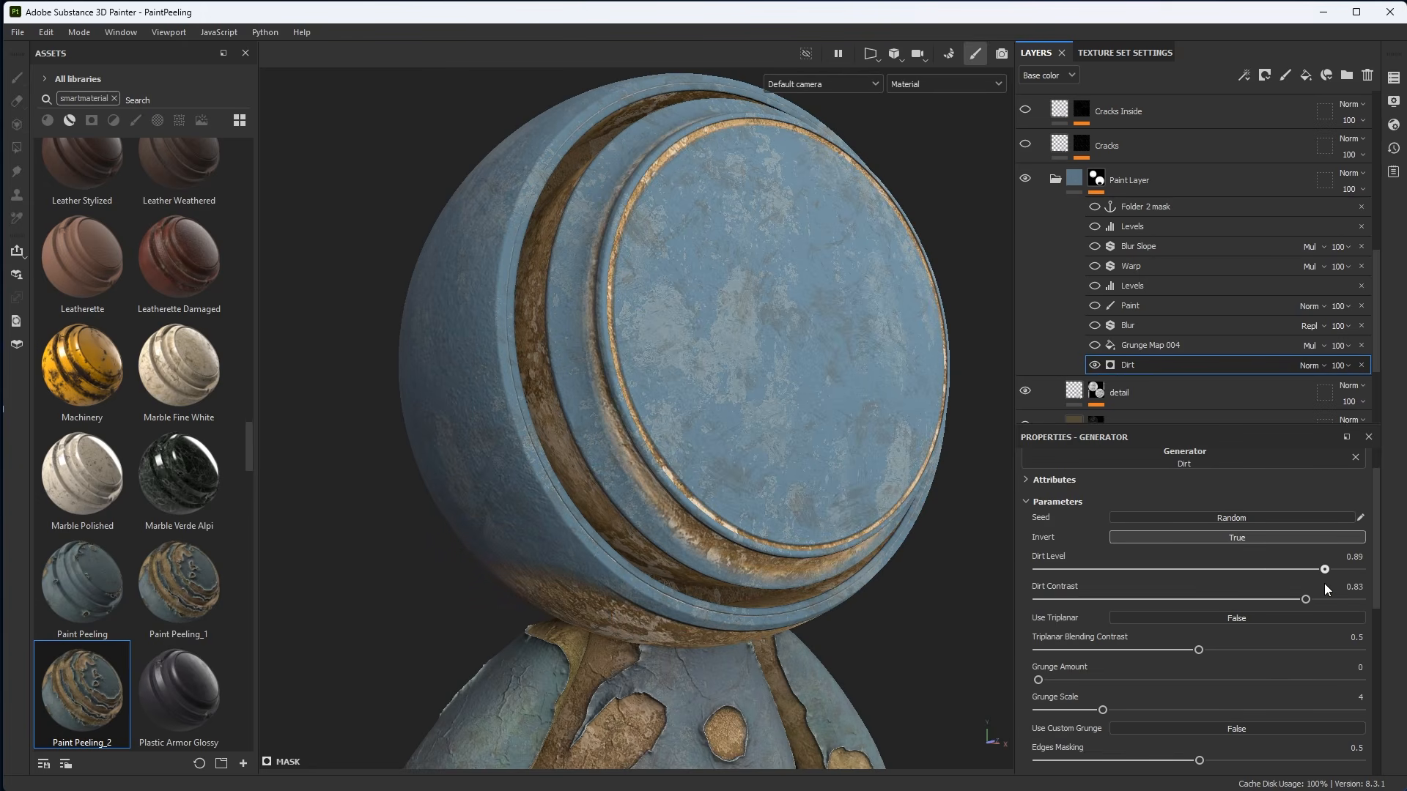
# Set the Dirt generator's Grunge Amount to 0.05.
pyautogui.keyDown('alt'); pyautogui.moveTo(778, 446); pyautogui.dragTo(729, 405, button='right'); pyautogui.keyUp('alt')
pyautogui.keyDown('alt'); pyautogui.moveTo(726, 403); pyautogui.dragTo(755, 399, button='middle'); pyautogui.keyUp('alt')
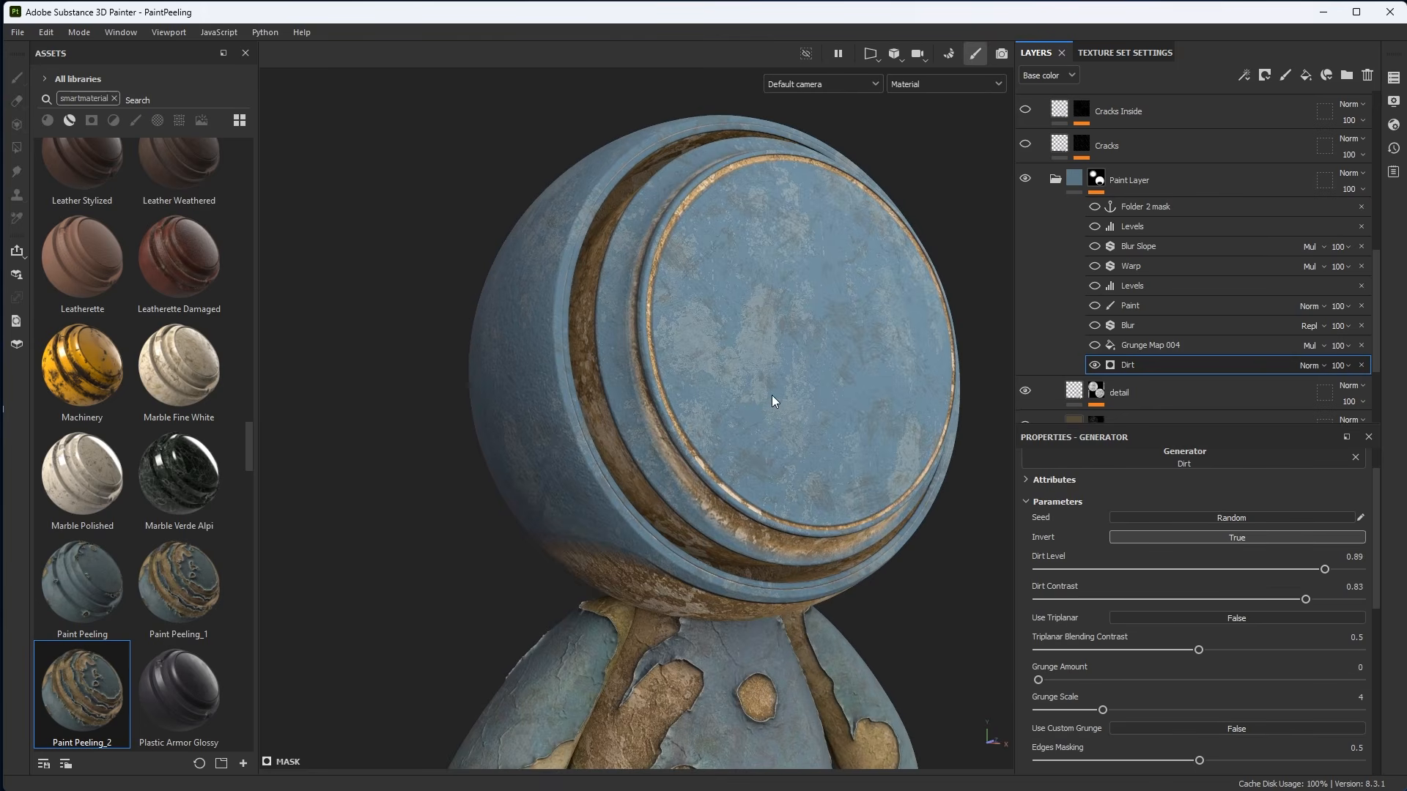
pyautogui.keyDown('alt'); pyautogui.moveTo(771, 394); pyautogui.dragTo(793, 525, button='right'); pyautogui.keyUp('alt')
pyautogui.keyDown('alt'); pyautogui.moveTo(793, 524); pyautogui.dragTo(815, 580); pyautogui.keyUp('alt')
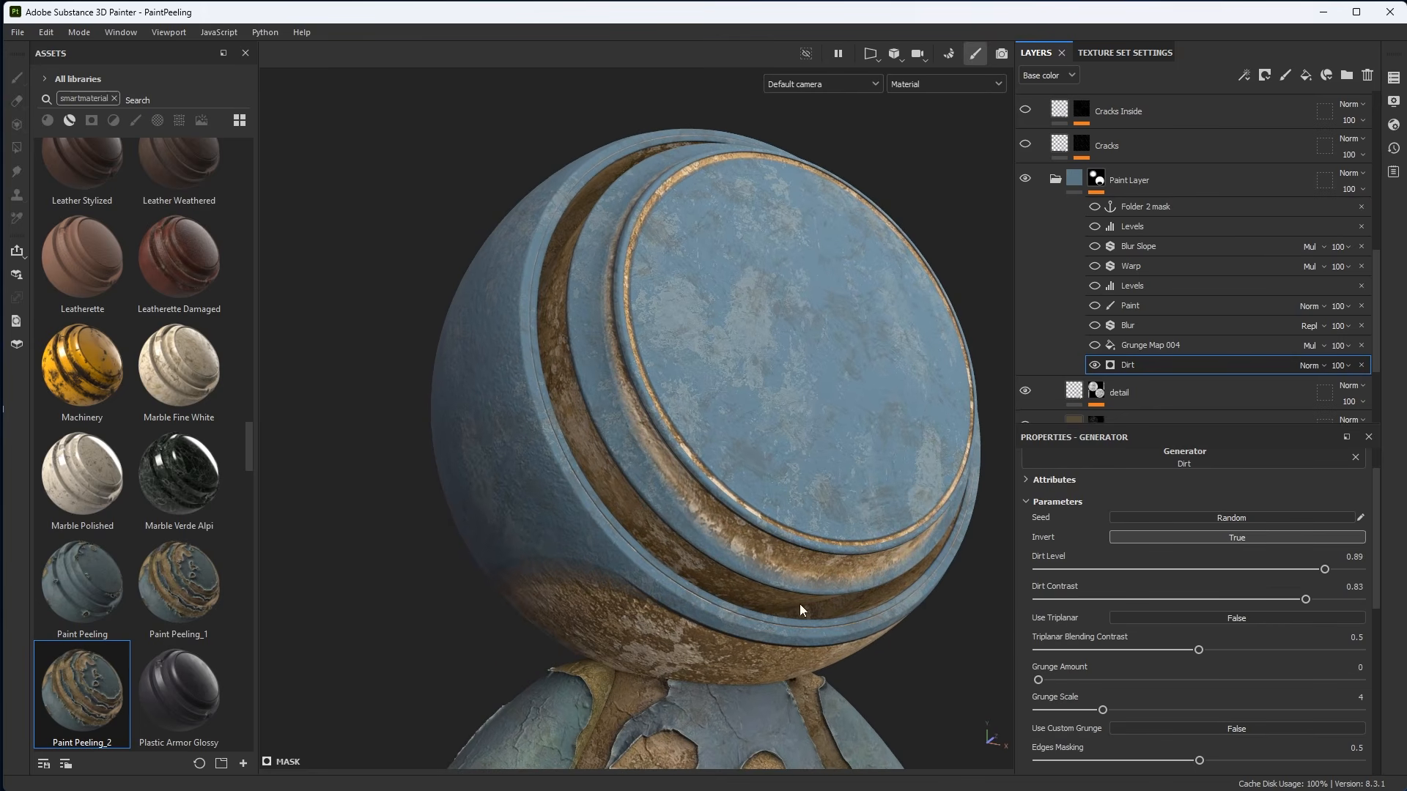
pyautogui.moveTo(1045, 685); pyautogui.dragTo(1054, 683)
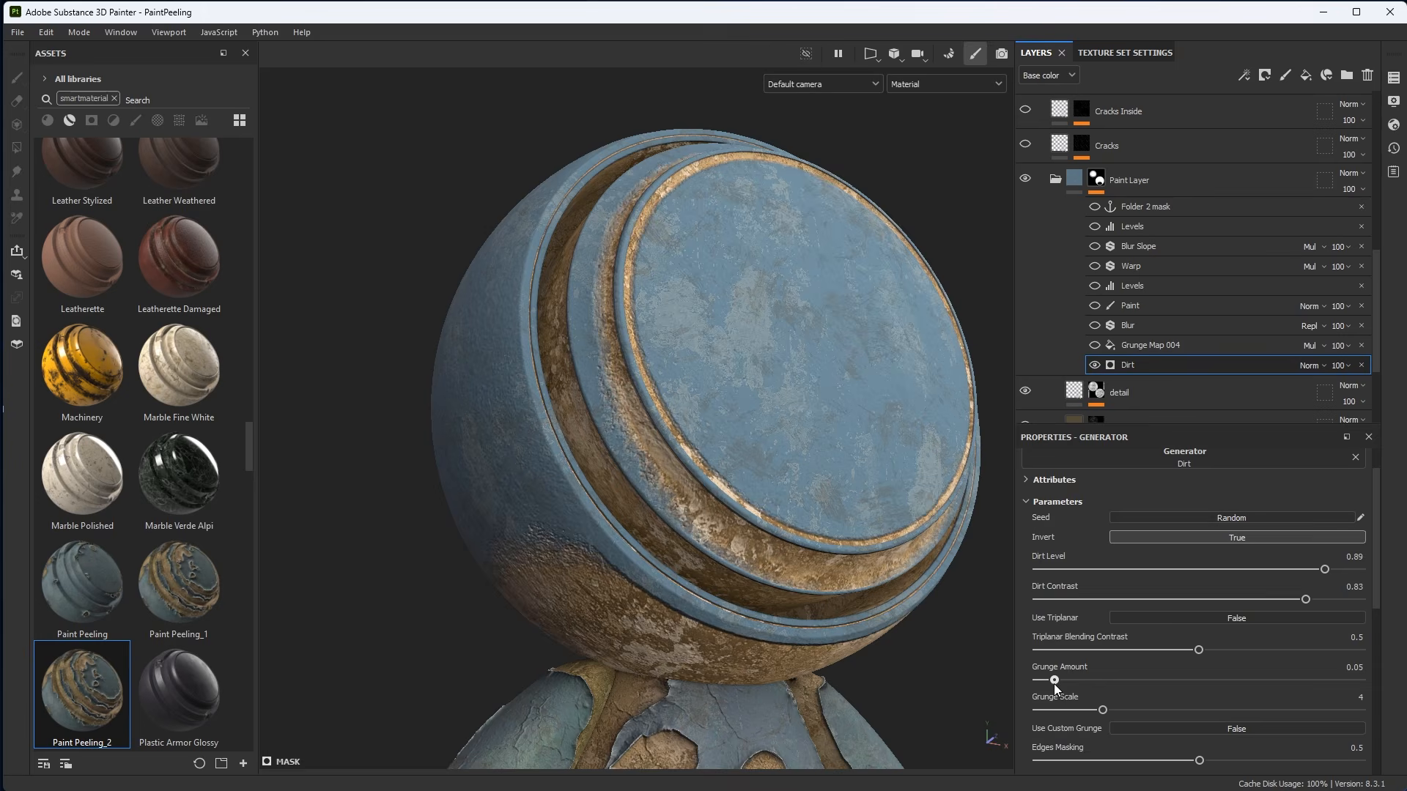
# Set the Dirt generator's Dirt Contrast to 0.89.
pyautogui.keyDown('alt'); pyautogui.moveTo(675, 484); pyautogui.dragTo(648, 441); pyautogui.keyUp('alt')
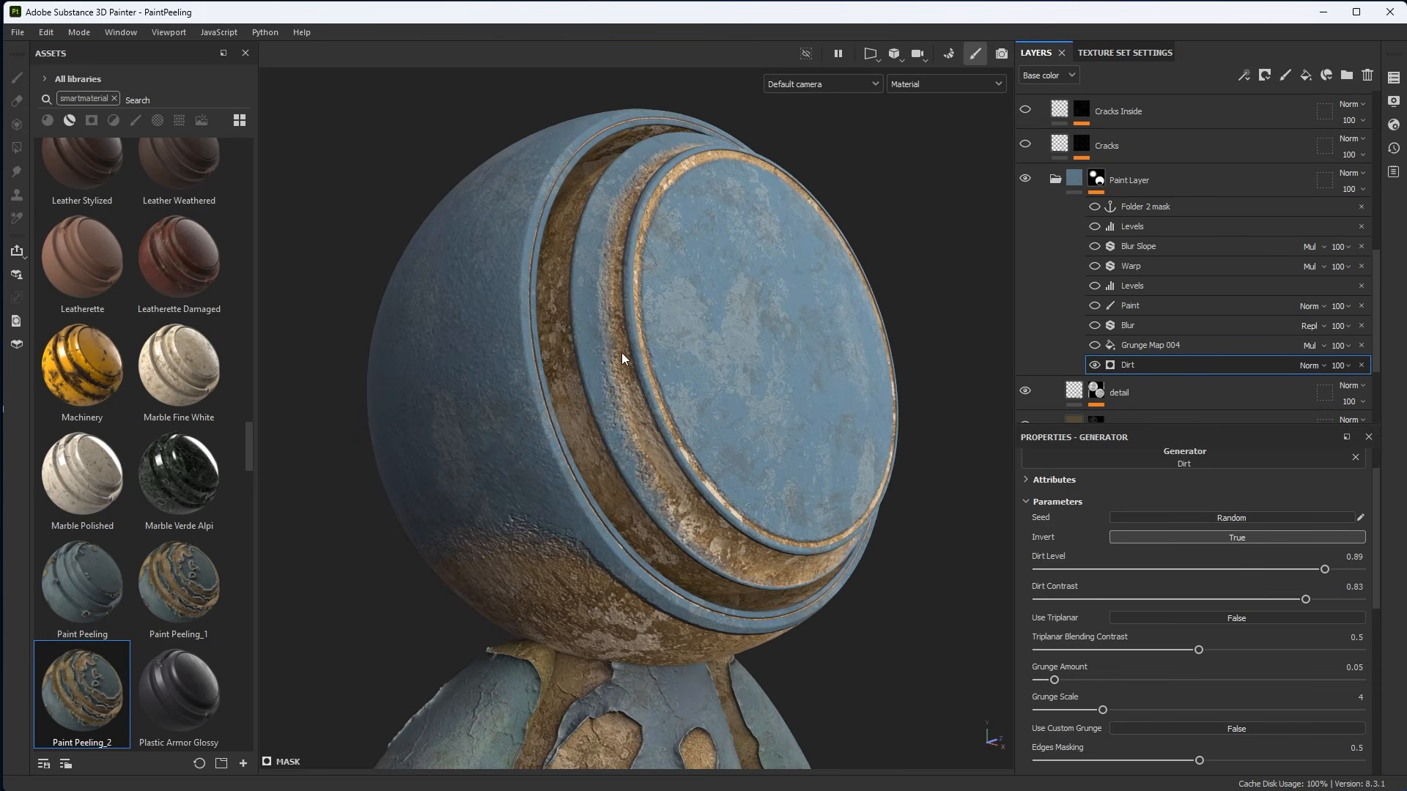
pyautogui.keyDown('alt'); pyautogui.moveTo(622, 354); pyautogui.dragTo(658, 398); pyautogui.keyUp('alt')
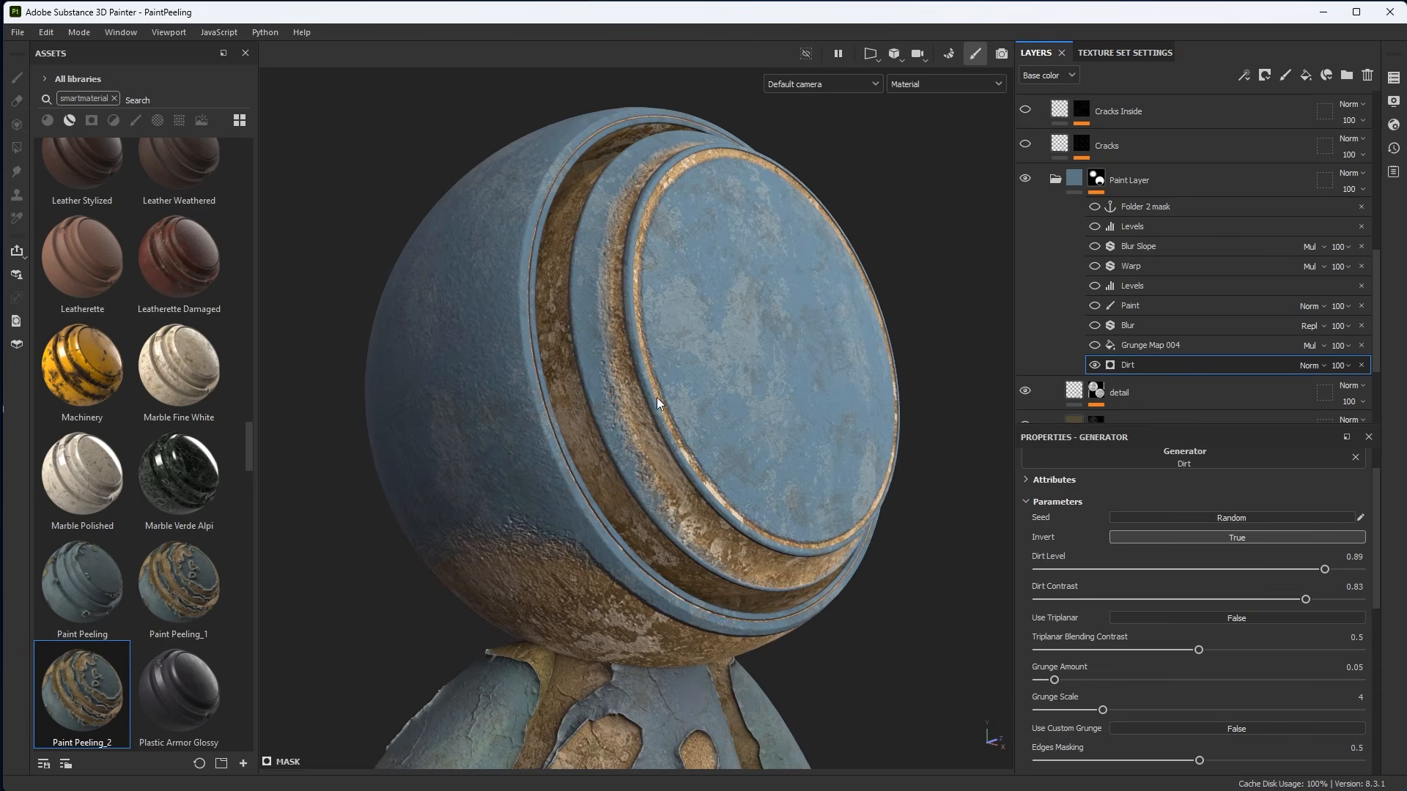
pyautogui.click(1324, 599)
# Set the Dirt generator's Grunge Scale to 1.
pyautogui.keyDown('alt'); pyautogui.moveTo(942, 440); pyautogui.dragTo(645, 471); pyautogui.keyUp('alt')
pyautogui.keyDown('alt'); pyautogui.moveTo(645, 471); pyautogui.dragTo(735, 550, button='right'); pyautogui.keyUp('alt')
pyautogui.keyDown('alt'); pyautogui.moveTo(735, 550); pyautogui.dragTo(901, 574); pyautogui.keyUp('alt')
pyautogui.keyDown('alt'); pyautogui.moveTo(623, 513); pyautogui.dragTo(736, 541); pyautogui.keyUp('alt')
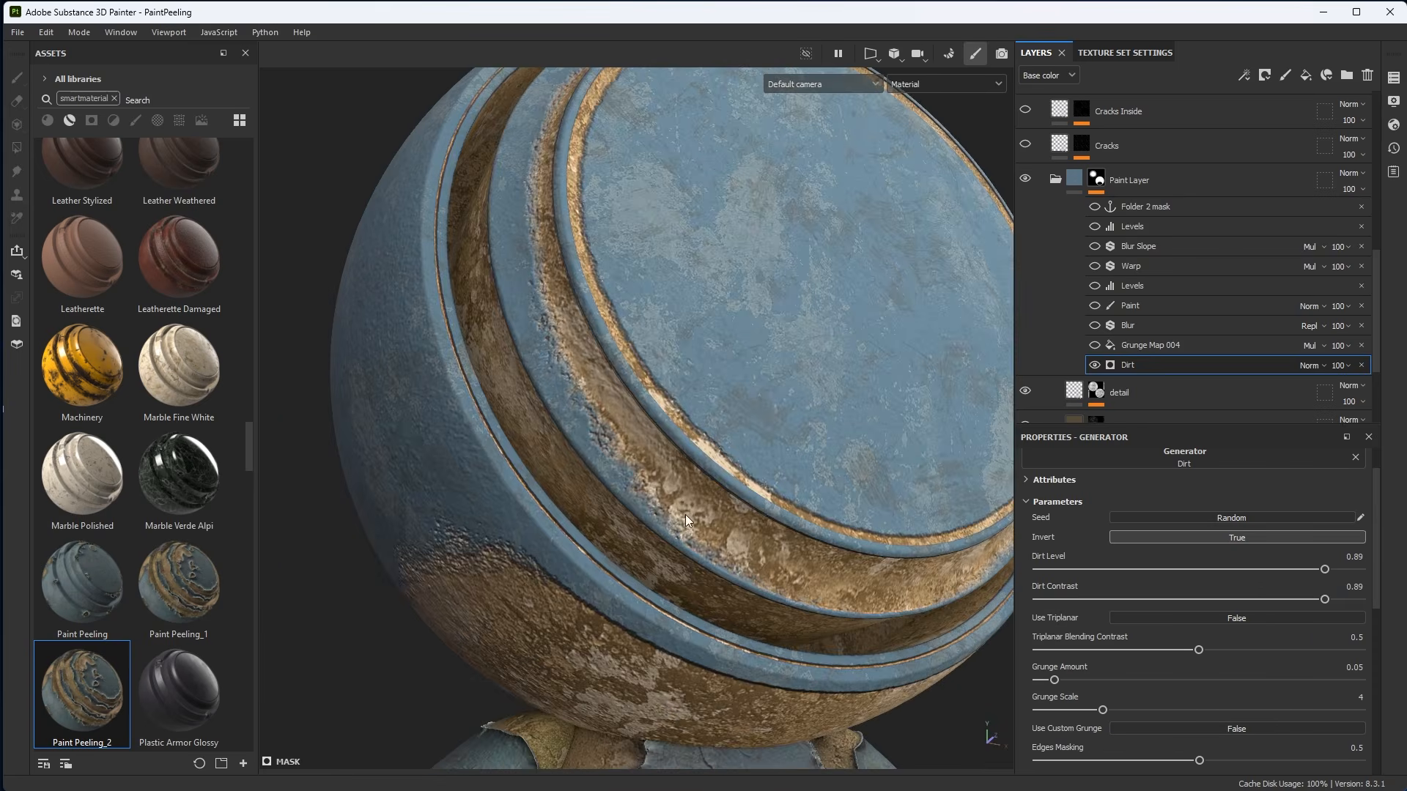
pyautogui.keyDown('alt'); pyautogui.moveTo(737, 541); pyautogui.dragTo(752, 545, button='right'); pyautogui.keyUp('alt')
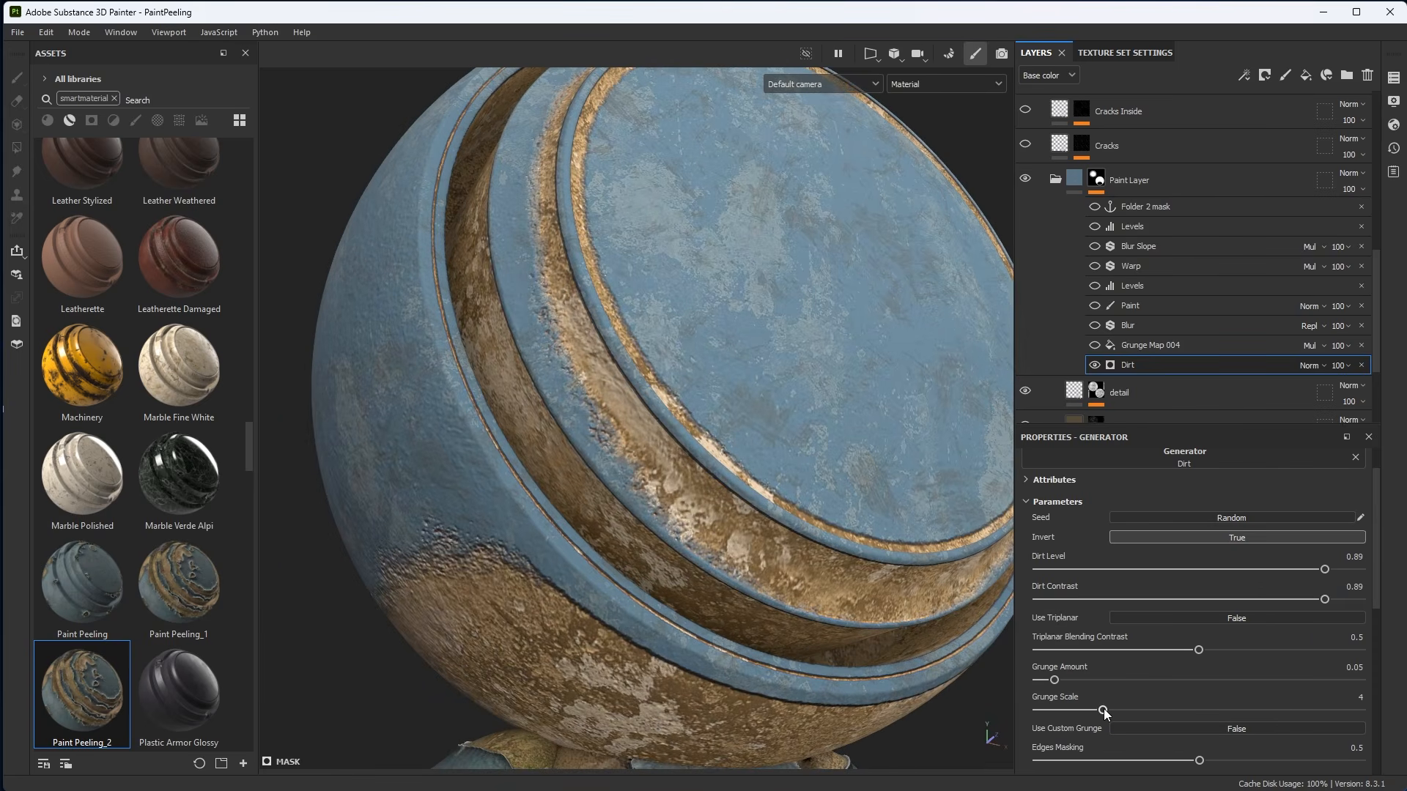
pyautogui.moveTo(1104, 710); pyautogui.dragTo(1048, 708)
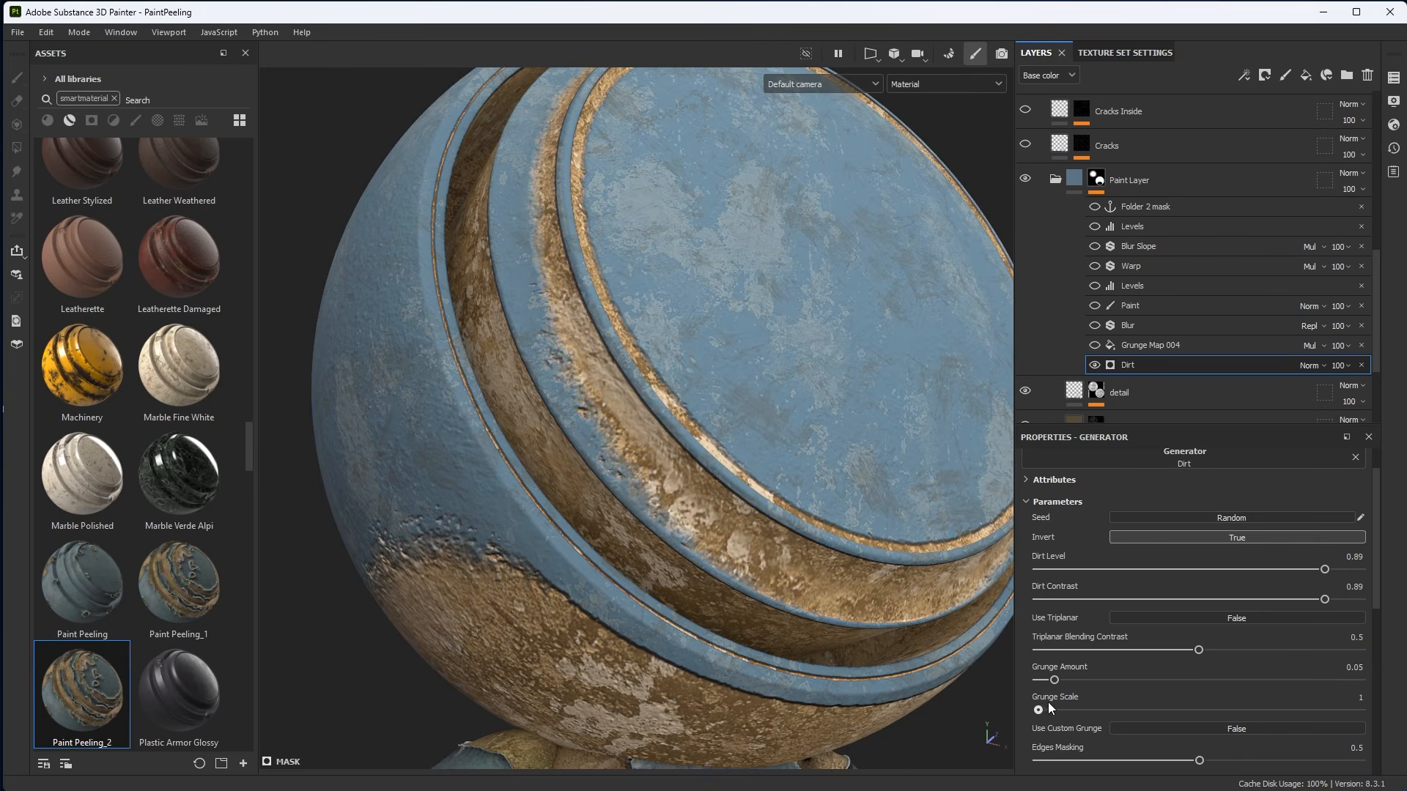
# Re-enable the Grunge Map 004 fill in the Paint Layer mask and set its blend mode to Normal.
pyautogui.scroll(-3, 799, 572)
pyautogui.keyDown('alt'); pyautogui.moveTo(592, 427); pyautogui.dragTo(827, 432); pyautogui.keyUp('alt')
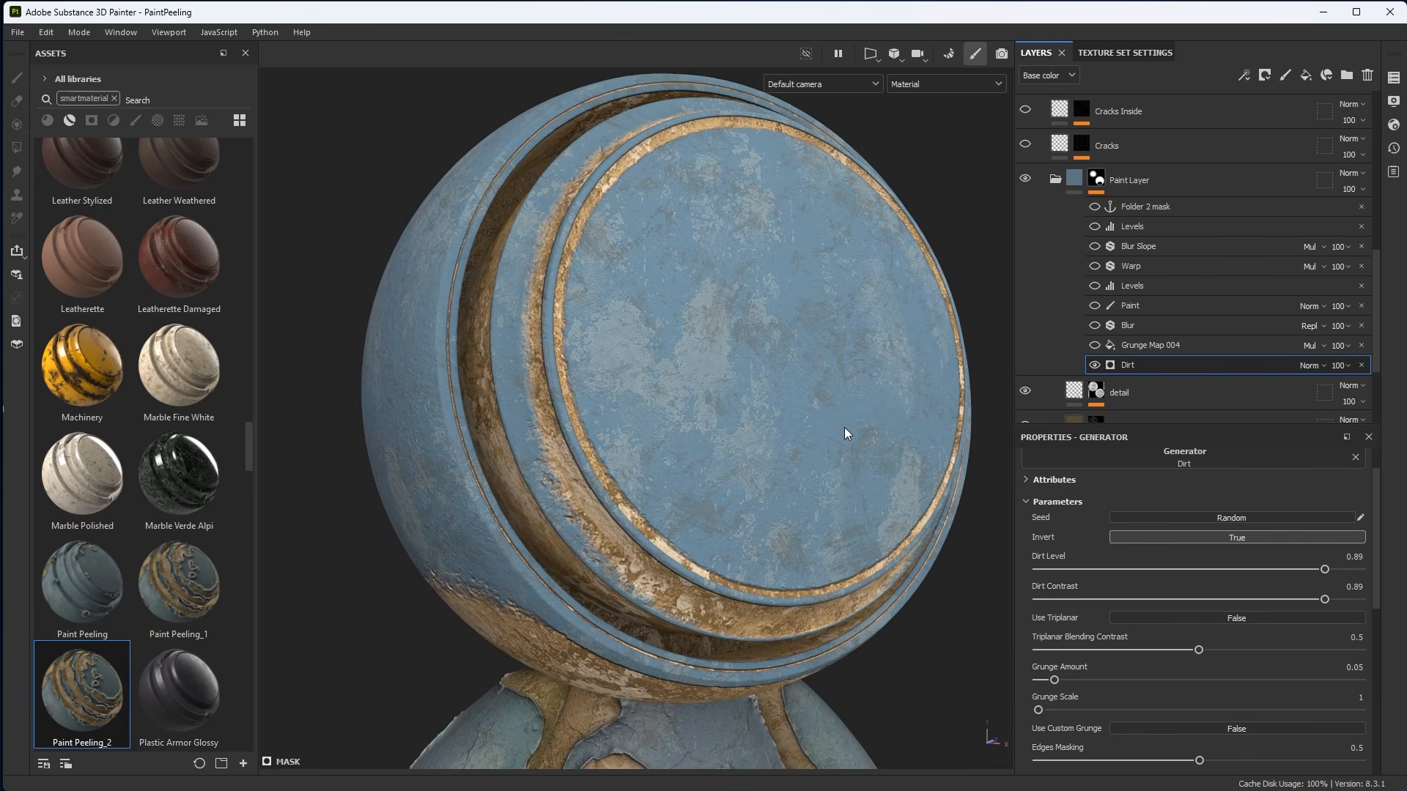
pyautogui.keyDown('alt'); pyautogui.moveTo(762, 411); pyautogui.dragTo(779, 400); pyautogui.keyUp('alt')
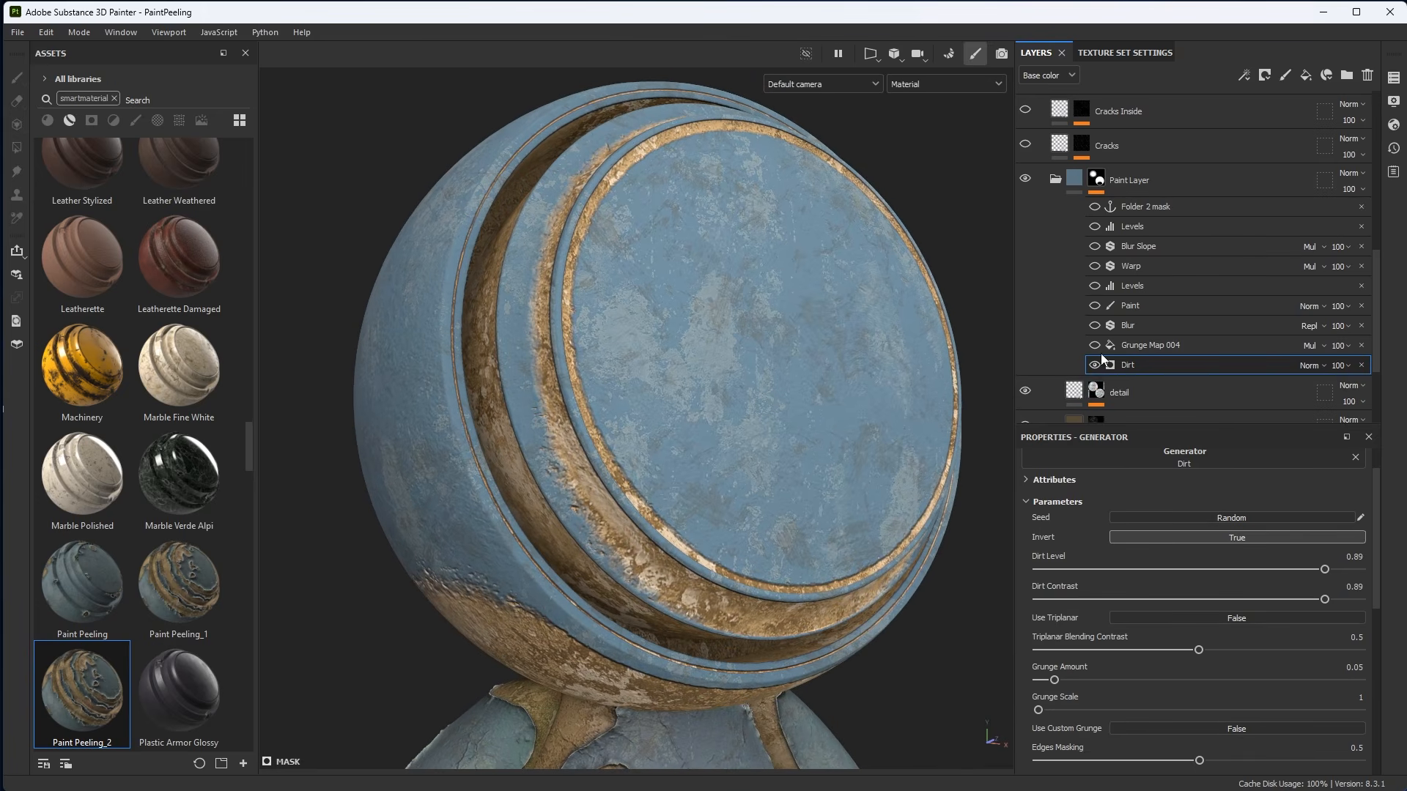
pyautogui.click(1132, 346)
pyautogui.click(1240, 75)
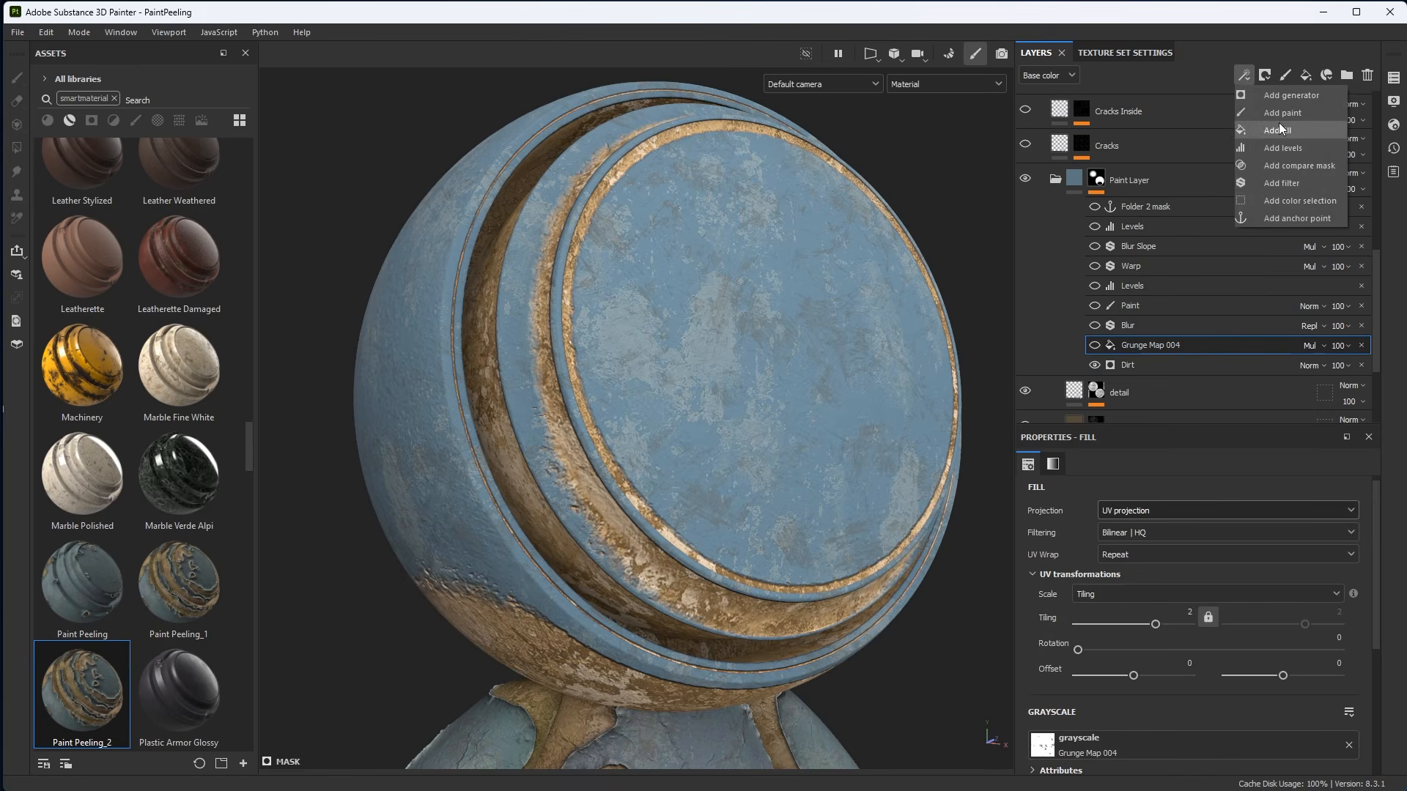
pyautogui.click(1143, 344)
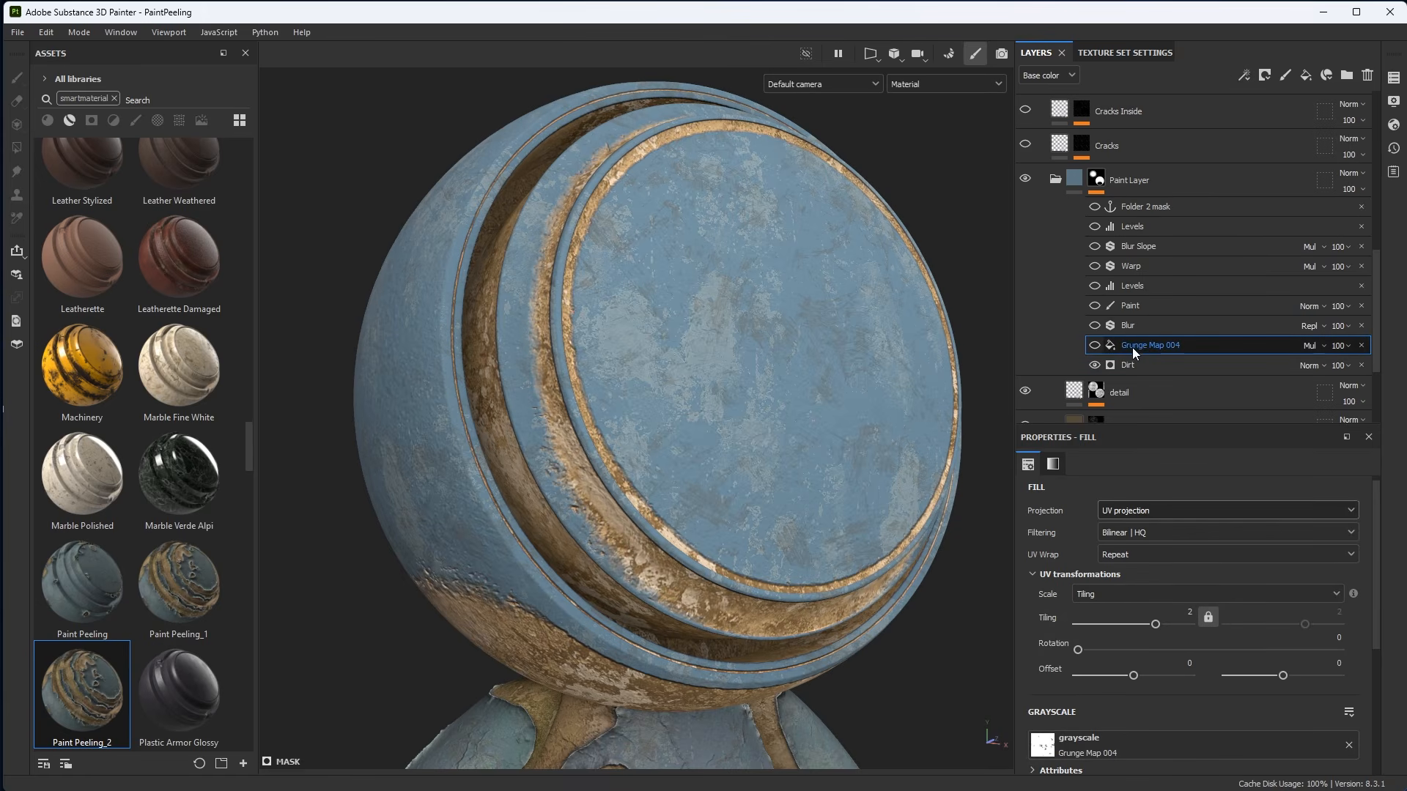
pyautogui.click(1095, 345)
pyautogui.keyDown('alt'); pyautogui.moveTo(788, 436); pyautogui.dragTo(741, 404, button='middle'); pyautogui.keyUp('alt')
pyautogui.scroll(-1, 741, 404)
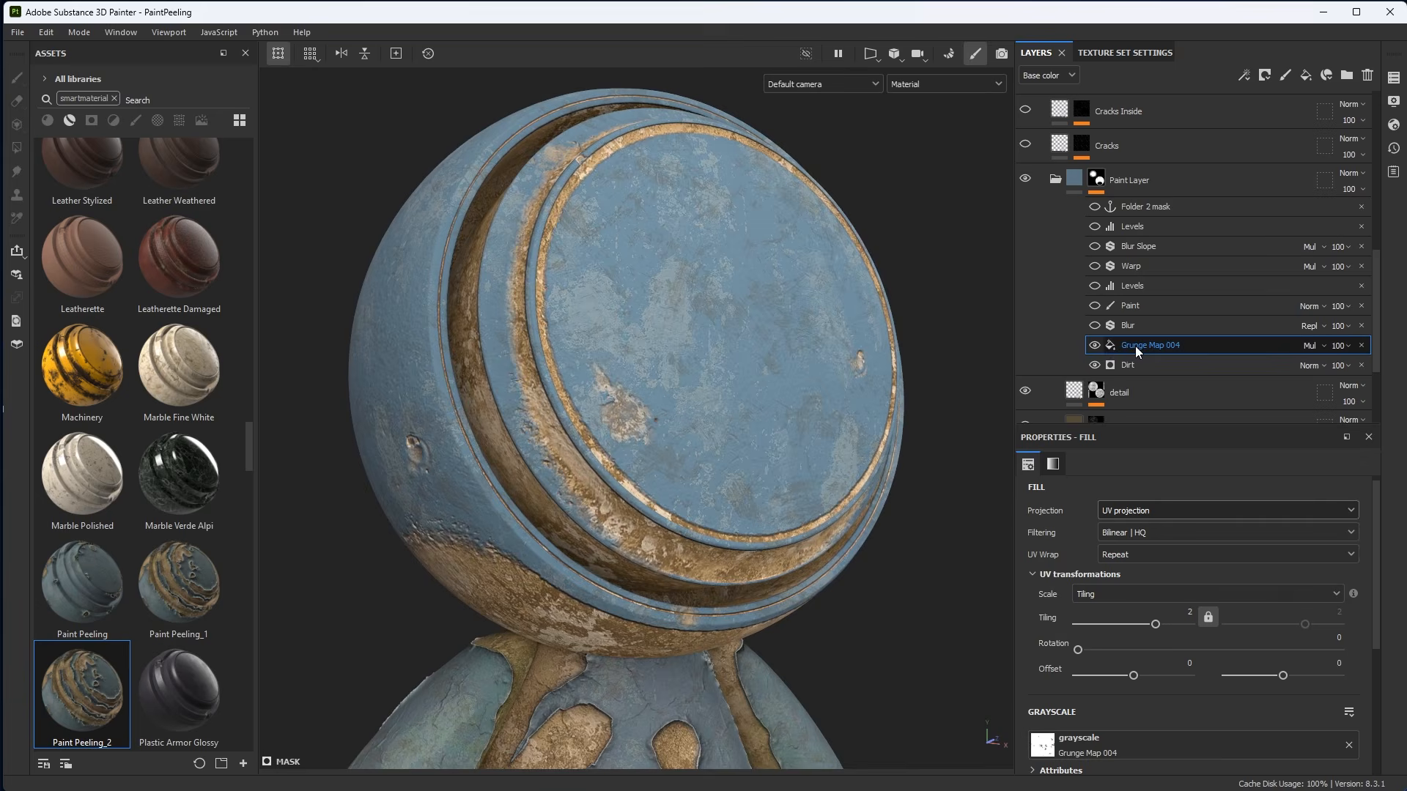
pyautogui.click(1304, 345)
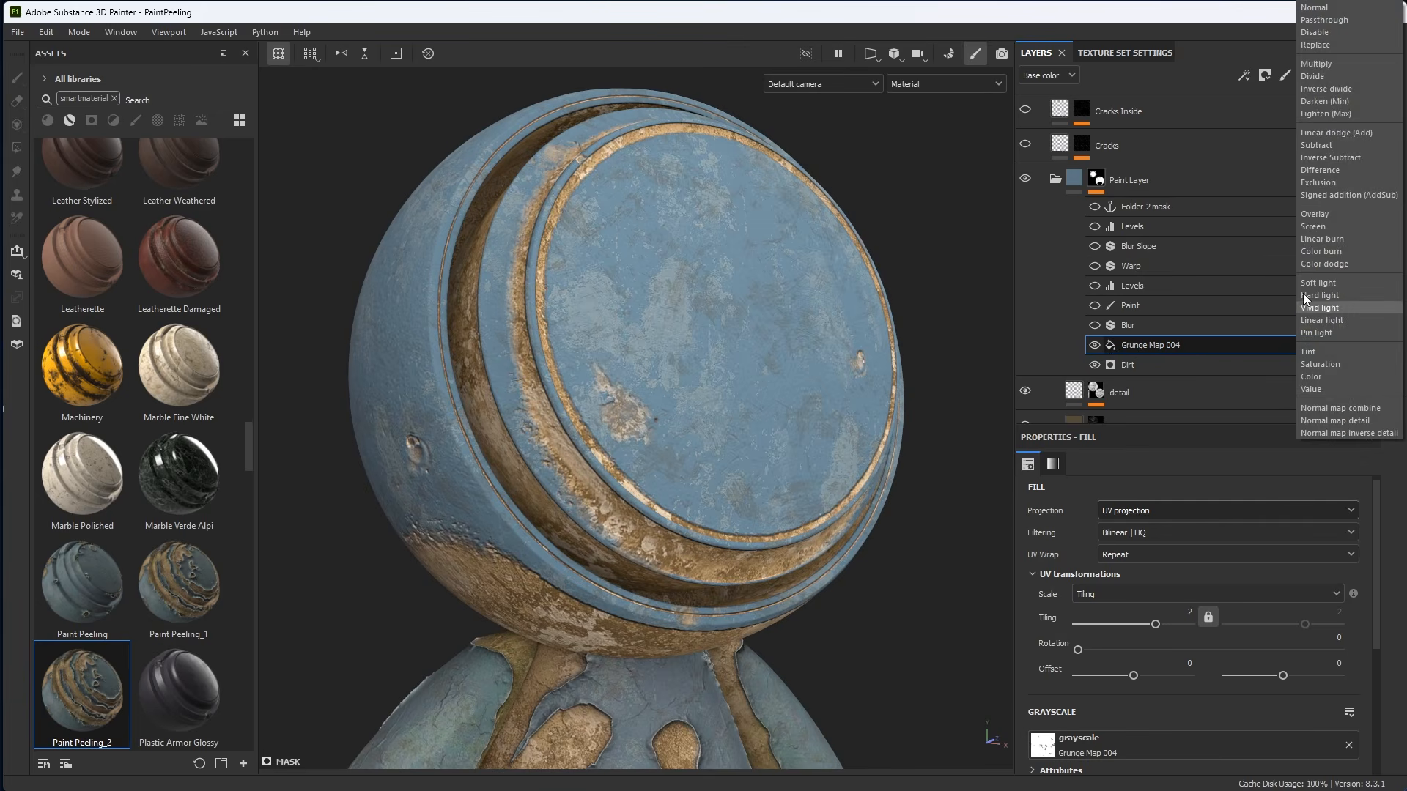
pyautogui.click(1323, 8)
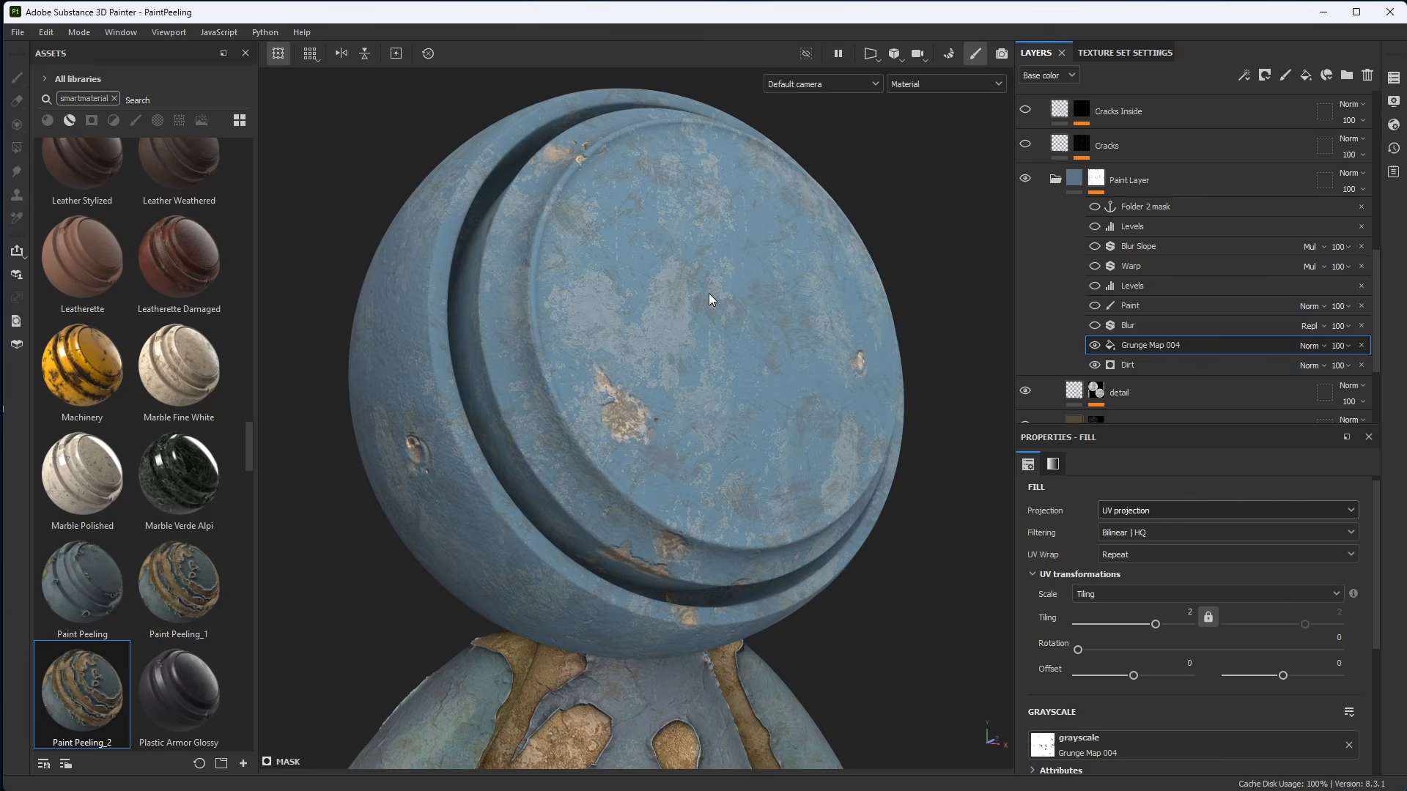
# Set the Grunge Map 004 fill's blend mode in the Paint Layer mask to Multiply.
pyautogui.click(1095, 347)
pyautogui.click(1094, 346)
pyautogui.click(1308, 347)
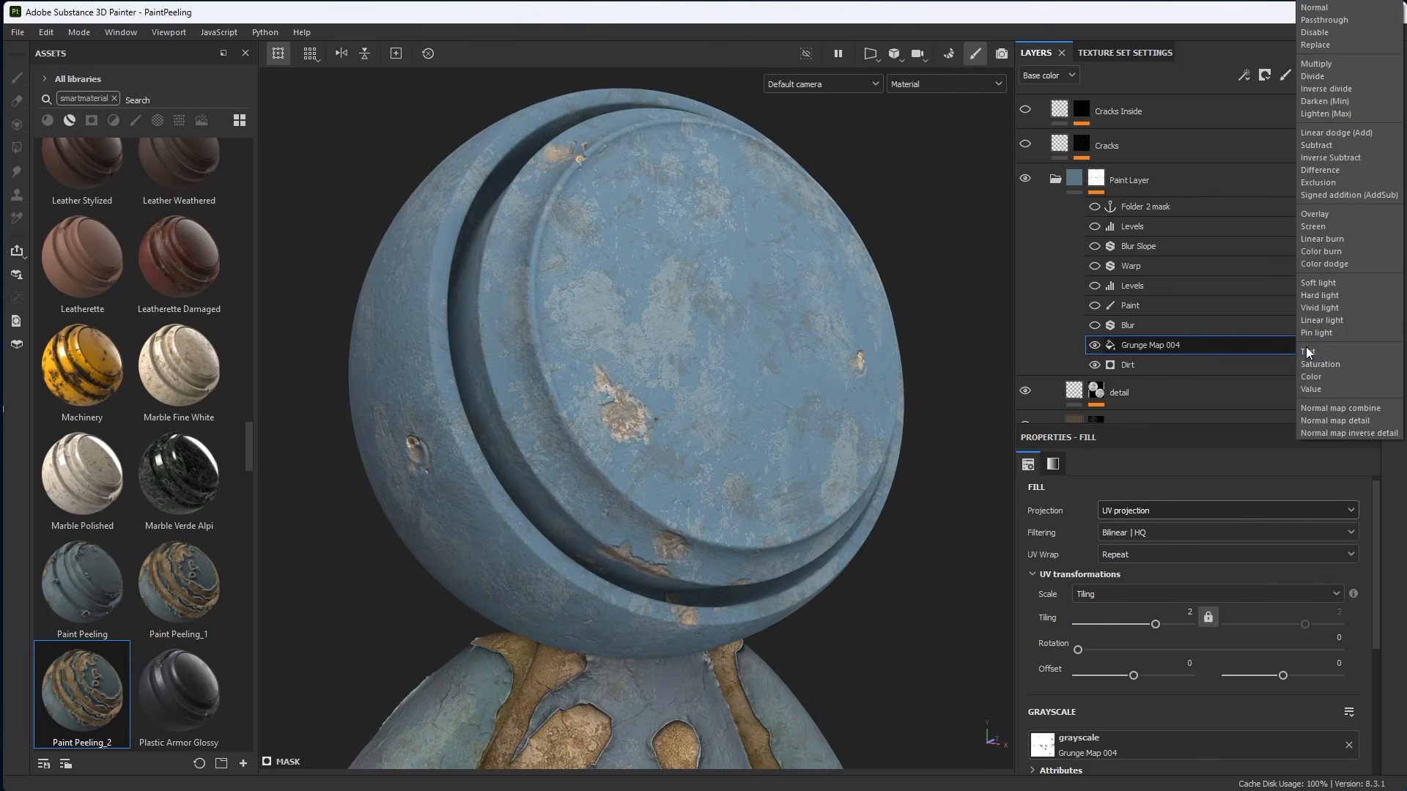
pyautogui.click(1312, 64)
pyautogui.keyDown('alt'); pyautogui.moveTo(596, 478); pyautogui.dragTo(650, 400); pyautogui.keyUp('alt')
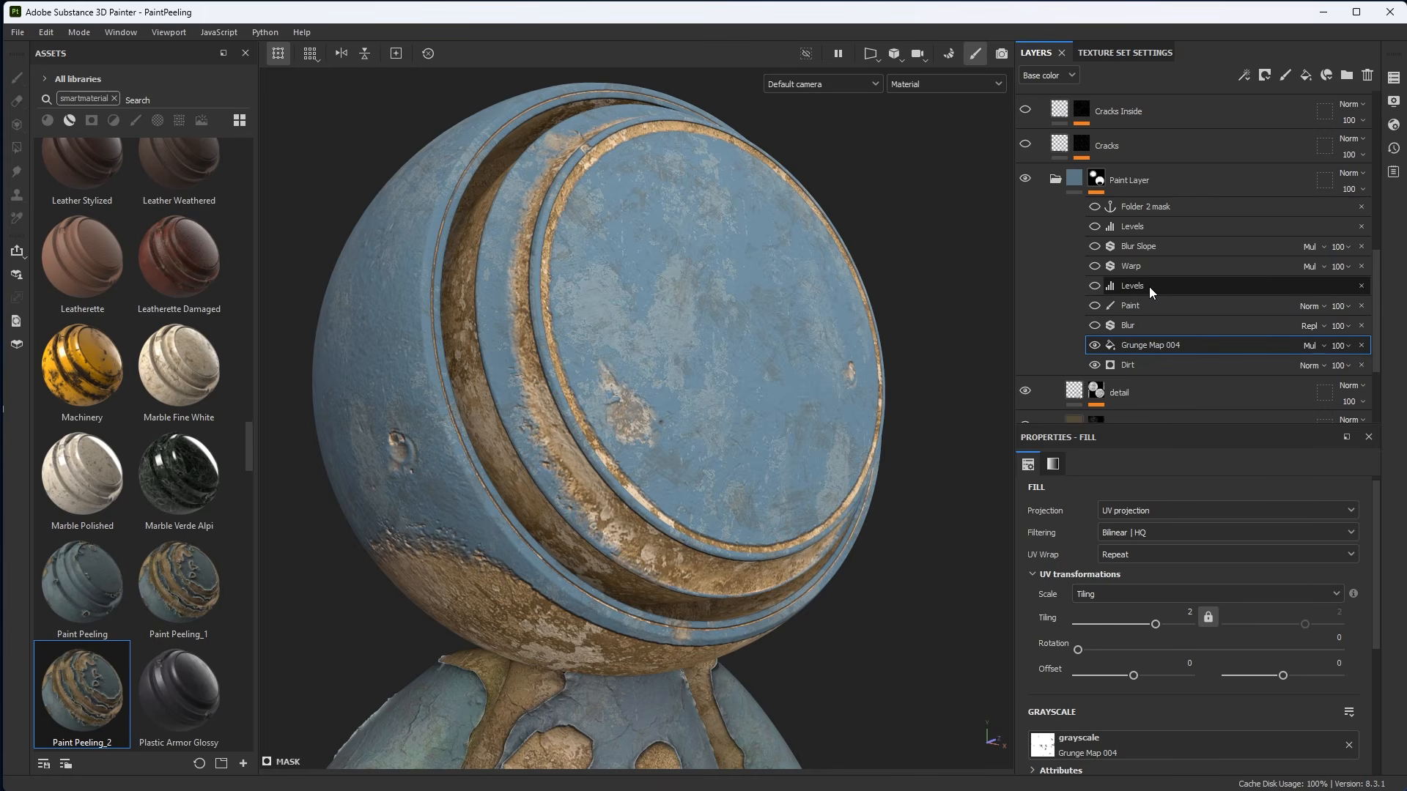
pyautogui.moveTo(1099, 182)
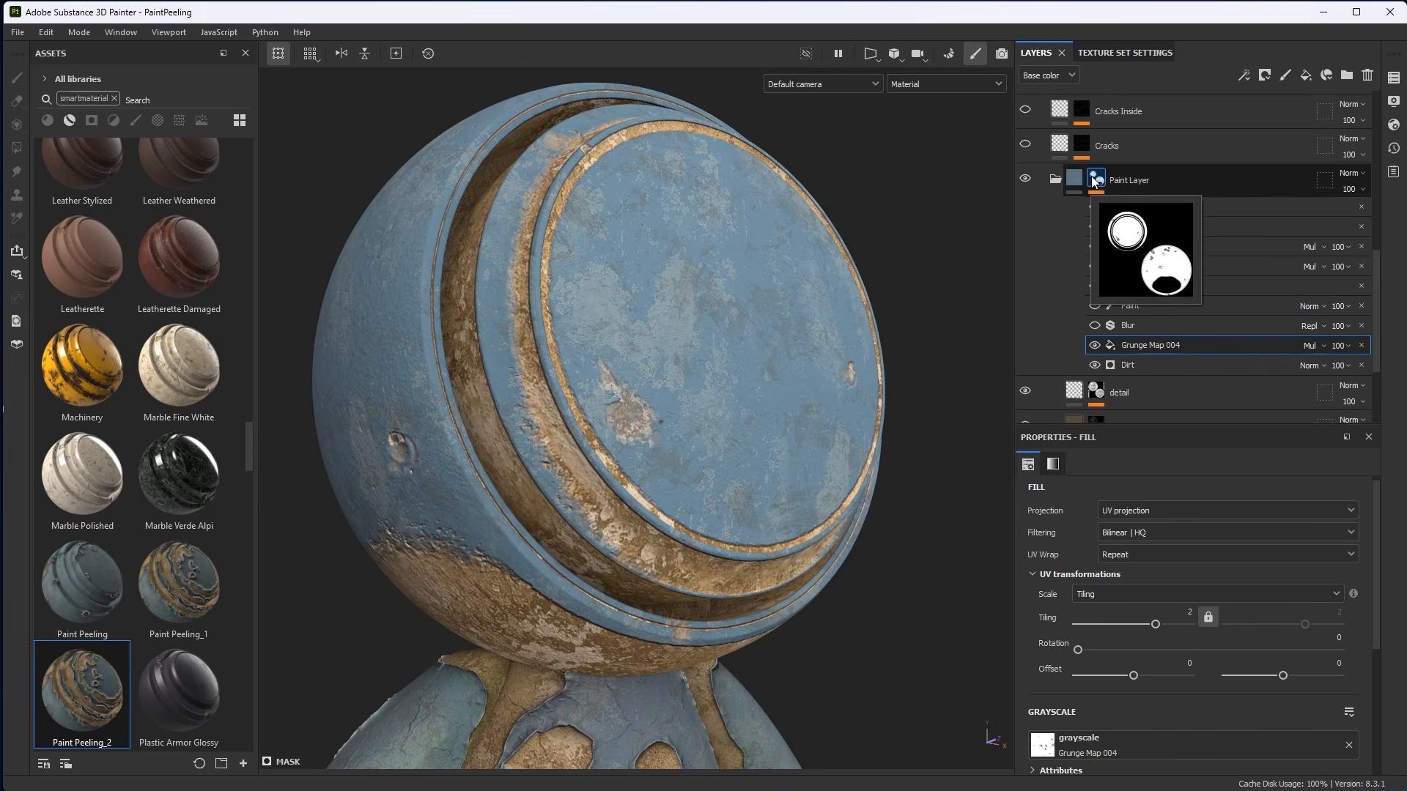
pyautogui.rightClick(1095, 182)
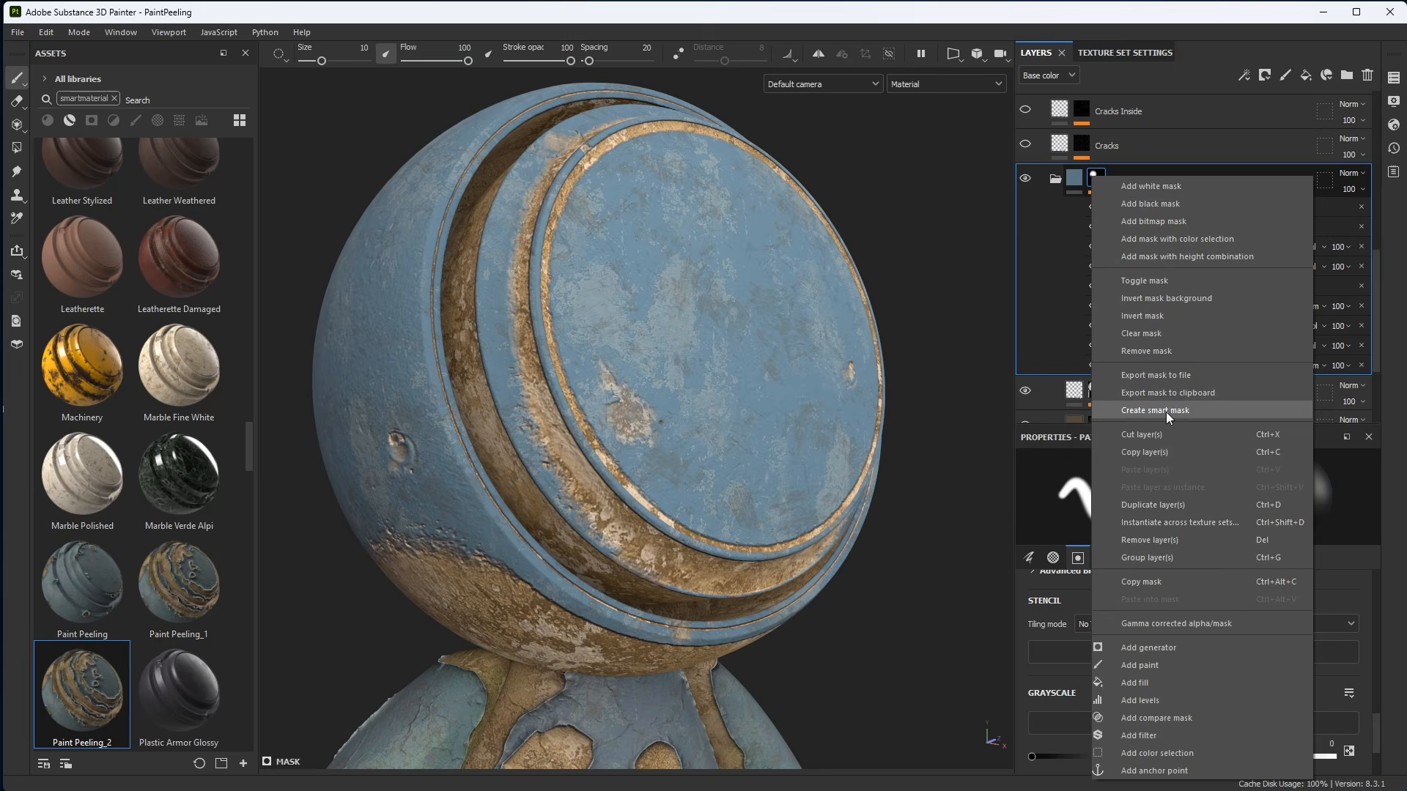
pyautogui.click(1171, 151)
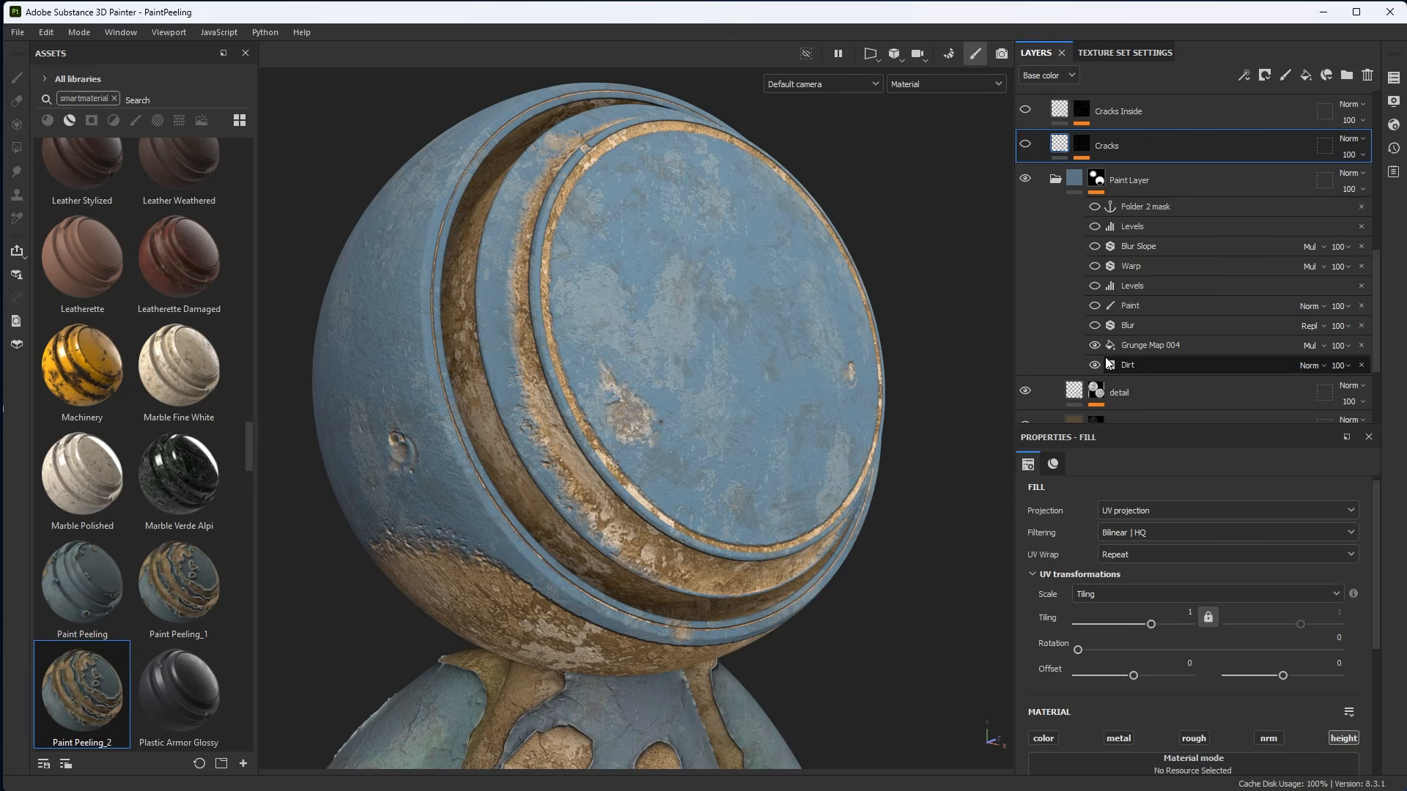
# Enable the Blur filter in the Paint Layer mask and set its Blur Intensity to about 0.96.
pyautogui.moveTo(1100, 183)
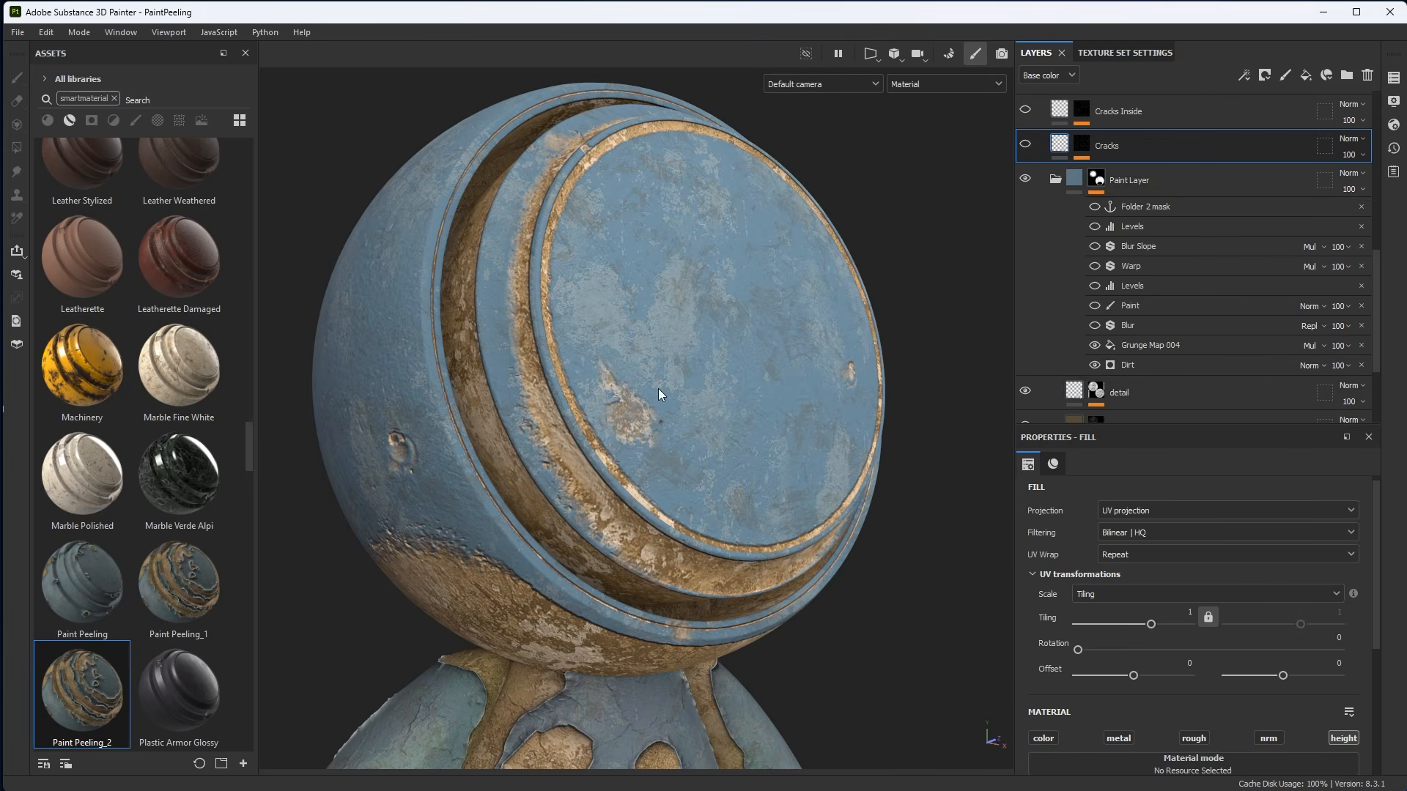
pyautogui.keyDown('alt'); pyautogui.moveTo(658, 388); pyautogui.dragTo(740, 415); pyautogui.keyUp('alt')
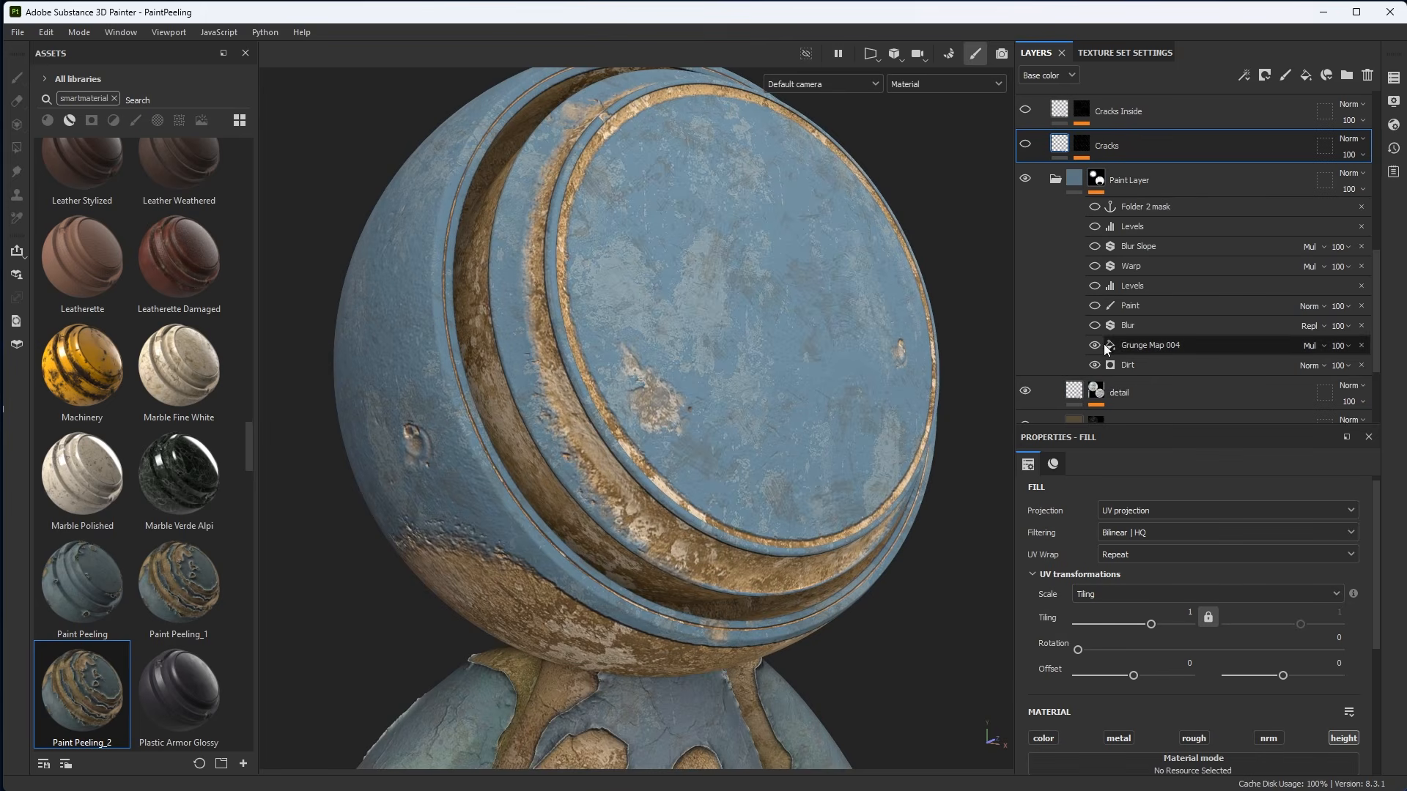
pyautogui.click(1093, 326)
pyautogui.keyDown('alt'); pyautogui.moveTo(659, 451); pyautogui.dragTo(718, 457); pyautogui.keyUp('alt')
pyautogui.click(1124, 324)
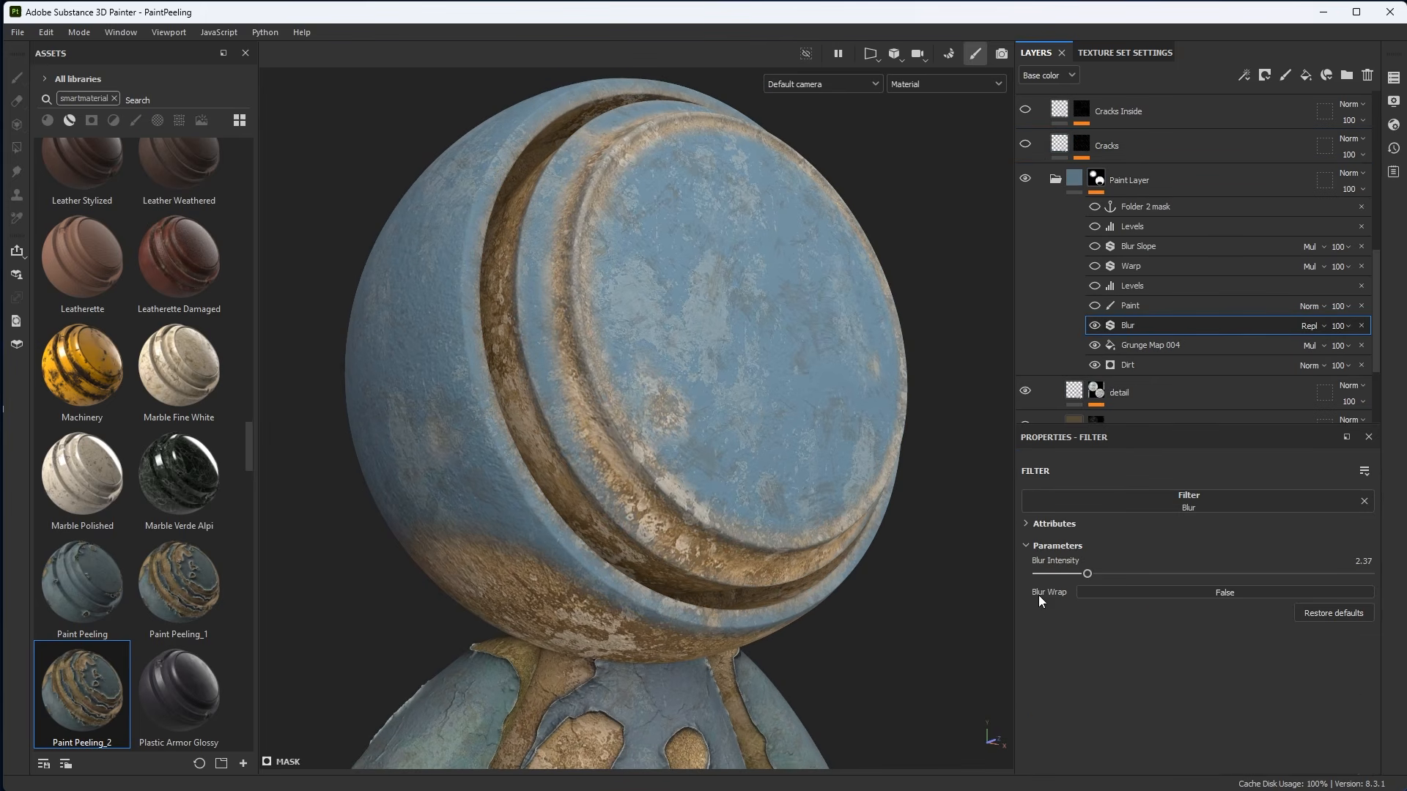
pyautogui.moveTo(1082, 576); pyautogui.dragTo(1058, 573)
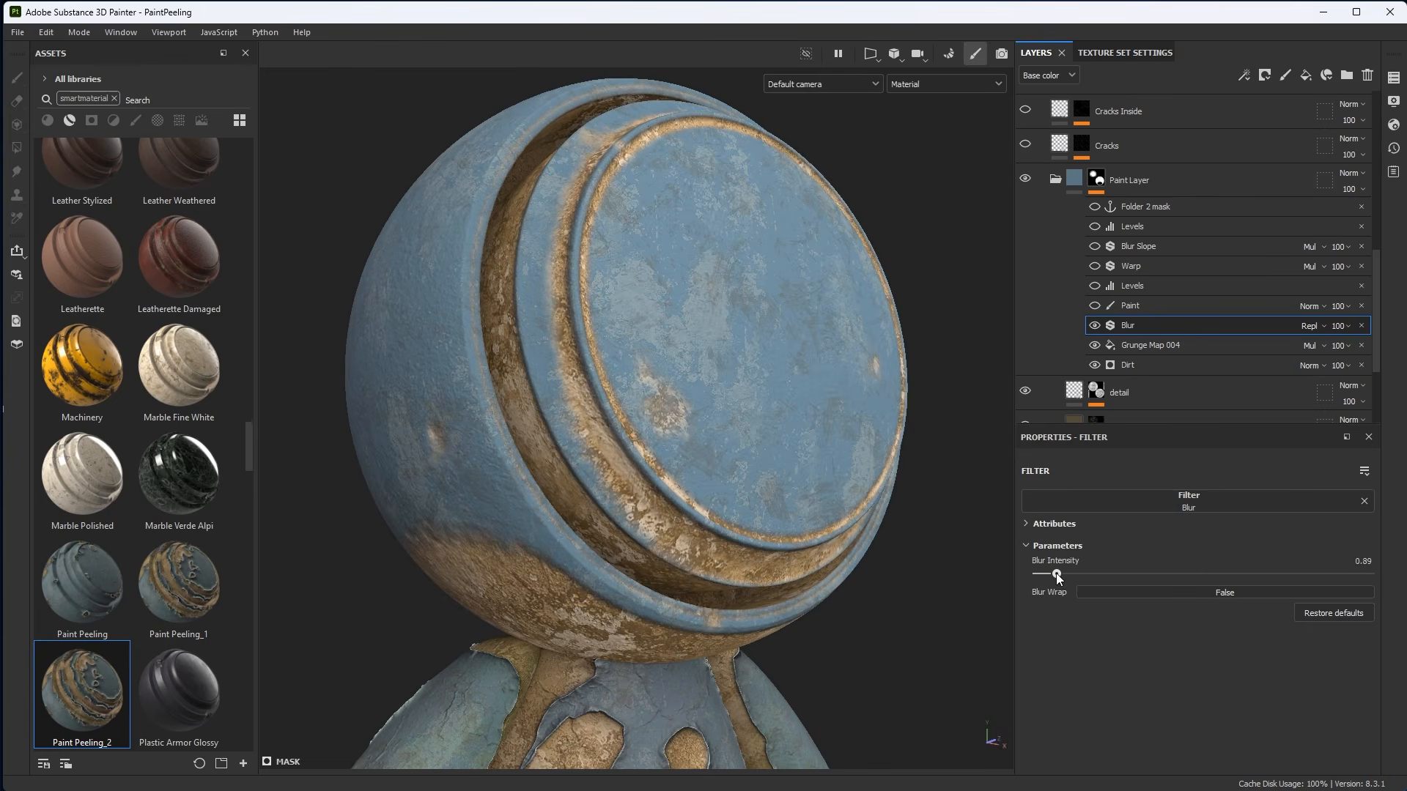
pyautogui.keyDown('alt'); pyautogui.moveTo(660, 447); pyautogui.dragTo(767, 517); pyautogui.keyUp('alt')
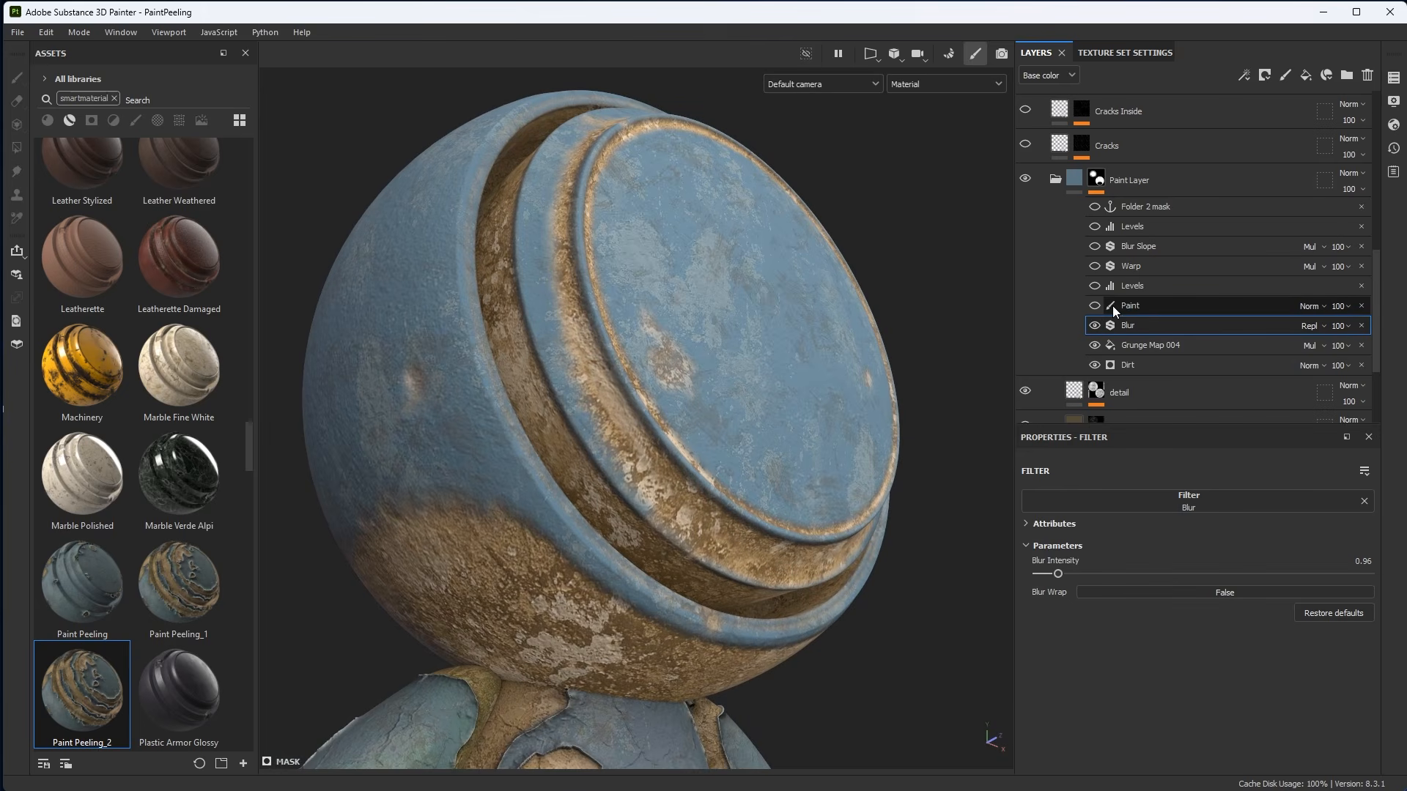
# Enable the Levels adjustment directly above Paint in the Paint Layer mask.
pyautogui.click(1138, 288)
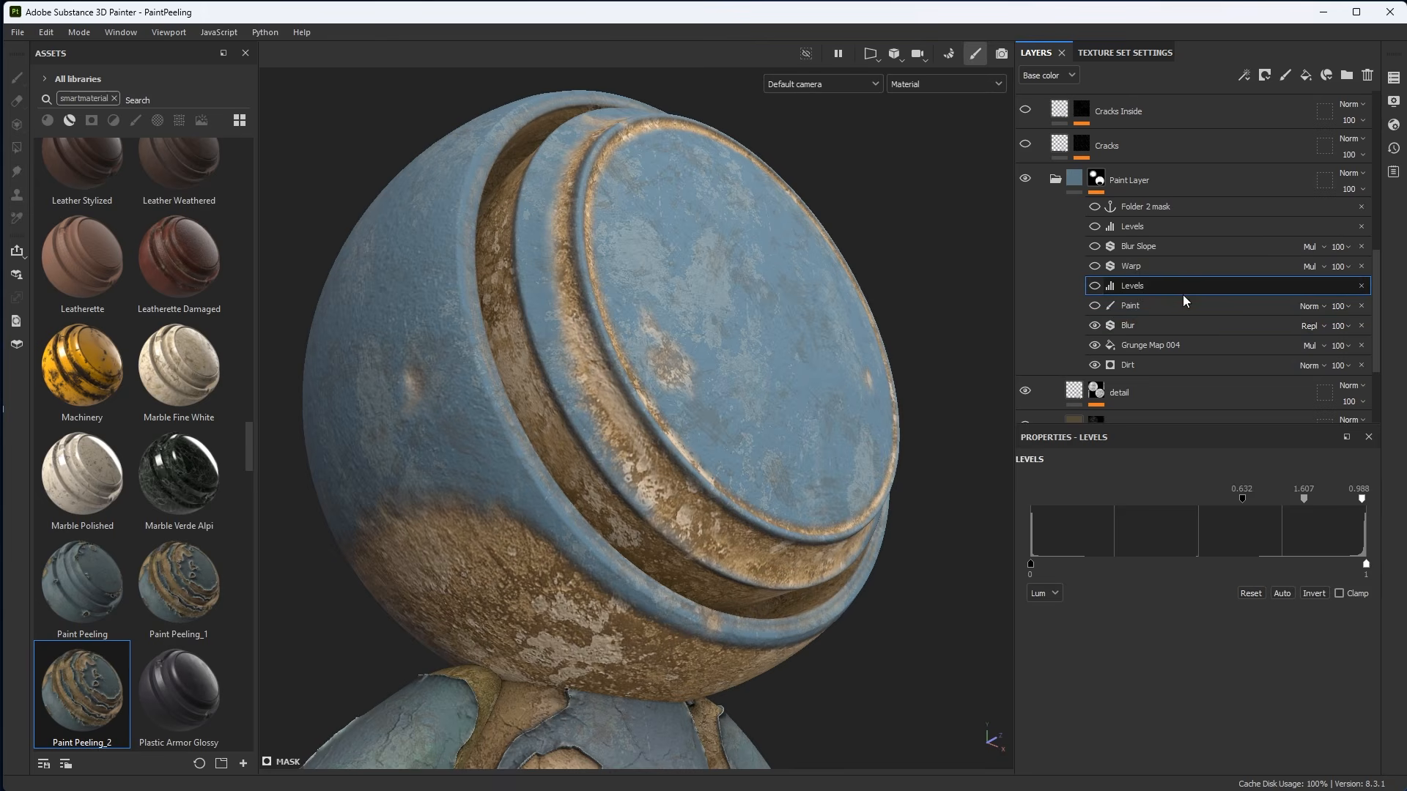
pyautogui.keyDown('alt'); pyautogui.moveTo(732, 400); pyautogui.dragTo(602, 450); pyautogui.keyUp('alt')
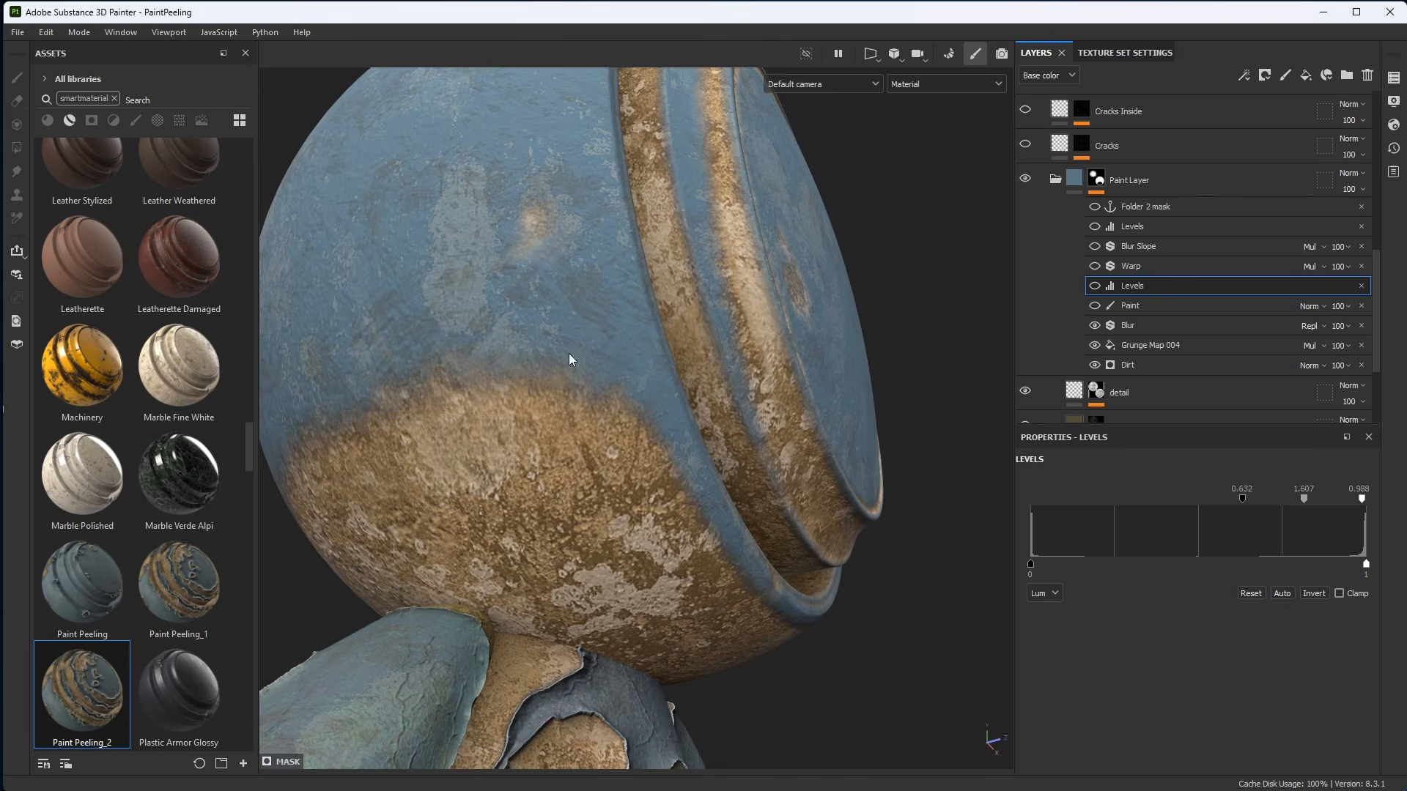
pyautogui.keyDown('alt'); pyautogui.moveTo(615, 400); pyautogui.dragTo(571, 411); pyautogui.keyUp('alt')
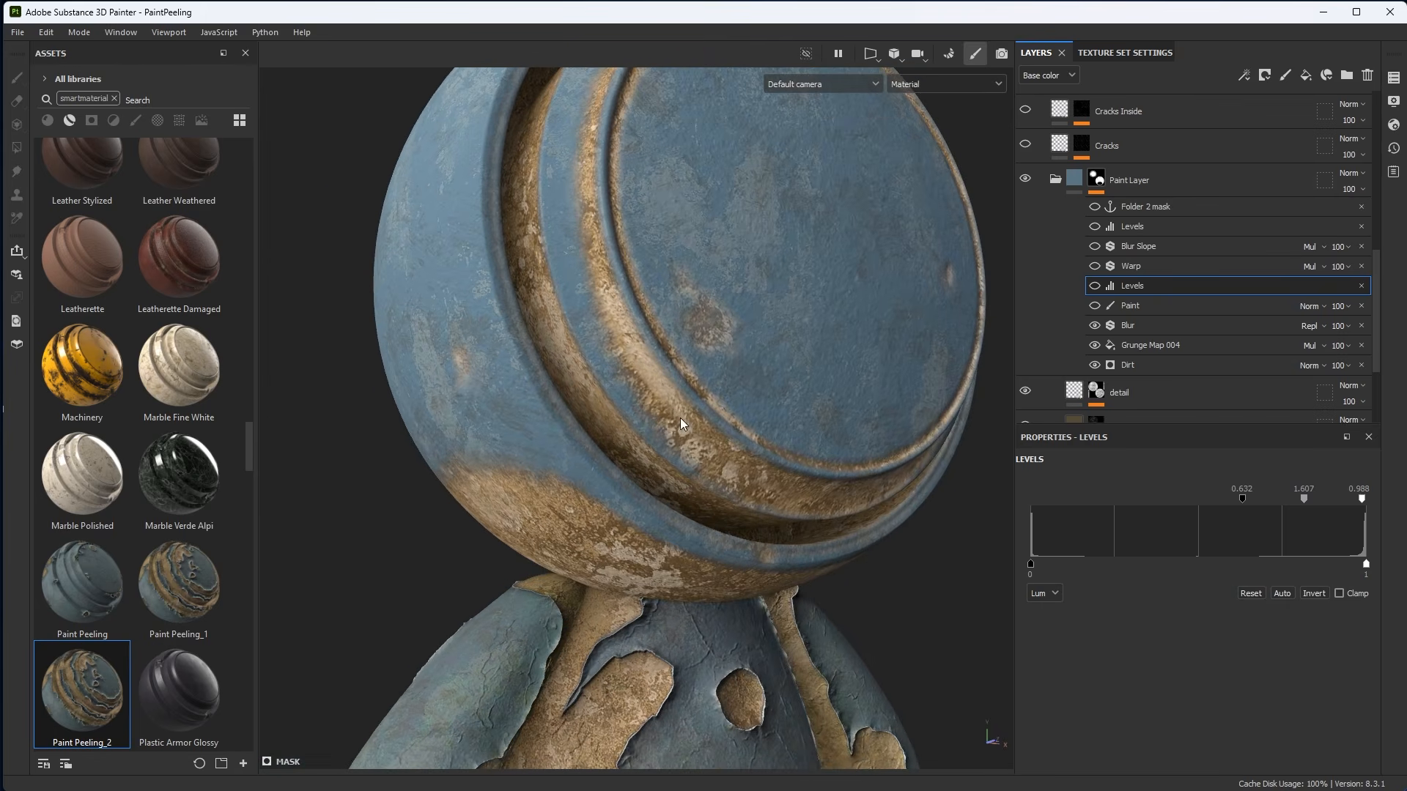
pyautogui.rightClick(684, 422)
pyautogui.moveTo(700, 329)
pyautogui.keyDown('alt'); pyautogui.mouseDown()
pyautogui.moveTo(710, 336)
pyautogui.moveTo(682, 327)
pyautogui.mouseUp(); pyautogui.keyUp('alt')
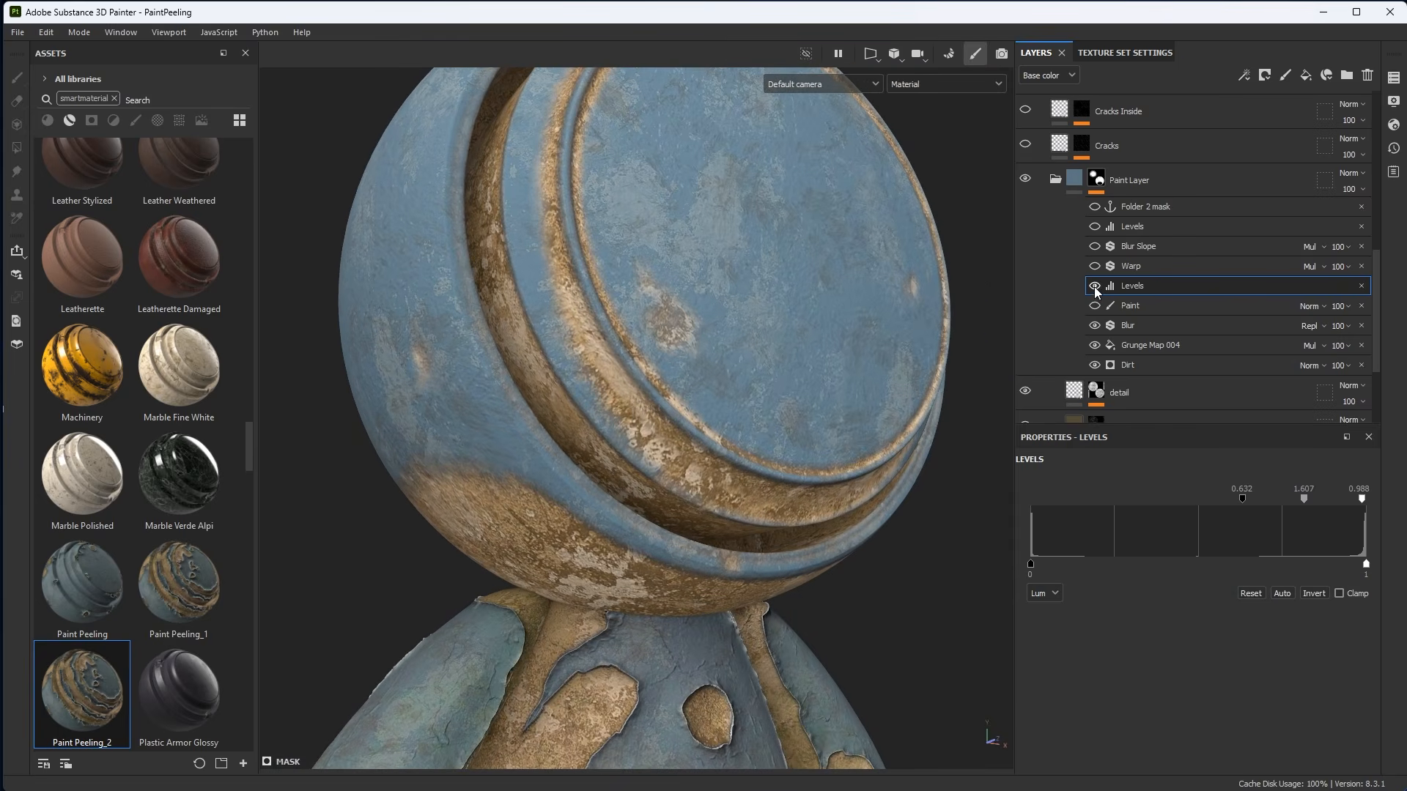
pyautogui.click(1094, 286)
pyautogui.keyDown('alt'); pyautogui.moveTo(700, 410); pyautogui.dragTo(652, 400); pyautogui.keyUp('alt')
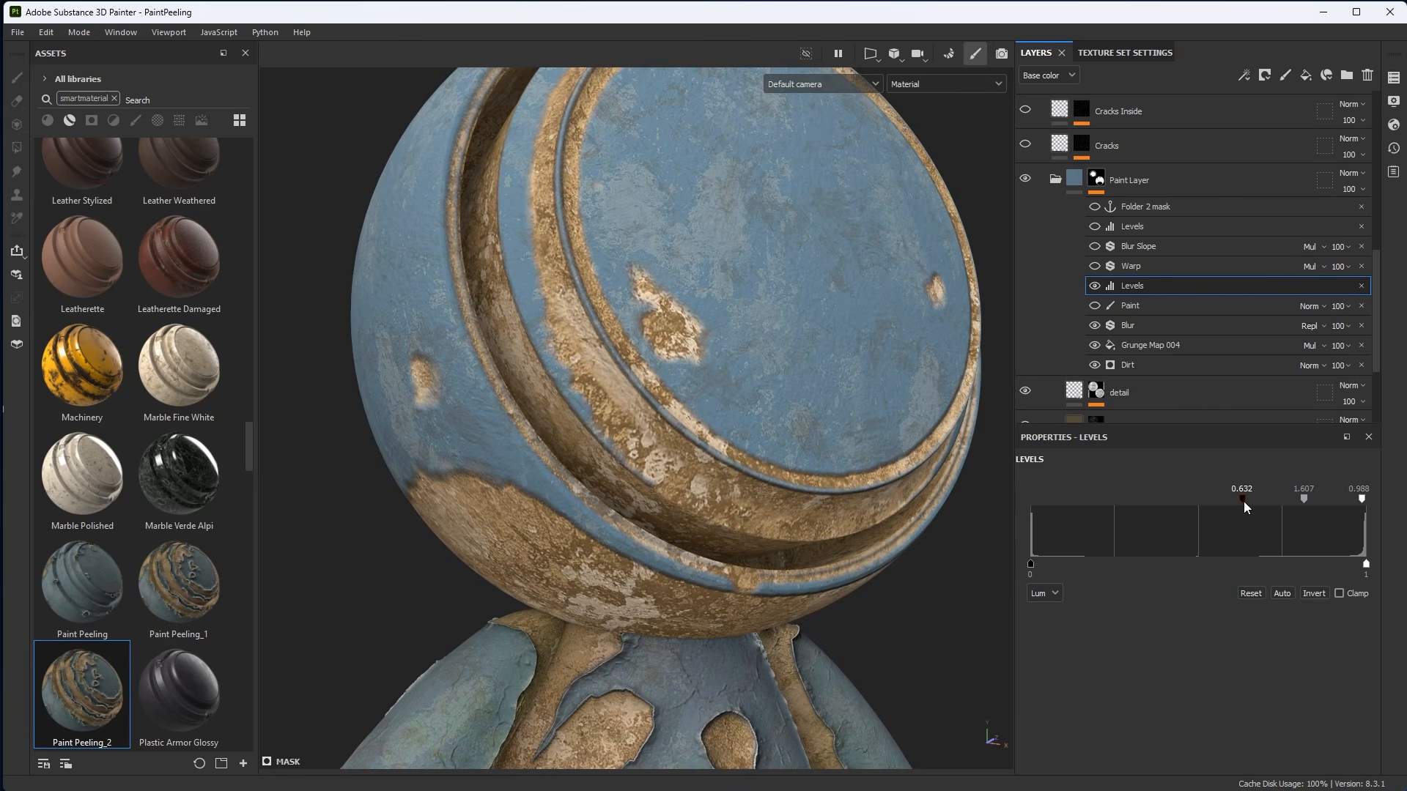
# Move that Levels adjustment's lower input handle to about 0.697.
pyautogui.moveTo(1244, 502)
pyautogui.mouseDown()
pyautogui.moveTo(1229, 503)
pyautogui.moveTo(1265, 508)
pyautogui.mouseUp()
pyautogui.keyDown('alt'); pyautogui.moveTo(759, 366); pyautogui.dragTo(533, 494); pyautogui.keyUp('alt')
pyautogui.click(493, 435)
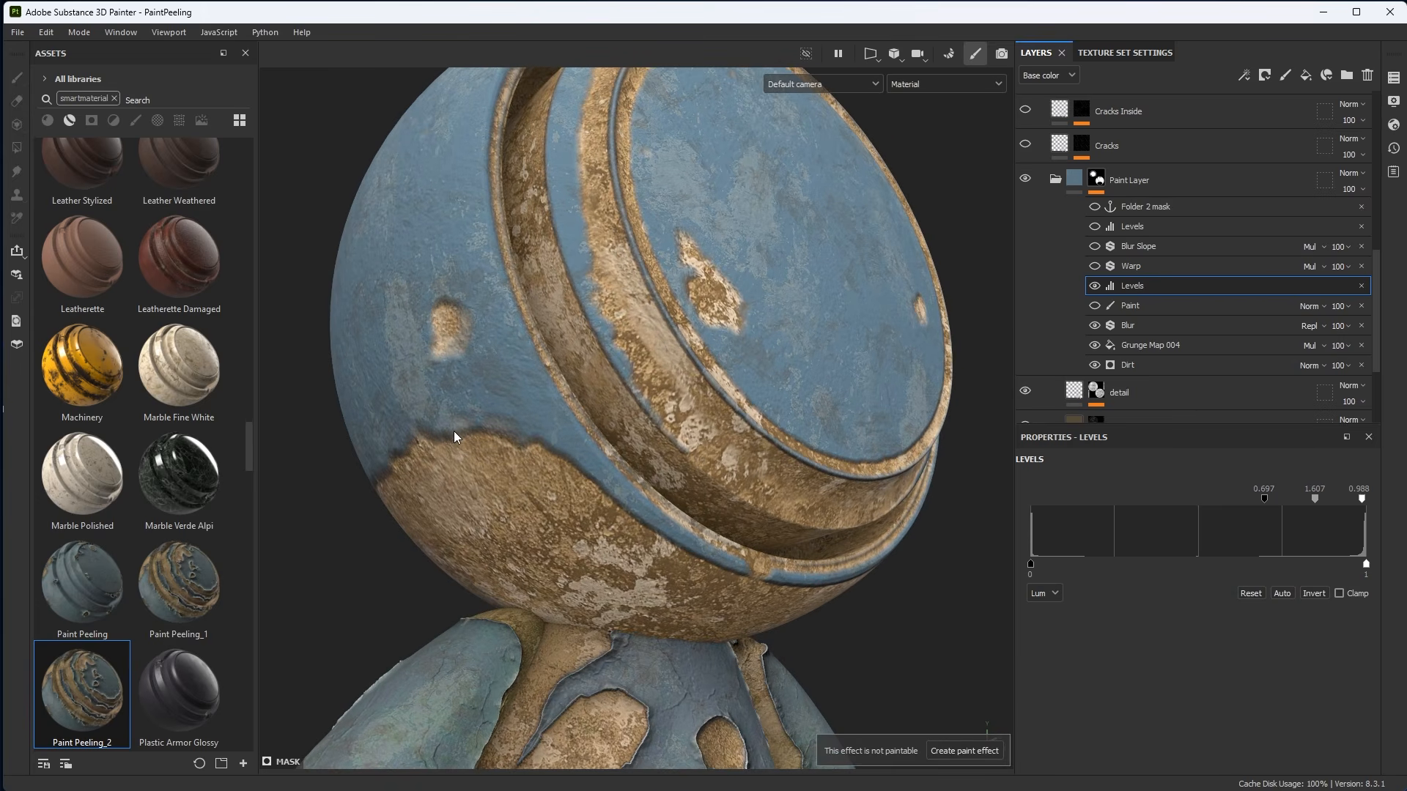
pyautogui.keyDown('alt'); pyautogui.moveTo(630, 452); pyautogui.dragTo(671, 382); pyautogui.keyUp('alt')
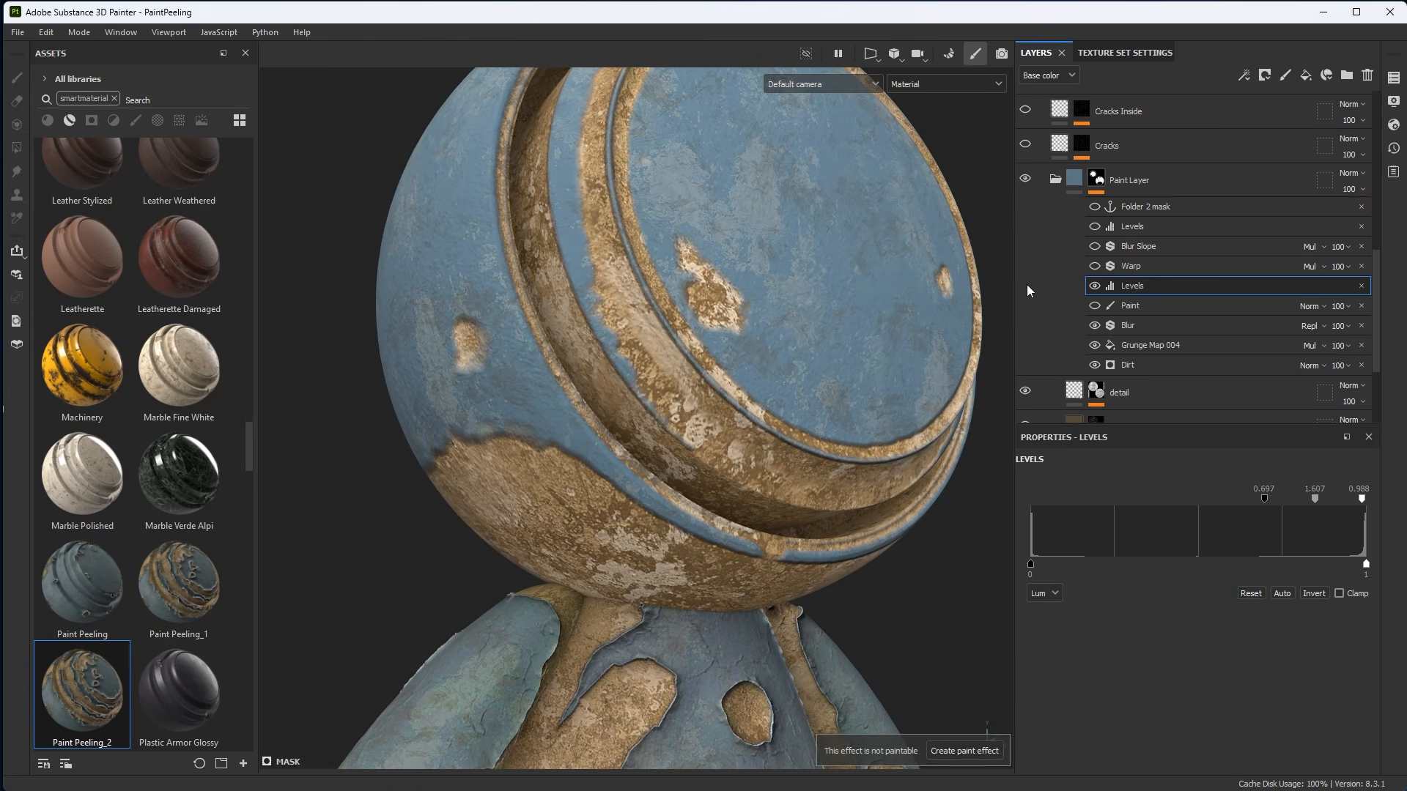
pyautogui.keyDown('alt'); pyautogui.moveTo(982, 300); pyautogui.dragTo(802, 409); pyautogui.keyUp('alt')
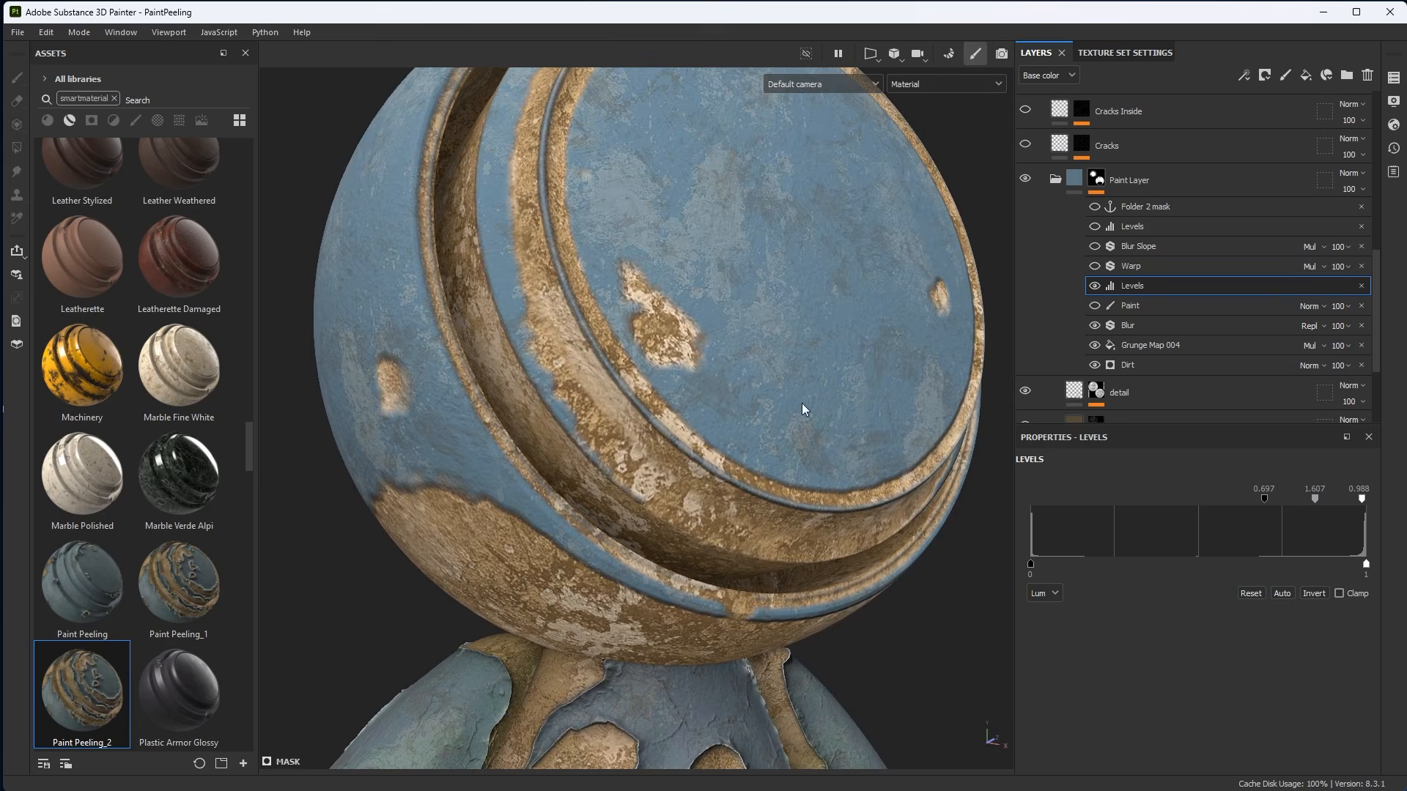
# Enable the Warp filter in the Paint Layer mask, toggling it off and on to compare.
pyautogui.click(1149, 267)
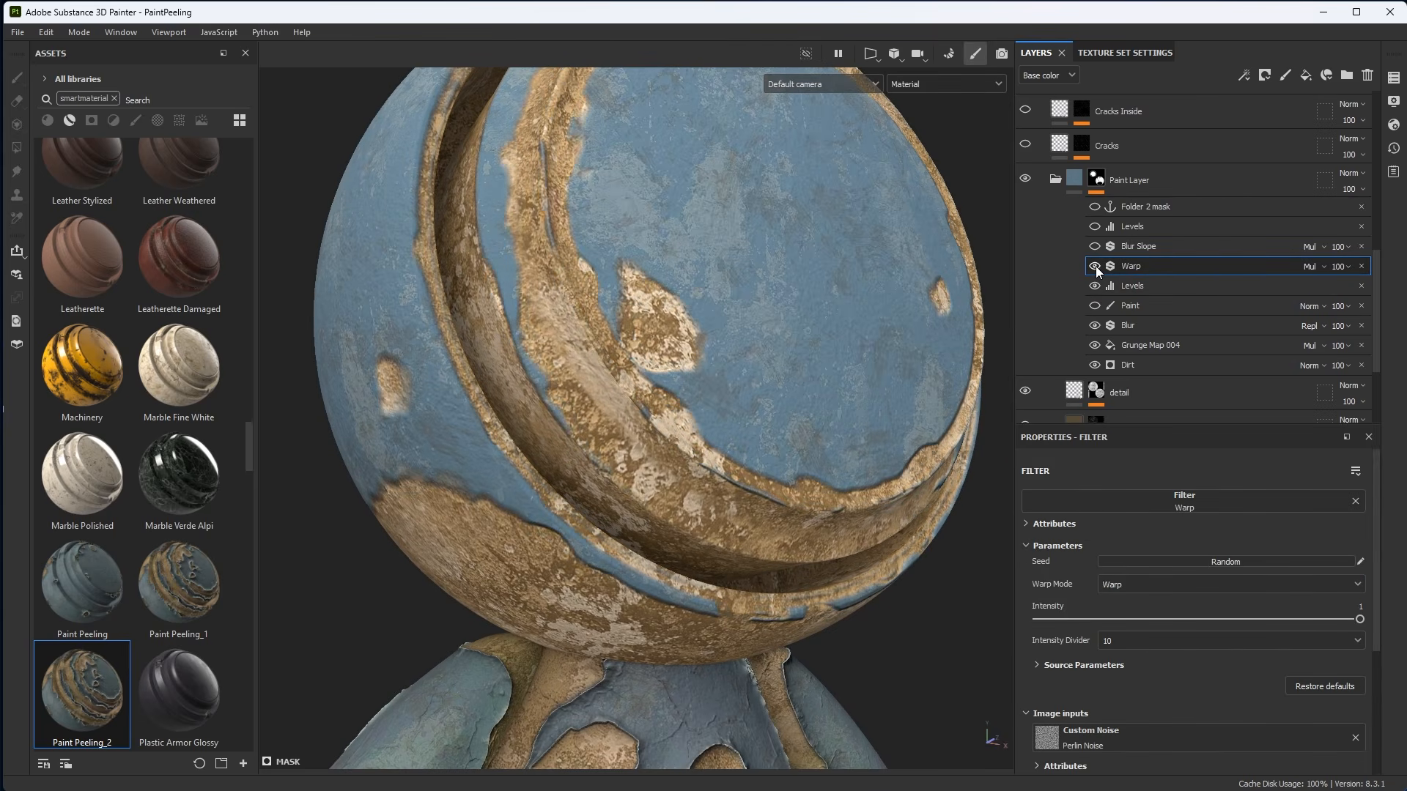
pyautogui.keyDown('alt'); pyautogui.moveTo(909, 343); pyautogui.dragTo(833, 349); pyautogui.keyUp('alt')
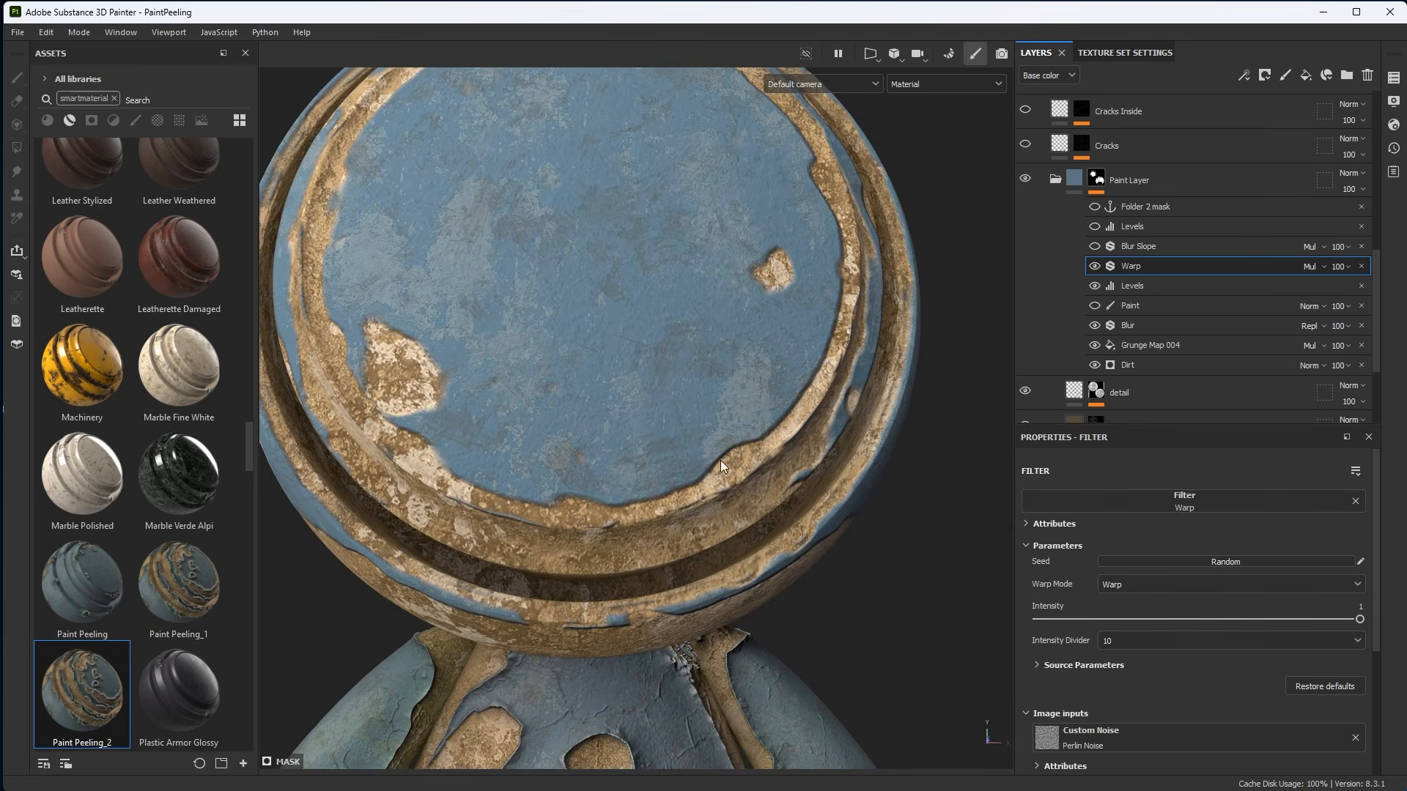
pyautogui.click(1094, 267)
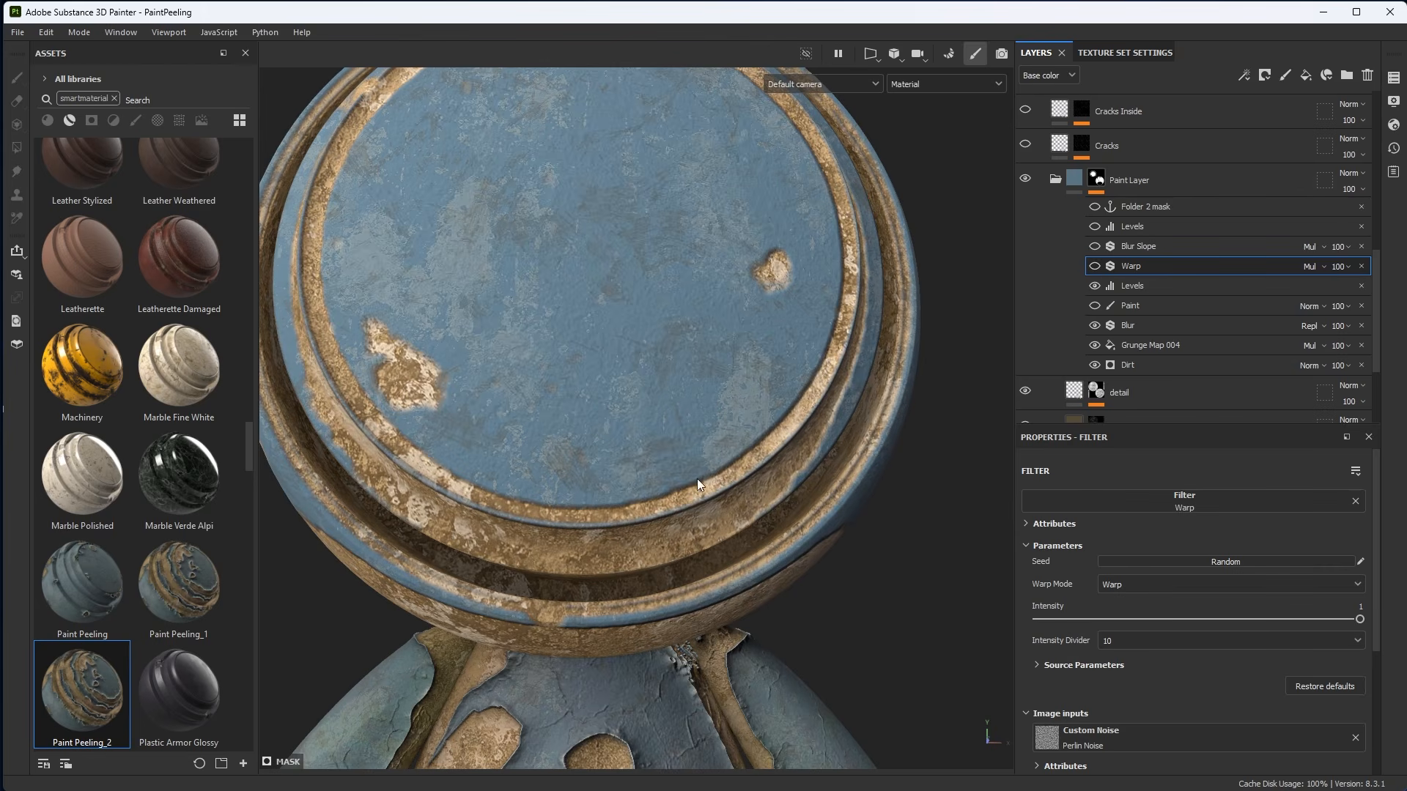
pyautogui.click(1094, 266)
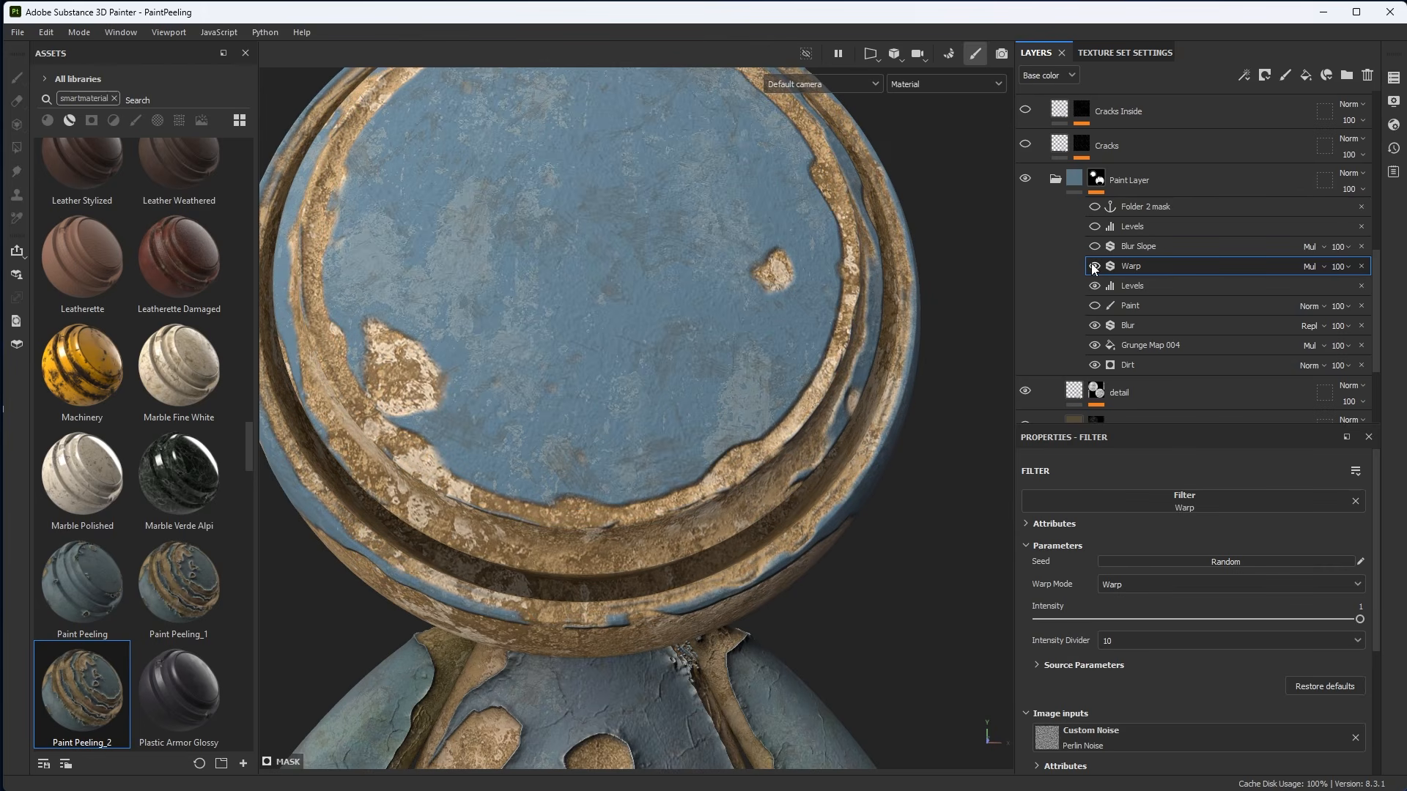
pyautogui.moveTo(630, 389)
pyautogui.keyDown('alt'); pyautogui.mouseDown()
pyautogui.moveTo(727, 301)
pyautogui.moveTo(772, 376)
pyautogui.moveTo(935, 327)
pyautogui.mouseUp(); pyautogui.keyUp('alt')
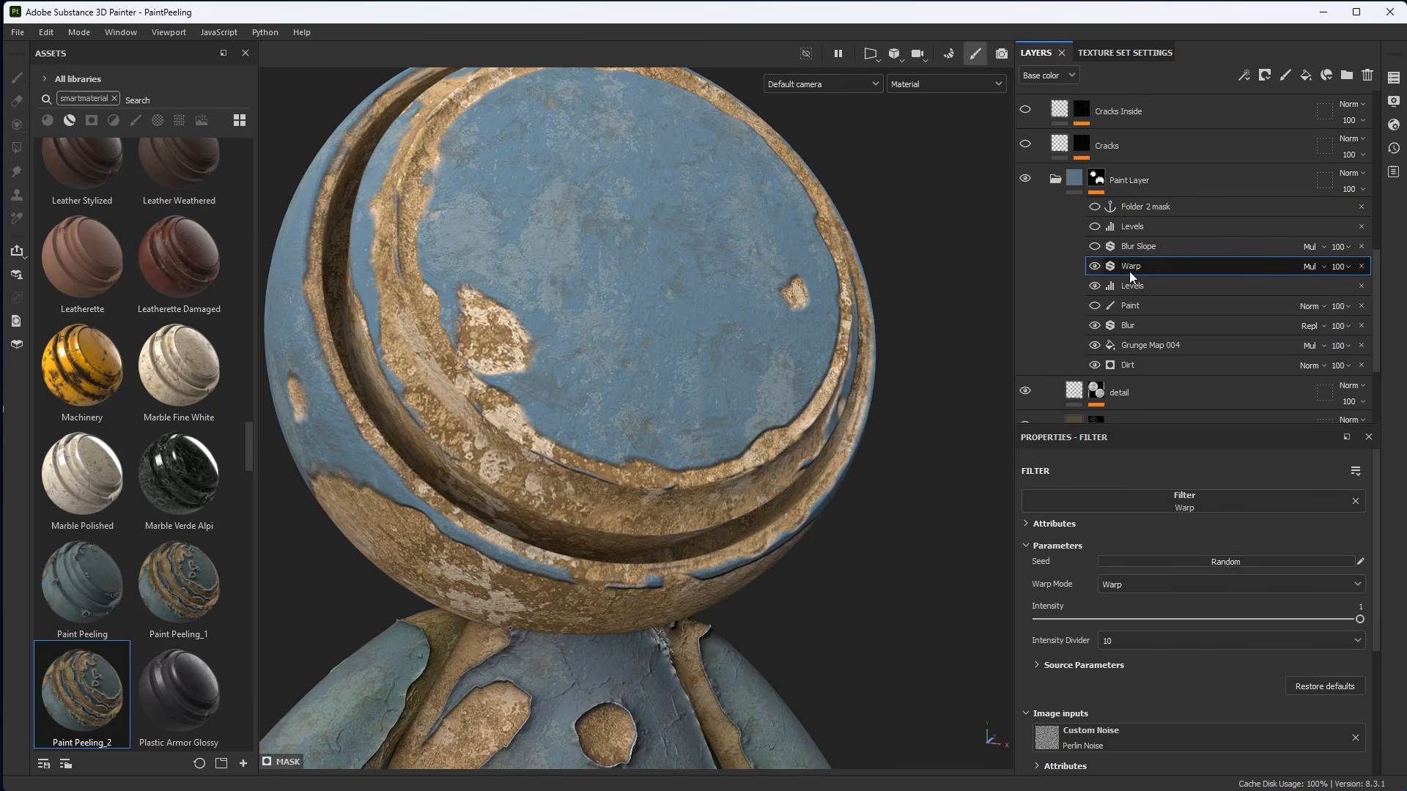
# Try the Normal blend mode on the Warp filter, then restore Multiply.
pyautogui.click(1310, 267)
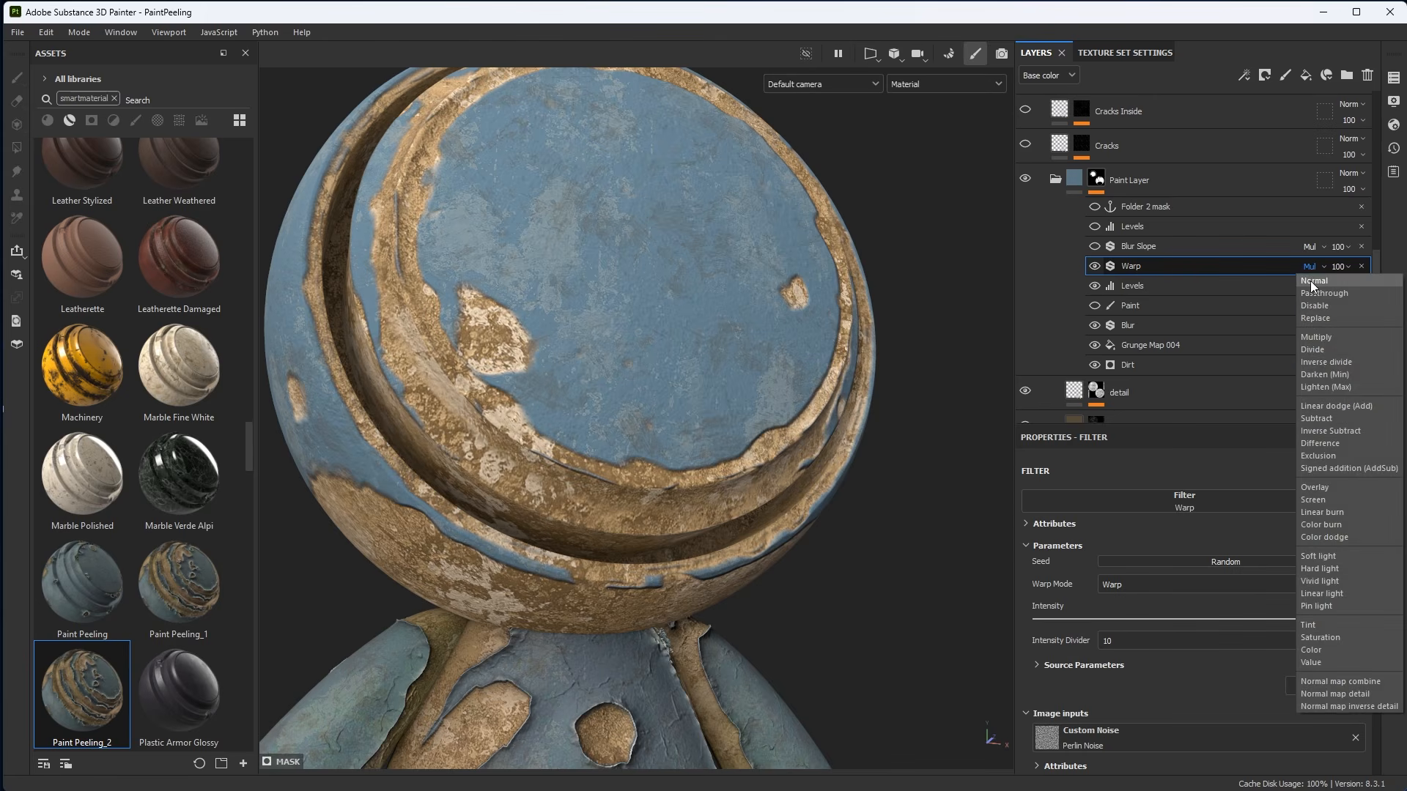
pyautogui.click(1311, 280)
pyautogui.keyDown('alt'); pyautogui.moveTo(858, 315); pyautogui.dragTo(814, 450); pyautogui.keyUp('alt')
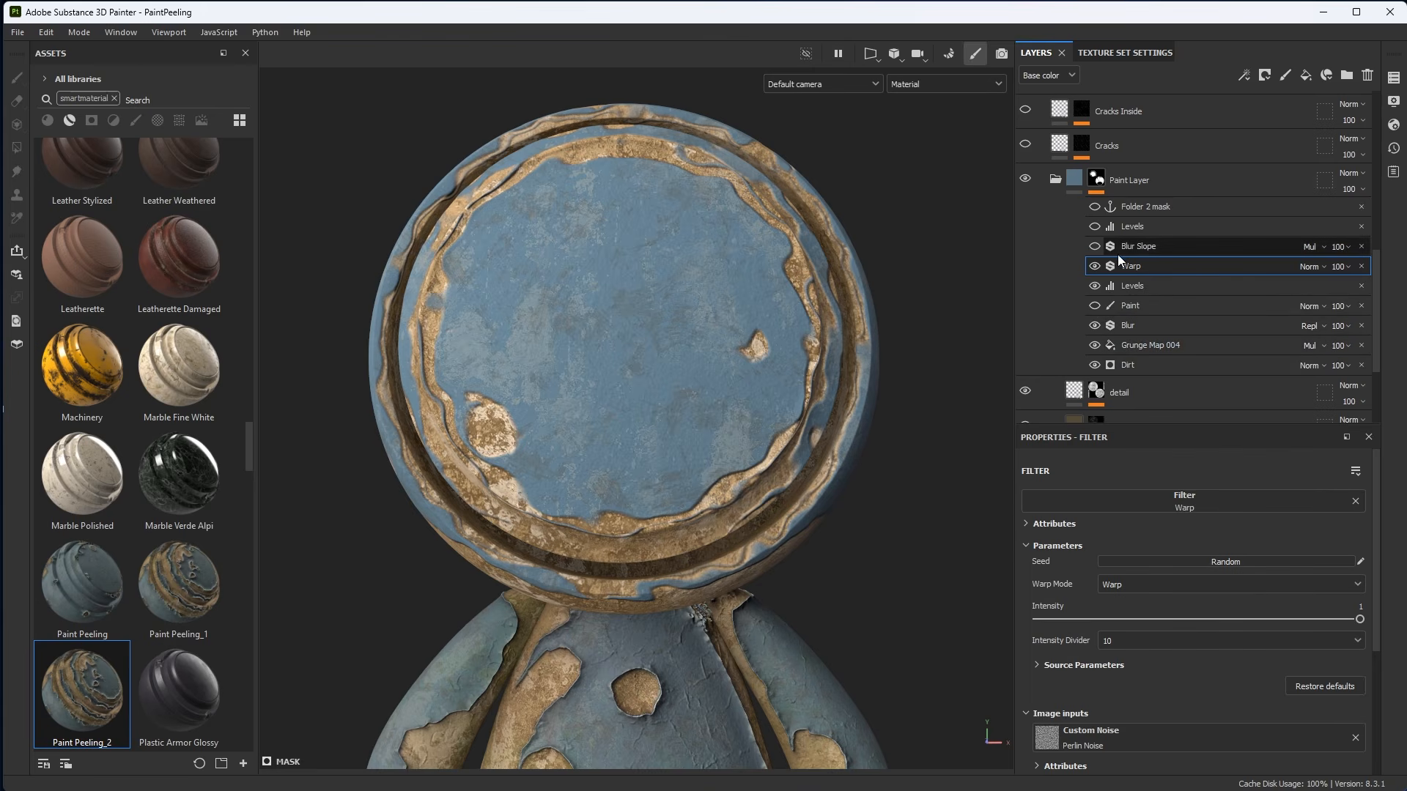
pyautogui.click(1307, 266)
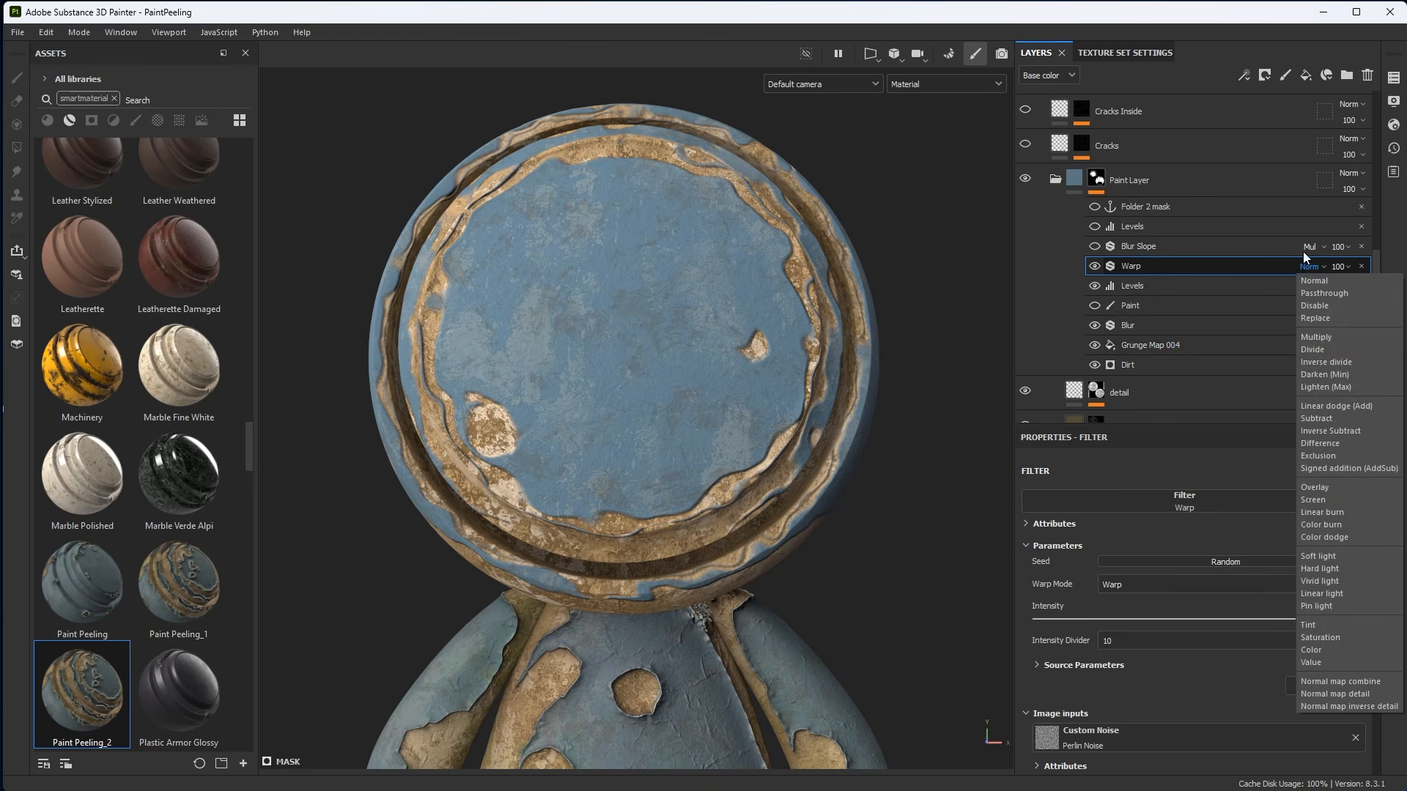
pyautogui.click(1329, 337)
# Review the Warp filter's Warp Mode and Source Parameters, and set its Intensity to 0.975.
pyautogui.scroll(2, 731, 437)
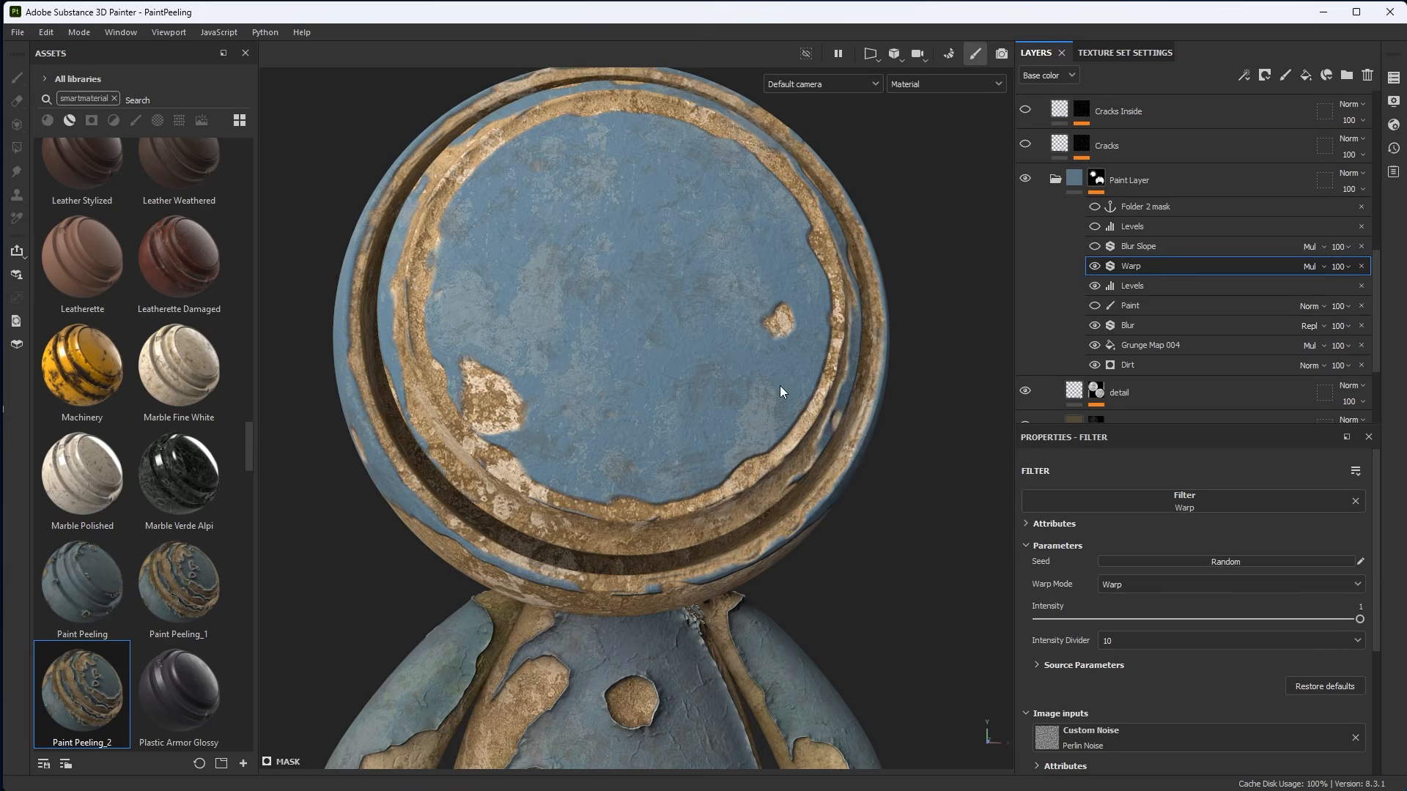
pyautogui.keyDown('alt'); pyautogui.moveTo(779, 386); pyautogui.dragTo(828, 372); pyautogui.keyUp('alt')
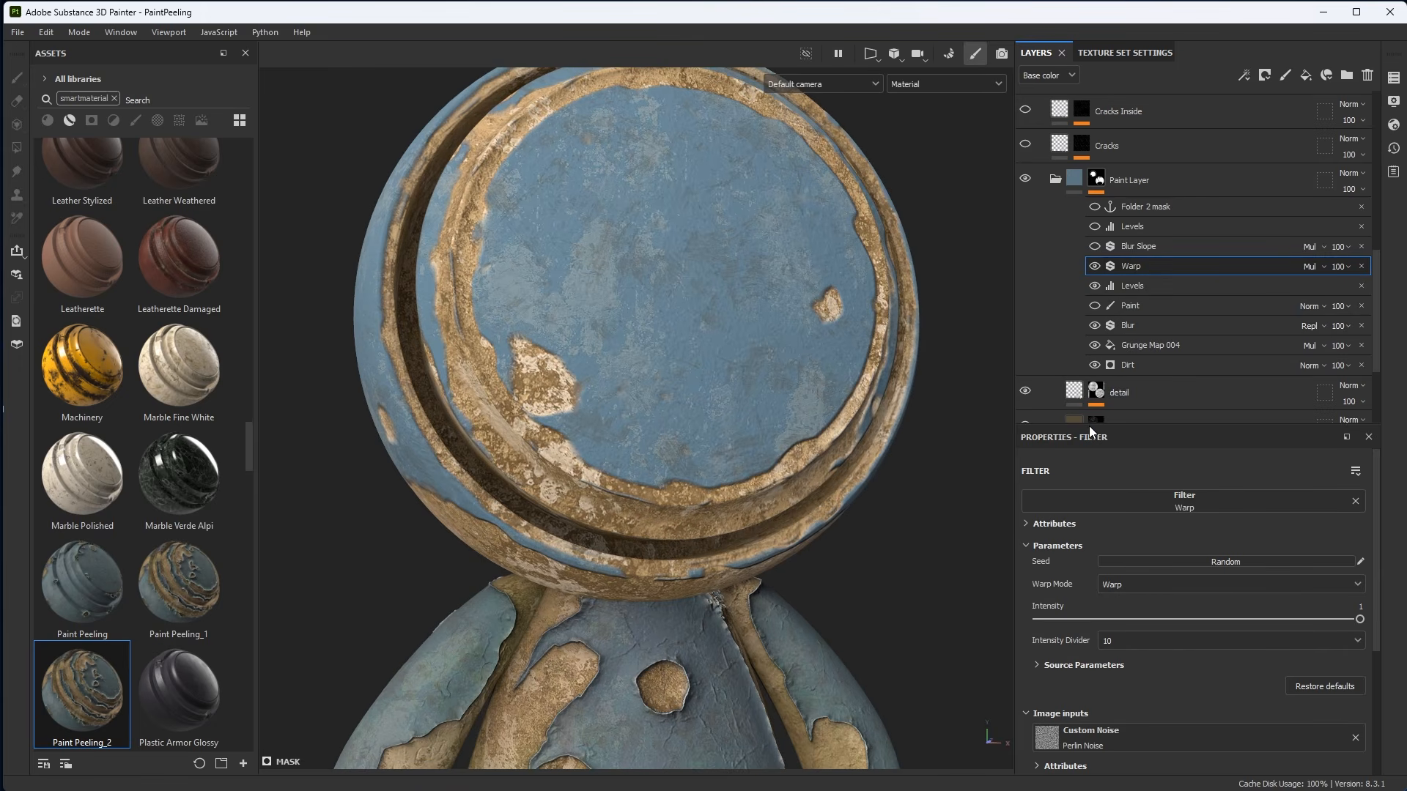
pyautogui.moveTo(1090, 429); pyautogui.dragTo(1087, 299)
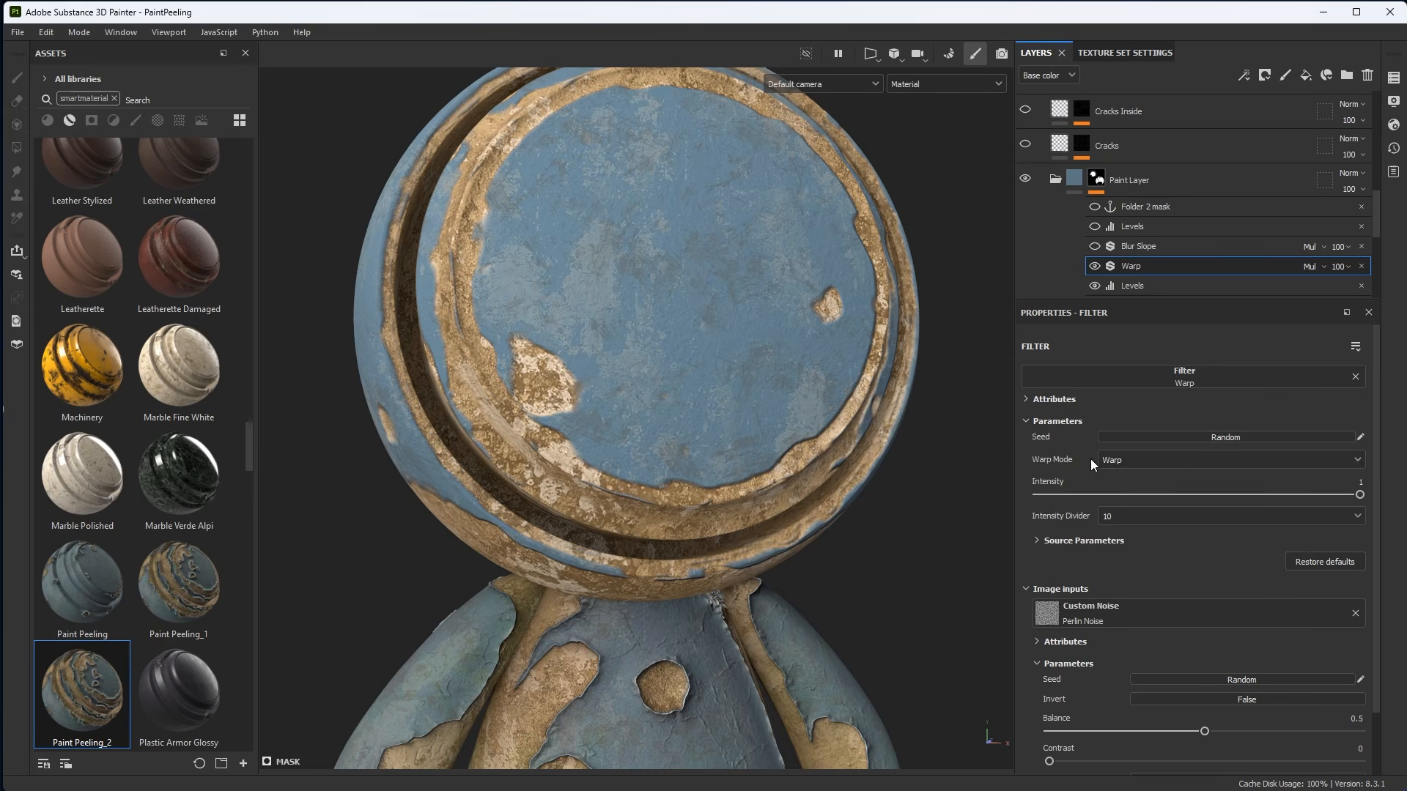
pyautogui.click(1150, 460)
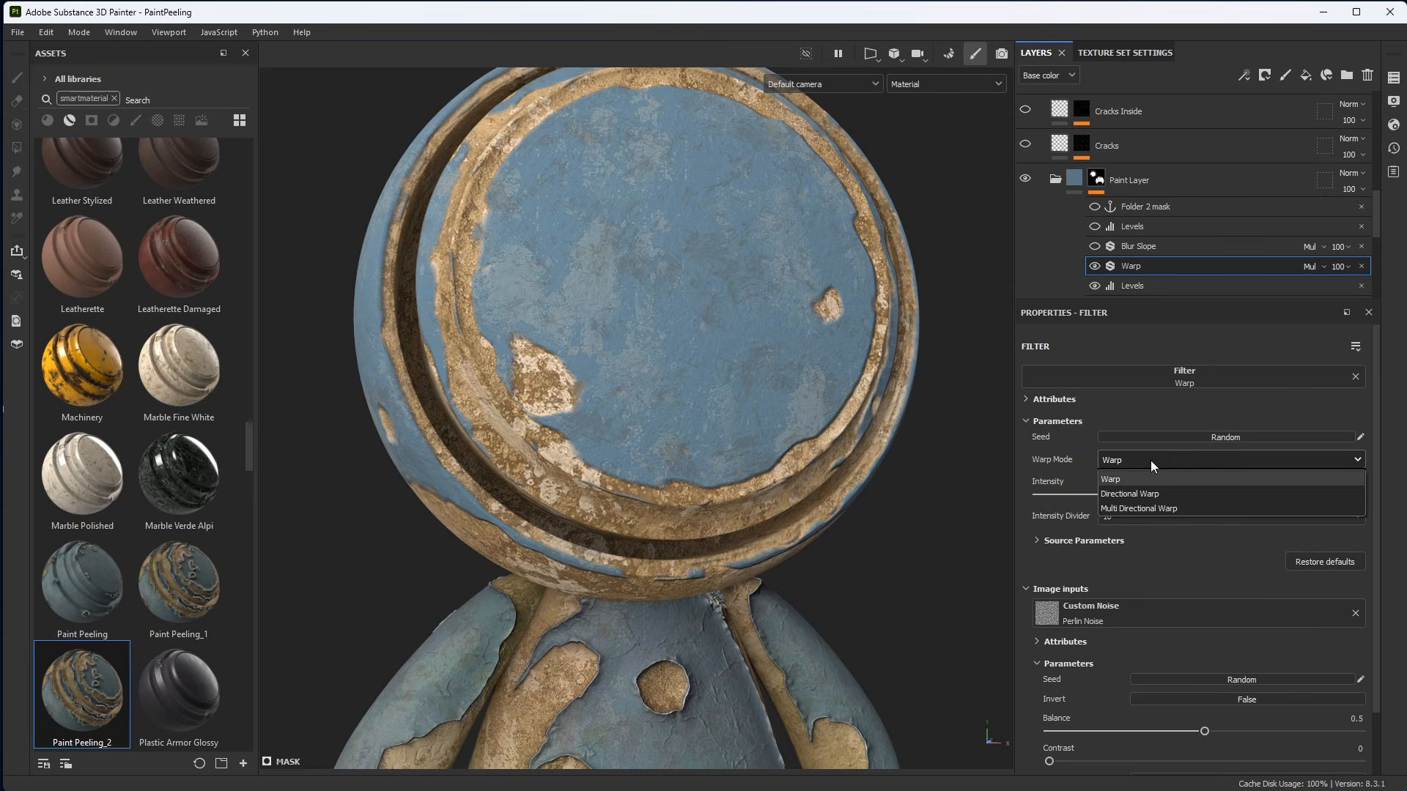
pyautogui.click(1109, 452)
pyautogui.scroll(-1, 1140, 579)
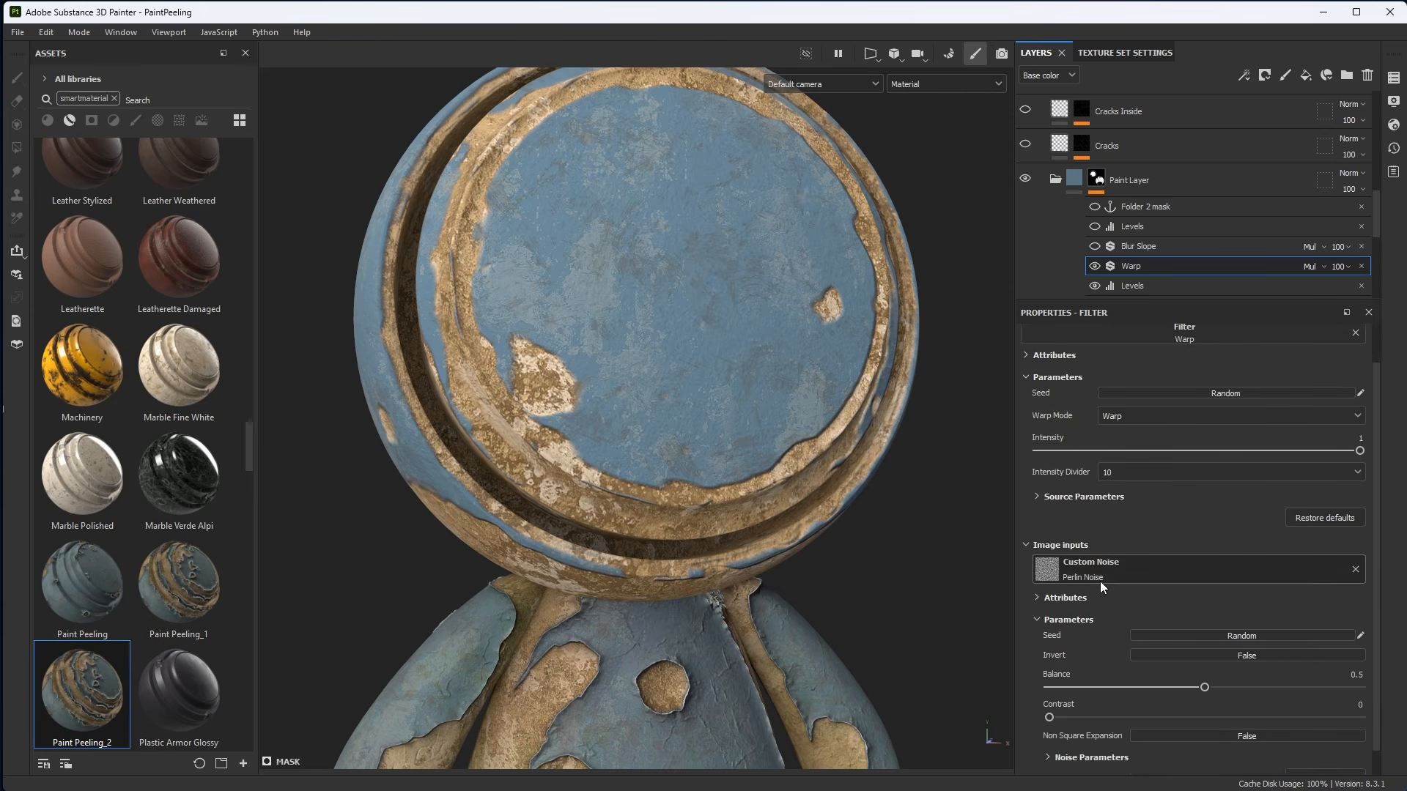
pyautogui.click(1037, 497)
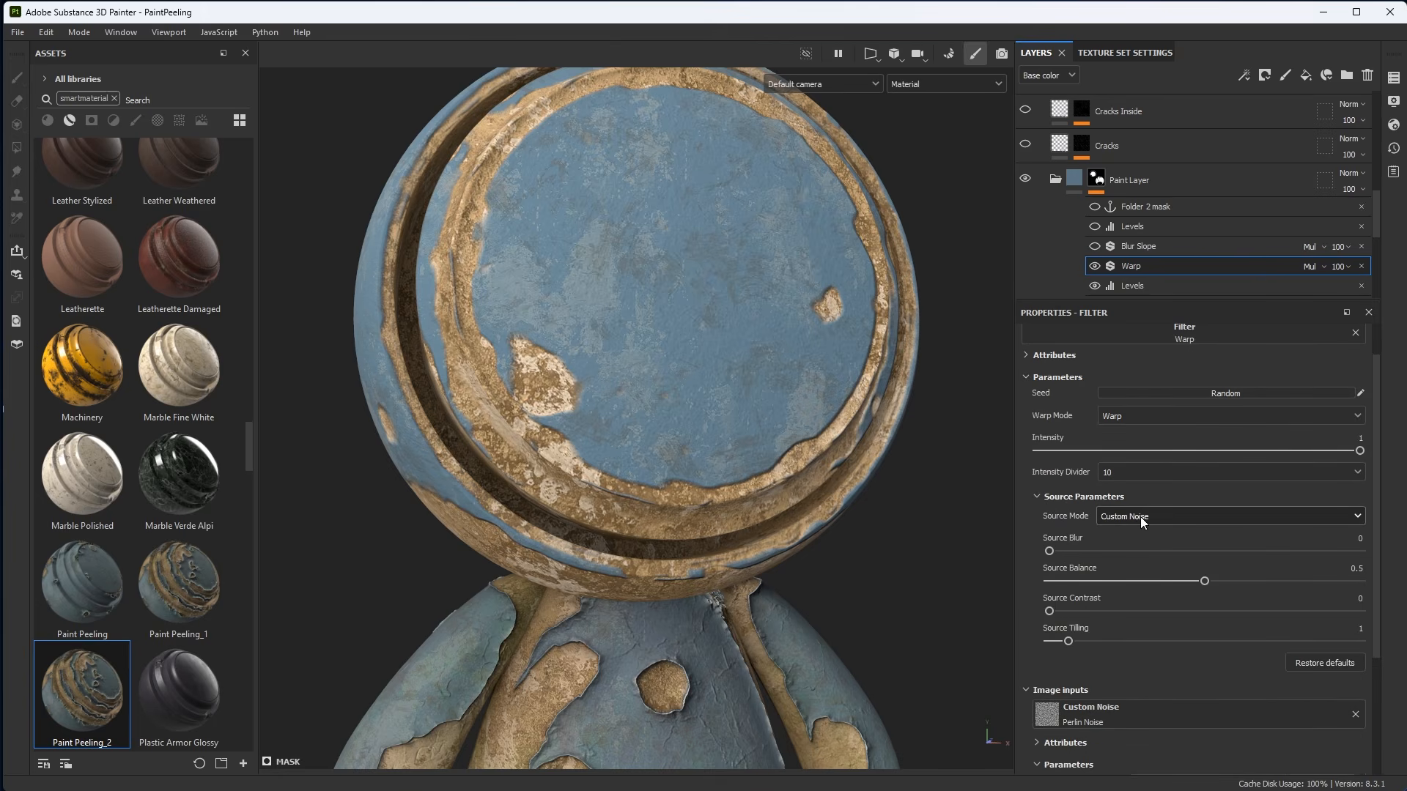
pyautogui.click(1040, 496)
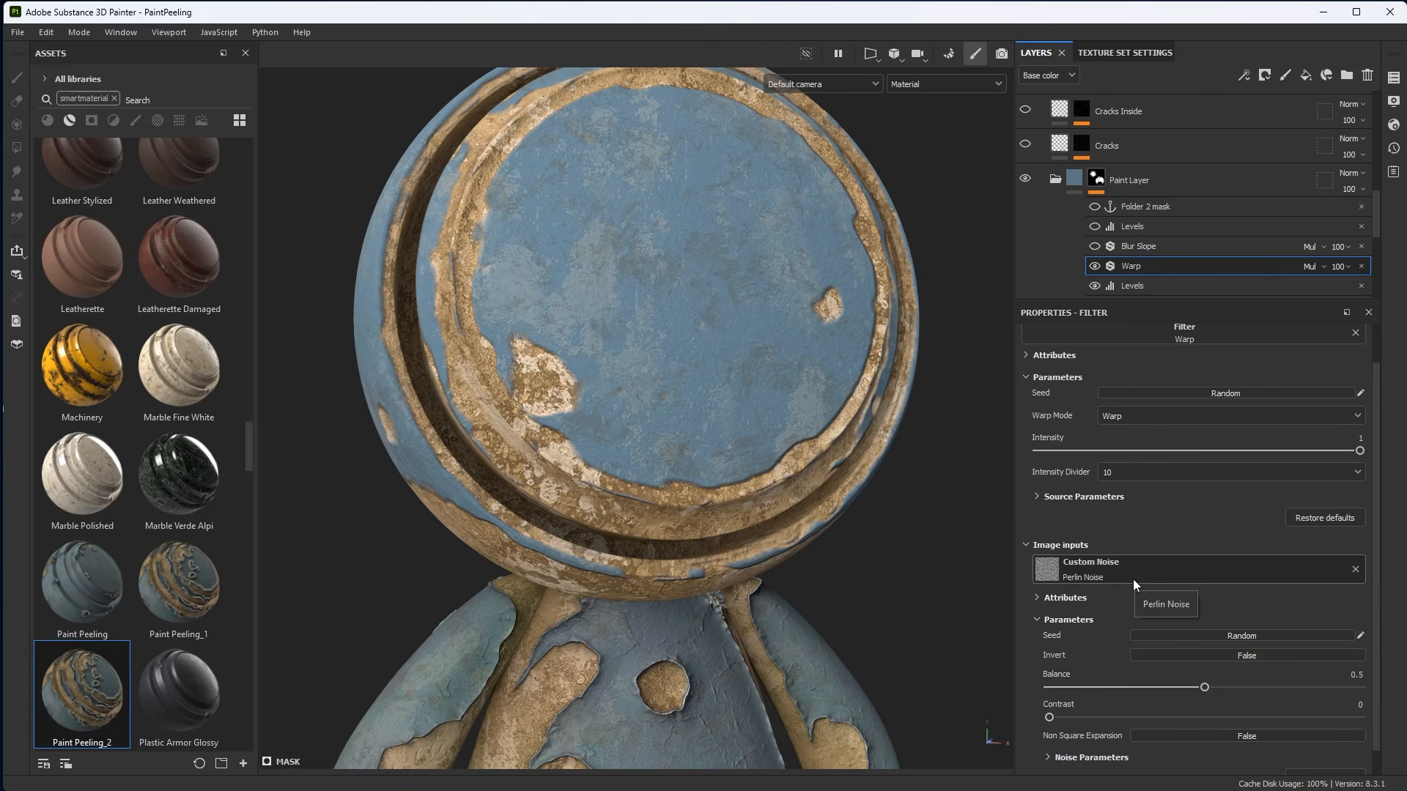
pyautogui.moveTo(805, 415)
pyautogui.keyDown('alt'); pyautogui.mouseDown()
pyautogui.moveTo(828, 416)
pyautogui.moveTo(793, 419)
pyautogui.mouseUp(); pyautogui.keyUp('alt')
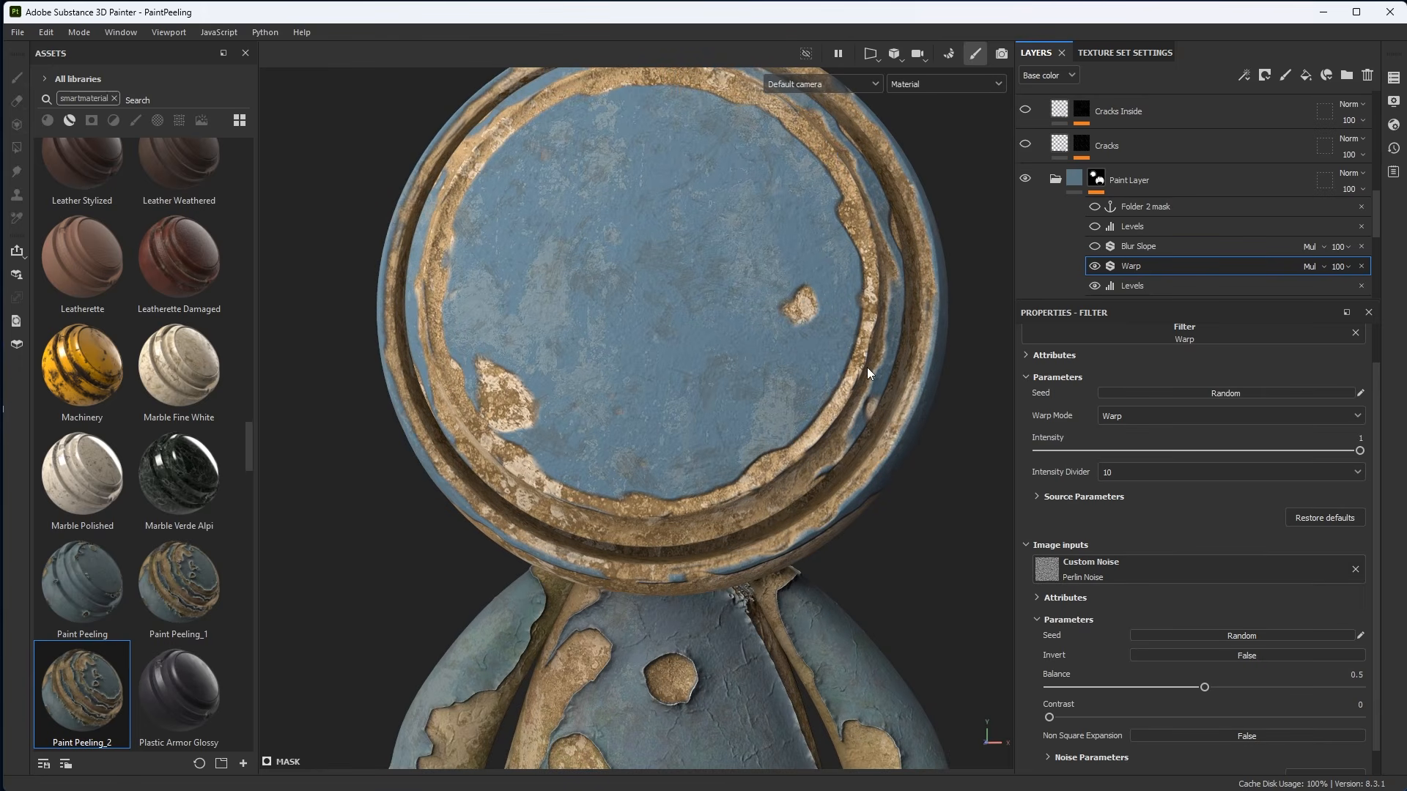
pyautogui.keyDown('alt'); pyautogui.moveTo(813, 437); pyautogui.dragTo(829, 411); pyautogui.keyUp('alt')
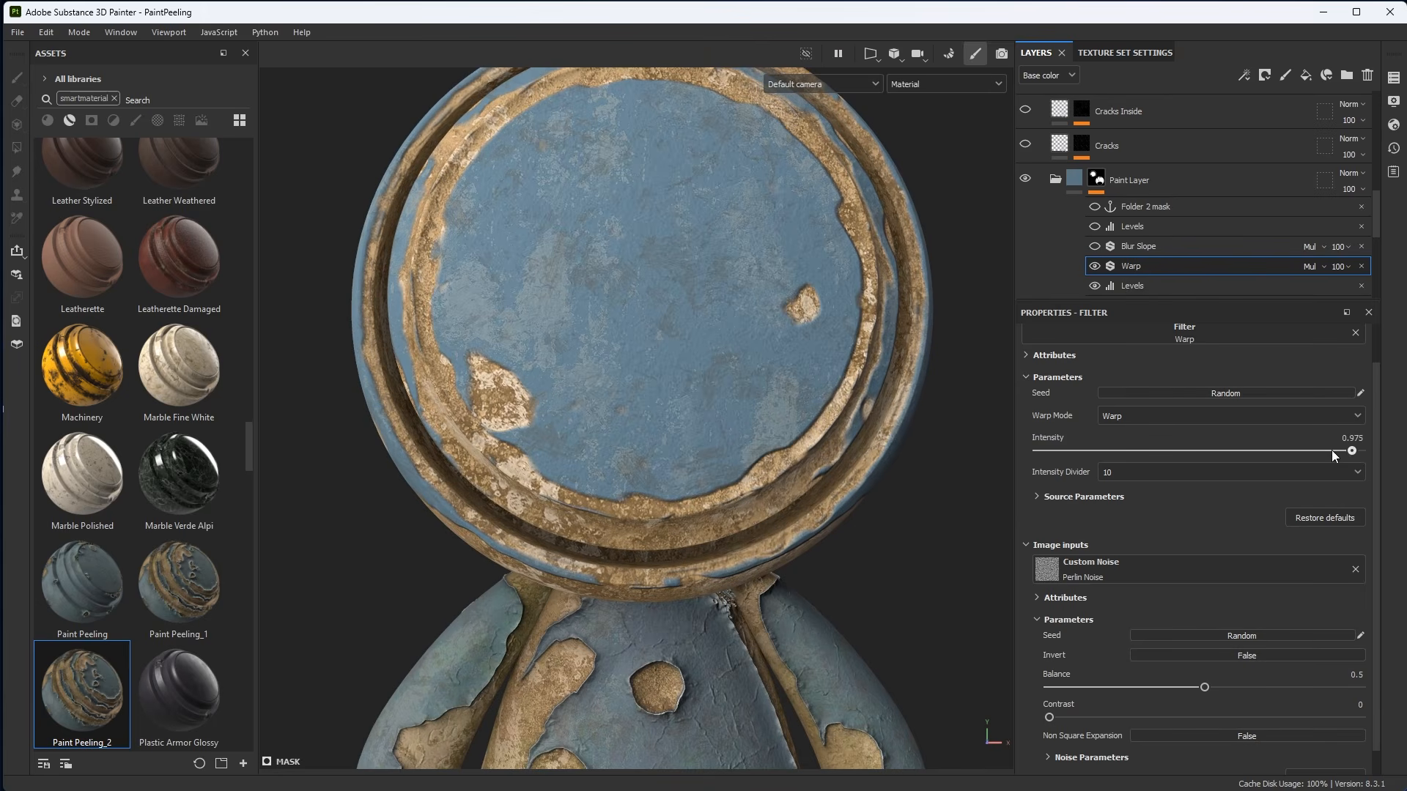
# Set the Warp filter's Intensity to 1.
pyautogui.moveTo(1331, 450)
pyautogui.mouseDown()
pyautogui.moveTo(1146, 455)
pyautogui.moveTo(1365, 461)
pyautogui.mouseUp()
pyautogui.moveTo(822, 412)
pyautogui.keyDown('alt'); pyautogui.mouseDown()
pyautogui.moveTo(828, 443)
pyautogui.moveTo(859, 432)
pyautogui.moveTo(869, 444)
pyautogui.mouseUp(); pyautogui.keyUp('alt')
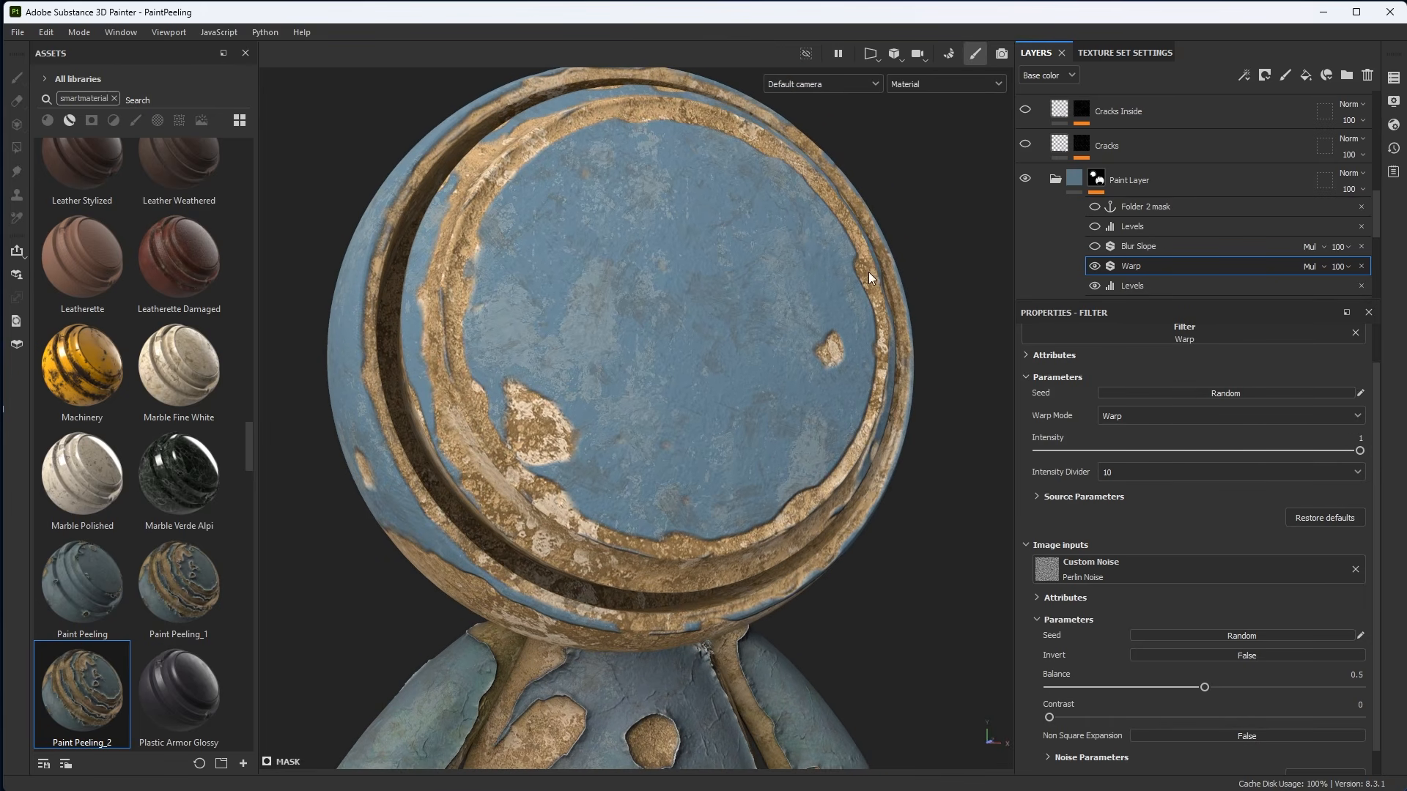
# Enable the Blur Slope filter in the Paint Layer mask, toggling it off and on to compare.
pyautogui.click(1093, 247)
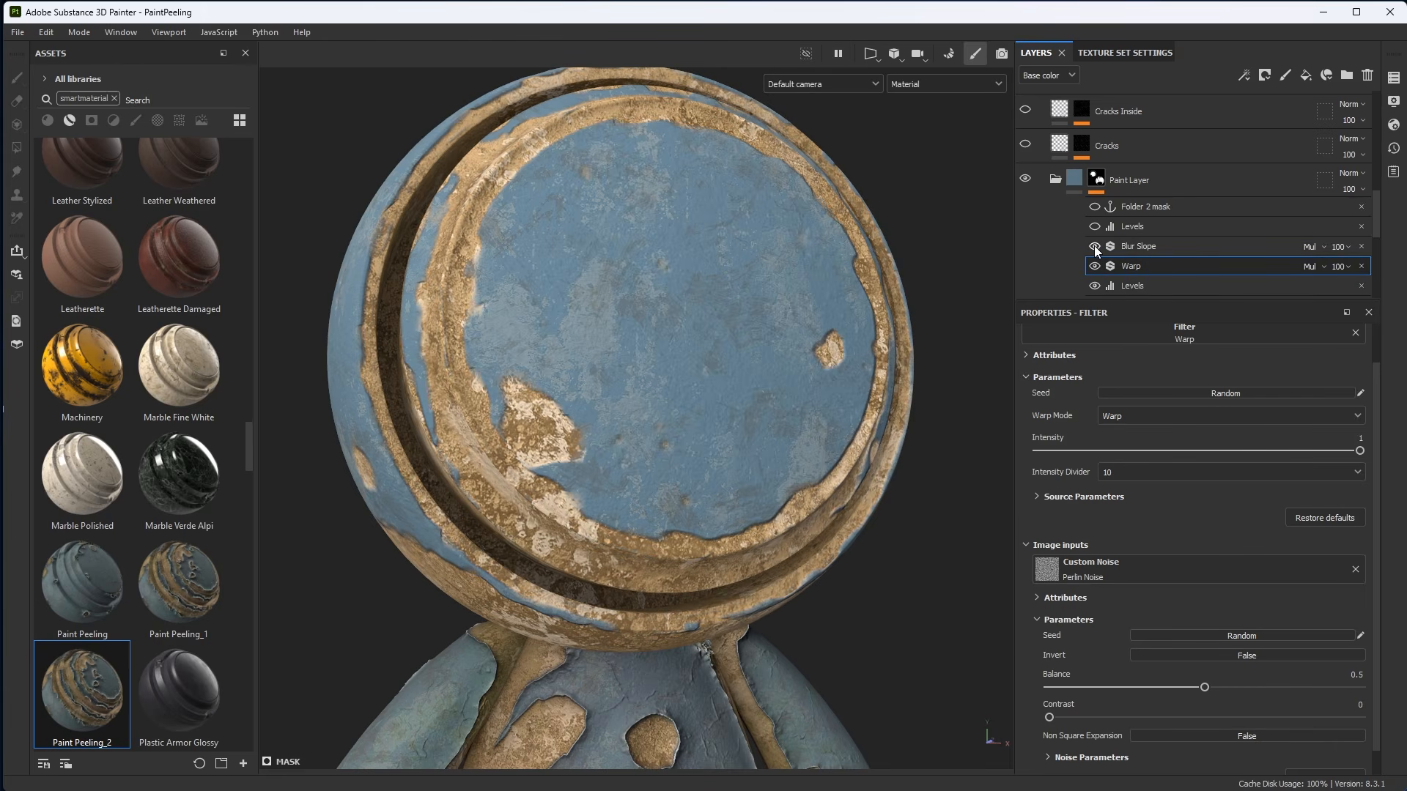
pyautogui.click(1094, 247)
pyautogui.click(1094, 246)
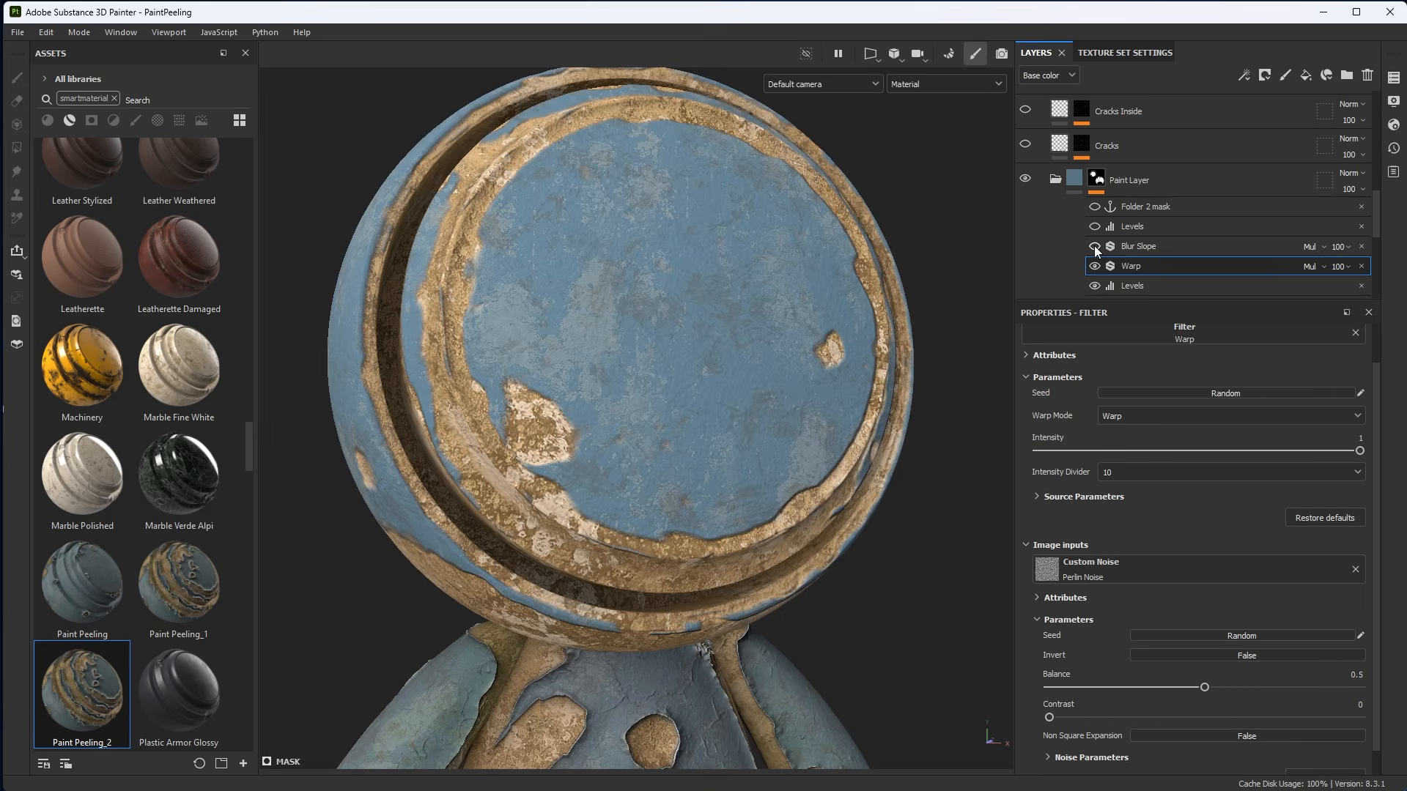
pyautogui.click(1094, 246)
pyautogui.keyDown('alt'); pyautogui.moveTo(795, 451); pyautogui.dragTo(708, 420, button='middle'); pyautogui.keyUp('alt')
pyautogui.keyDown('alt'); pyautogui.moveTo(708, 420); pyautogui.dragTo(824, 575, button='right'); pyautogui.keyUp('alt')
pyautogui.keyDown('alt'); pyautogui.moveTo(740, 509); pyautogui.dragTo(752, 484); pyautogui.keyUp('alt')
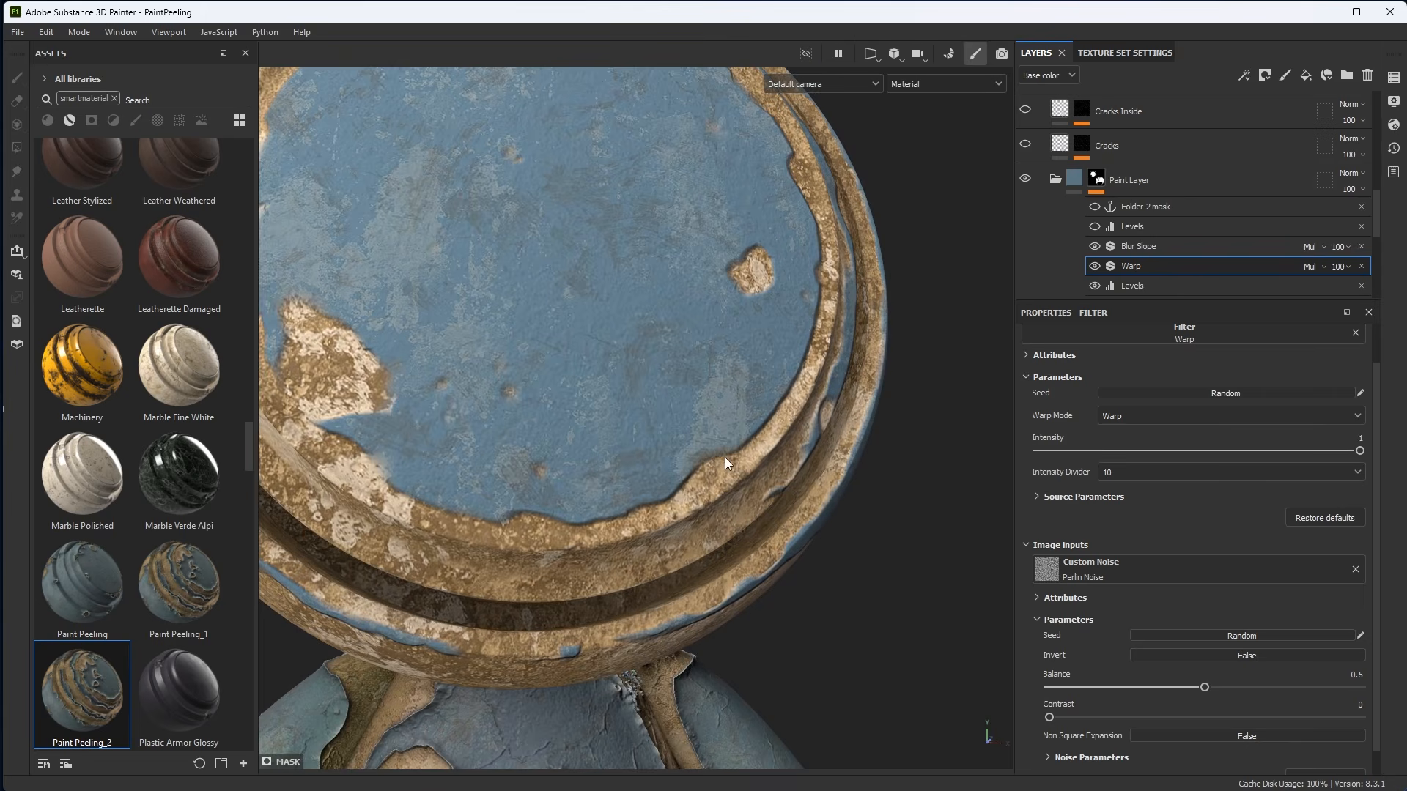
pyautogui.keyDown('alt'); pyautogui.moveTo(712, 452); pyautogui.dragTo(754, 477, button='middle'); pyautogui.keyUp('alt')
pyautogui.keyDown('alt'); pyautogui.moveTo(754, 477); pyautogui.dragTo(785, 505, button='right'); pyautogui.keyUp('alt')
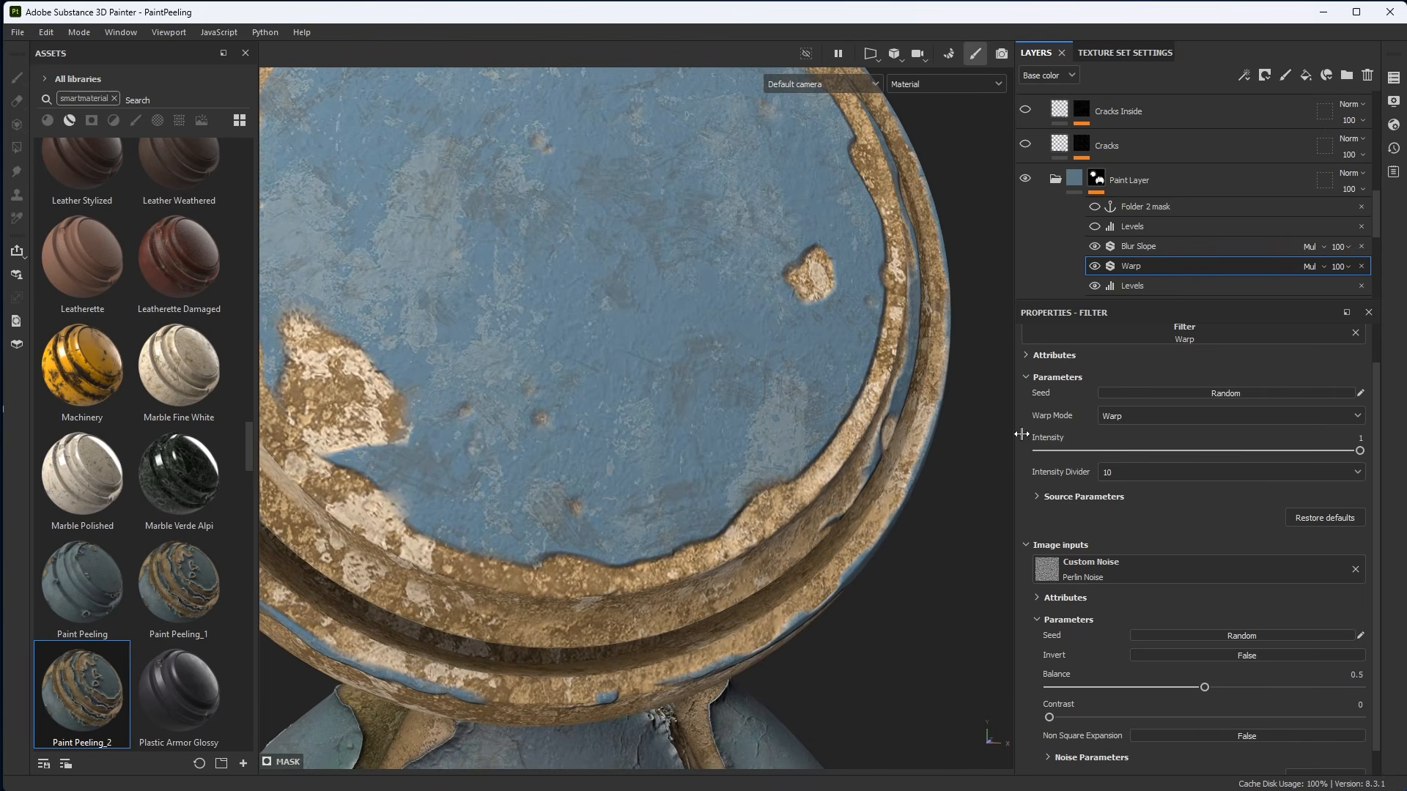
# Try the Normal and Subtract blend modes on the Blur Slope filter, returning it to Multiply.
pyautogui.click(1157, 252)
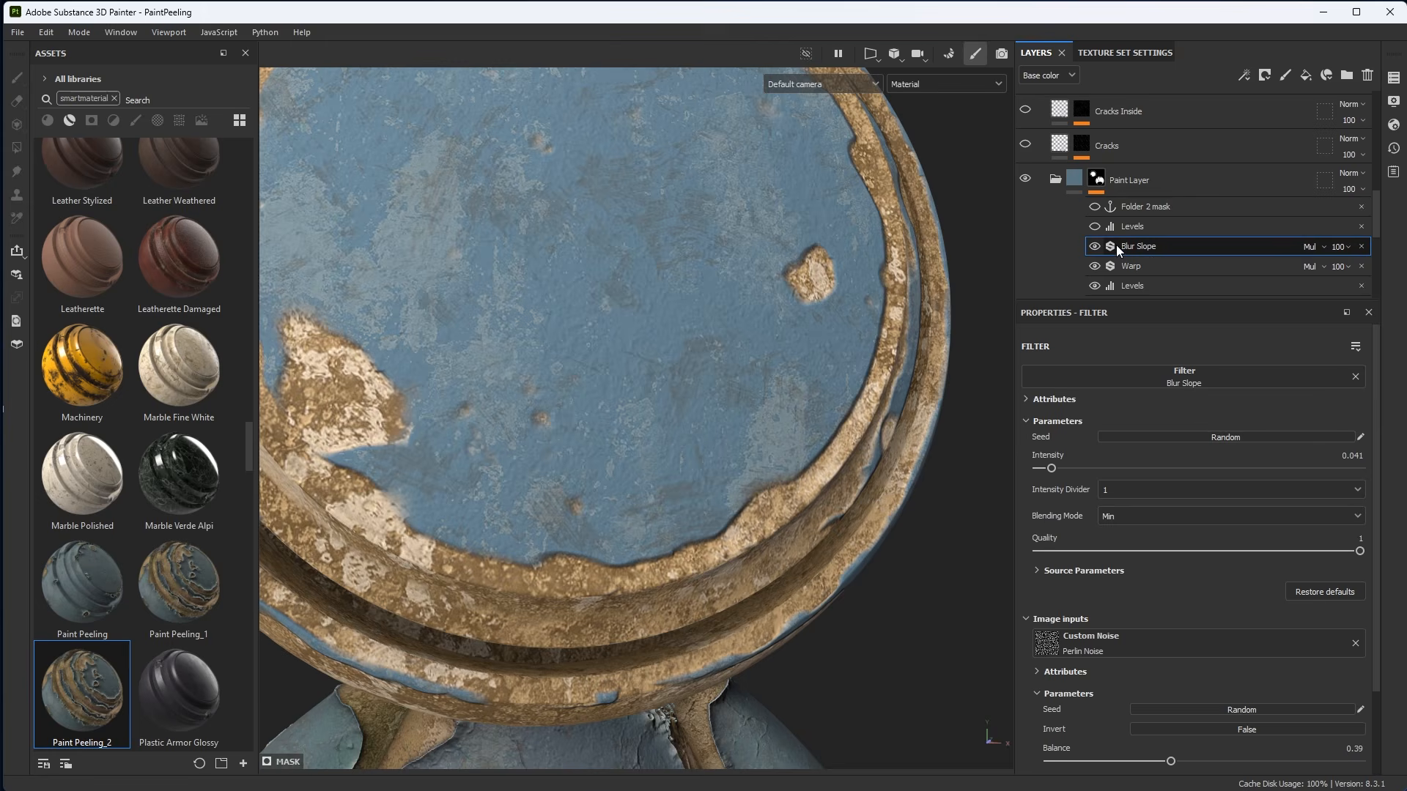
pyautogui.click(1311, 246)
pyautogui.click(1309, 261)
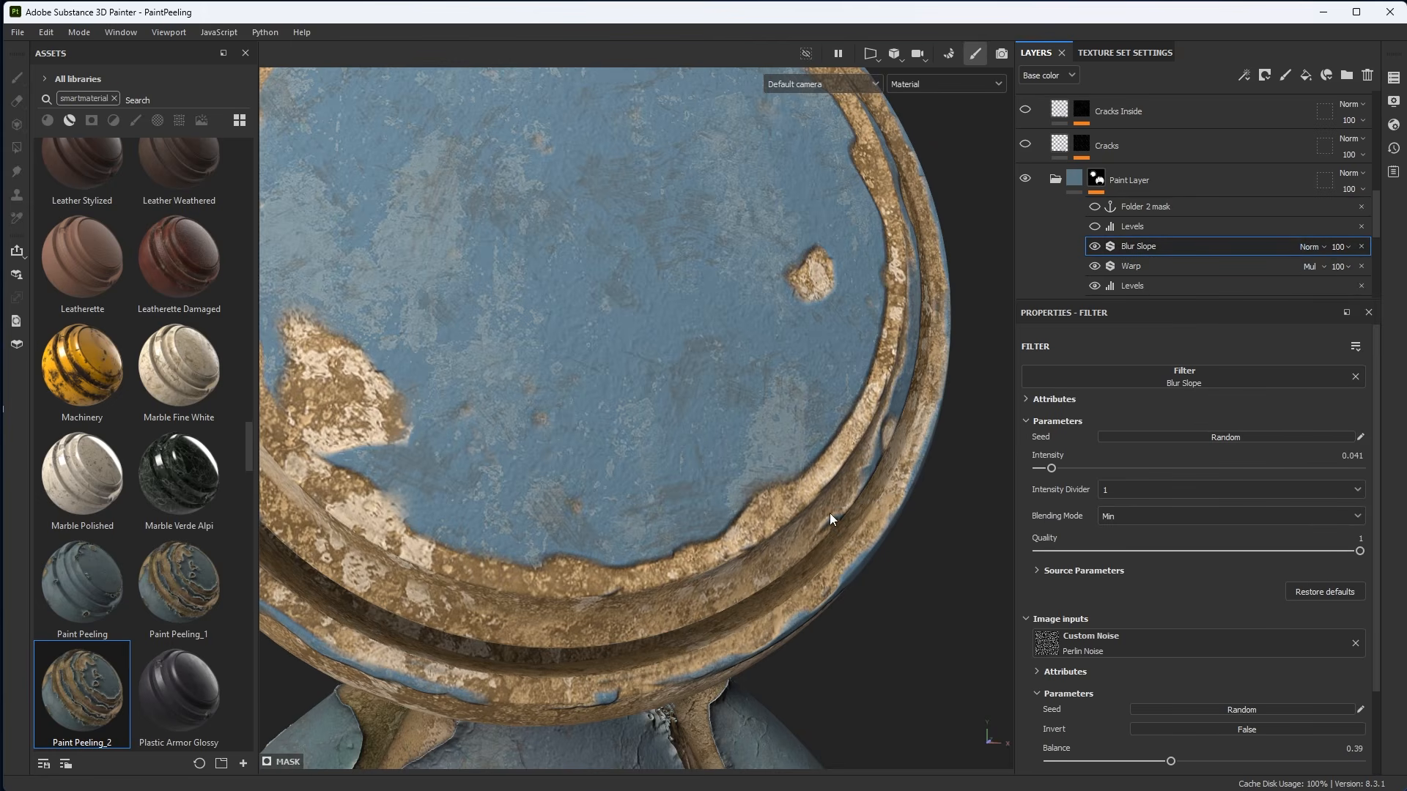
pyautogui.keyDown('alt'); pyautogui.moveTo(830, 512); pyautogui.dragTo(835, 460); pyautogui.keyUp('alt')
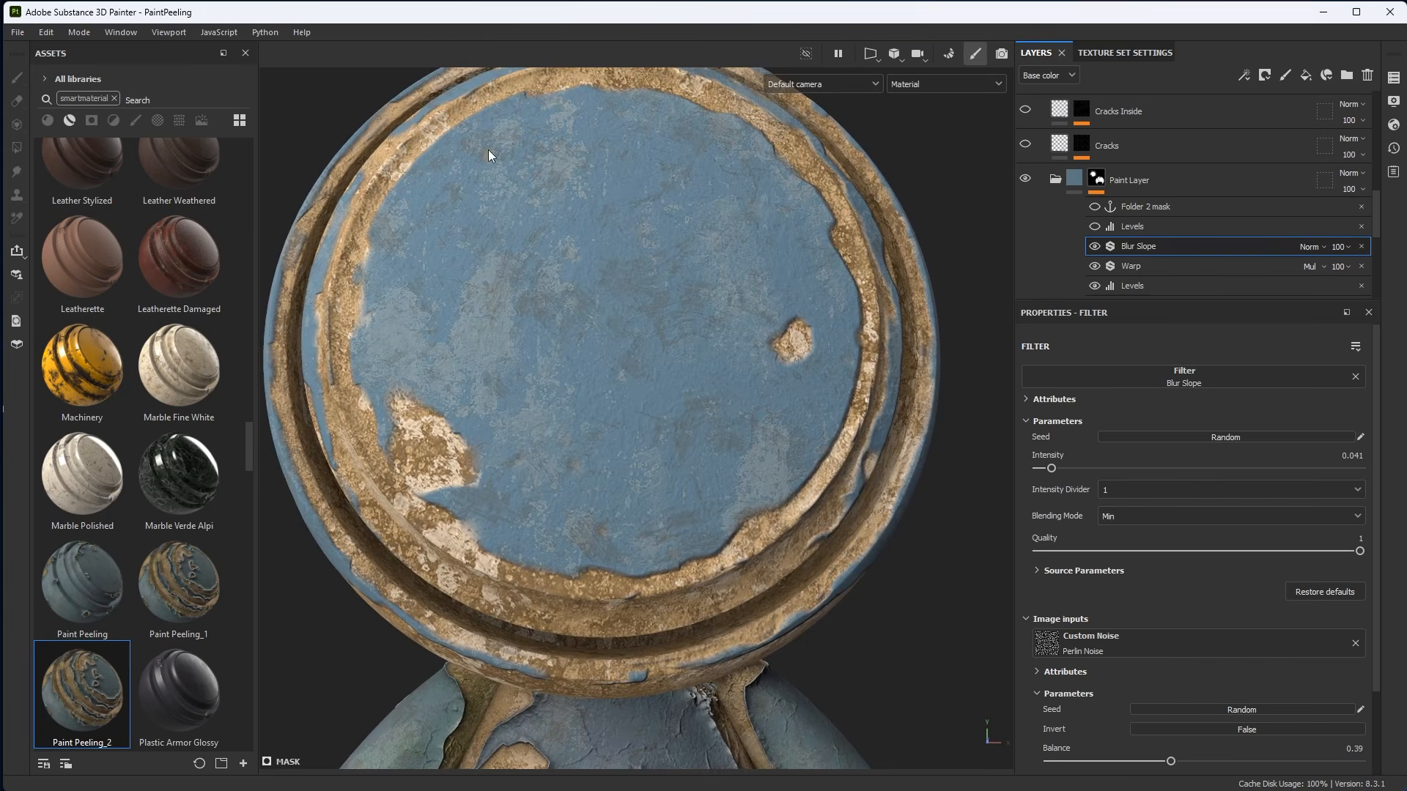
pyautogui.moveTo(1163, 302); pyautogui.dragTo(1156, 478)
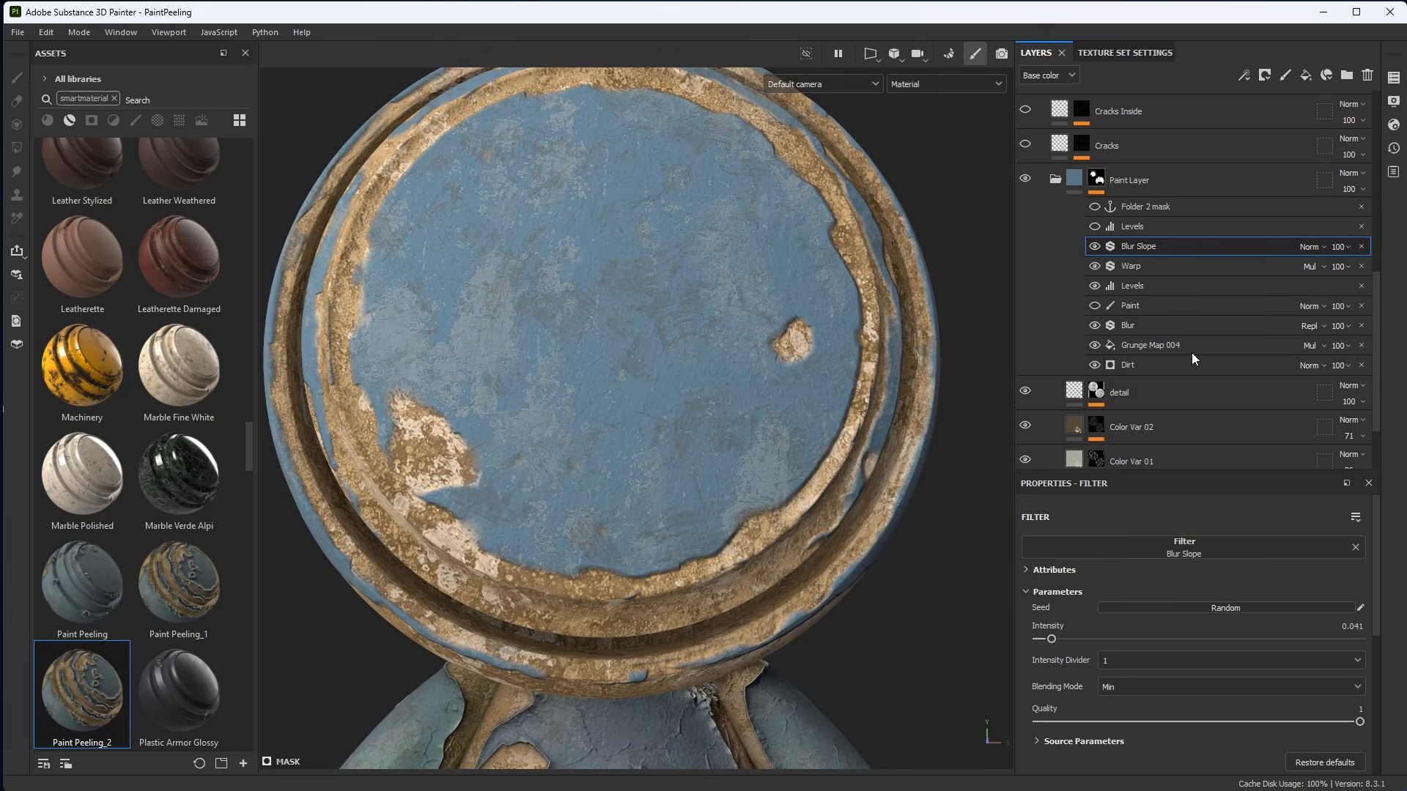
pyautogui.click(1309, 247)
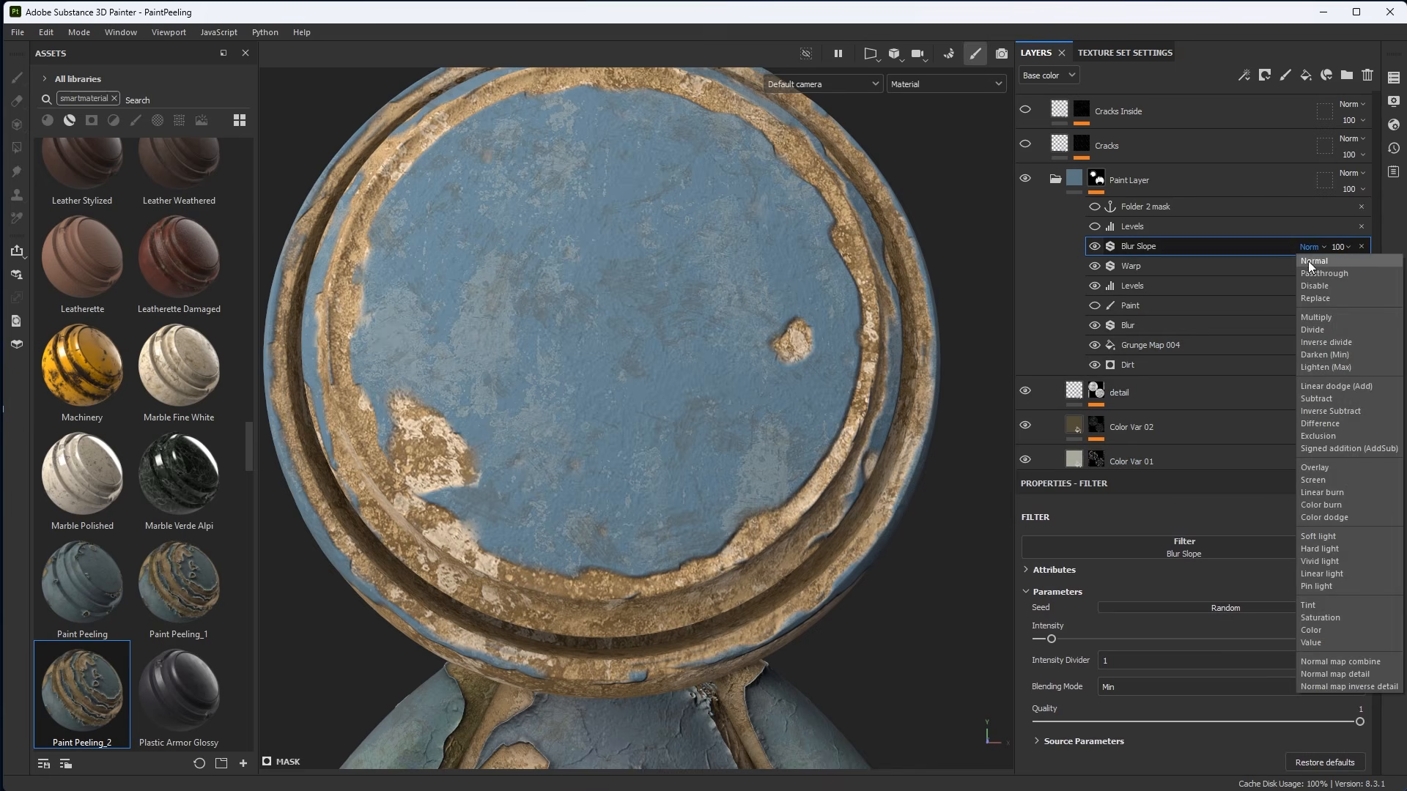
pyautogui.click(1313, 317)
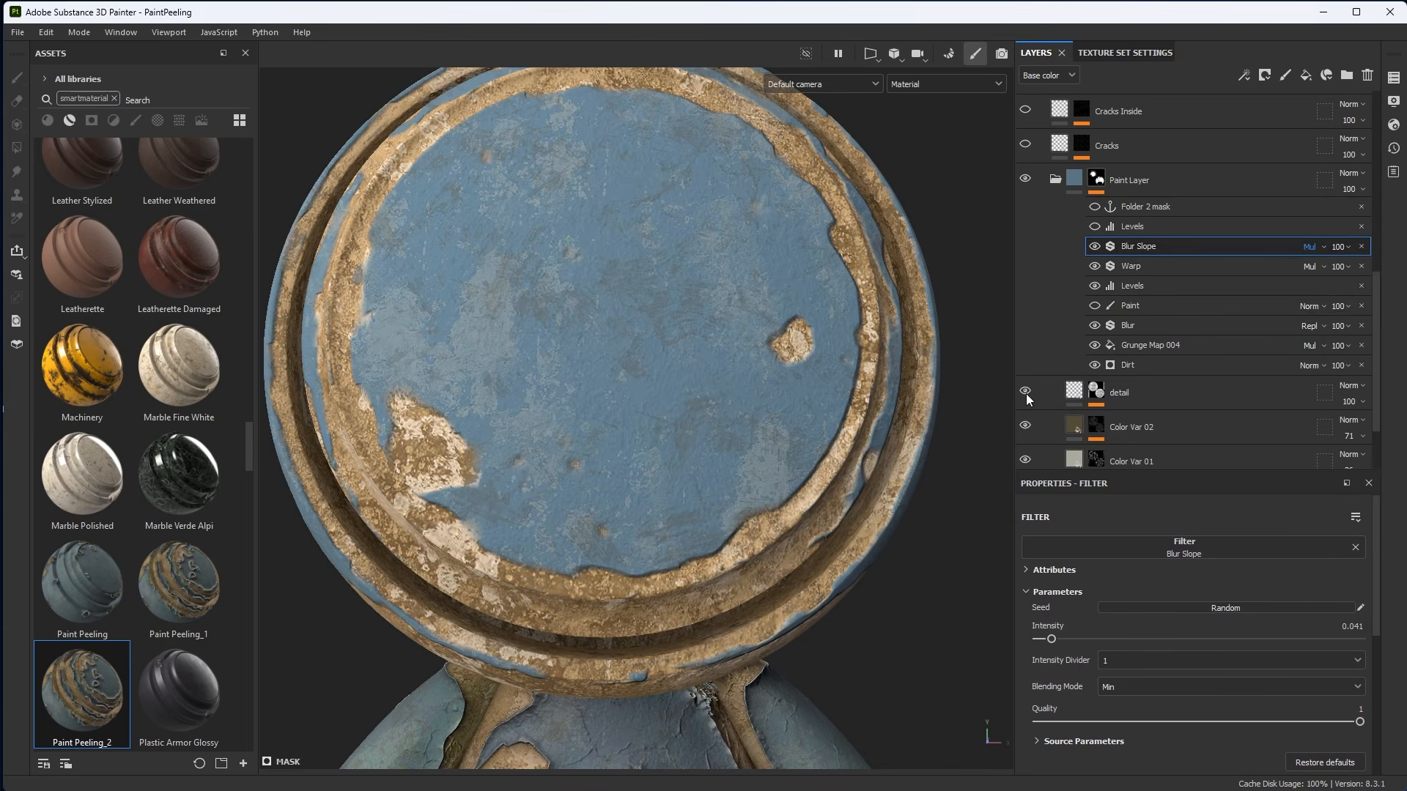
pyautogui.click(1306, 249)
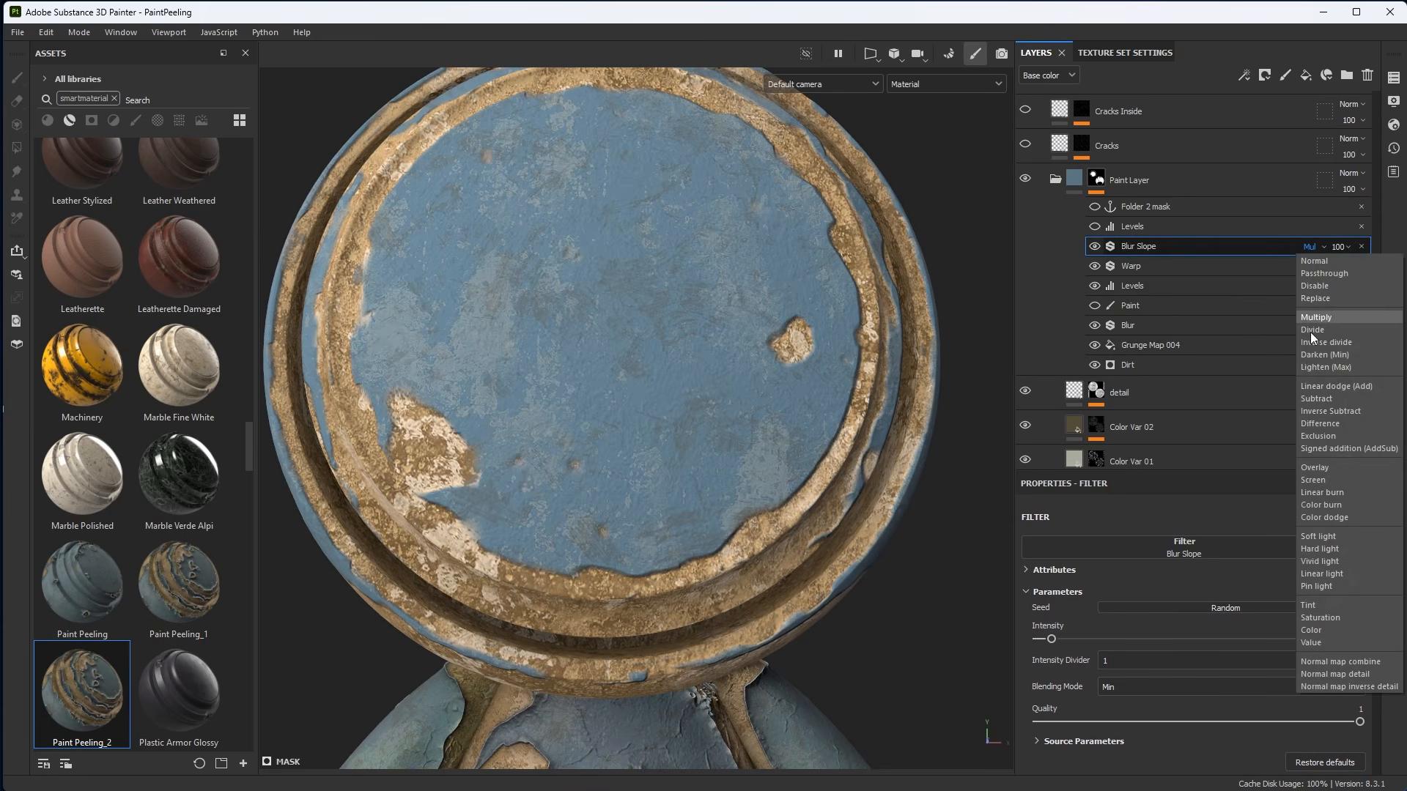
pyautogui.click(1308, 399)
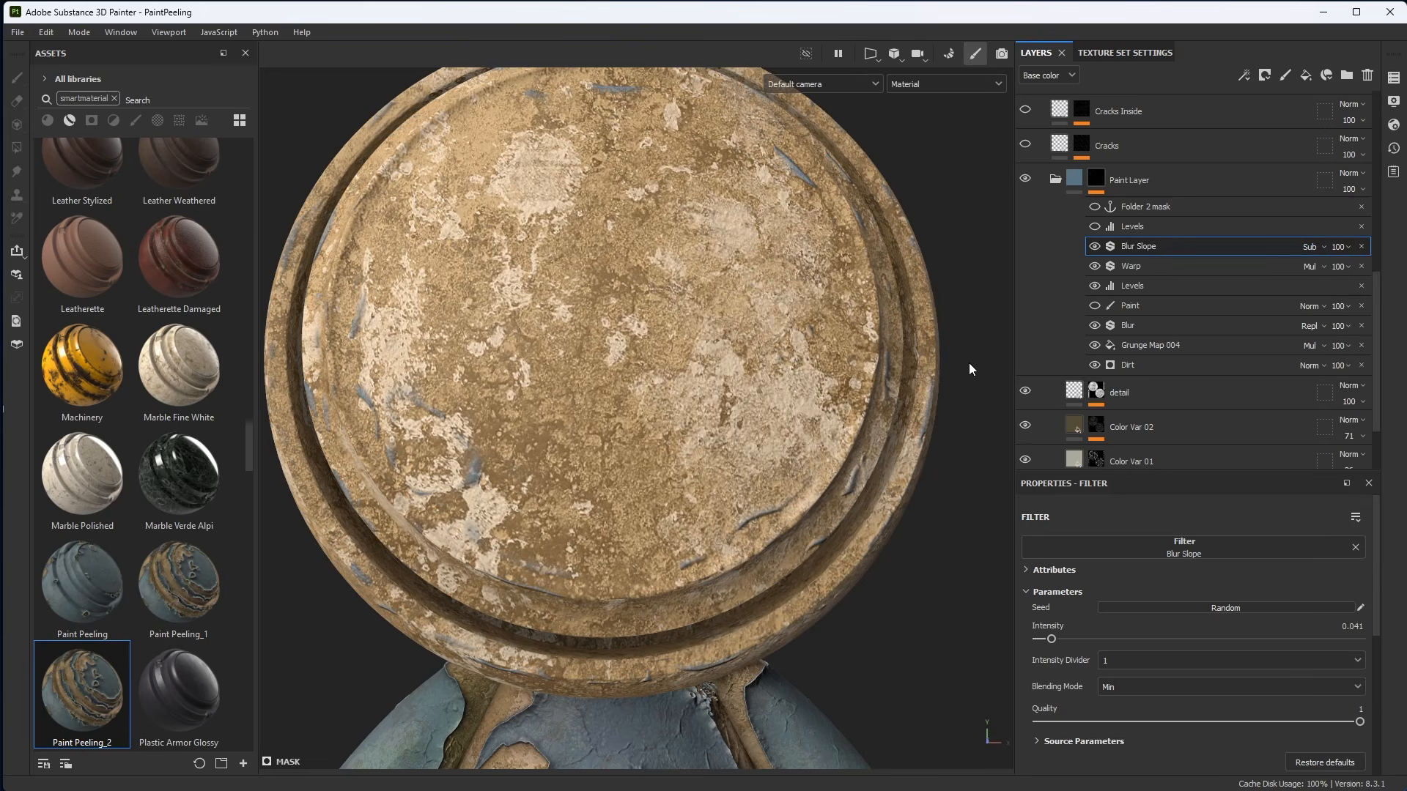
pyautogui.hotkey('ctrl', 'z')
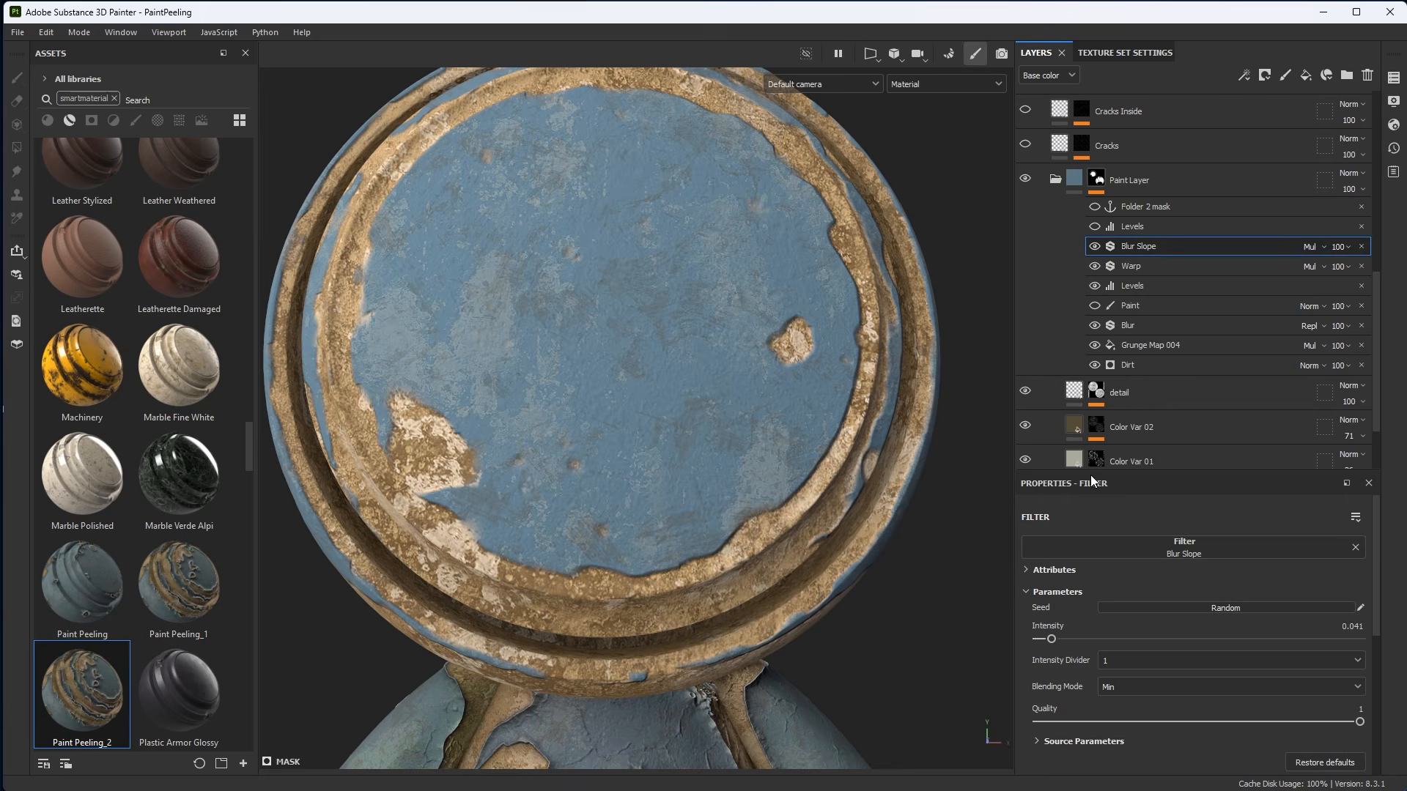
# Review the Blur Slope filter's Blending Mode and Source Parameters.
pyautogui.moveTo(1092, 471); pyautogui.dragTo(1084, 292)
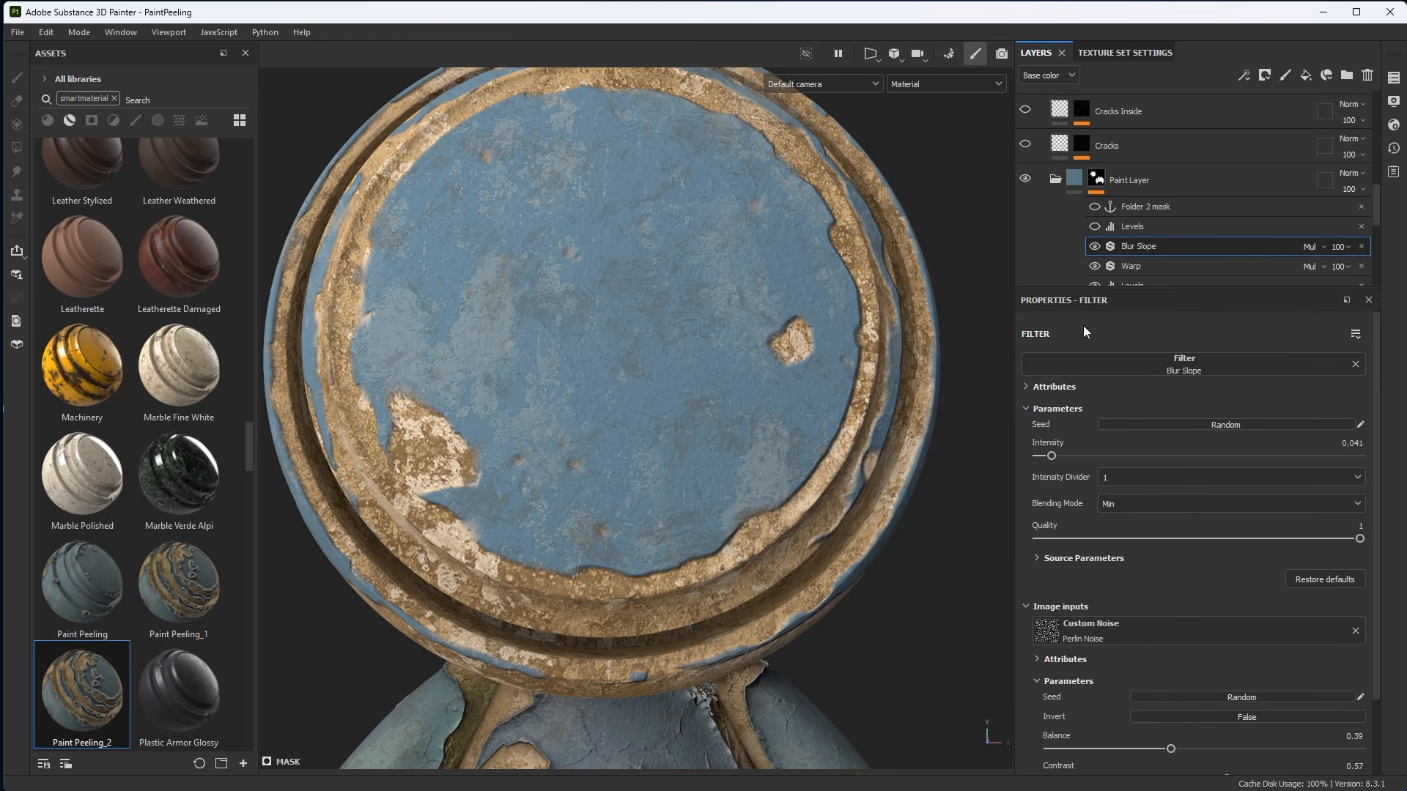
pyautogui.keyDown('alt'); pyautogui.moveTo(725, 441); pyautogui.dragTo(766, 471, button='right'); pyautogui.keyUp('alt')
pyautogui.keyDown('alt'); pyautogui.moveTo(766, 471); pyautogui.dragTo(769, 412, button='middle'); pyautogui.keyUp('alt')
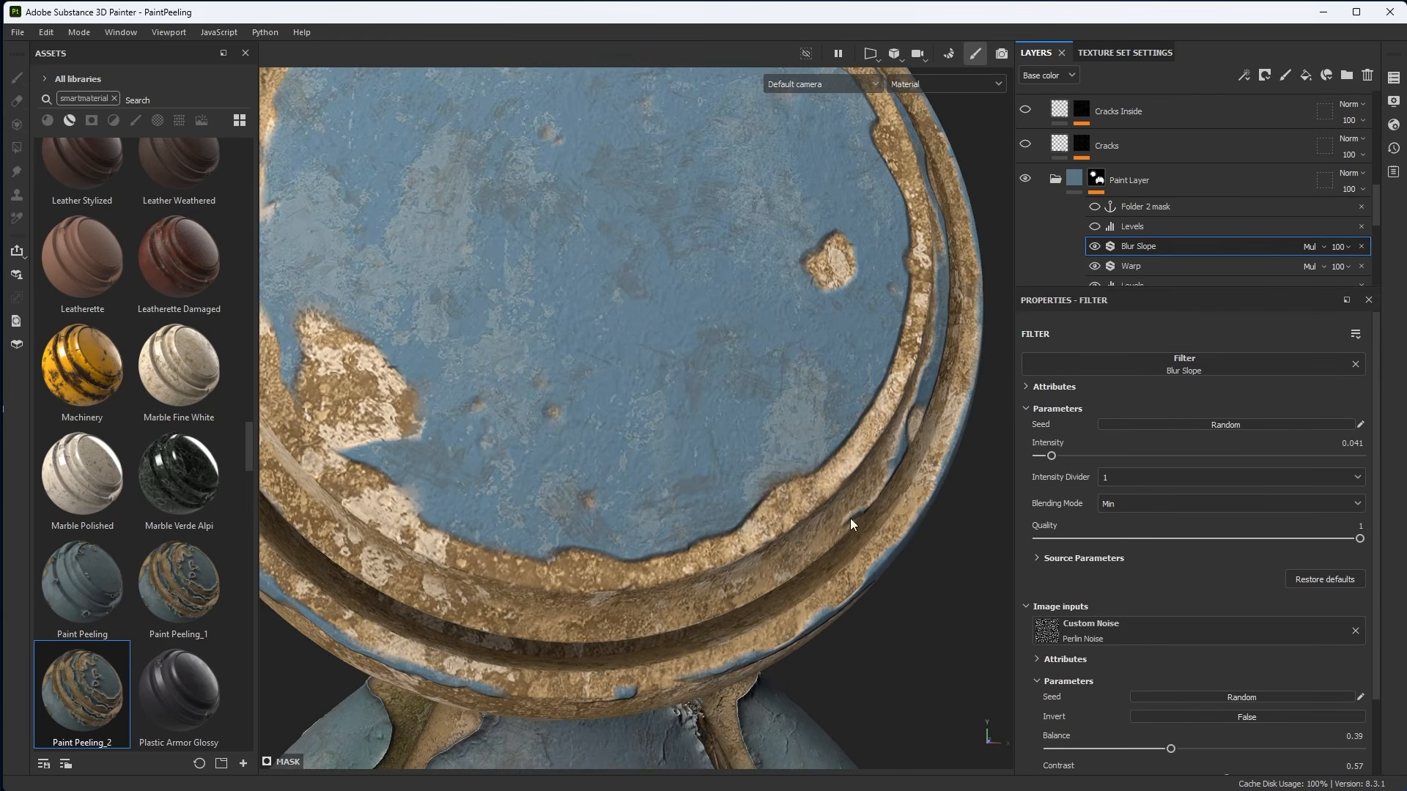
pyautogui.click(1123, 506)
pyautogui.click(1125, 535)
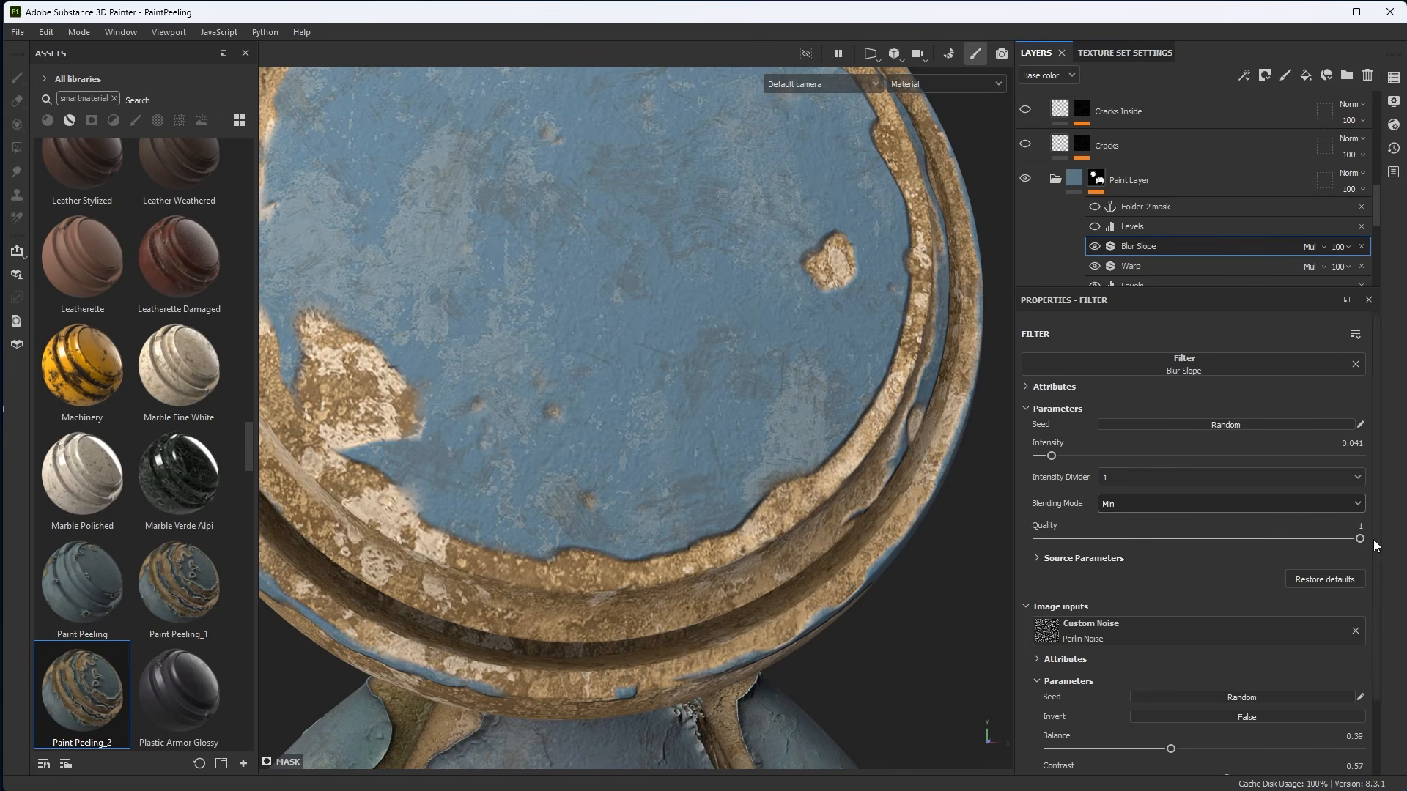
pyautogui.click(1038, 559)
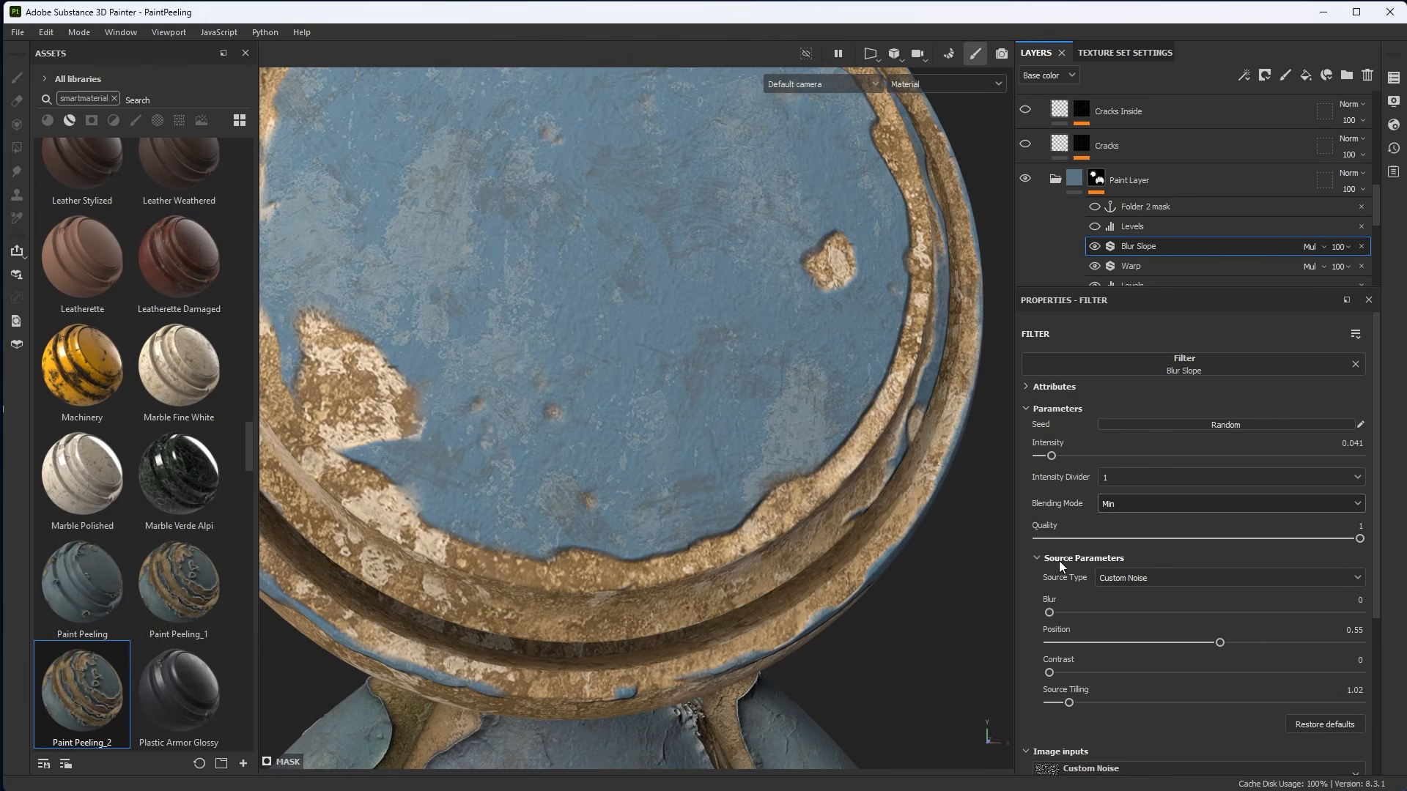
pyautogui.click(1040, 558)
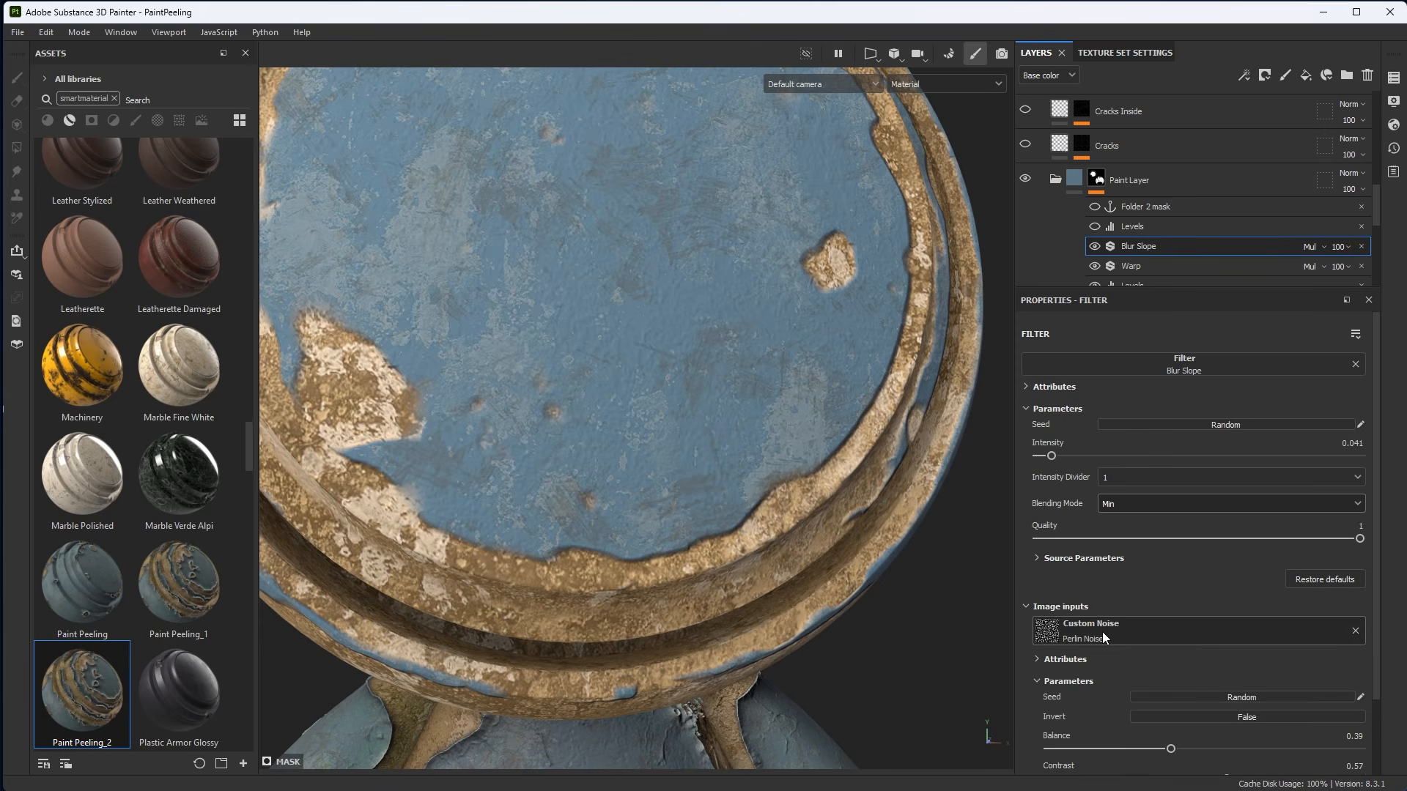
pyautogui.keyDown('alt'); pyautogui.moveTo(766, 447); pyautogui.dragTo(825, 494); pyautogui.keyUp('alt')
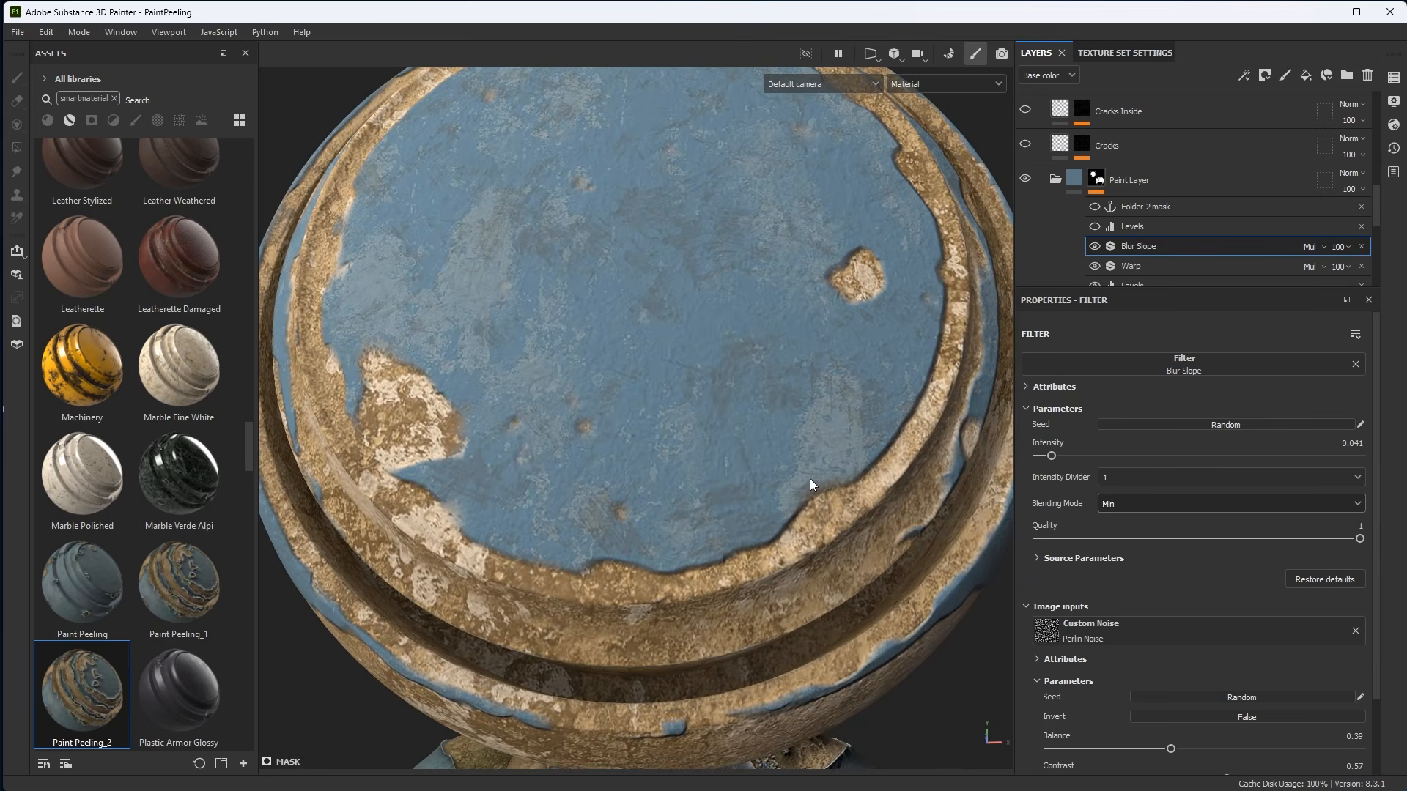
# Display the Paint Layer mask on its own in the viewport.
pyautogui.keyDown('alt'); pyautogui.click(1096, 179); pyautogui.keyUp('alt')
pyautogui.keyDown('alt'); pyautogui.moveTo(838, 488); pyautogui.dragTo(1052, 659, button='right'); pyautogui.keyUp('alt')
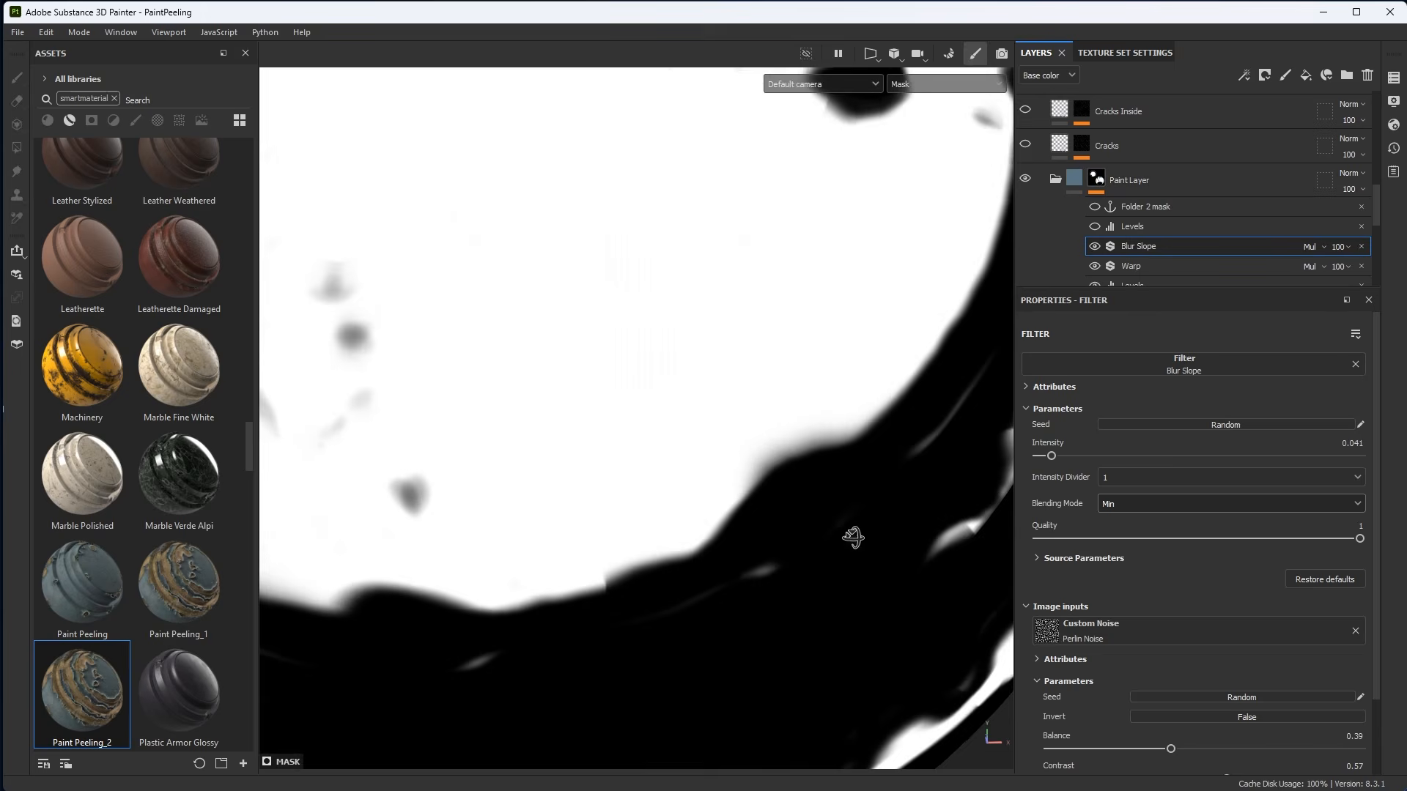
pyautogui.keyDown('alt'); pyautogui.moveTo(852, 538); pyautogui.dragTo(820, 488); pyautogui.keyUp('alt')
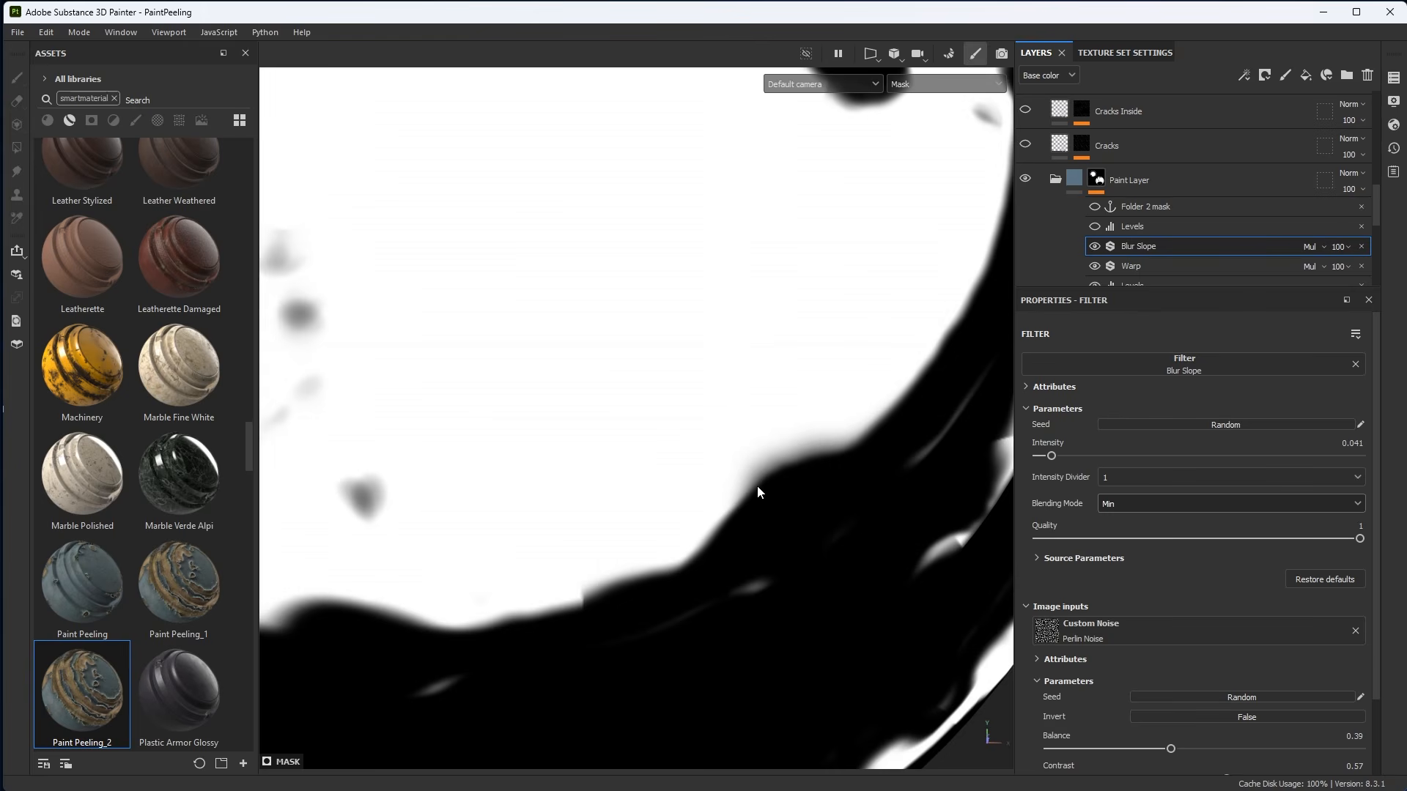
# Compare the Blur Slope filter's Max, Min and Blur blending modes, keeping Min.
pyautogui.click(1123, 507)
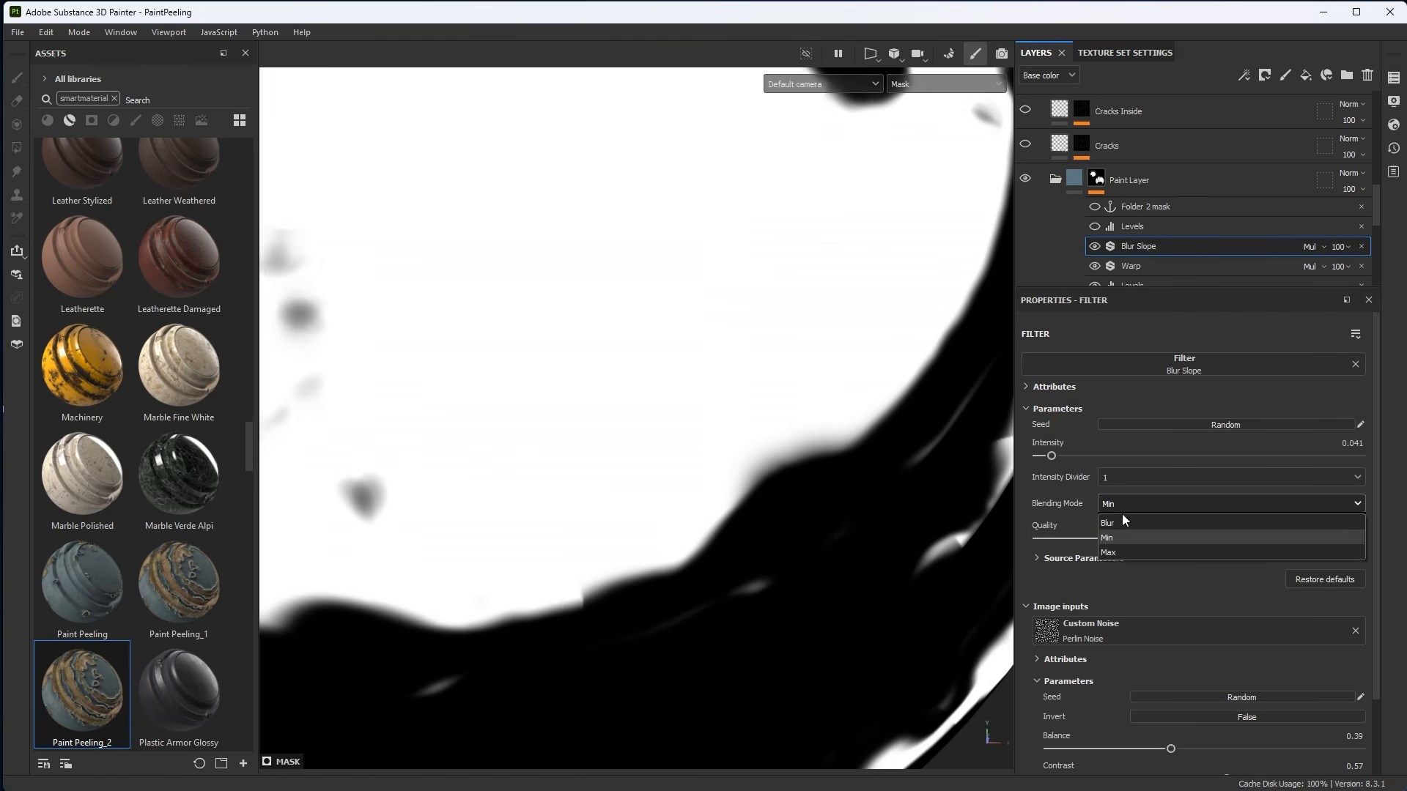
pyautogui.click(1128, 552)
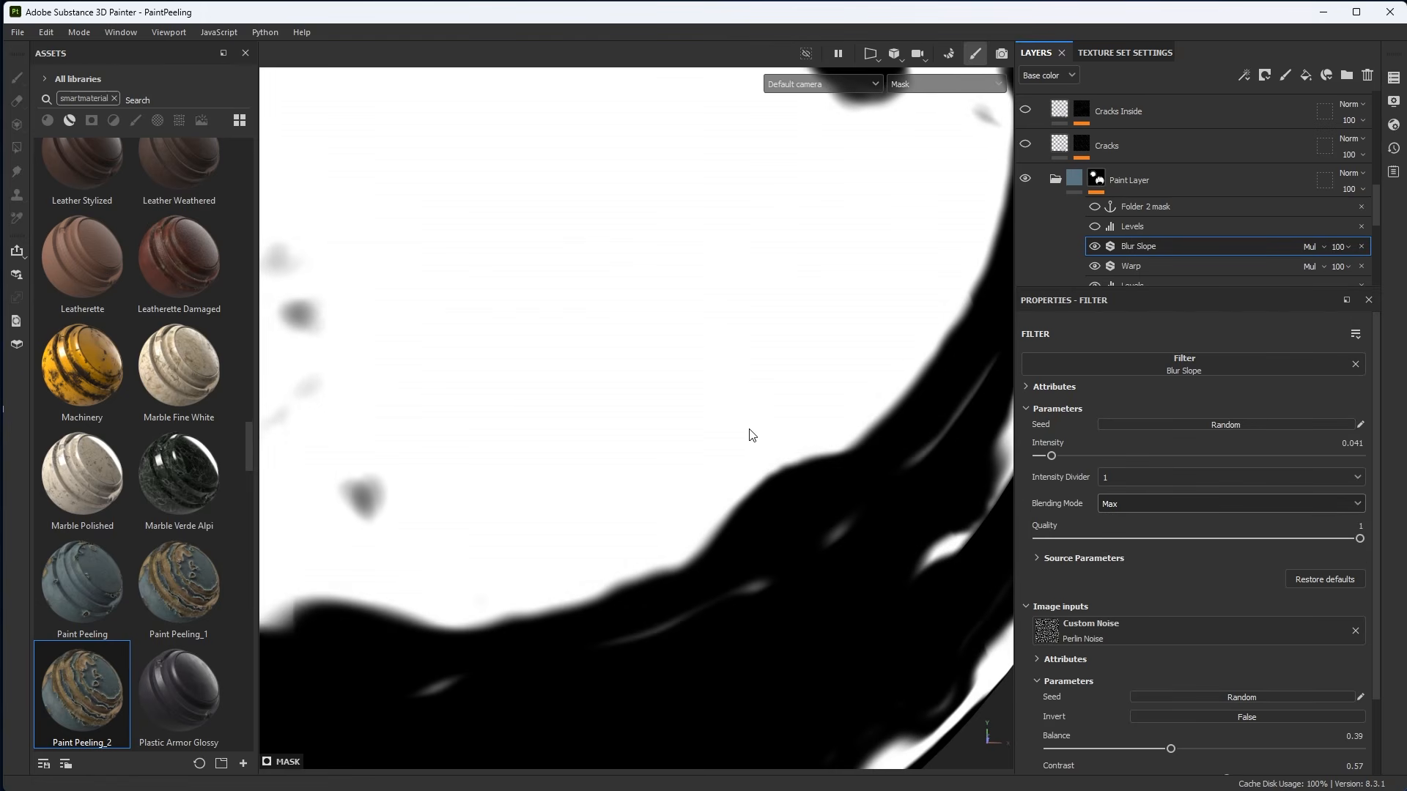
pyautogui.click(1136, 504)
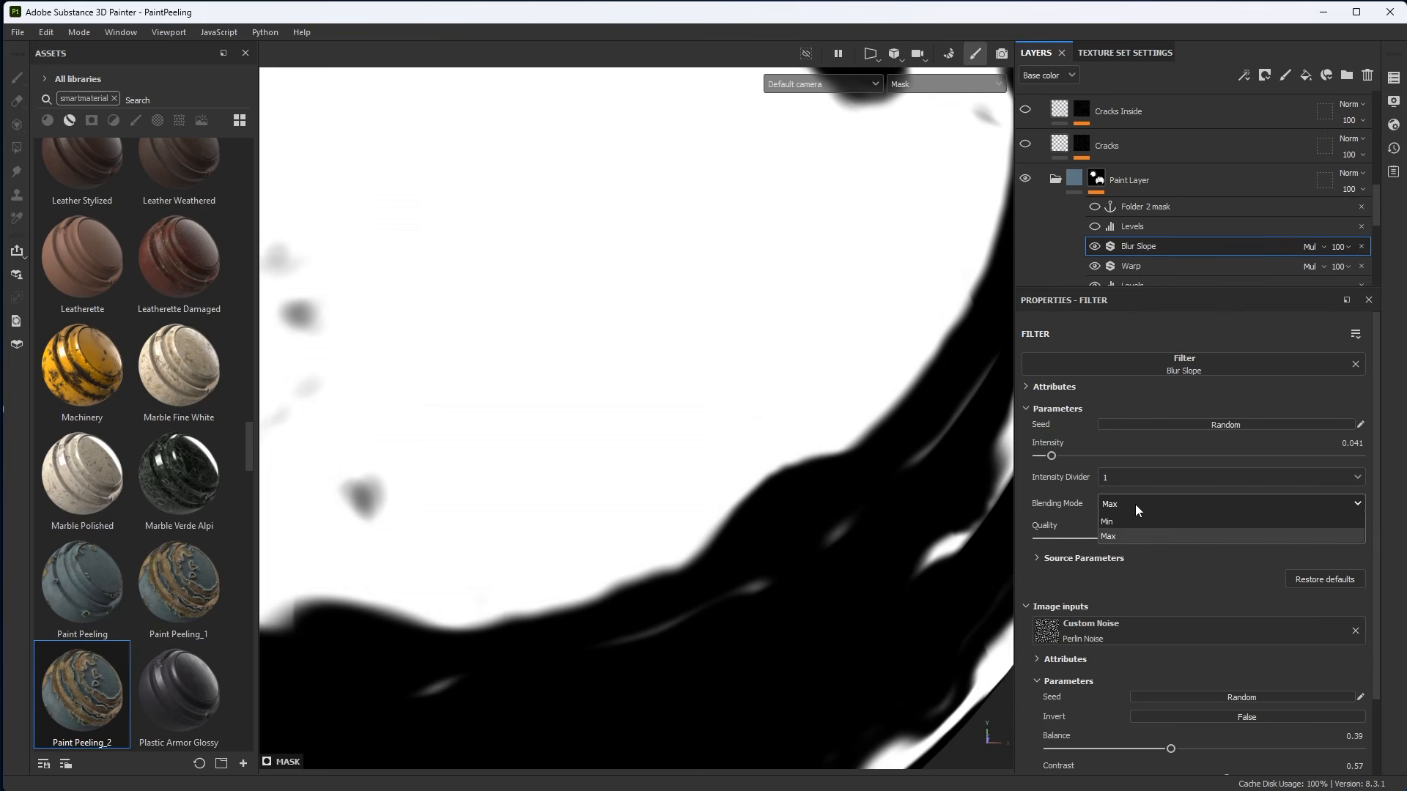
pyautogui.click(1123, 536)
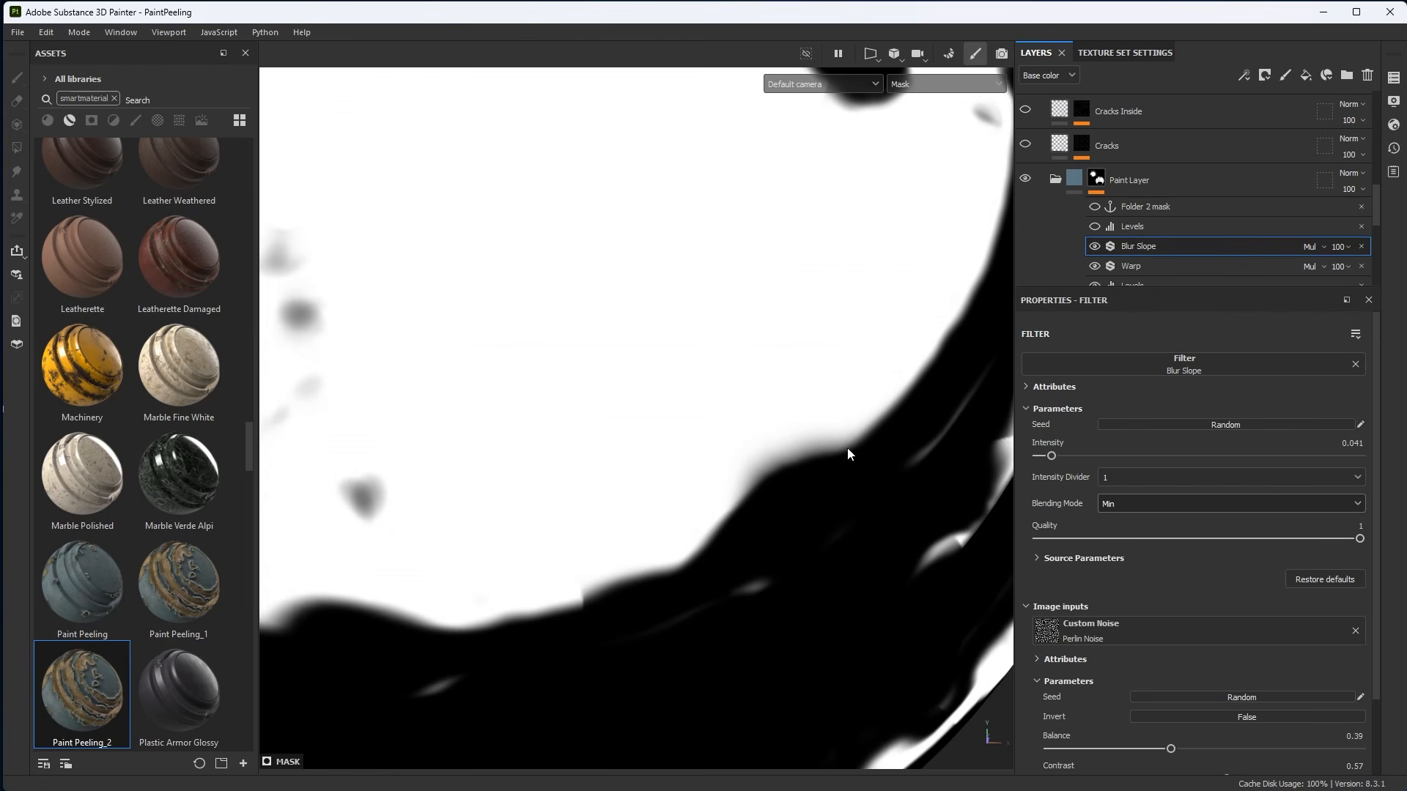
pyautogui.click(1110, 503)
pyautogui.click(1121, 521)
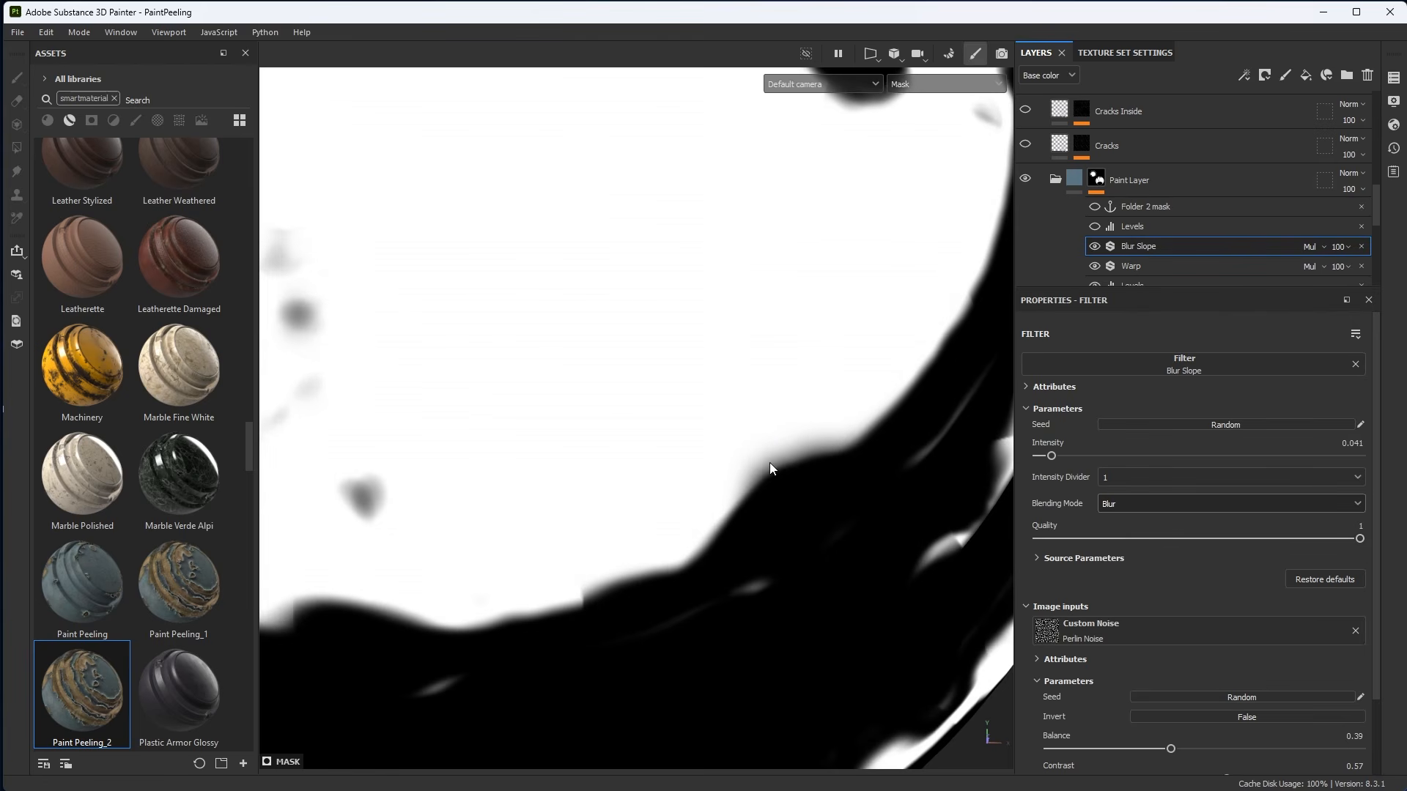
pyautogui.click(1124, 503)
pyautogui.click(1129, 541)
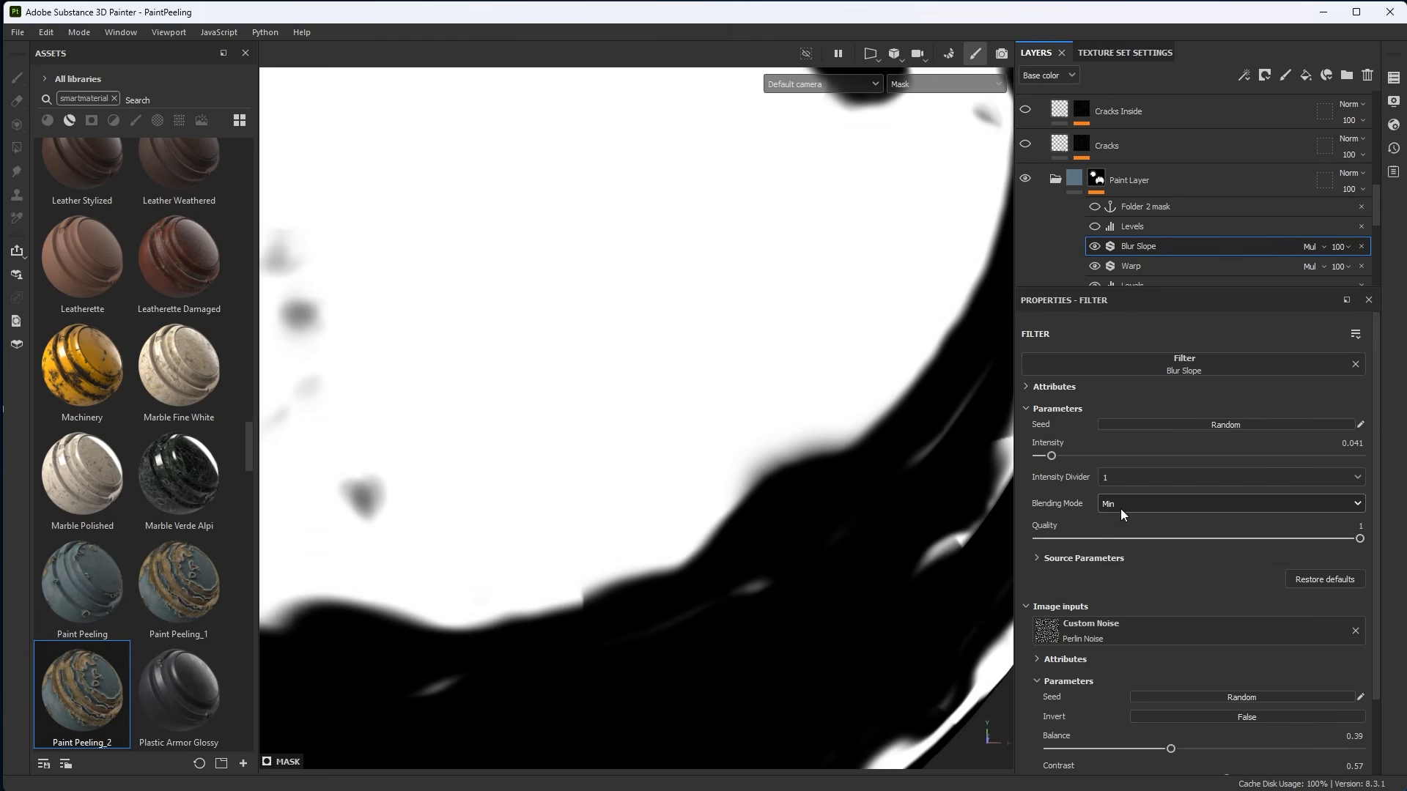
pyautogui.keyDown('alt'); pyautogui.moveTo(767, 450); pyautogui.dragTo(839, 555, button='right'); pyautogui.keyUp('alt')
pyautogui.keyDown('alt'); pyautogui.moveTo(839, 556); pyautogui.dragTo(759, 540, button='middle'); pyautogui.keyUp('alt')
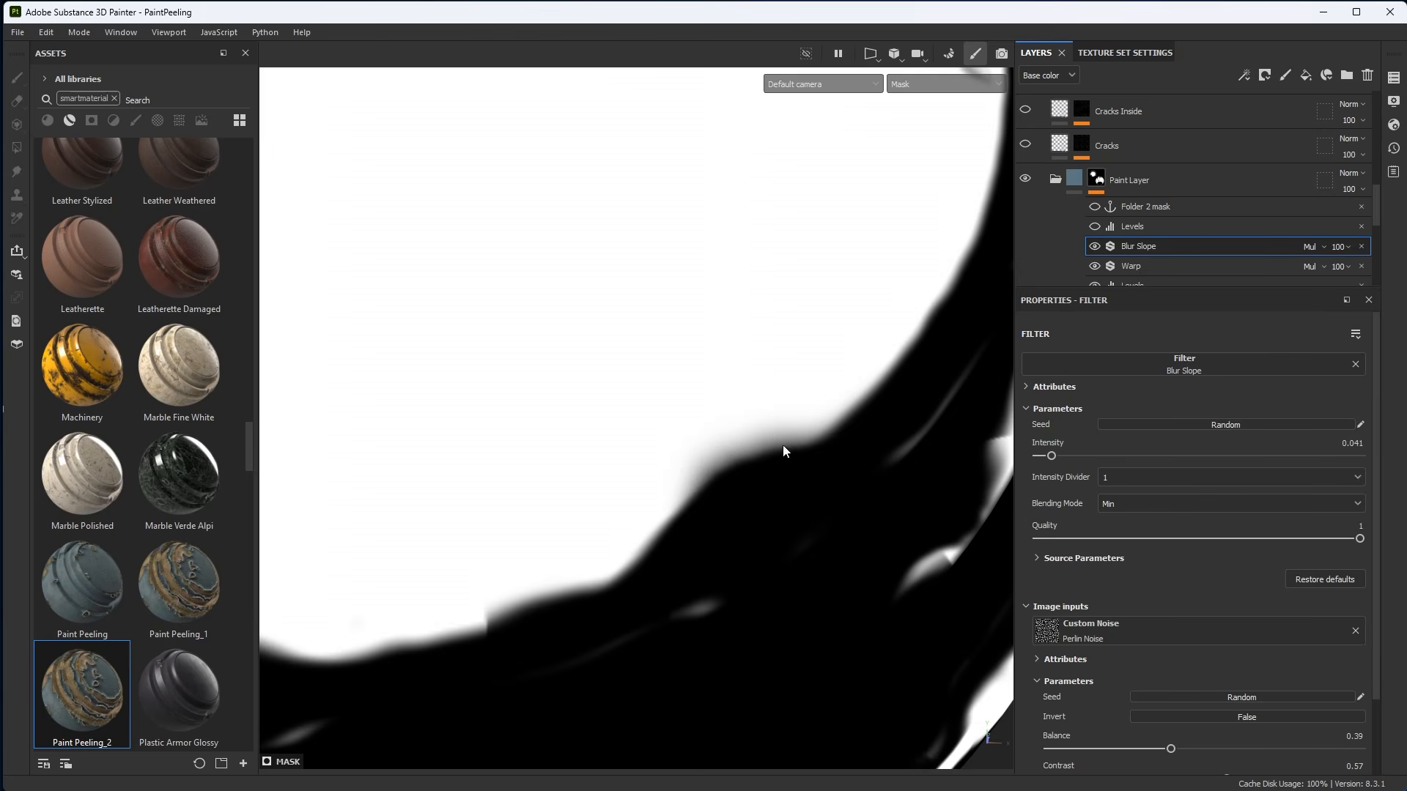
pyautogui.keyDown('alt'); pyautogui.moveTo(834, 563); pyautogui.dragTo(775, 463, button='right'); pyautogui.keyUp('alt')
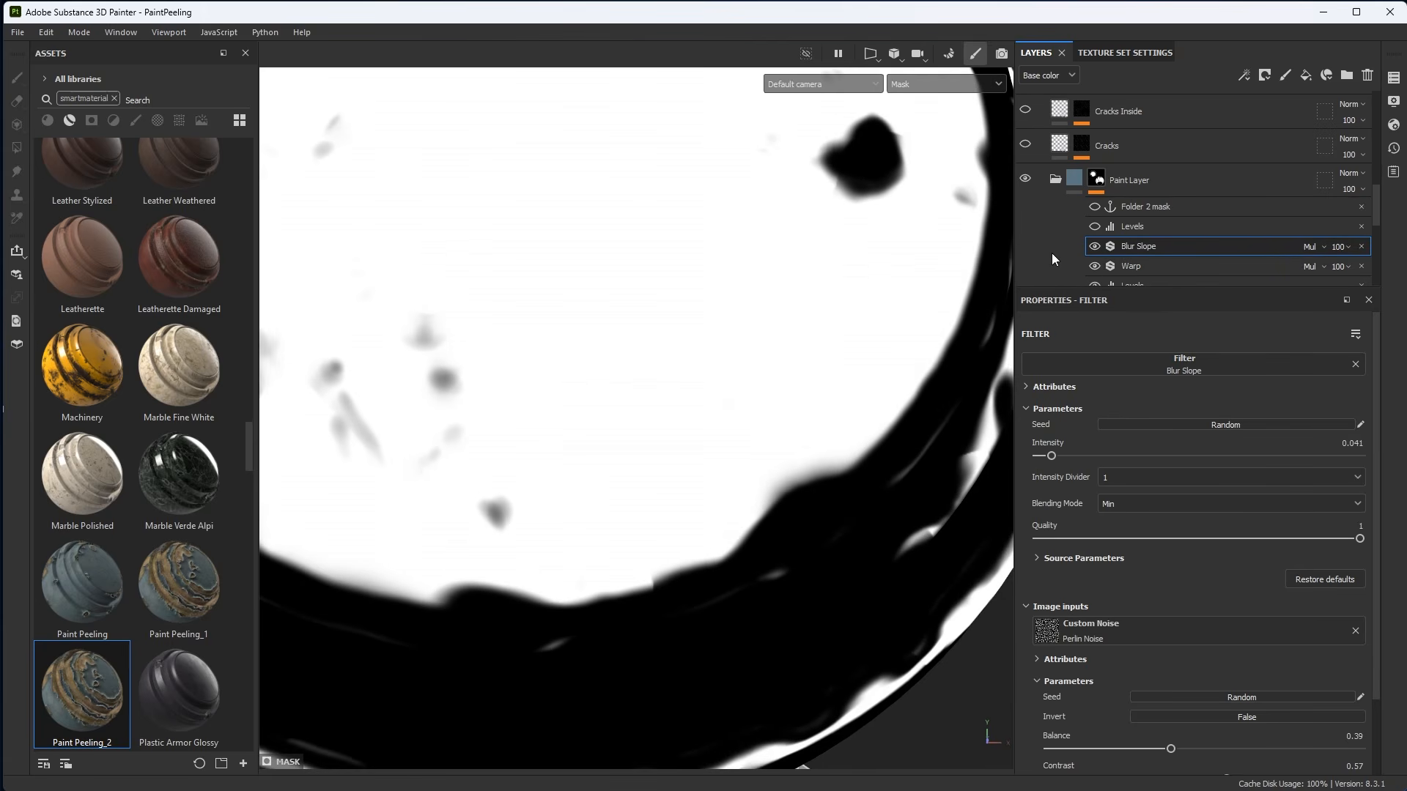
# Return to the material view, enable the upper Levels adjustment in the Paint Layer mask, and move its top input handle to about 0.969.
pyautogui.press('m')
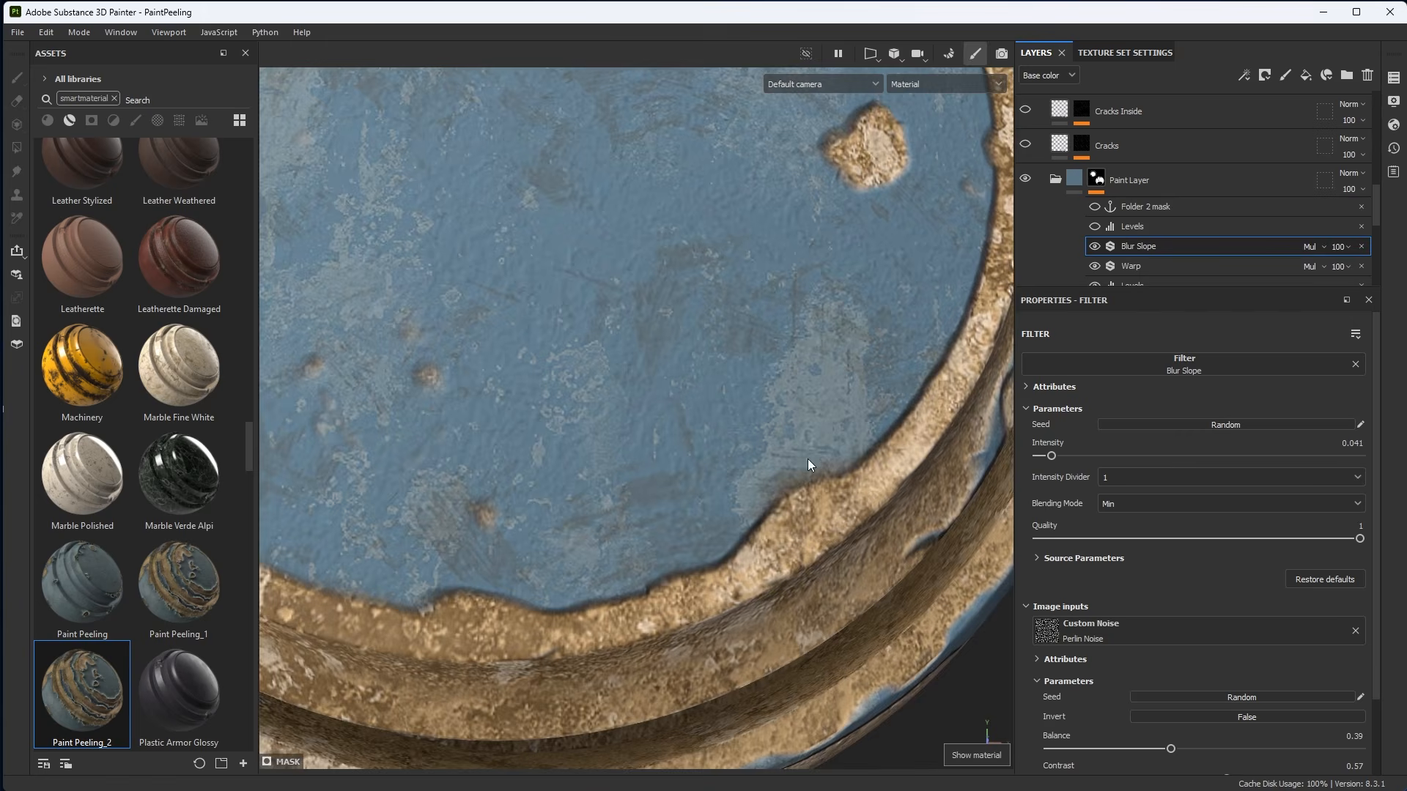
pyautogui.click(1094, 226)
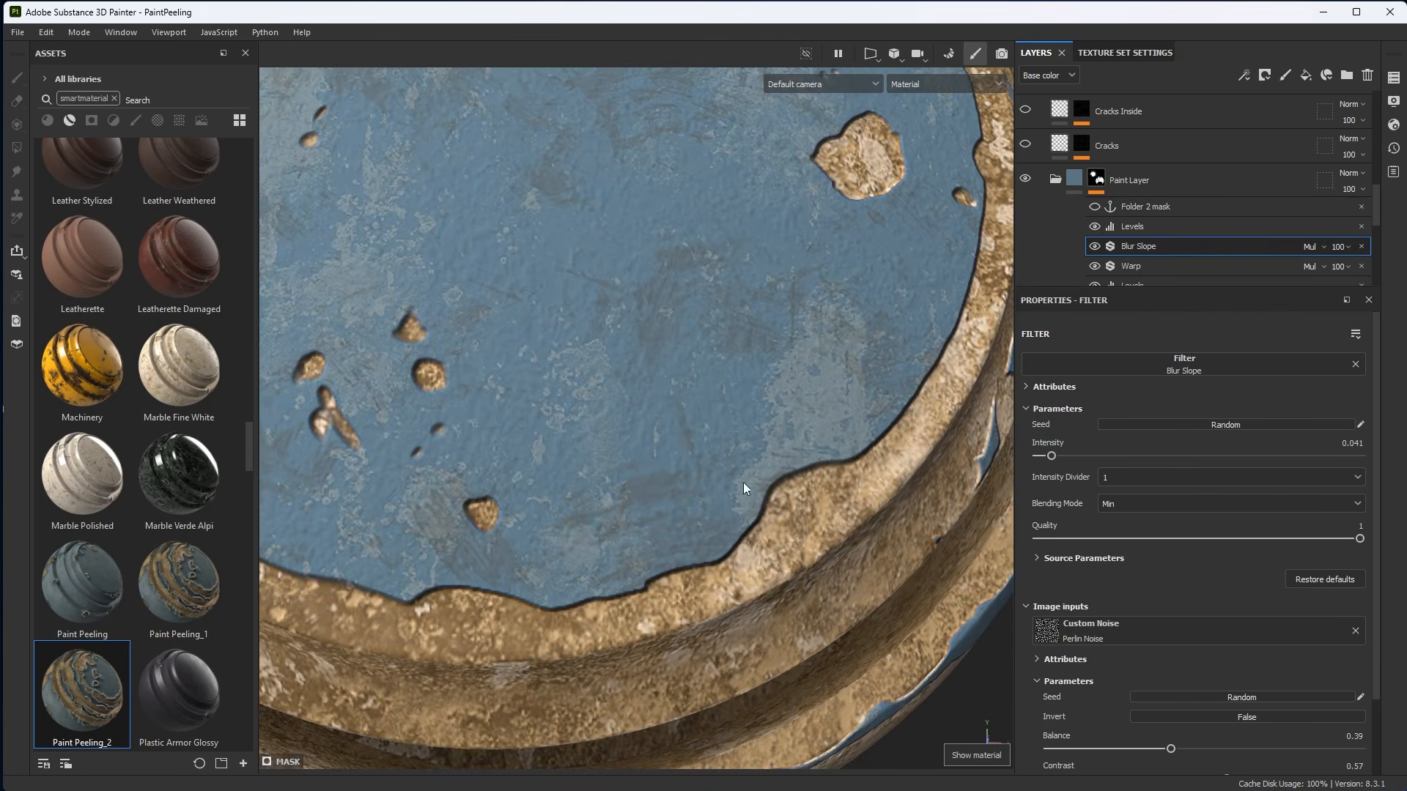
pyautogui.keyDown('alt'); pyautogui.moveTo(743, 482); pyautogui.dragTo(601, 344, button='right'); pyautogui.keyUp('alt')
pyautogui.moveTo(601, 345)
pyautogui.keyDown('alt'); pyautogui.mouseDown(button='middle')
pyautogui.moveTo(689, 419)
pyautogui.moveTo(685, 443)
pyautogui.mouseUp(button='middle'); pyautogui.keyUp('alt')
pyautogui.keyDown('alt'); pyautogui.moveTo(684, 443); pyautogui.dragTo(712, 509, button='right'); pyautogui.keyUp('alt')
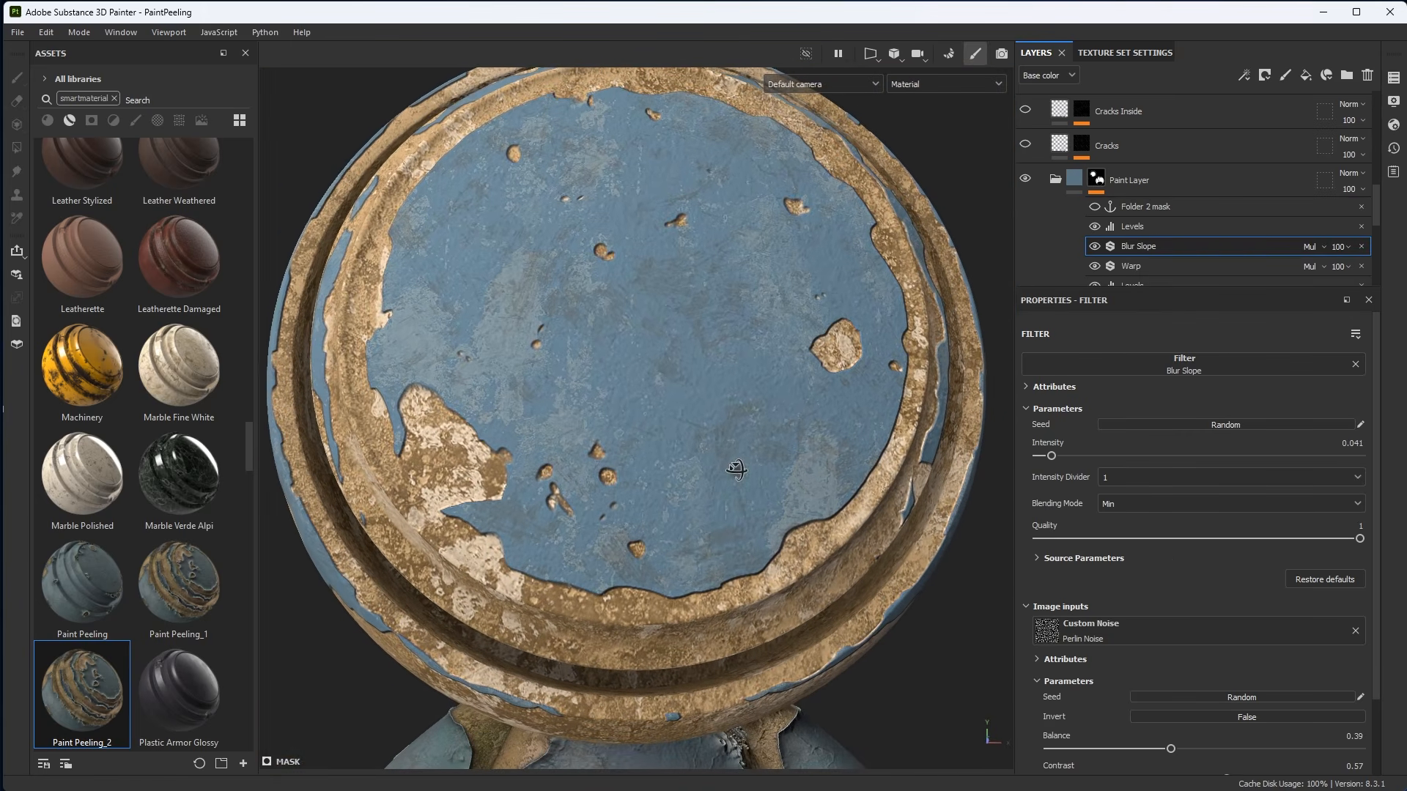
pyautogui.click(1136, 230)
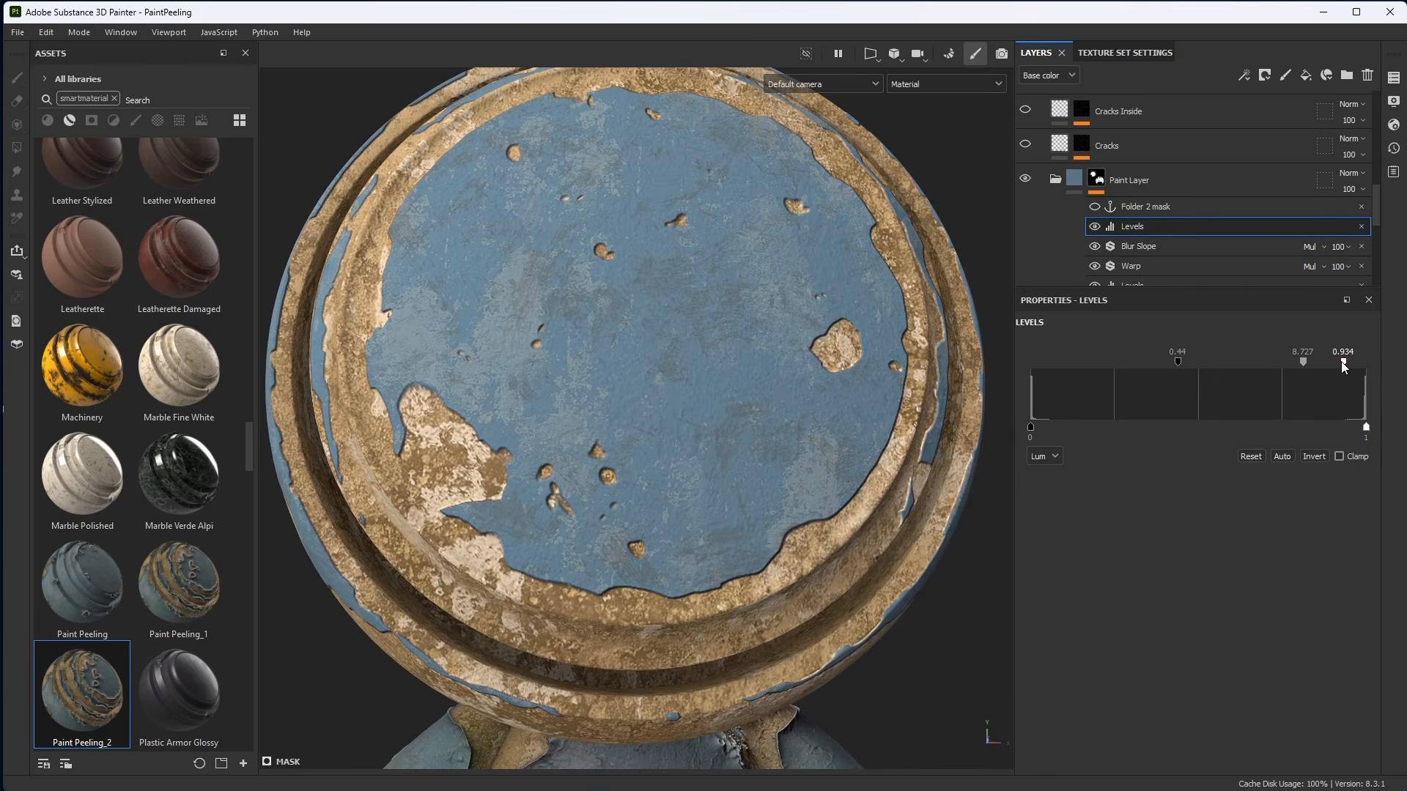
pyautogui.moveTo(1343, 362); pyautogui.dragTo(1356, 364)
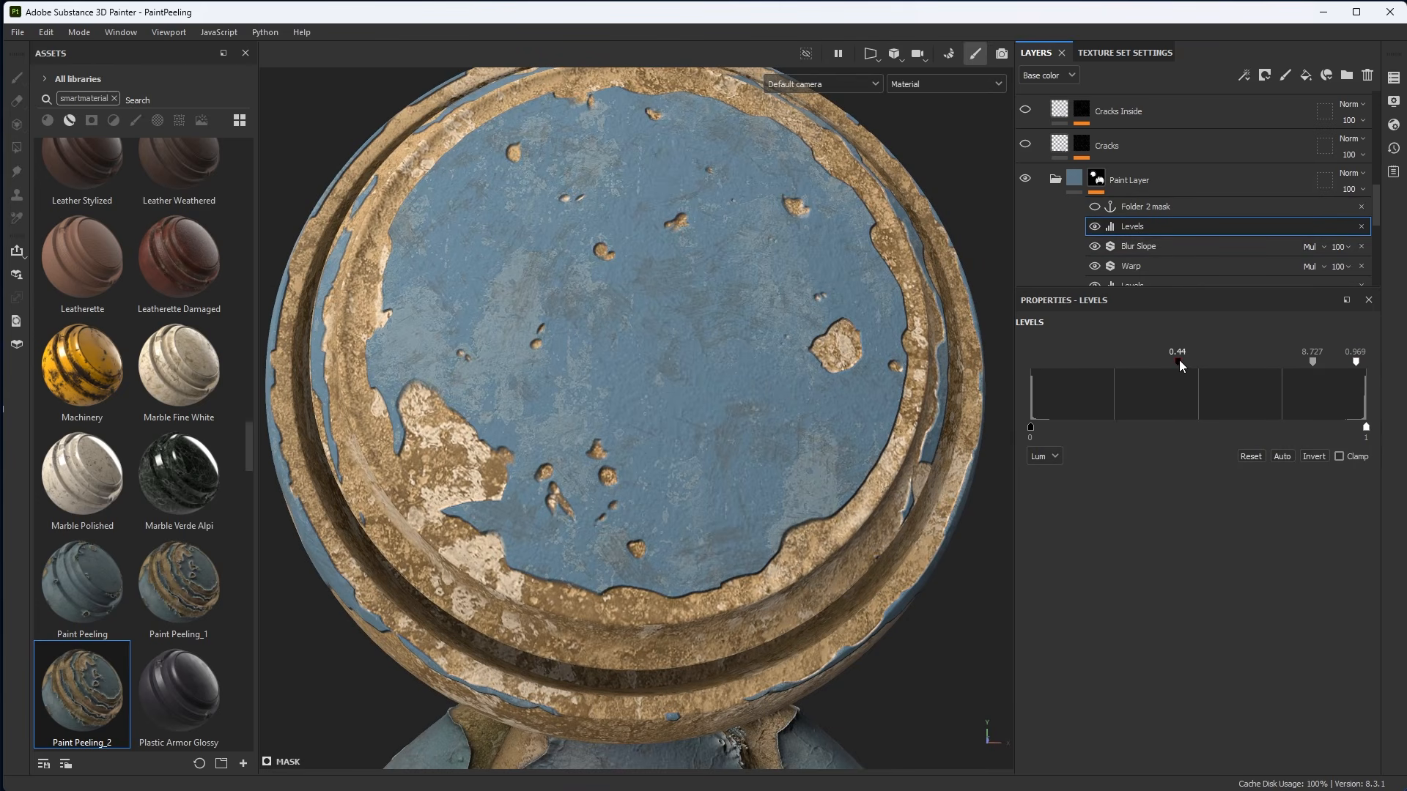
# Set the upper Levels' middle handle to about 0.531 and top handle to about 0.974, toggling it off and on to compare.
pyautogui.moveTo(1180, 359)
pyautogui.mouseDown()
pyautogui.moveTo(1225, 367)
pyautogui.moveTo(1023, 363)
pyautogui.moveTo(1198, 378)
pyautogui.mouseUp()
pyautogui.moveTo(1322, 364)
pyautogui.mouseDown()
pyautogui.moveTo(1289, 364)
pyautogui.moveTo(1357, 363)
pyautogui.mouseUp()
pyautogui.click(1095, 226)
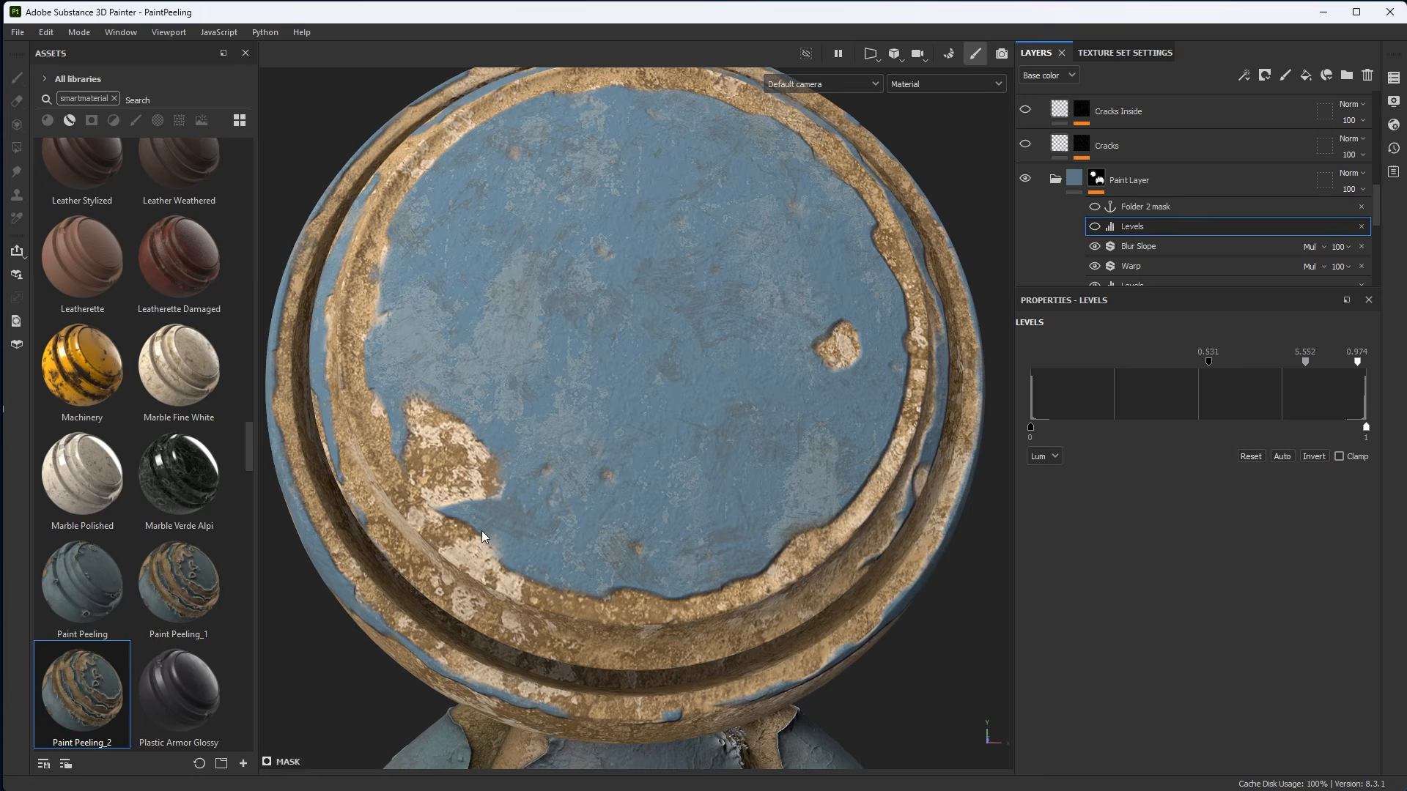
pyautogui.click(1095, 226)
# Select the Paint layer inside the Paint Layer mask and enable its visibility.
pyautogui.scroll(-2, 621, 377)
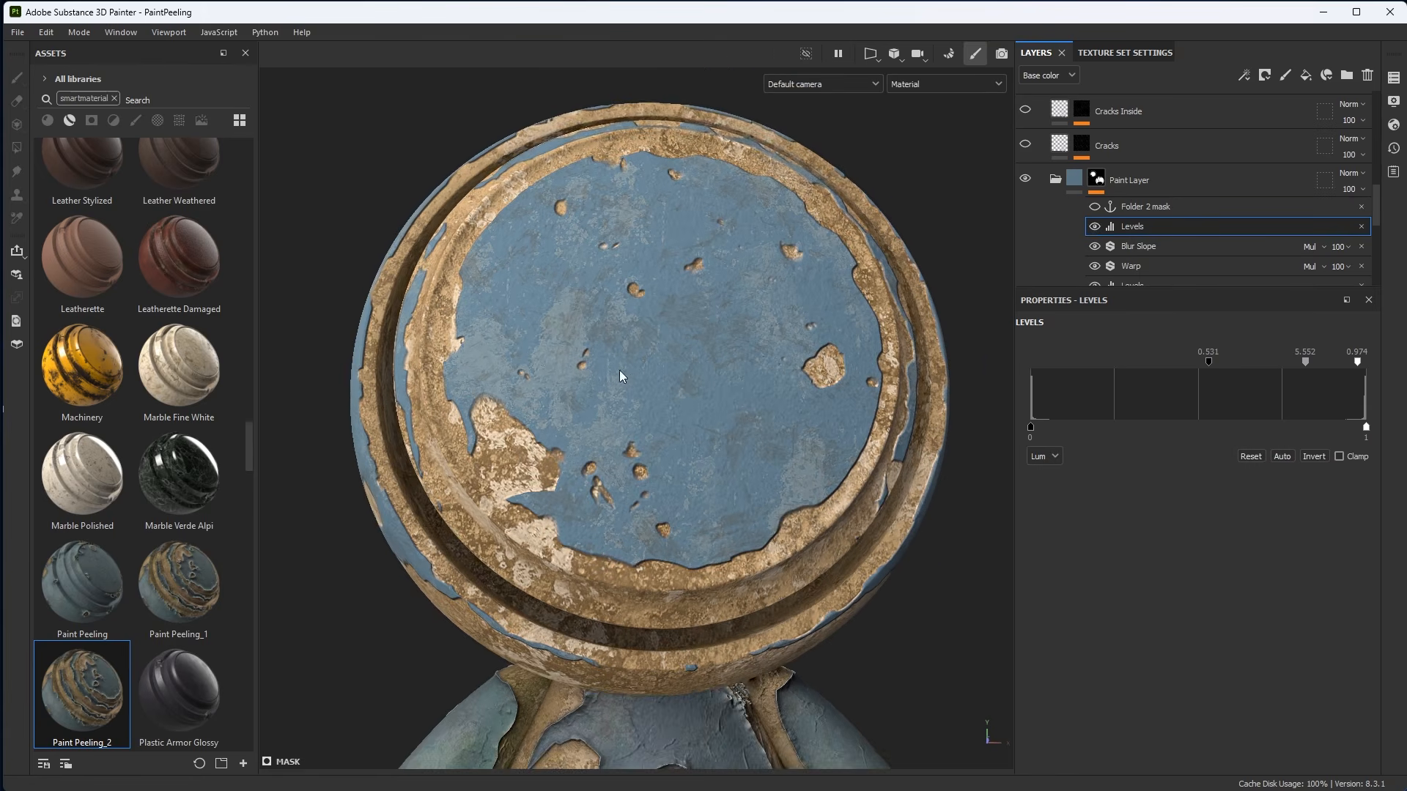
pyautogui.keyDown('alt'); pyautogui.moveTo(621, 377); pyautogui.dragTo(702, 458); pyautogui.keyUp('alt')
pyautogui.scroll(-2, 518, 351)
pyautogui.keyDown('alt'); pyautogui.moveTo(518, 351); pyautogui.dragTo(660, 370); pyautogui.keyUp('alt')
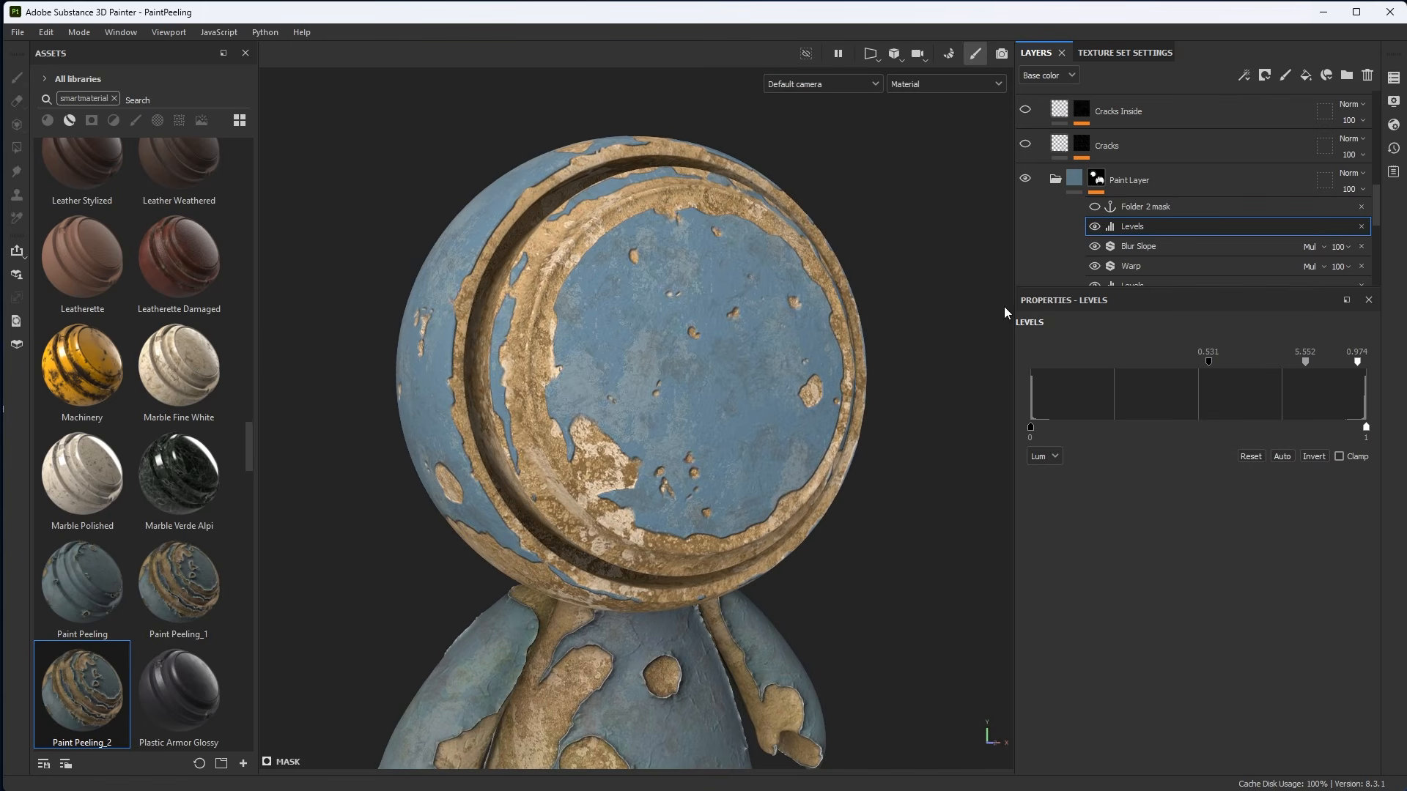
pyautogui.moveTo(1082, 291); pyautogui.dragTo(1082, 454)
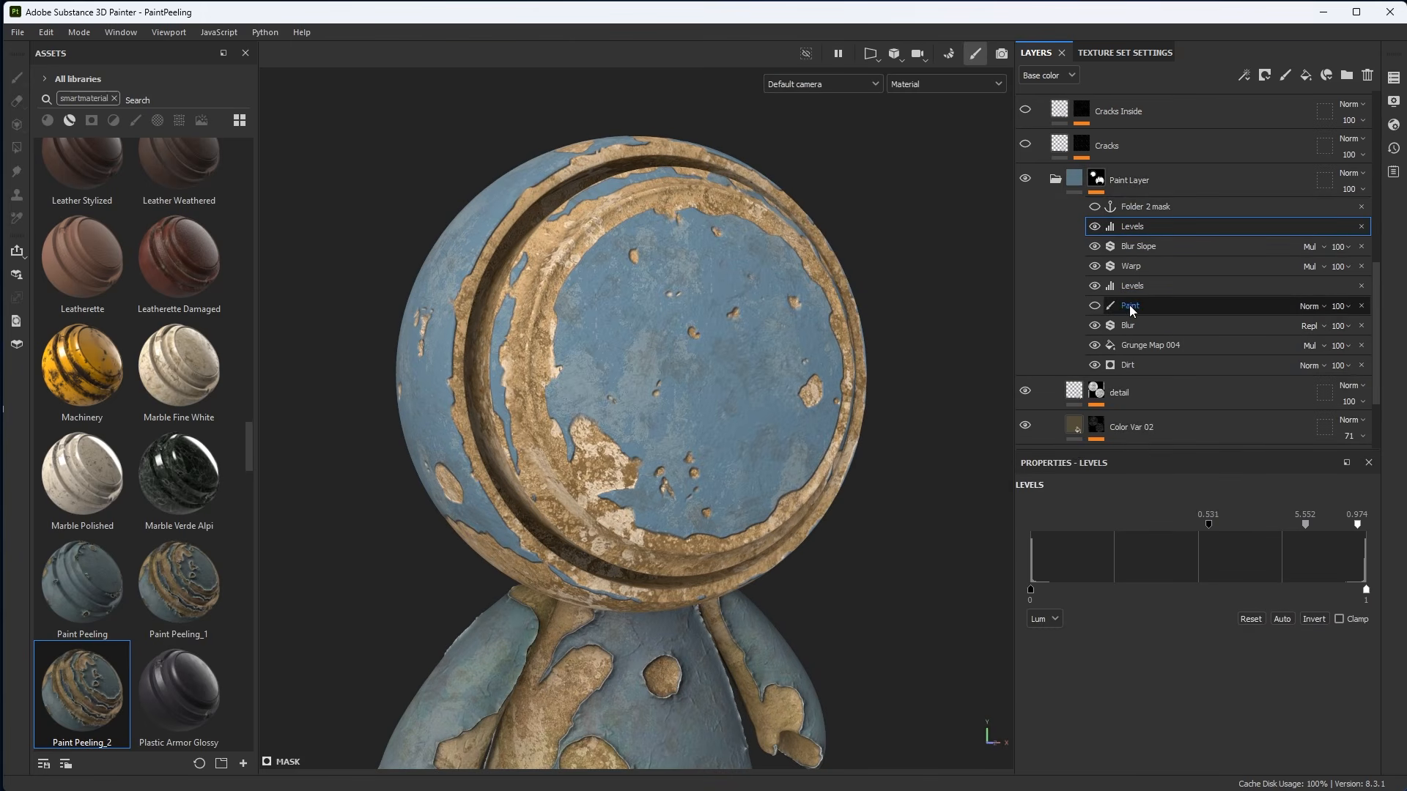
pyautogui.click(1252, 312)
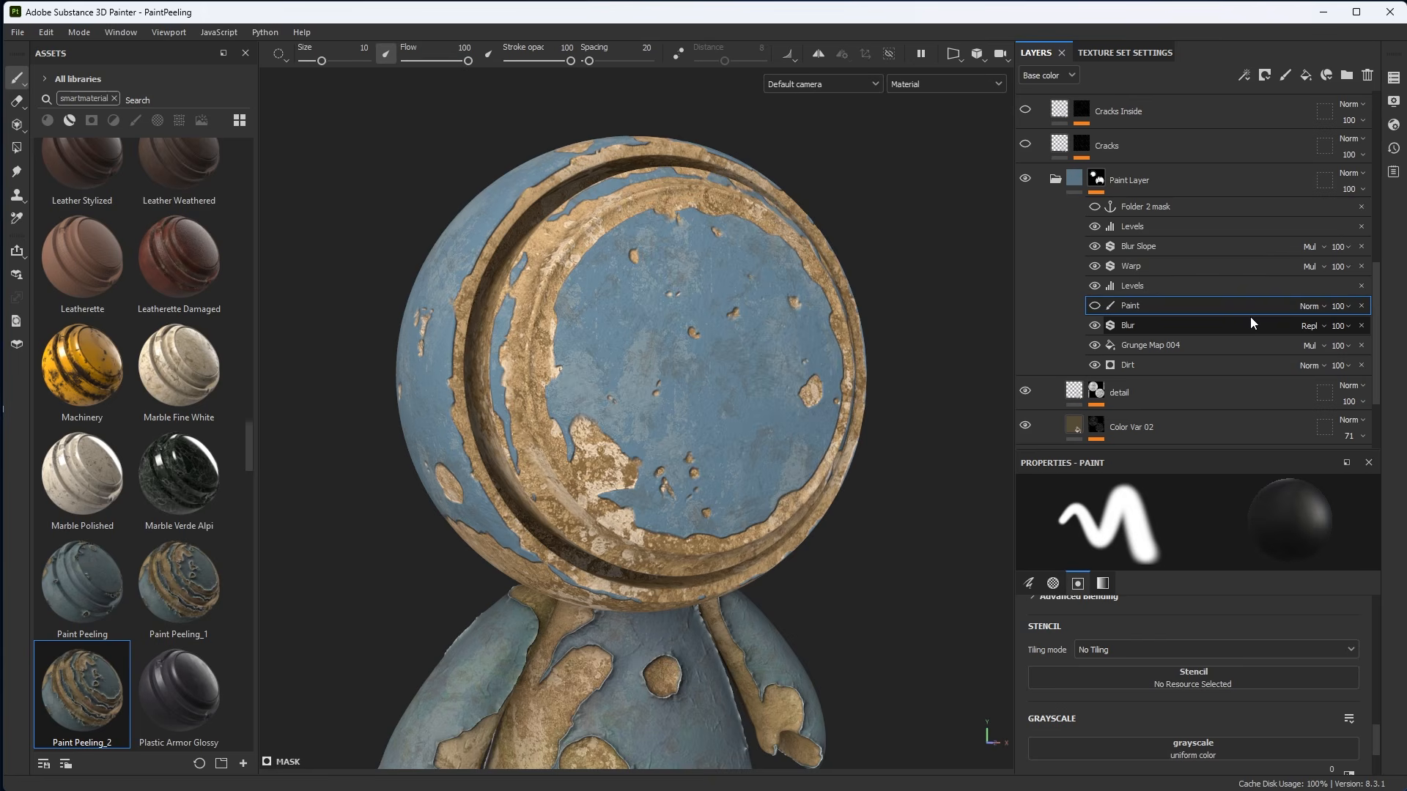
pyautogui.click(1095, 306)
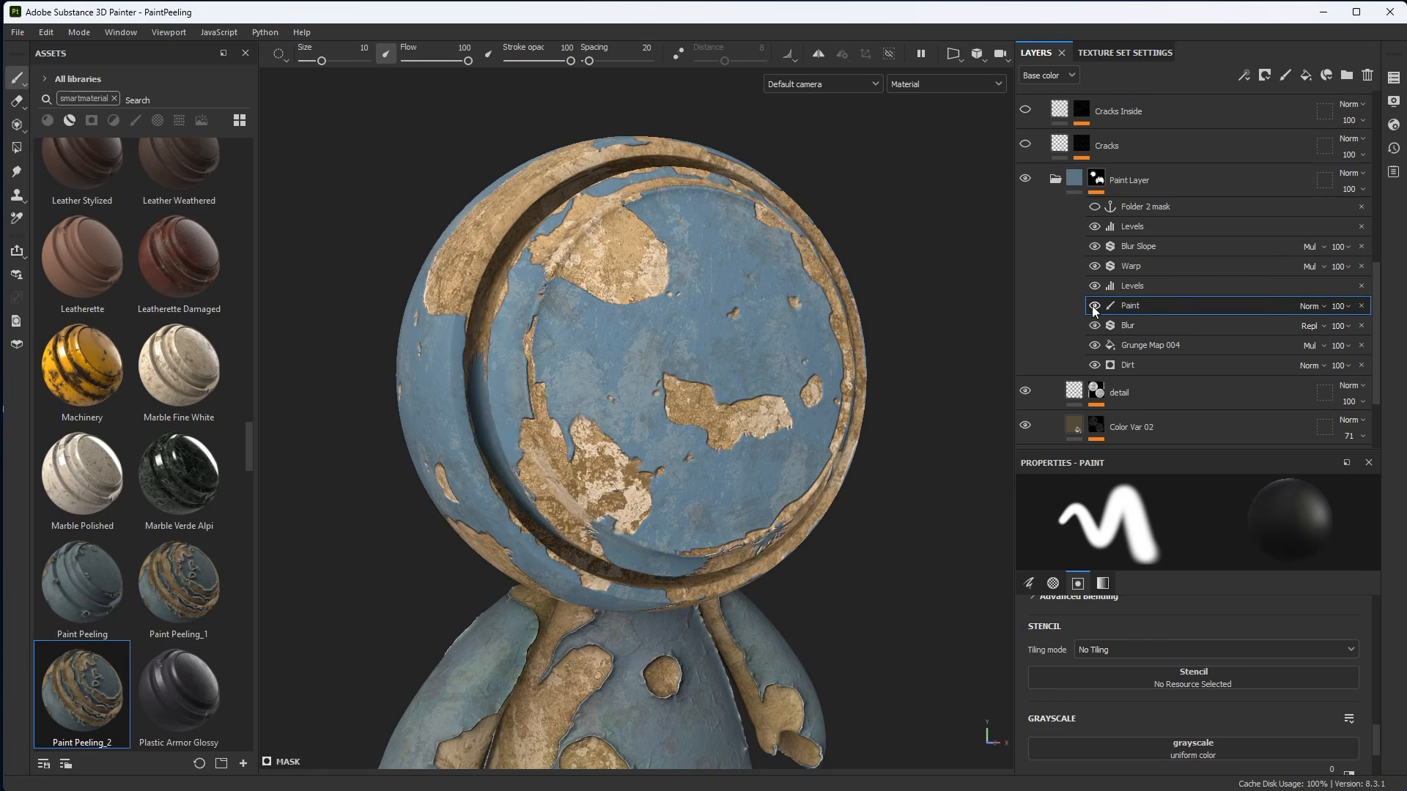
pyautogui.keyDown('alt'); pyautogui.moveTo(783, 401); pyautogui.dragTo(763, 378); pyautogui.keyUp('alt')
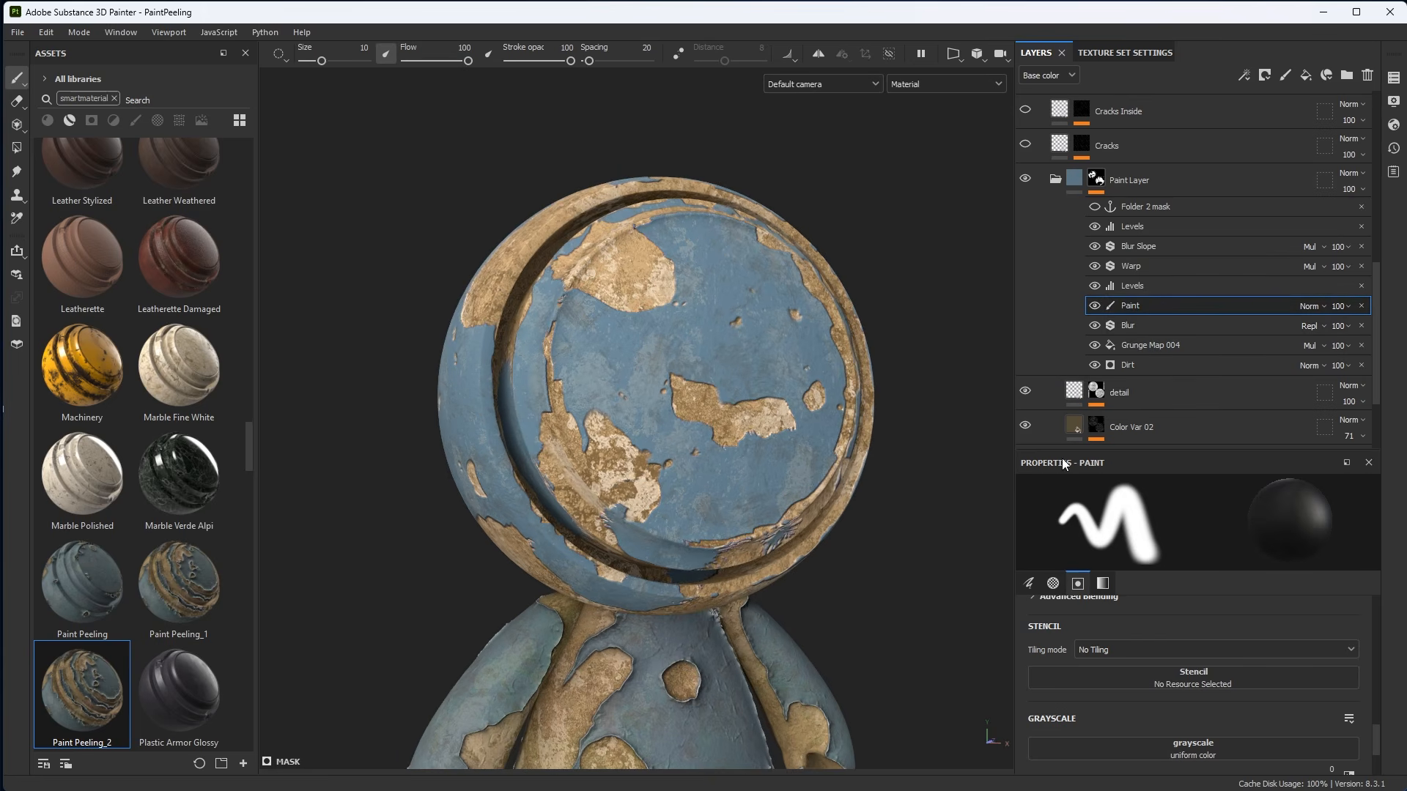
# Open the Paint layer's grayscale settings and paint white over part of the central peeled patch.
pyautogui.click(1103, 583)
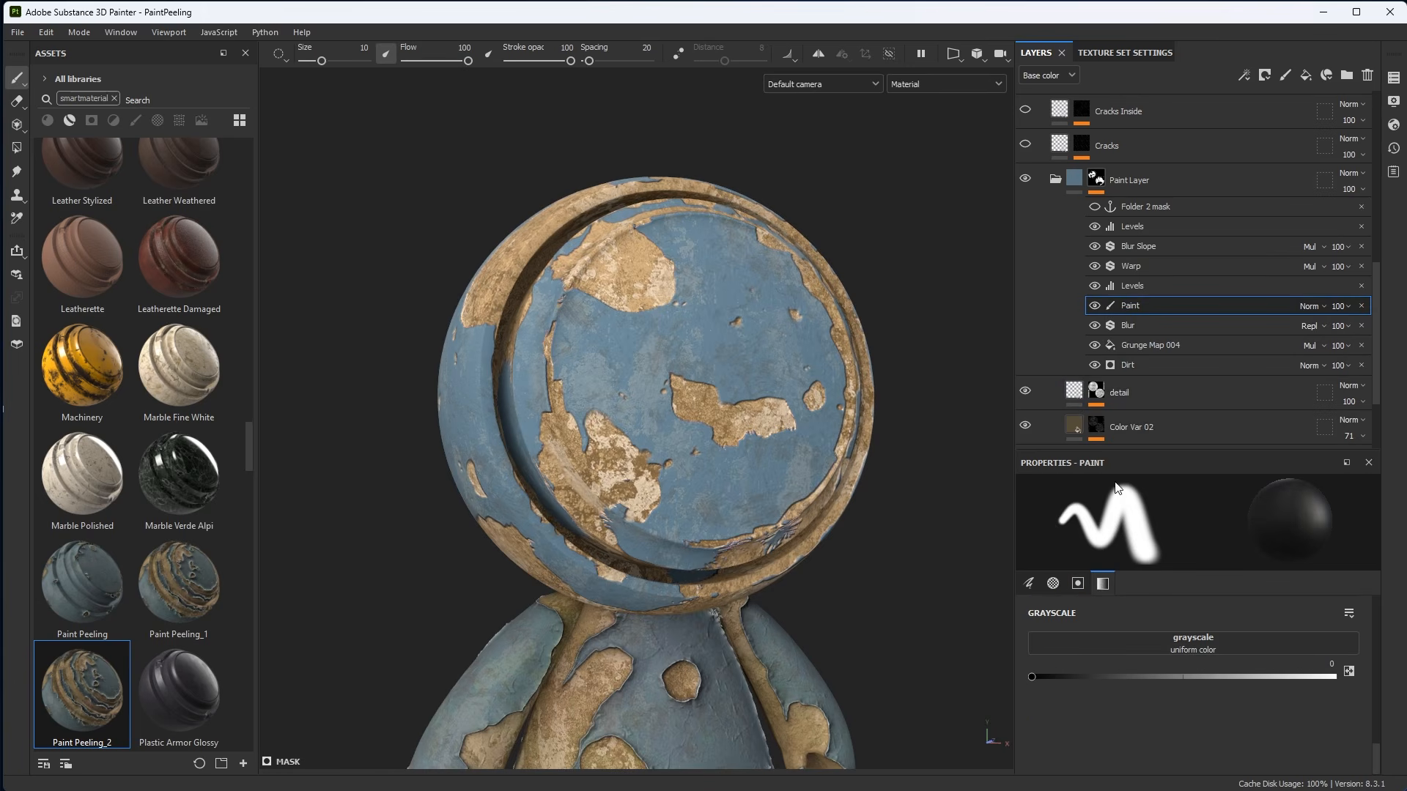
pyautogui.moveTo(1113, 450); pyautogui.dragTo(1113, 344)
pyautogui.scroll(-1, 1085, 267)
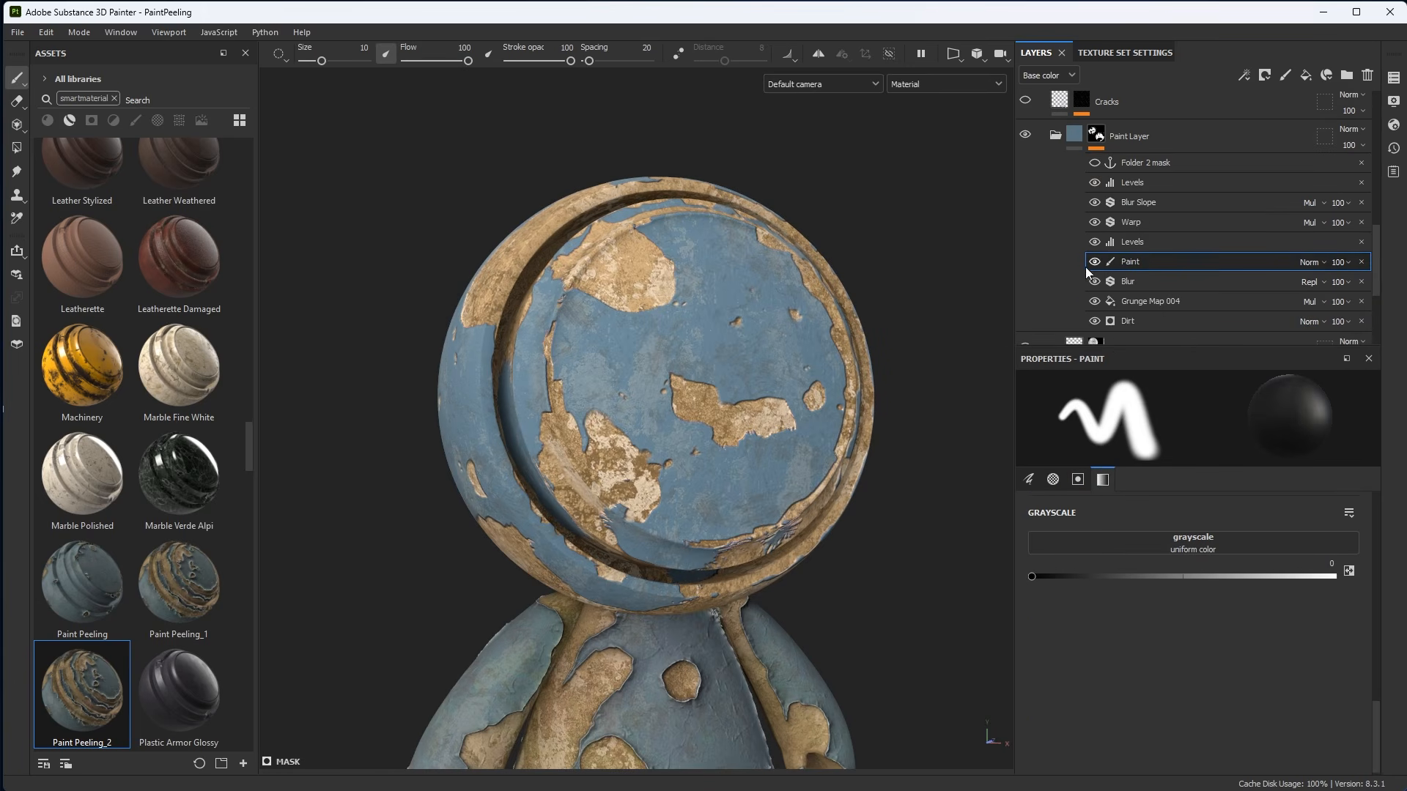
pyautogui.keyDown('alt'); pyautogui.moveTo(784, 539); pyautogui.dragTo(778, 553); pyautogui.keyUp('alt')
pyautogui.scroll(2, 778, 543)
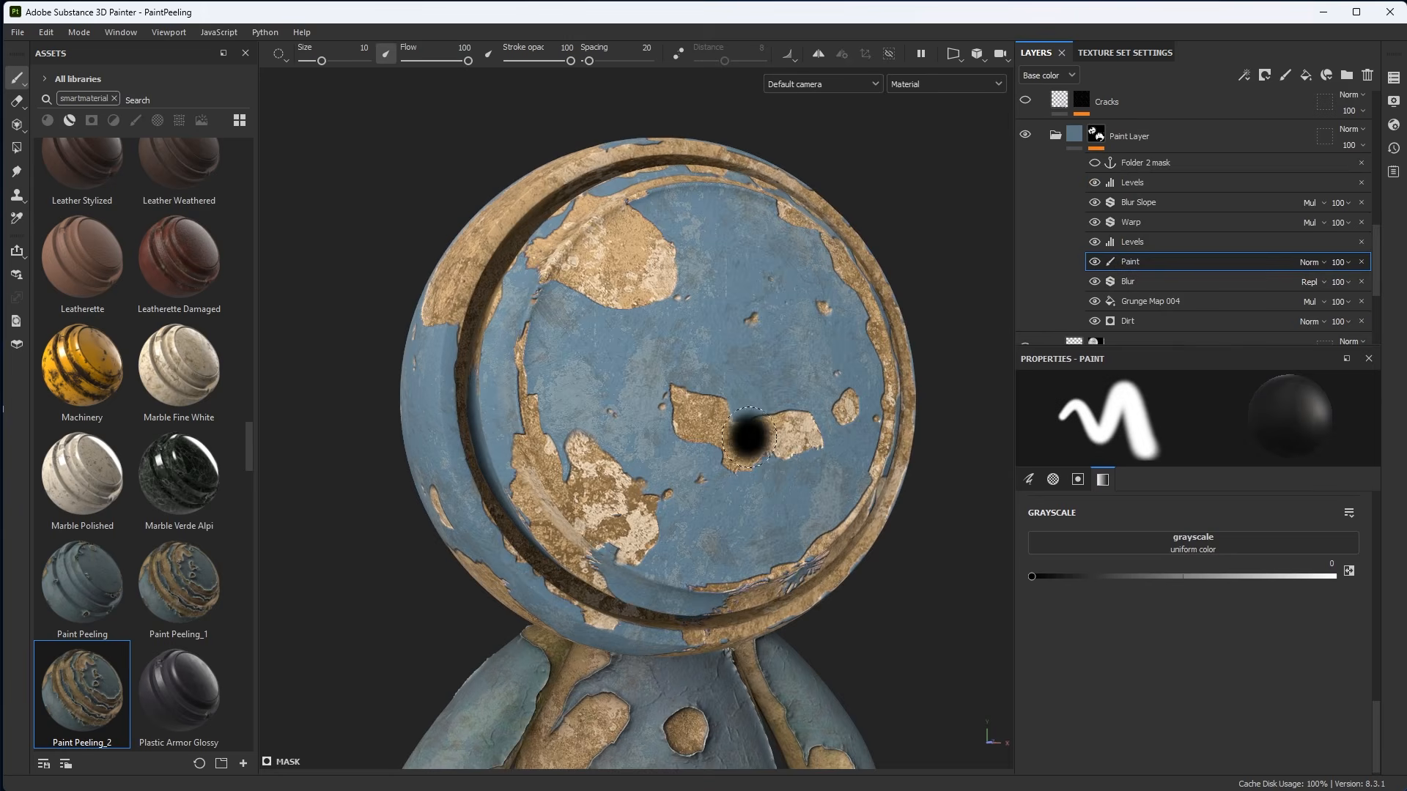
pyautogui.moveTo(812, 431); pyautogui.dragTo(722, 383)
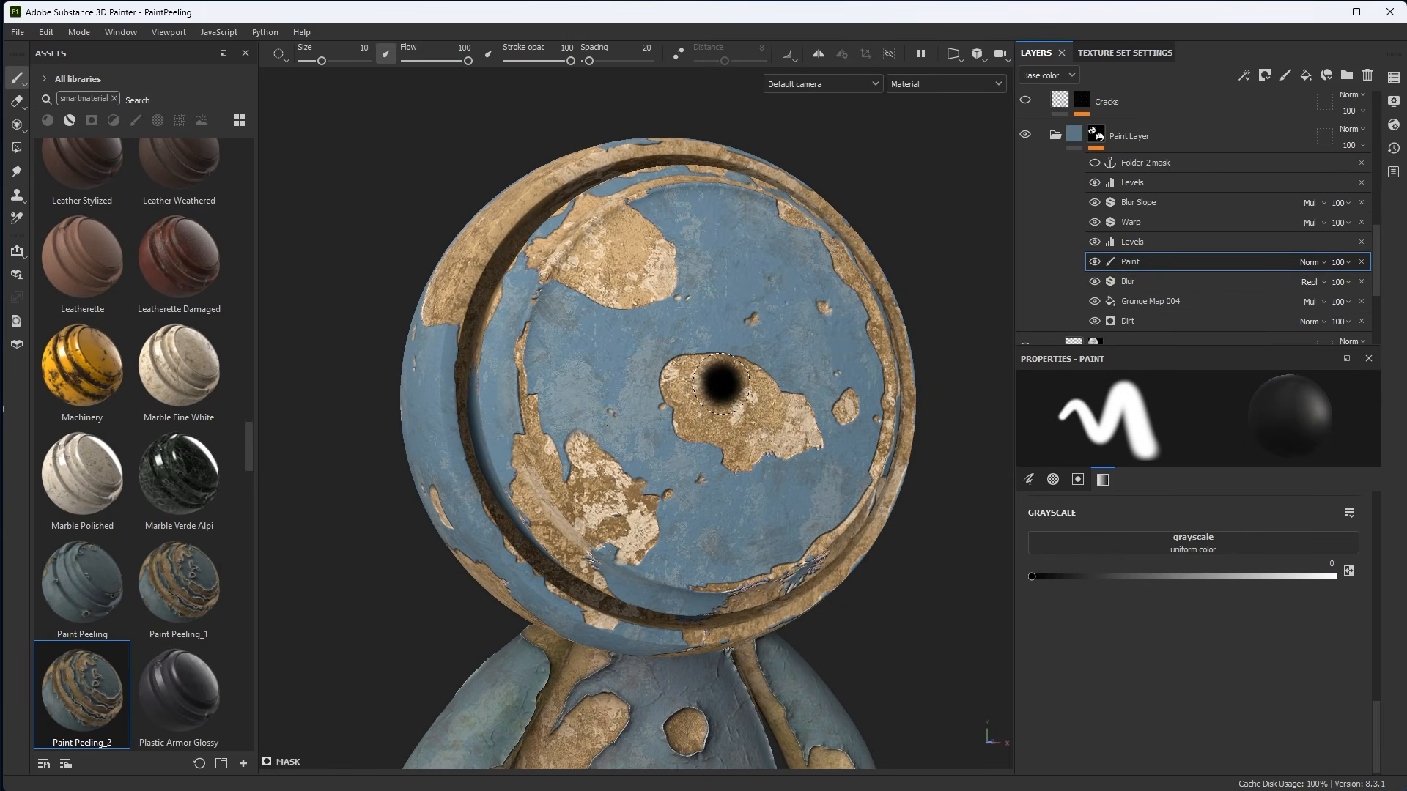
pyautogui.press('x')
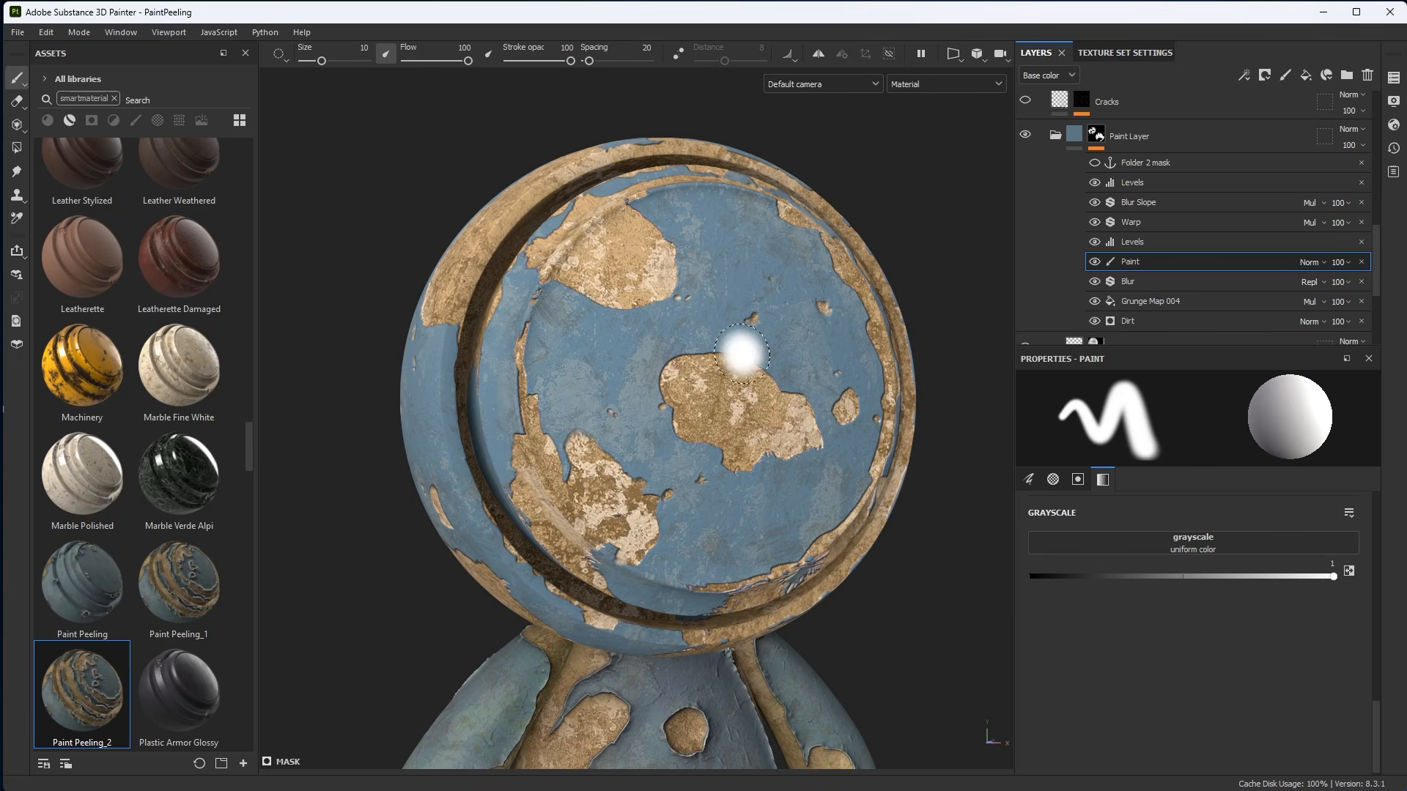
pyautogui.moveTo(742, 355)
pyautogui.mouseDown()
pyautogui.moveTo(685, 370)
pyautogui.moveTo(754, 381)
pyautogui.moveTo(663, 418)
pyautogui.moveTo(680, 551)
pyautogui.mouseUp()
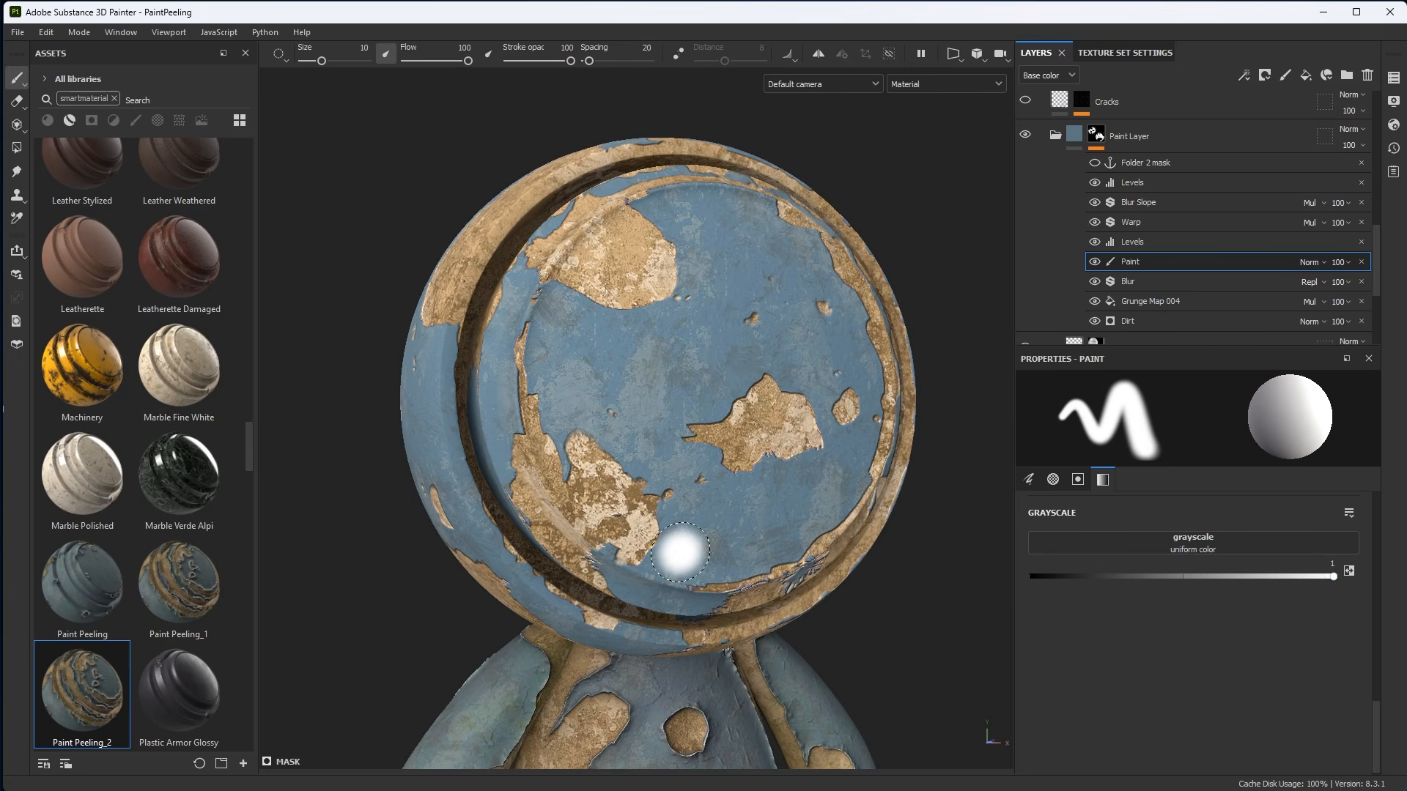
# Switch the paint value to black and paint strokes that widen the peeled areas on the sphere's front.
pyautogui.press('x')
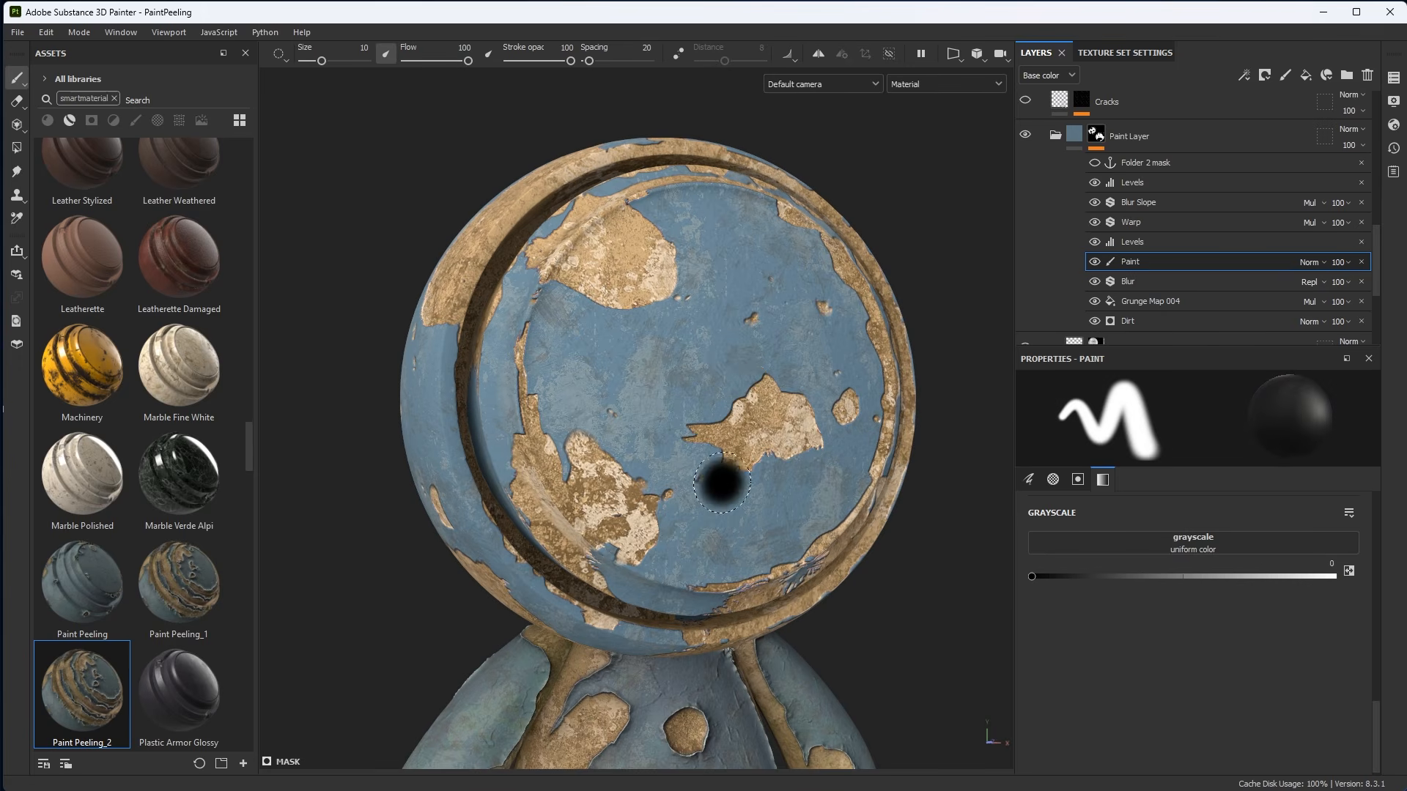
pyautogui.moveTo(770, 399)
pyautogui.mouseDown()
pyautogui.moveTo(621, 431)
pyautogui.moveTo(565, 414)
pyautogui.moveTo(649, 466)
pyautogui.moveTo(711, 473)
pyautogui.moveTo(682, 442)
pyautogui.moveTo(675, 454)
pyautogui.mouseUp()
pyautogui.moveTo(645, 403)
pyautogui.mouseDown()
pyautogui.moveTo(562, 380)
pyautogui.moveTo(535, 393)
pyautogui.moveTo(563, 443)
pyautogui.mouseUp()
pyautogui.keyDown('alt'); pyautogui.moveTo(608, 432); pyautogui.dragTo(681, 439, button='right'); pyautogui.keyUp('alt')
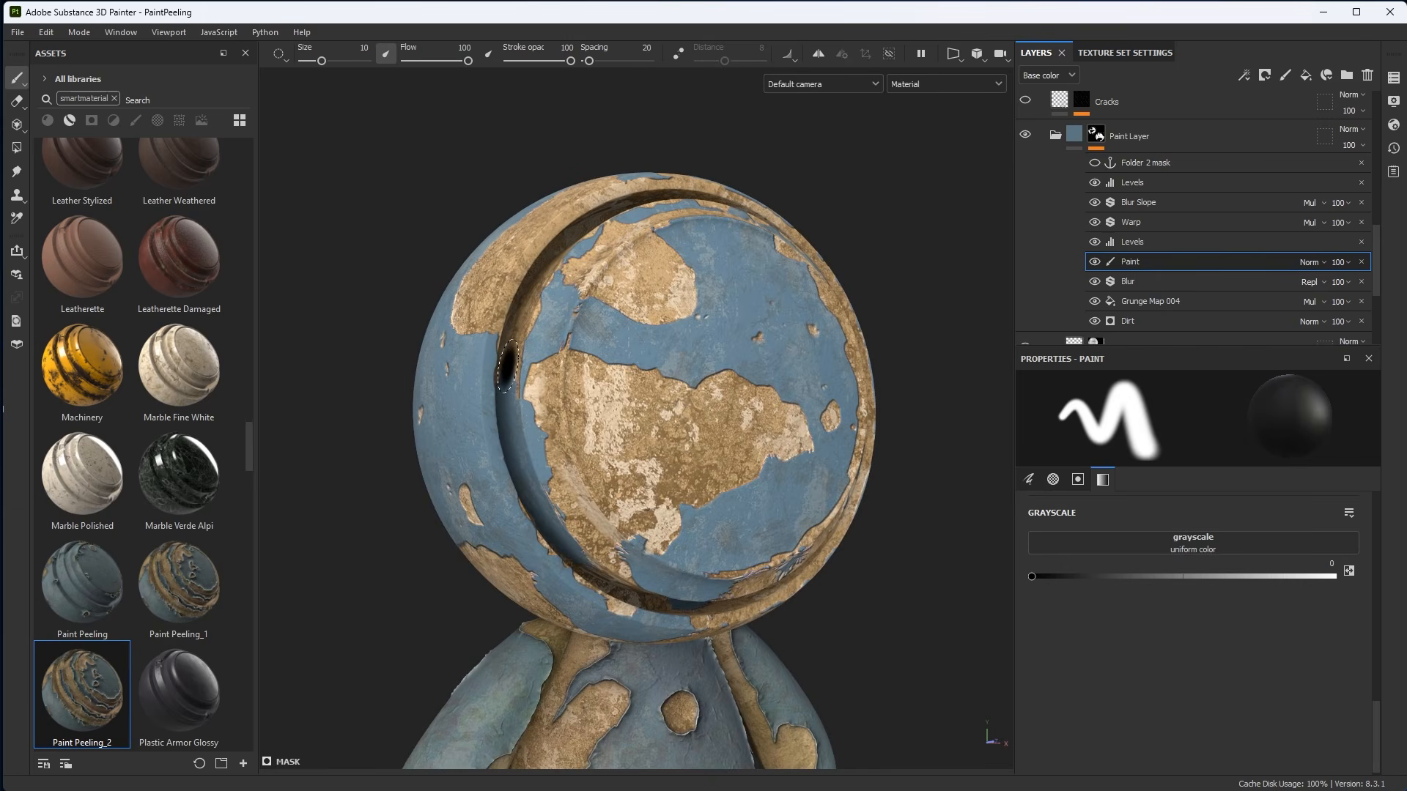
pyautogui.moveTo(553, 357)
pyautogui.keyDown('alt'); pyautogui.mouseDown()
pyautogui.moveTo(637, 345)
pyautogui.moveTo(635, 374)
pyautogui.mouseUp(); pyautogui.keyUp('alt')
pyautogui.keyDown('alt'); pyautogui.moveTo(635, 374); pyautogui.dragTo(612, 351, button='middle'); pyautogui.keyUp('alt')
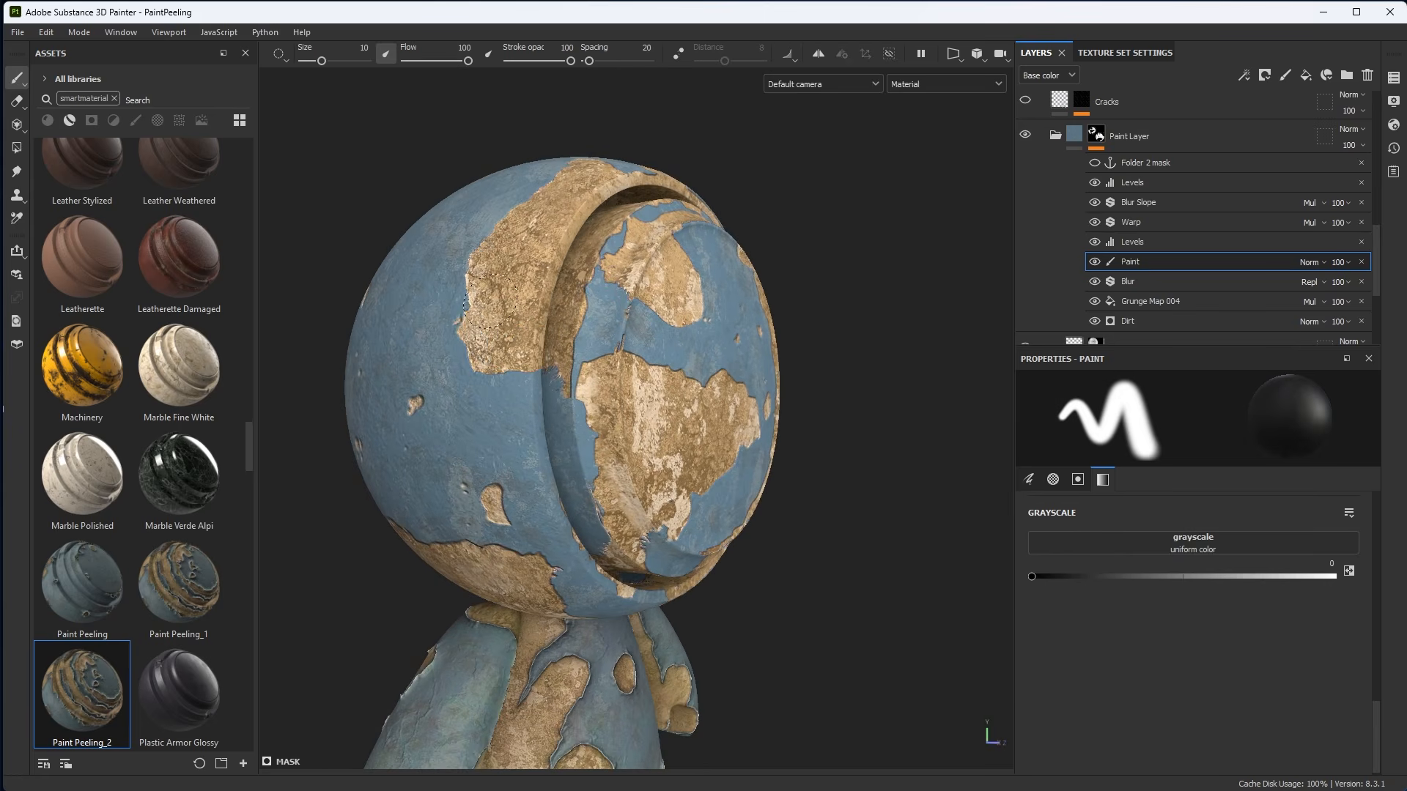
pyautogui.click(647, 378)
pyautogui.keyDown('alt'); pyautogui.moveTo(648, 379); pyautogui.dragTo(669, 450); pyautogui.keyUp('alt')
# Switch back to white, lower the brush size to about 2.44, and touch up the peeled region's edges.
pyautogui.press('x')
pyautogui.scroll(2, 672, 449)
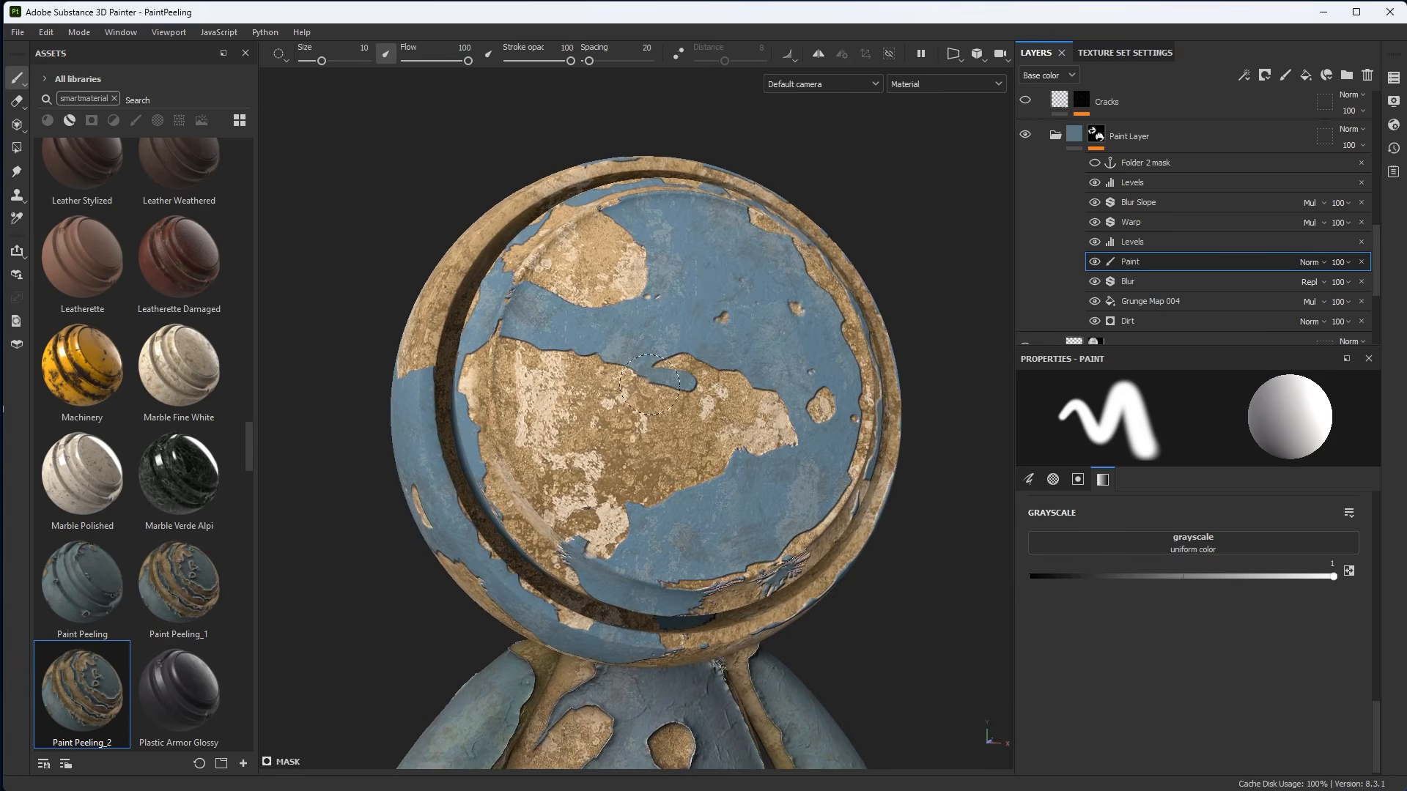
pyautogui.moveTo(620, 364)
pyautogui.mouseDown()
pyautogui.moveTo(609, 405)
pyautogui.moveTo(568, 406)
pyautogui.moveTo(607, 425)
pyautogui.mouseUp()
pyautogui.scroll(-2, 581, 402)
pyautogui.keyDown('ctrl'); pyautogui.moveTo(607, 425); pyautogui.dragTo(566, 390, button='right'); pyautogui.keyUp('ctrl')
pyautogui.keyDown('alt'); pyautogui.moveTo(566, 391); pyautogui.dragTo(779, 515); pyautogui.keyUp('alt')
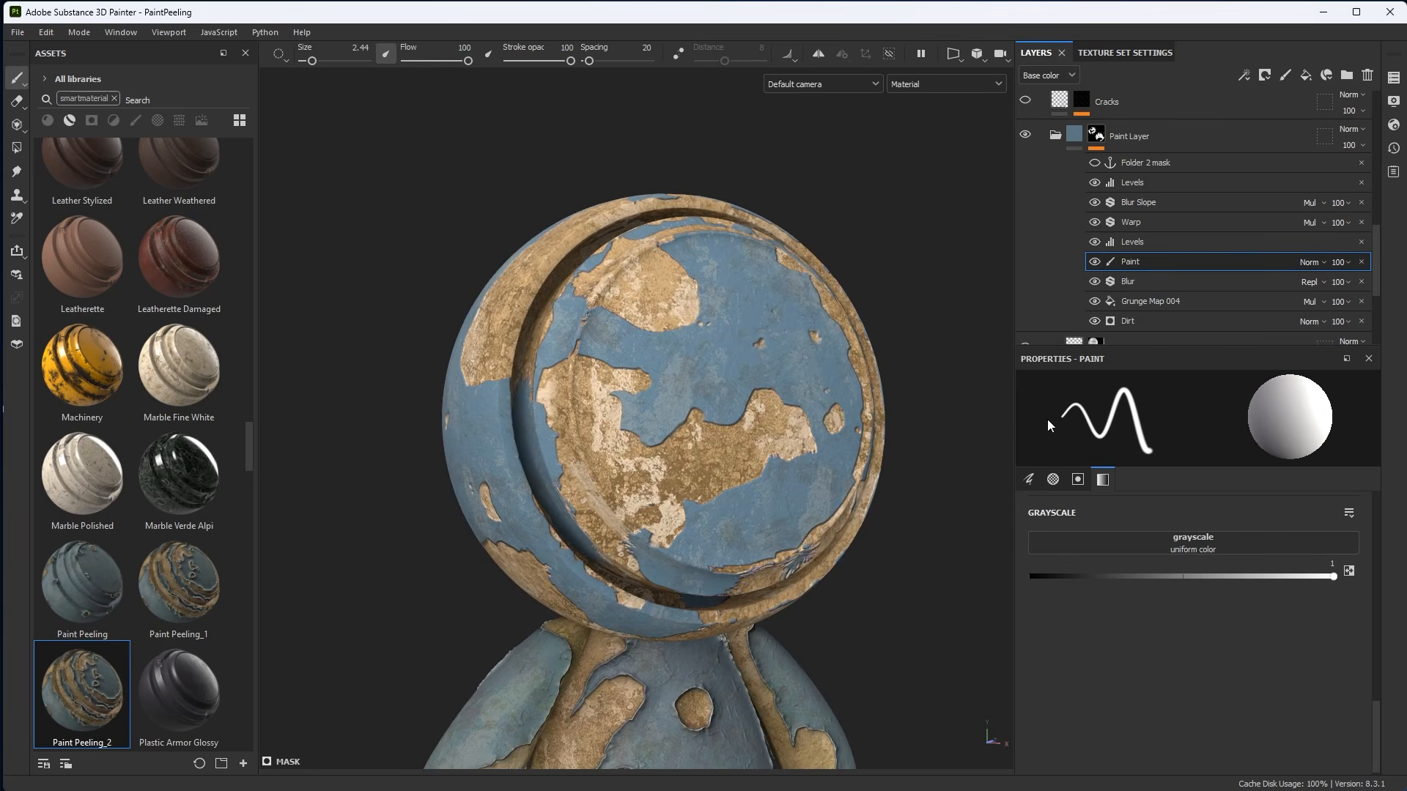
# Rename the Folder 2 mask anchor point to "Paint Layer Mask".
pyautogui.moveTo(1043, 345); pyautogui.dragTo(1043, 453)
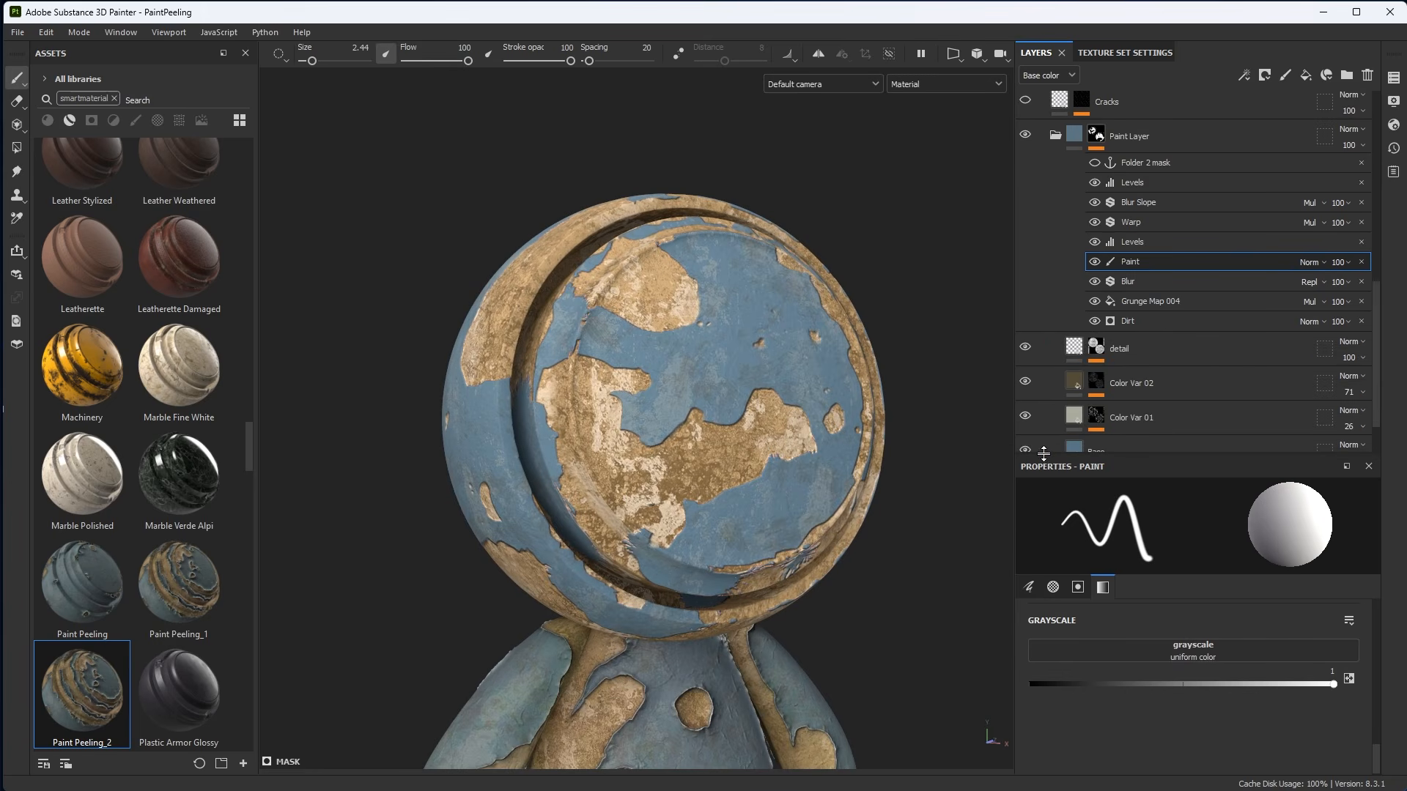
pyautogui.click(1131, 162)
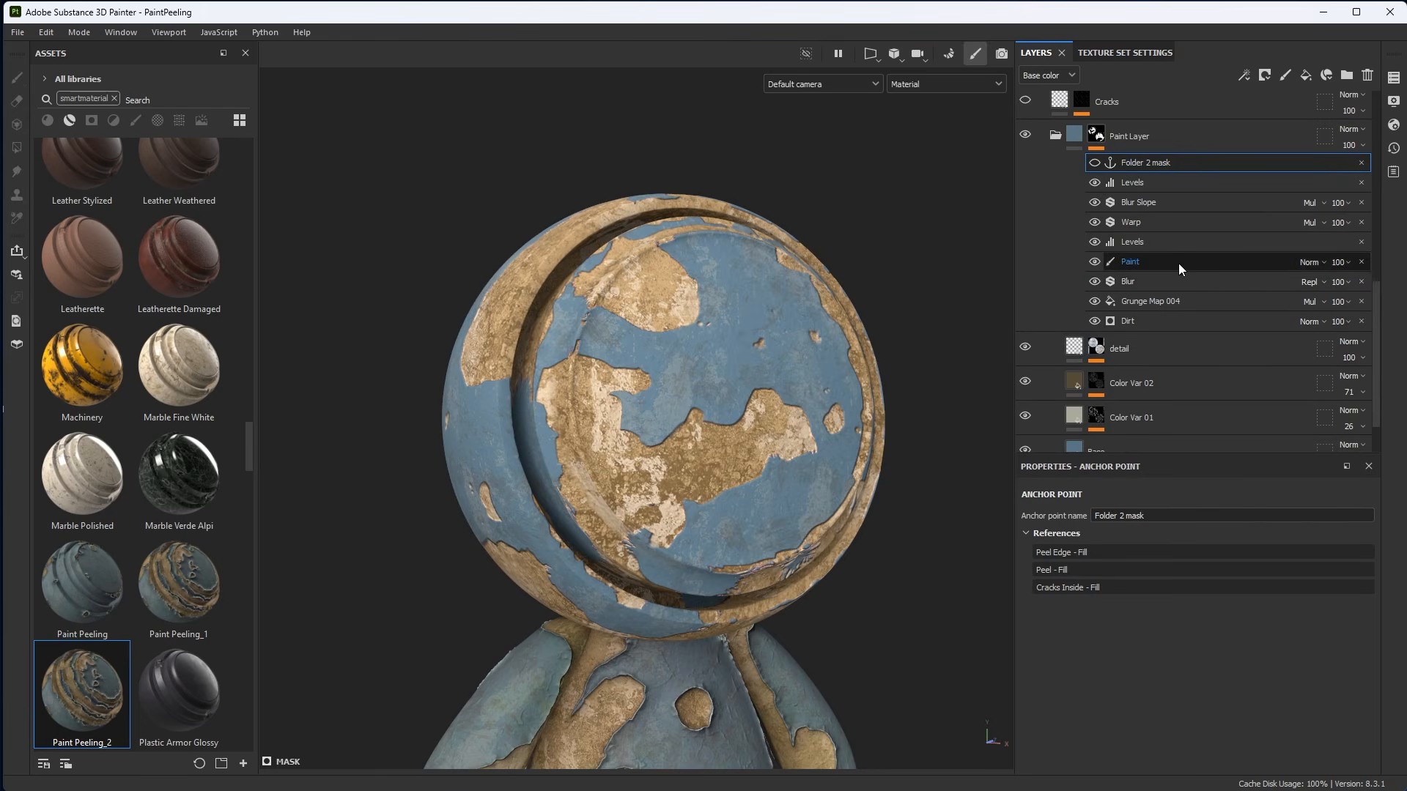
pyautogui.doubleClick(1142, 164)
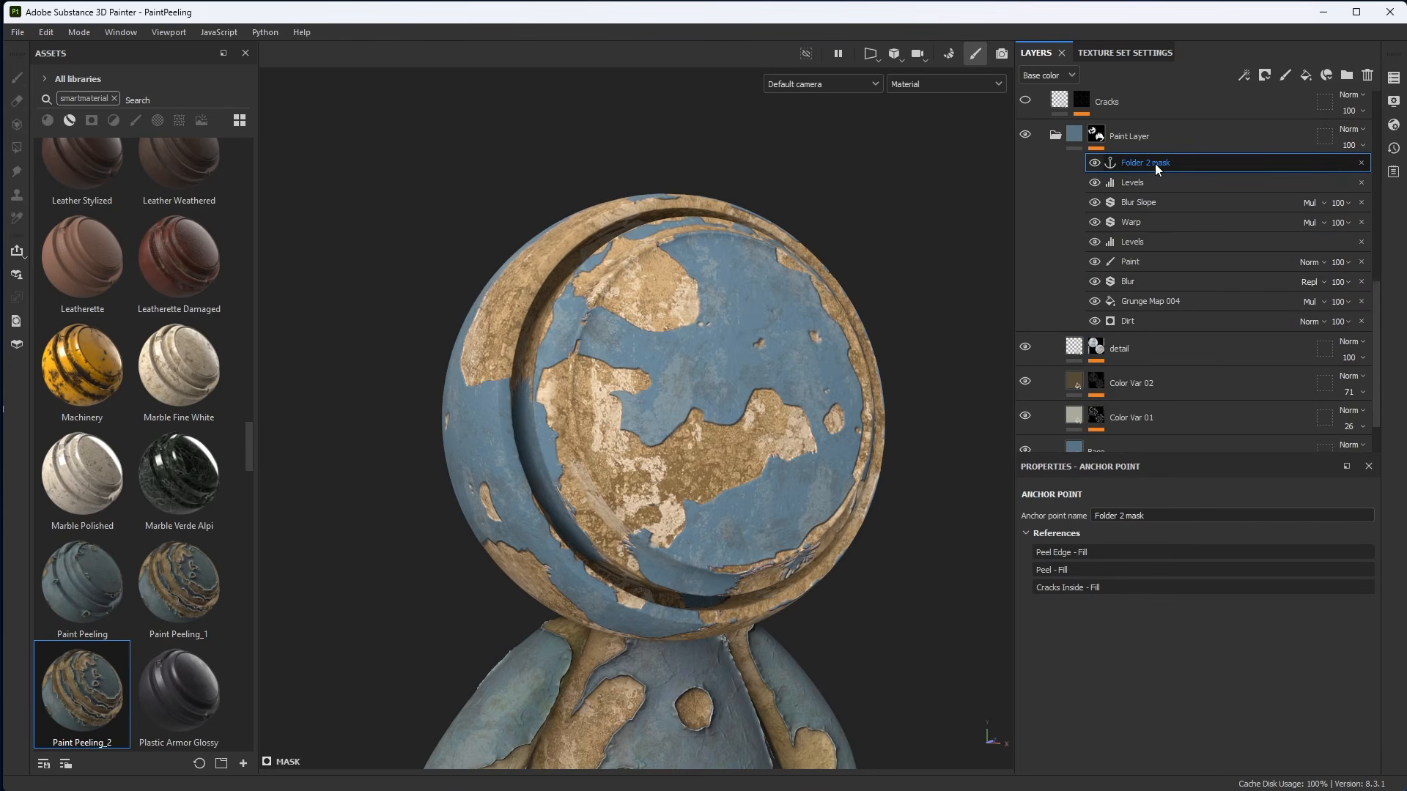
pyautogui.moveTo(1147, 517); pyautogui.dragTo(1034, 511)
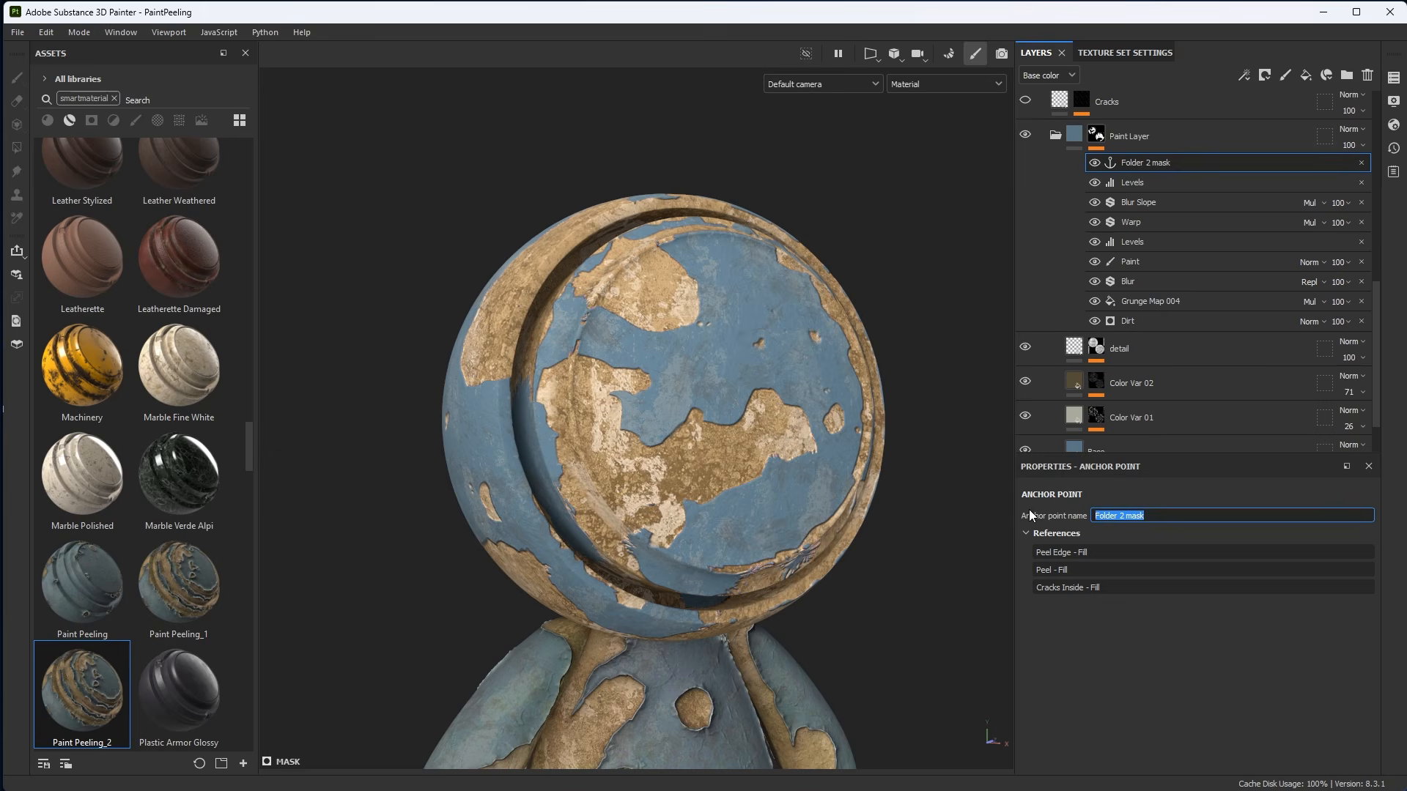
pyautogui.write('Paint Layer Mask')
pyautogui.press('Return')
# Collapse the Paint Layer mask stack and turn on the Cracks layer.
pyautogui.click(1074, 139)
pyautogui.click(1055, 255)
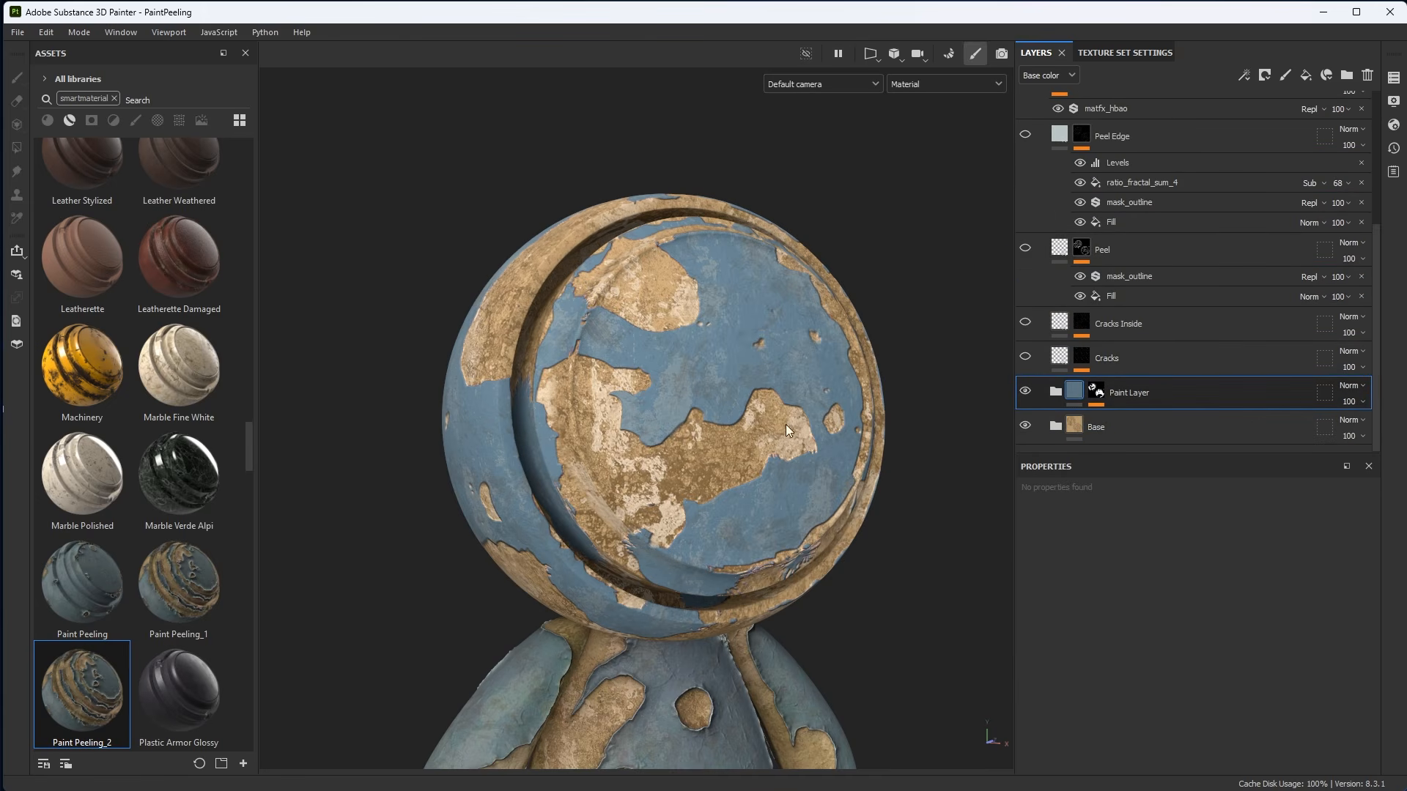
pyautogui.keyDown('alt'); pyautogui.moveTo(786, 424); pyautogui.dragTo(784, 465); pyautogui.keyUp('alt')
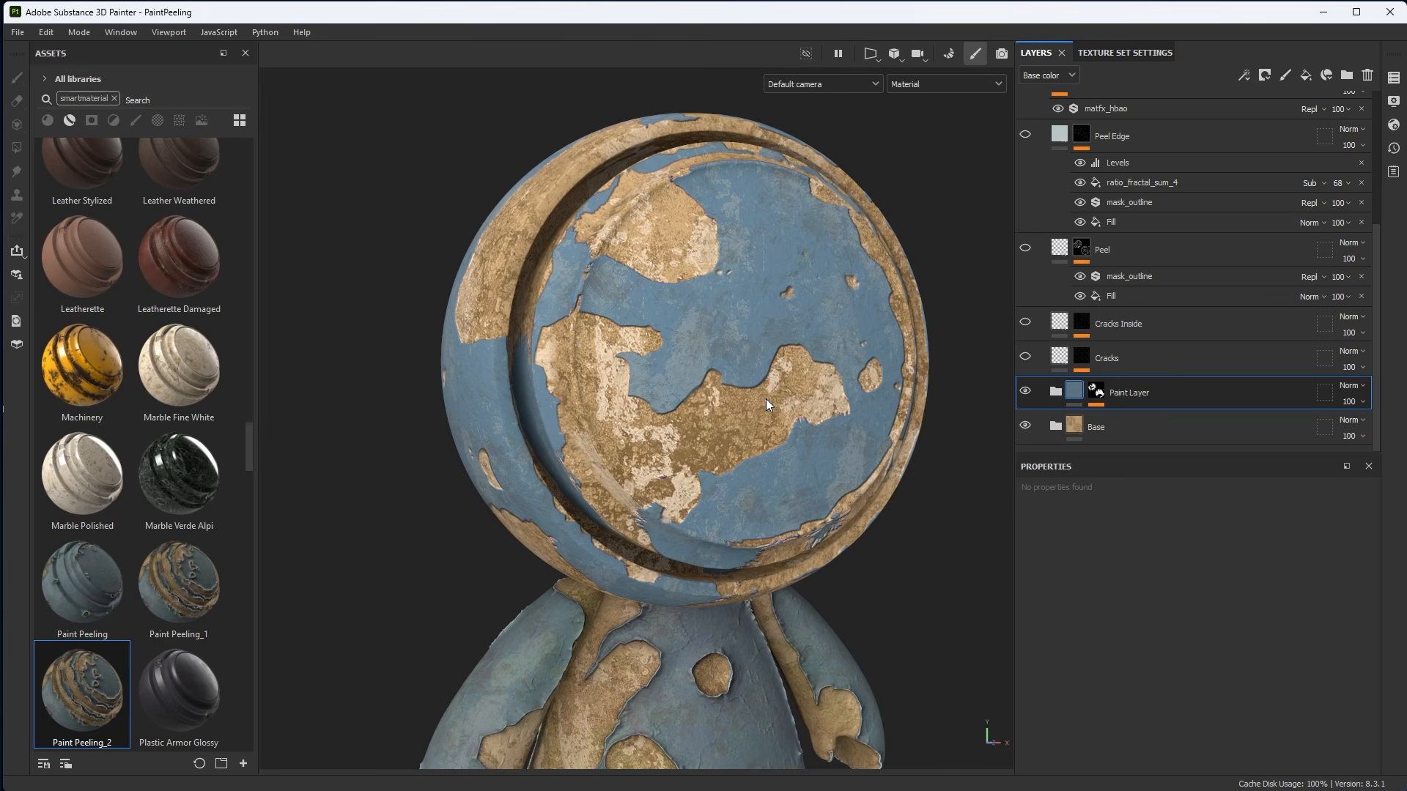
pyautogui.keyDown('alt'); pyautogui.moveTo(832, 302); pyautogui.dragTo(834, 410, button='right'); pyautogui.keyUp('alt')
pyautogui.keyDown('alt'); pyautogui.moveTo(834, 411); pyautogui.dragTo(810, 373, button='middle'); pyautogui.keyUp('alt')
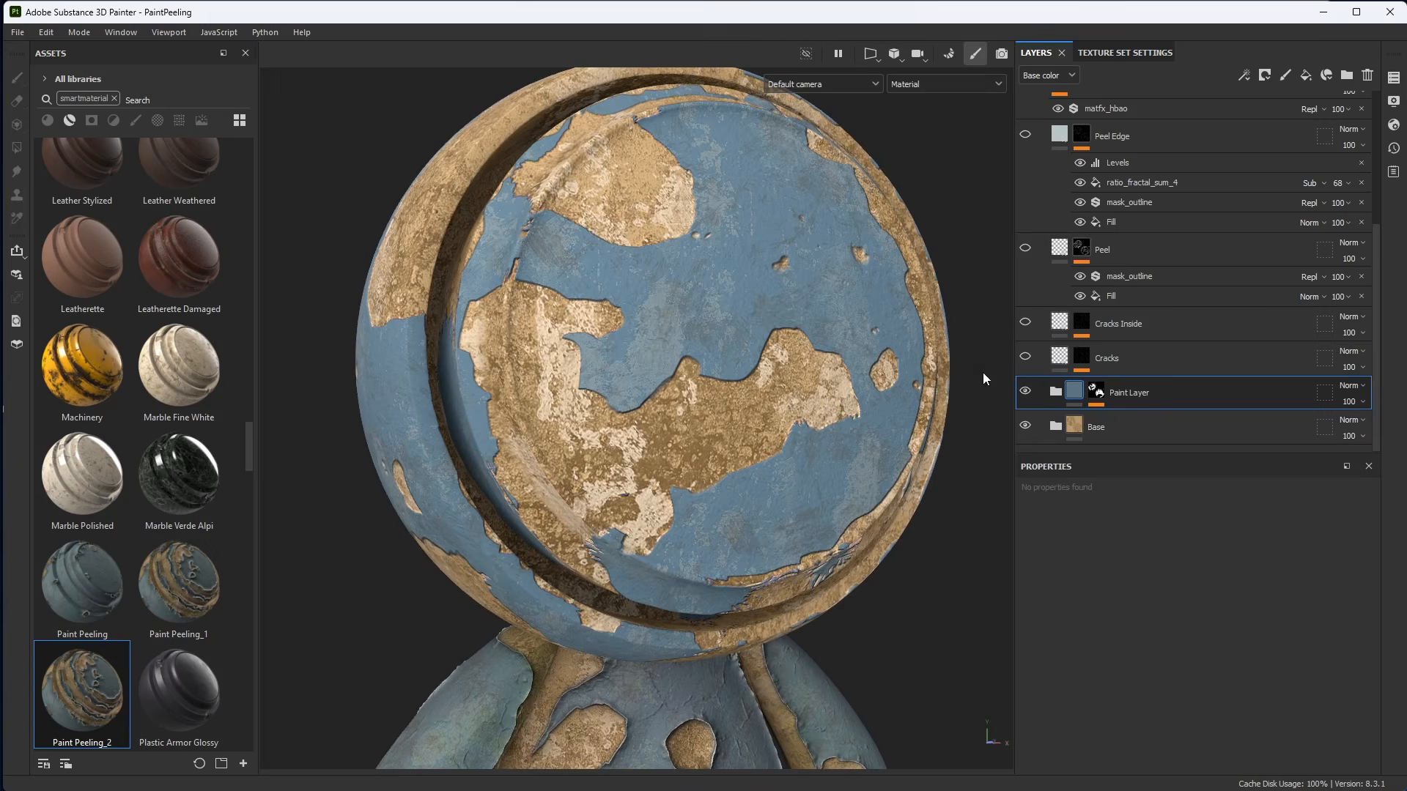
pyautogui.click(1120, 360)
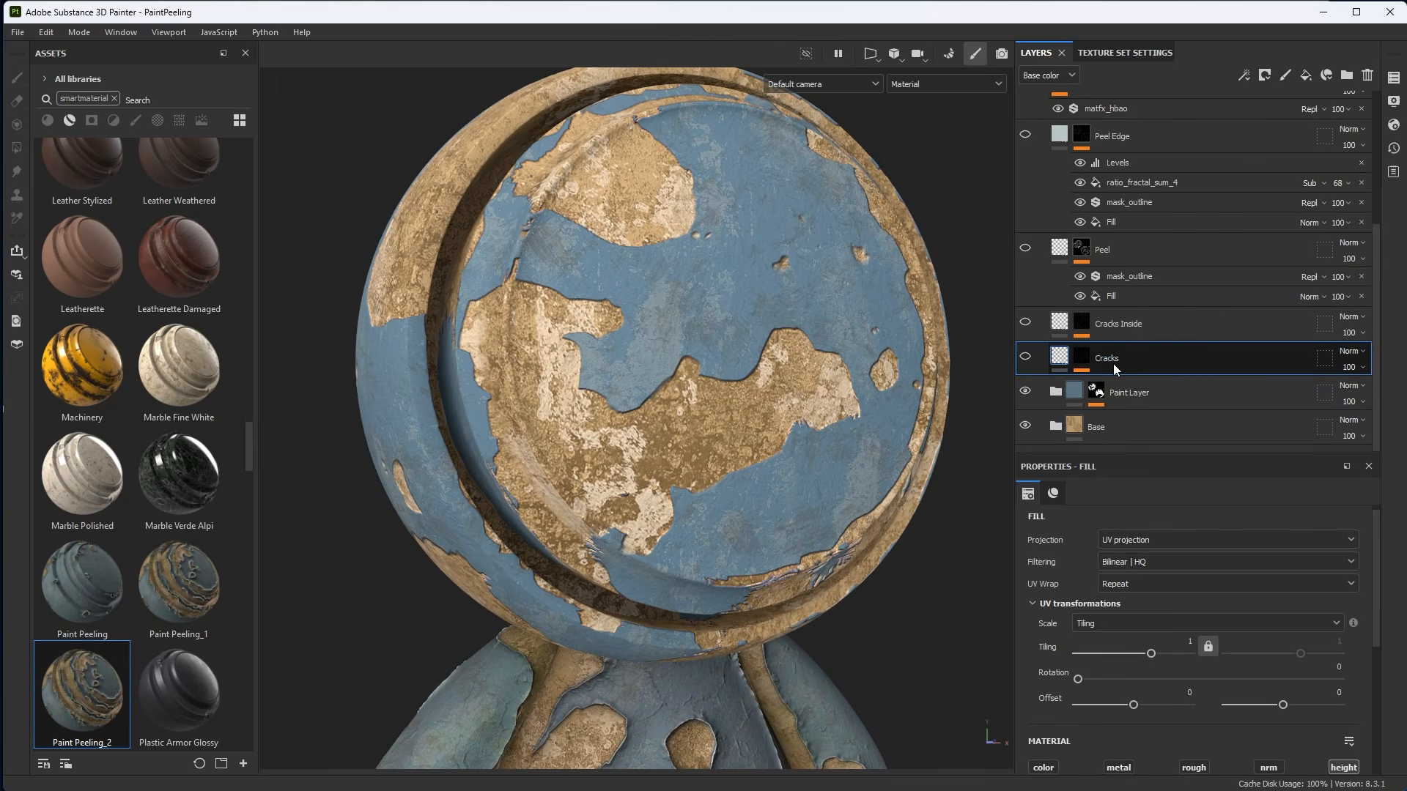
pyautogui.click(1026, 359)
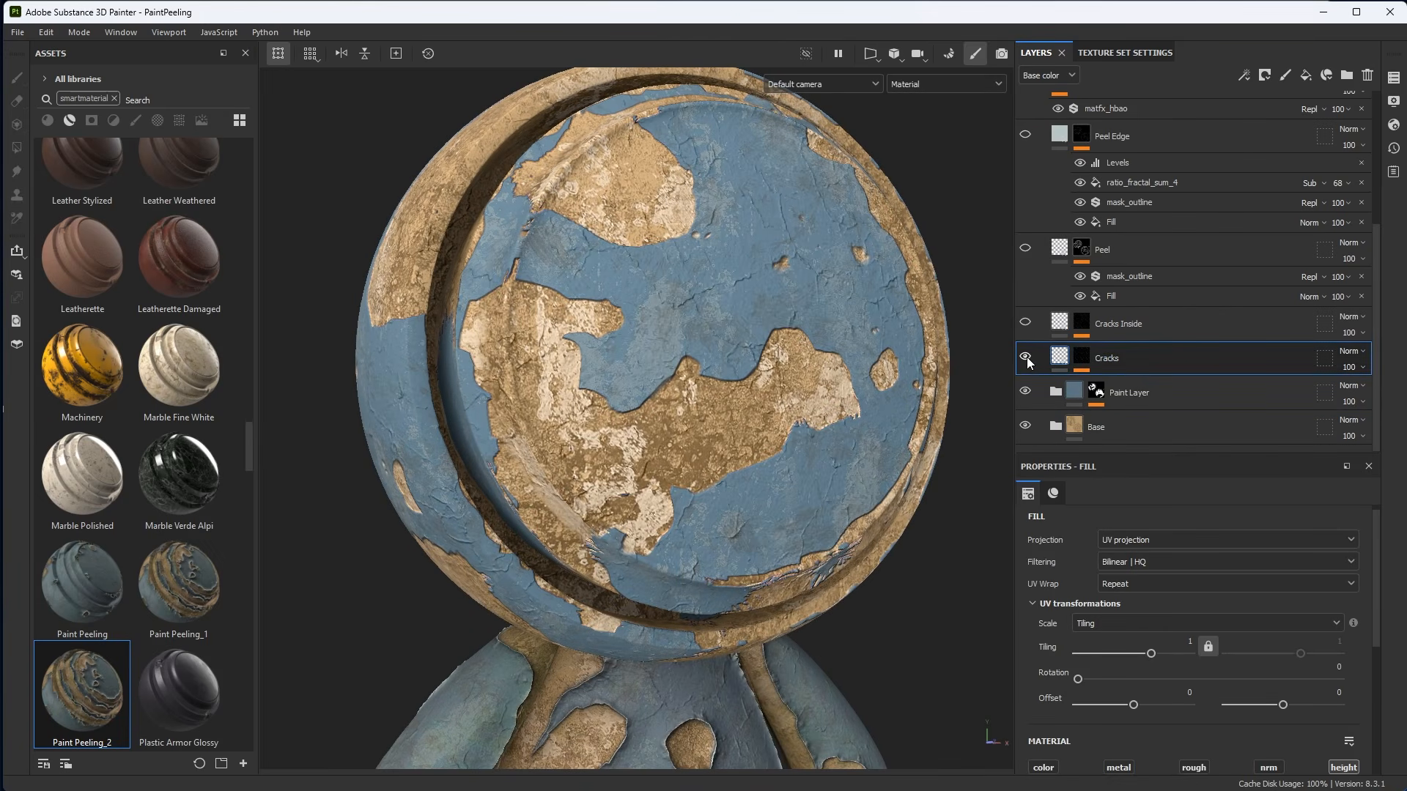
# Inspect the Cracks fill's height material and open the Marble Fine fill in its mask.
pyautogui.click(1054, 494)
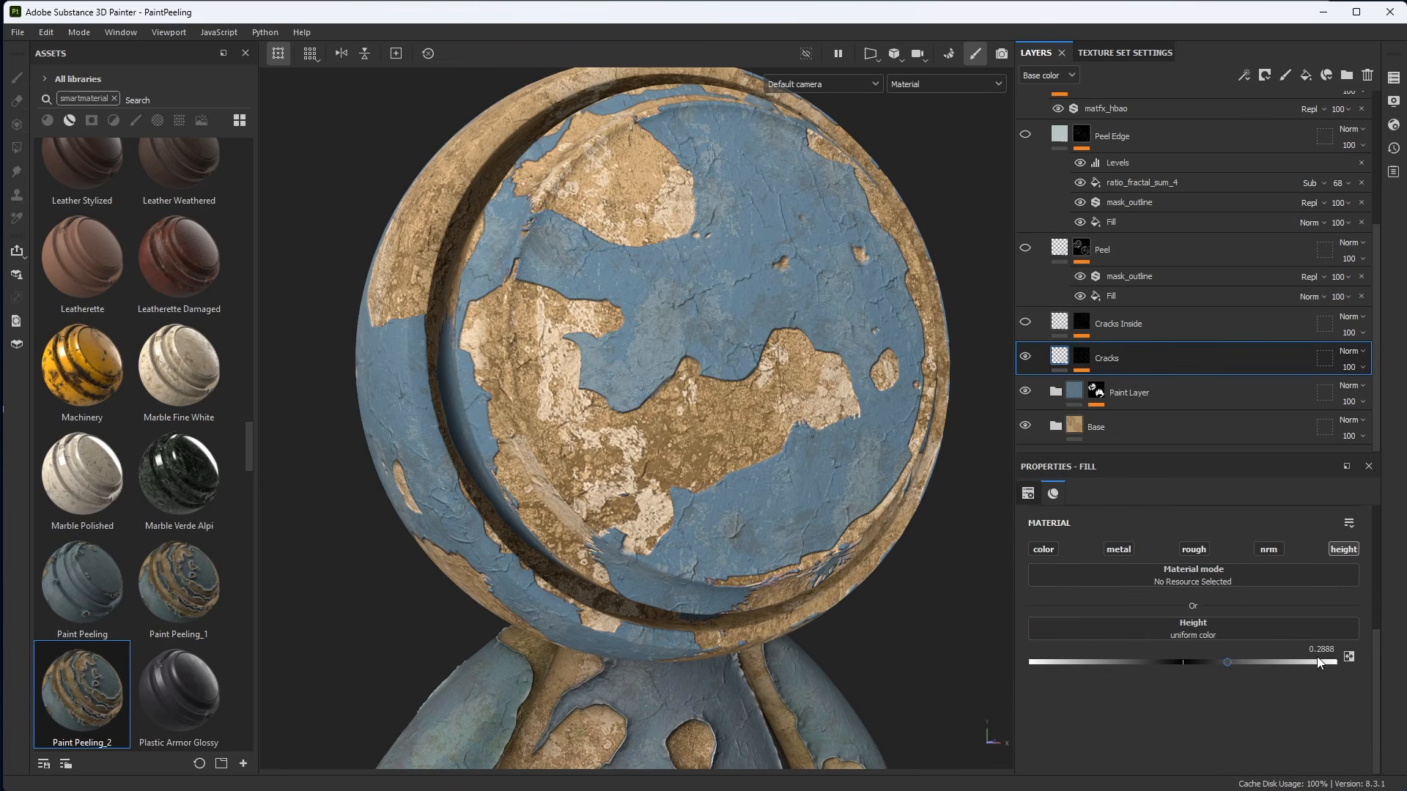
pyautogui.keyDown('alt'); pyautogui.moveTo(798, 423); pyautogui.dragTo(701, 371); pyautogui.keyUp('alt')
pyautogui.keyDown('alt'); pyautogui.click(1082, 357); pyautogui.keyUp('alt')
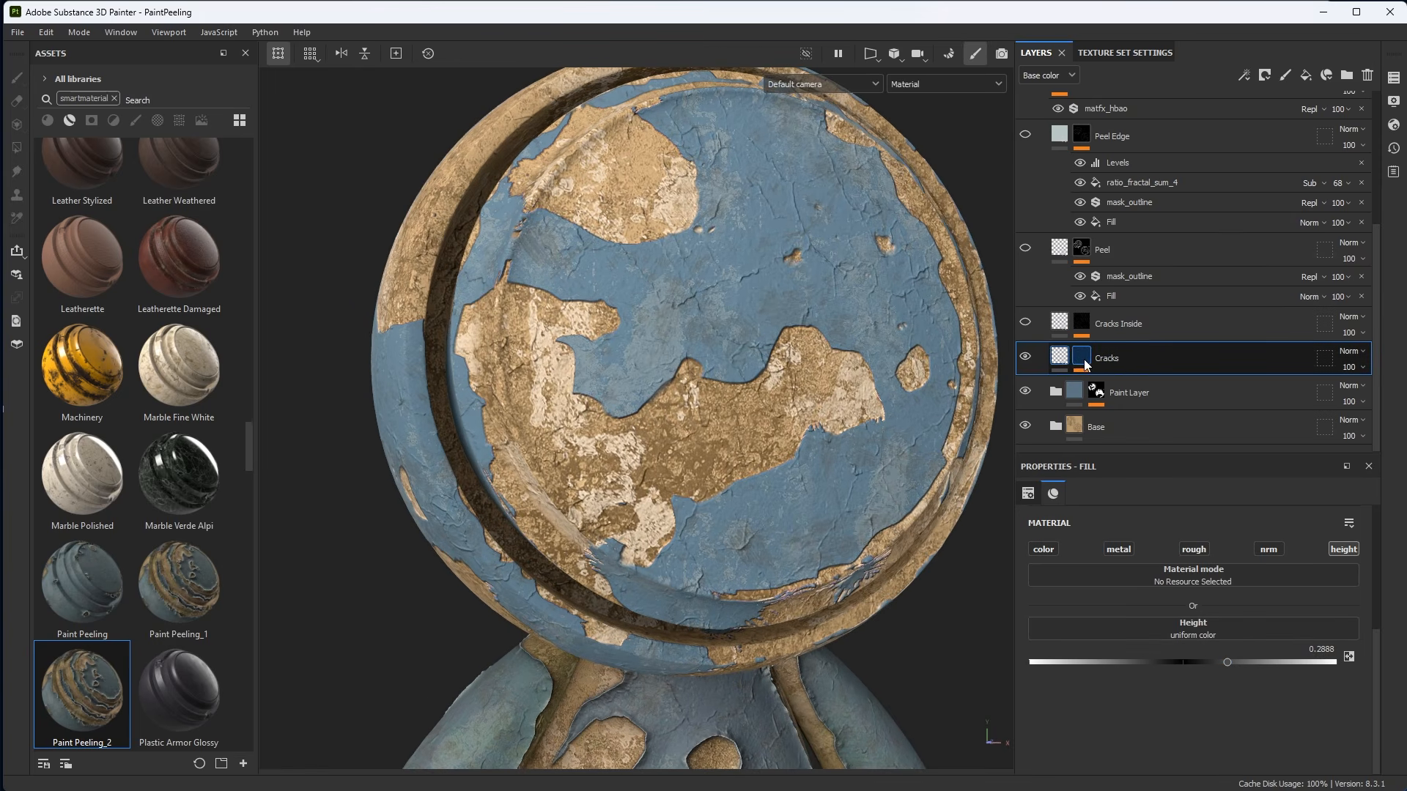
pyautogui.click(1112, 384)
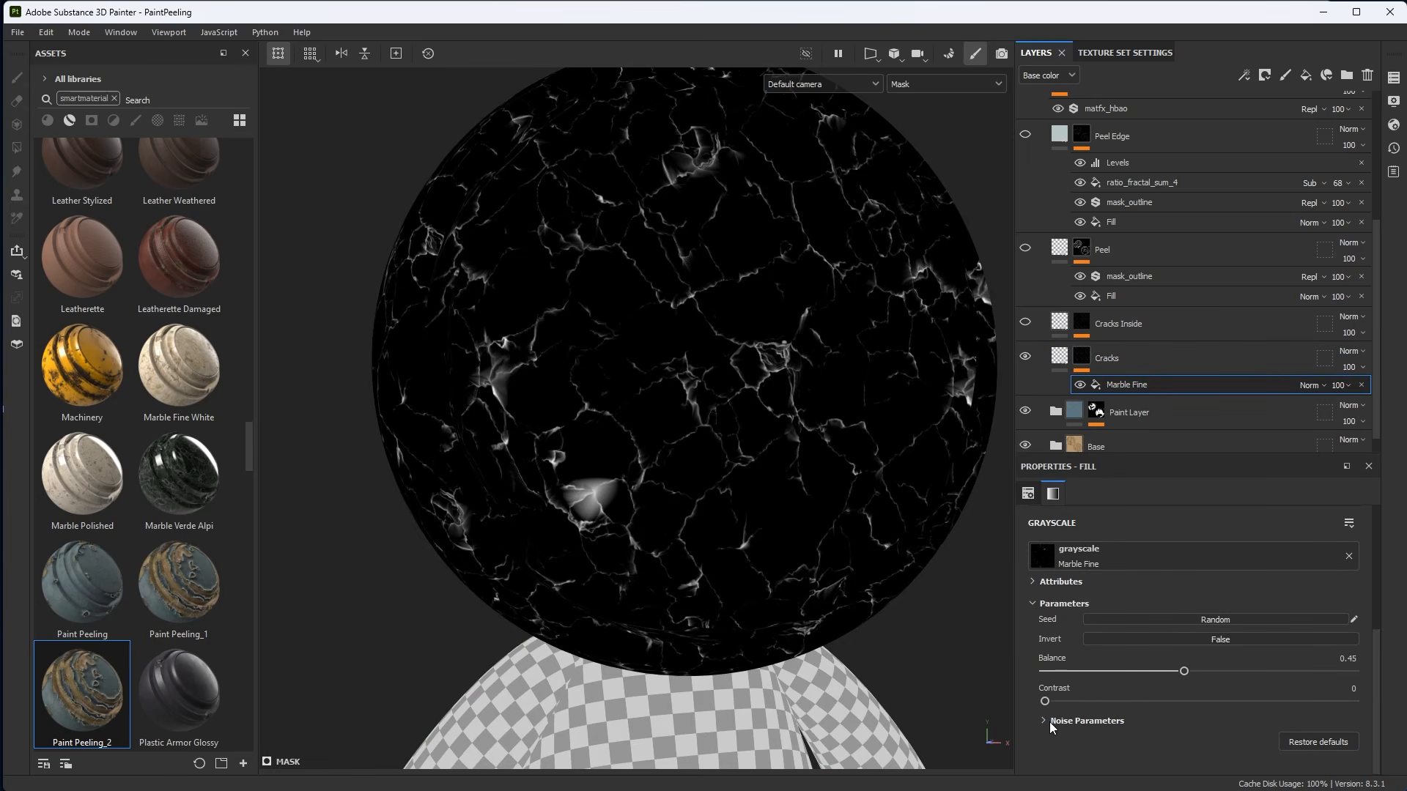
# Set the Marble Fine mask fill's projection to Tri-planar projection and return to the Cracks layer in material view.
pyautogui.click(1028, 494)
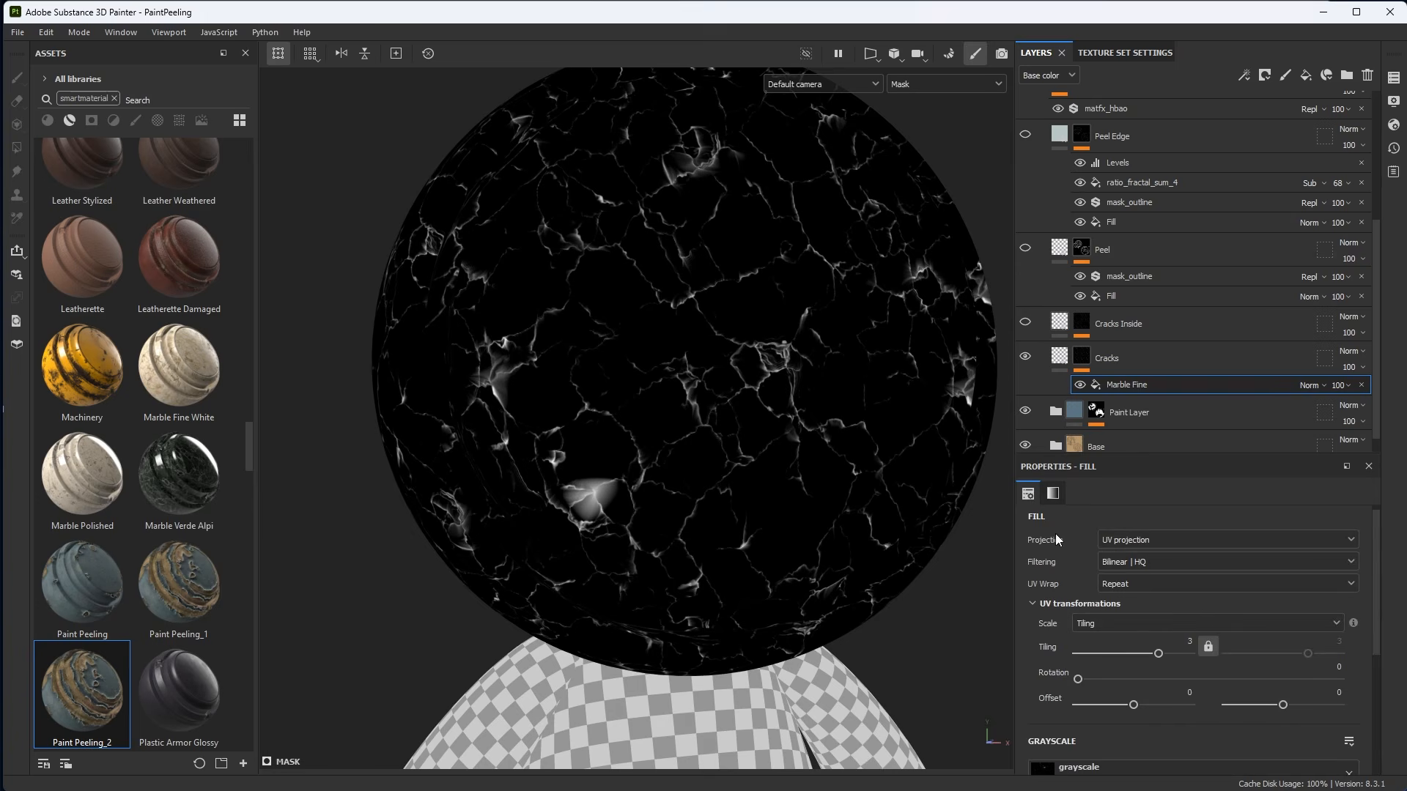
pyautogui.click(1164, 541)
pyautogui.click(1129, 588)
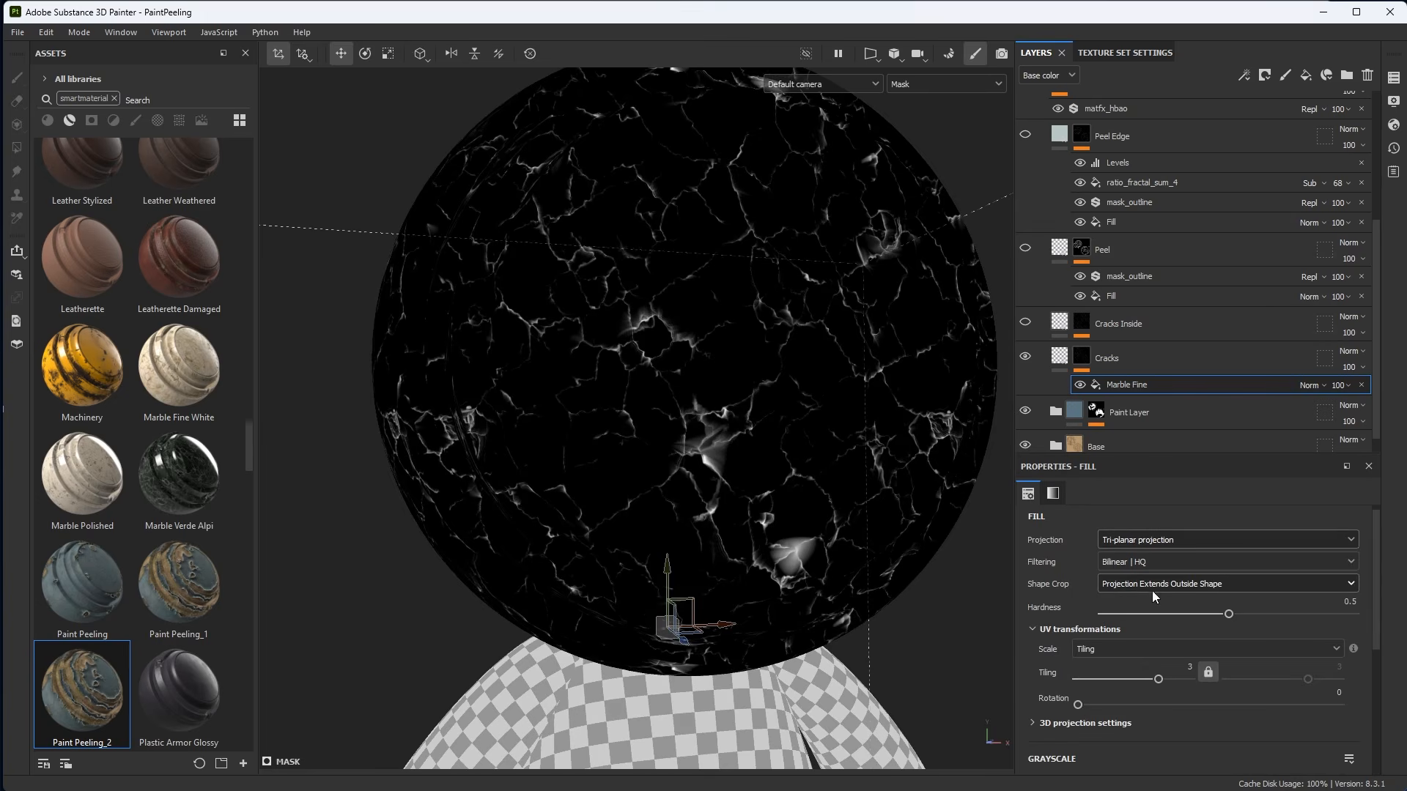
pyautogui.keyDown('alt'); pyautogui.moveTo(732, 412); pyautogui.dragTo(727, 407, button='right'); pyautogui.keyUp('alt')
pyautogui.keyDown('alt'); pyautogui.moveTo(727, 408); pyautogui.dragTo(754, 317); pyautogui.keyUp('alt')
pyautogui.press('m')
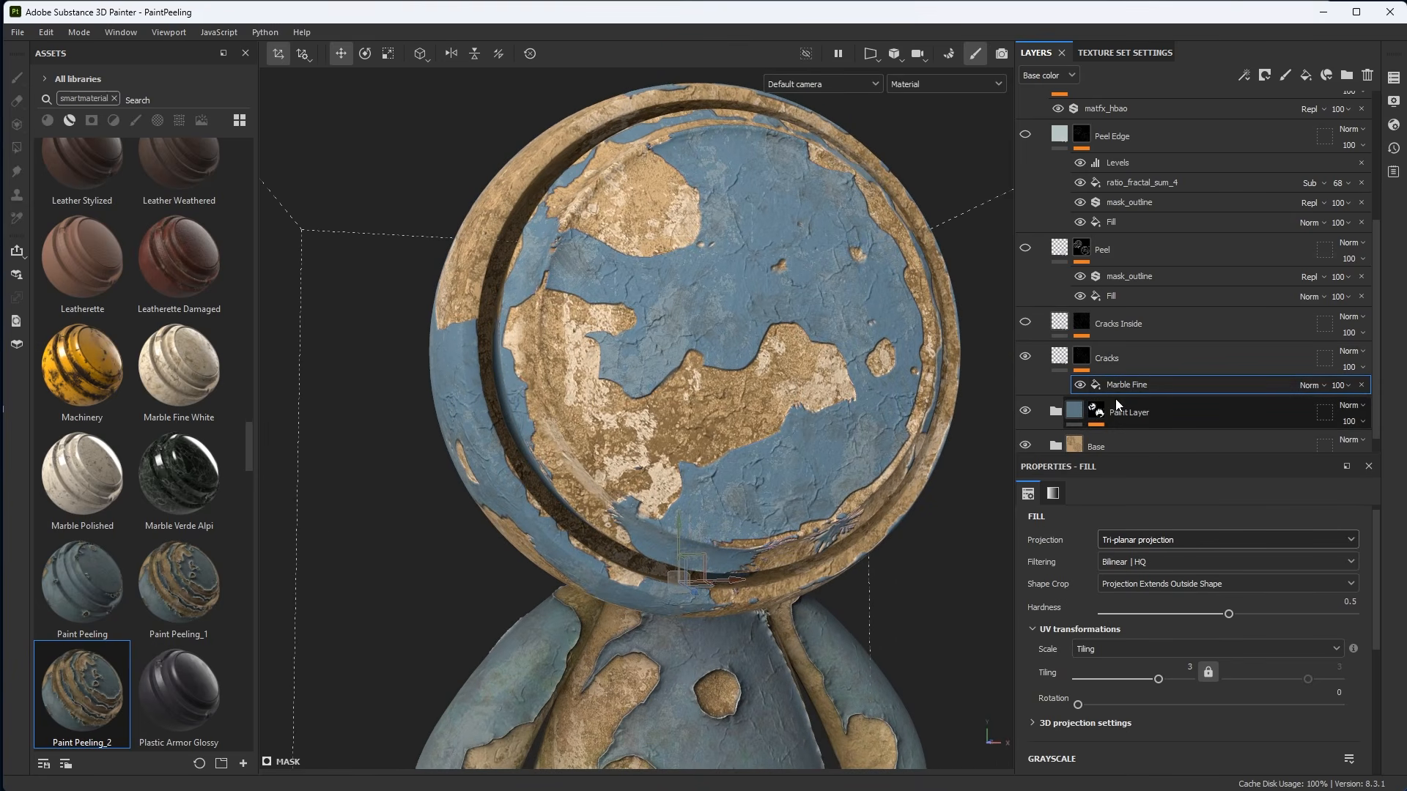
pyautogui.click(1067, 365)
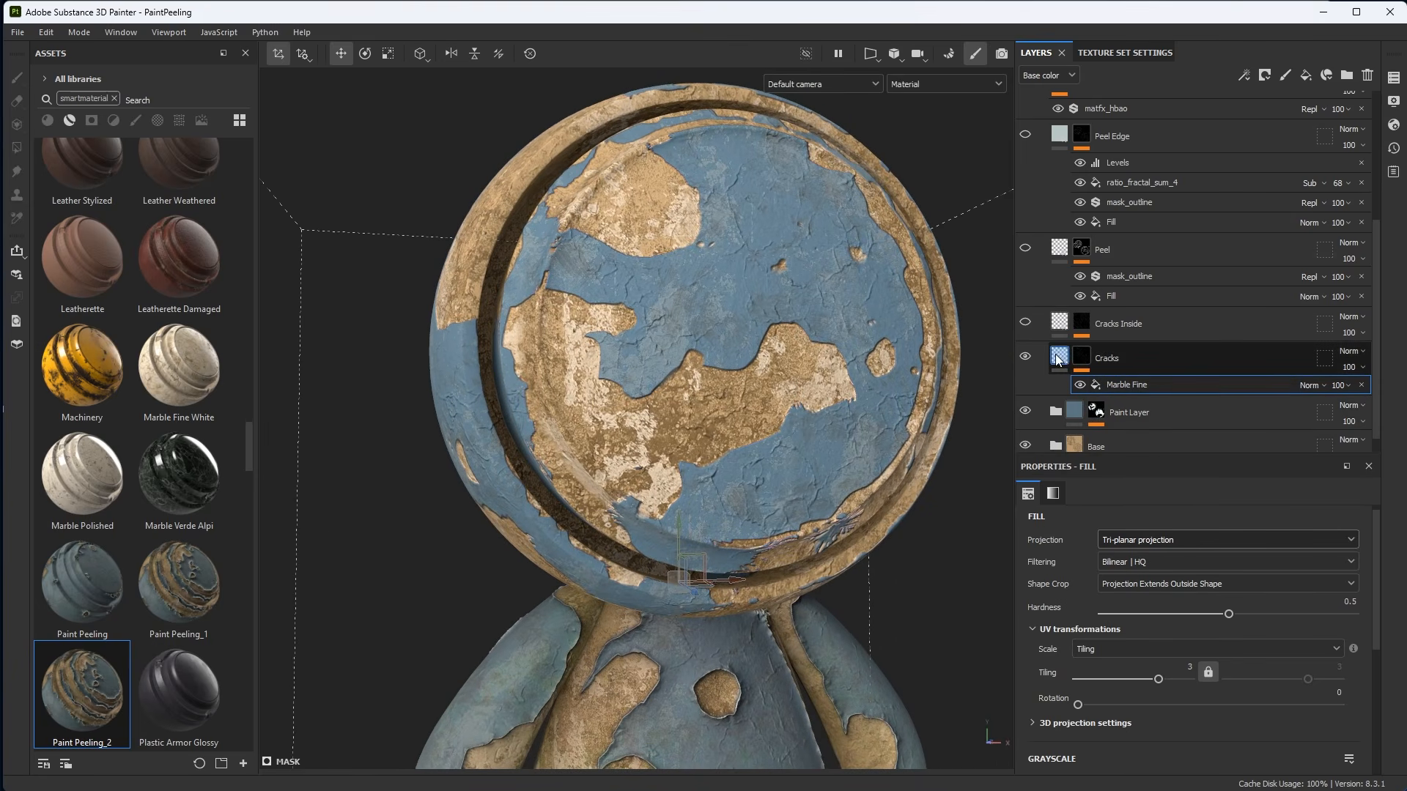
pyautogui.click(1067, 365)
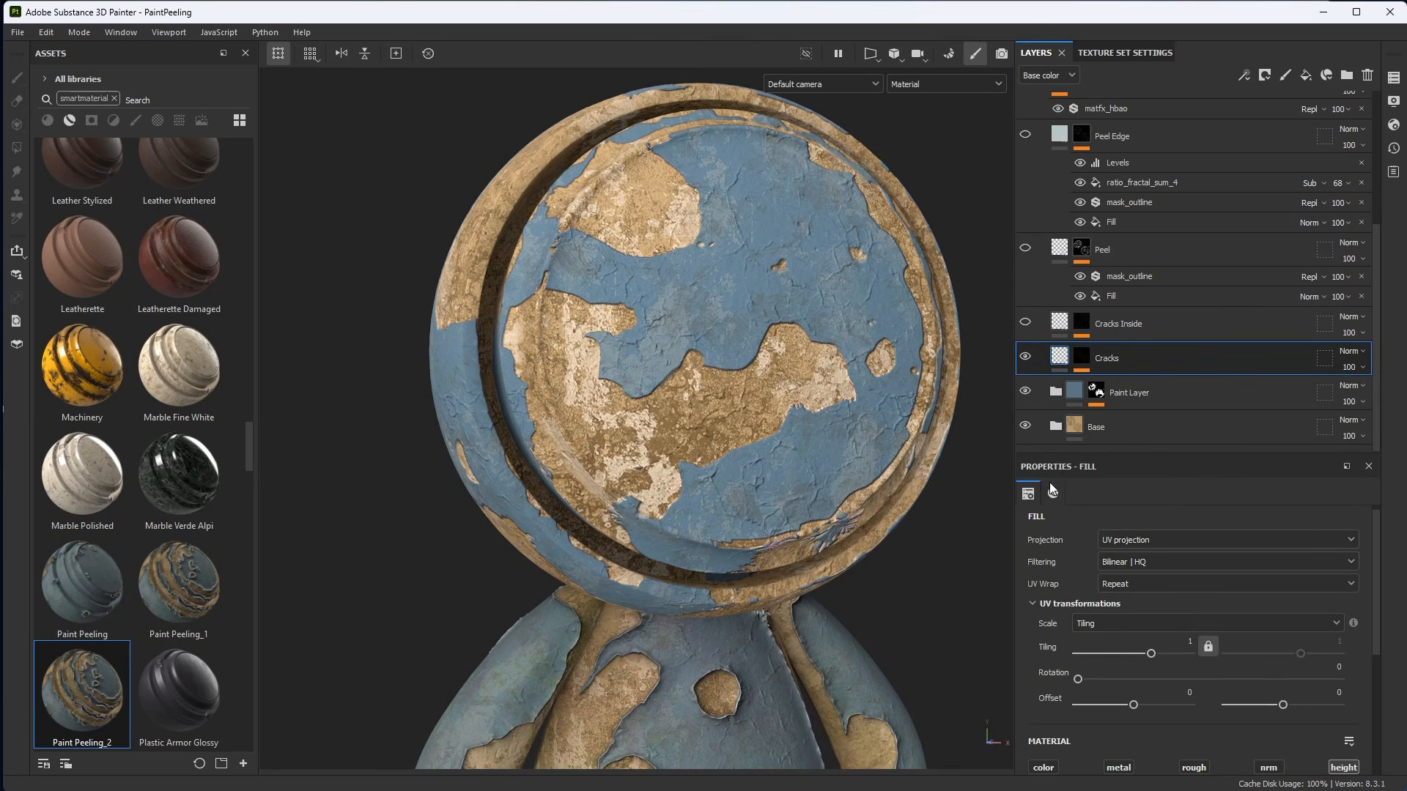
# Lower the Cracks fill's height value to about 0.179.
pyautogui.scroll(-5, 1051, 488)
pyautogui.keyDown('alt'); pyautogui.moveTo(827, 377); pyautogui.dragTo(872, 436); pyautogui.keyUp('alt')
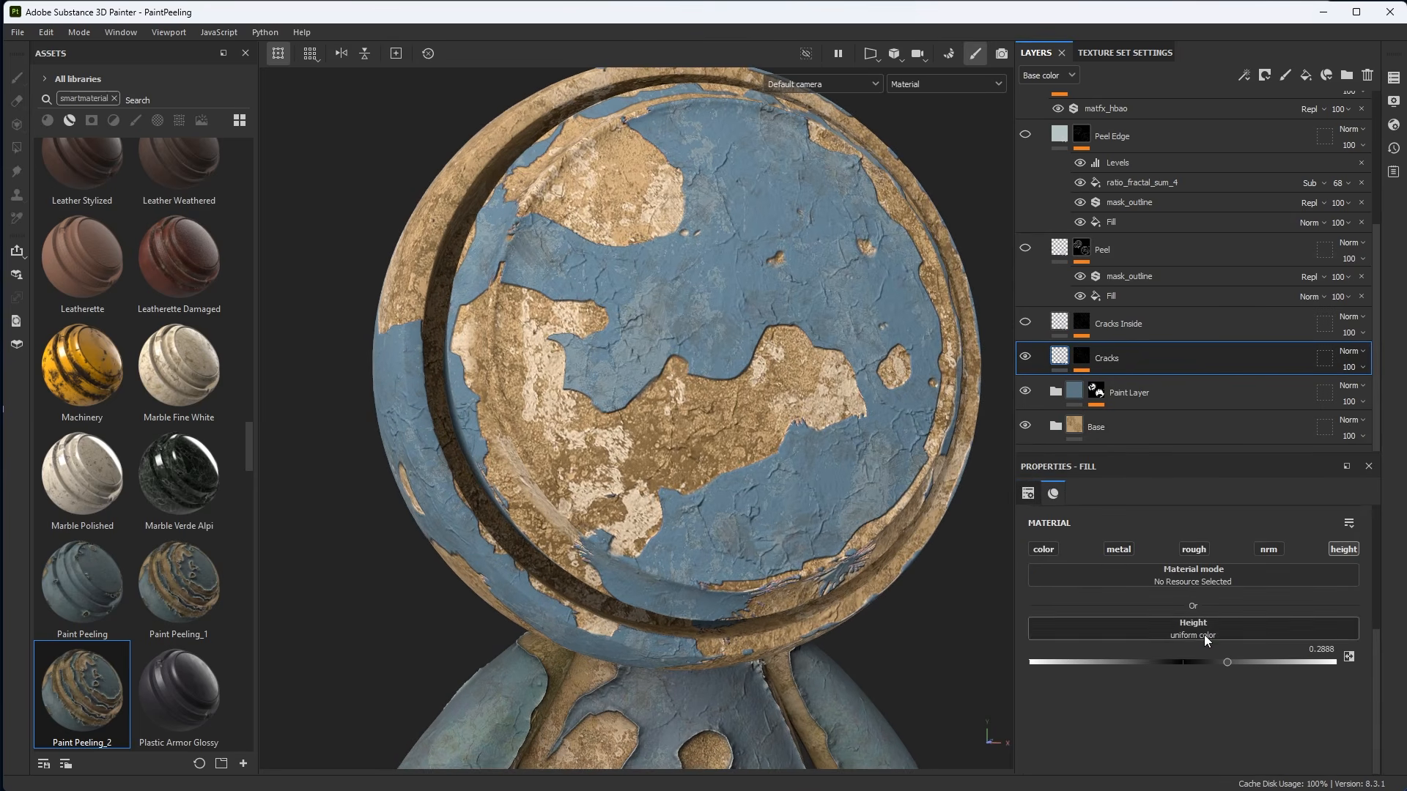
pyautogui.moveTo(1228, 662)
pyautogui.mouseDown()
pyautogui.moveTo(1269, 662)
pyautogui.moveTo(1188, 661)
pyautogui.moveTo(1211, 663)
pyautogui.mouseUp()
pyautogui.keyDown('alt'); pyautogui.moveTo(780, 428); pyautogui.dragTo(855, 461); pyautogui.keyUp('alt')
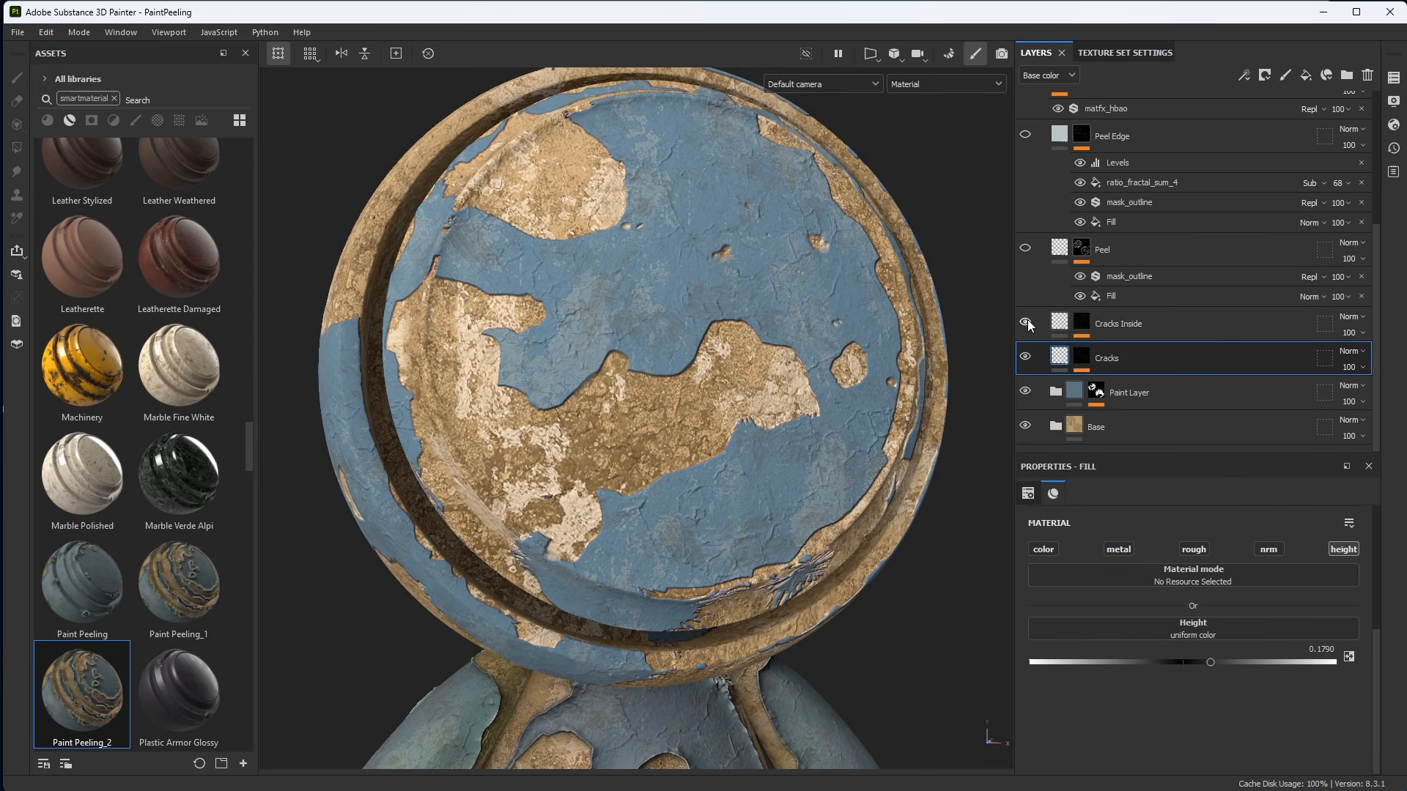
# Select the Cracks Inside layer, expand its mask, and select the Marble Fine fill in mask view.
pyautogui.scroll(1, 621, 416)
pyautogui.keyDown('alt'); pyautogui.moveTo(621, 416); pyautogui.dragTo(640, 428); pyautogui.keyUp('alt')
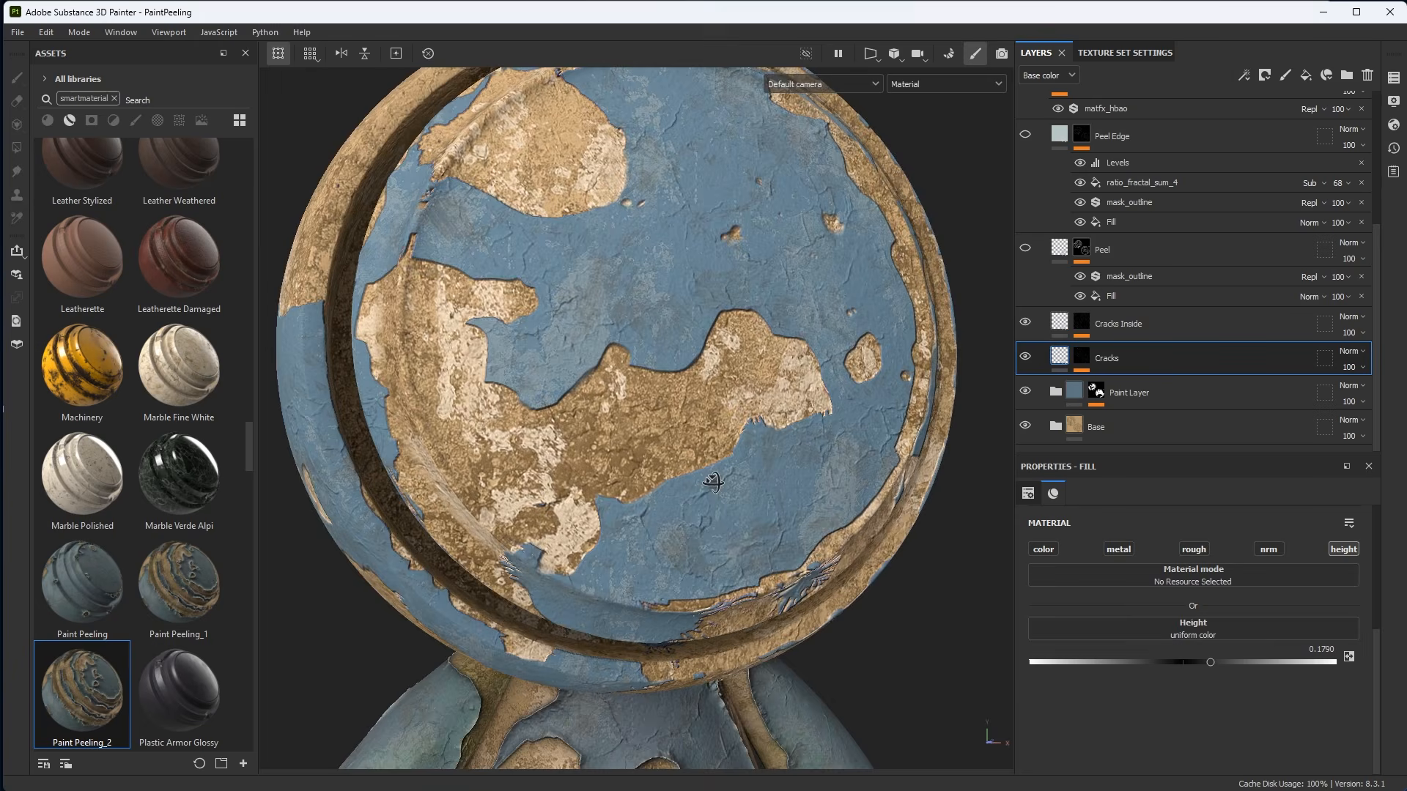
pyautogui.click(1058, 327)
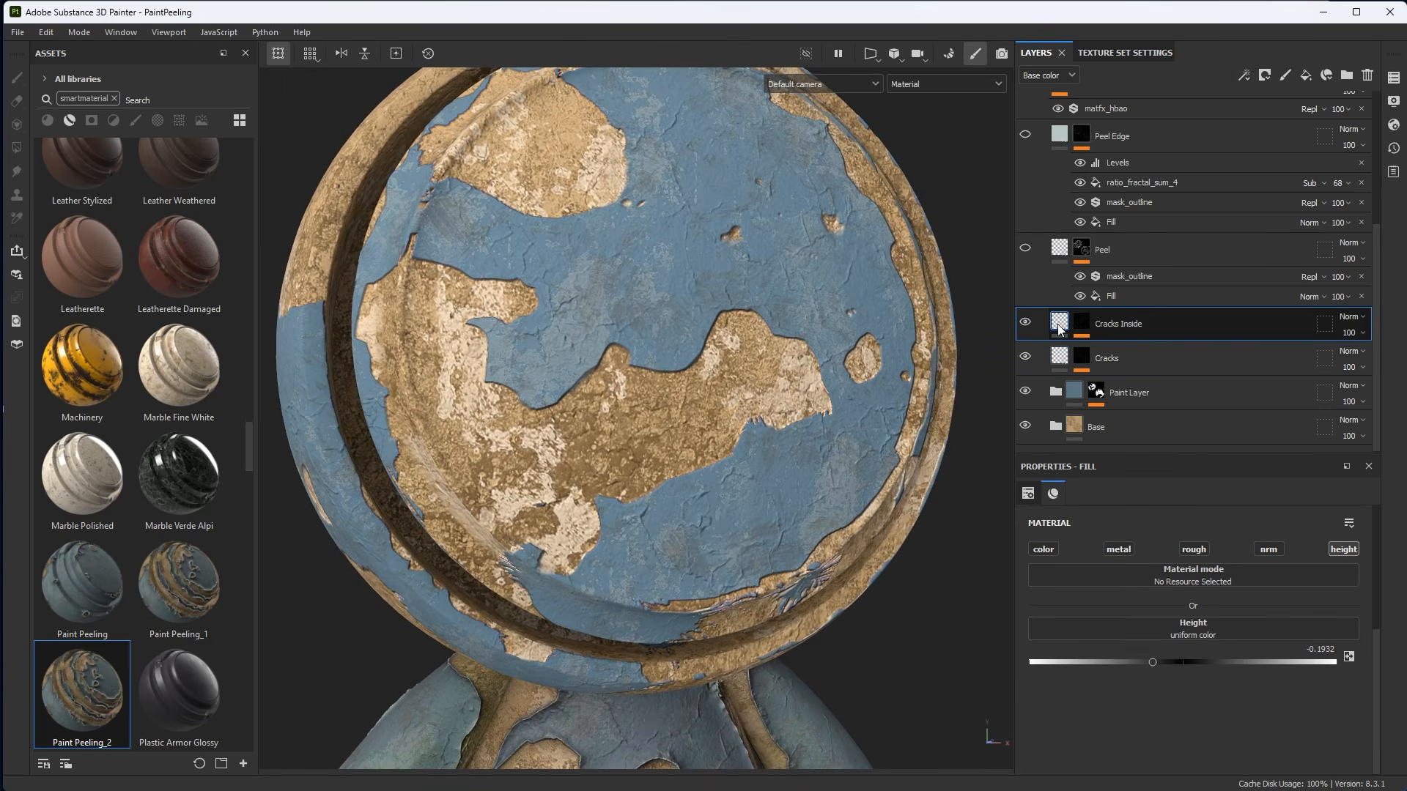
pyautogui.keyDown('alt'); pyautogui.click(1082, 323); pyautogui.keyUp('alt')
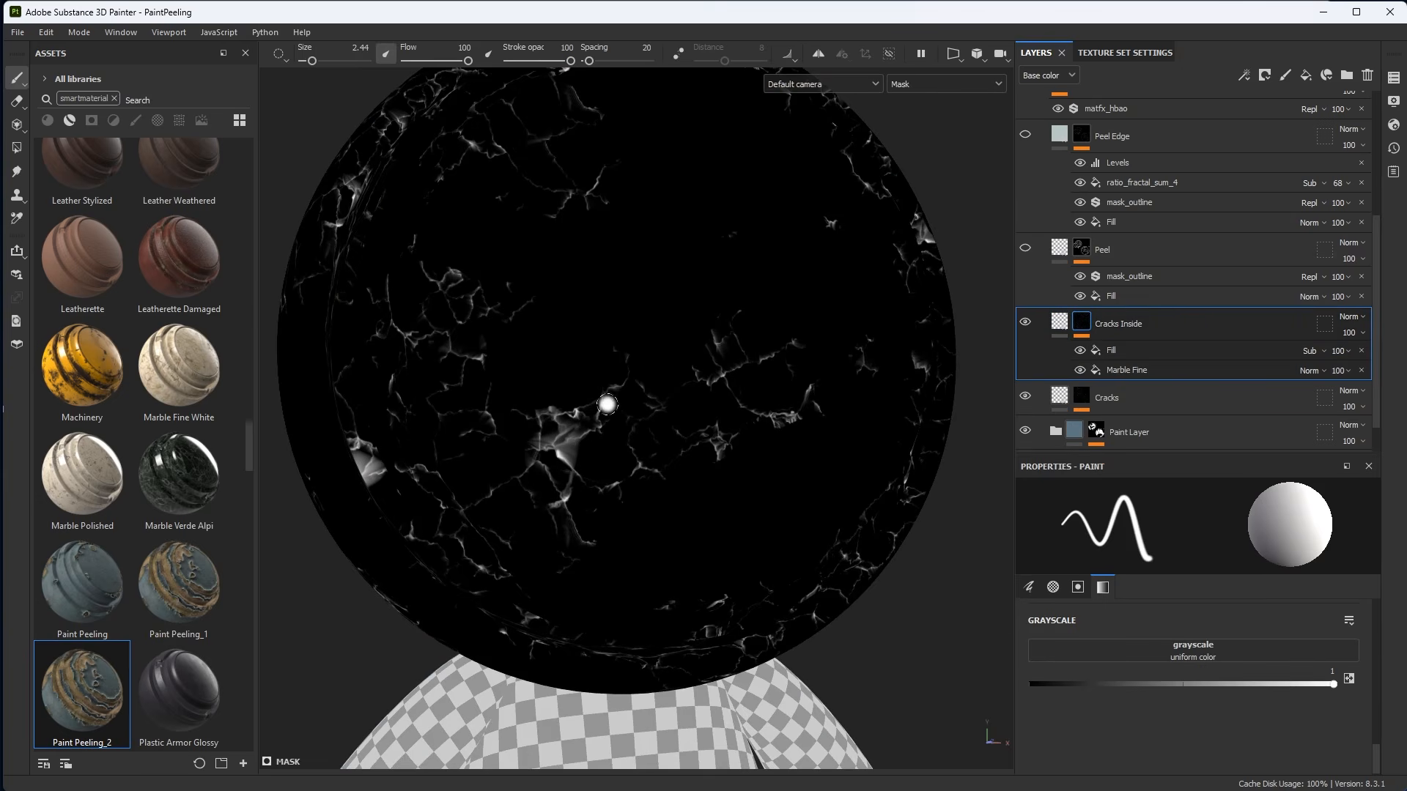
pyautogui.press('m')
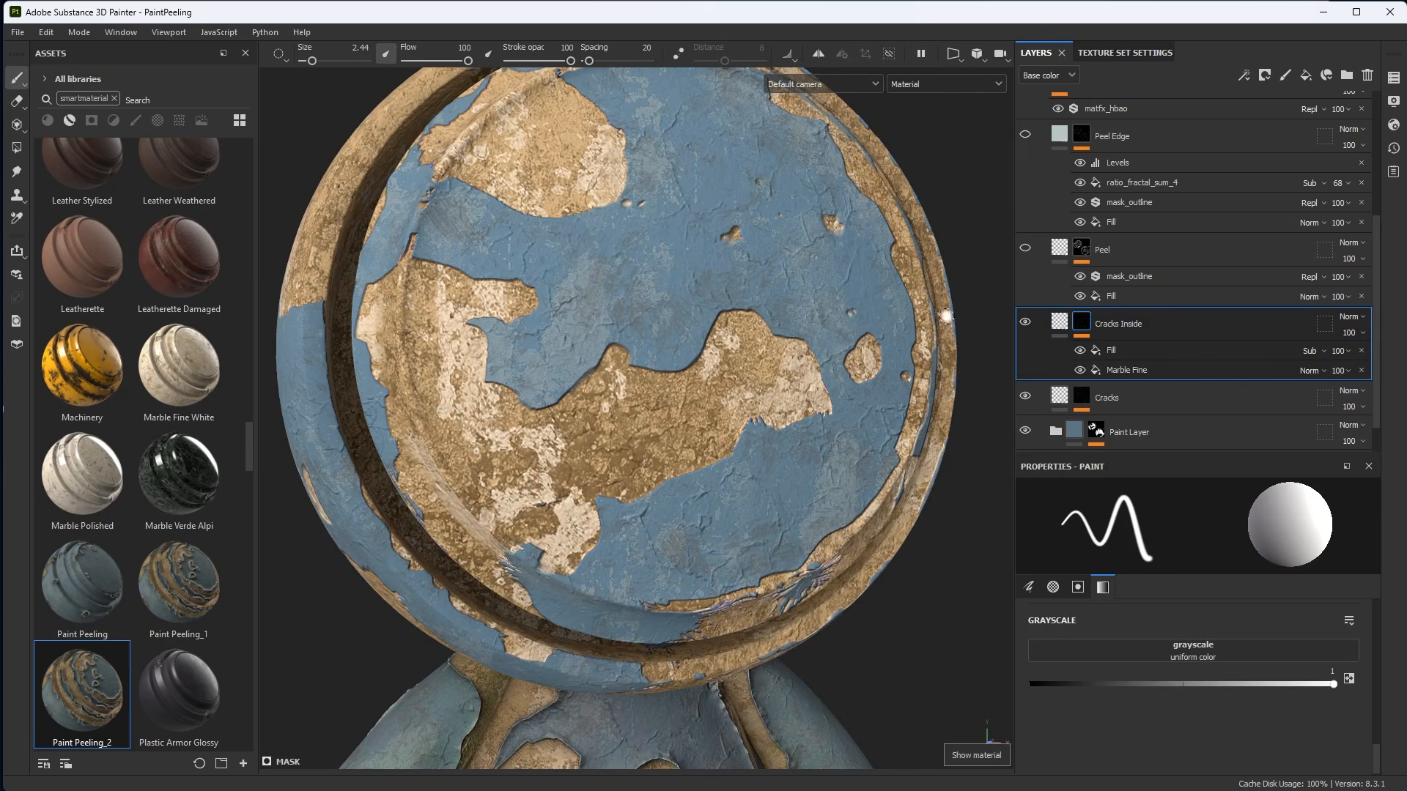
pyautogui.moveTo(1086, 328)
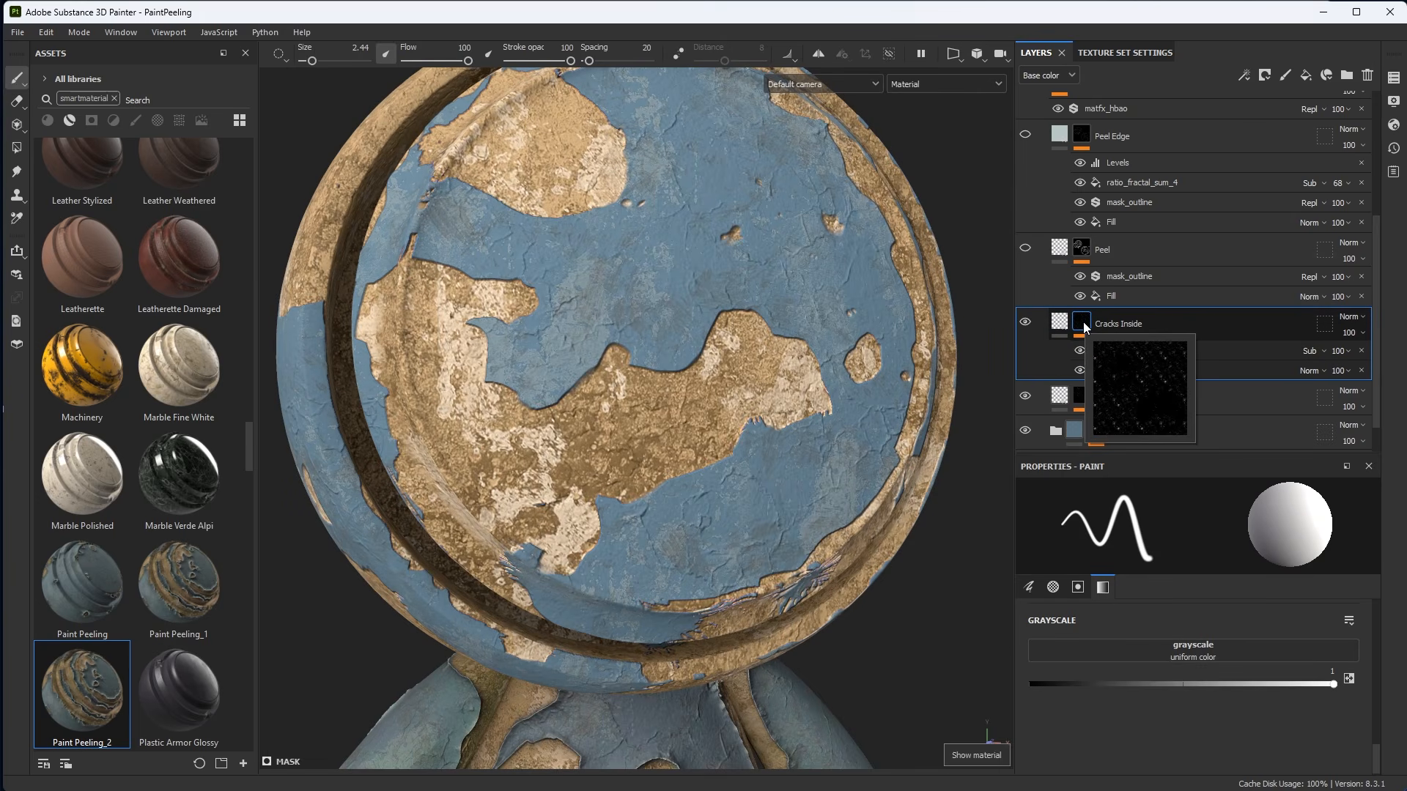
pyautogui.click(1125, 370)
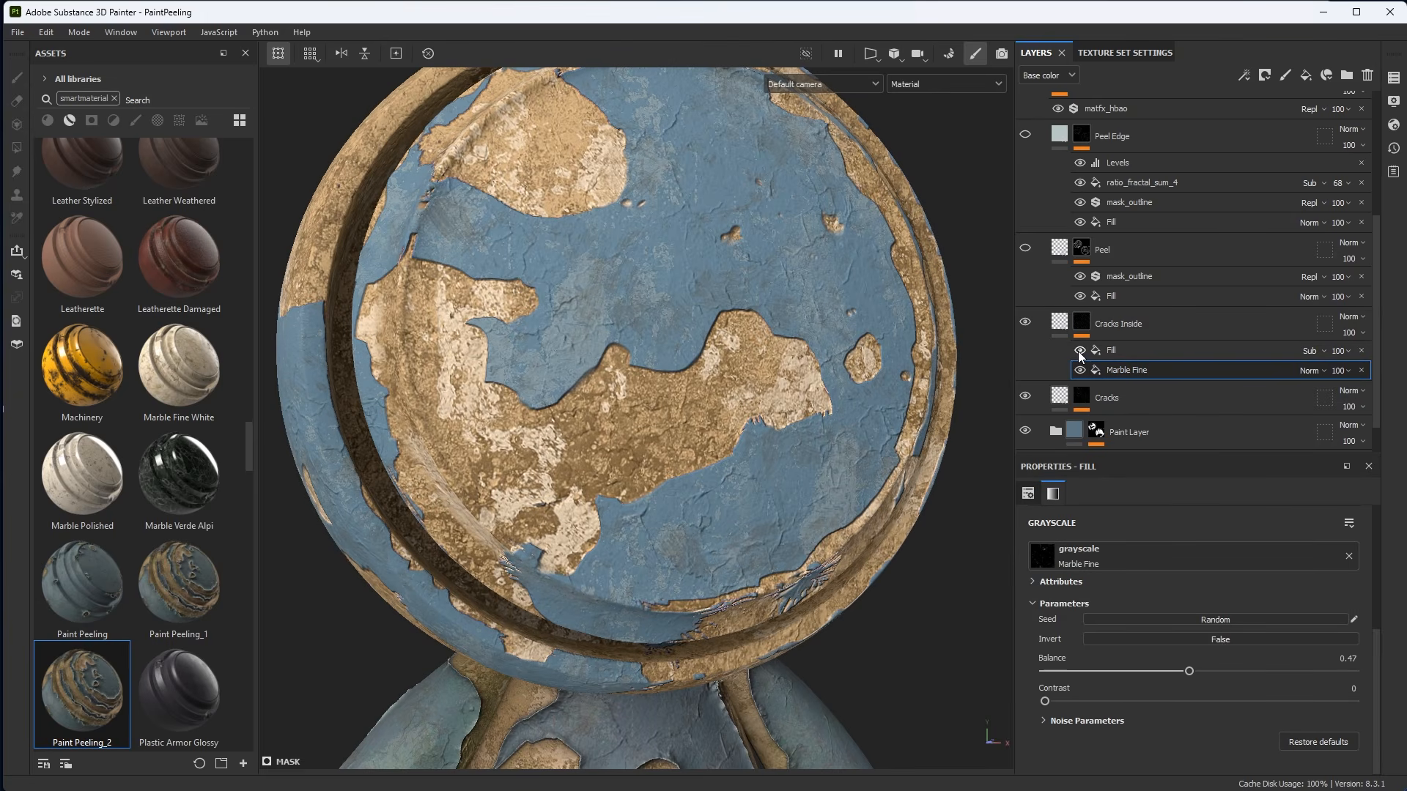
pyautogui.press('m')
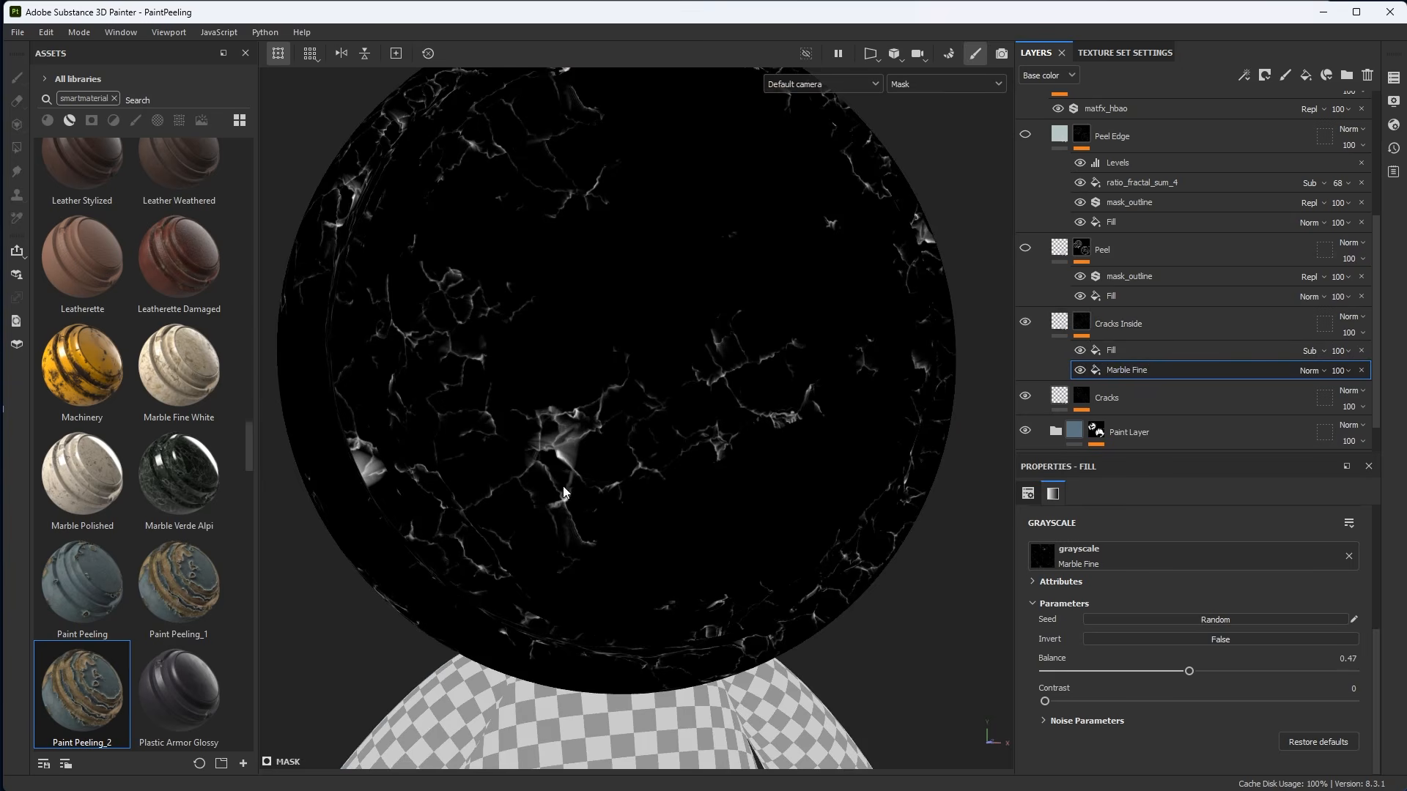
# Set the Marble Fine mask fill's projection to Tri-planar projection.
pyautogui.click(1028, 493)
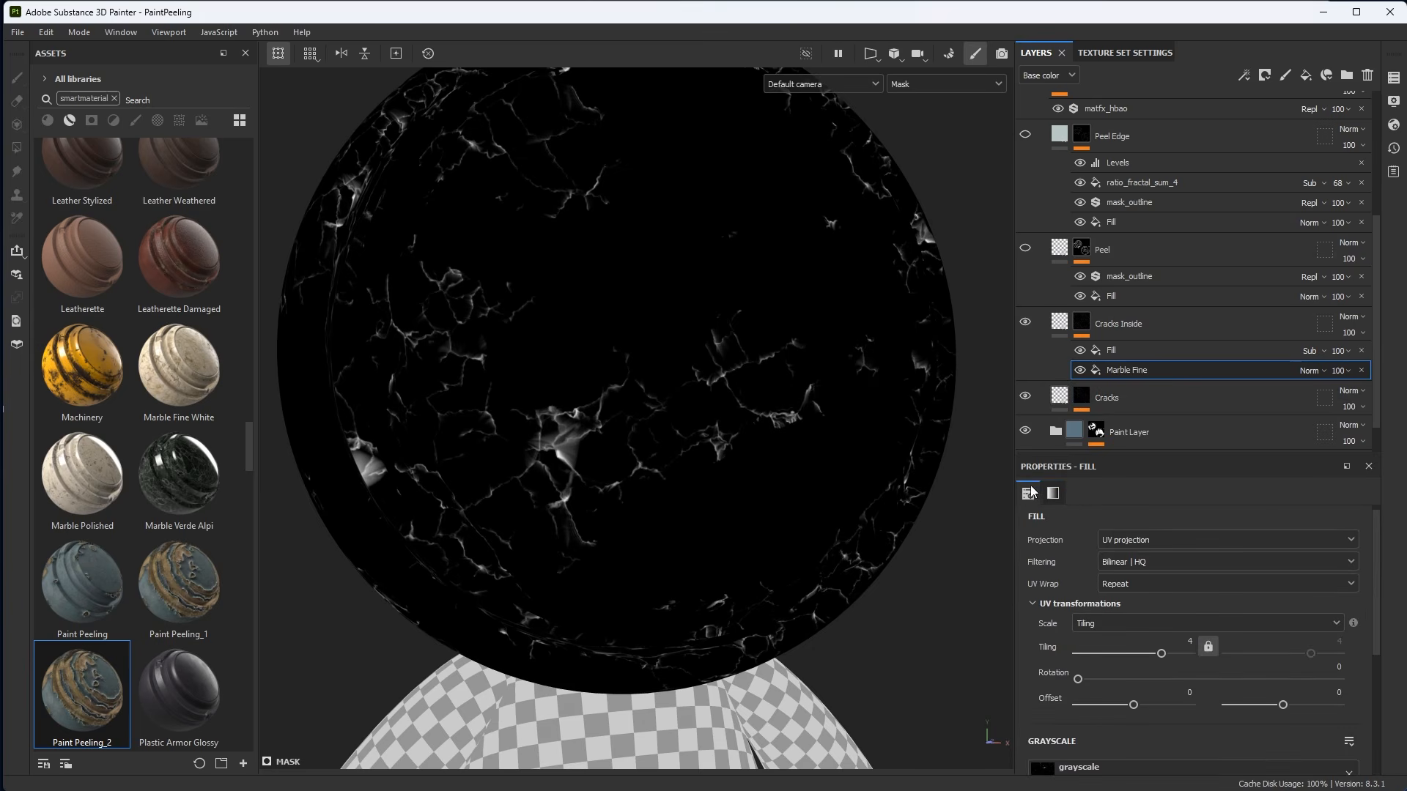
pyautogui.click(1136, 539)
pyautogui.click(1123, 586)
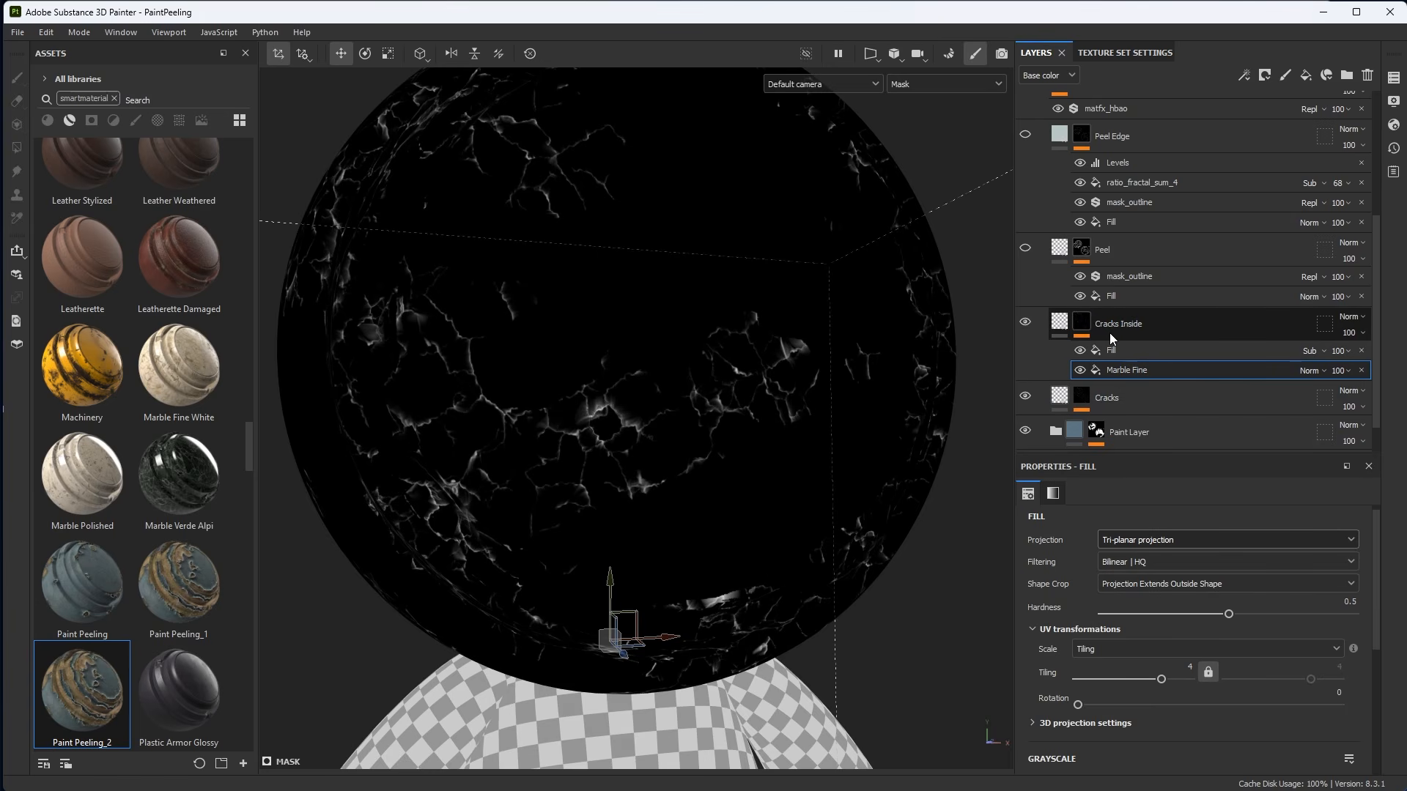
# Inspect the Cracks Inside mask Fill's anchor reference and the Paint Layer Mask anchor point's references.
pyautogui.click(1110, 353)
pyautogui.click(1245, 74)
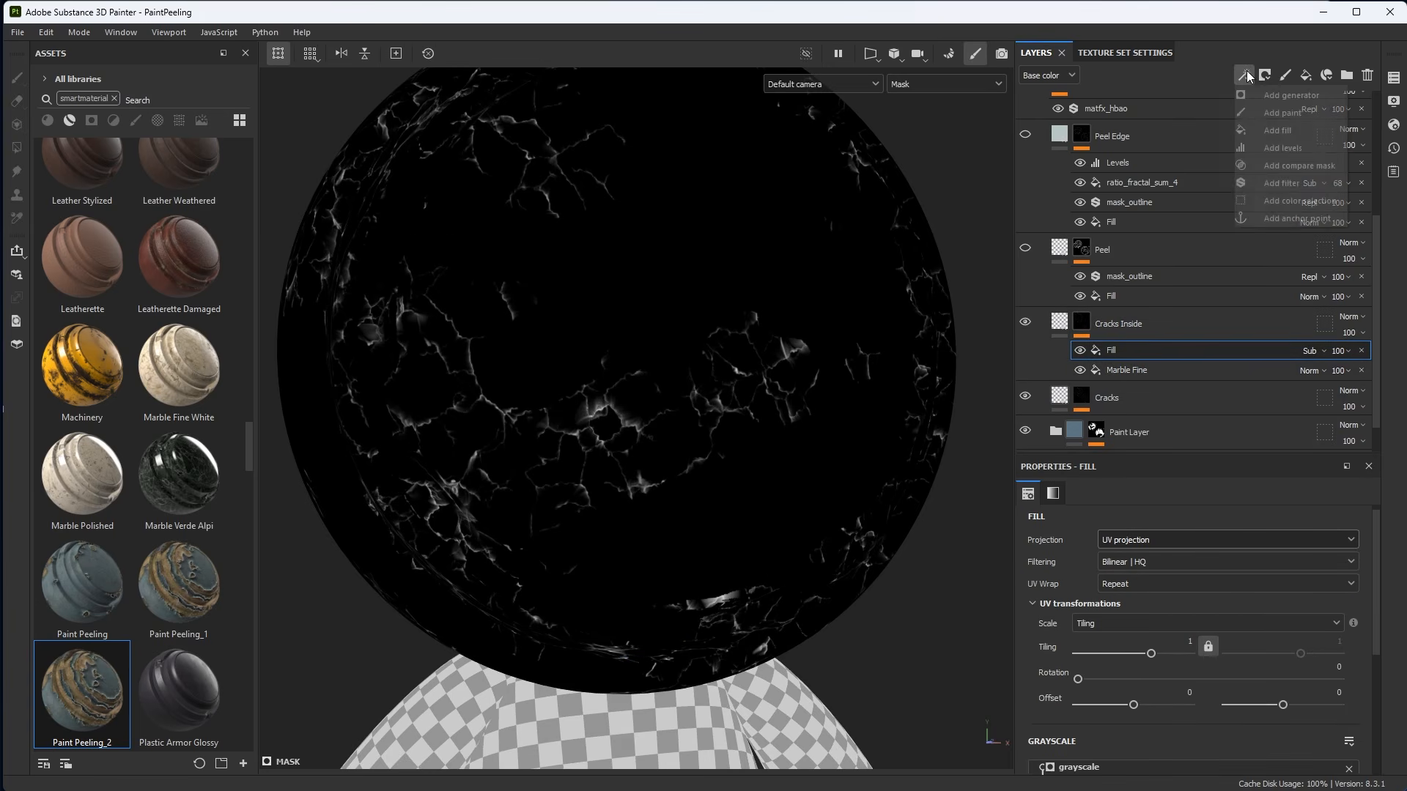
pyautogui.click(1052, 495)
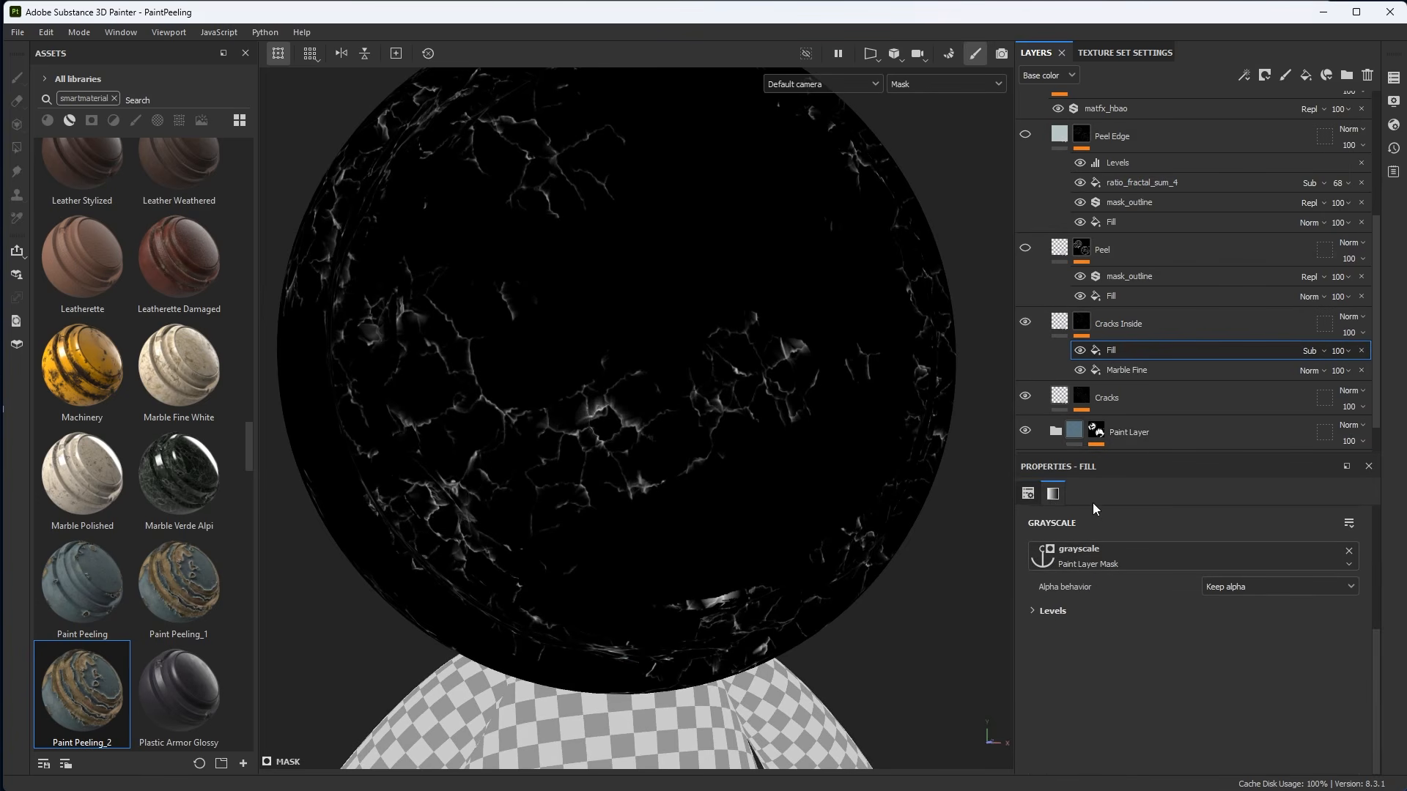
pyautogui.moveTo(1086, 453); pyautogui.dragTo(1092, 513)
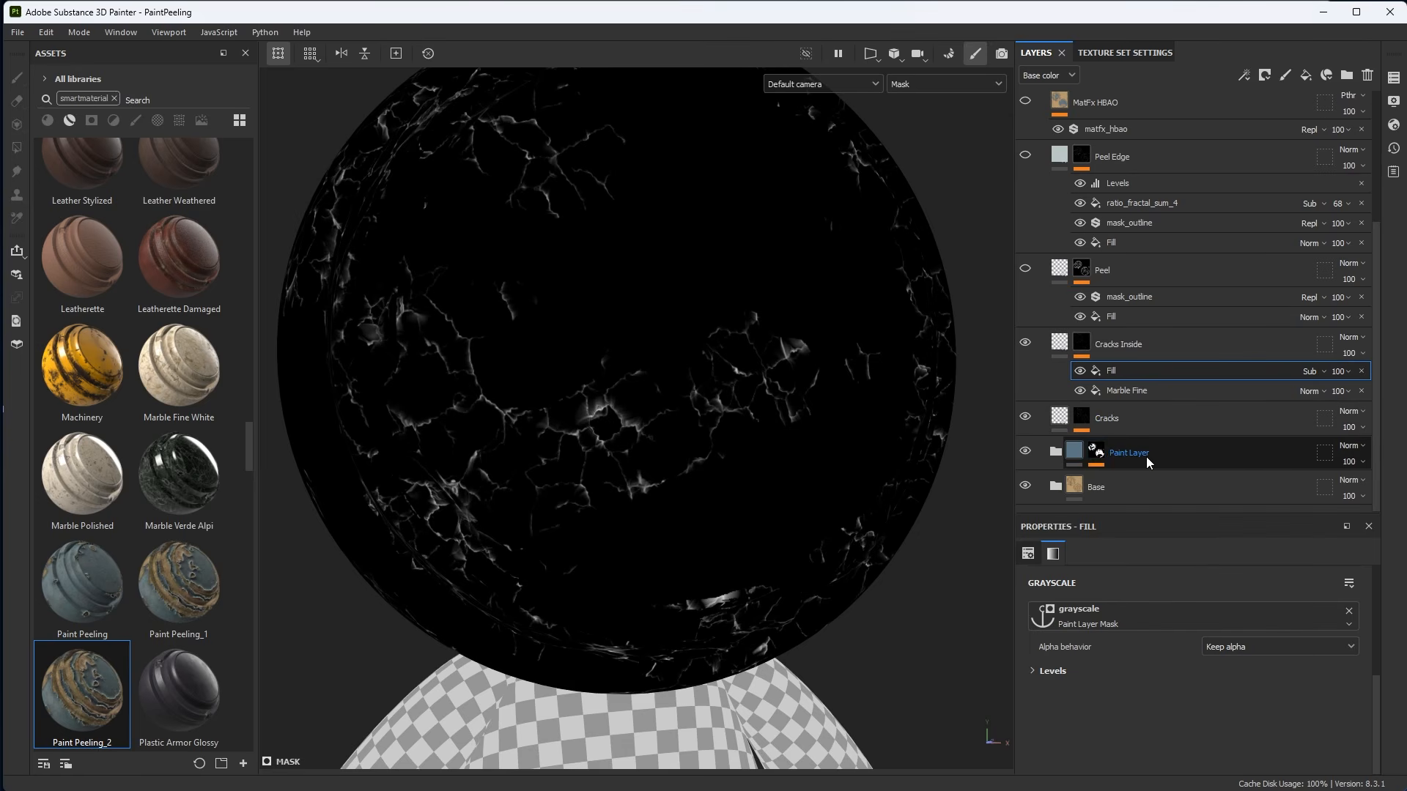
pyautogui.click(1097, 457)
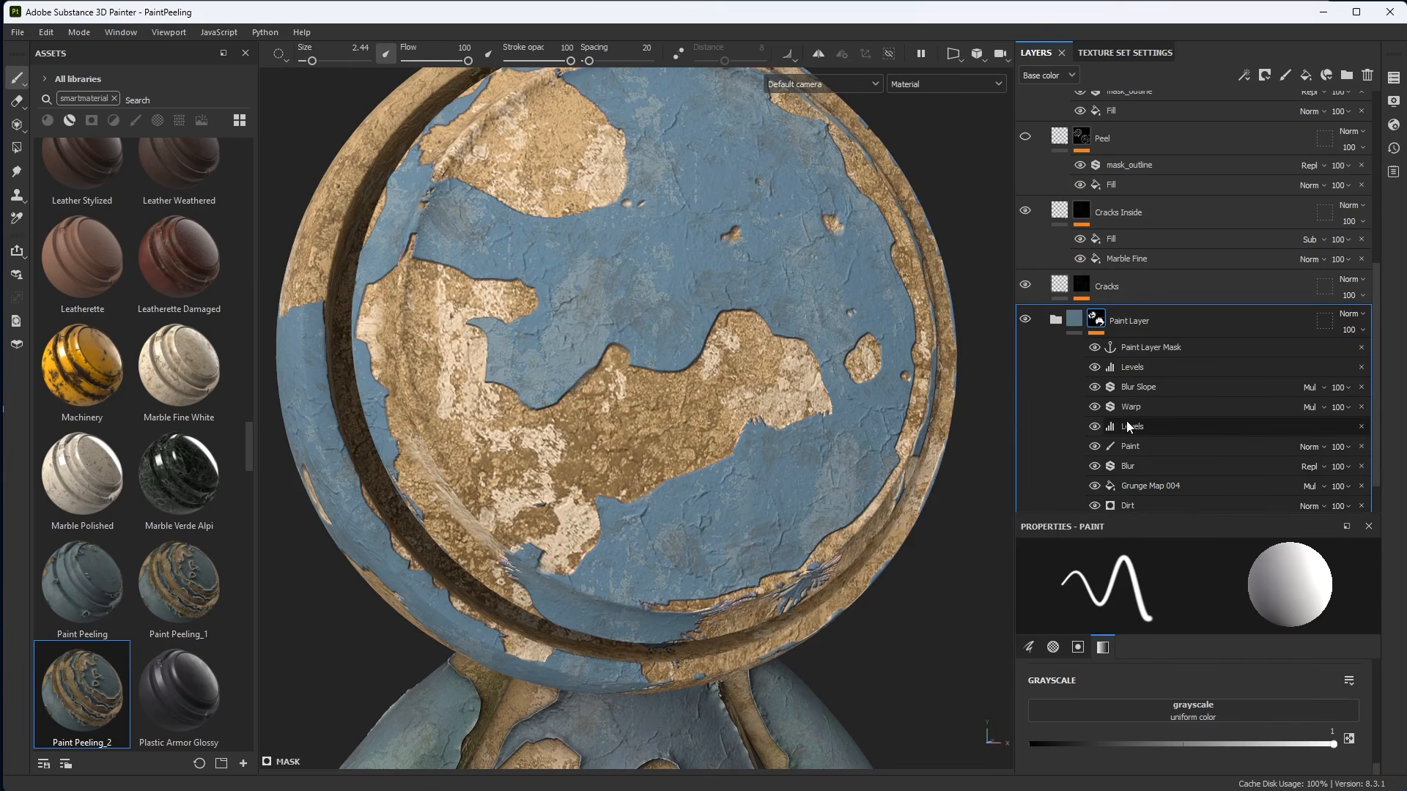
pyautogui.click(1129, 349)
pyautogui.scroll(-1, 1128, 349)
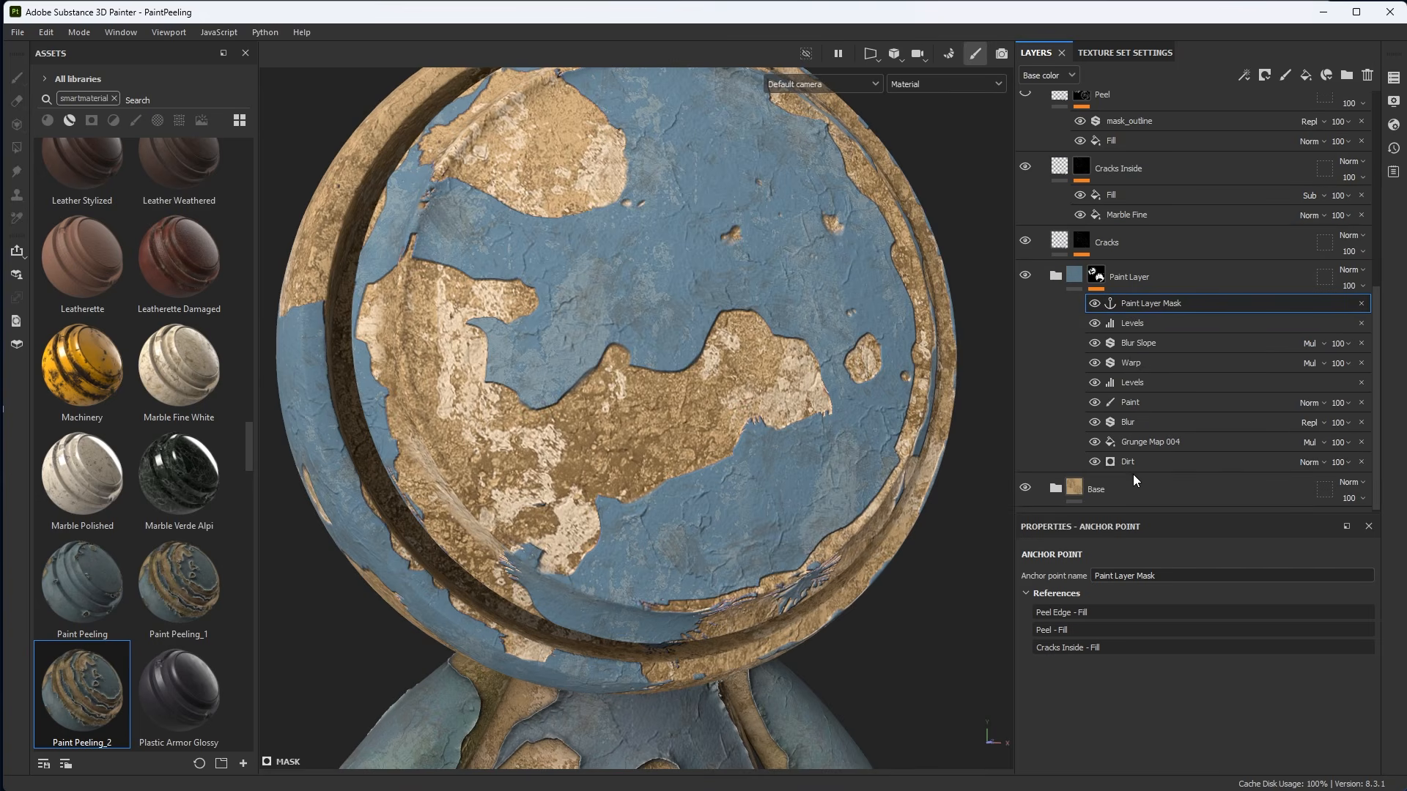
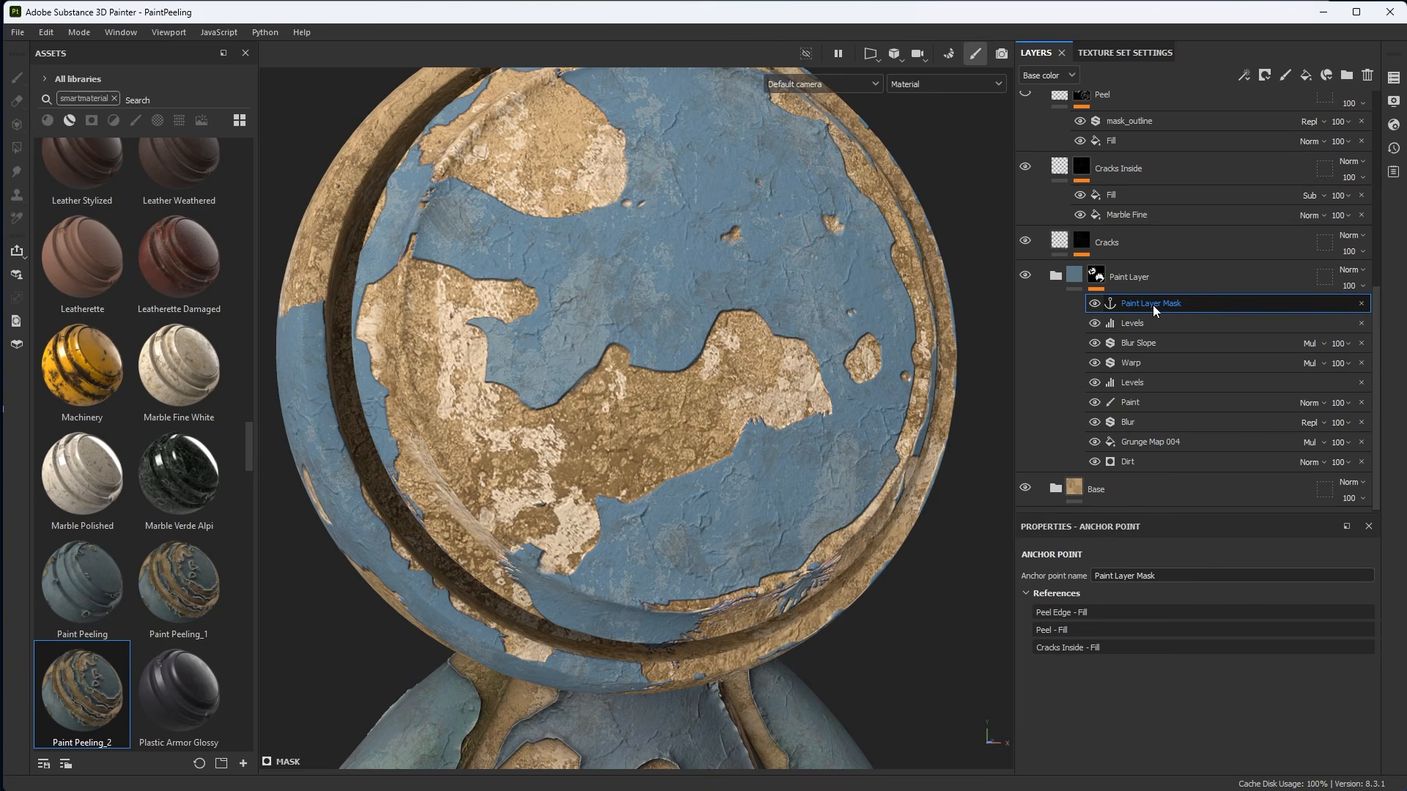
# Inspect the Cracks Inside mask's Fill and Marble Fine effects in mask view and material view.
pyautogui.scroll(2, 1150, 305)
pyautogui.click(1117, 243)
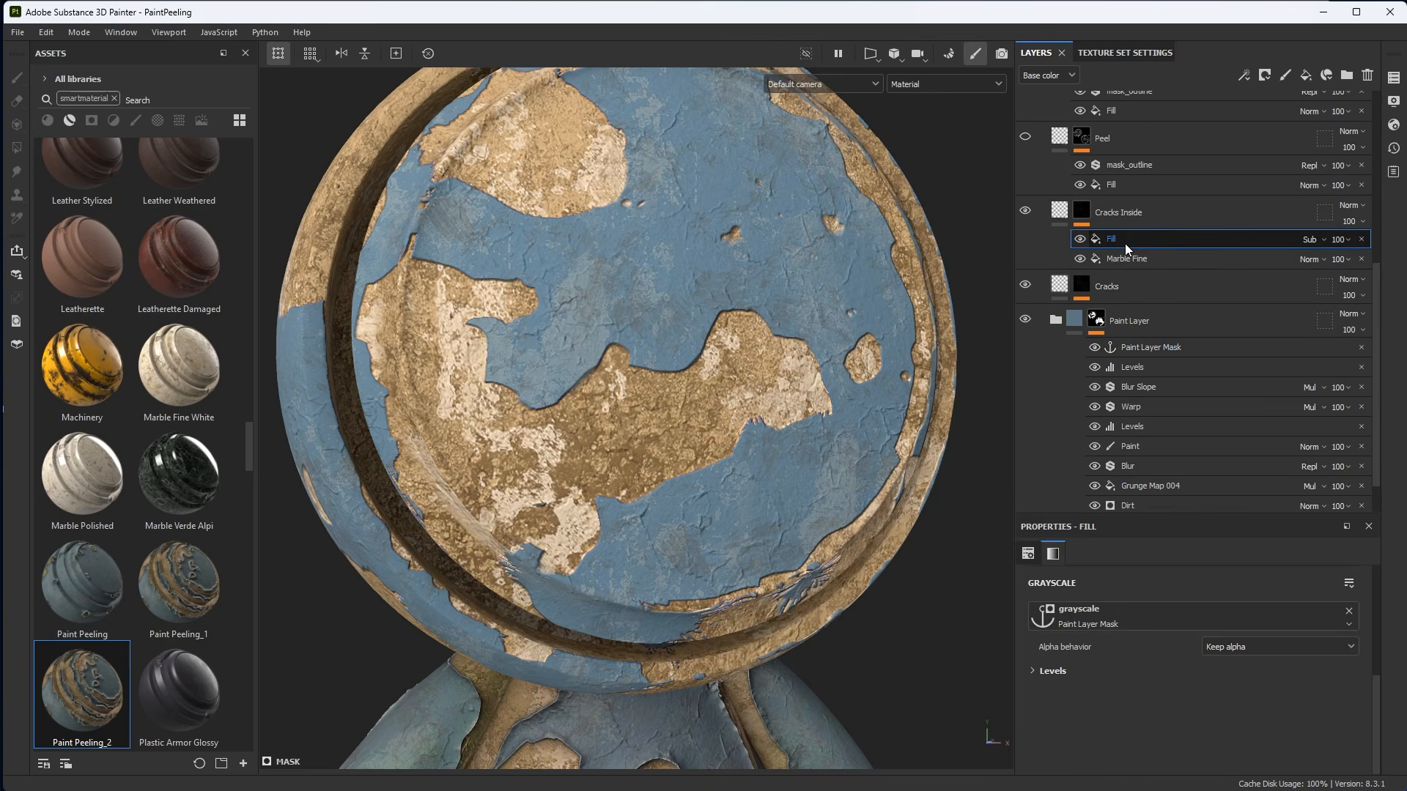
pyautogui.keyDown('alt'); pyautogui.click(1081, 213); pyautogui.keyUp('alt')
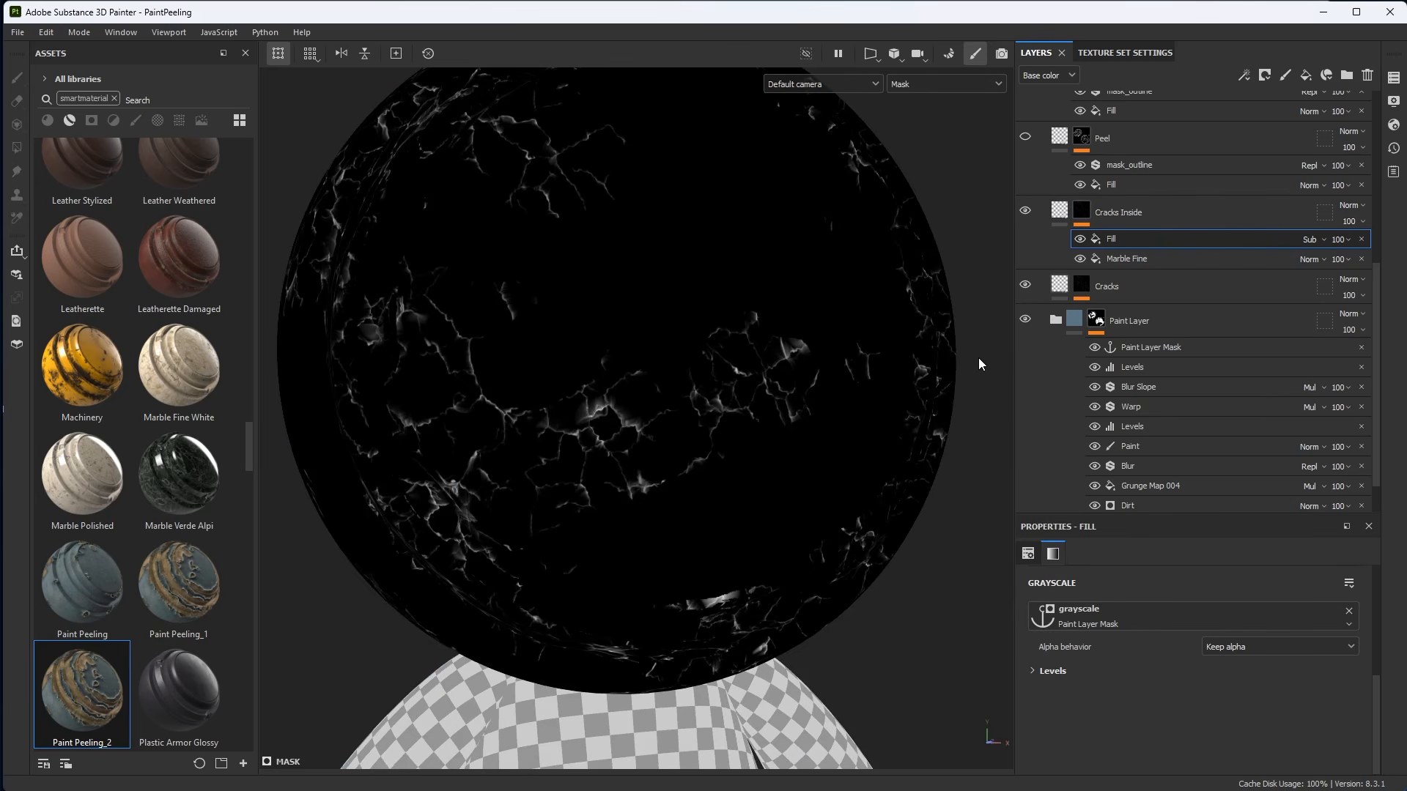
pyautogui.click(1128, 259)
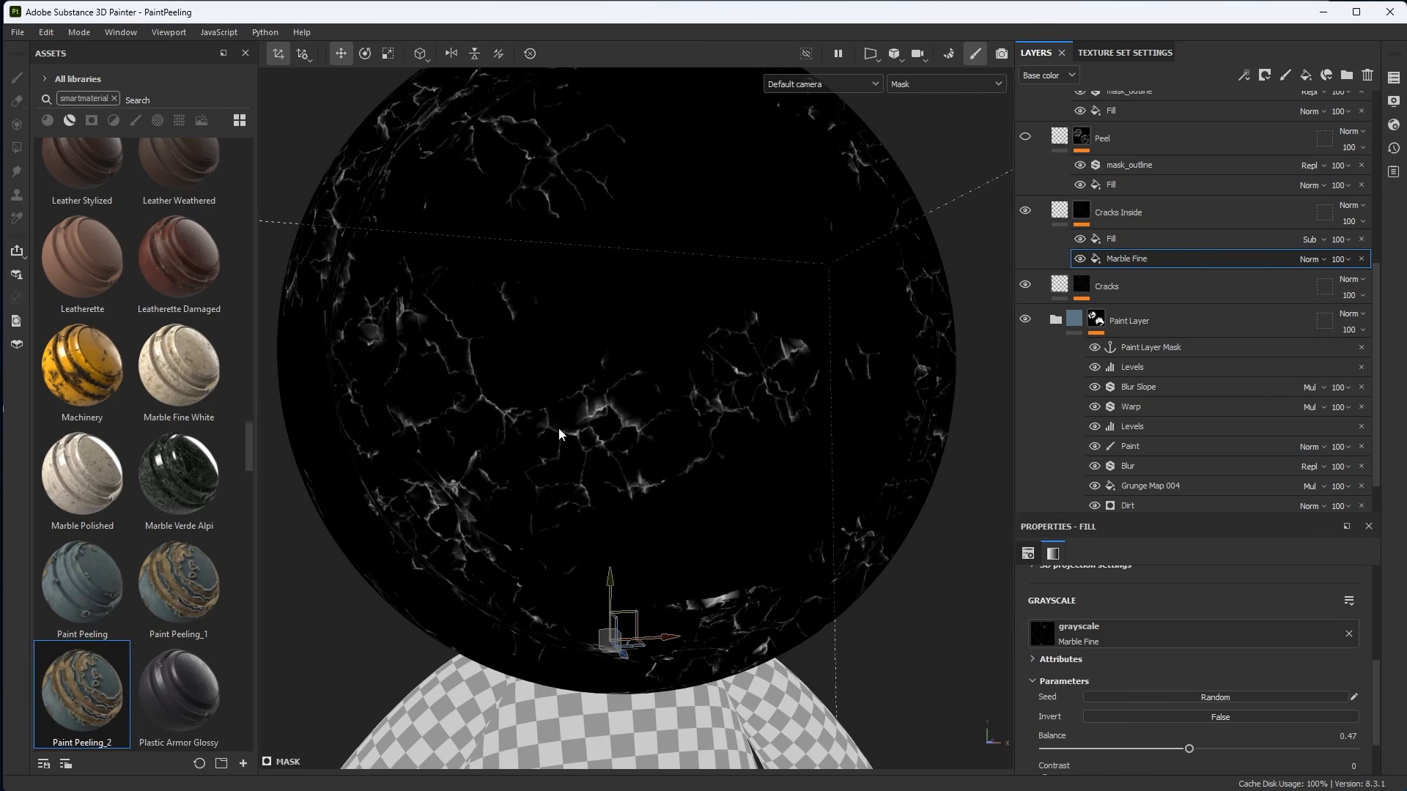
pyautogui.click(1123, 236)
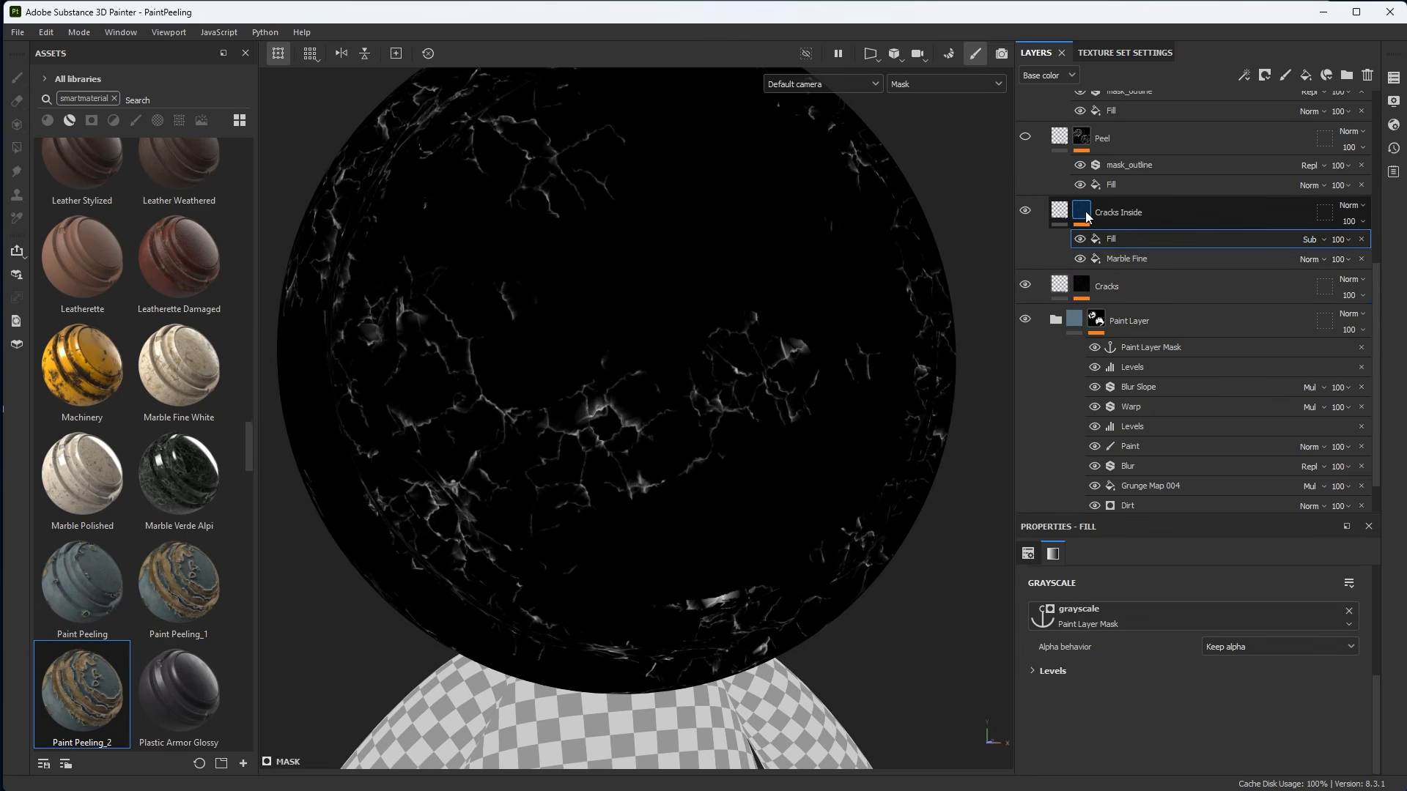
pyautogui.press('m')
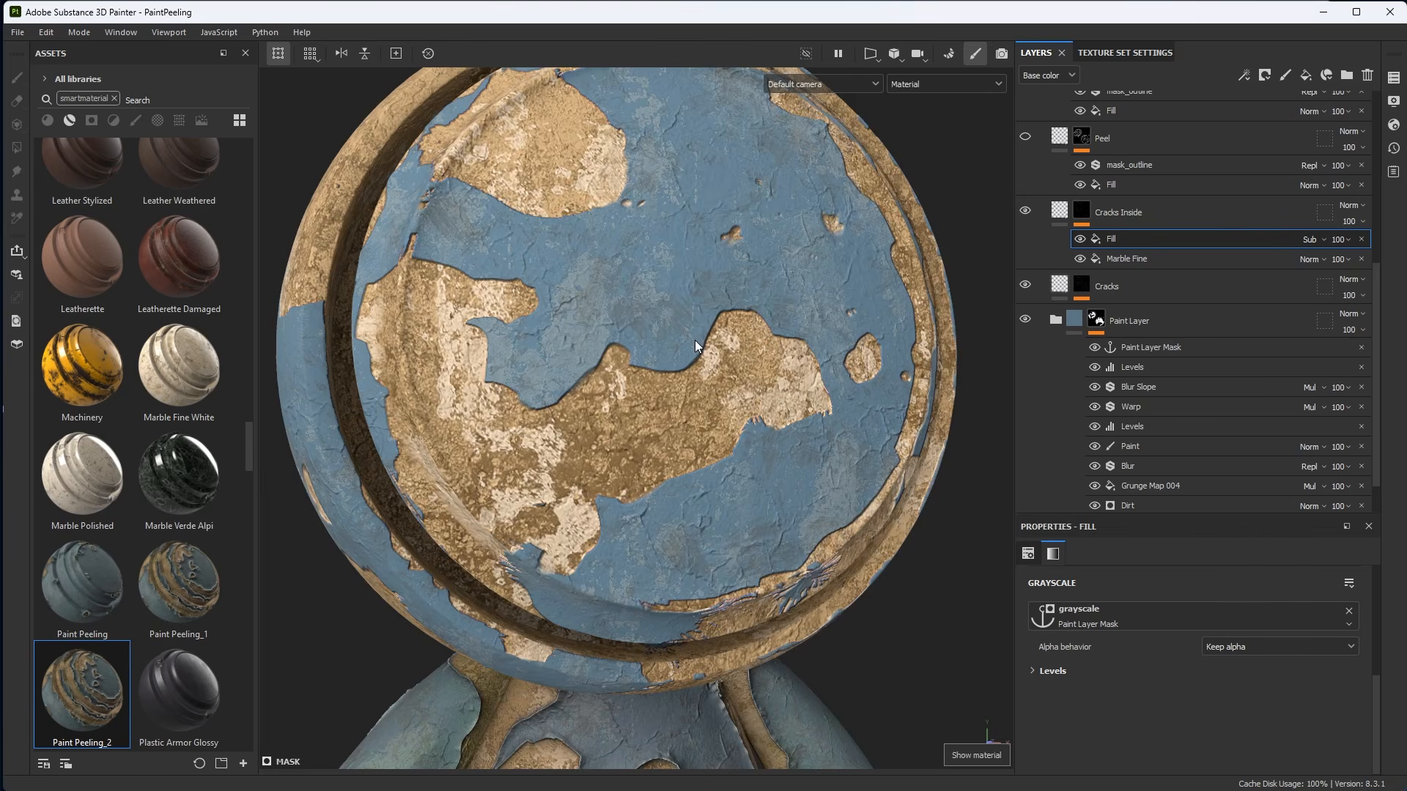
pyautogui.keyDown('alt'); pyautogui.moveTo(695, 340); pyautogui.dragTo(742, 396); pyautogui.keyUp('alt')
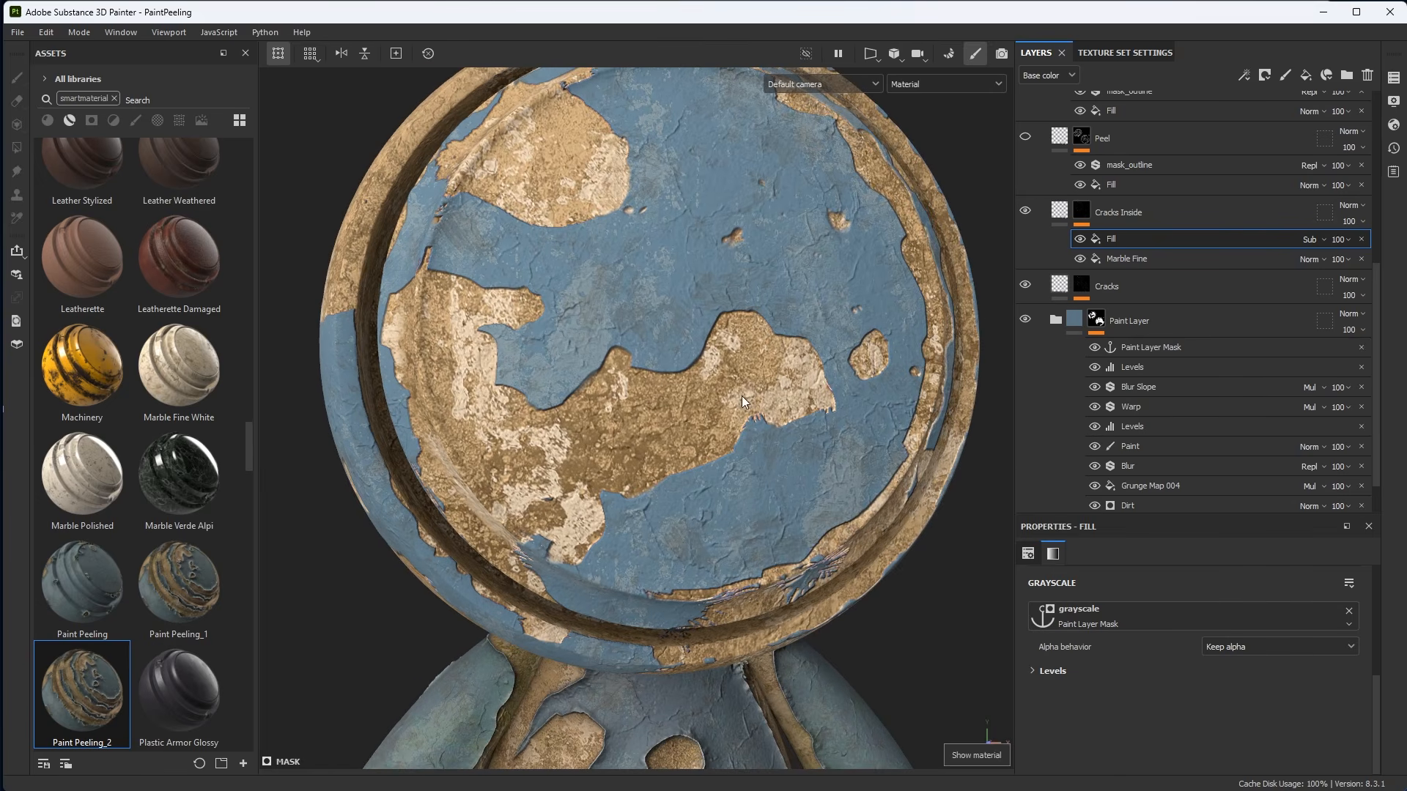
# Select the Cracks Inside layer and lower its fill height to about -0.3556.
pyautogui.click(1062, 219)
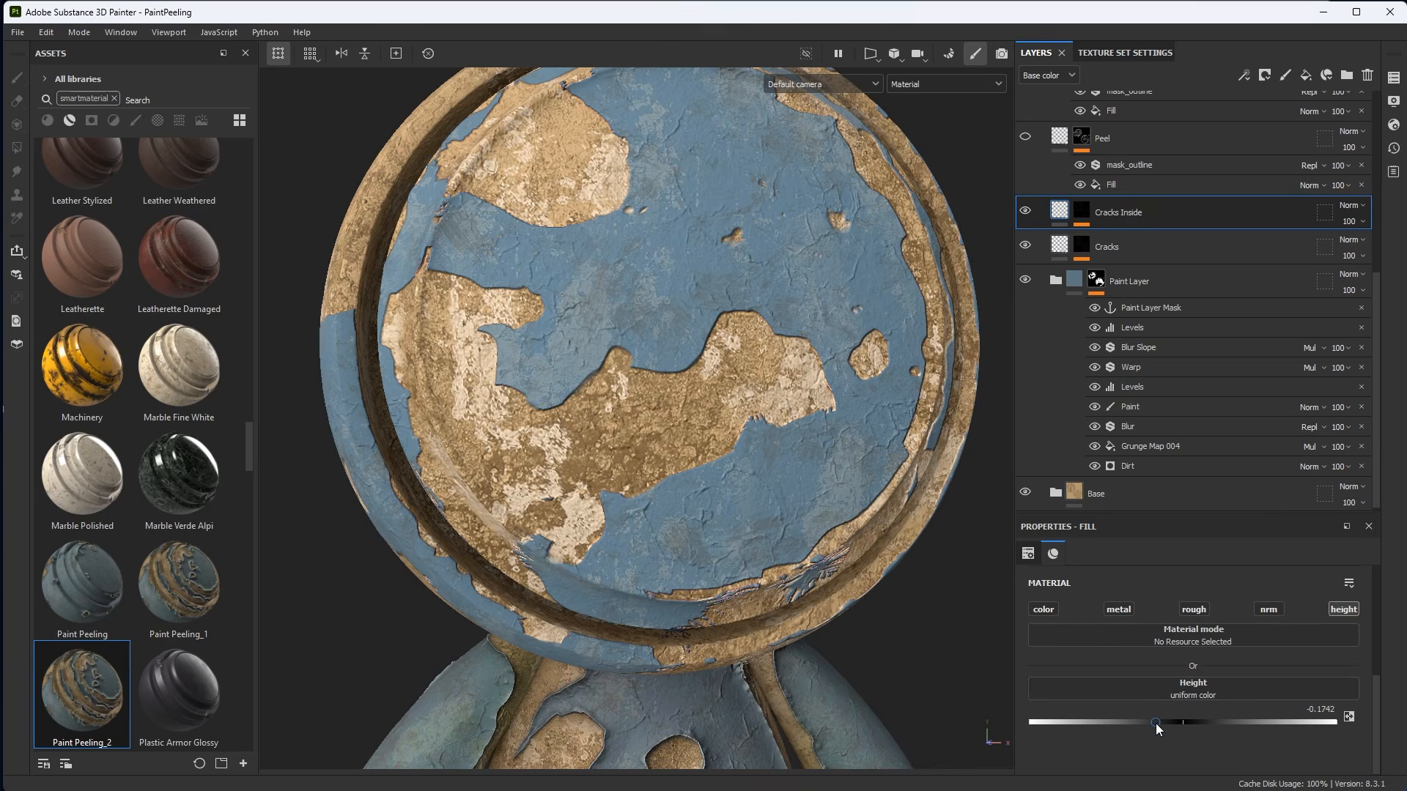
pyautogui.moveTo(1153, 722)
pyautogui.mouseDown()
pyautogui.moveTo(1110, 722)
pyautogui.moveTo(1282, 726)
pyautogui.moveTo(1109, 721)
pyautogui.moveTo(1183, 731)
pyautogui.moveTo(1128, 728)
pyautogui.mouseUp()
pyautogui.keyDown('alt'); pyautogui.moveTo(688, 396); pyautogui.dragTo(681, 425, button='right'); pyautogui.keyUp('alt')
pyautogui.keyDown('alt'); pyautogui.moveTo(682, 425); pyautogui.dragTo(733, 421); pyautogui.keyUp('alt')
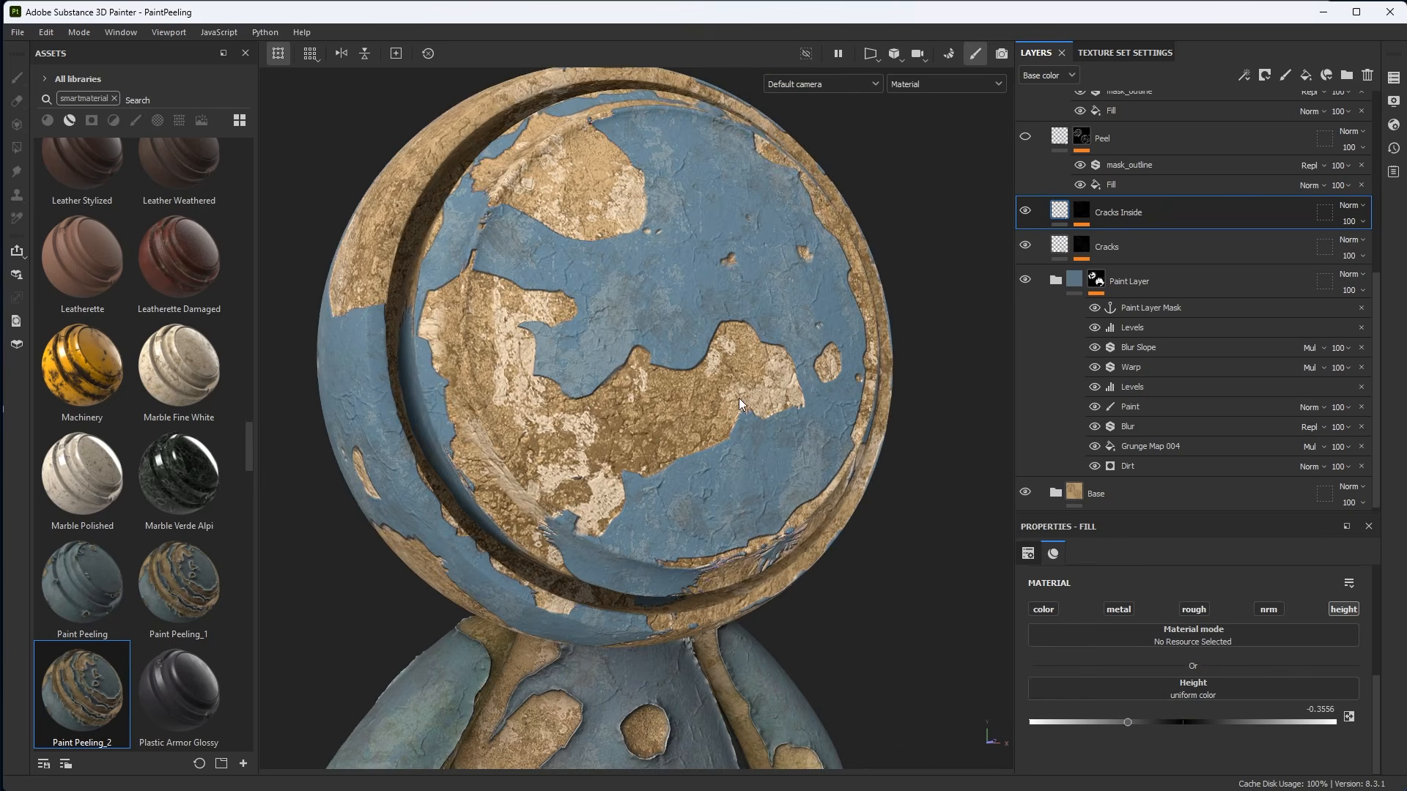
pyautogui.keyDown('alt'); pyautogui.moveTo(733, 417); pyautogui.dragTo(731, 447, button='right'); pyautogui.keyUp('alt')
pyautogui.moveTo(731, 447)
pyautogui.keyDown('alt'); pyautogui.mouseDown()
pyautogui.moveTo(700, 445)
pyautogui.moveTo(793, 448)
pyautogui.mouseUp(); pyautogui.keyUp('alt')
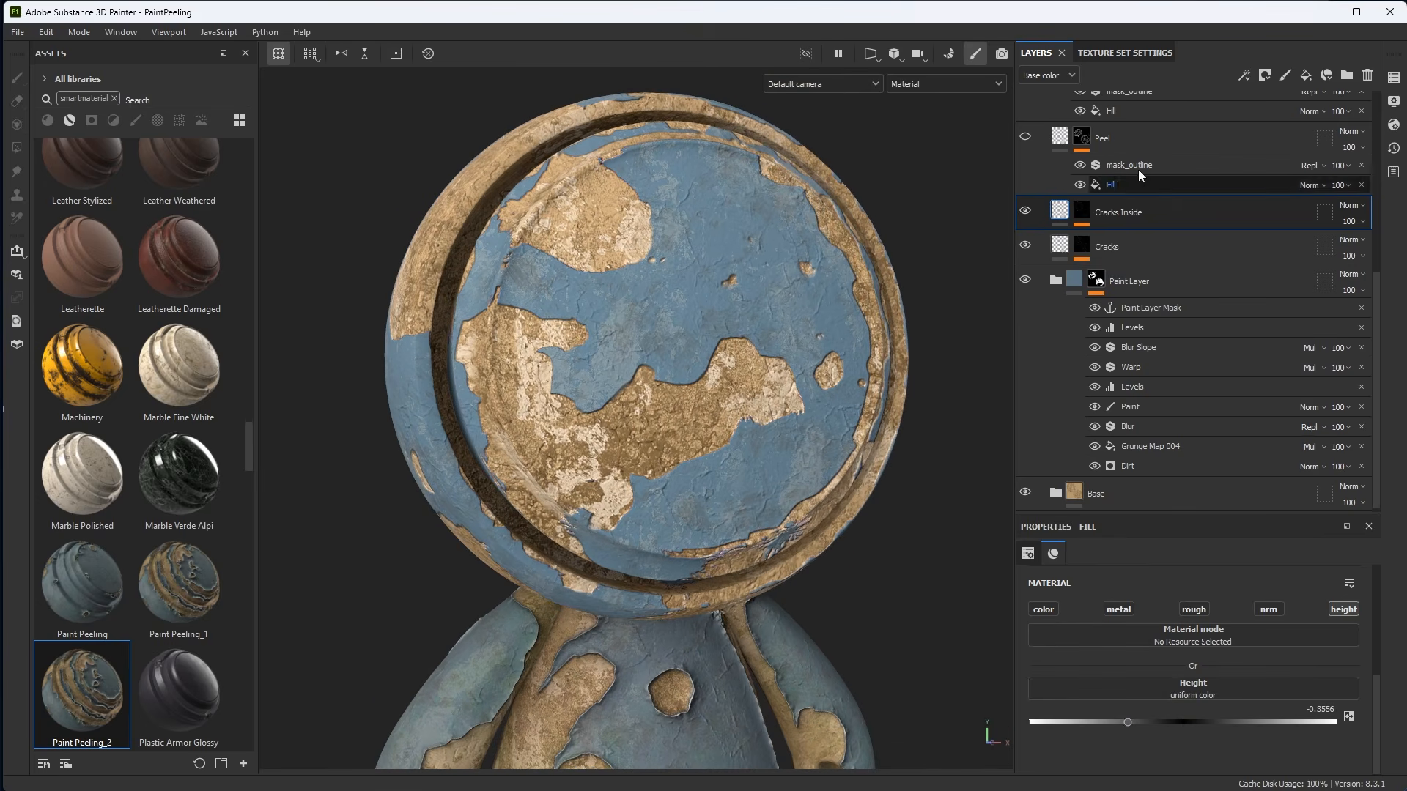
# Collapse the Paint Layer group, select the Peel layer and turn on its visibility.
pyautogui.click(1056, 282)
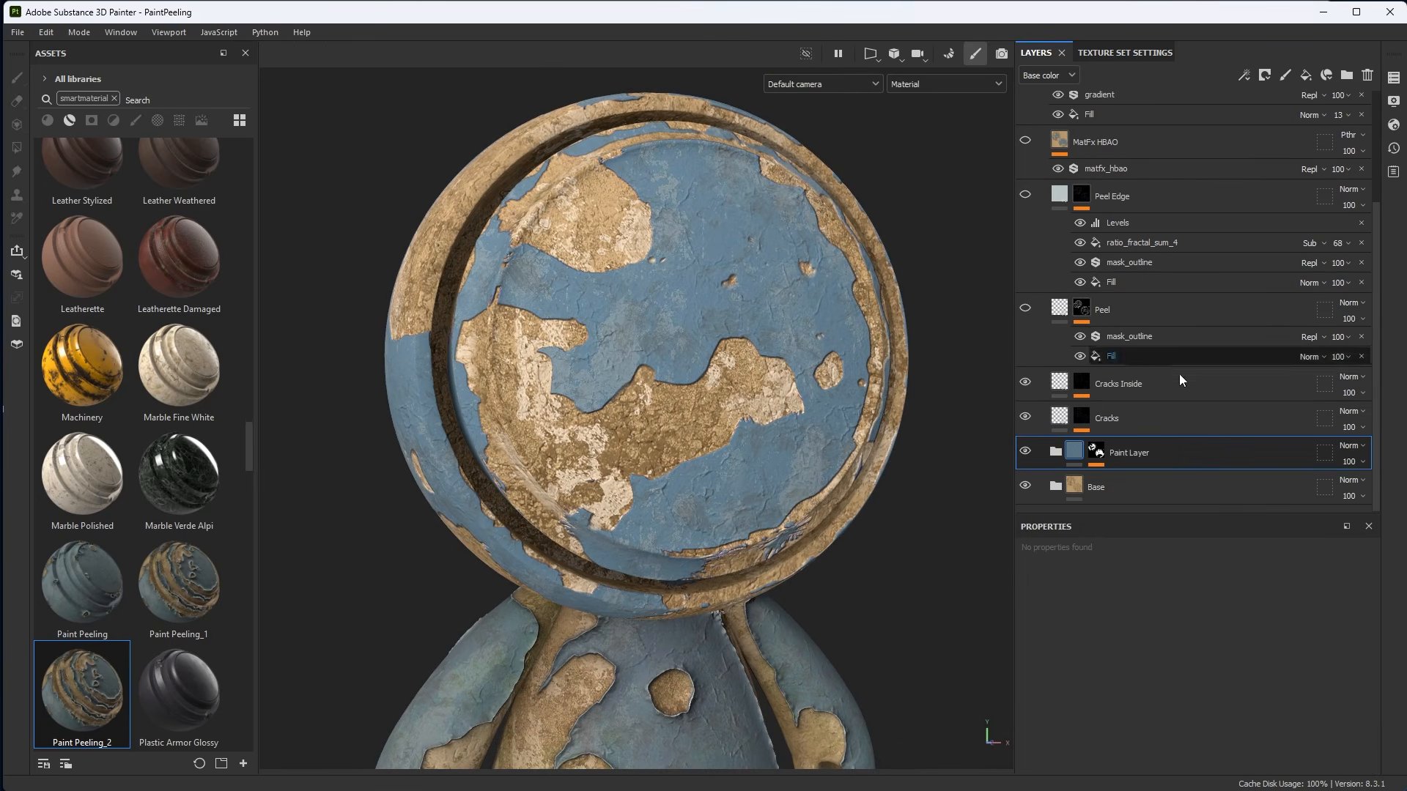
pyautogui.scroll(2, 903, 527)
pyautogui.keyDown('alt'); pyautogui.moveTo(902, 528); pyautogui.dragTo(929, 504); pyautogui.keyUp('alt')
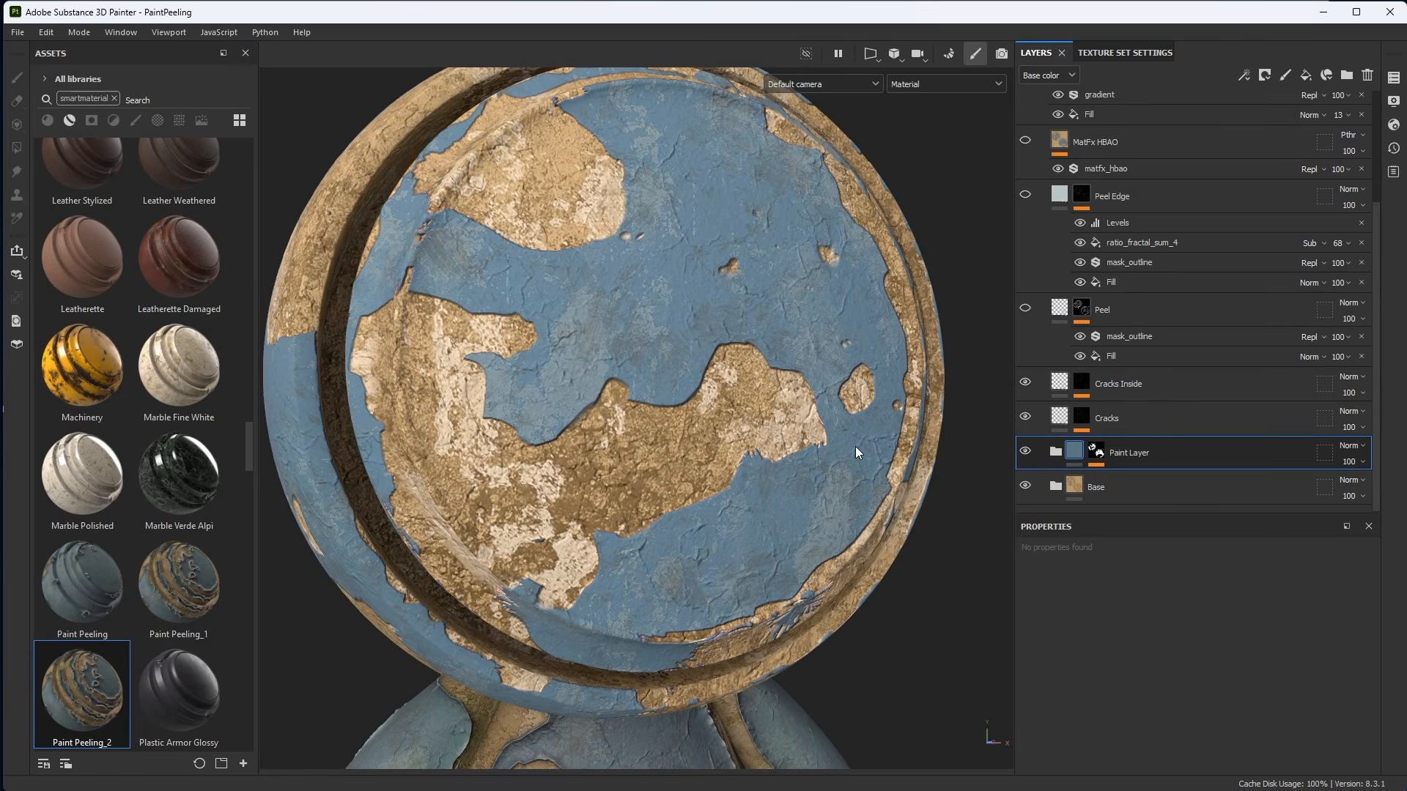
pyautogui.scroll(2, 855, 447)
pyautogui.click(1063, 309)
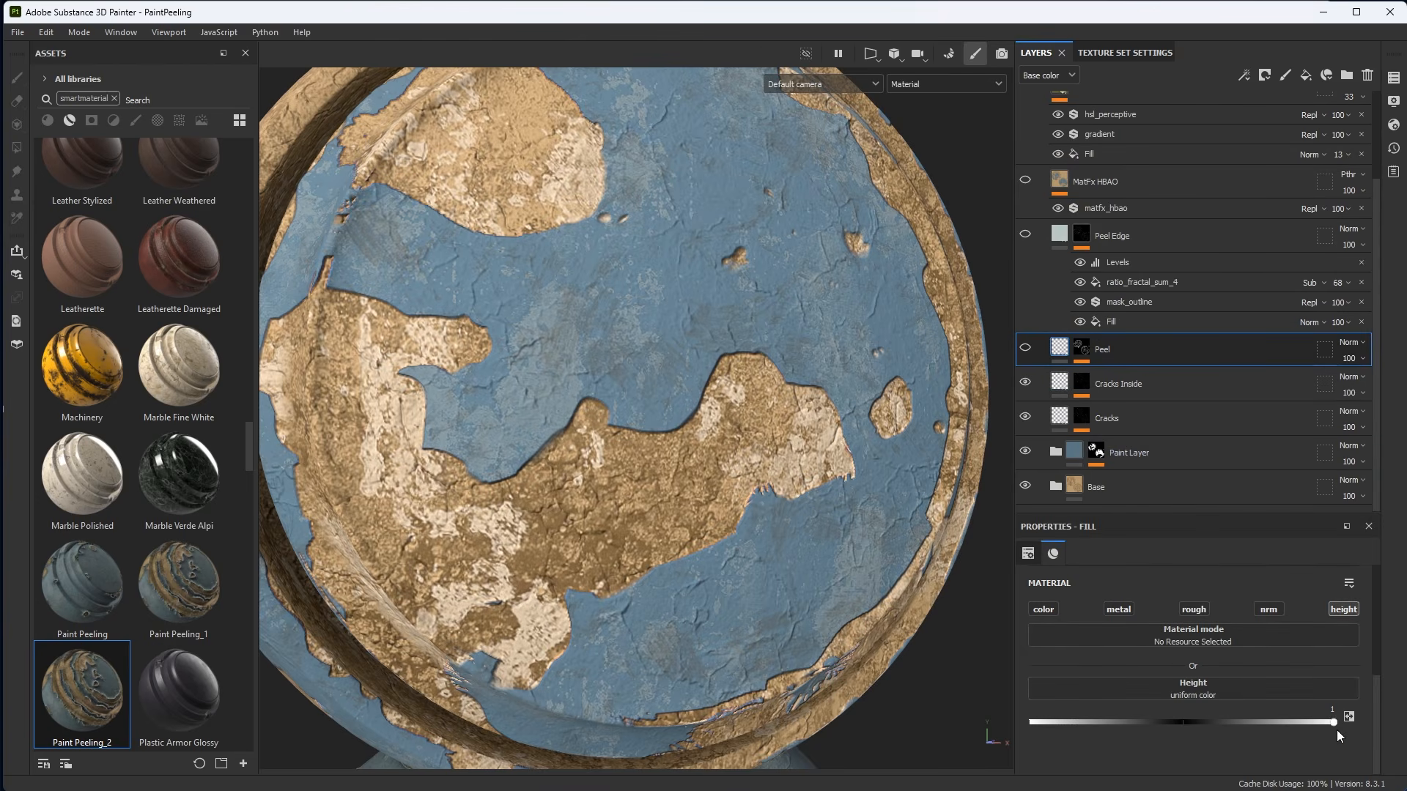
pyautogui.click(1025, 348)
pyautogui.click(1025, 348)
pyautogui.click(1026, 348)
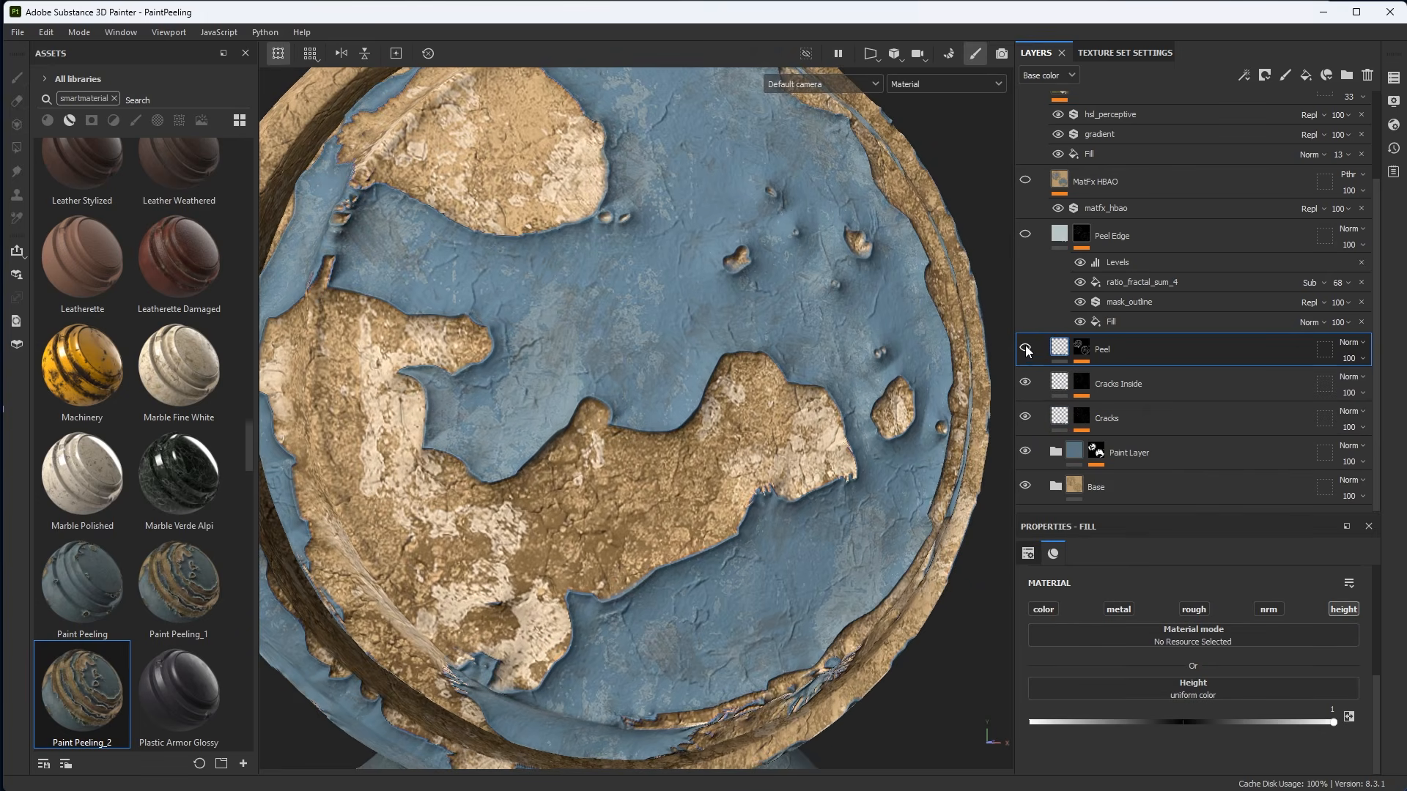
pyautogui.click(1026, 348)
pyautogui.click(1026, 347)
pyautogui.scroll(-3, 662, 441)
pyautogui.keyDown('alt'); pyautogui.moveTo(662, 441); pyautogui.dragTo(742, 476, button='middle'); pyautogui.keyUp('alt')
pyautogui.keyDown('alt'); pyautogui.moveTo(742, 476); pyautogui.dragTo(695, 299); pyautogui.keyUp('alt')
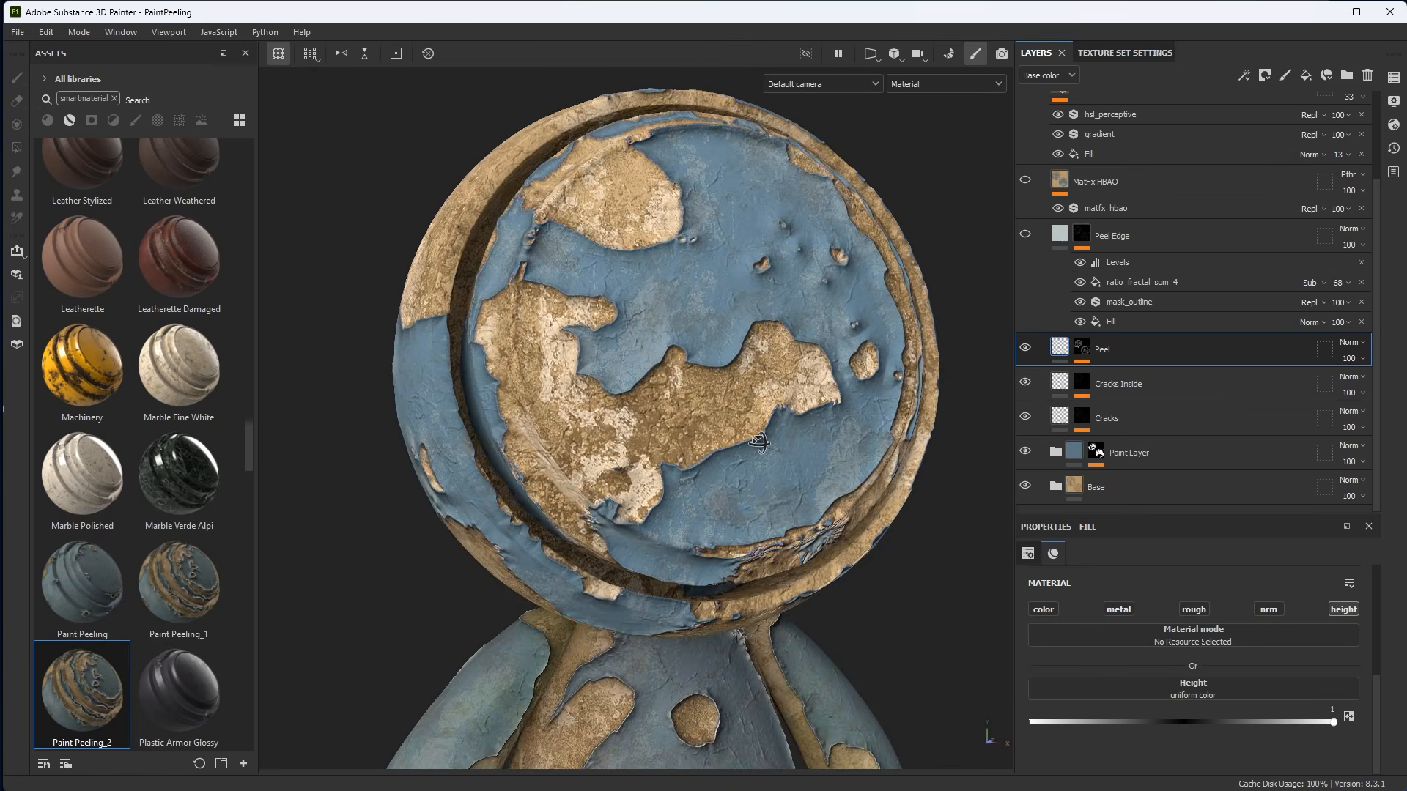
pyautogui.keyDown('alt'); pyautogui.moveTo(843, 442); pyautogui.dragTo(818, 528, button='right'); pyautogui.keyUp('alt')
pyautogui.keyDown('alt'); pyautogui.moveTo(817, 528); pyautogui.dragTo(770, 527, button='middle'); pyautogui.keyUp('alt')
pyautogui.keyDown('alt'); pyautogui.moveTo(770, 524); pyautogui.dragTo(773, 513); pyautogui.keyUp('alt')
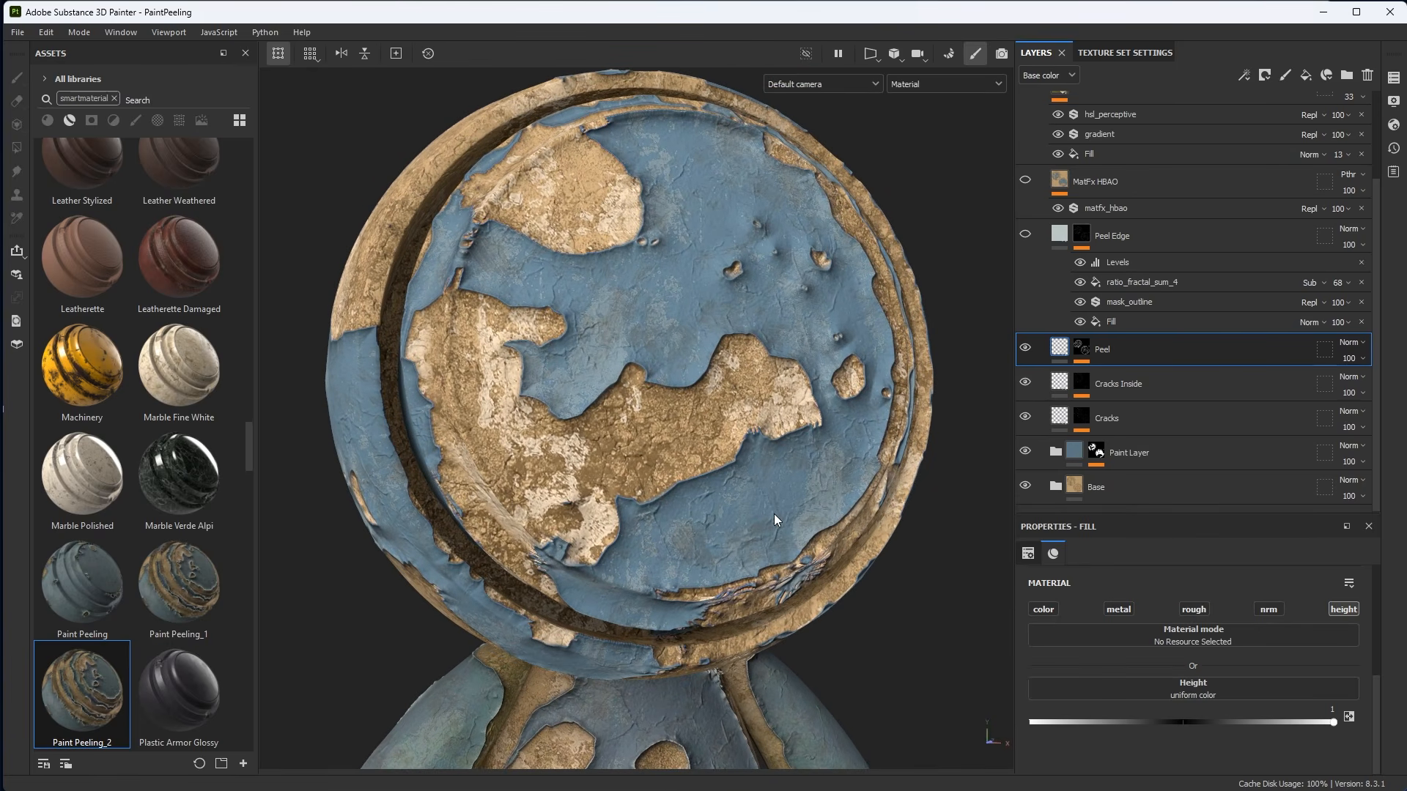
# Examine the Peel mask by toggling its Mask Outline filter and viewing its Fill.
pyautogui.keyDown('alt'); pyautogui.click(1081, 349); pyautogui.keyUp('alt')
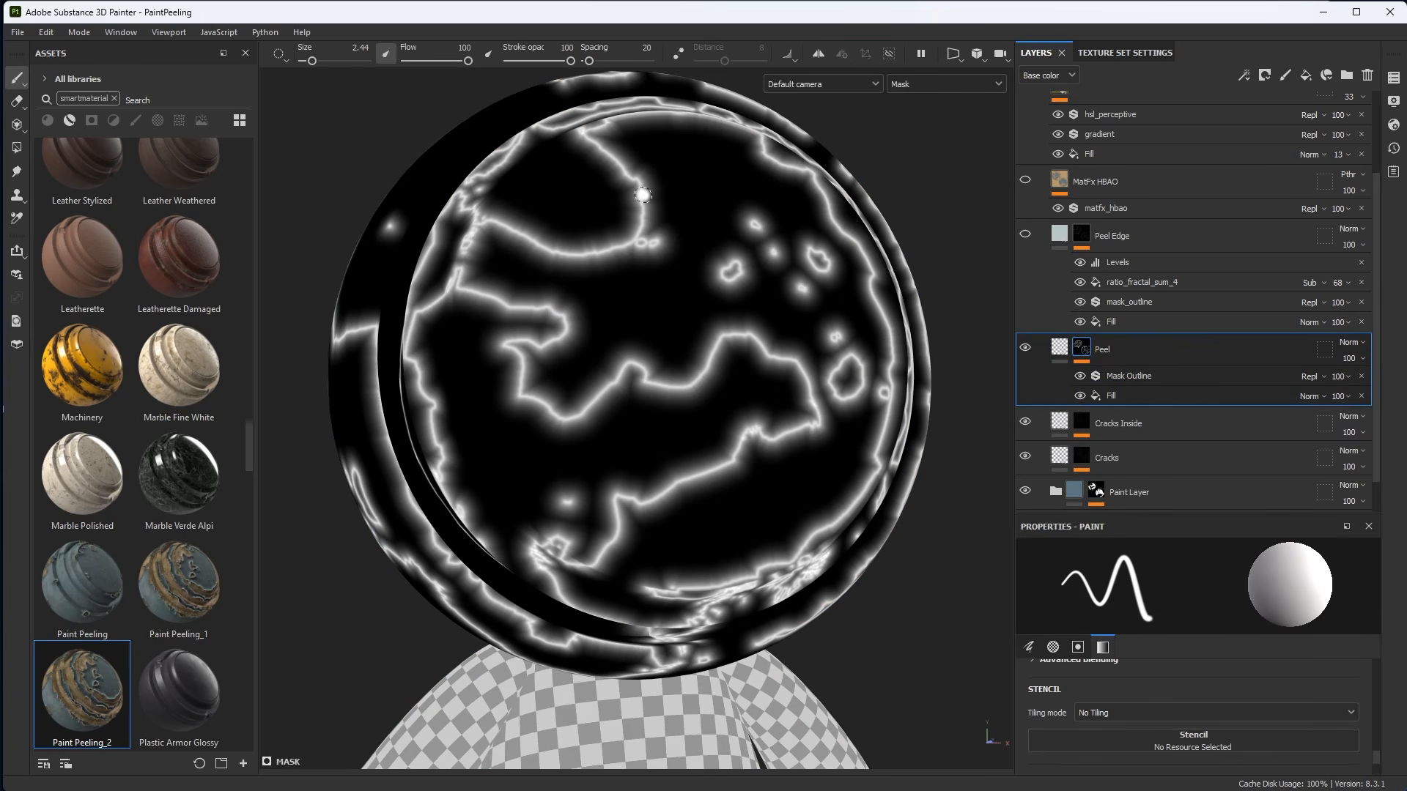
pyautogui.click(1079, 376)
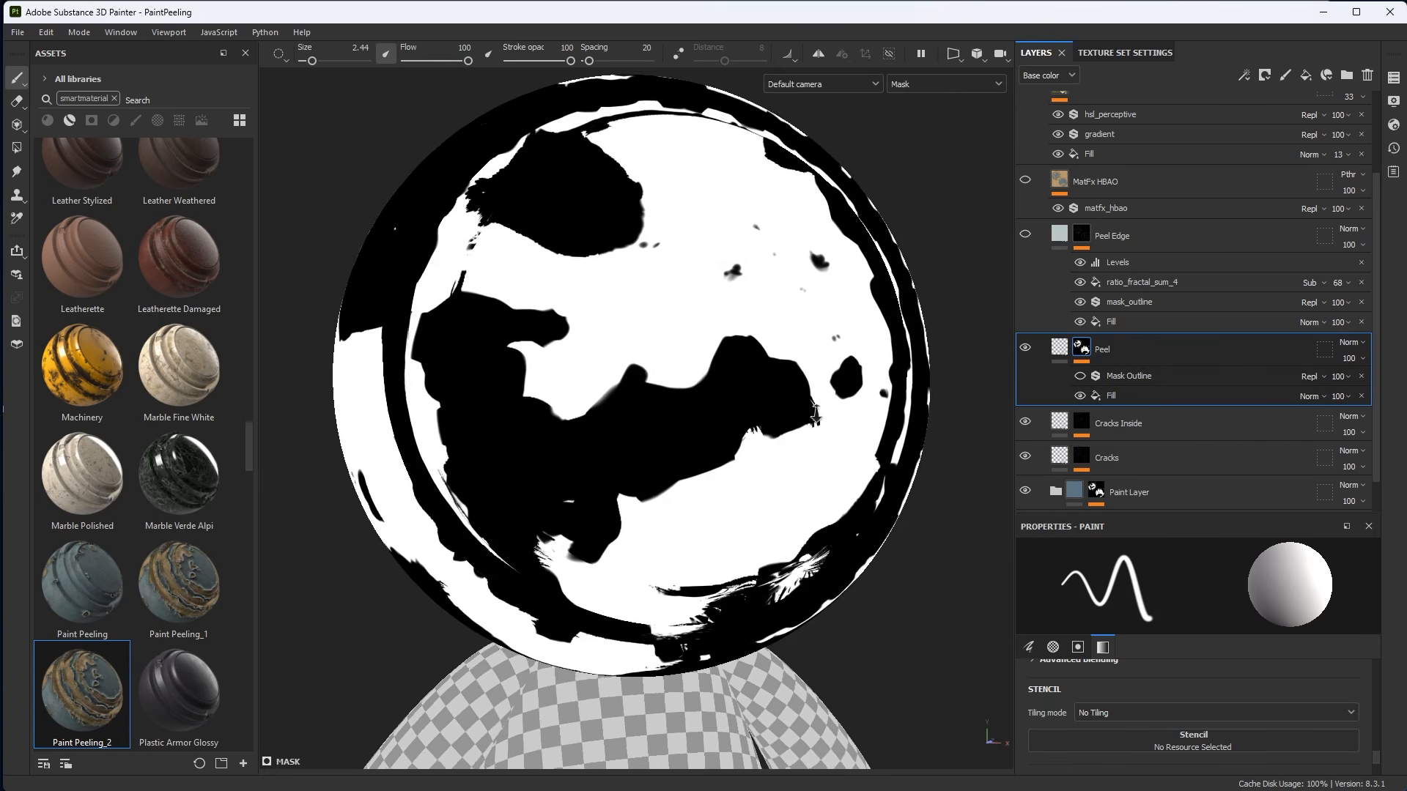
pyautogui.keyDown('alt'); pyautogui.moveTo(808, 378); pyautogui.dragTo(840, 413, button='right'); pyautogui.keyUp('alt')
pyautogui.click(1121, 395)
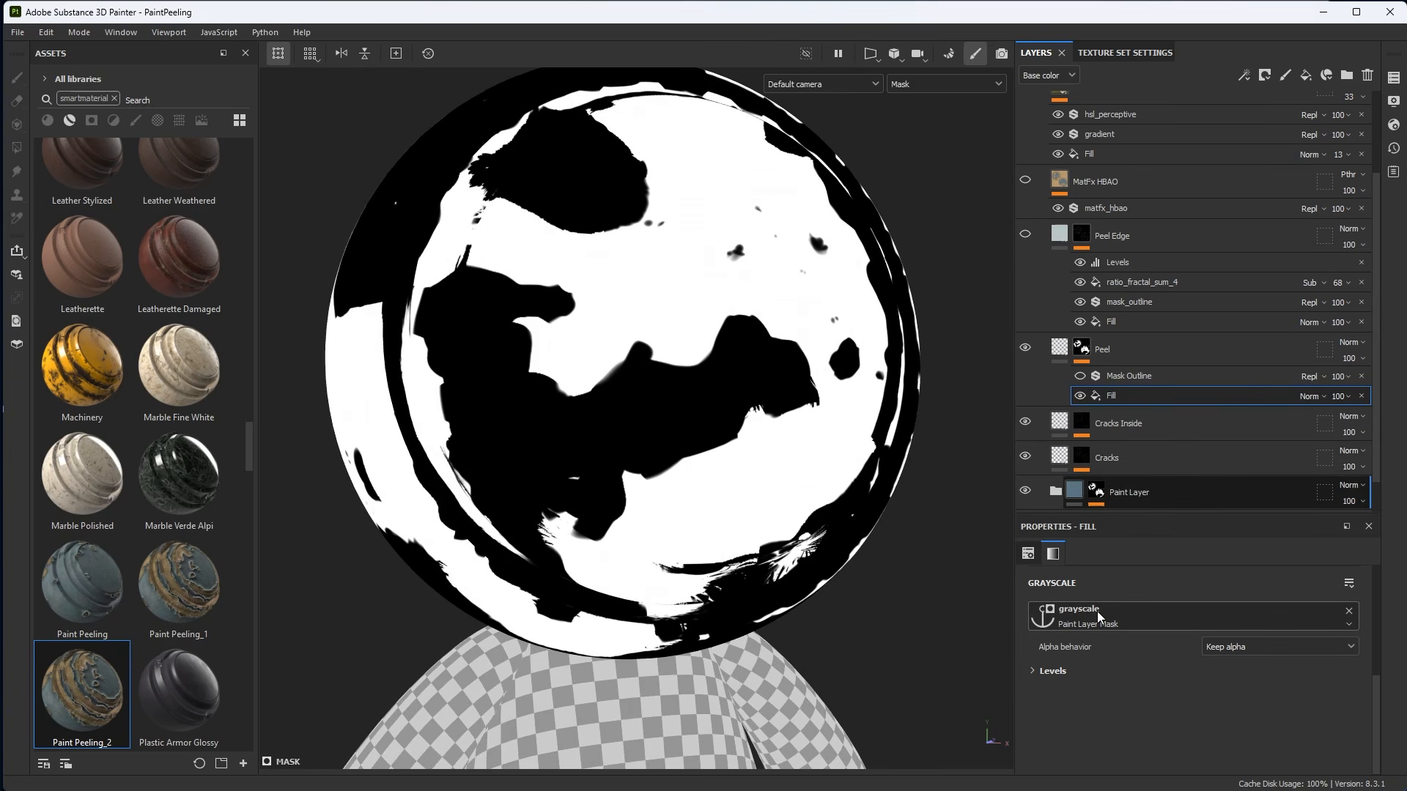
pyautogui.click(1128, 376)
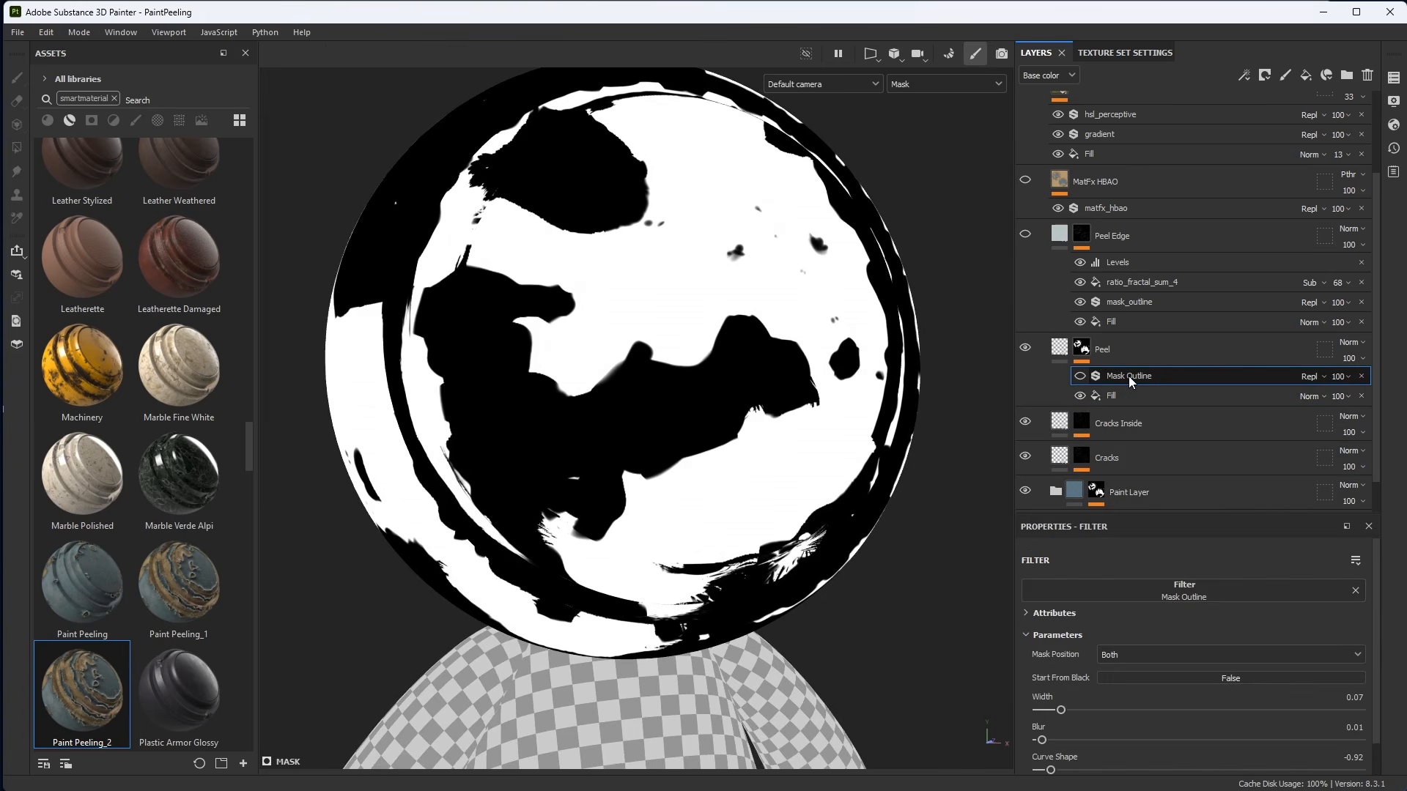
pyautogui.click(1081, 376)
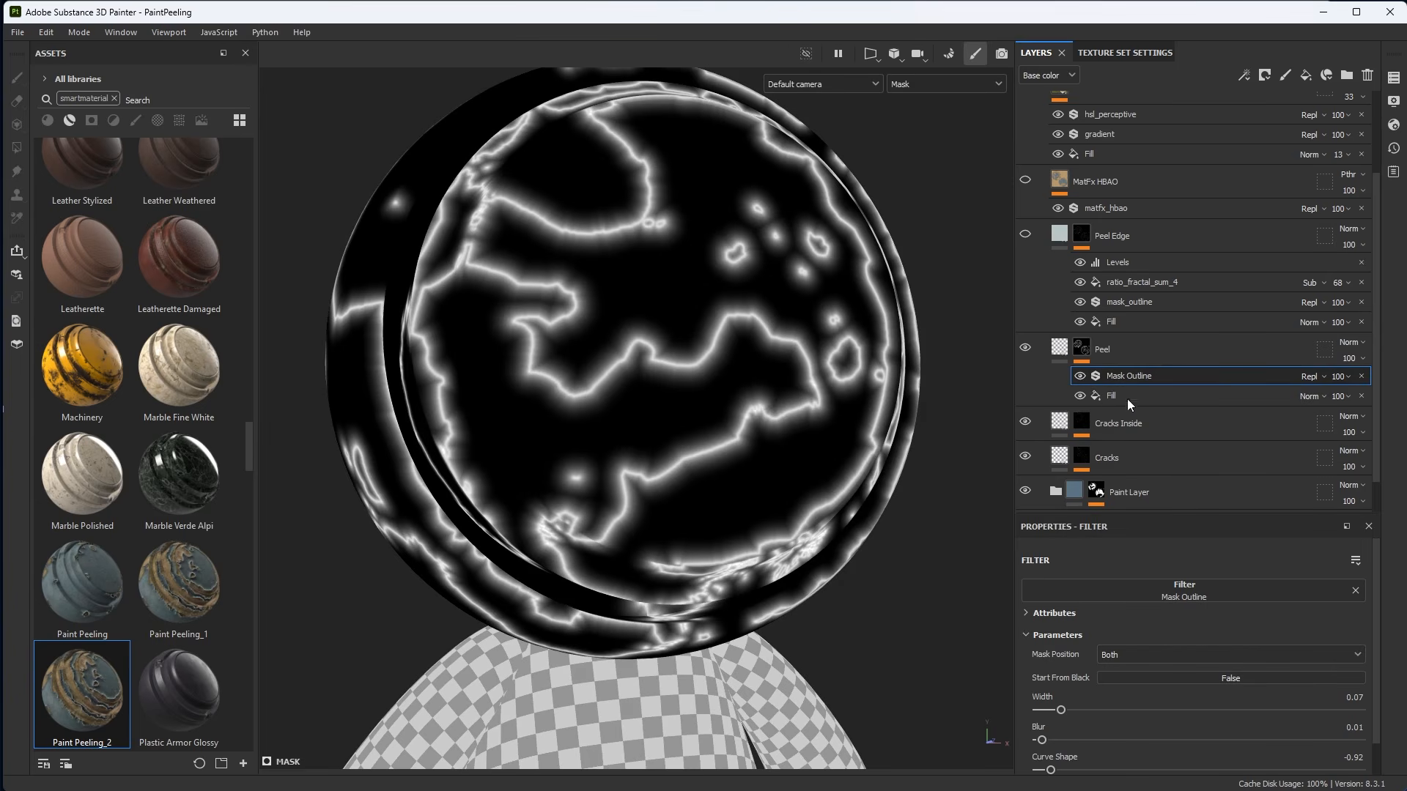
# Reset the Peel Mask Outline filter's parameters to their defaults.
pyautogui.moveTo(1095, 515); pyautogui.dragTo(1094, 368)
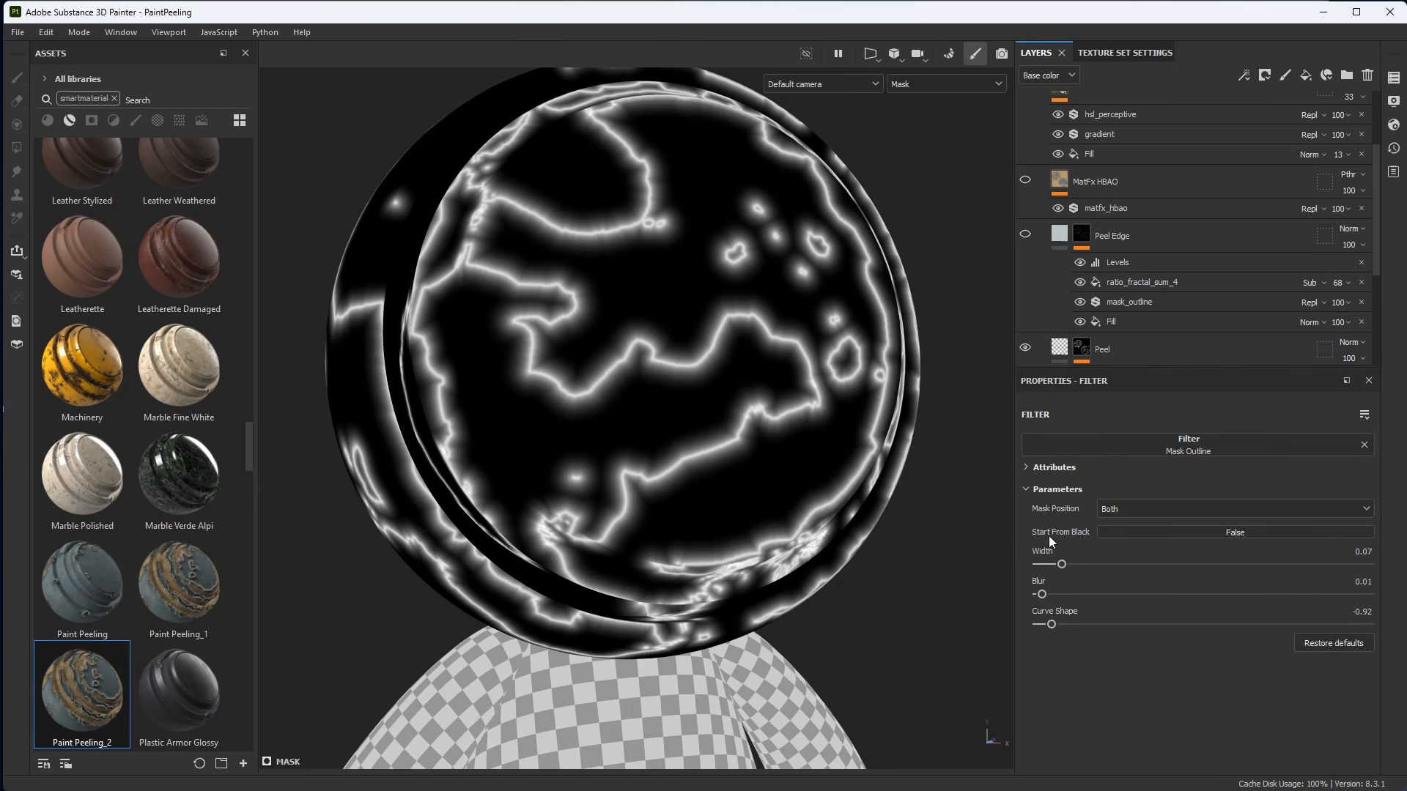
pyautogui.click(1122, 534)
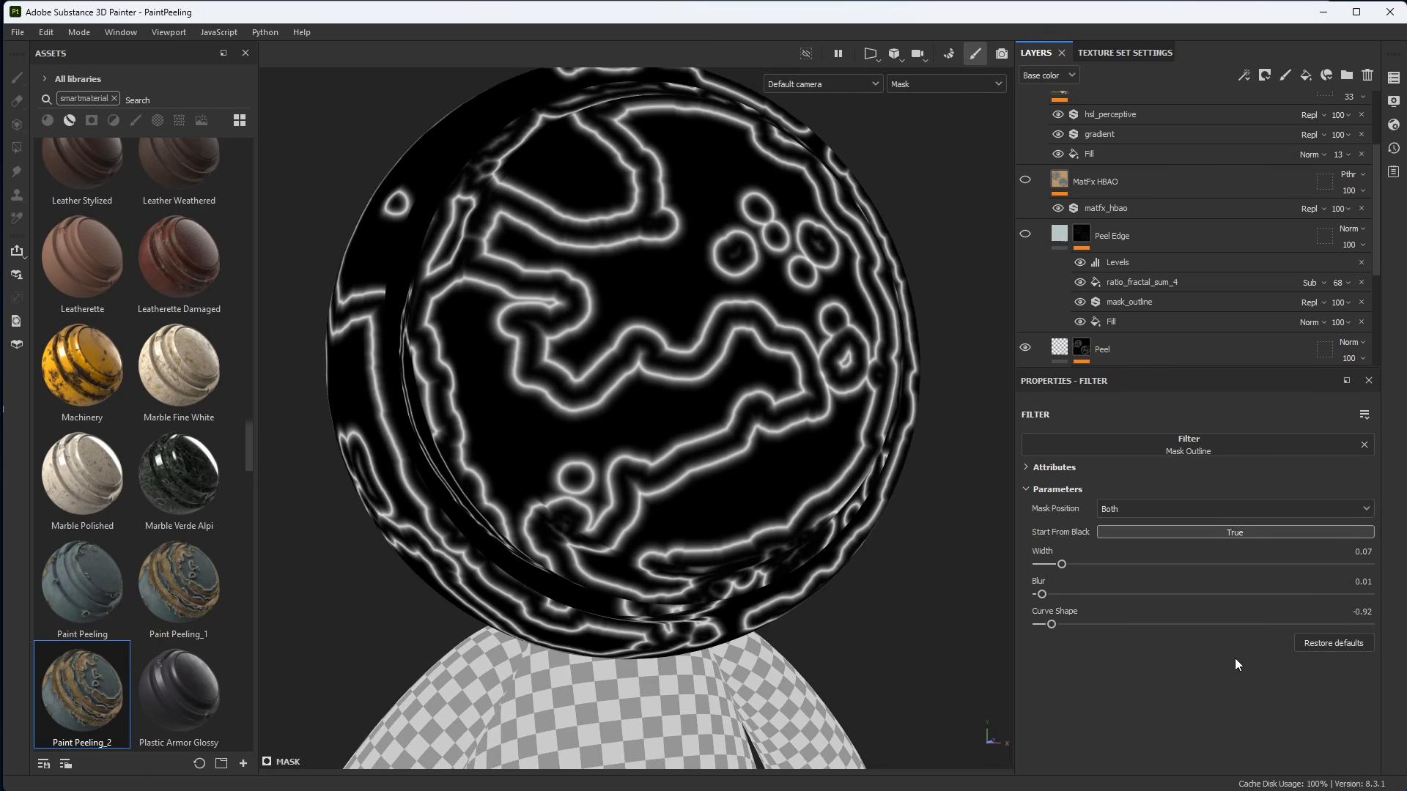
pyautogui.click(1326, 642)
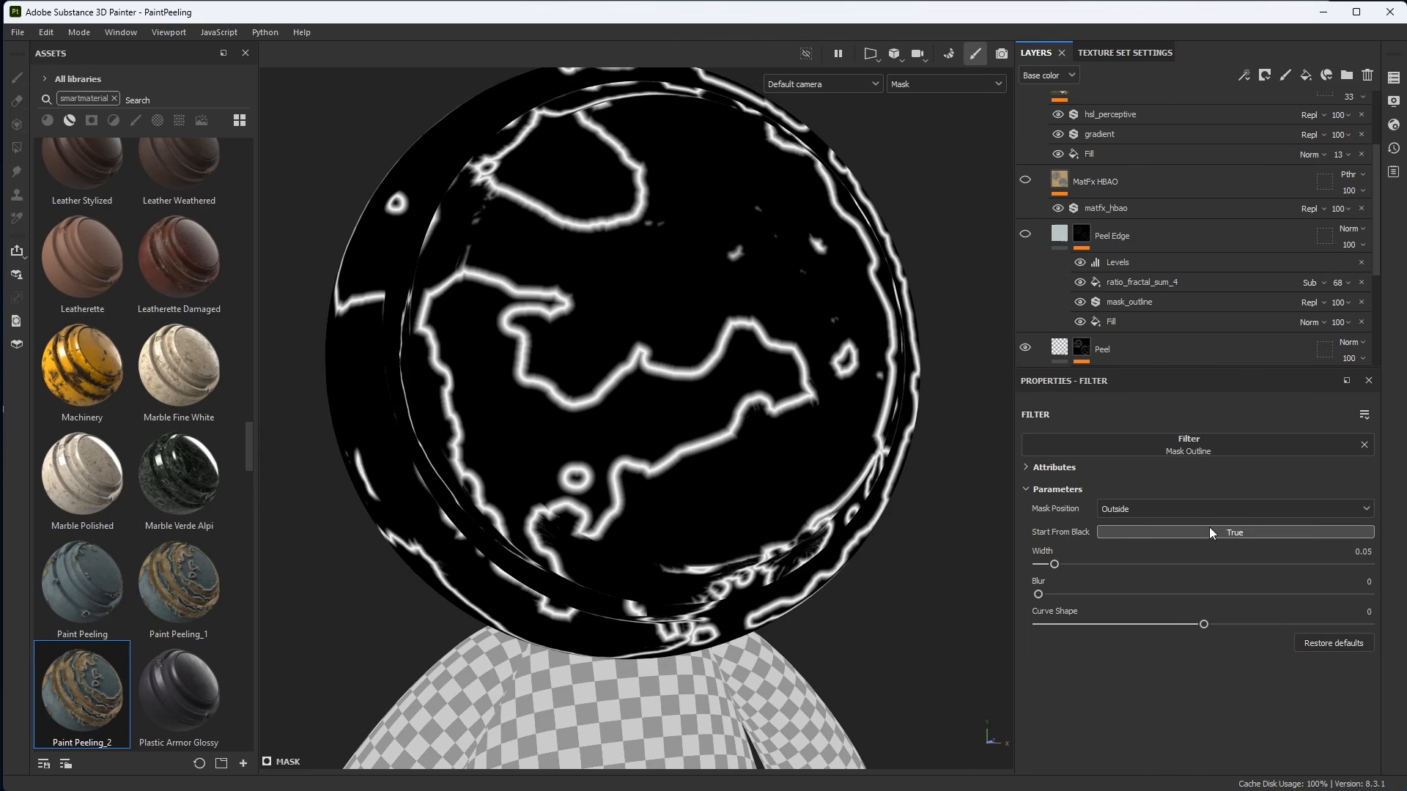
# Set the Peel Mask Outline filter's Start From Black option to False.
pyautogui.press('m')
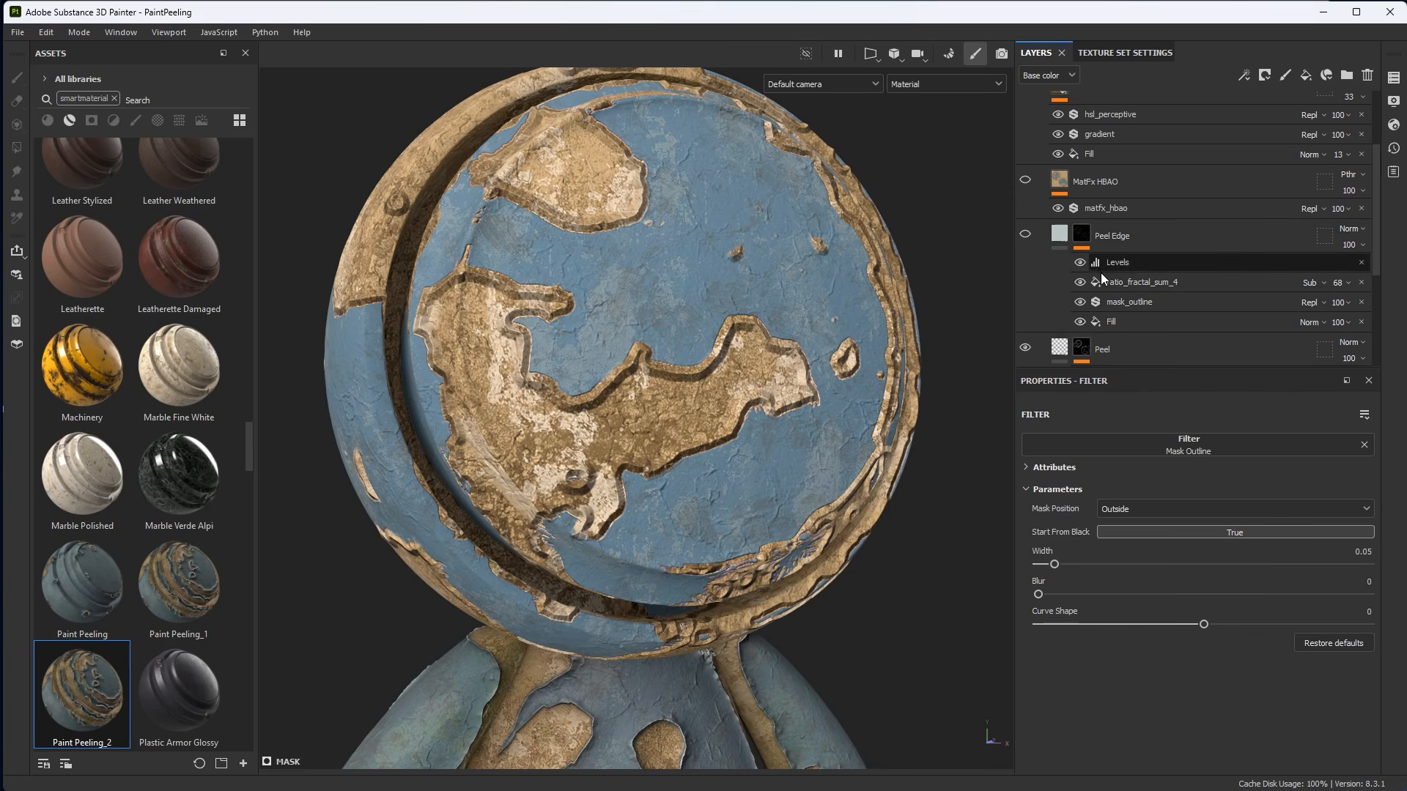
pyautogui.scroll(-2, 1102, 274)
pyautogui.click(1139, 288)
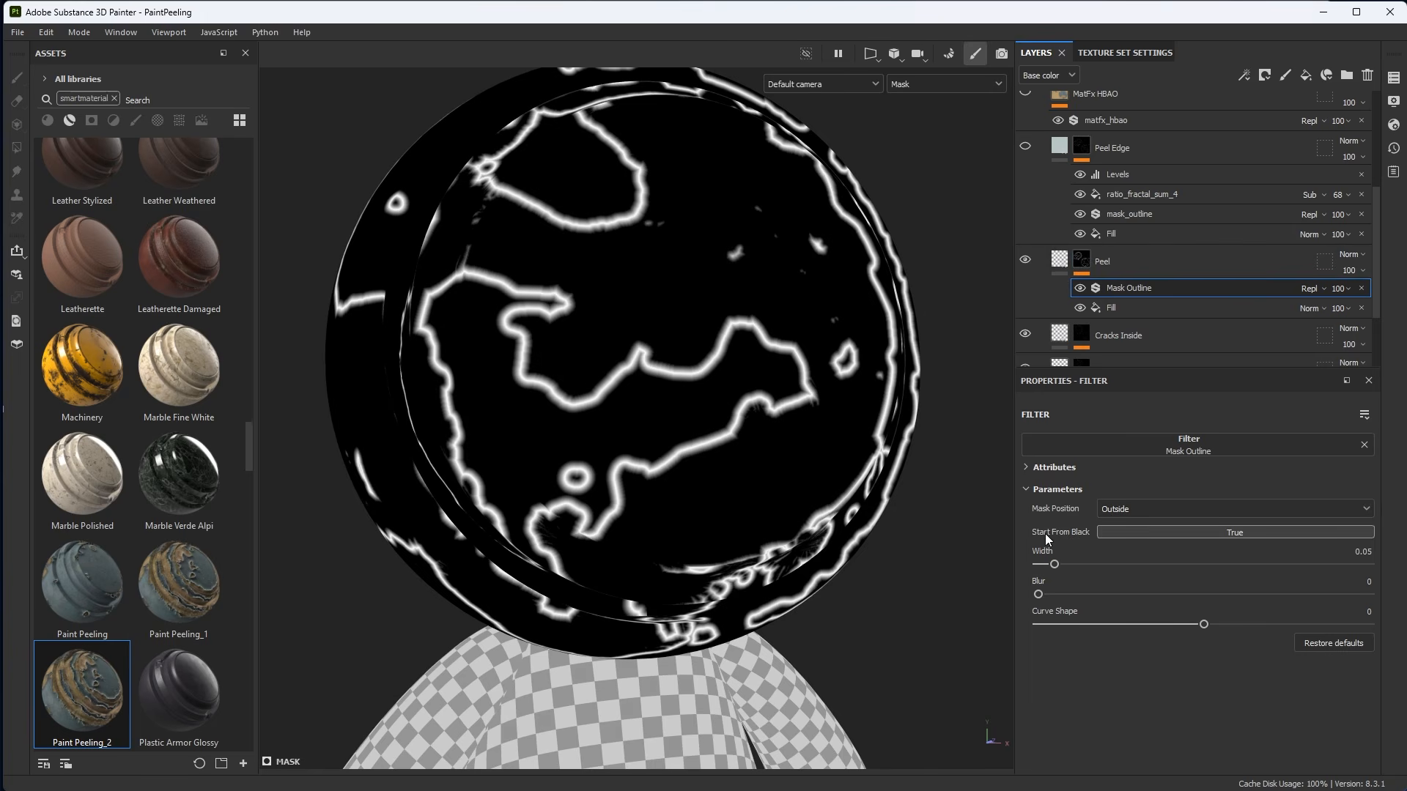
pyautogui.click(1136, 535)
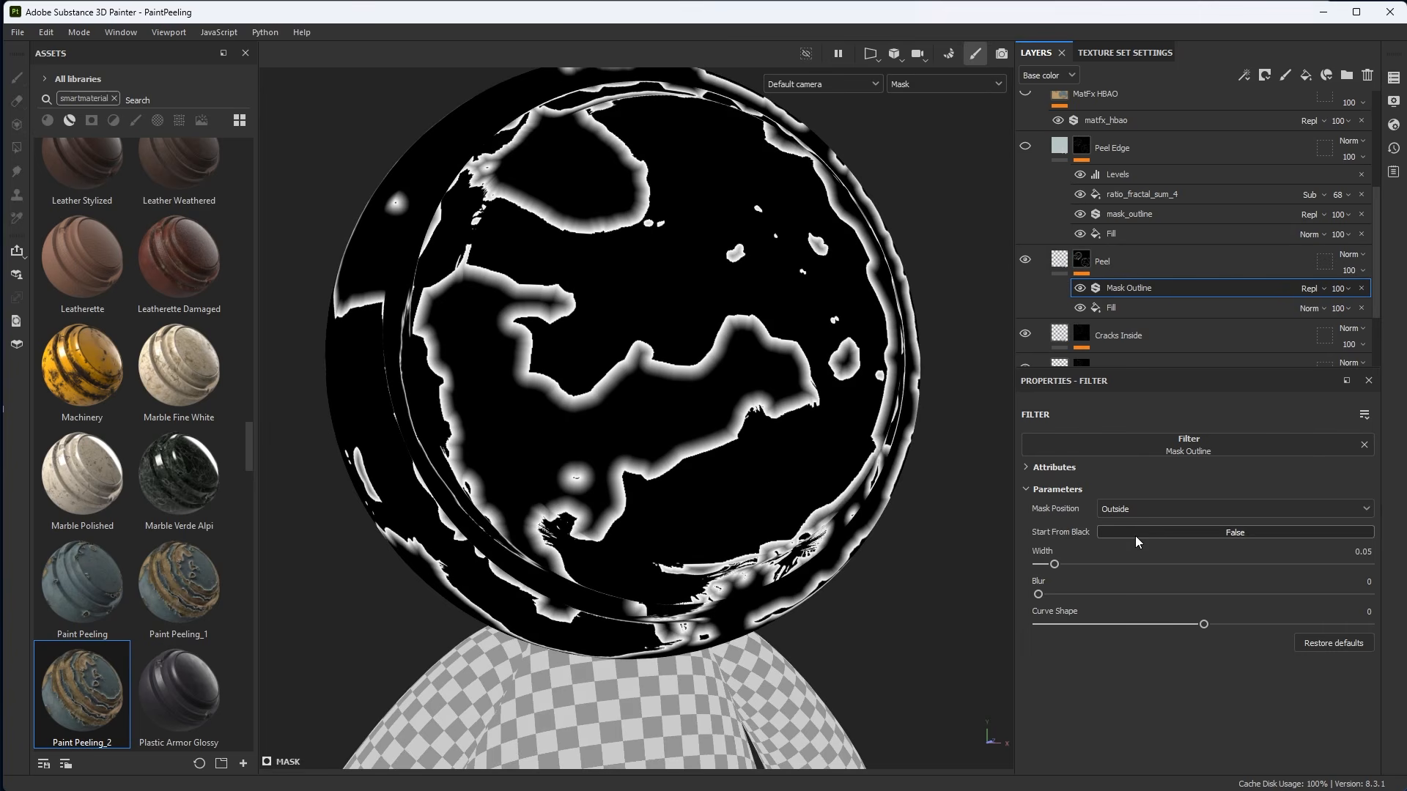
# Try the Mask Outline's Mask Position set to Inside.
pyautogui.scroll(5, 724, 367)
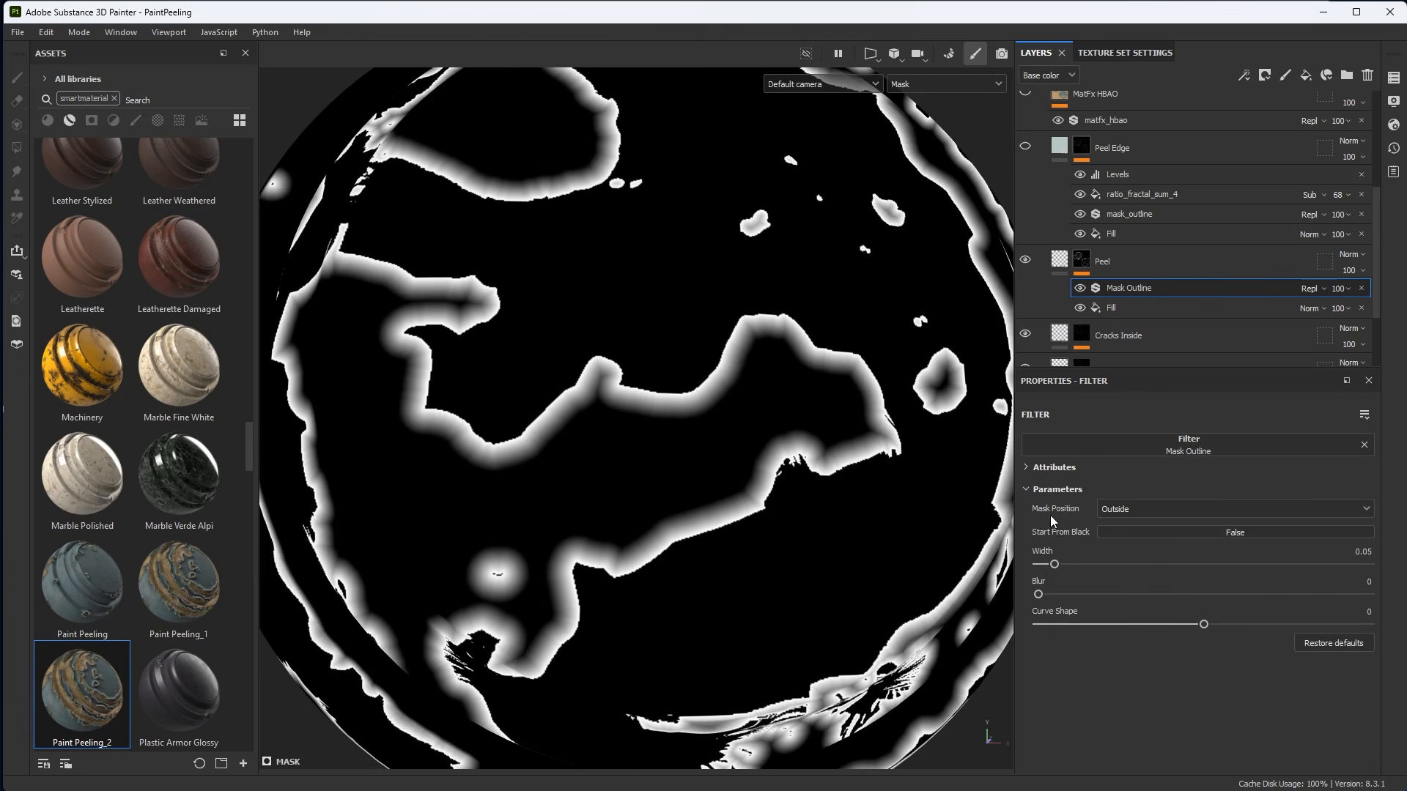
pyautogui.click(1115, 509)
pyautogui.click(1119, 542)
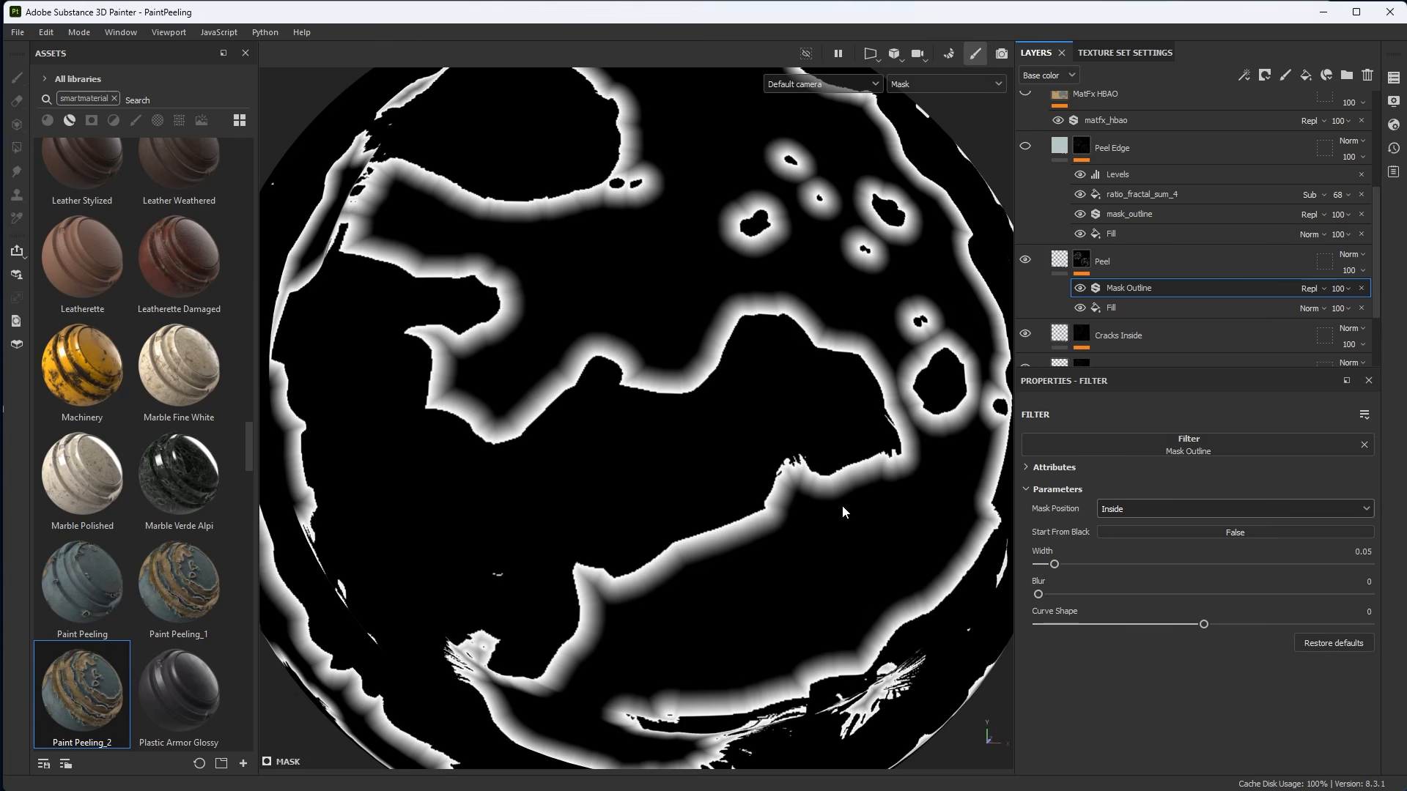
pyautogui.moveTo(842, 504)
pyautogui.keyDown('alt'); pyautogui.mouseDown()
pyautogui.moveTo(843, 482)
pyautogui.moveTo(845, 504)
pyautogui.mouseUp(); pyautogui.keyUp('alt')
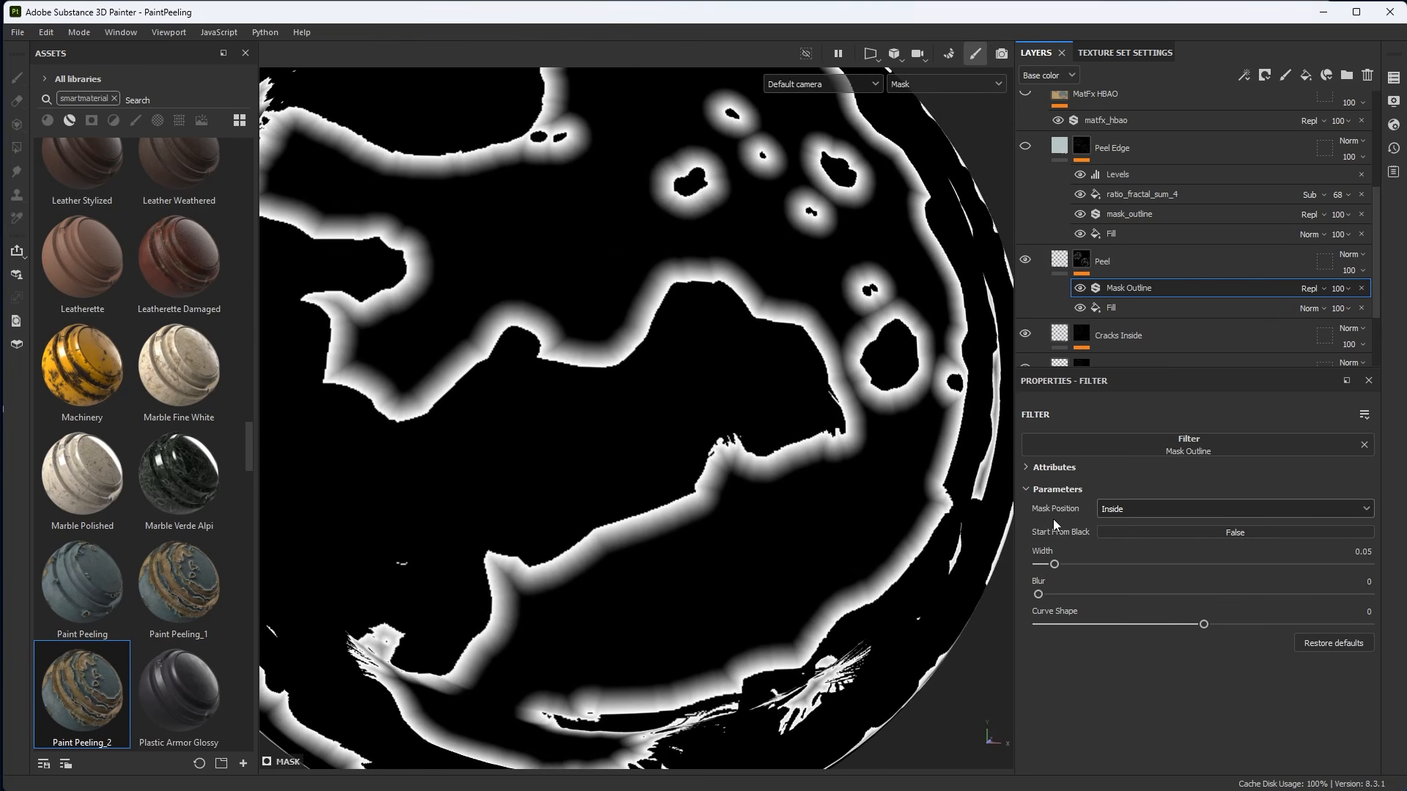
# Set the Mask Outline's Mask Position to Both.
pyautogui.click(1121, 508)
pyautogui.click(1120, 556)
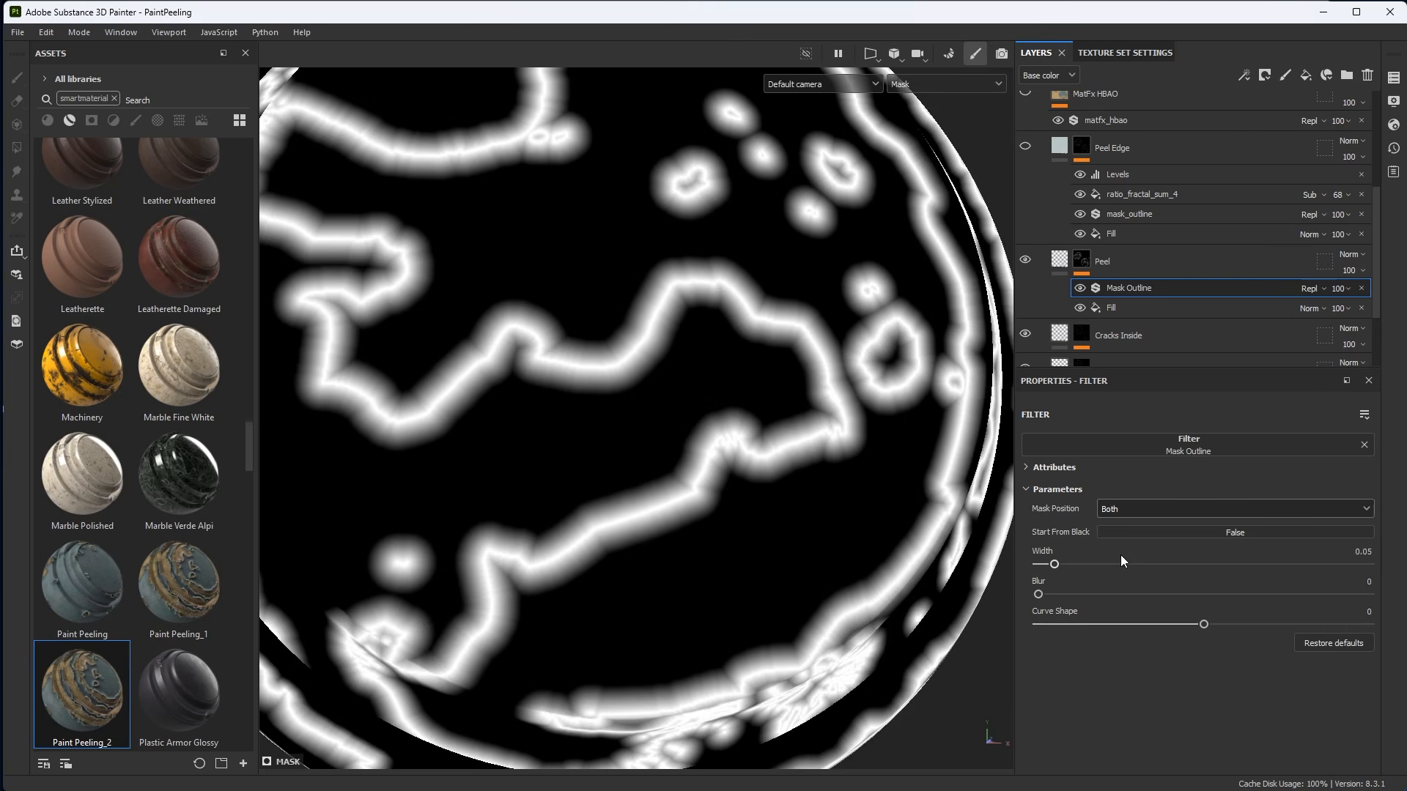
pyautogui.scroll(5, 725, 447)
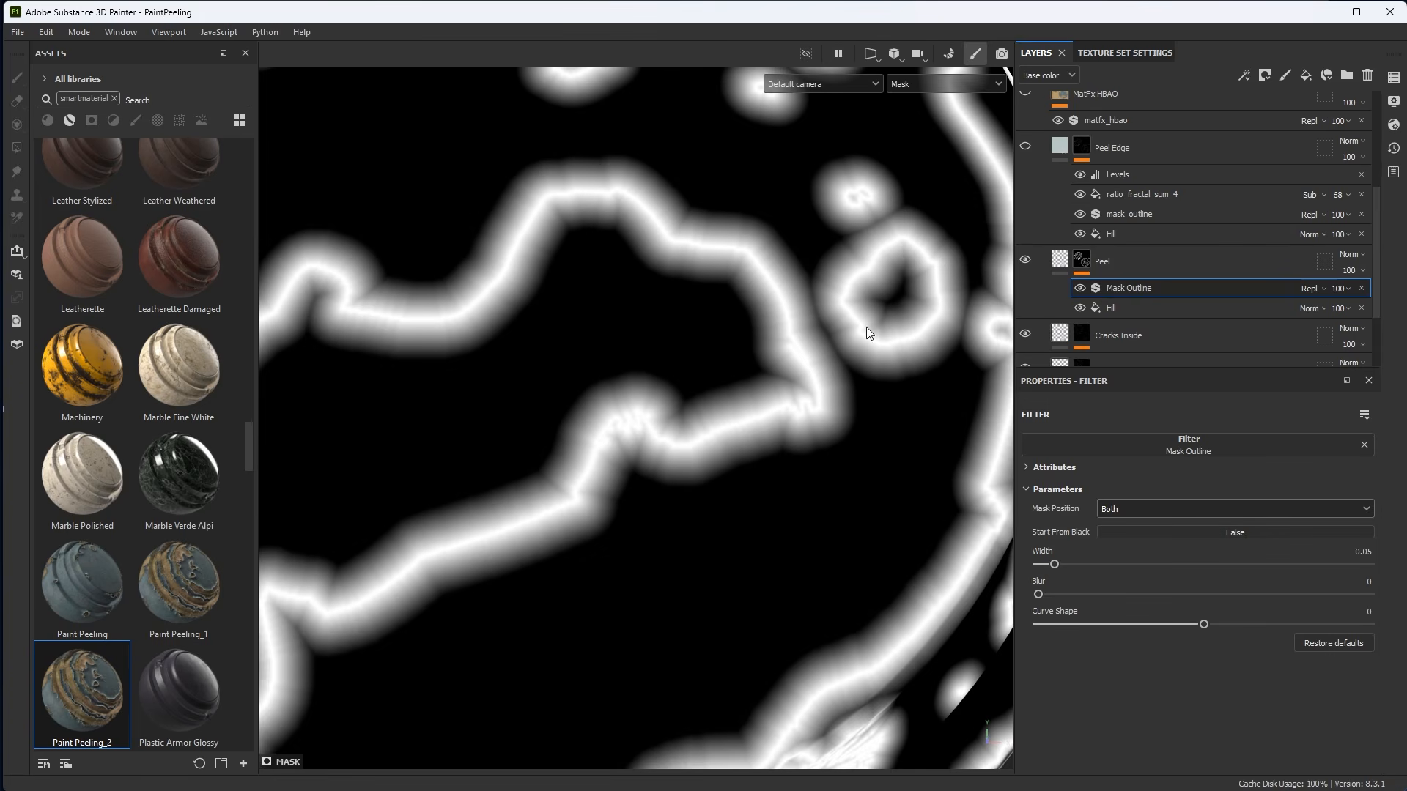
pyautogui.keyDown('alt'); pyautogui.moveTo(866, 327); pyautogui.dragTo(564, 314, button='right'); pyautogui.keyUp('alt')
pyautogui.keyDown('alt'); pyautogui.moveTo(564, 313); pyautogui.dragTo(621, 304, button='middle'); pyautogui.keyUp('alt')
# Set the Mask Outline's width to about 0.07 and blur to about 0.06.
pyautogui.press('m')
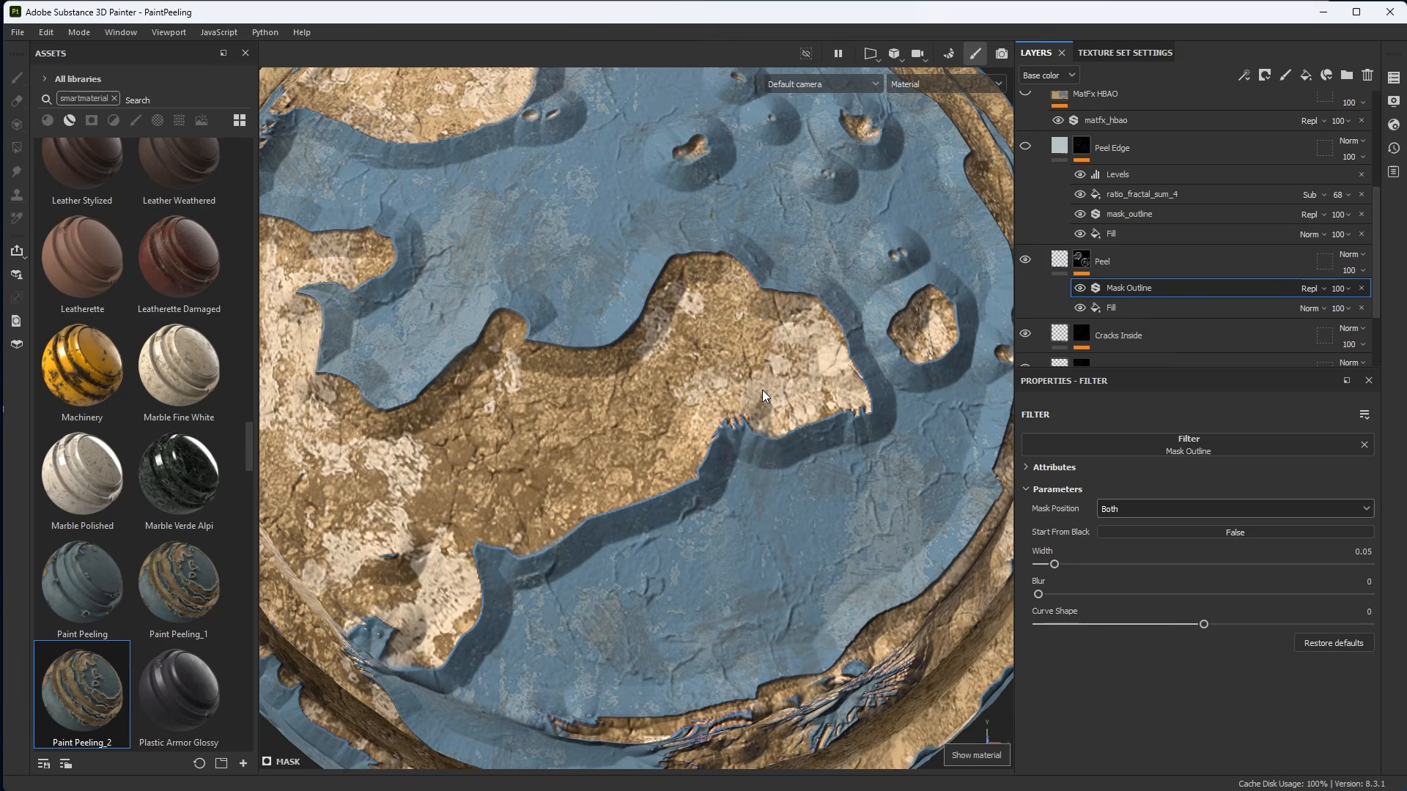
pyautogui.keyDown('alt'); pyautogui.moveTo(836, 400); pyautogui.dragTo(660, 392, button='right'); pyautogui.keyUp('alt')
pyautogui.keyDown('alt'); pyautogui.moveTo(660, 392); pyautogui.dragTo(738, 381); pyautogui.keyUp('alt')
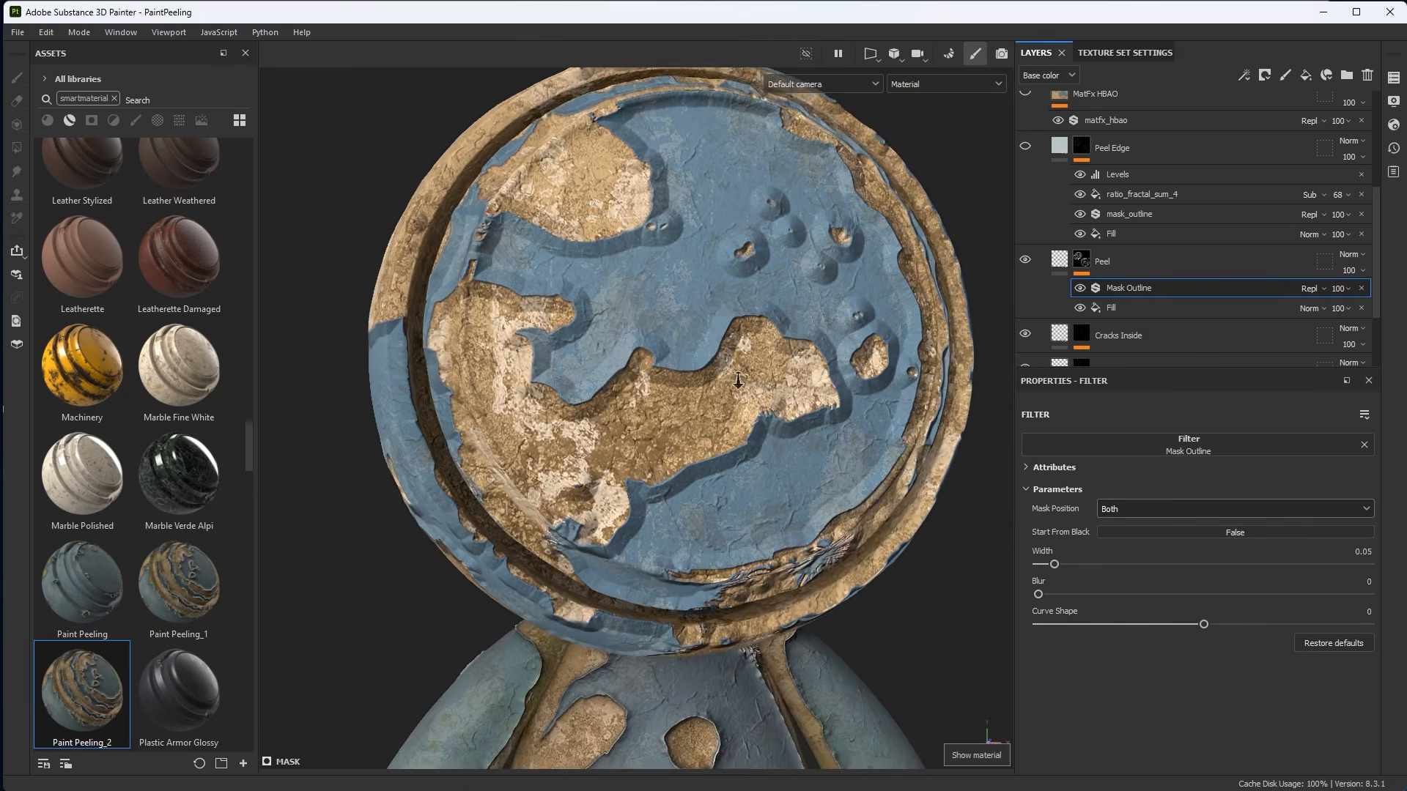
pyautogui.moveTo(1055, 564); pyautogui.dragTo(1057, 594)
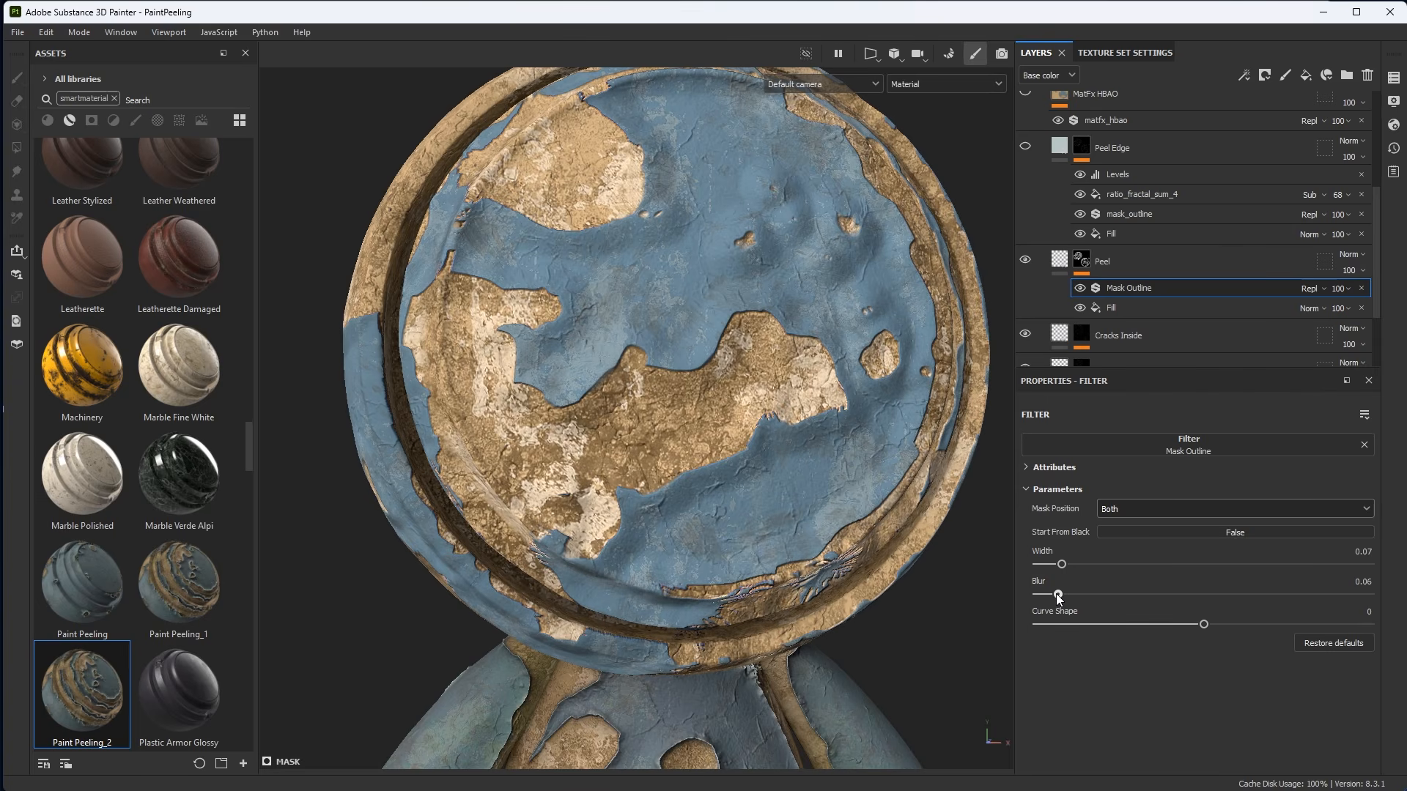
pyautogui.press('f')
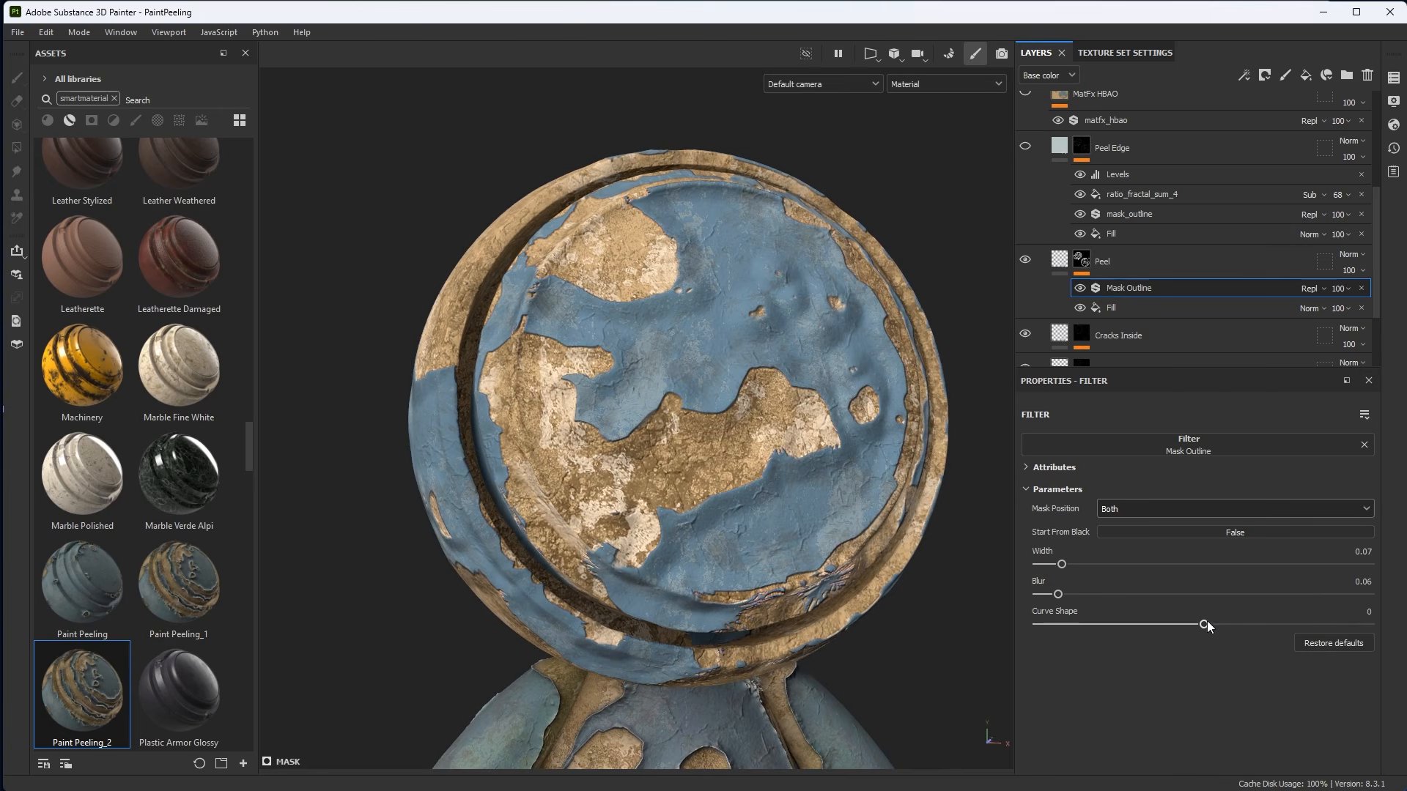
# Try the Peel Mask Outline's Curve Shape at 1.
pyautogui.moveTo(1206, 624); pyautogui.dragTo(1385, 632)
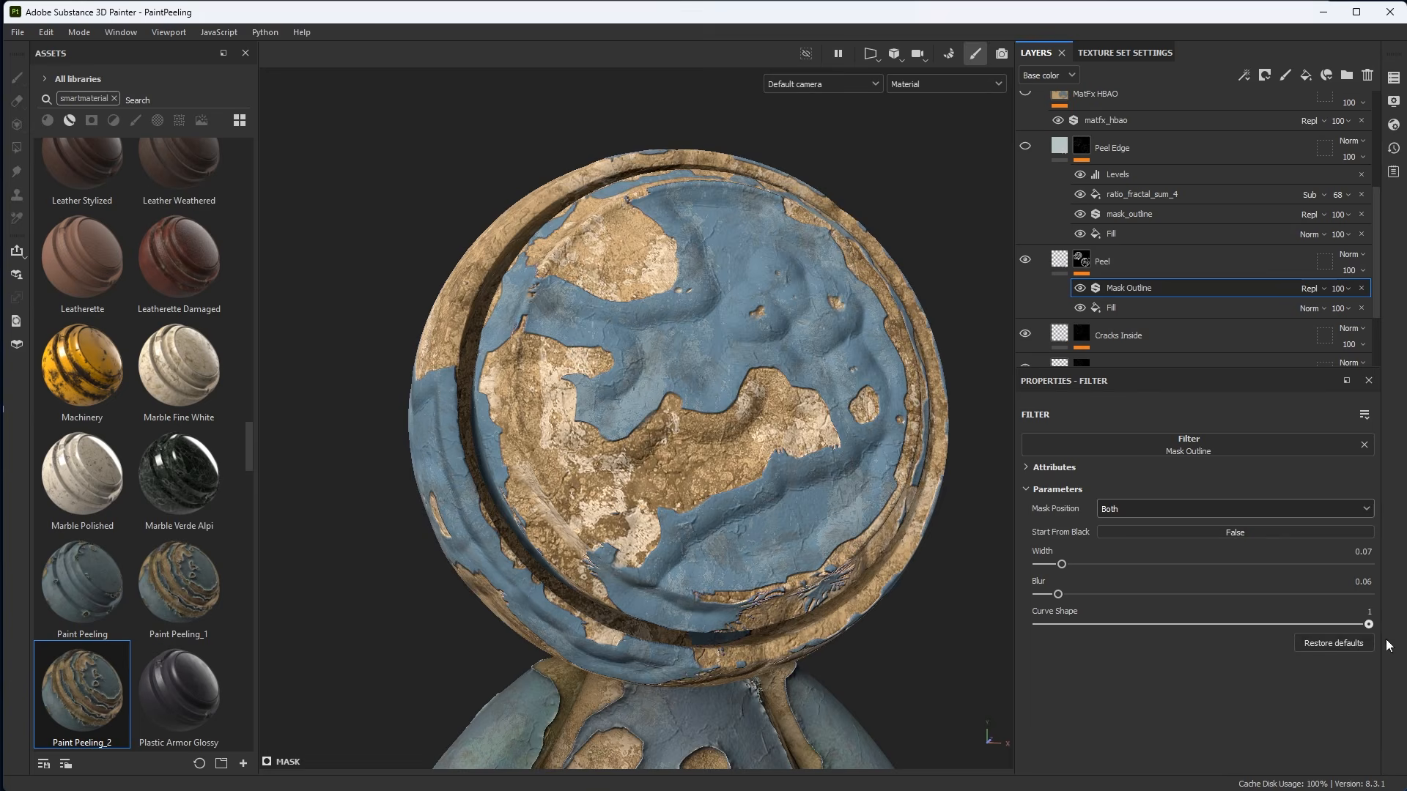
pyautogui.keyDown('alt'); pyautogui.moveTo(826, 491); pyautogui.dragTo(798, 455); pyautogui.keyUp('alt')
pyautogui.keyDown('alt'); pyautogui.moveTo(884, 502); pyautogui.dragTo(873, 553); pyautogui.keyUp('alt')
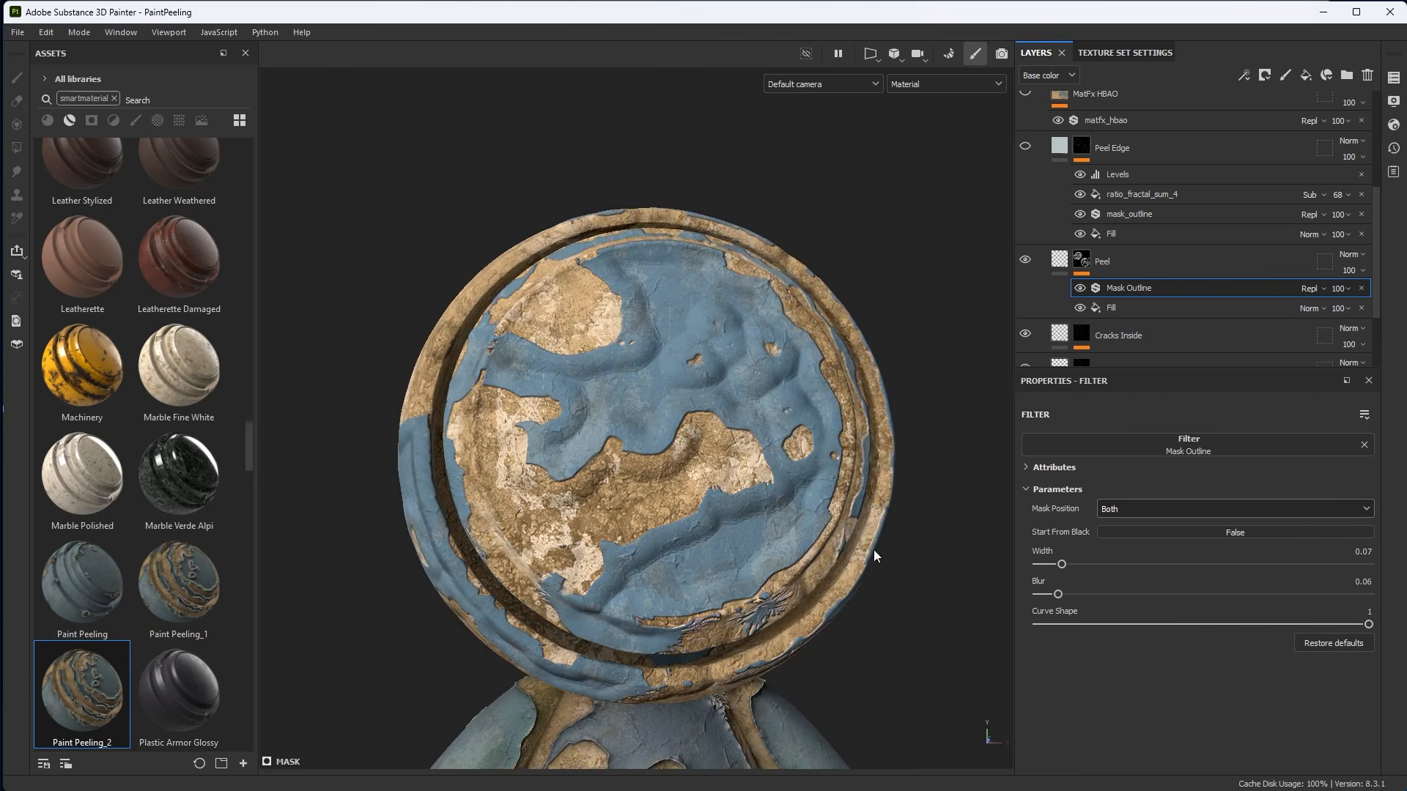
# Set the Peel Mask Outline's Curve Shape to -1.
pyautogui.moveTo(1368, 624); pyautogui.dragTo(1015, 635)
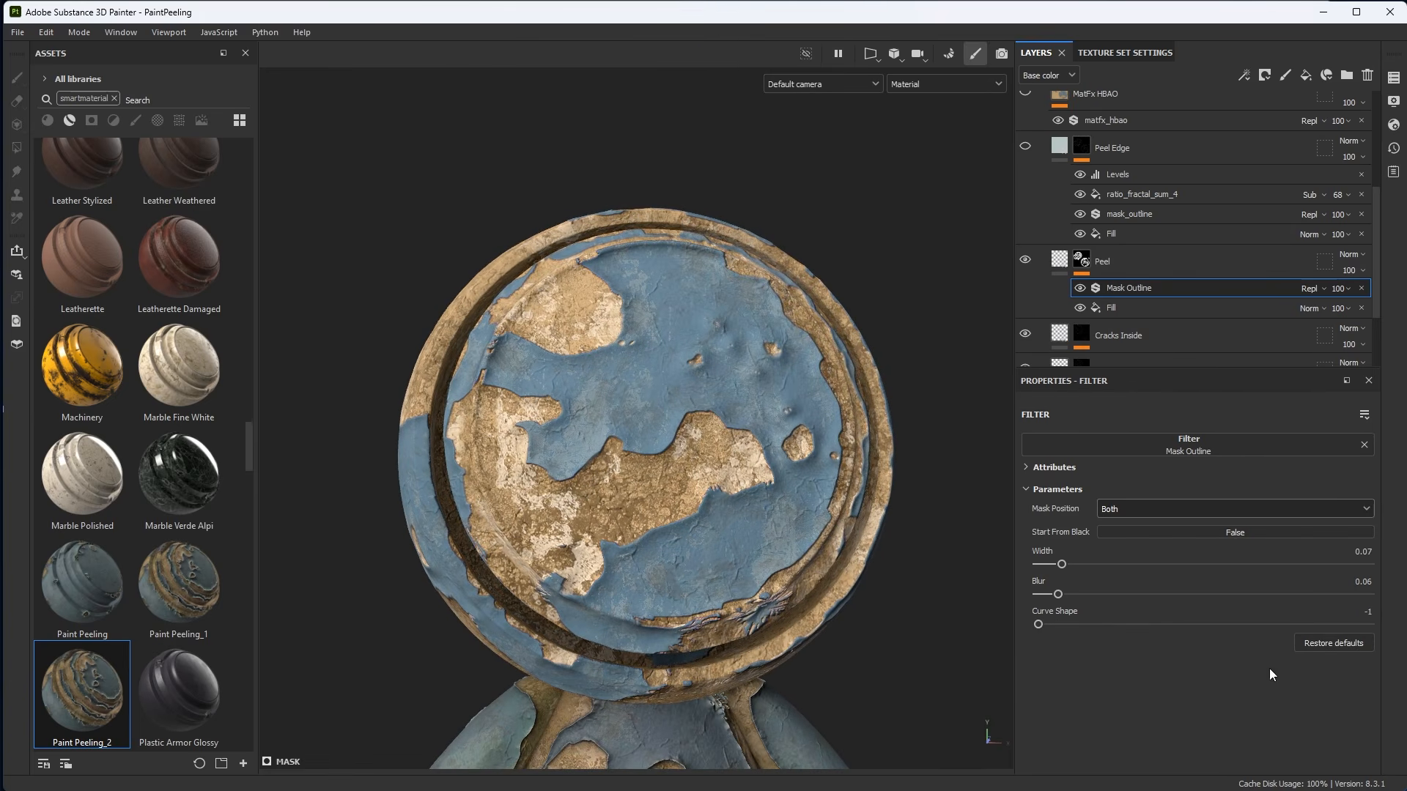
pyautogui.keyDown('alt'); pyautogui.moveTo(913, 618); pyautogui.dragTo(798, 437); pyautogui.keyUp('alt')
pyautogui.keyDown('alt'); pyautogui.moveTo(812, 418); pyautogui.dragTo(669, 426, button='right'); pyautogui.keyUp('alt')
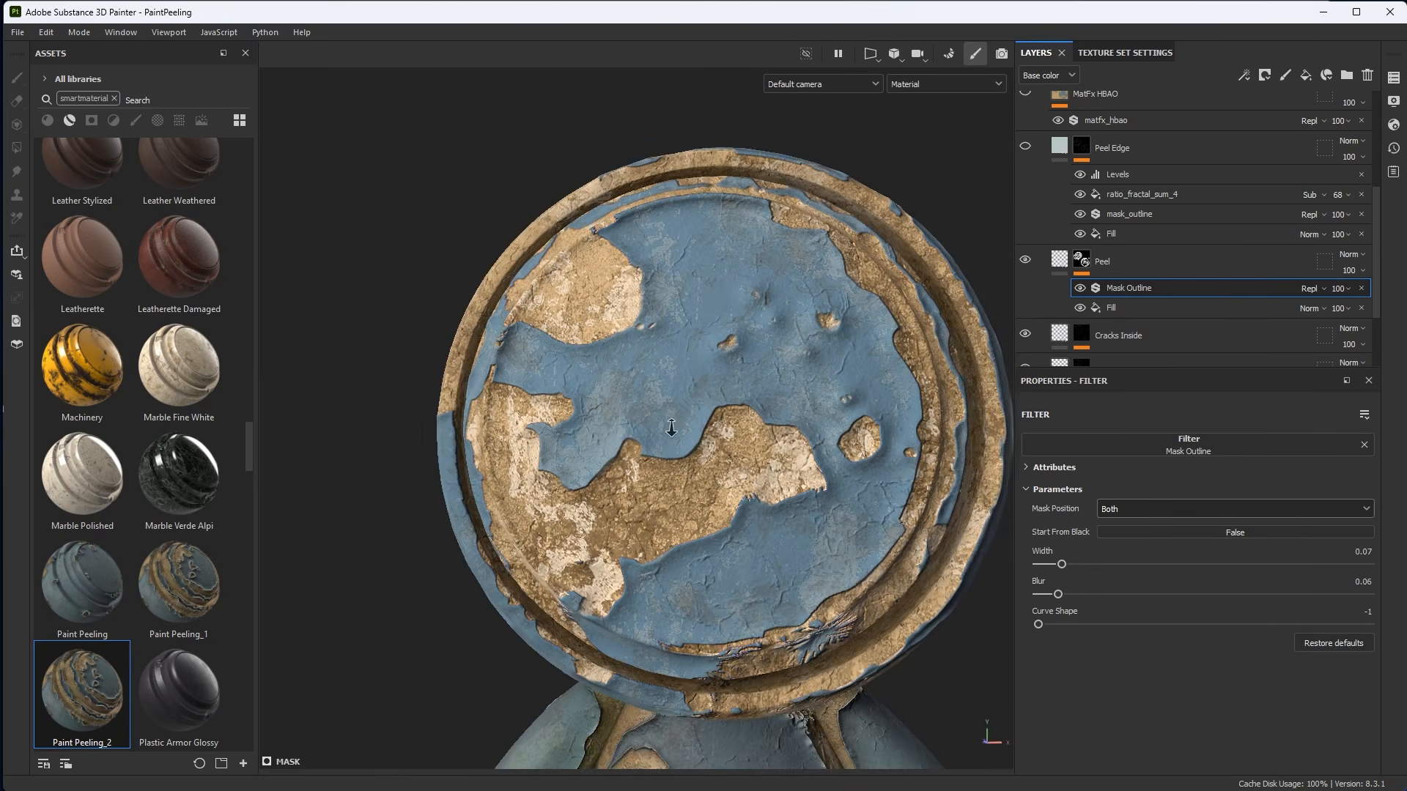
pyautogui.keyDown('alt'); pyautogui.moveTo(668, 427); pyautogui.dragTo(732, 434); pyautogui.keyUp('alt')
# Increase the Peel Mask Outline's width to about 0.09.
pyautogui.moveTo(1062, 564)
pyautogui.mouseDown()
pyautogui.moveTo(1085, 564)
pyautogui.moveTo(1043, 565)
pyautogui.moveTo(1067, 568)
pyautogui.mouseUp()
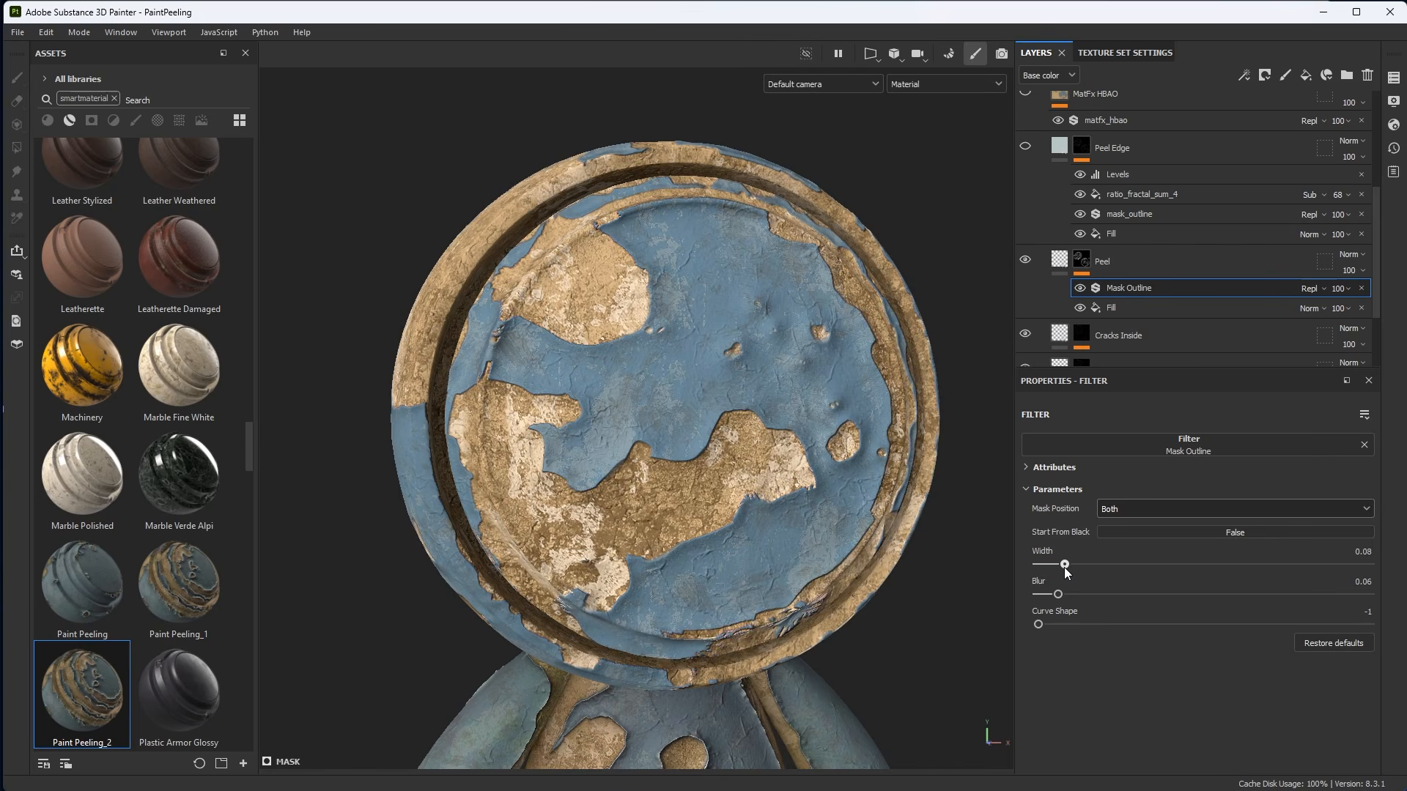
pyautogui.keyDown('alt'); pyautogui.moveTo(703, 419); pyautogui.dragTo(810, 398); pyautogui.keyUp('alt')
pyautogui.keyDown('alt'); pyautogui.moveTo(810, 398); pyautogui.dragTo(826, 466, button='right'); pyautogui.keyUp('alt')
pyautogui.keyDown('alt'); pyautogui.moveTo(825, 467); pyautogui.dragTo(812, 396, button='middle'); pyautogui.keyUp('alt')
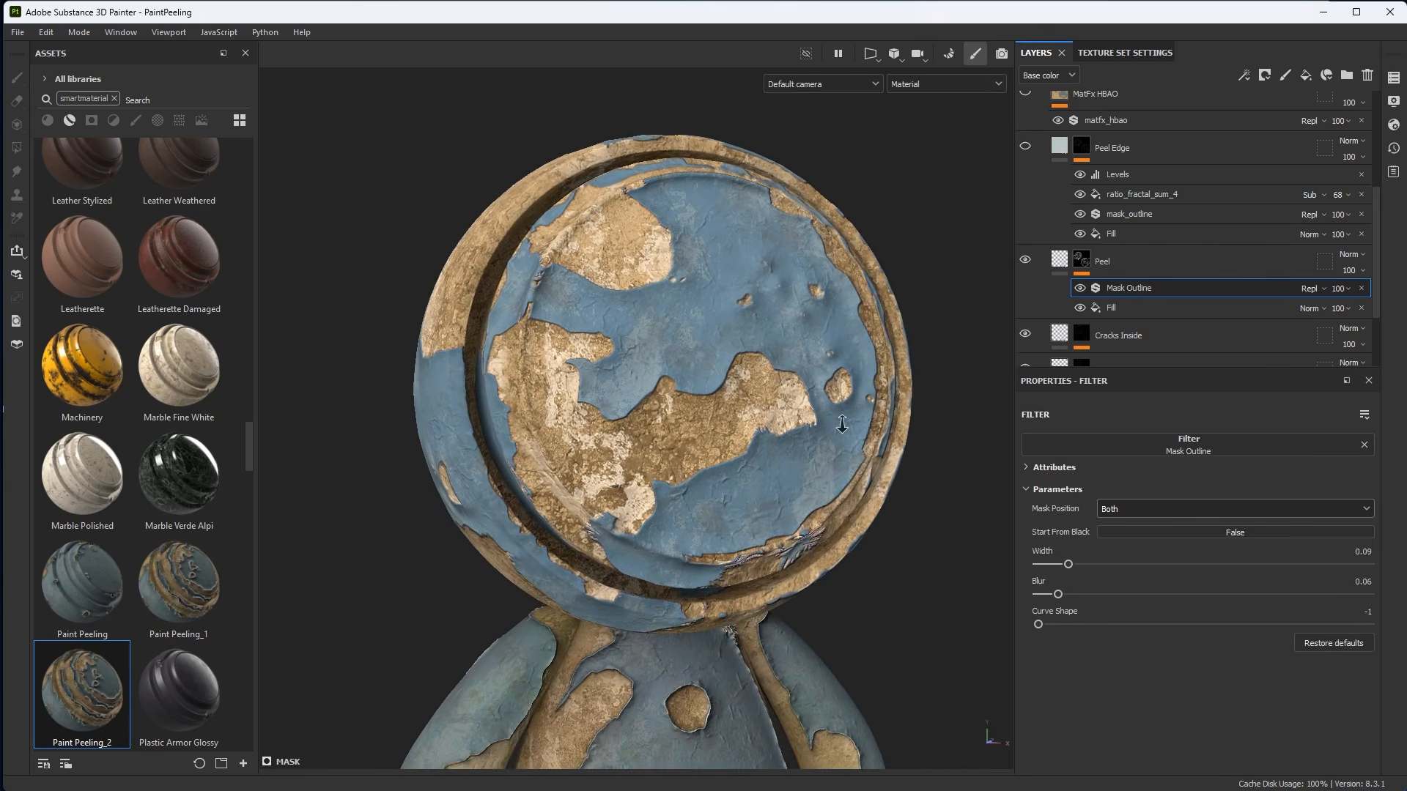
pyautogui.keyDown('alt'); pyautogui.moveTo(812, 396); pyautogui.dragTo(947, 417, button='right'); pyautogui.keyUp('alt')
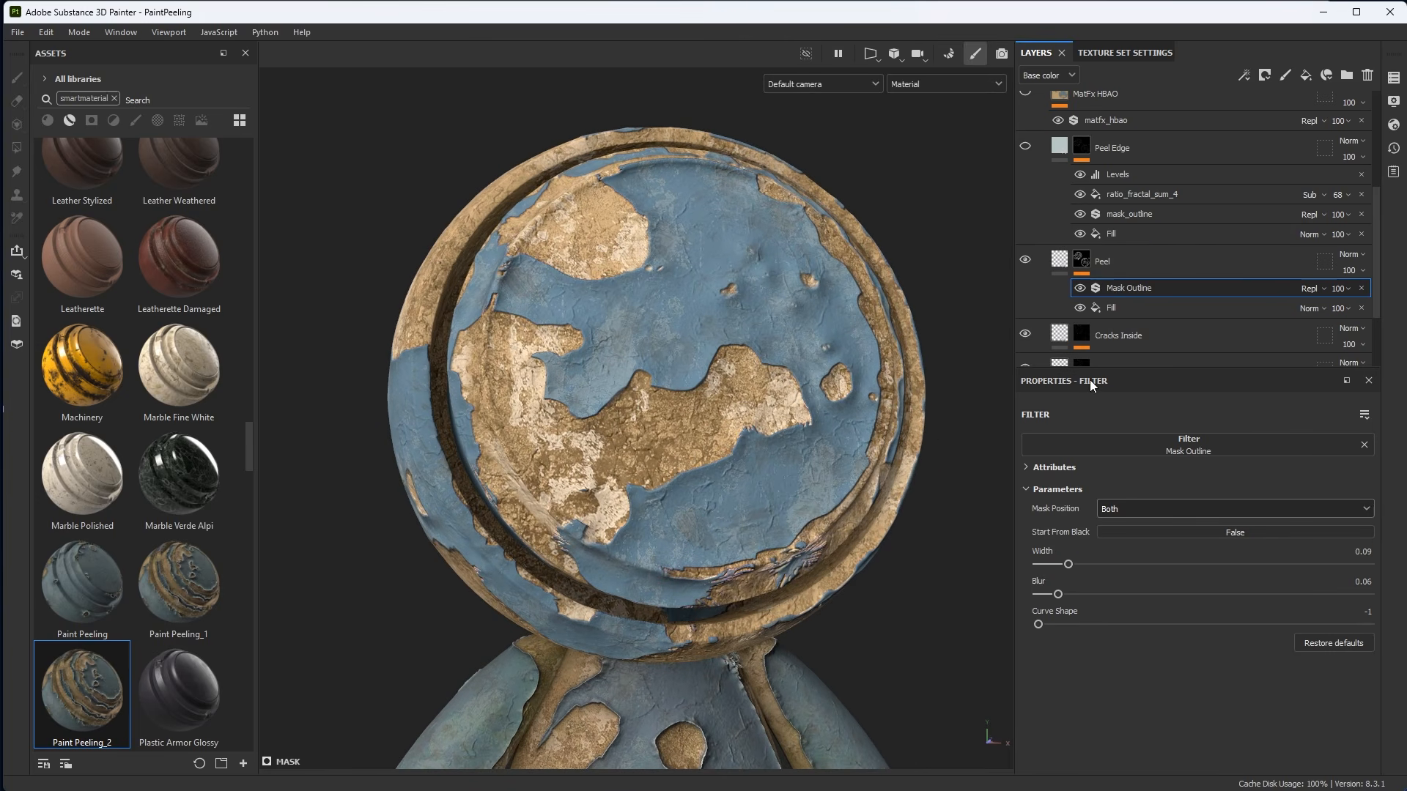
# Enlarge the layer stack and turn on the Peel Edge layer's visibility.
pyautogui.moveTo(1091, 374); pyautogui.dragTo(1096, 440)
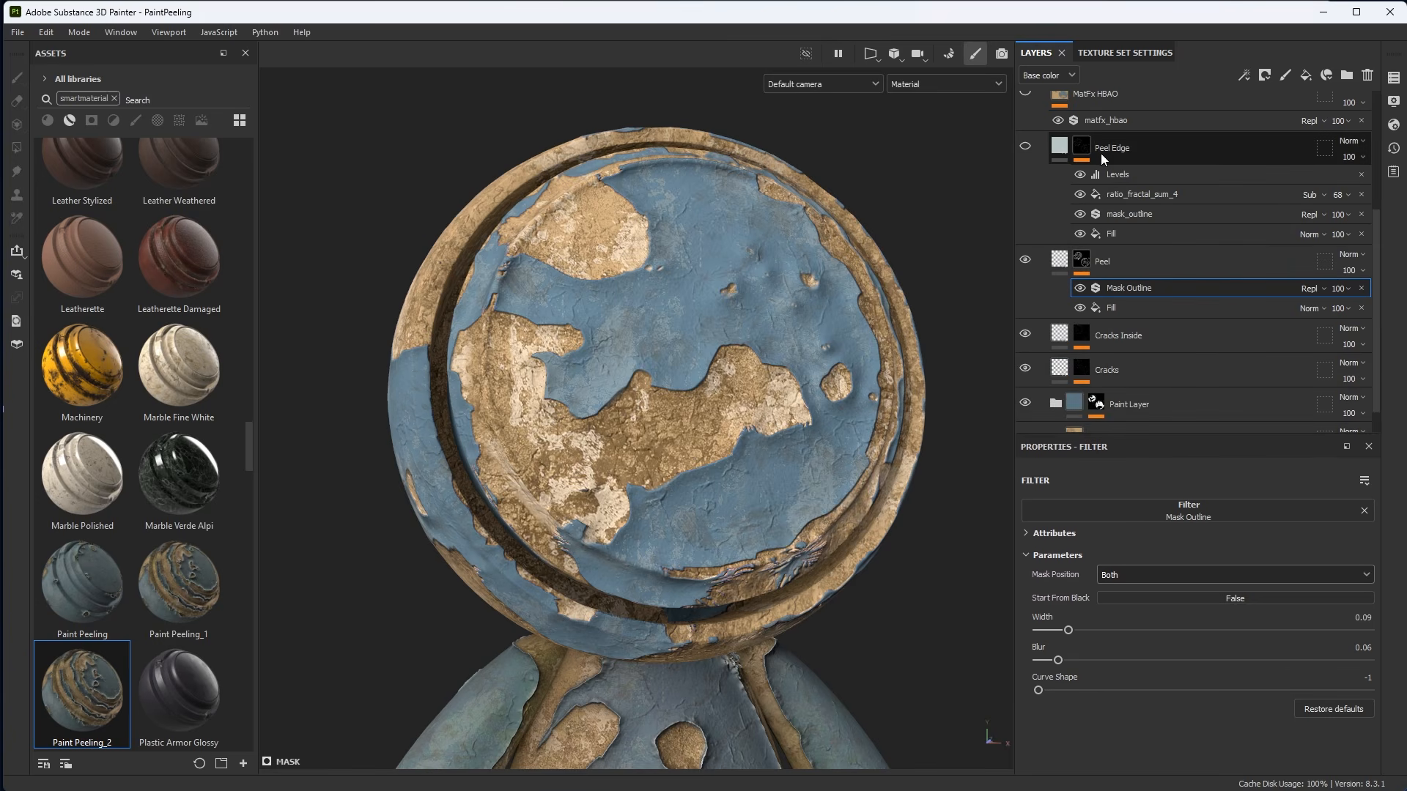
pyautogui.click(1026, 148)
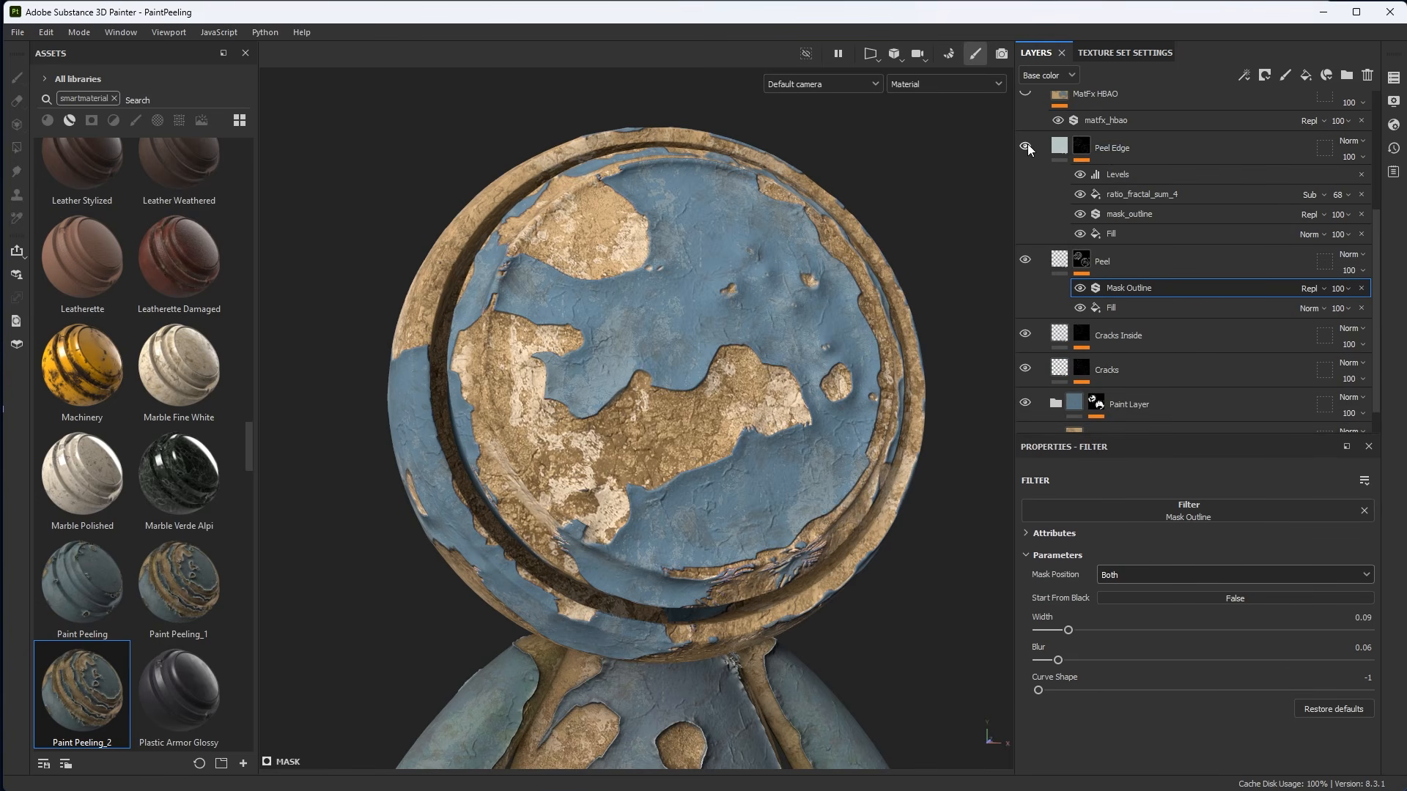
pyautogui.keyDown('alt'); pyautogui.moveTo(821, 425); pyautogui.dragTo(835, 484); pyautogui.keyUp('alt')
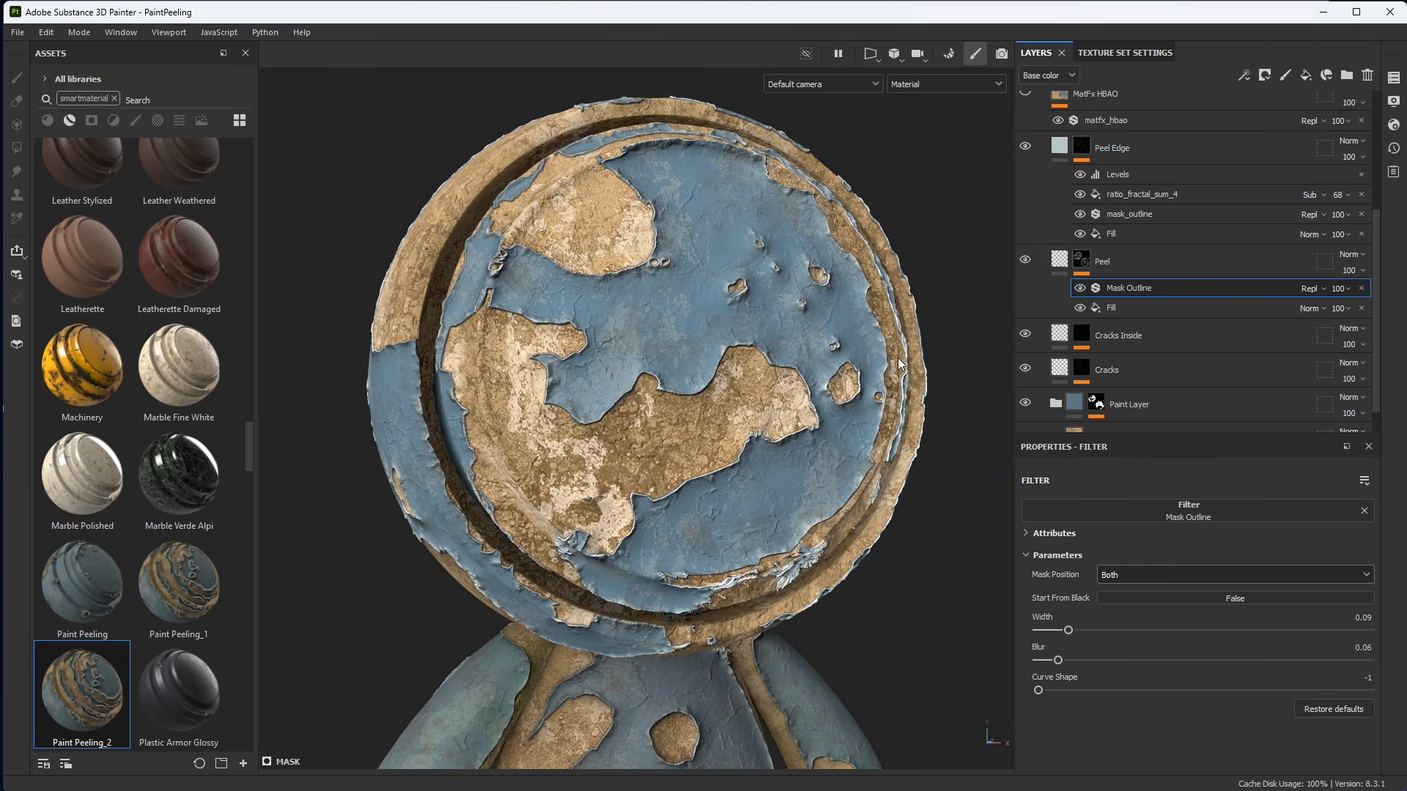
# Set the Peel Edge fill's base color to a light blue-grey, C4D0D6.
pyautogui.click(1058, 148)
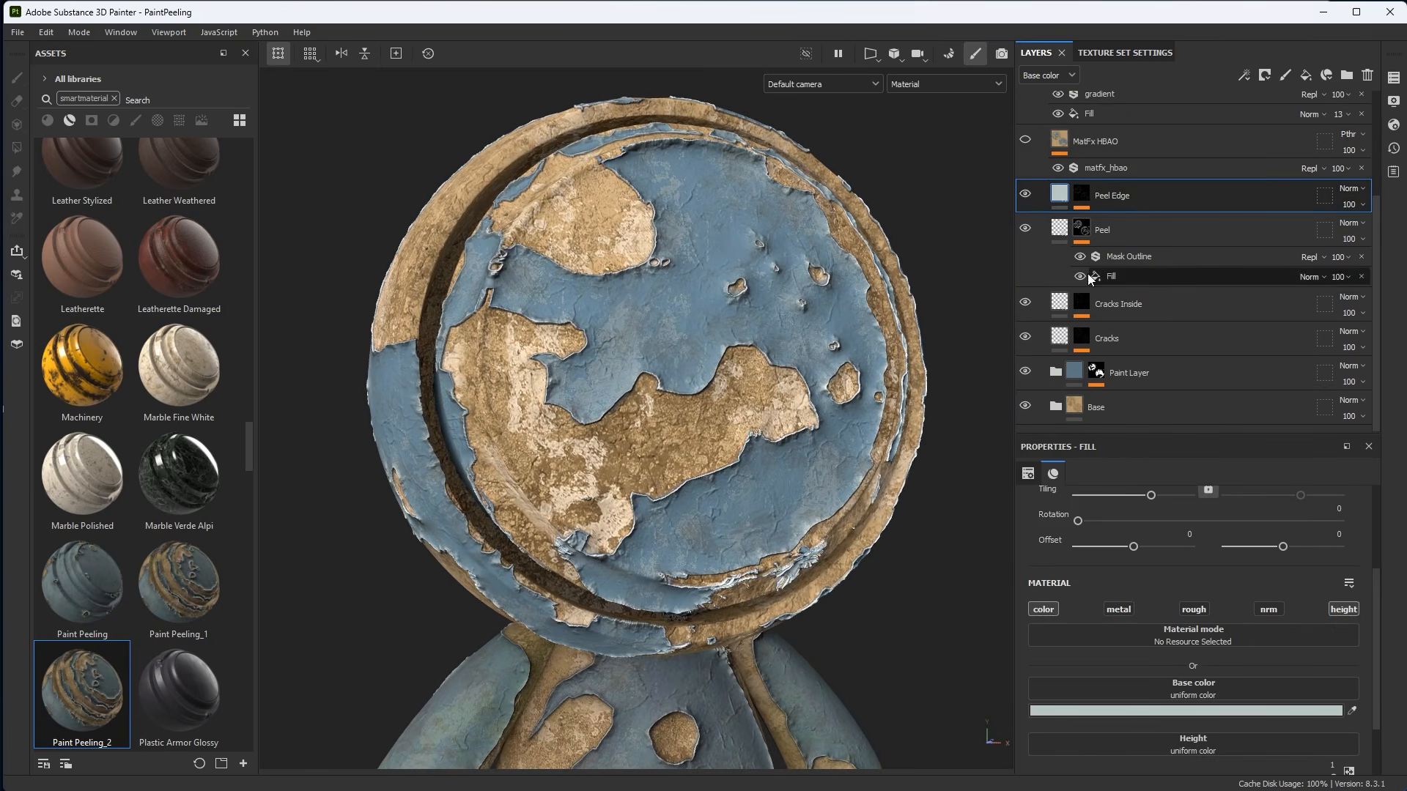
pyautogui.scroll(-2, 1049, 474)
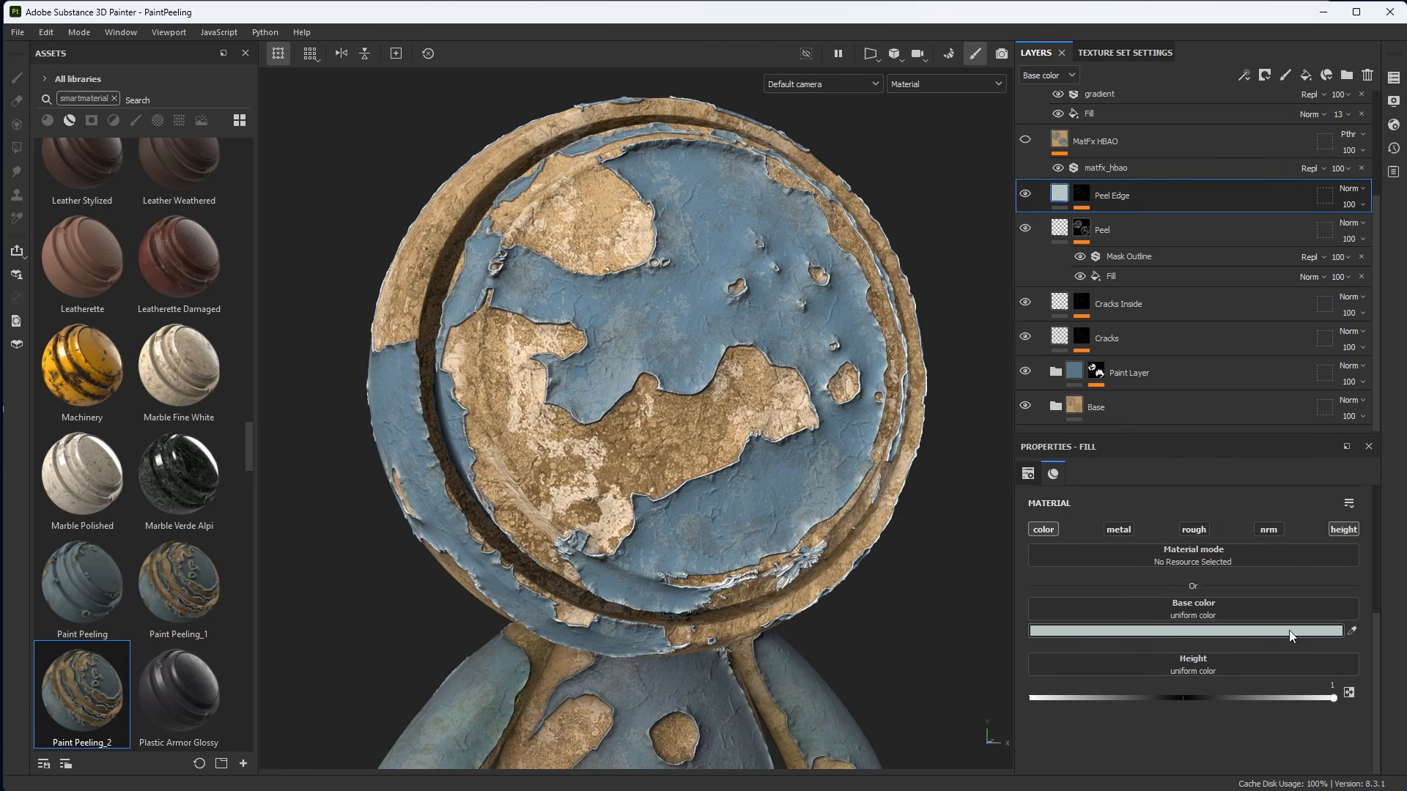
pyautogui.click(1352, 630)
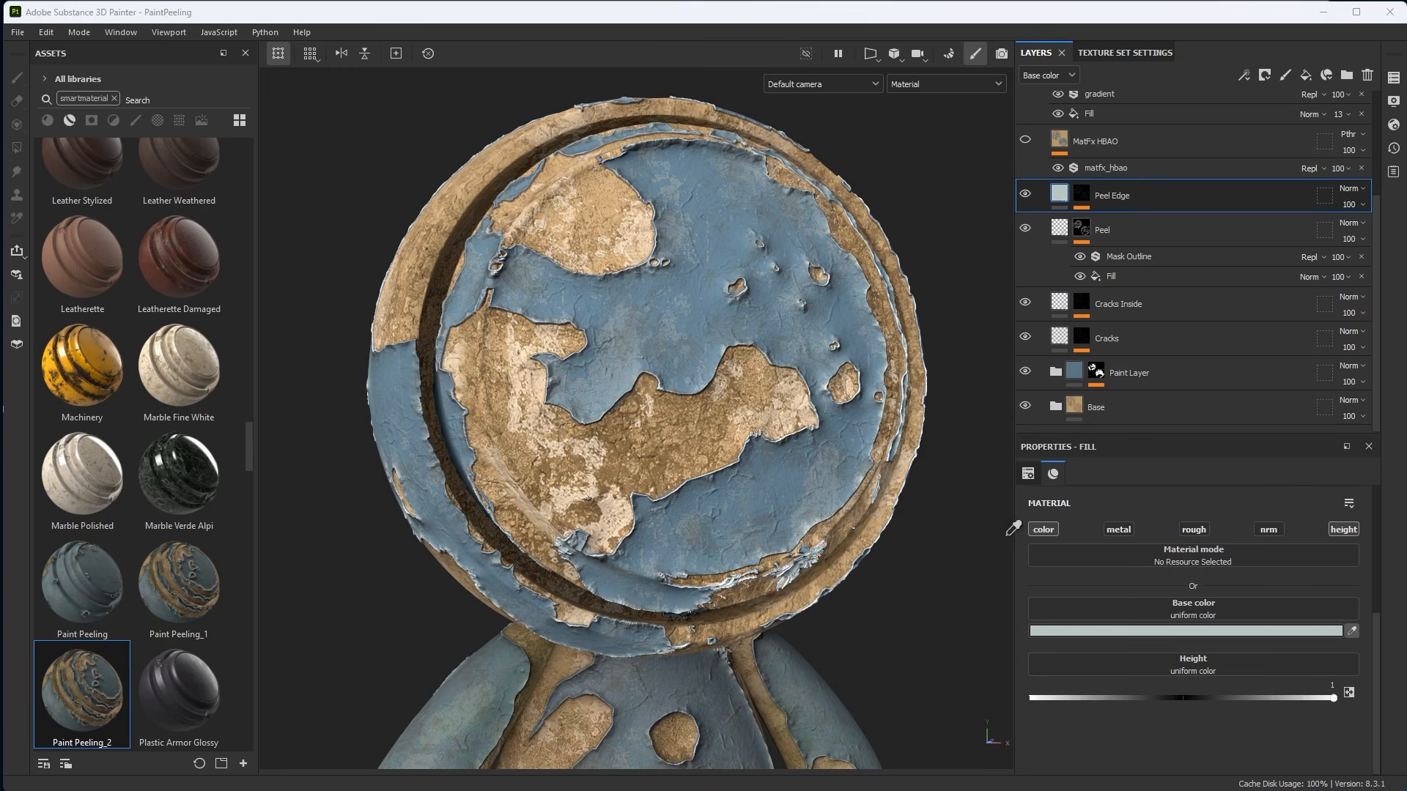
pyautogui.click(772, 467)
pyautogui.click(1096, 631)
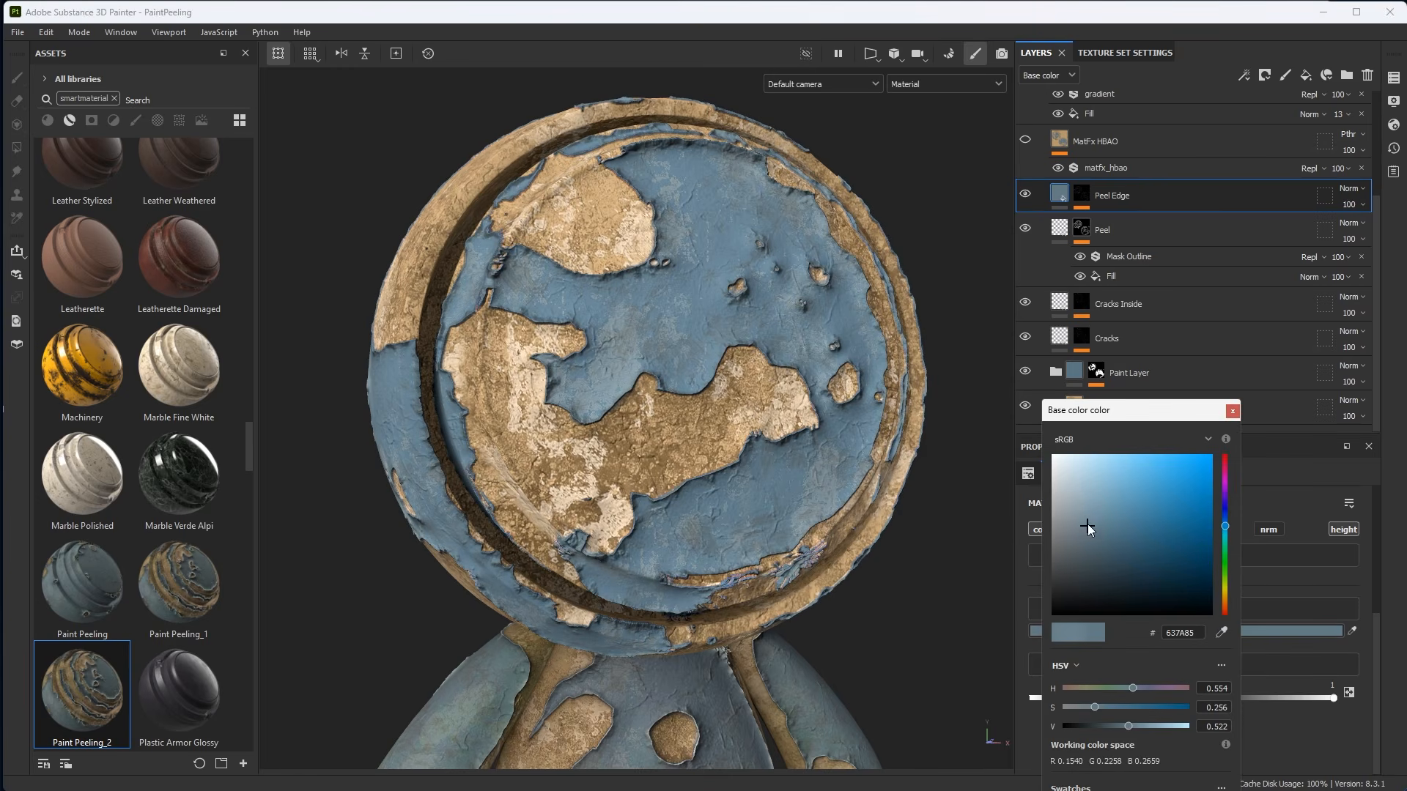
pyautogui.moveTo(1088, 525); pyautogui.dragTo(1057, 477)
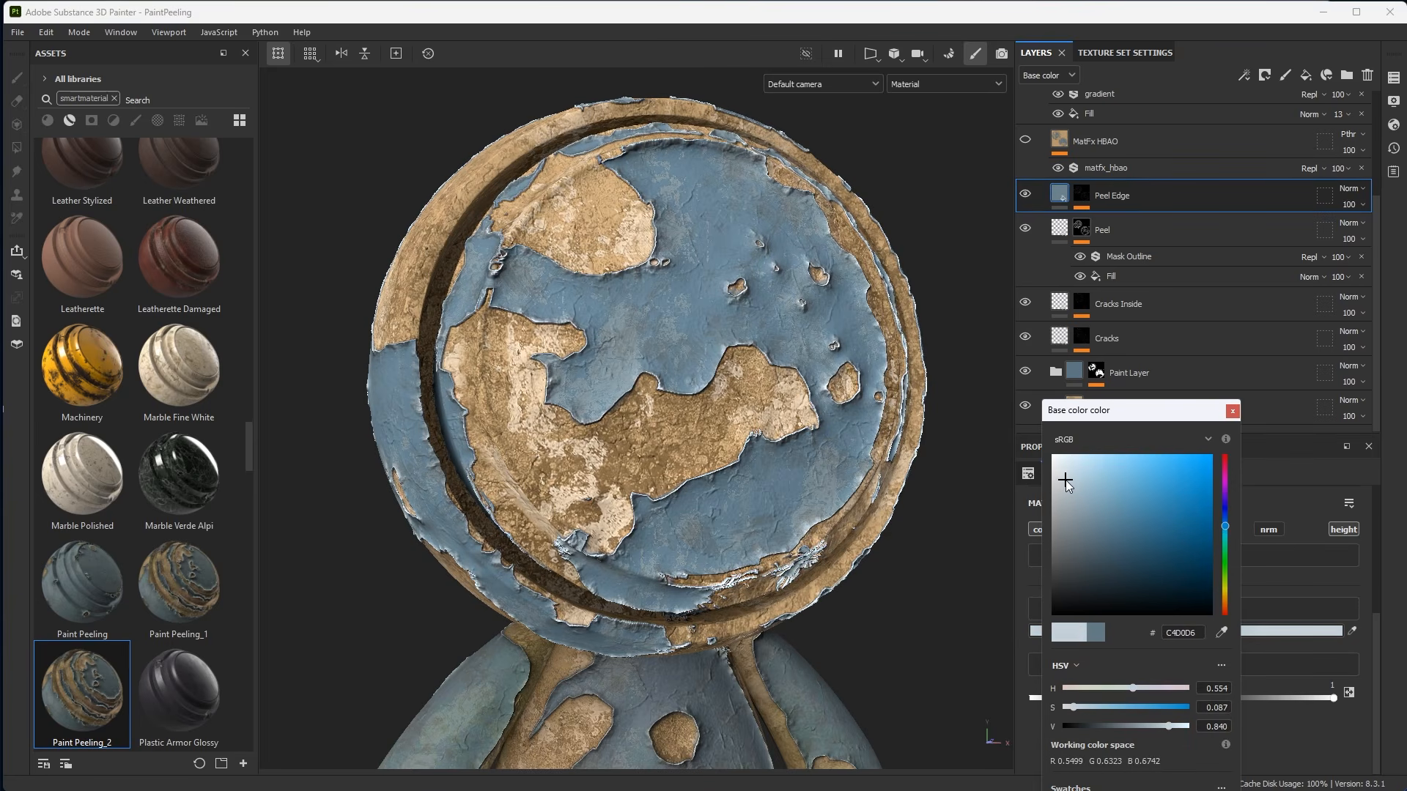
pyautogui.click(1232, 410)
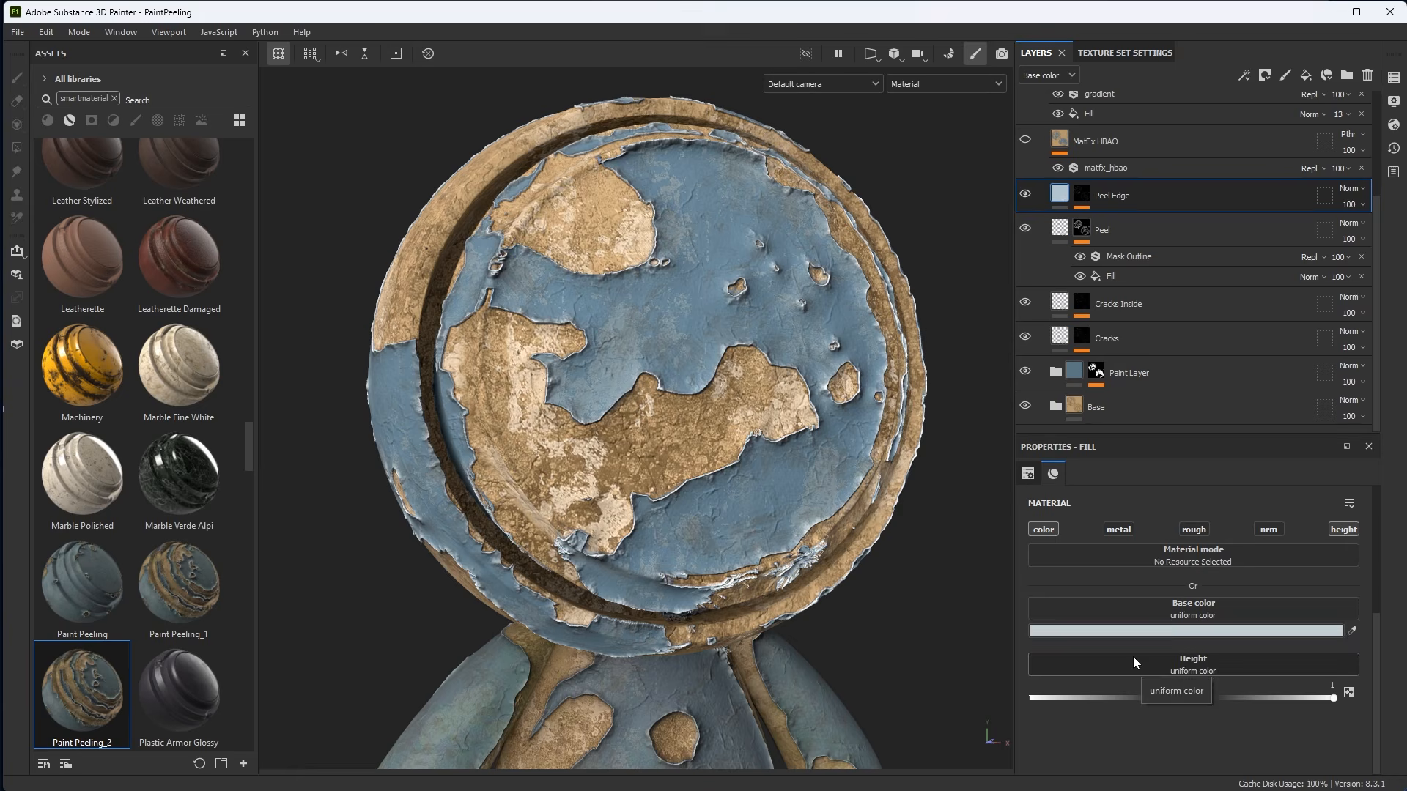
# Try the Overlay blend mode on the Peel Edge layer and undo it.
pyautogui.click(1347, 189)
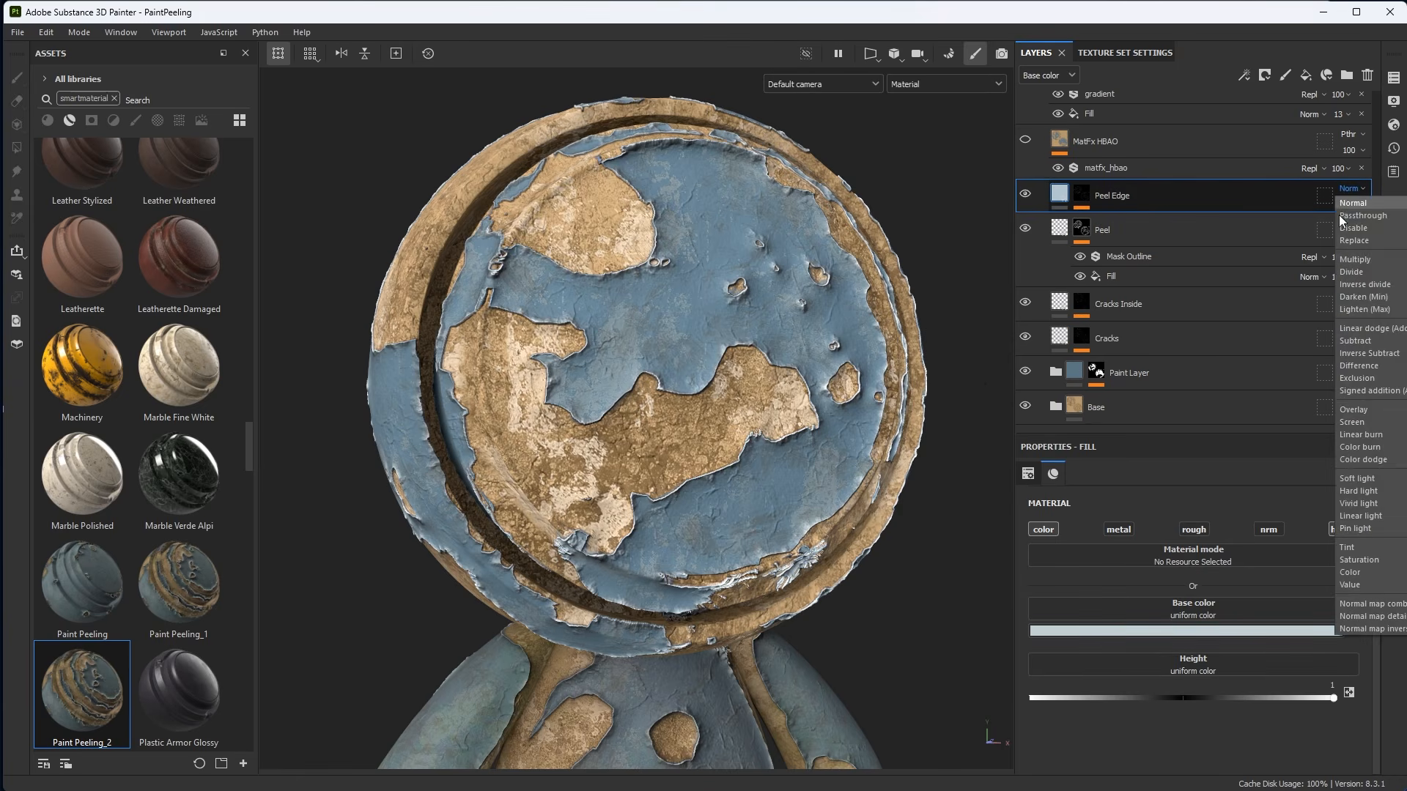
pyautogui.click(1355, 410)
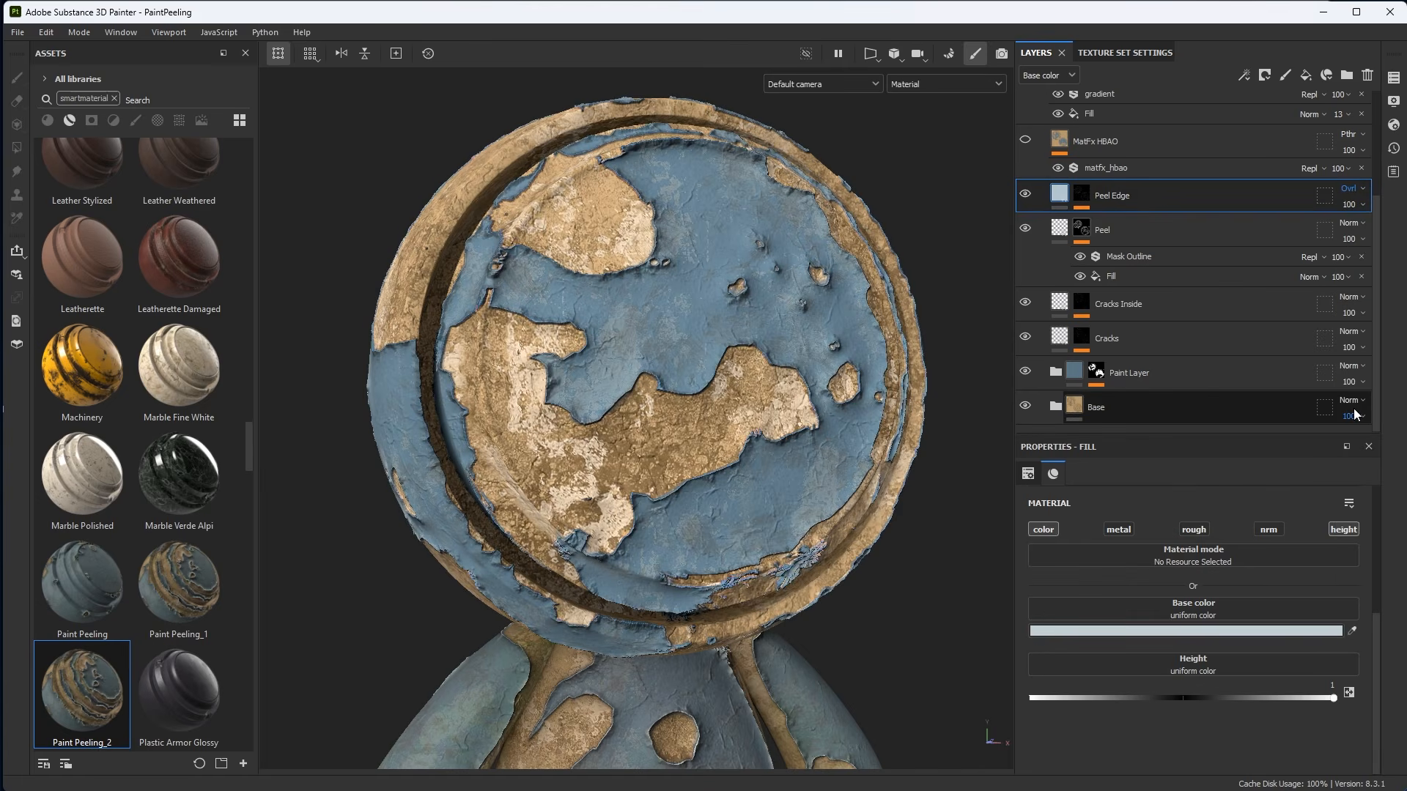
pyautogui.hotkey('ctrl', 'z')
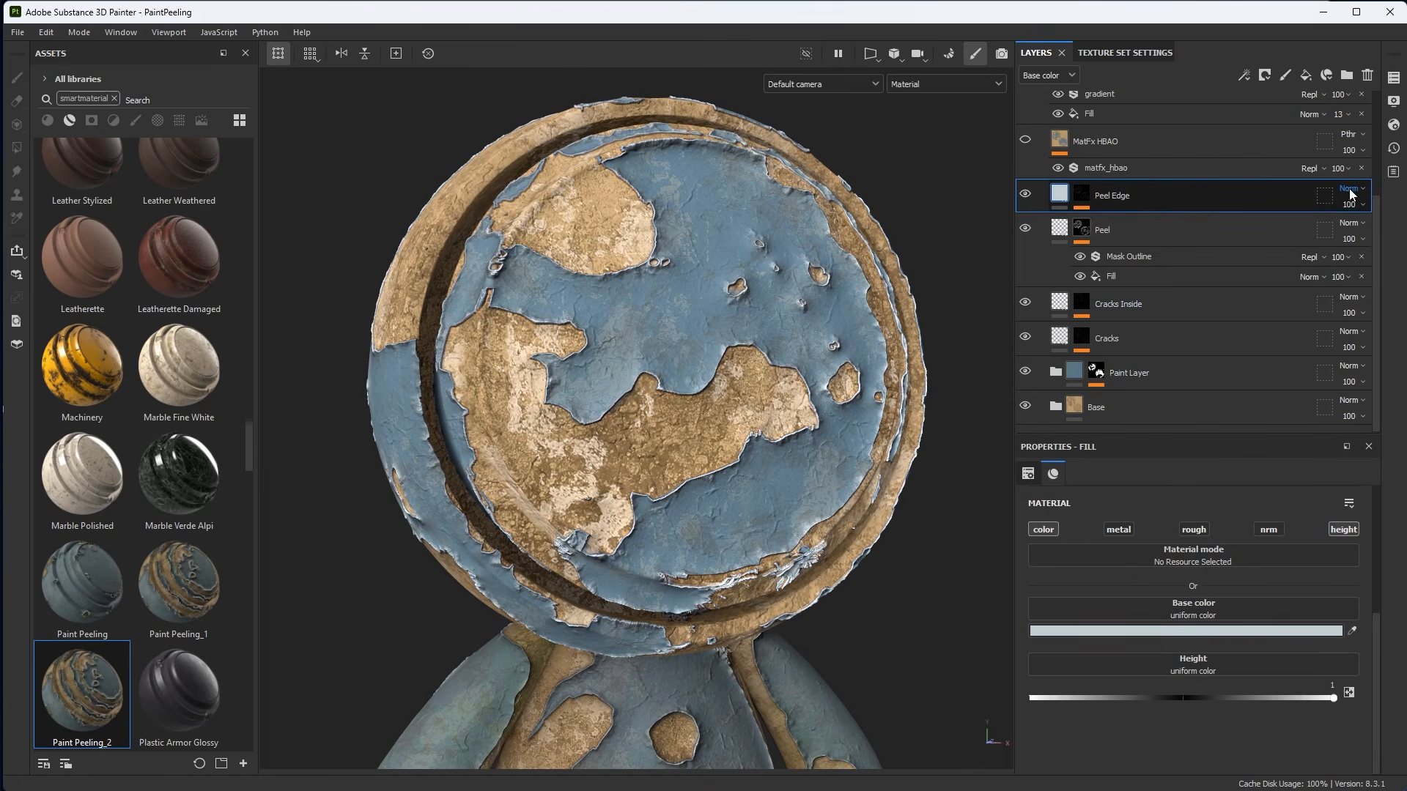
# Set the Peel Edge layer's opacity to 68.
pyautogui.keyDown('alt'); pyautogui.moveTo(753, 368); pyautogui.dragTo(766, 364); pyautogui.keyUp('alt')
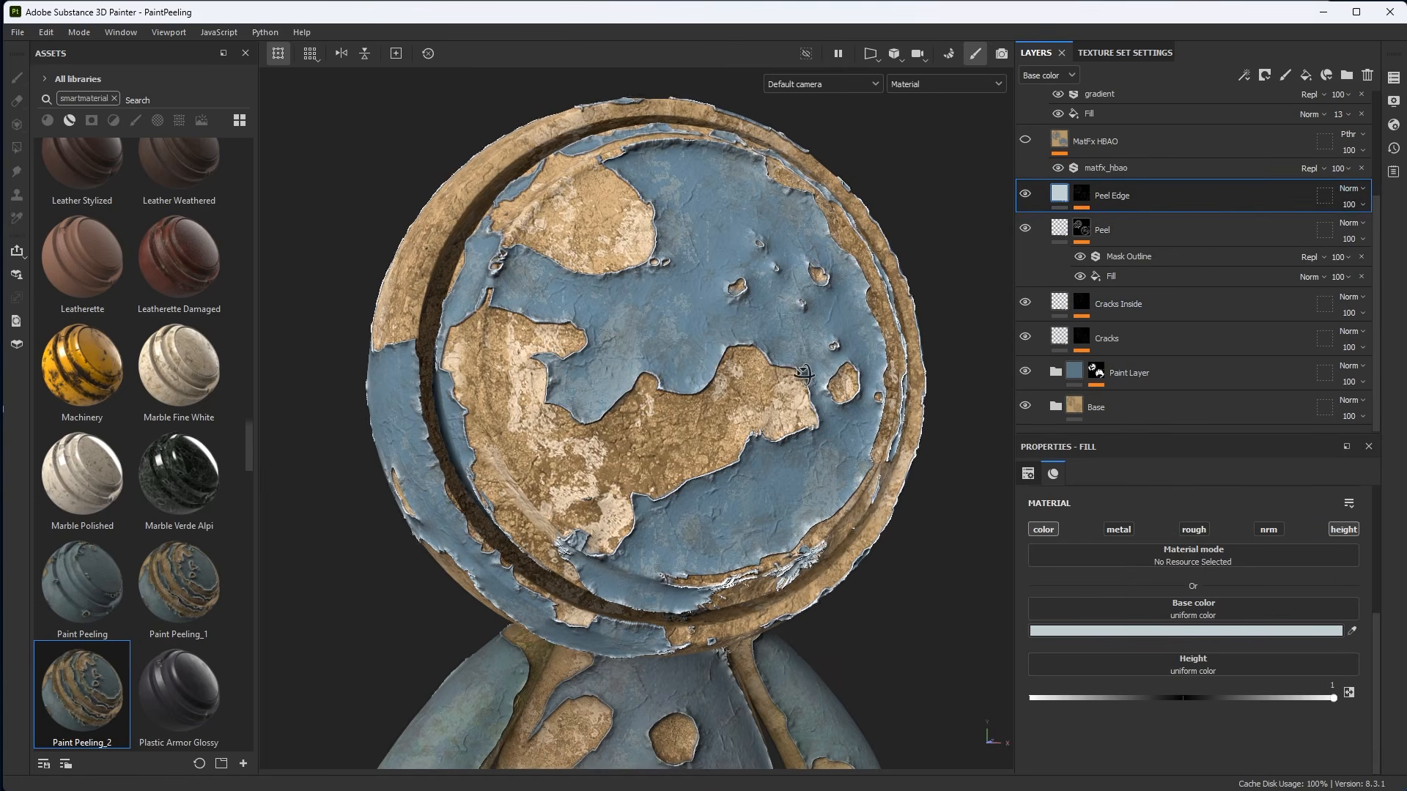
pyautogui.keyDown('alt'); pyautogui.moveTo(765, 364); pyautogui.dragTo(824, 354, button='right'); pyautogui.keyUp('alt')
pyautogui.click(1351, 206)
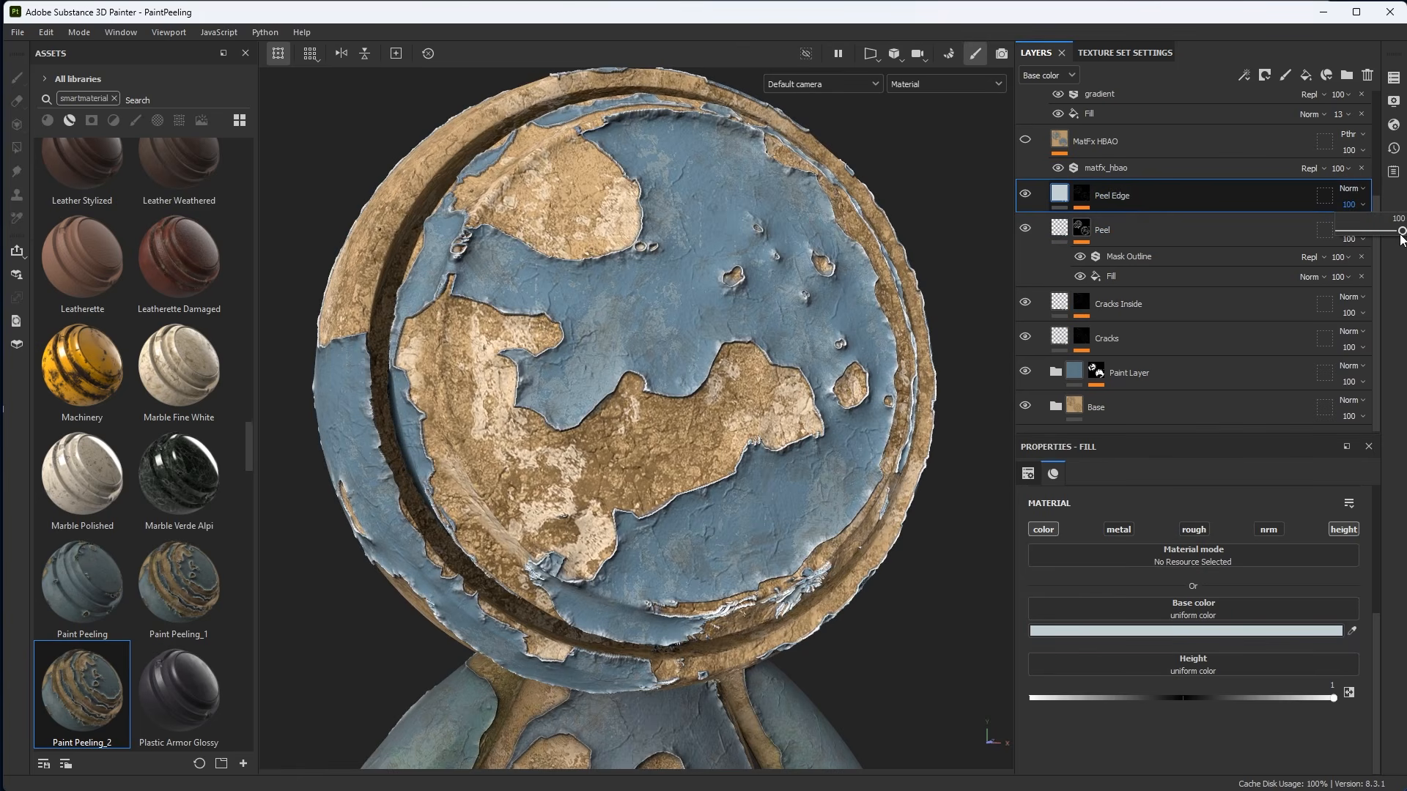
pyautogui.moveTo(1402, 232)
pyautogui.mouseDown()
pyautogui.moveTo(1363, 234)
pyautogui.moveTo(1387, 241)
pyautogui.mouseUp()
pyautogui.moveTo(786, 374)
pyautogui.keyDown('alt'); pyautogui.mouseDown()
pyautogui.moveTo(744, 381)
pyautogui.moveTo(788, 396)
pyautogui.moveTo(790, 383)
pyautogui.mouseUp(); pyautogui.keyUp('alt')
# Open the Peel Edge mask and hide its Levels, Fractal Sum 4 and Mask Outline effects.
pyautogui.keyDown('alt'); pyautogui.click(1086, 199); pyautogui.keyUp('alt')
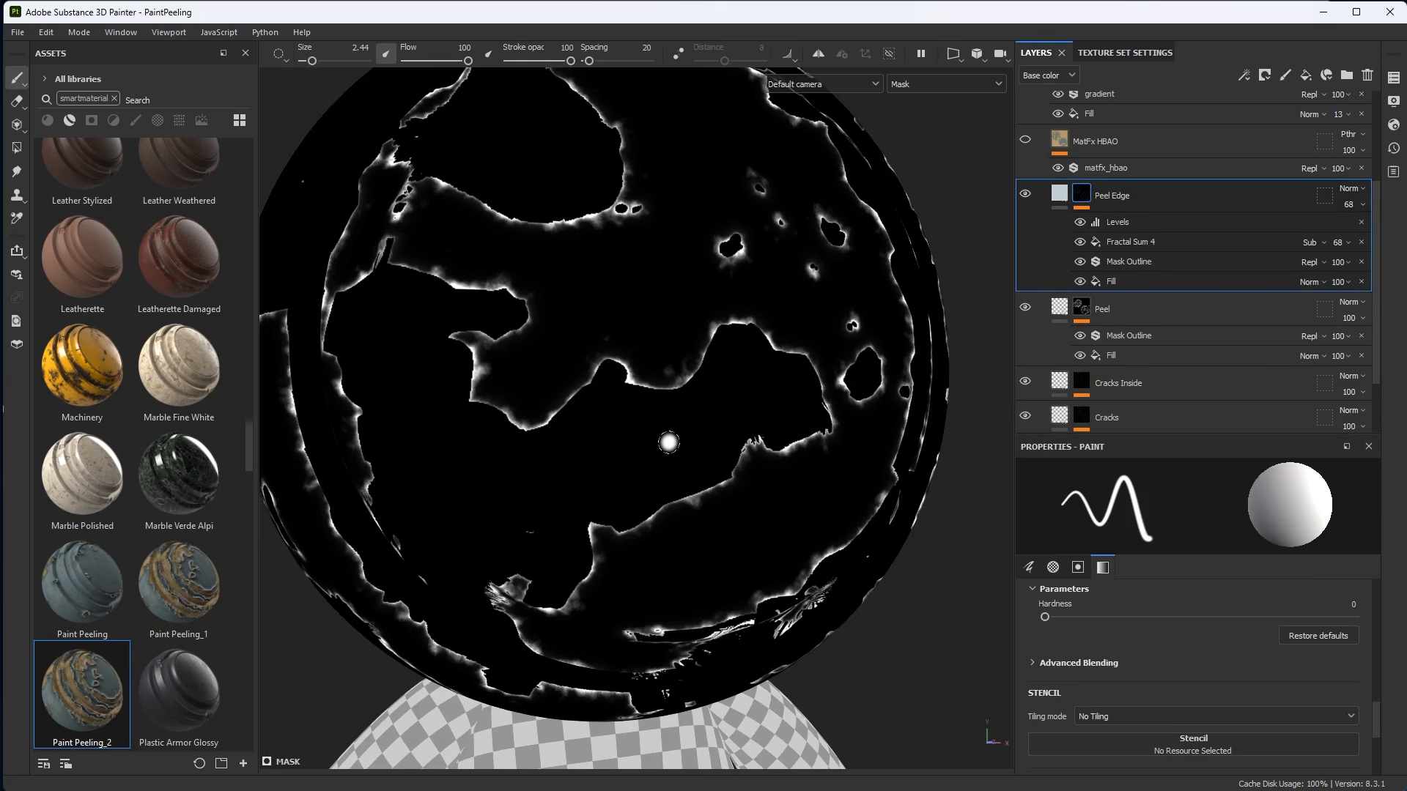
pyautogui.keyDown('alt'); pyautogui.moveTo(774, 510); pyautogui.dragTo(742, 514); pyautogui.keyUp('alt')
pyautogui.moveTo(1080, 222); pyautogui.dragTo(1080, 261)
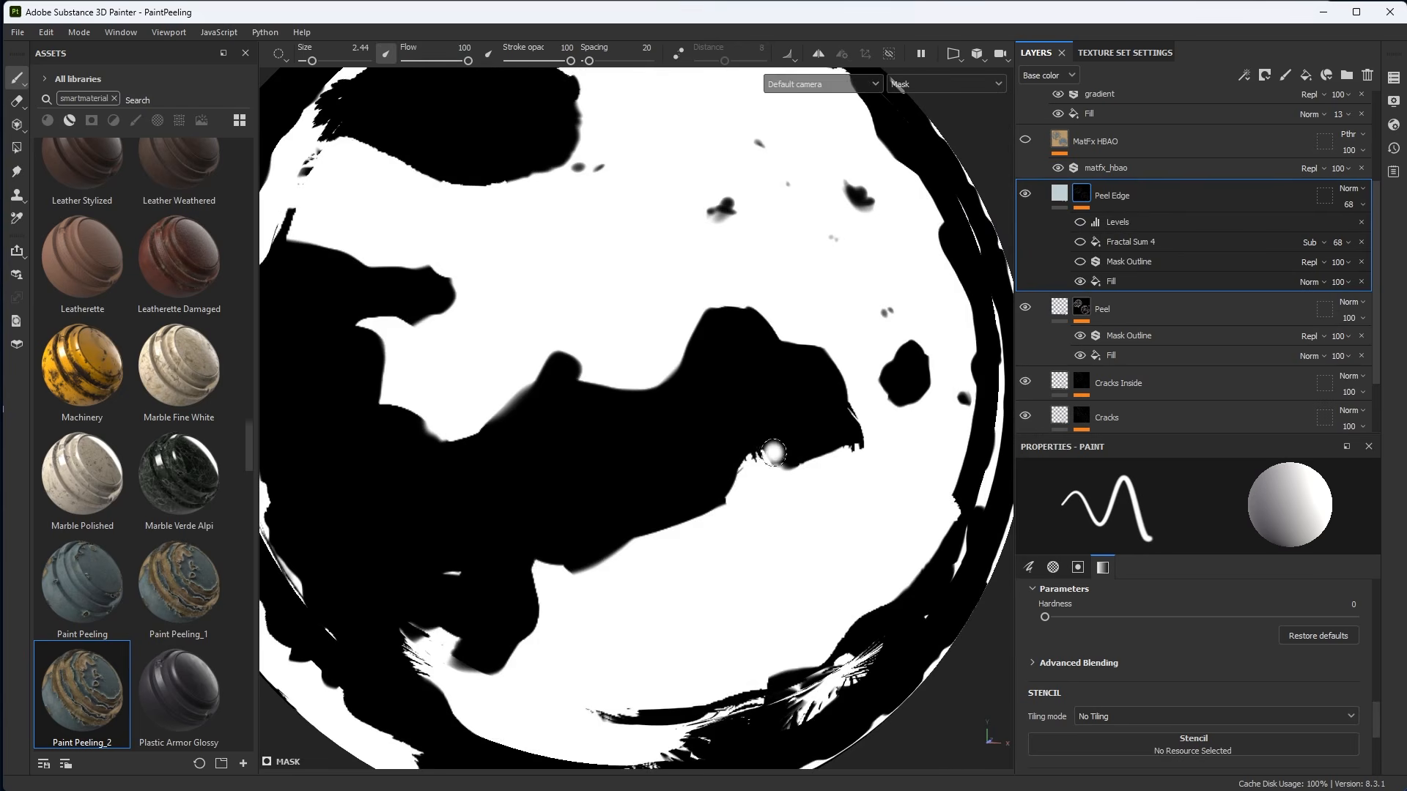
# Select the Peel Edge mask's Mask Outline filter and re-enable it.
pyautogui.click(1122, 283)
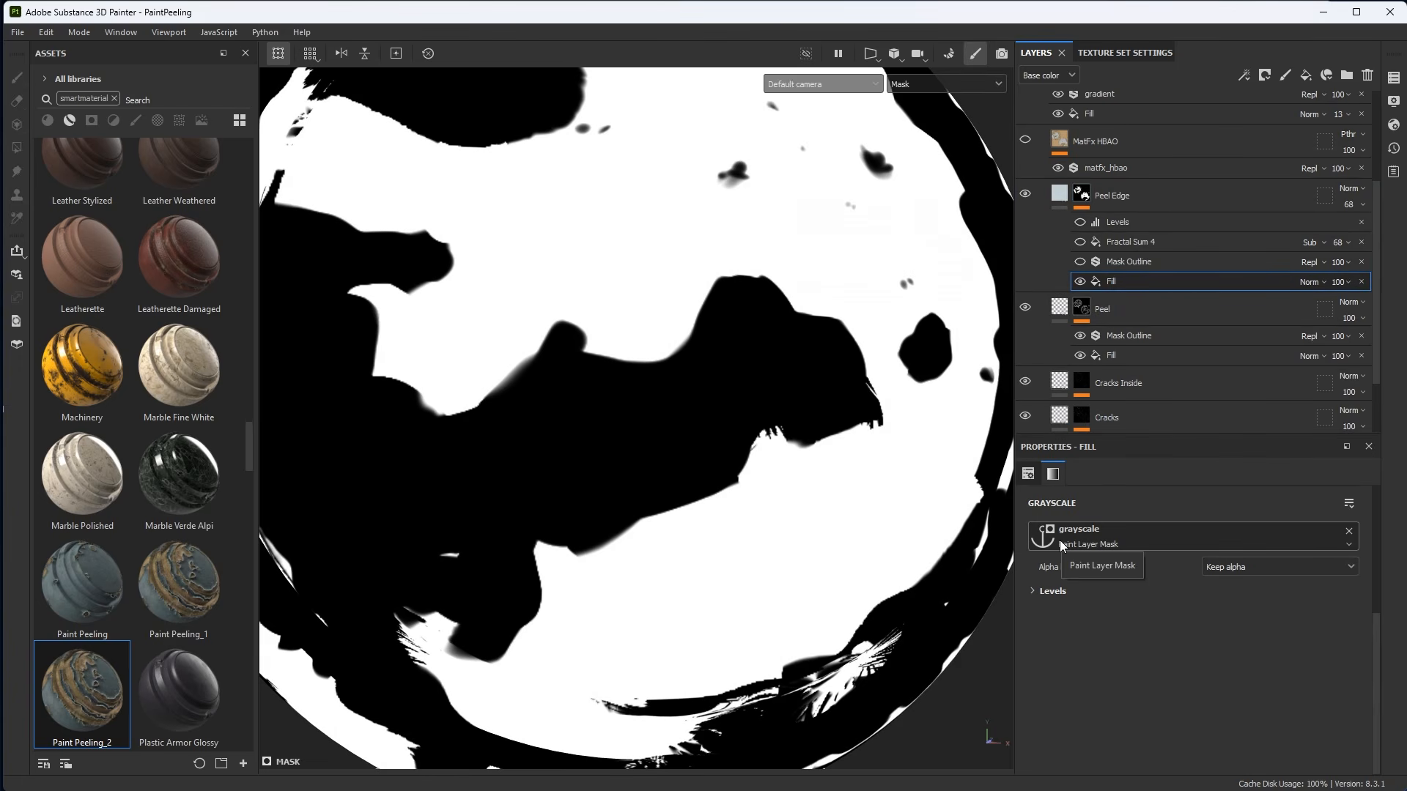
pyautogui.scroll(2, 899, 461)
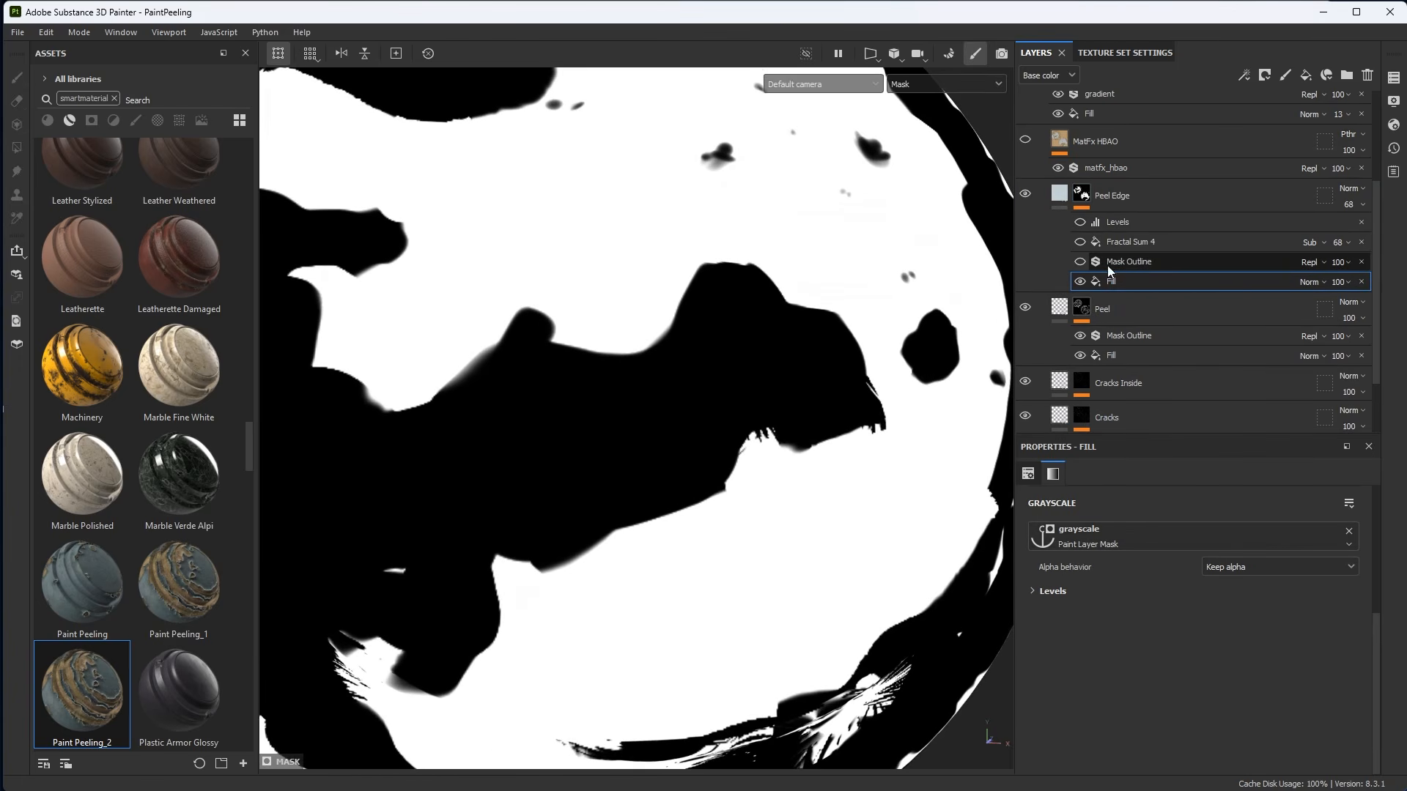
pyautogui.click(1136, 262)
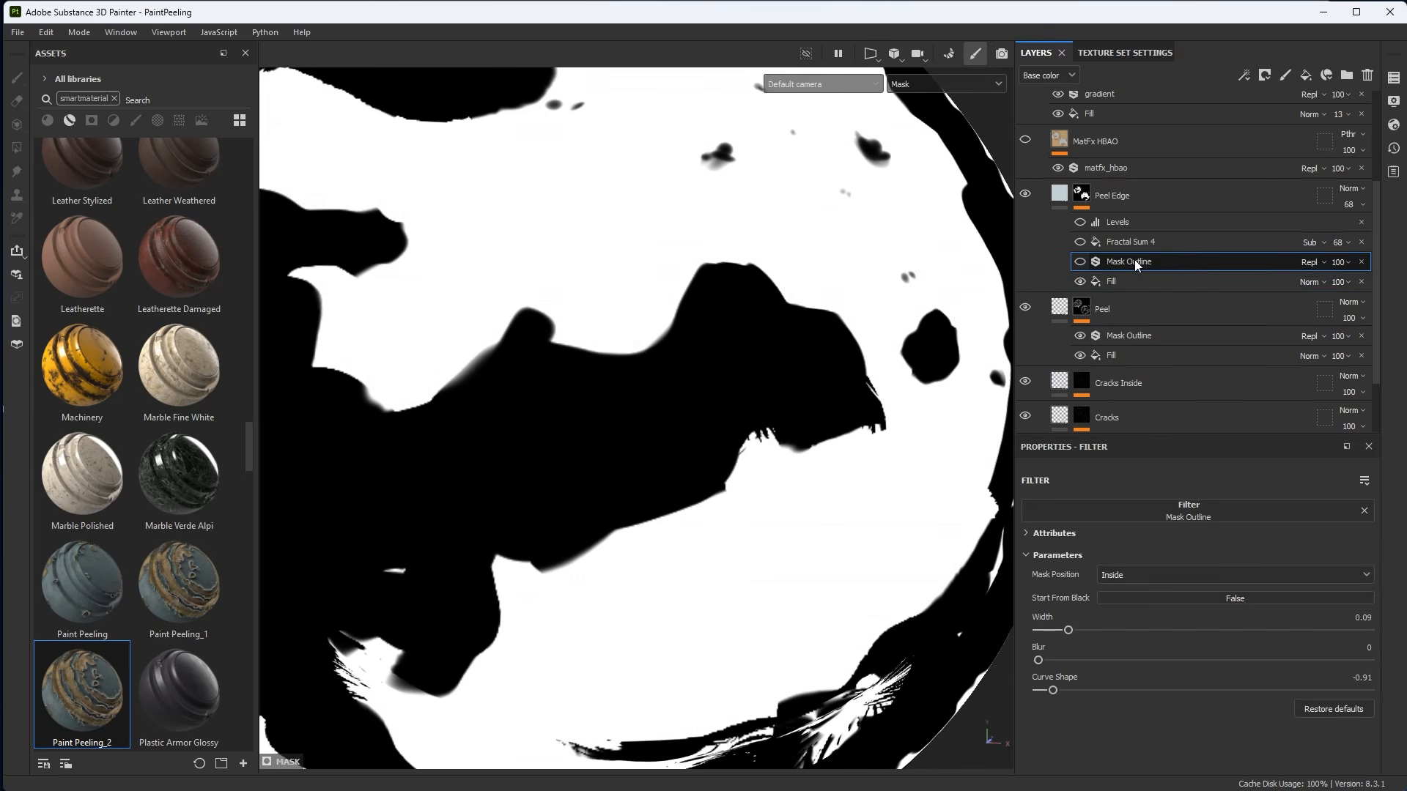
pyautogui.click(1080, 262)
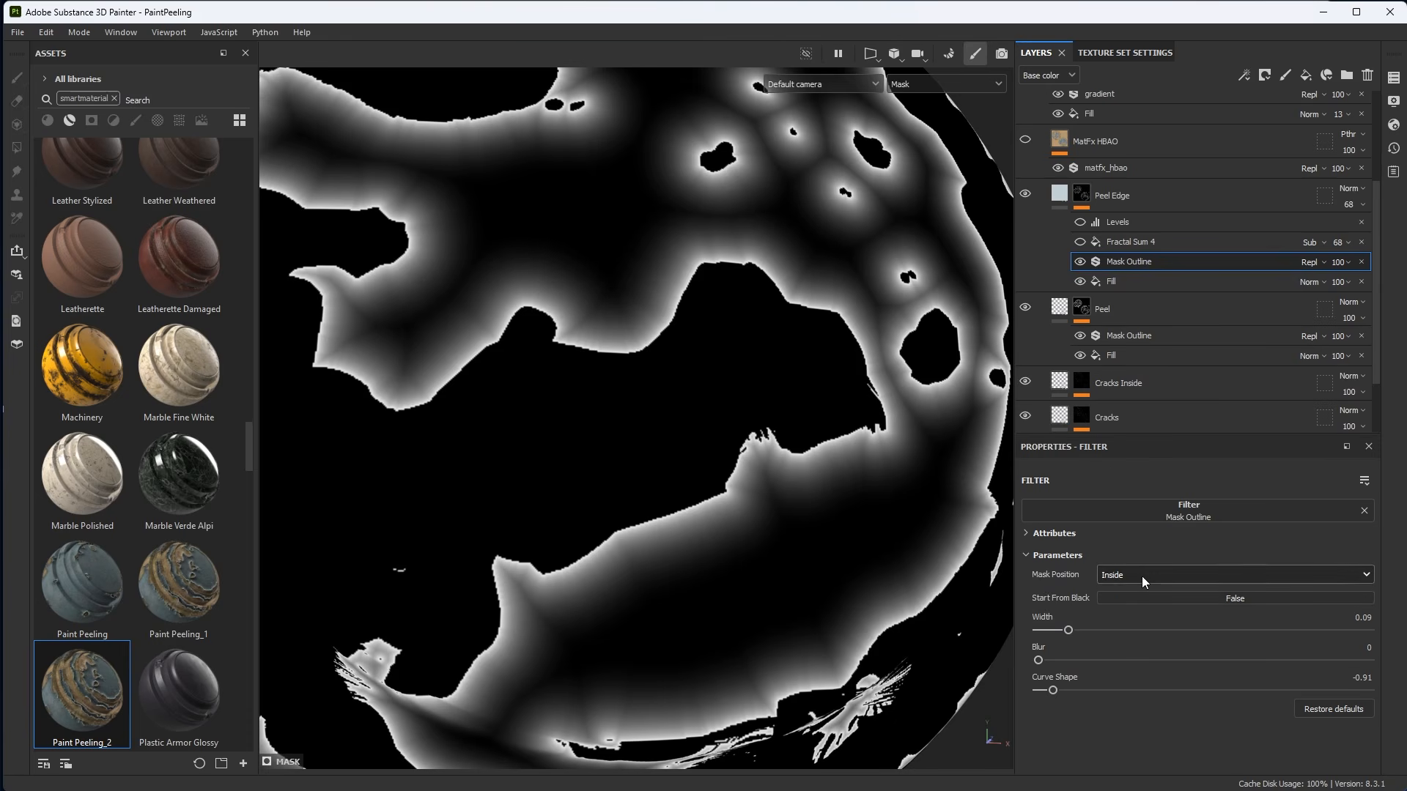
# Set the Peel Edge Mask Outline's Curve Shape to about -0.95 and width to about 0.08.
pyautogui.moveTo(1056, 691)
pyautogui.mouseDown()
pyautogui.moveTo(1071, 692)
pyautogui.moveTo(1033, 691)
pyautogui.moveTo(1046, 692)
pyautogui.mouseUp()
pyautogui.moveTo(1068, 631); pyautogui.dragTo(1065, 632)
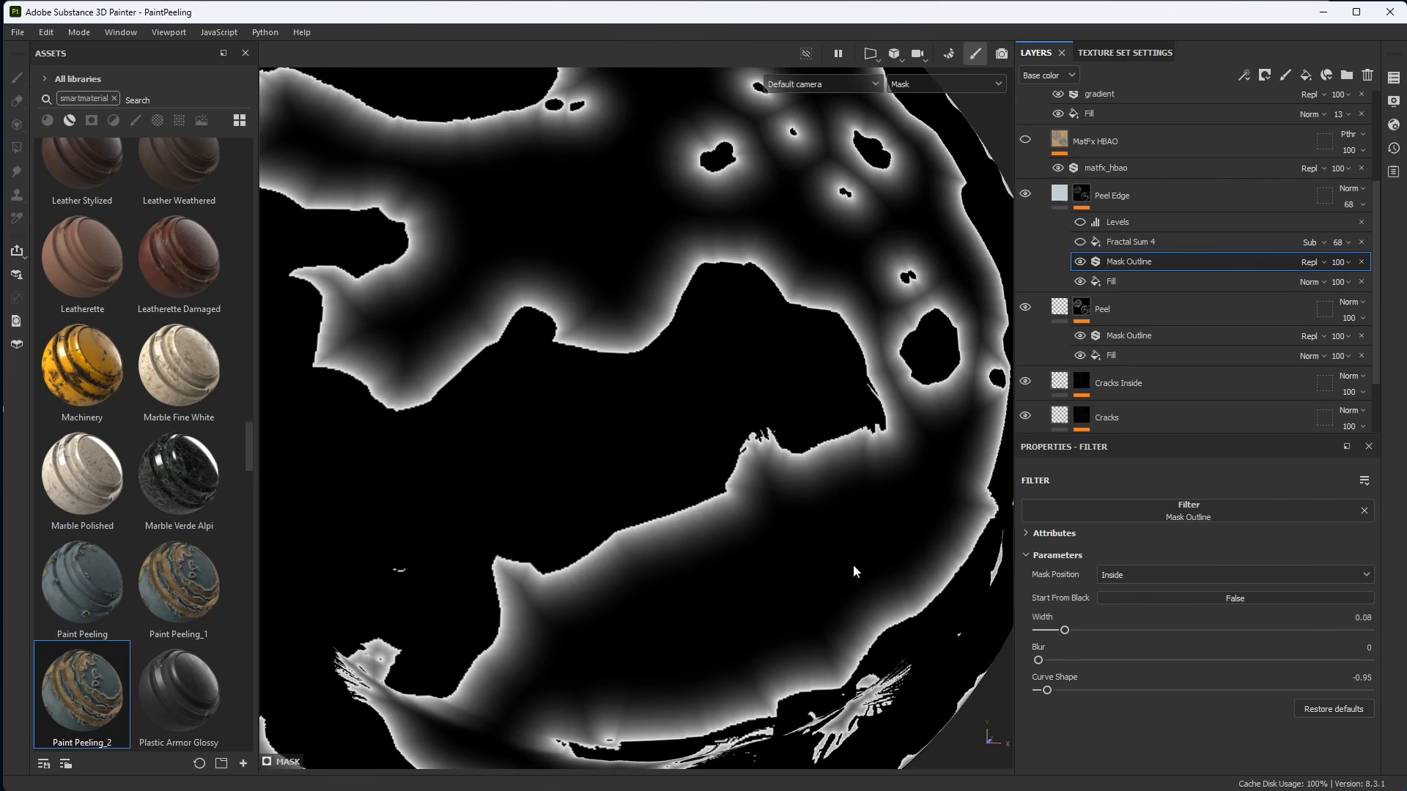
# Compare the Peel Edge result between material view and mask view from several angles.
pyautogui.press('m')
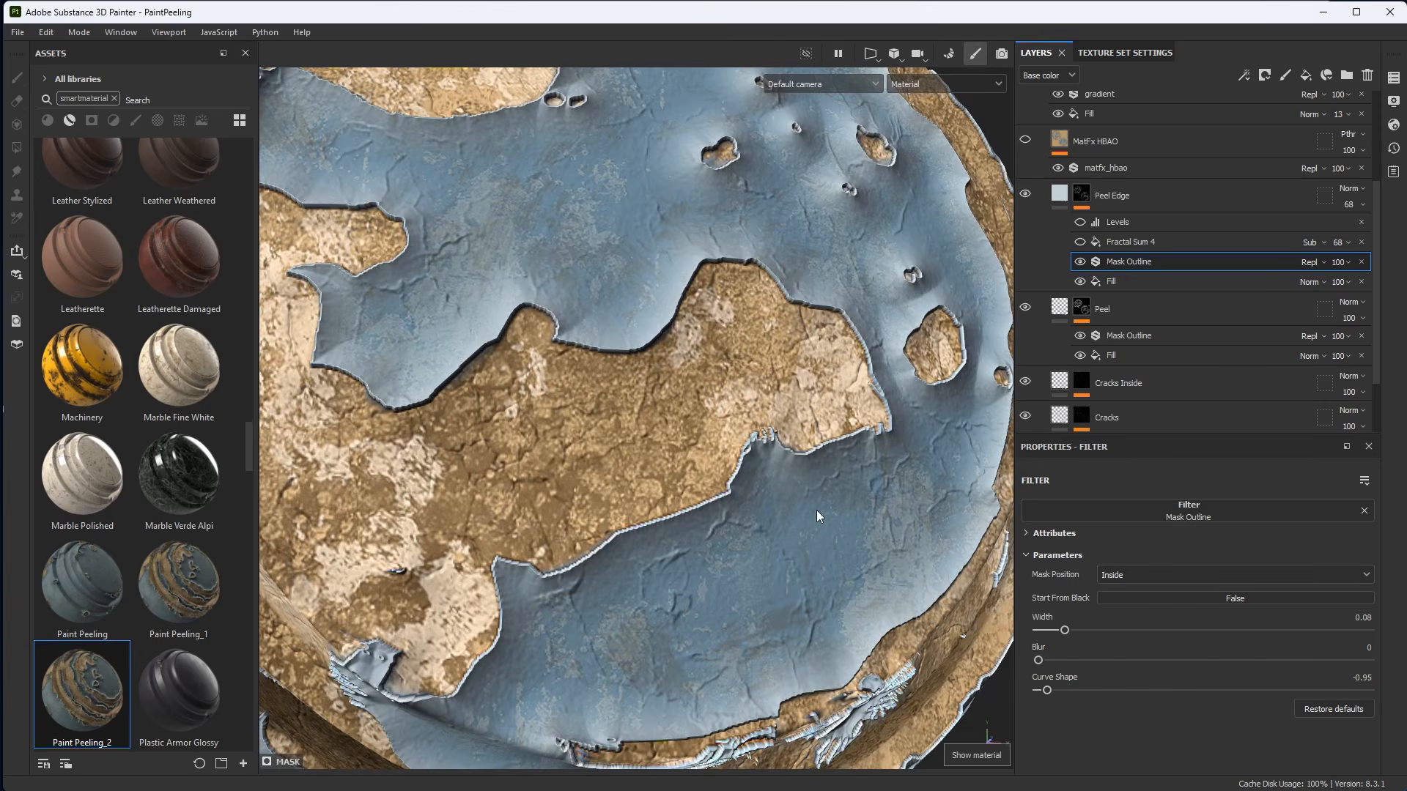
pyautogui.keyDown('alt'); pyautogui.moveTo(816, 510); pyautogui.dragTo(849, 491); pyautogui.keyUp('alt')
pyautogui.moveTo(849, 491)
pyautogui.keyDown('alt'); pyautogui.mouseDown(button='right')
pyautogui.moveTo(828, 493)
pyautogui.moveTo(857, 483)
pyautogui.mouseUp(button='right'); pyautogui.keyUp('alt')
pyautogui.keyDown('alt'); pyautogui.moveTo(858, 484); pyautogui.dragTo(862, 473); pyautogui.keyUp('alt')
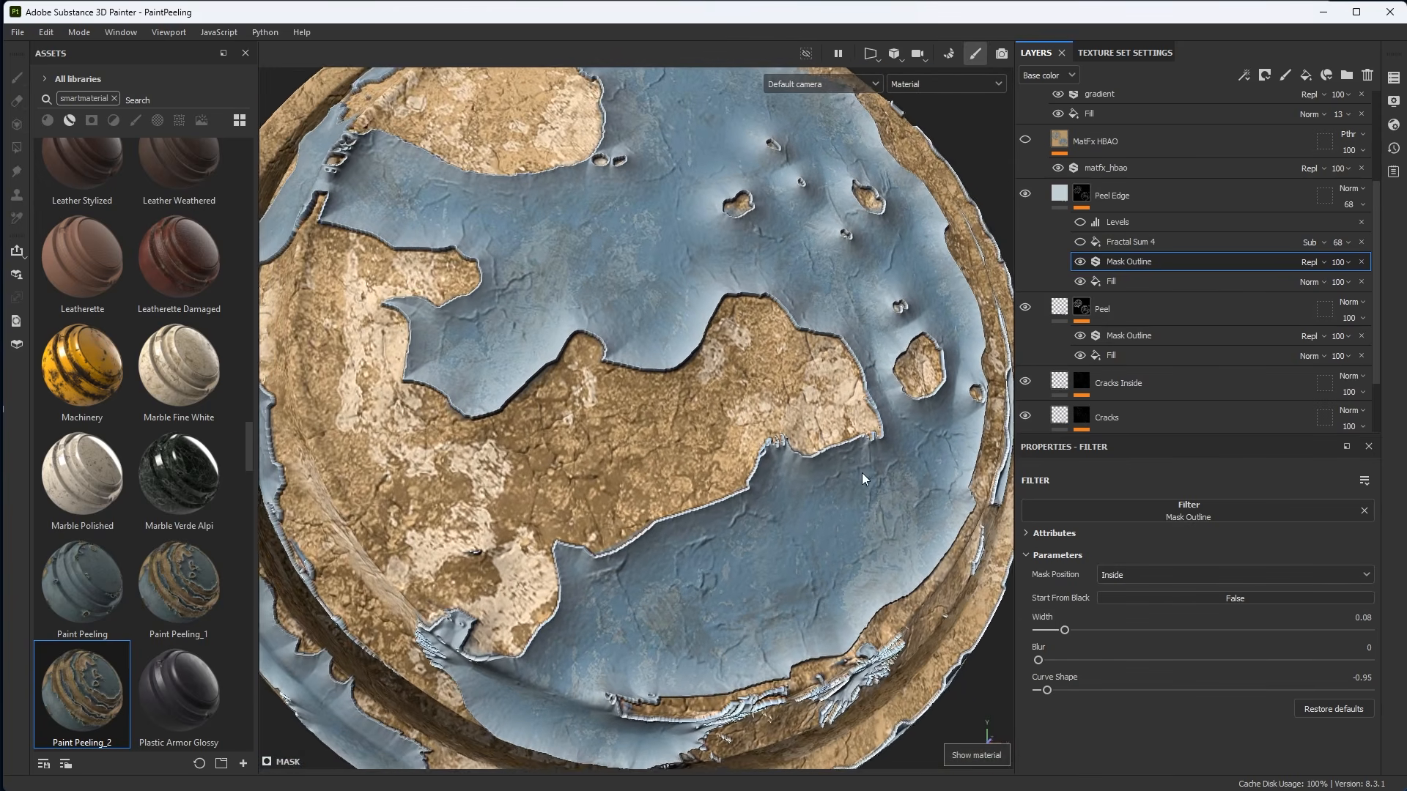
pyautogui.keyDown('alt'); pyautogui.moveTo(862, 473); pyautogui.dragTo(925, 489, button='right'); pyautogui.keyUp('alt')
pyautogui.keyDown('alt'); pyautogui.click(1082, 195); pyautogui.keyUp('alt')
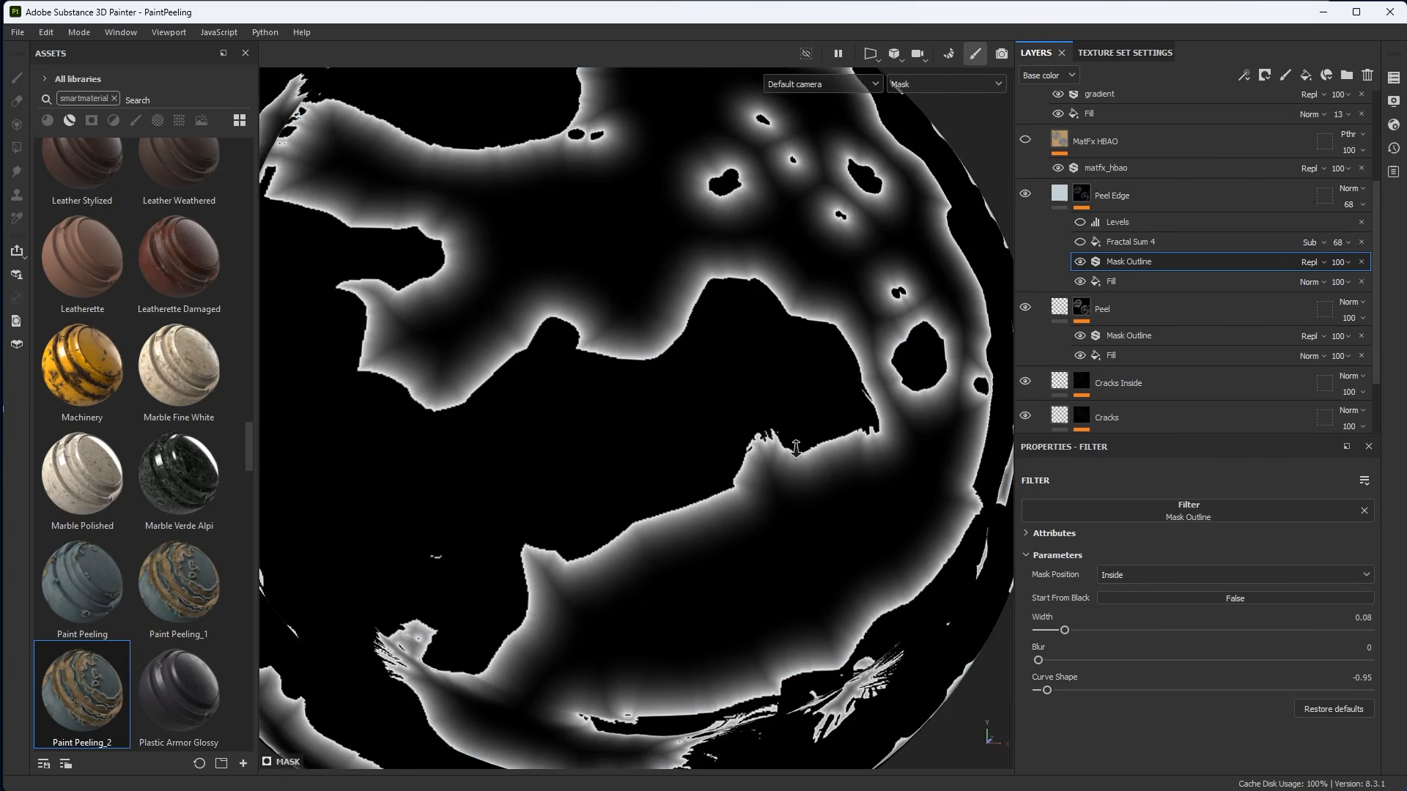
pyautogui.keyDown('alt'); pyautogui.moveTo(803, 544); pyautogui.dragTo(850, 561, button='right'); pyautogui.keyUp('alt')
pyautogui.keyDown('alt'); pyautogui.moveTo(850, 561); pyautogui.dragTo(797, 412); pyautogui.keyUp('alt')
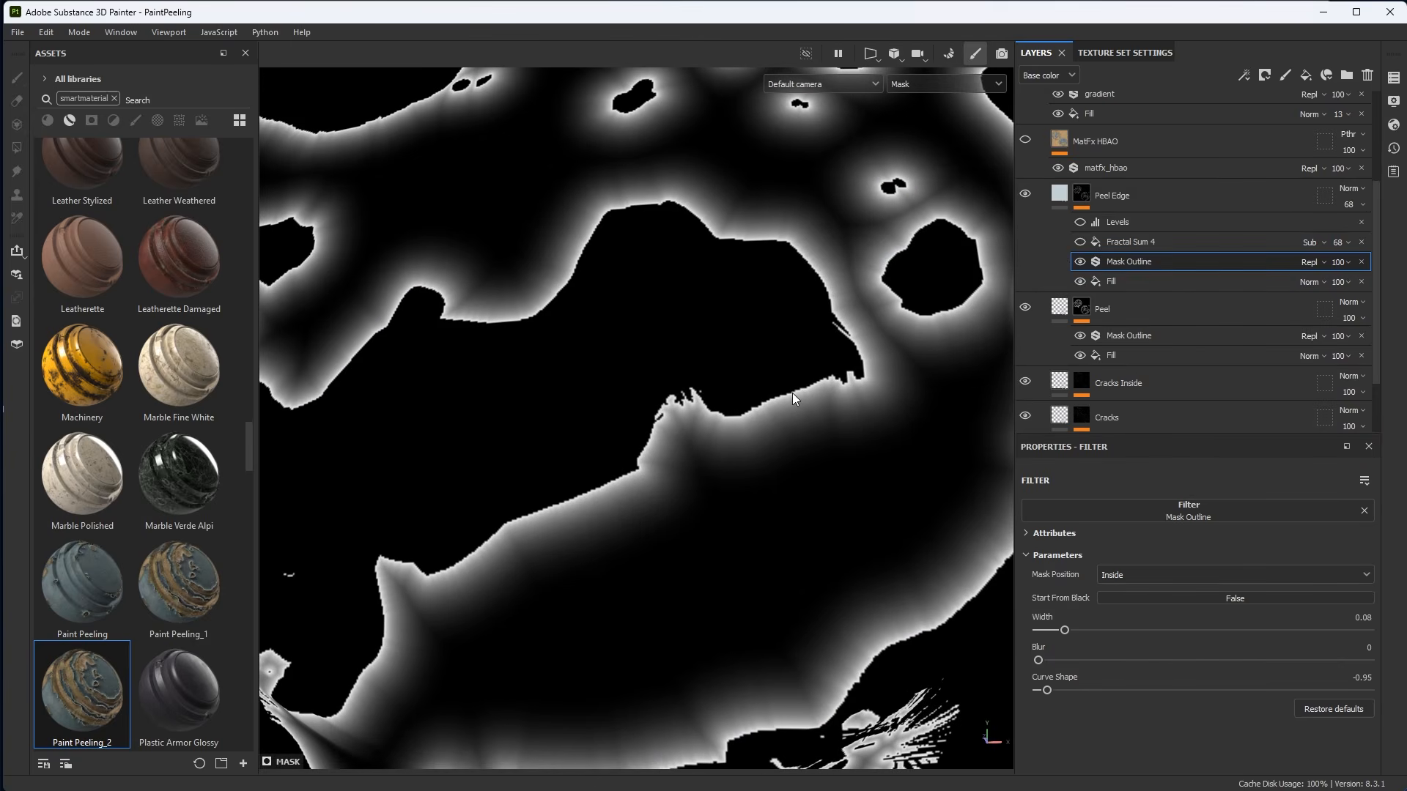
pyautogui.keyDown('alt'); pyautogui.moveTo(827, 476); pyautogui.dragTo(758, 486, button='right'); pyautogui.keyUp('alt')
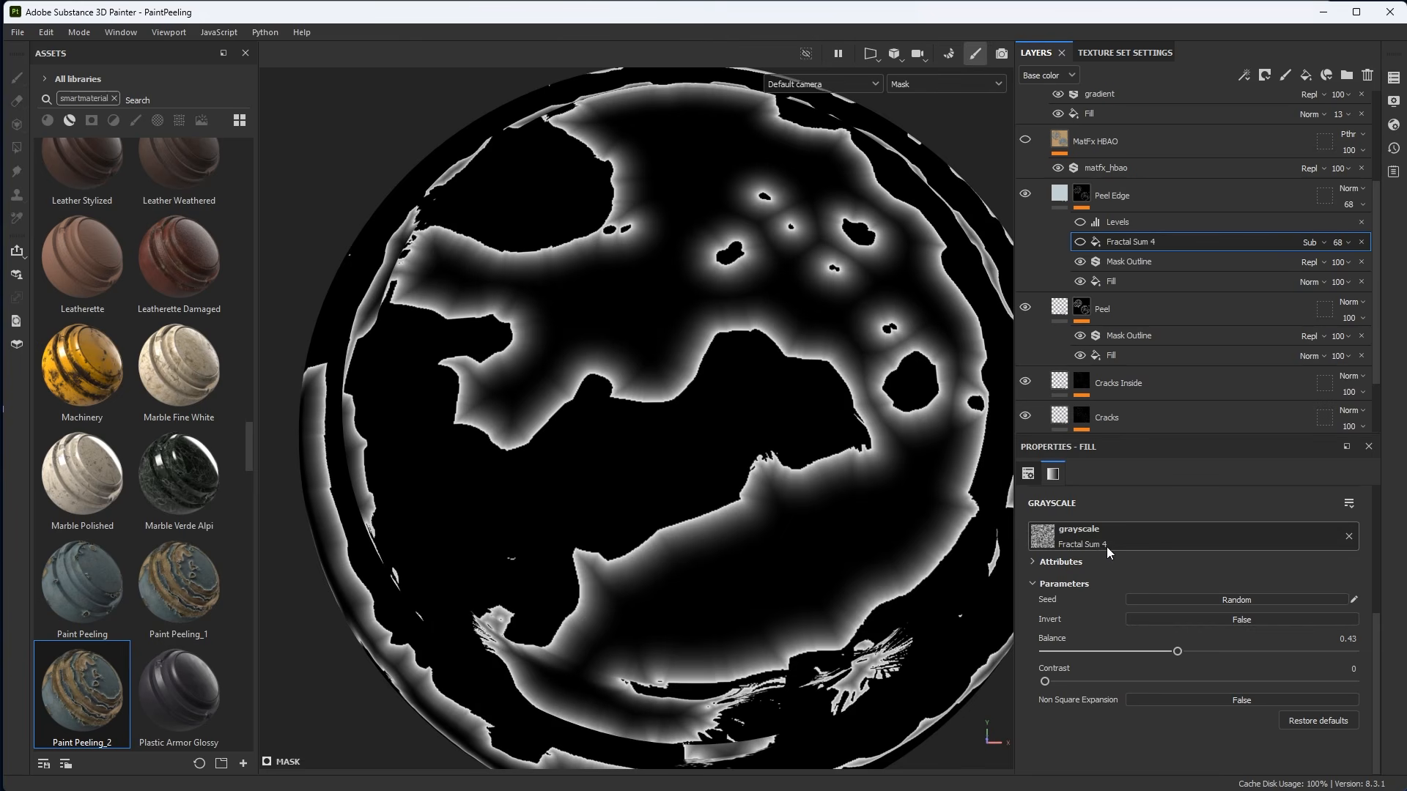
# Re-enable the Fractal Sum 4 effect in the Peel Edge mask.
pyautogui.click(1080, 242)
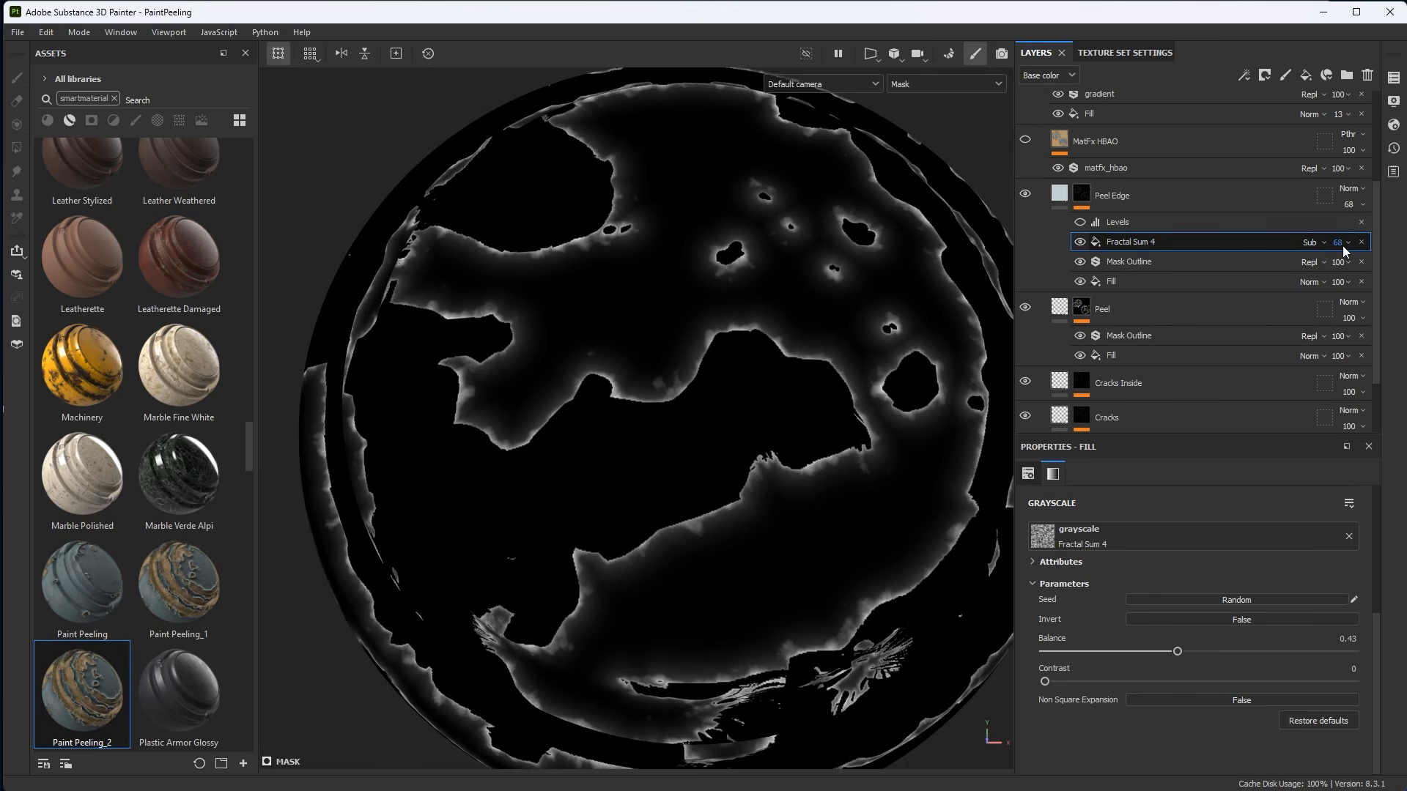
pyautogui.keyDown('alt'); pyautogui.moveTo(856, 493); pyautogui.dragTo(879, 562, button='right'); pyautogui.keyUp('alt')
pyautogui.keyDown('alt'); pyautogui.moveTo(879, 562); pyautogui.dragTo(845, 513); pyautogui.keyUp('alt')
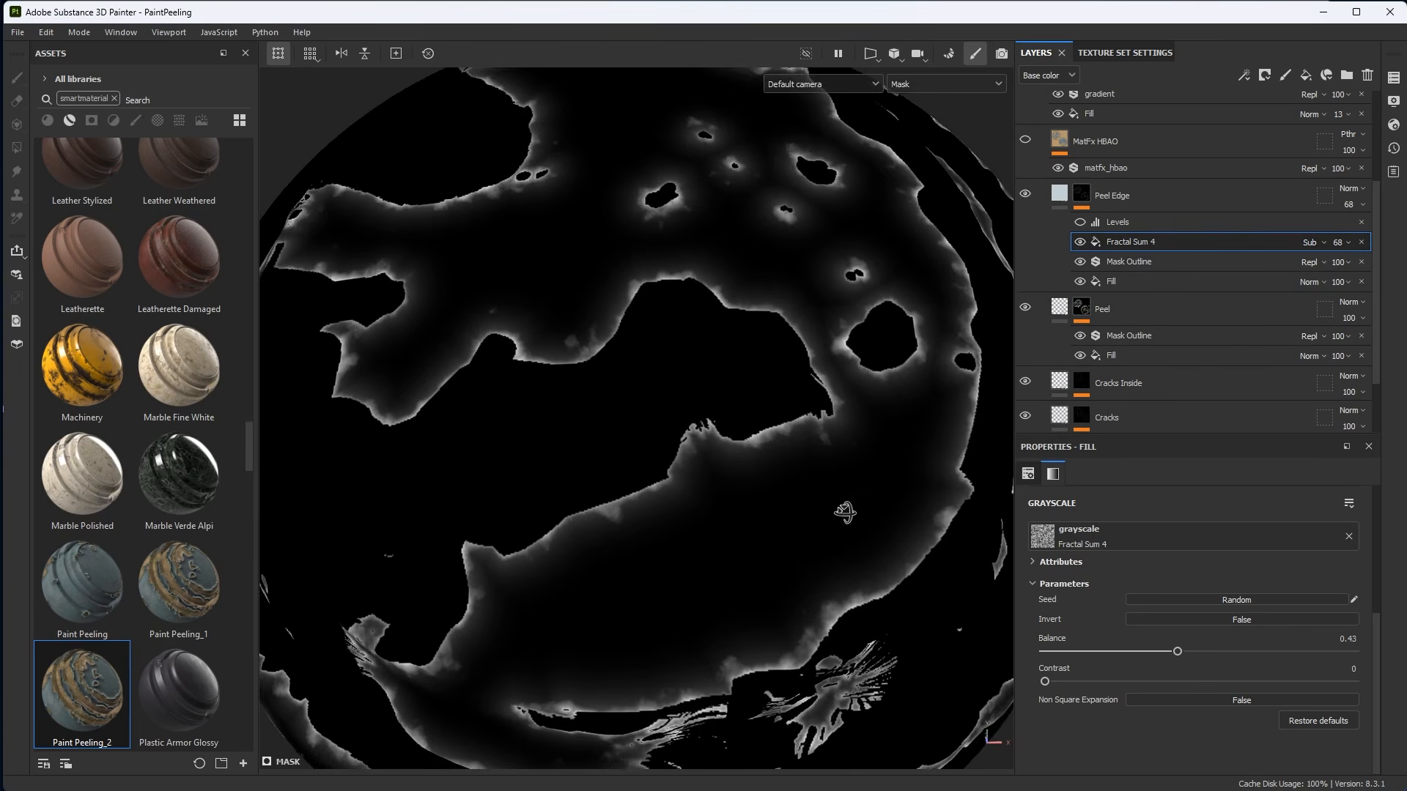
# Orbit around the model to inspect the Peel Edge mask in mask view.
pyautogui.keyDown('alt'); pyautogui.moveTo(845, 513); pyautogui.dragTo(1070, 711, button='right'); pyautogui.keyUp('alt')
pyautogui.keyDown('alt'); pyautogui.moveTo(864, 513); pyautogui.dragTo(866, 452); pyautogui.keyUp('alt')
pyautogui.keyDown('alt'); pyautogui.moveTo(866, 452); pyautogui.dragTo(923, 395, button='middle'); pyautogui.keyUp('alt')
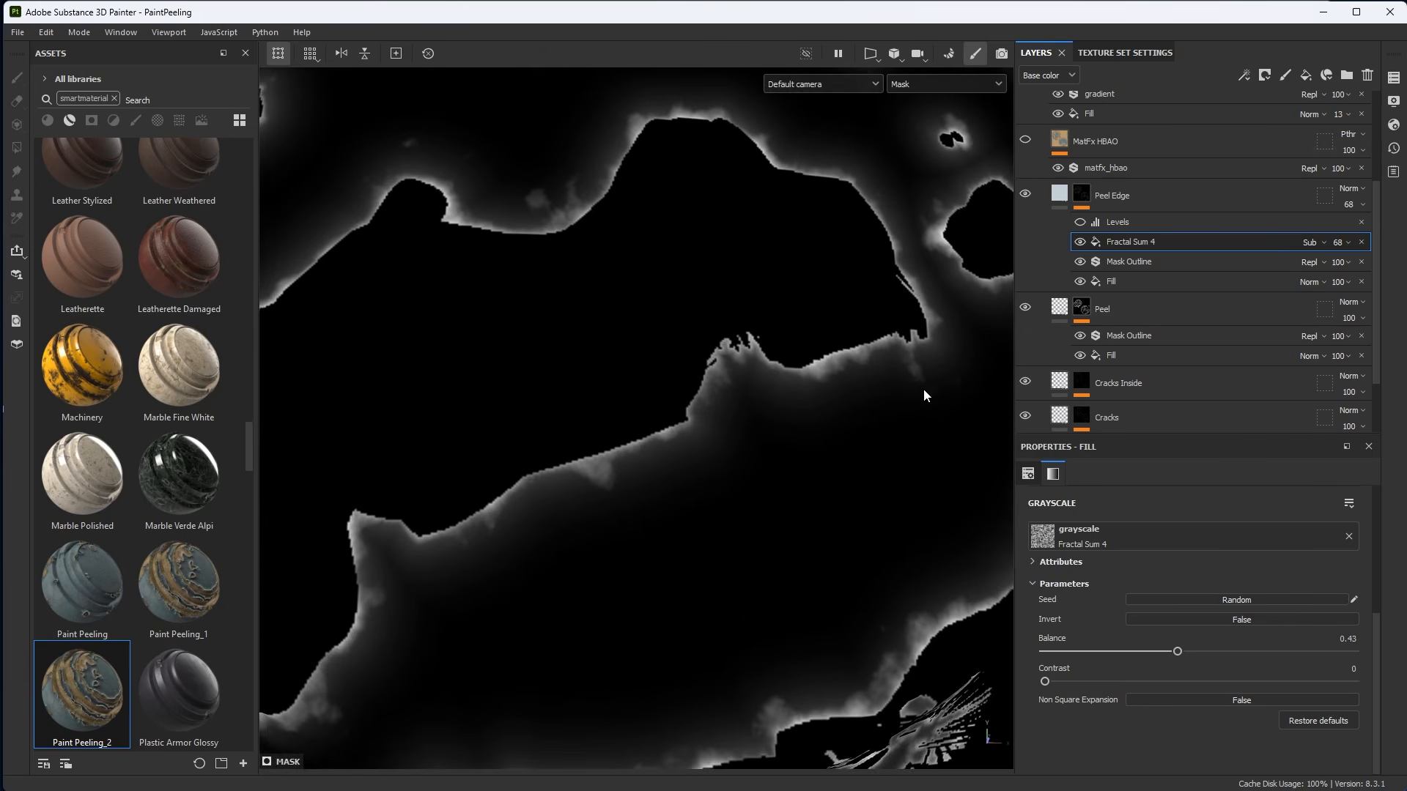
pyautogui.keyDown('alt'); pyautogui.moveTo(923, 388); pyautogui.dragTo(822, 440); pyautogui.keyUp('alt')
pyautogui.keyDown('alt'); pyautogui.moveTo(653, 459); pyautogui.dragTo(758, 485); pyautogui.keyUp('alt')
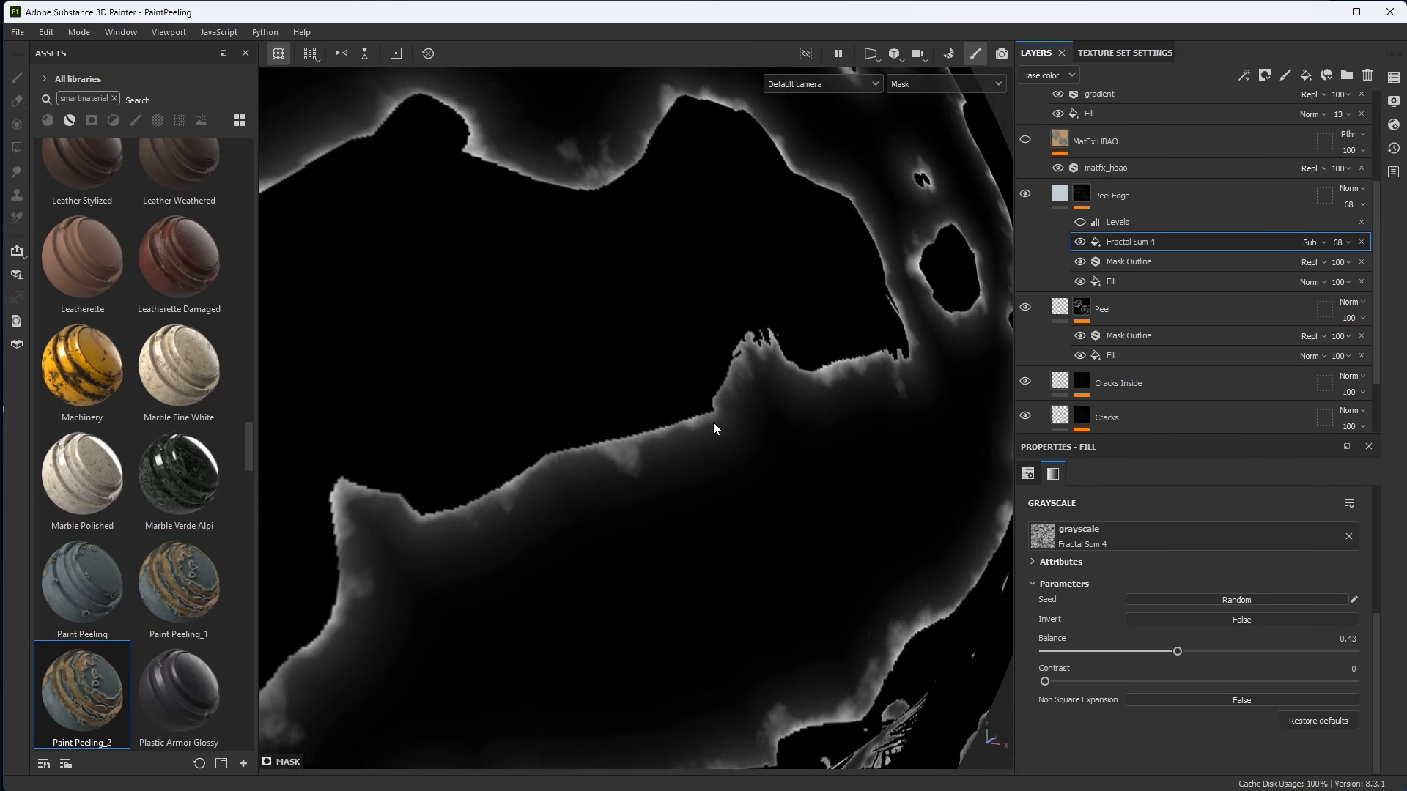
pyautogui.keyDown('alt'); pyautogui.moveTo(595, 492); pyautogui.dragTo(816, 396); pyautogui.keyUp('alt')
pyautogui.keyDown('alt'); pyautogui.moveTo(888, 480); pyautogui.dragTo(790, 543); pyautogui.keyUp('alt')
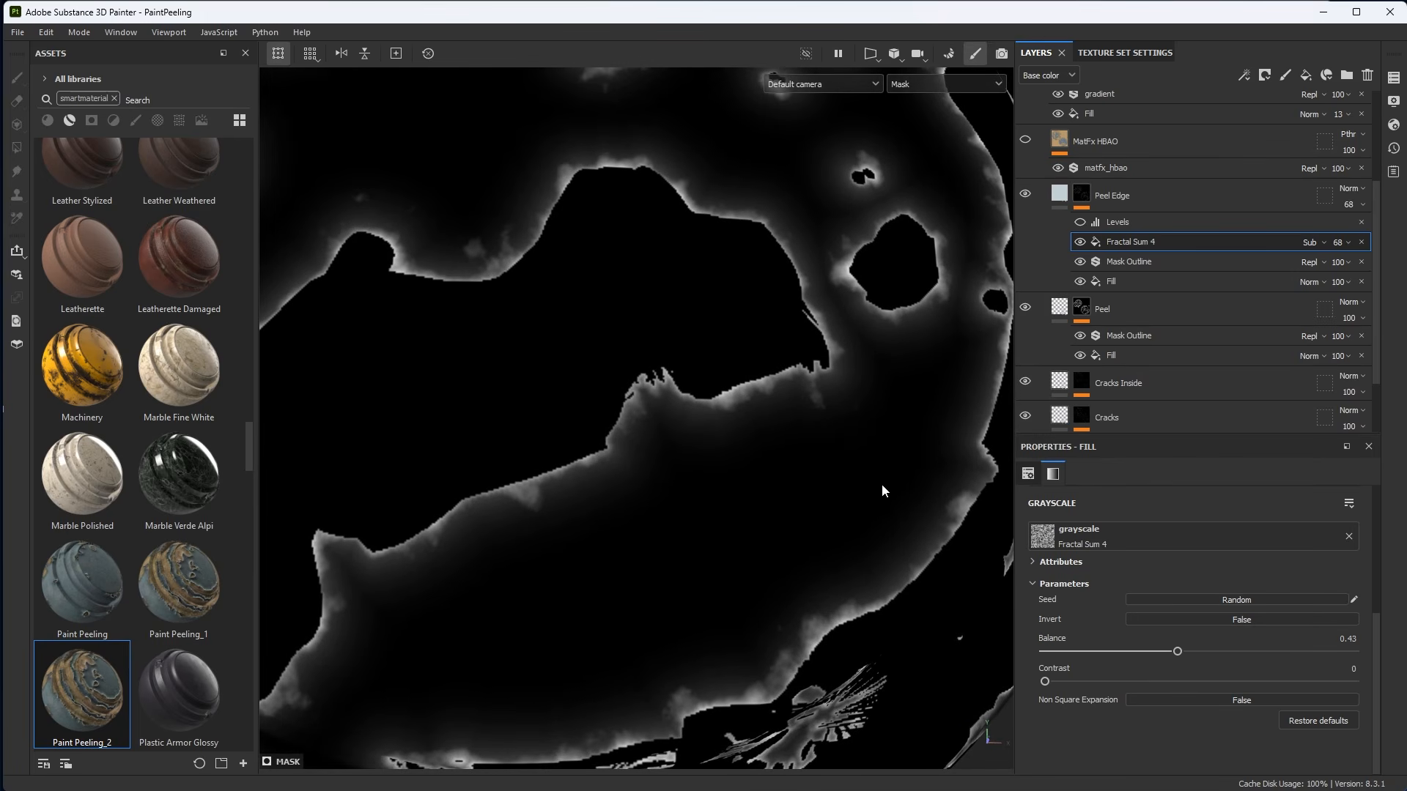
pyautogui.keyDown('alt'); pyautogui.moveTo(882, 487); pyautogui.dragTo(785, 354); pyautogui.keyUp('alt')
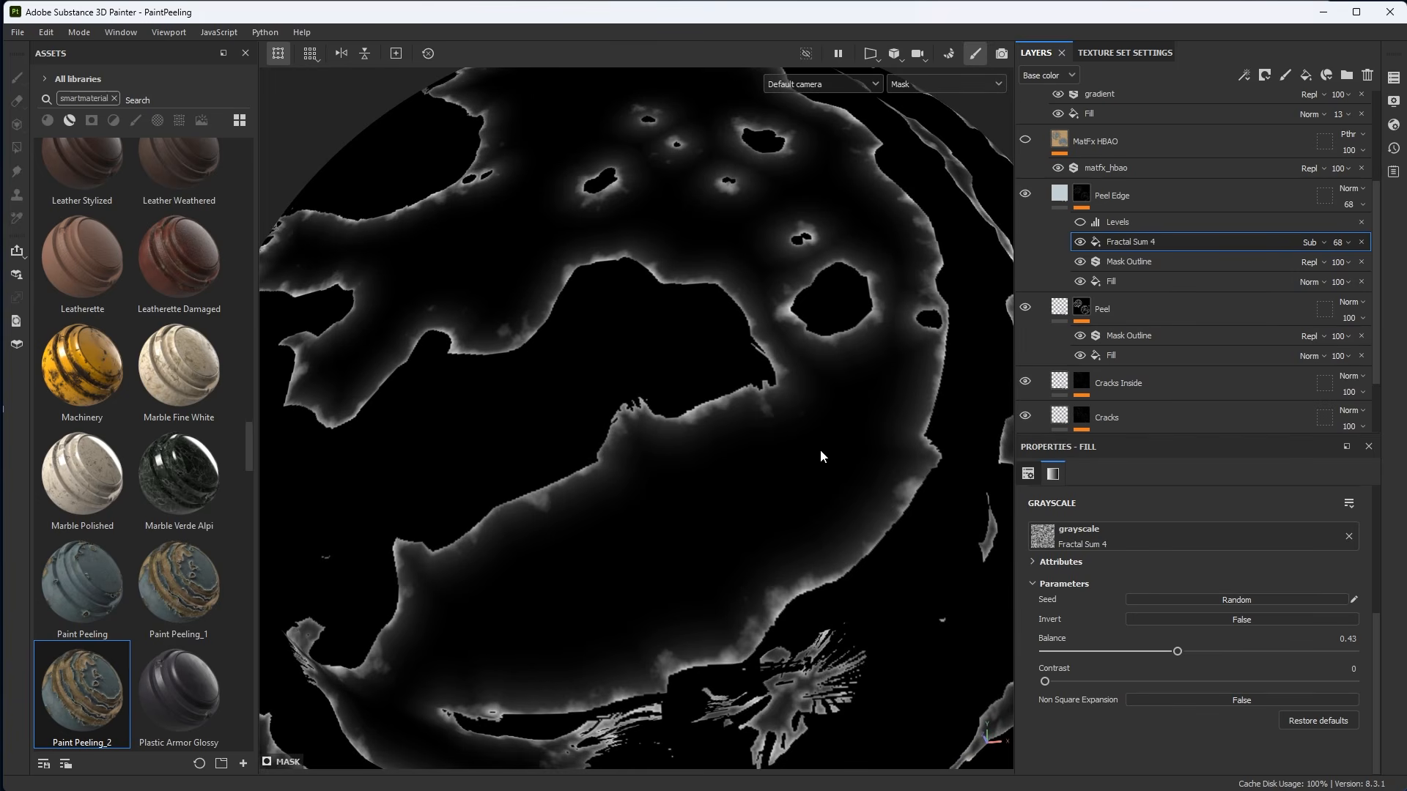
# Toggle the Peel Edge mask's effects off and back on one by one, leaving Levels, Fractal Sum 4 and Mask Outline enabled.
pyautogui.click(1082, 222)
pyautogui.keyDown('alt'); pyautogui.moveTo(836, 437); pyautogui.dragTo(809, 499); pyautogui.keyUp('alt')
pyautogui.keyDown('alt'); pyautogui.moveTo(690, 289); pyautogui.dragTo(765, 357, button='middle'); pyautogui.keyUp('alt')
pyautogui.keyDown('alt'); pyautogui.moveTo(765, 358); pyautogui.dragTo(811, 387, button='right'); pyautogui.keyUp('alt')
pyautogui.moveTo(1083, 224); pyautogui.dragTo(1083, 268)
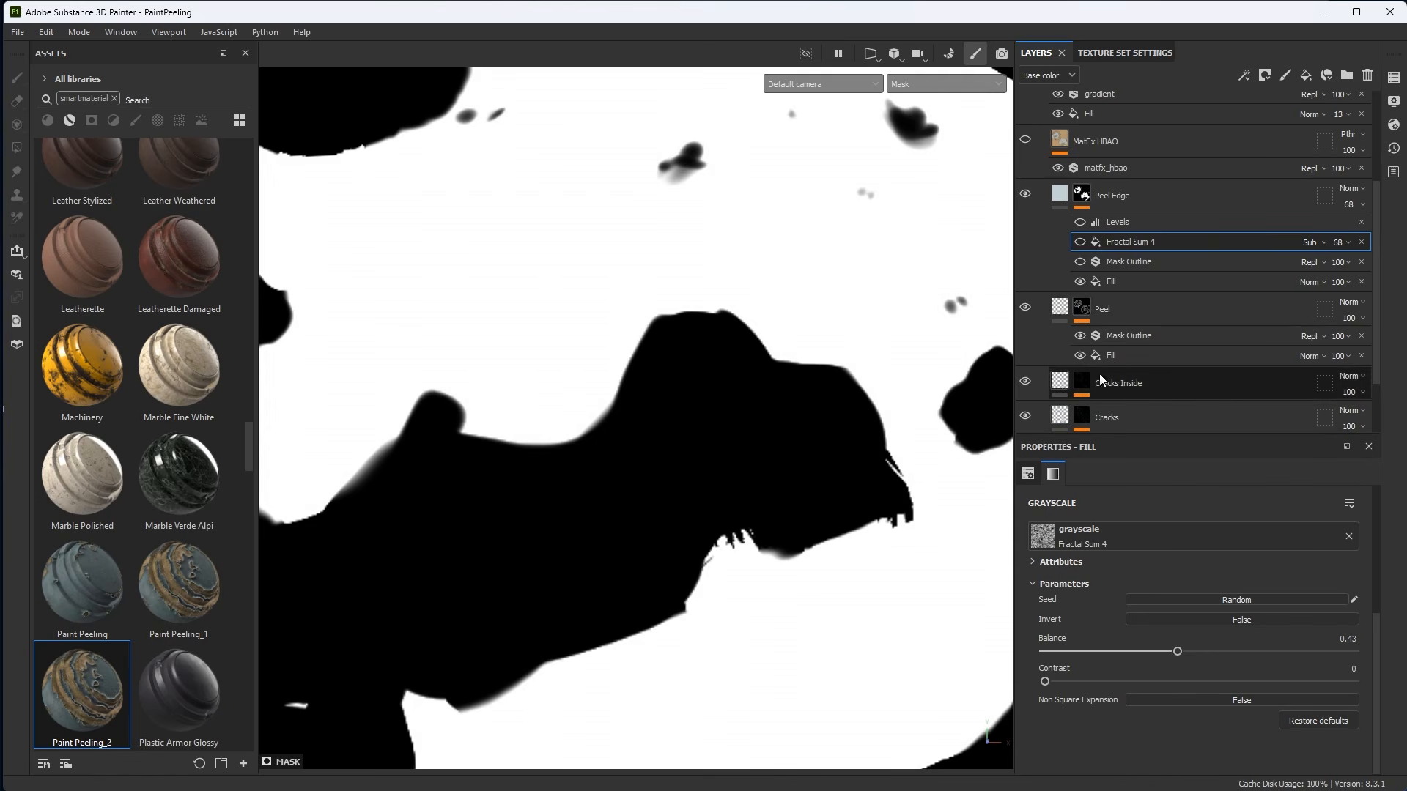
pyautogui.click(1109, 283)
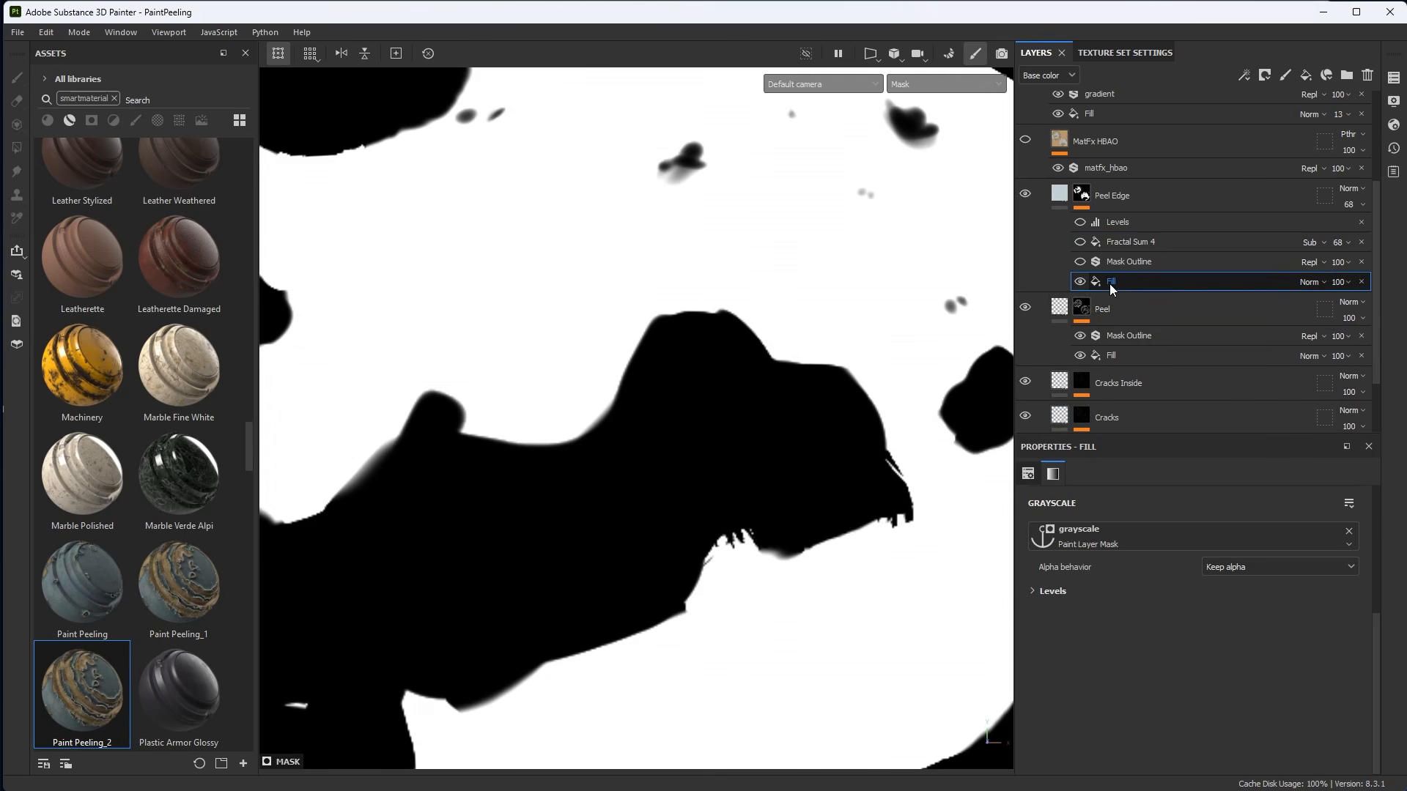
pyautogui.click(1080, 261)
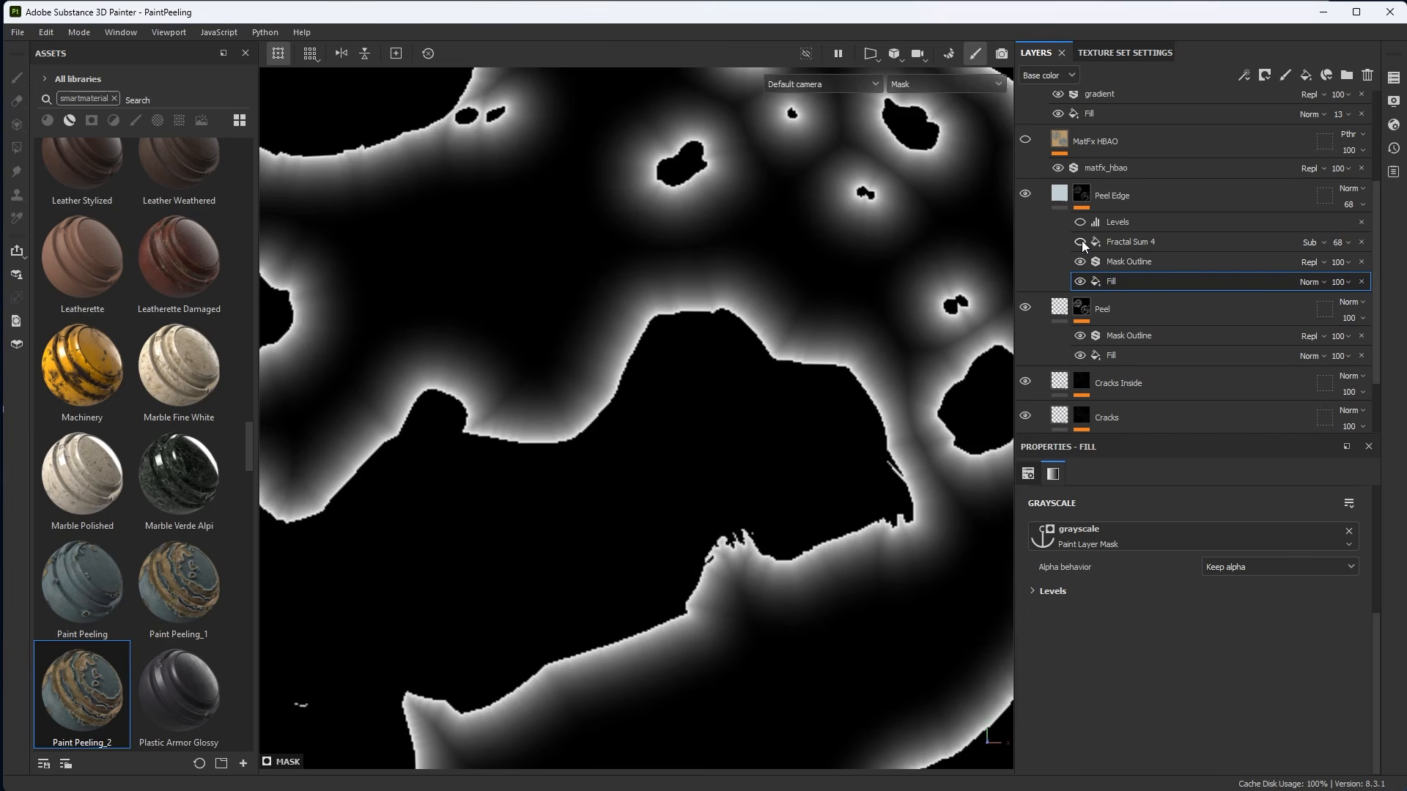
pyautogui.click(1080, 242)
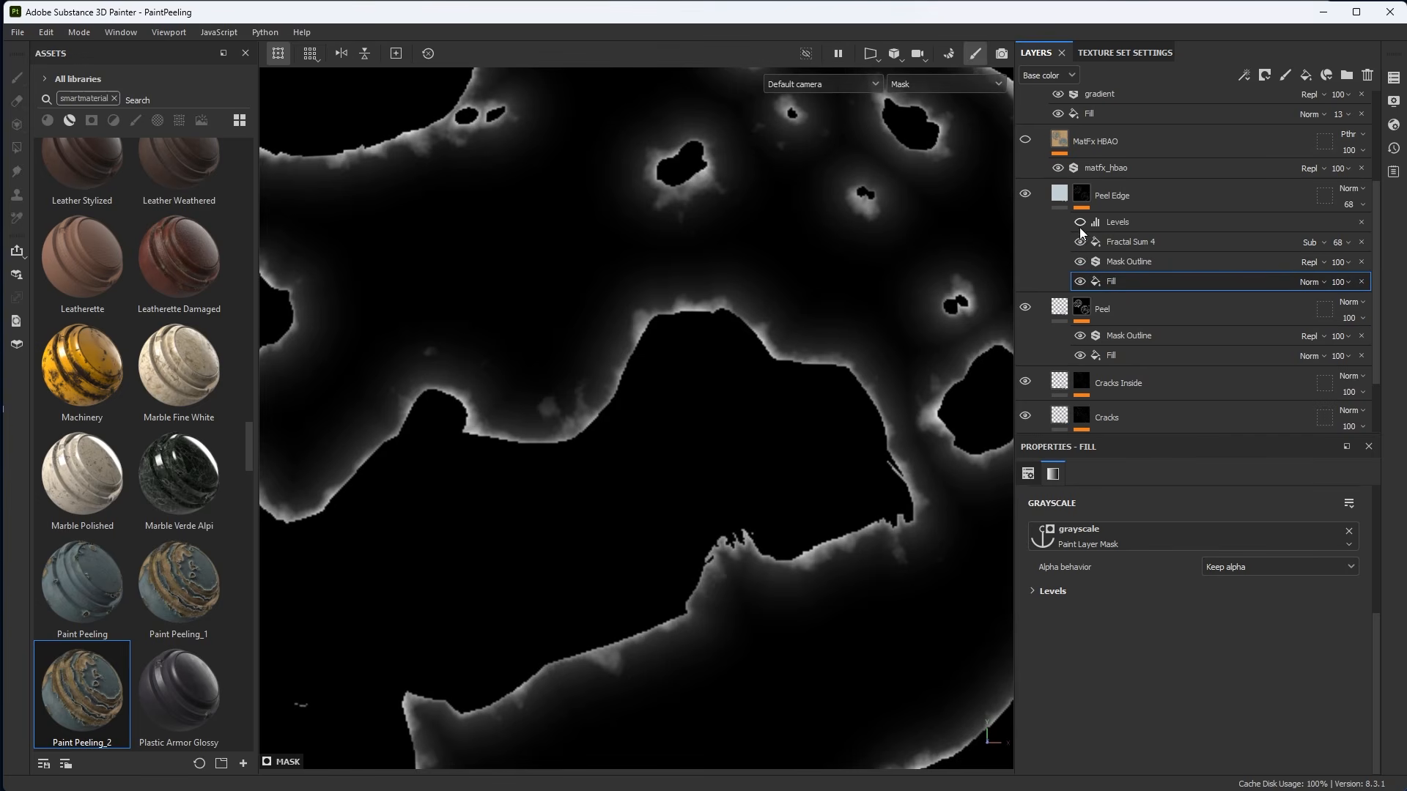
pyautogui.click(1079, 222)
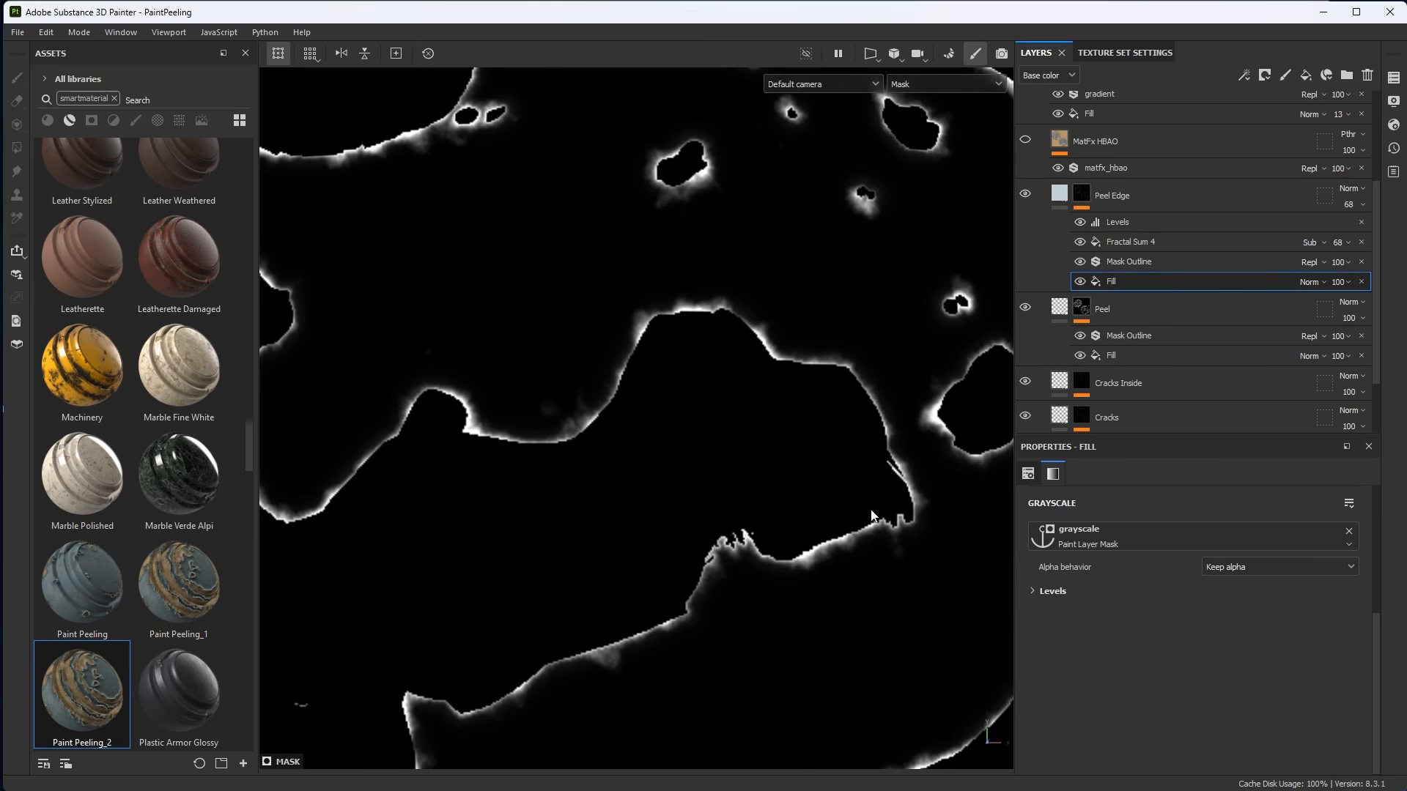
# Switch to material view and orbit to inspect the peeled edges.
pyautogui.keyDown('alt'); pyautogui.moveTo(872, 511); pyautogui.dragTo(706, 392, button='right'); pyautogui.keyUp('alt')
pyautogui.keyDown('alt'); pyautogui.moveTo(707, 393); pyautogui.dragTo(733, 365, button='middle'); pyautogui.keyUp('alt')
pyautogui.press('m')
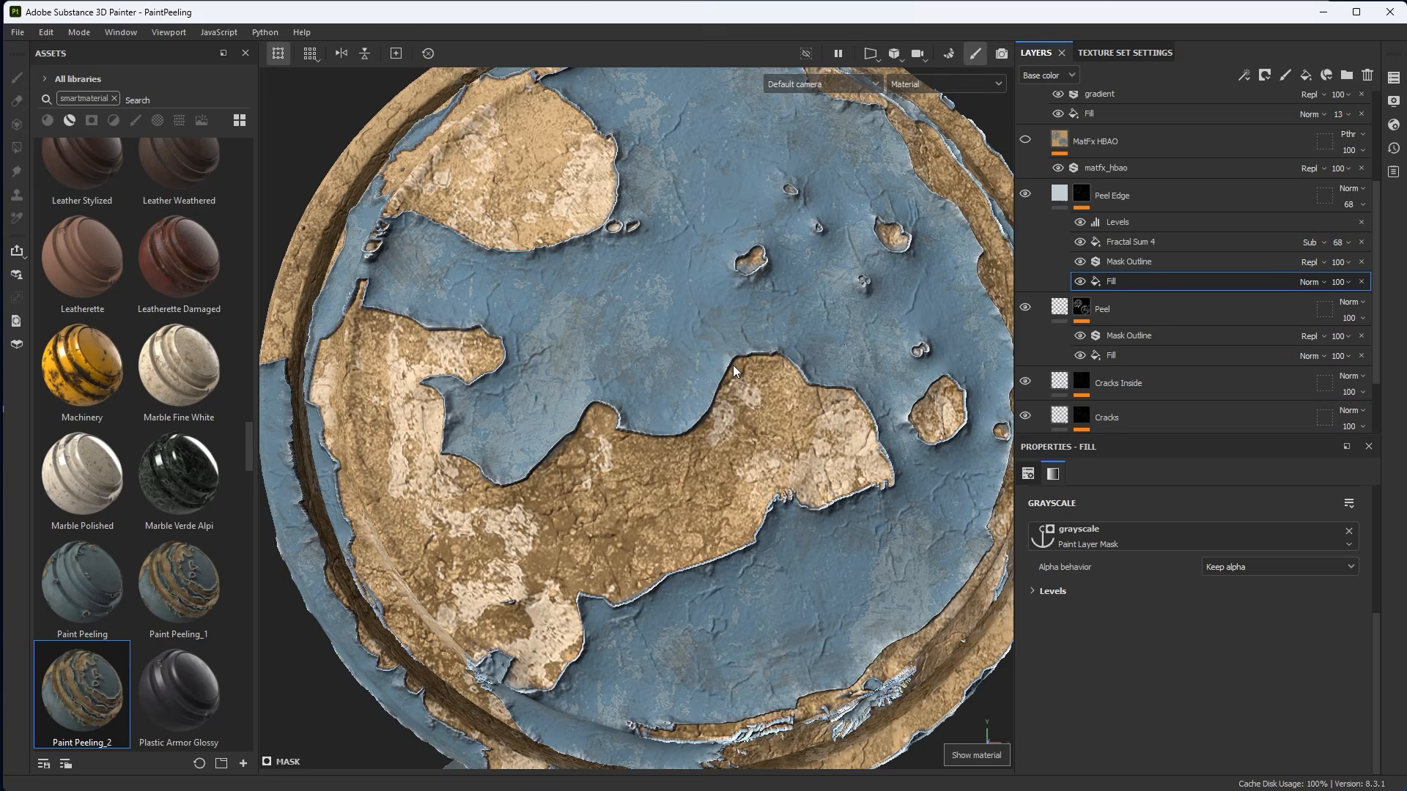
pyautogui.keyDown('alt'); pyautogui.moveTo(810, 459); pyautogui.dragTo(717, 405, button='right'); pyautogui.keyUp('alt')
pyautogui.keyDown('alt'); pyautogui.moveTo(716, 404); pyautogui.dragTo(749, 424); pyautogui.keyUp('alt')
pyautogui.keyDown('alt'); pyautogui.moveTo(749, 424); pyautogui.dragTo(689, 375, button='middle'); pyautogui.keyUp('alt')
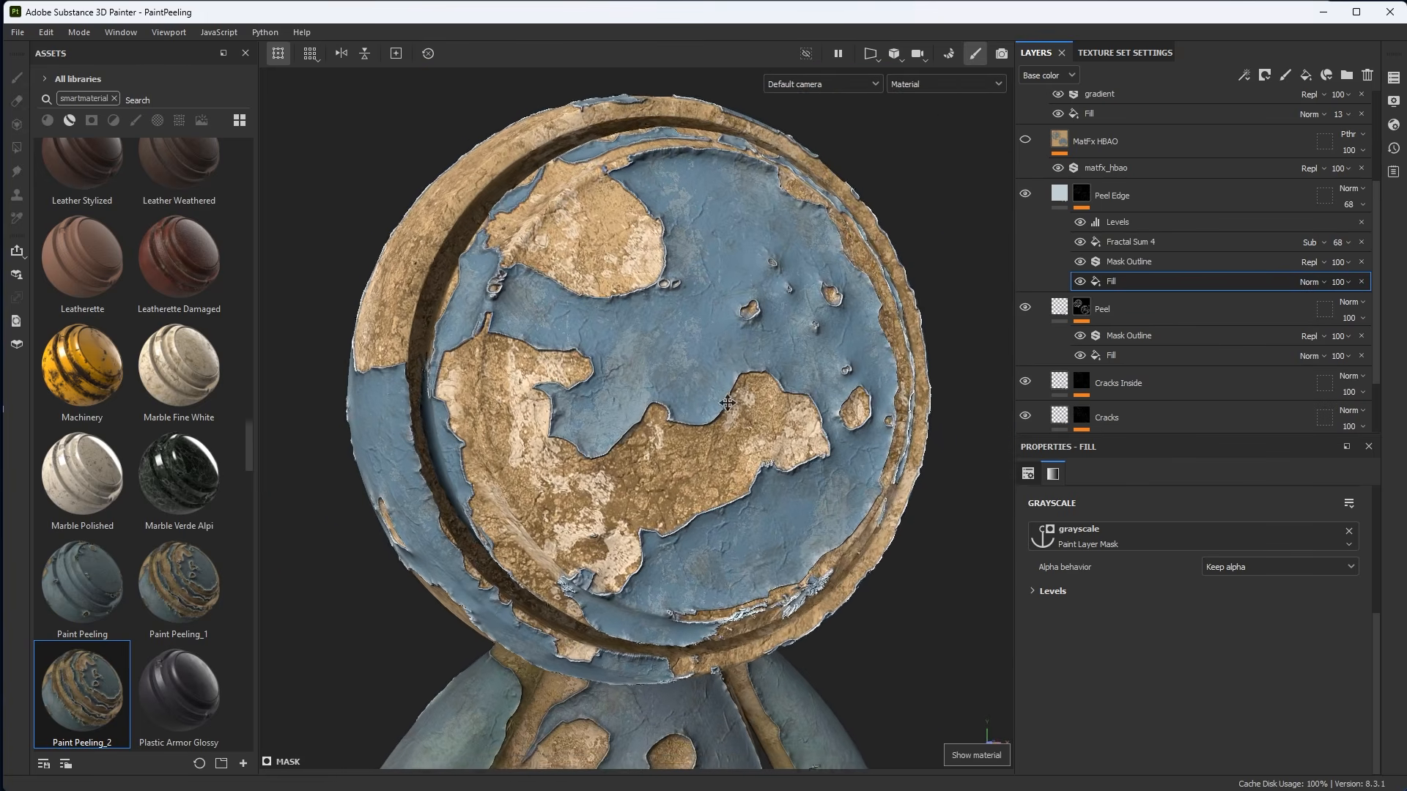
pyautogui.keyDown('alt'); pyautogui.moveTo(688, 375); pyautogui.dragTo(784, 438); pyautogui.keyUp('alt')
pyautogui.keyDown('alt'); pyautogui.moveTo(784, 437); pyautogui.dragTo(876, 469, button='right'); pyautogui.keyUp('alt')
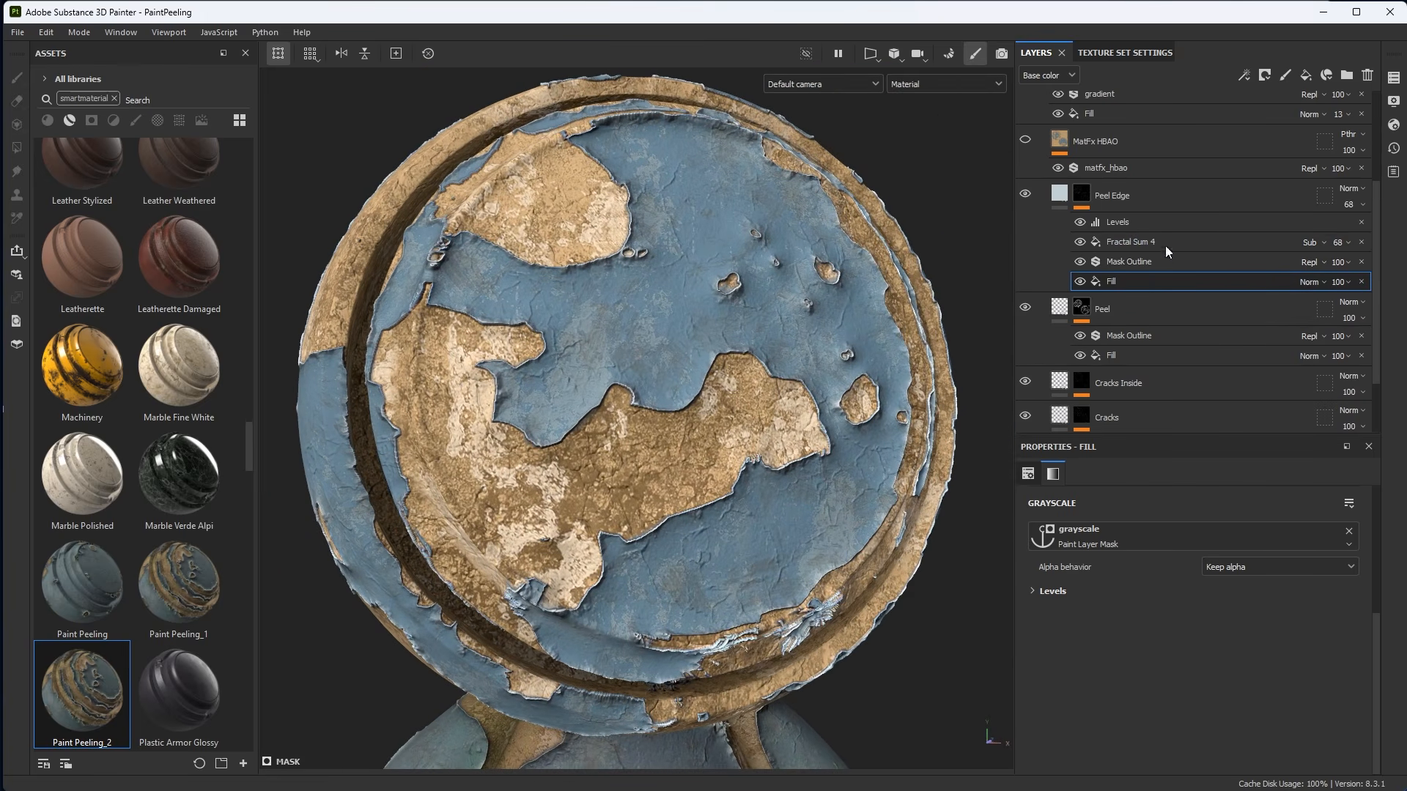
# Set the Peel Edge layer's opacity to 100 and check it on the model from several angles.
pyautogui.click(1352, 205)
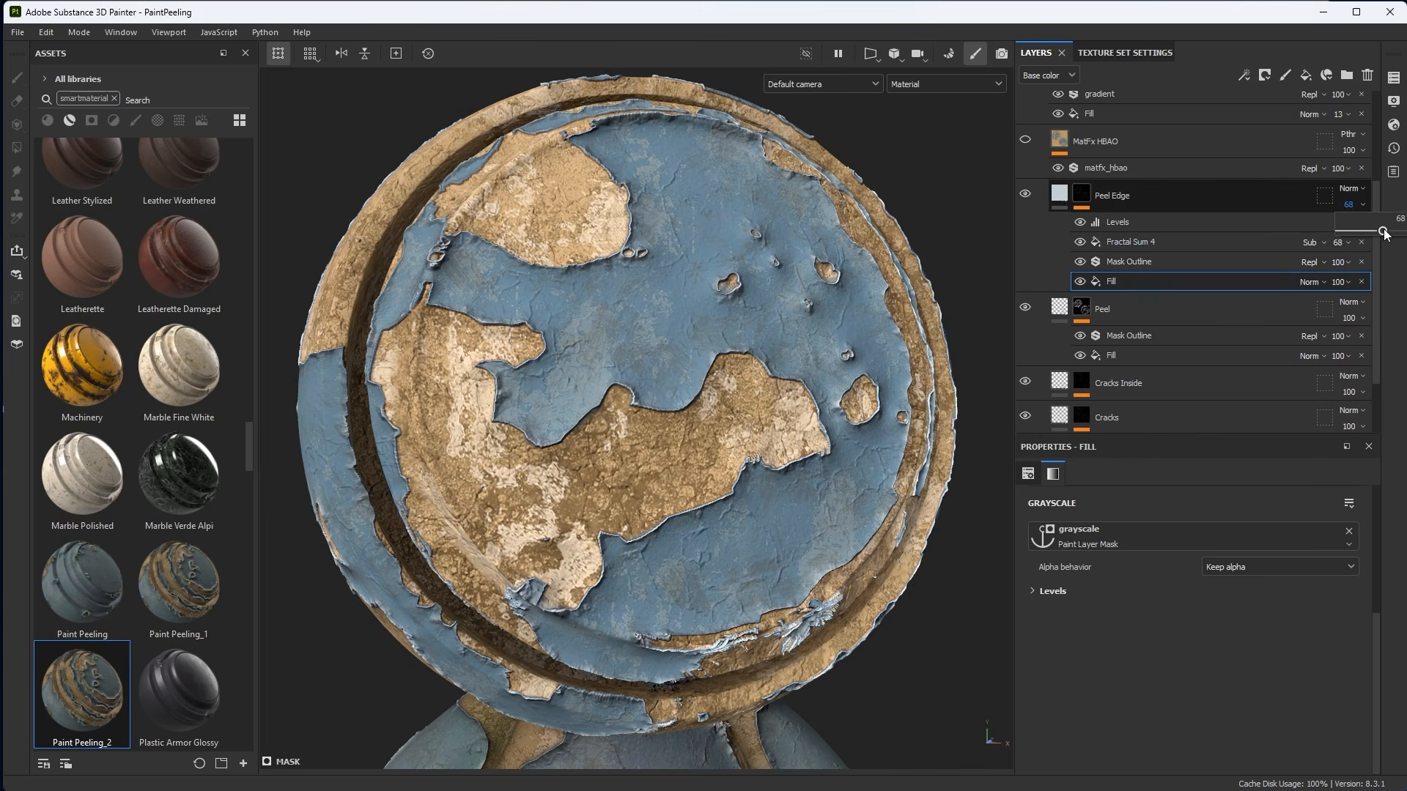
pyautogui.moveTo(1387, 232); pyautogui.dragTo(1393, 236)
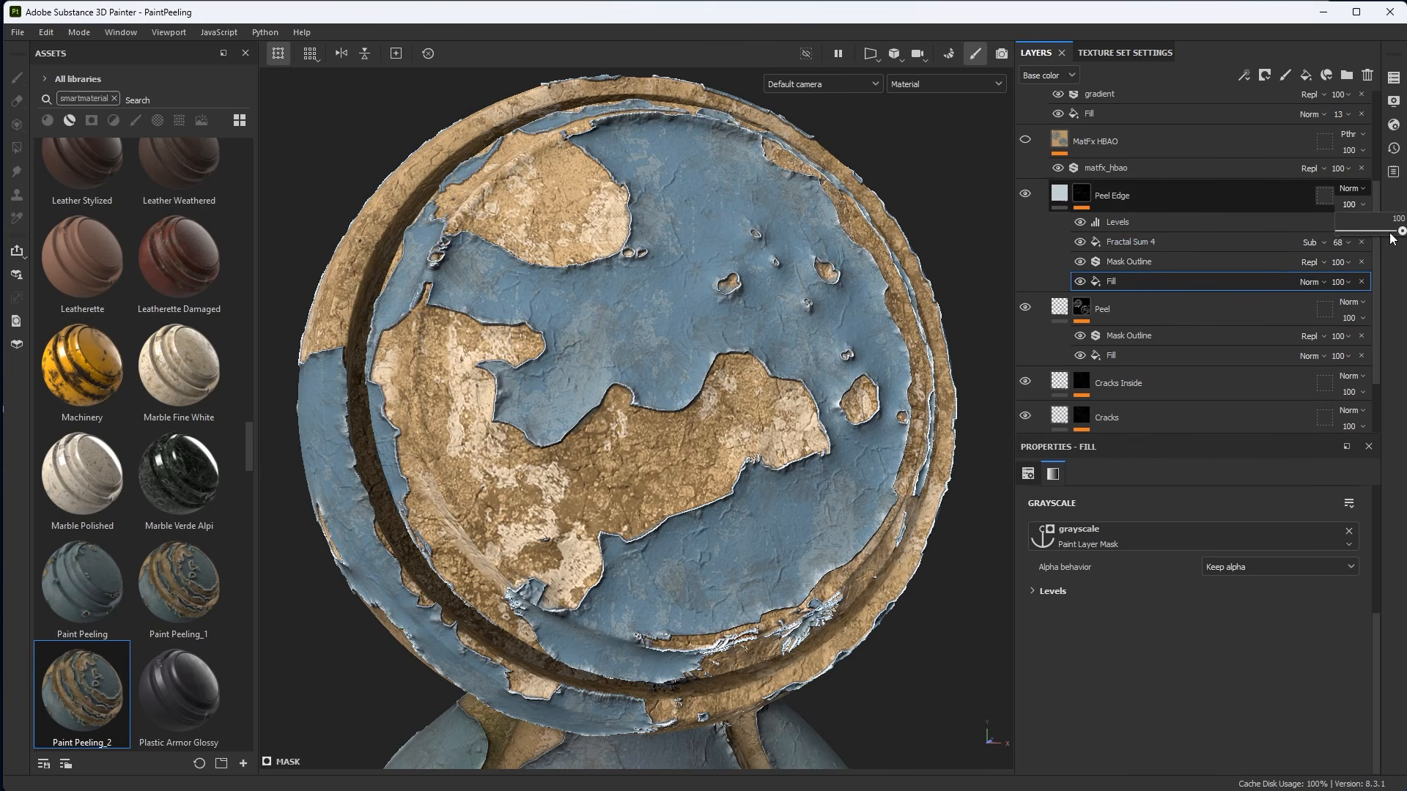
pyautogui.keyDown('alt'); pyautogui.moveTo(864, 279); pyautogui.dragTo(795, 282, button='right'); pyautogui.keyUp('alt')
pyautogui.moveTo(777, 286)
pyautogui.keyDown('alt'); pyautogui.mouseDown()
pyautogui.moveTo(577, 374)
pyautogui.moveTo(735, 285)
pyautogui.moveTo(774, 416)
pyautogui.moveTo(728, 408)
pyautogui.mouseUp(); pyautogui.keyUp('alt')
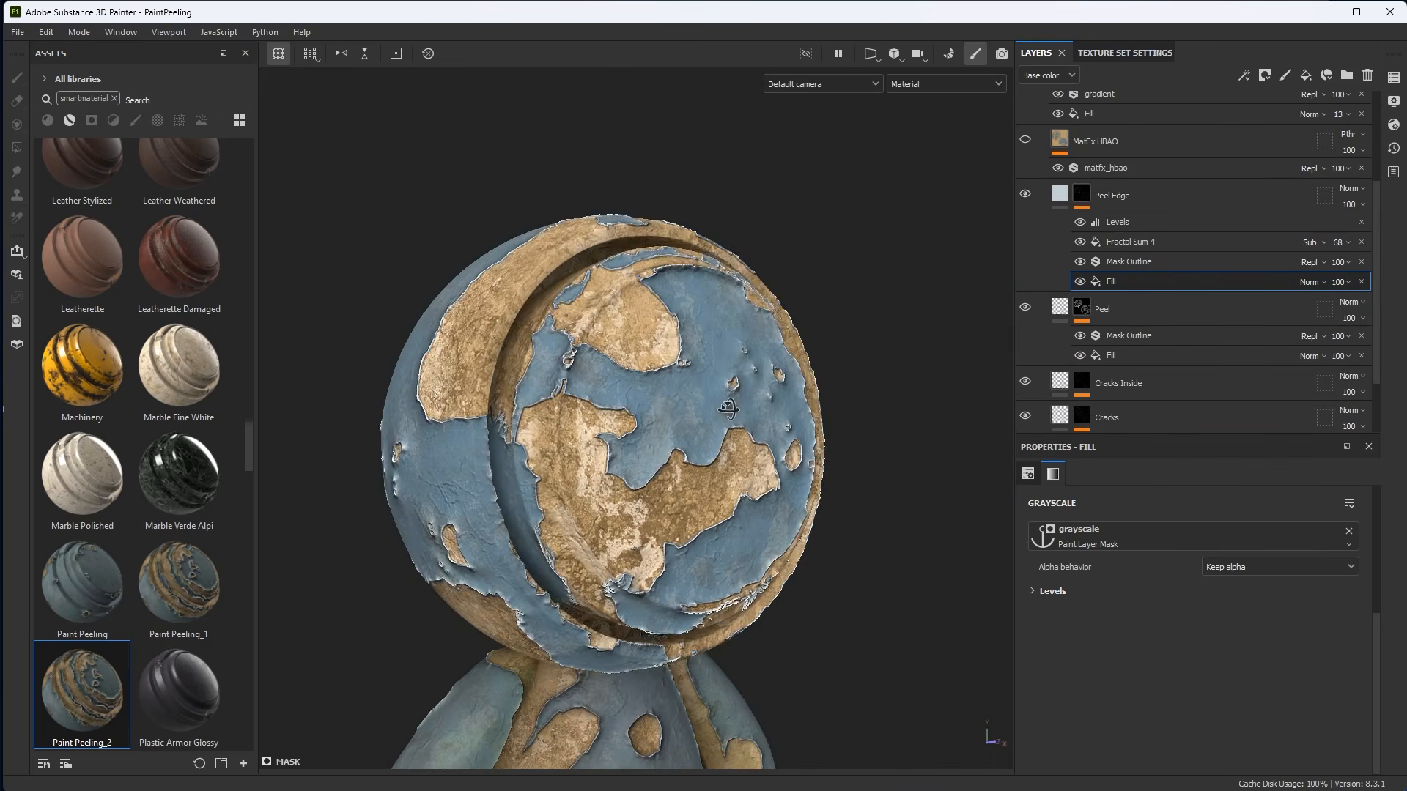
pyautogui.keyDown('alt'); pyautogui.moveTo(728, 408); pyautogui.dragTo(774, 480, button='right'); pyautogui.keyUp('alt')
pyautogui.keyDown('alt'); pyautogui.moveTo(773, 480); pyautogui.dragTo(754, 482); pyautogui.keyUp('alt')
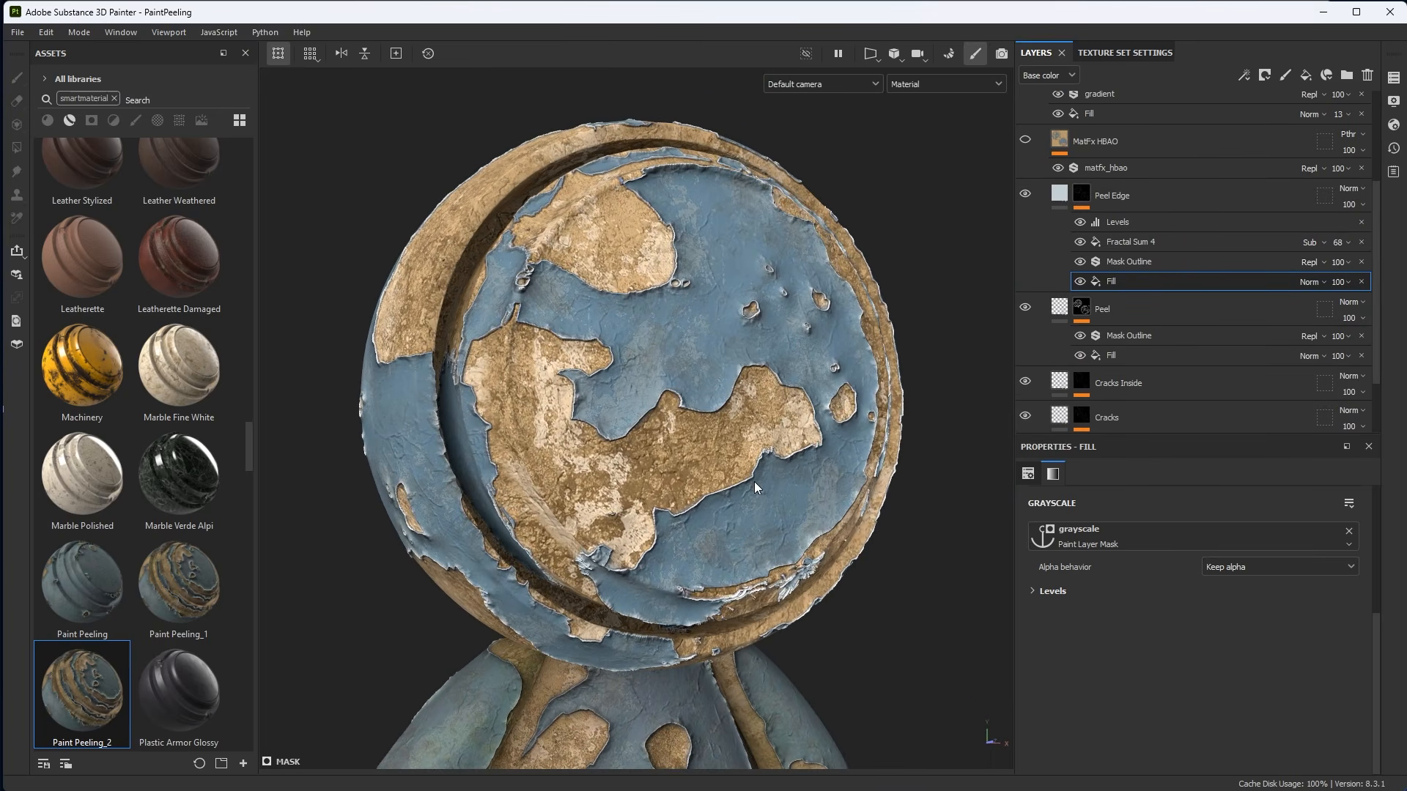
pyautogui.keyDown('alt'); pyautogui.moveTo(754, 482); pyautogui.dragTo(767, 501, button='right'); pyautogui.keyUp('alt')
pyautogui.keyDown('alt'); pyautogui.moveTo(766, 502); pyautogui.dragTo(770, 509); pyautogui.keyUp('alt')
pyautogui.keyDown('alt'); pyautogui.moveTo(770, 509); pyautogui.dragTo(790, 529, button='right'); pyautogui.keyUp('alt')
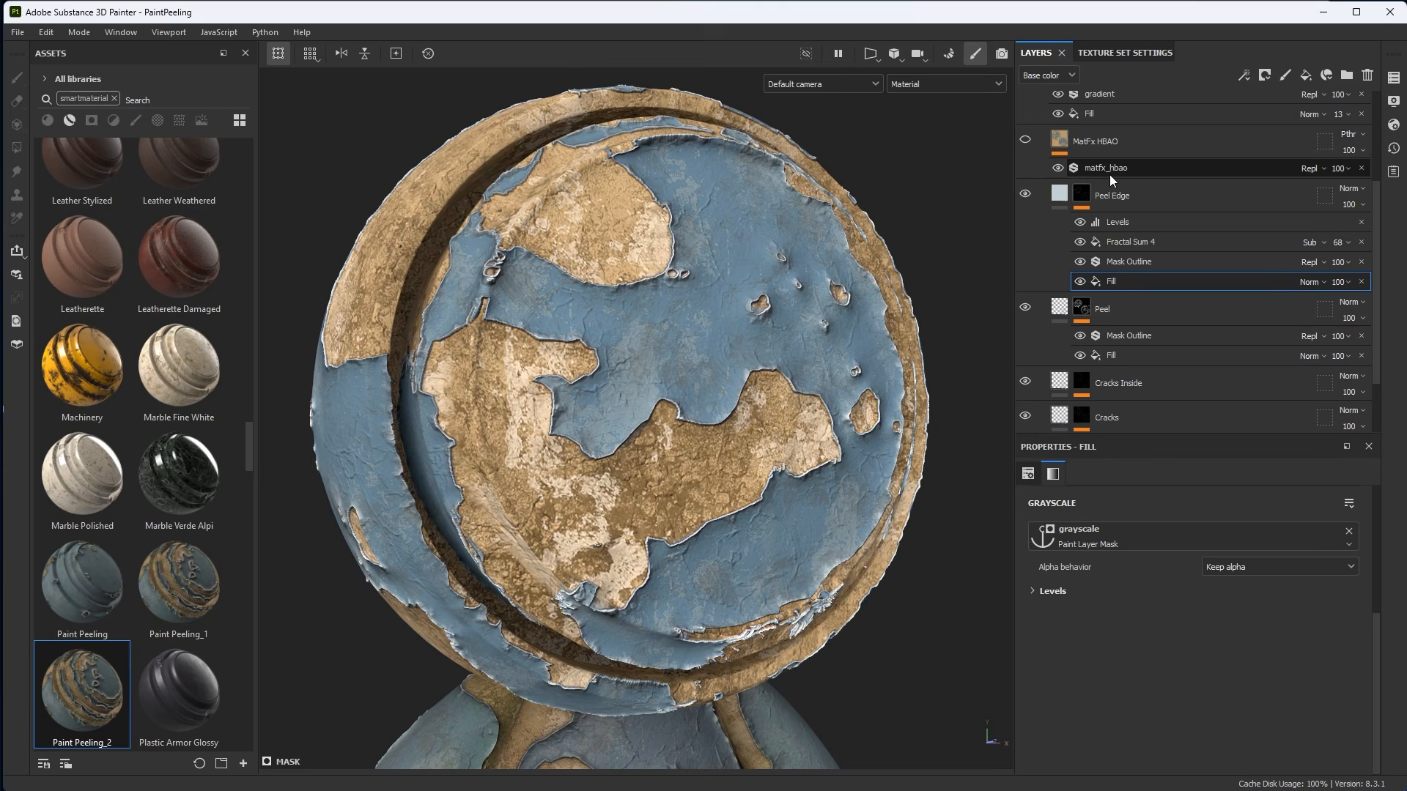
# Delete the MatFx HBAO layer from the layer stack.
pyautogui.click(1145, 141)
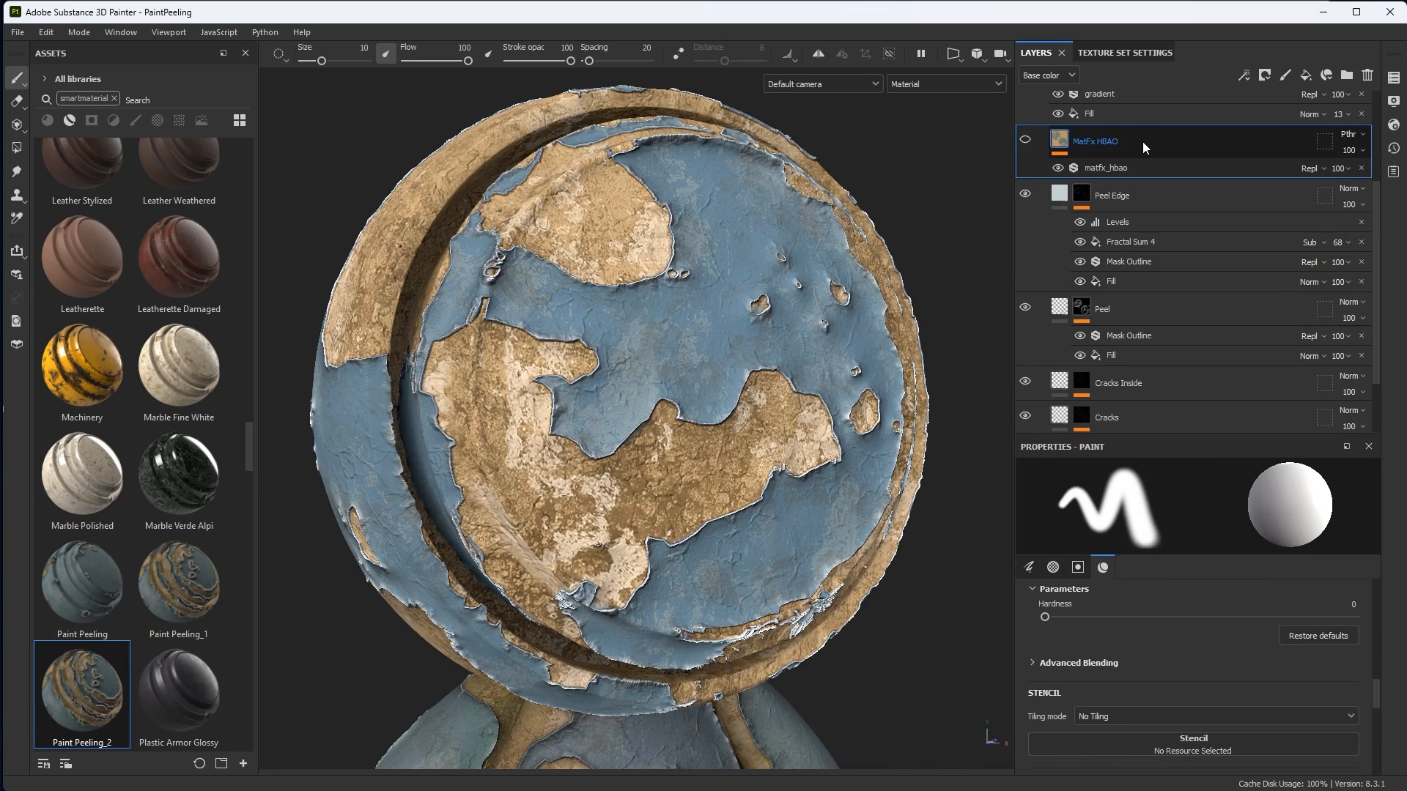
pyautogui.press('Delete')
pyautogui.scroll(-1, 725, 341)
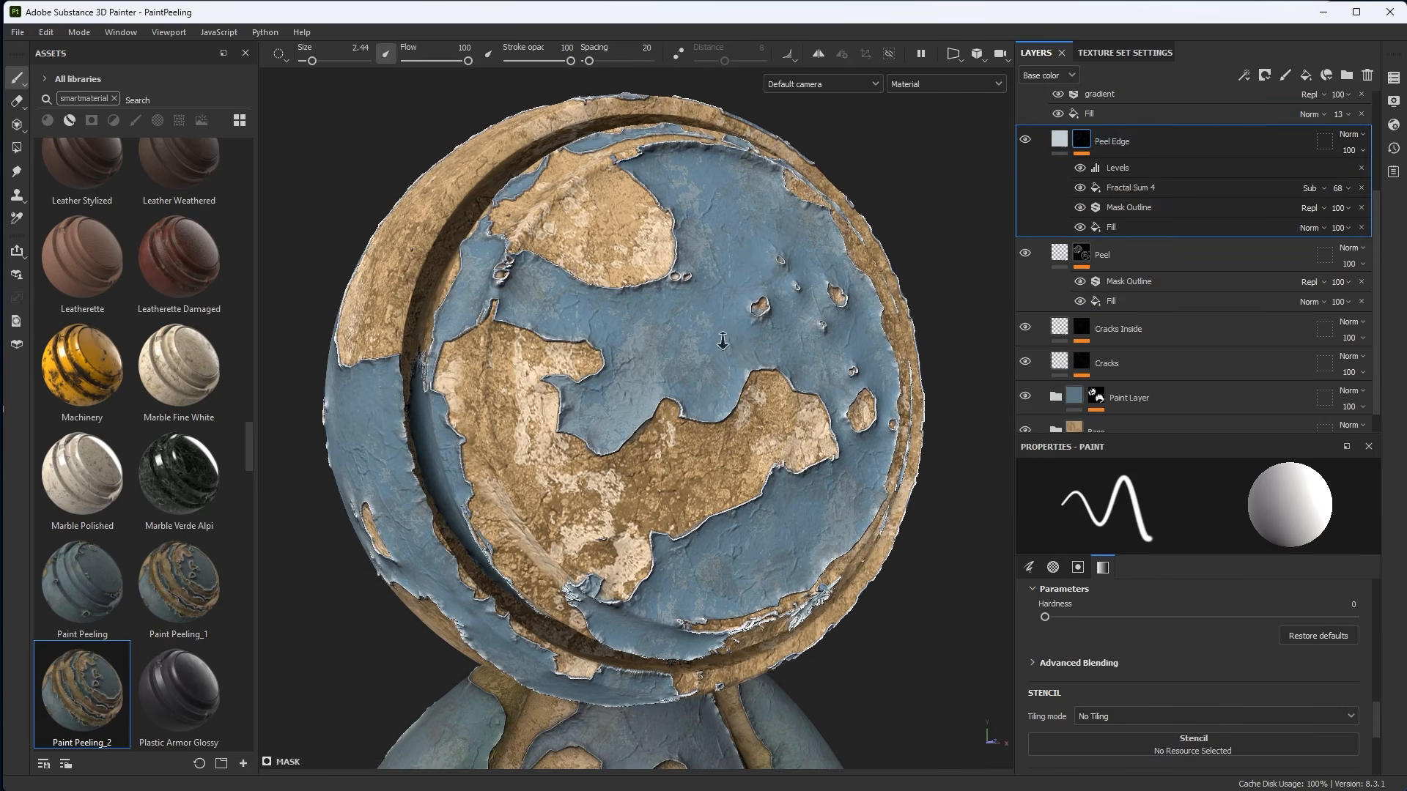
pyautogui.keyDown('alt'); pyautogui.moveTo(723, 342); pyautogui.dragTo(694, 337, button='middle'); pyautogui.keyUp('alt')
pyautogui.click(1393, 80)
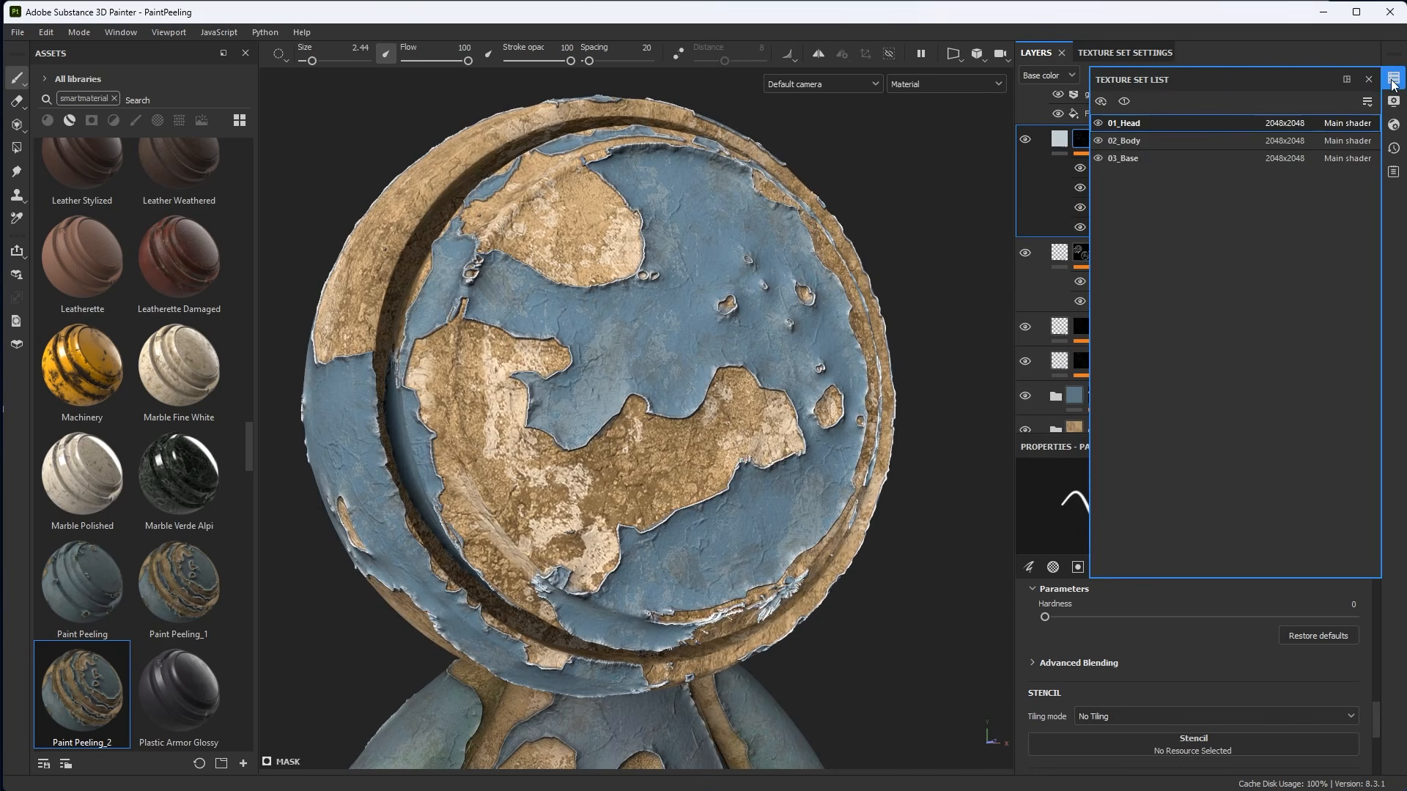
pyautogui.click(1393, 105)
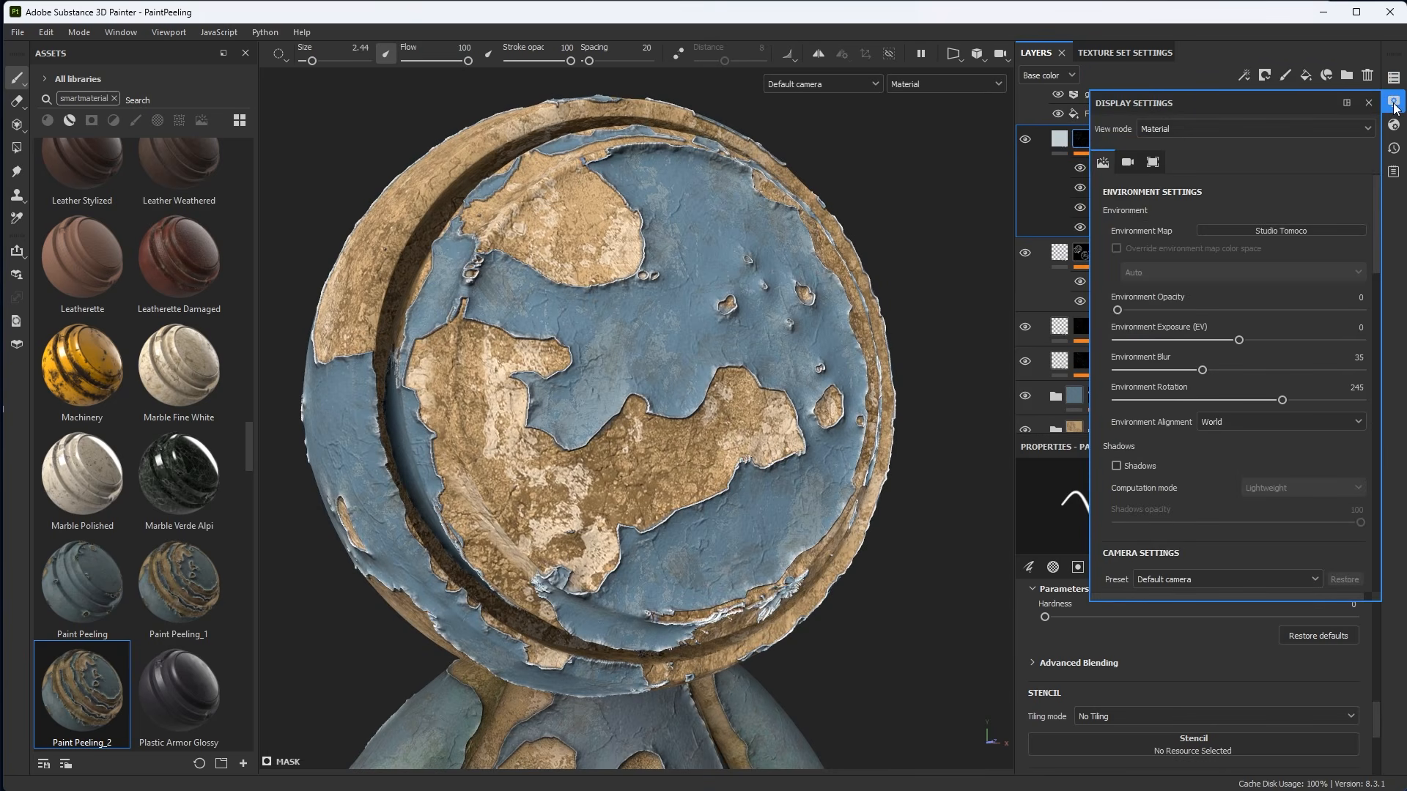
pyautogui.click(1369, 103)
# Add an Ambient occlusion channel in the texture set settings.
pyautogui.click(1112, 54)
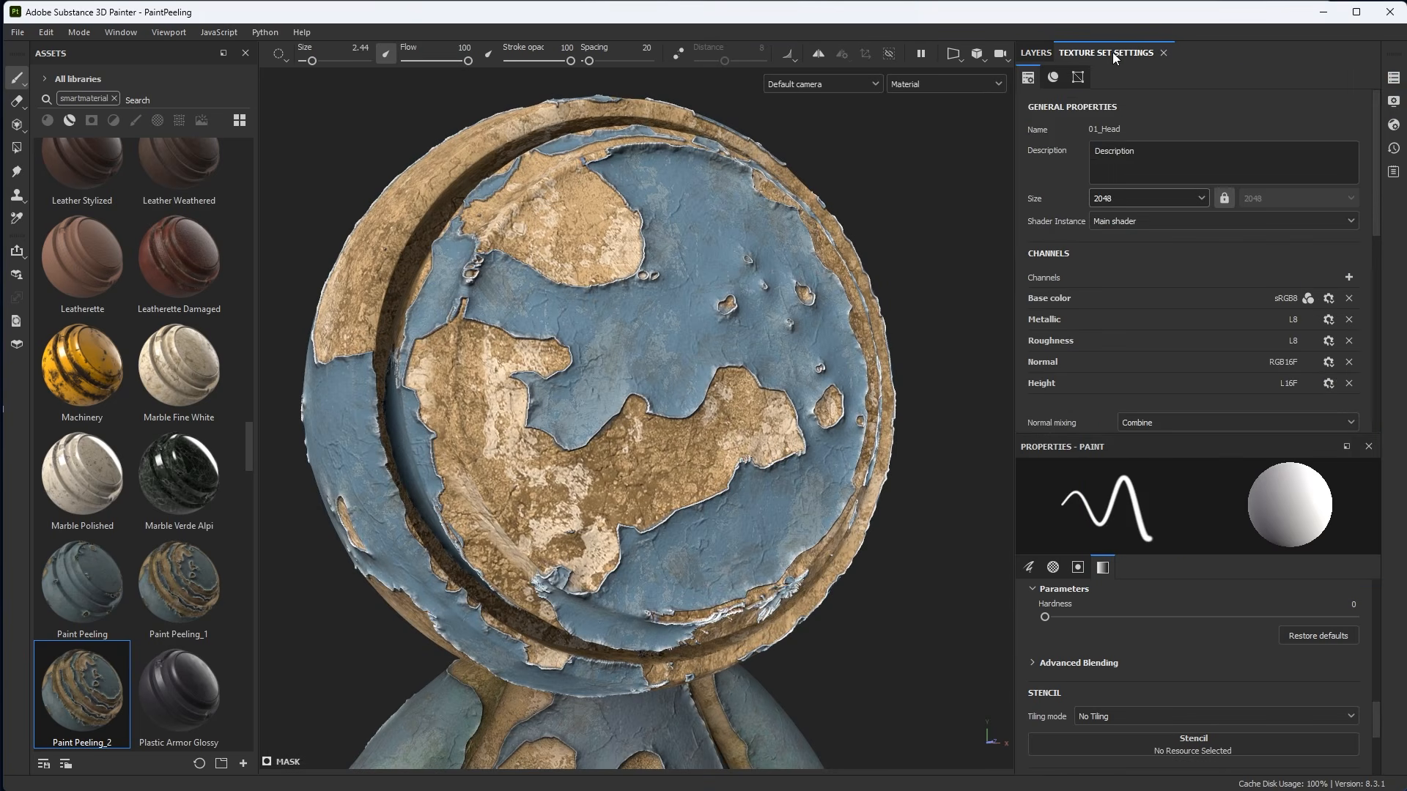
pyautogui.scroll(-1, 1077, 344)
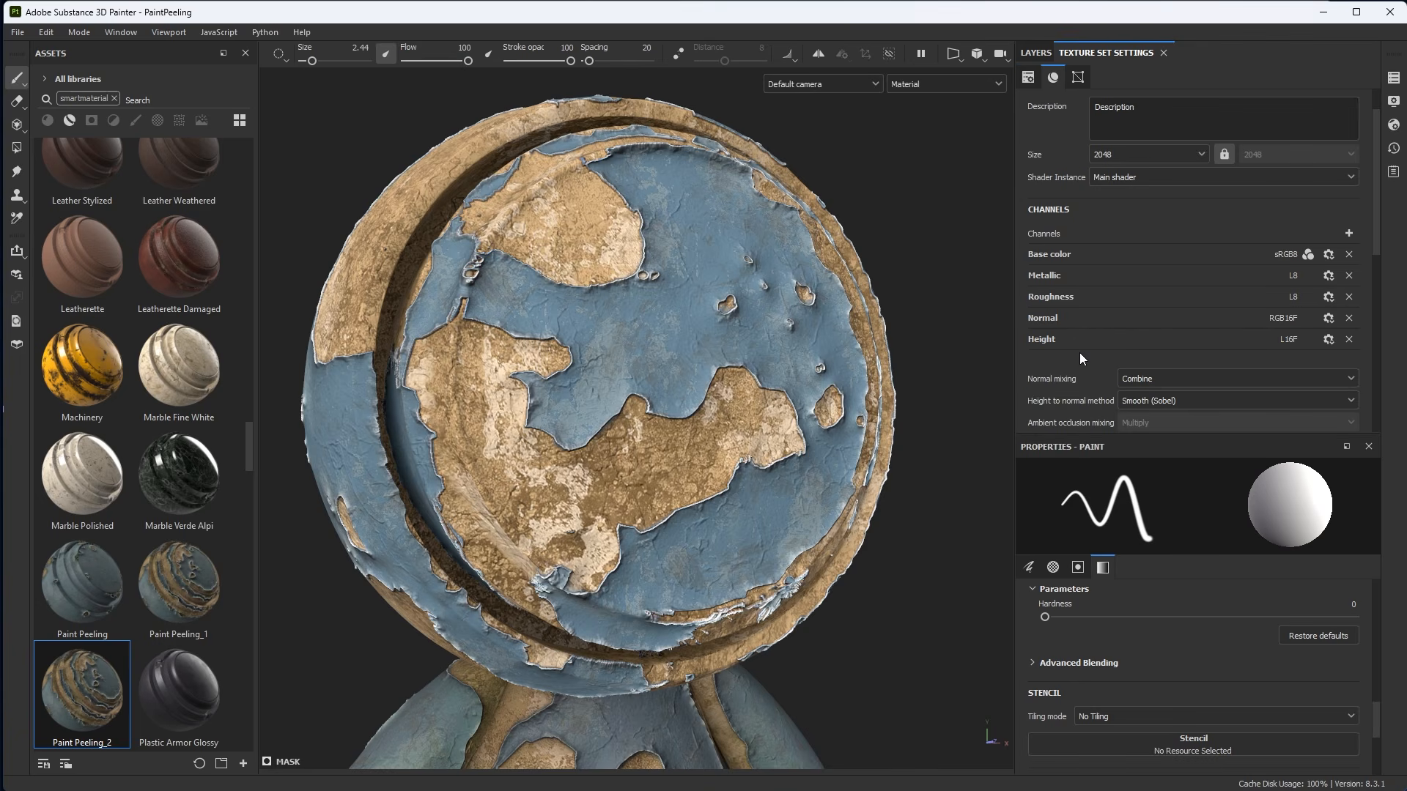
pyautogui.click(1348, 232)
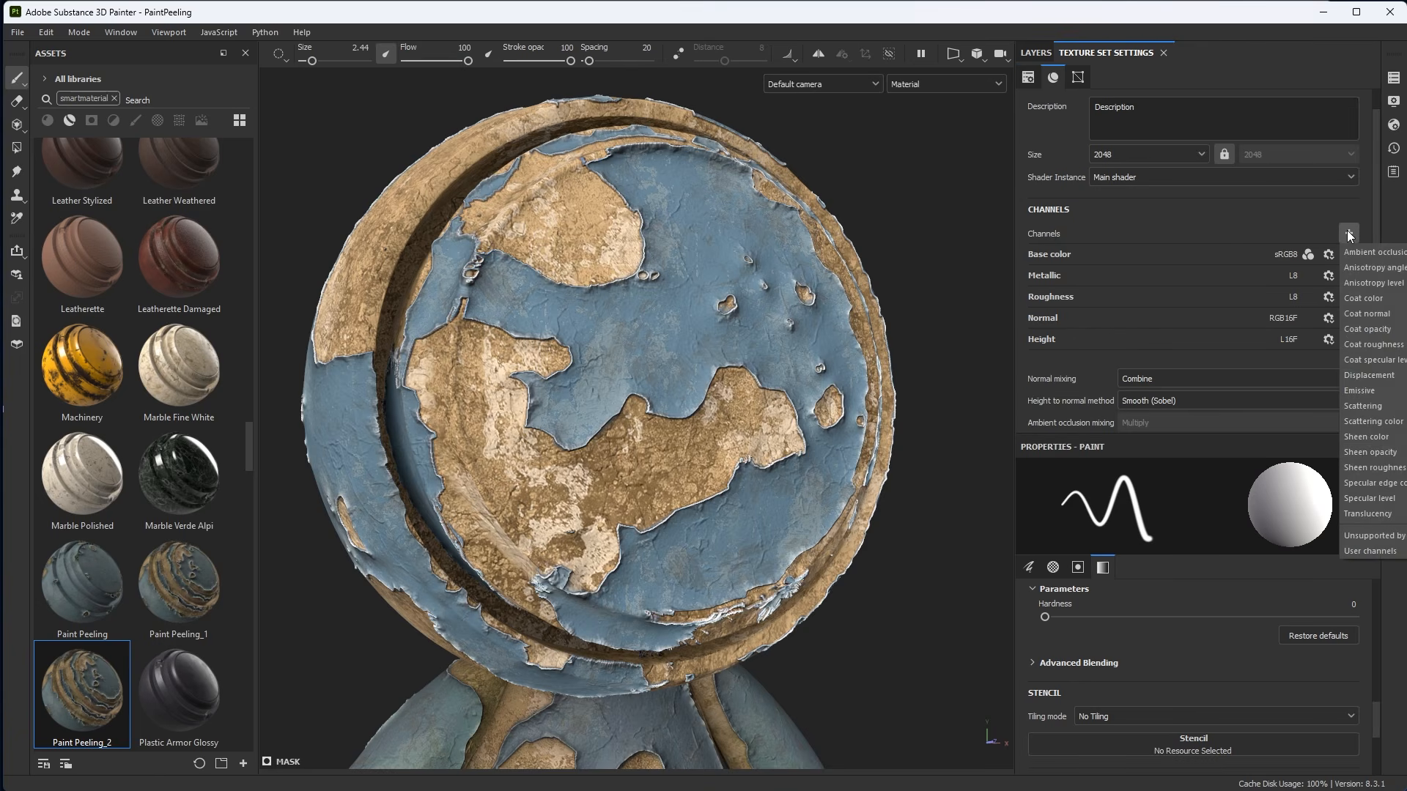
pyautogui.click(1357, 251)
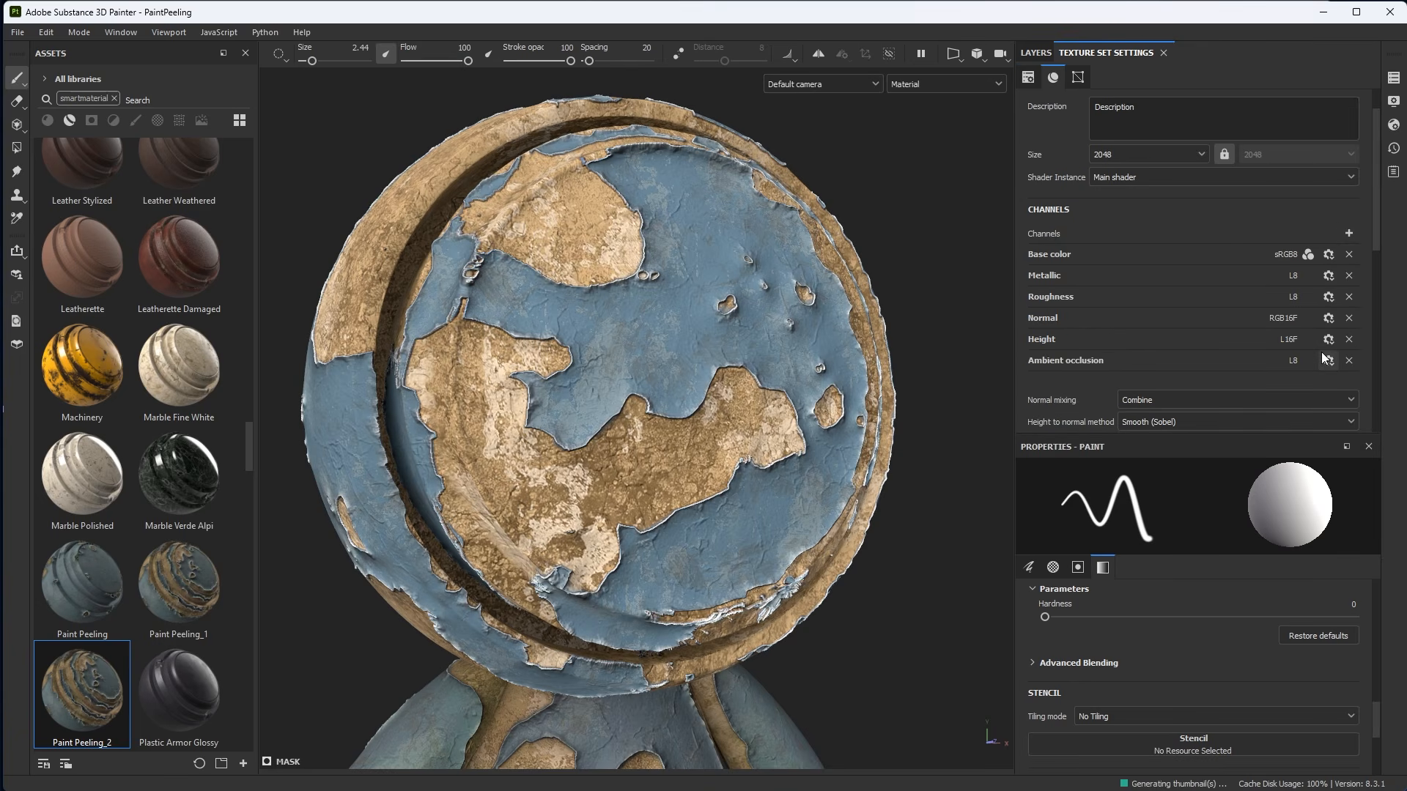
# Search the filter assets for hbao and add MatFx HBAO to the layer stack above the Peel Edge layer.
pyautogui.click(1036, 53)
pyautogui.scroll(2, 1157, 245)
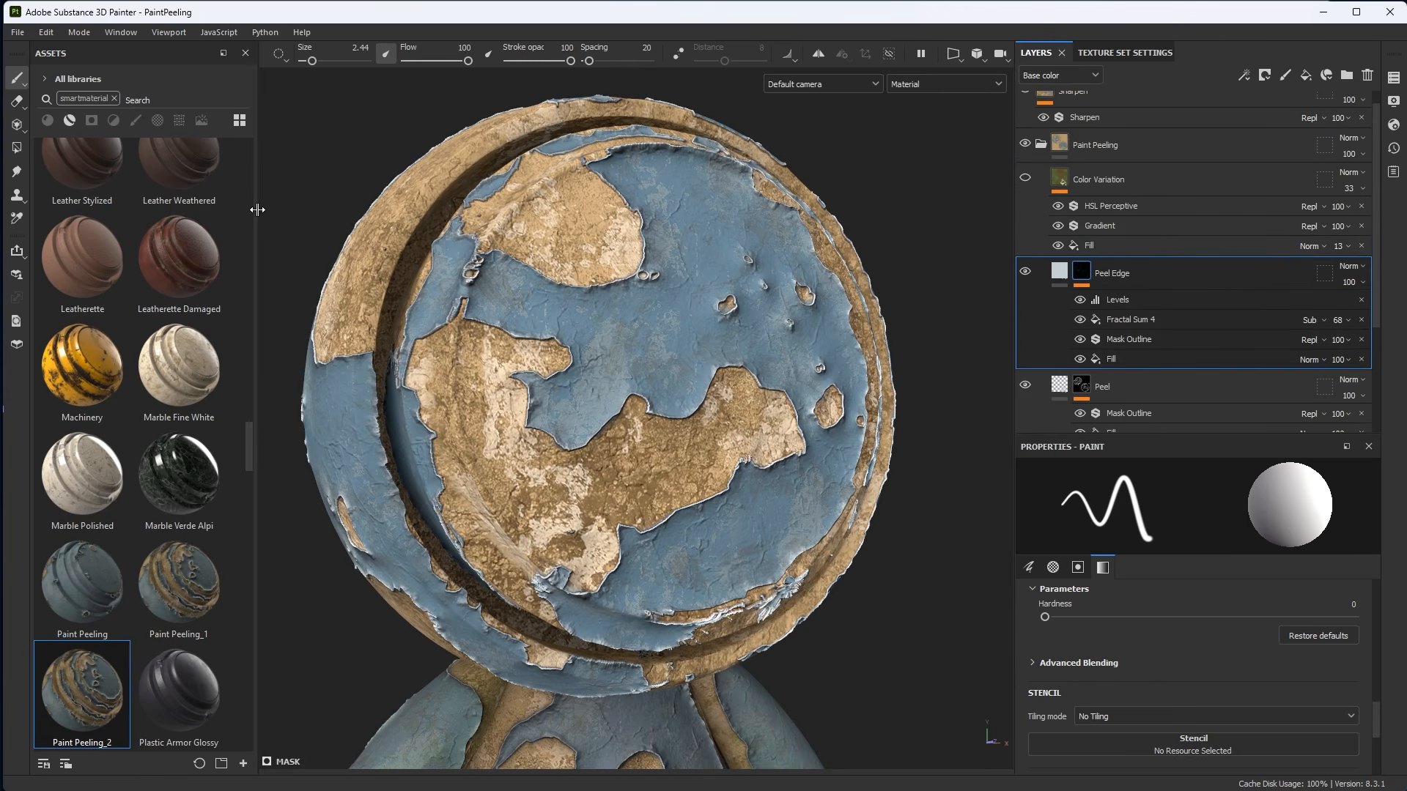
pyautogui.moveTo(258, 216); pyautogui.dragTo(371, 216)
pyautogui.click(115, 98)
pyautogui.click(112, 120)
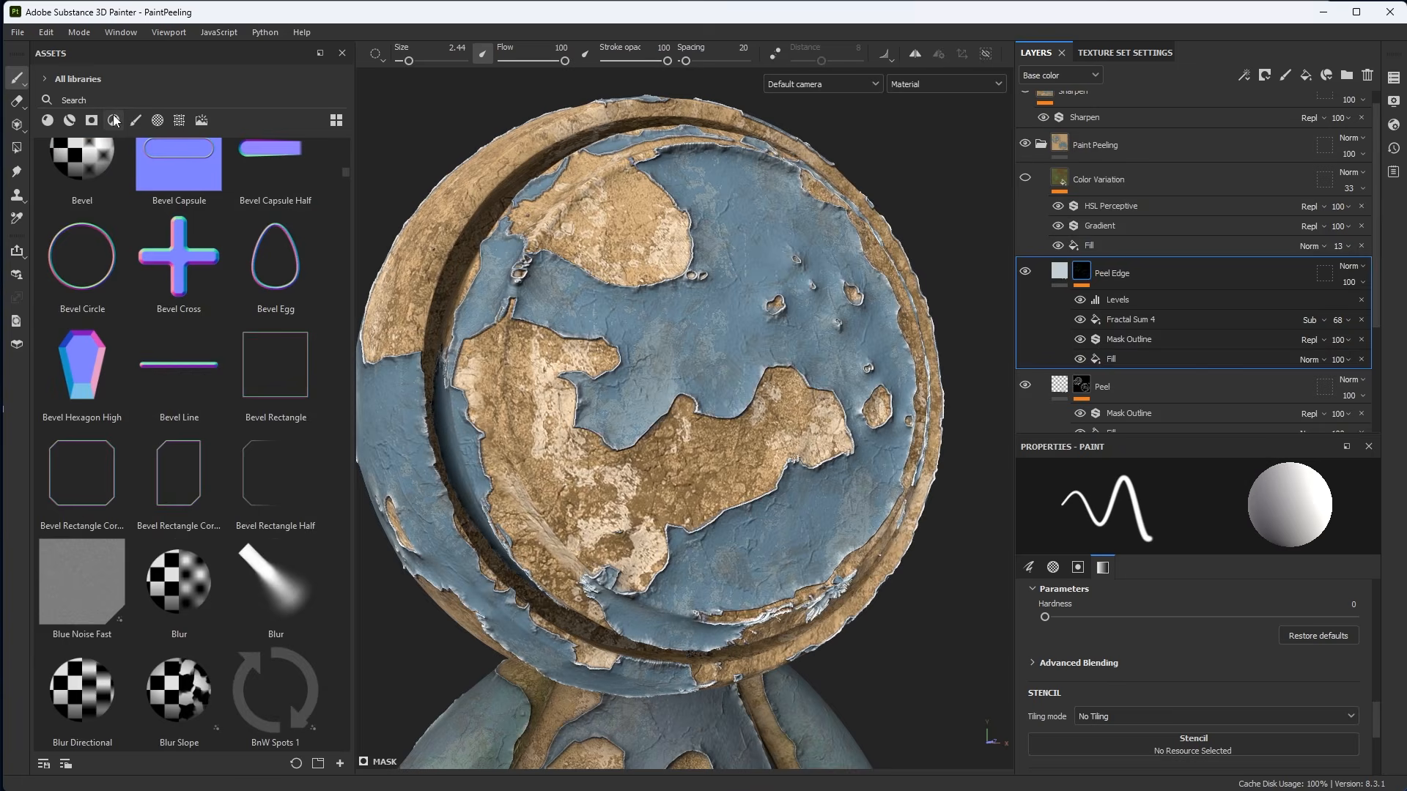
pyautogui.click(143, 100)
pyautogui.write('h')
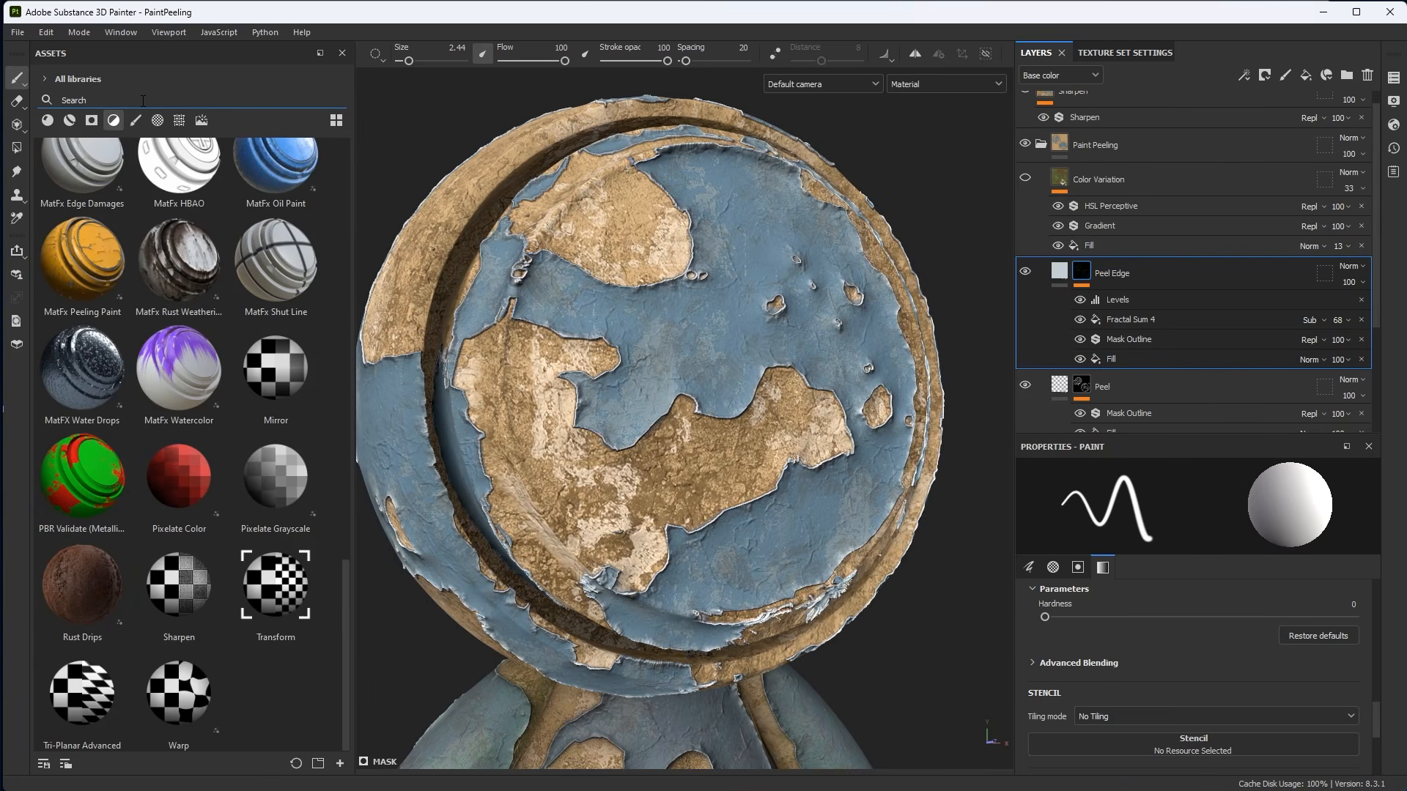
pyautogui.write('bao')
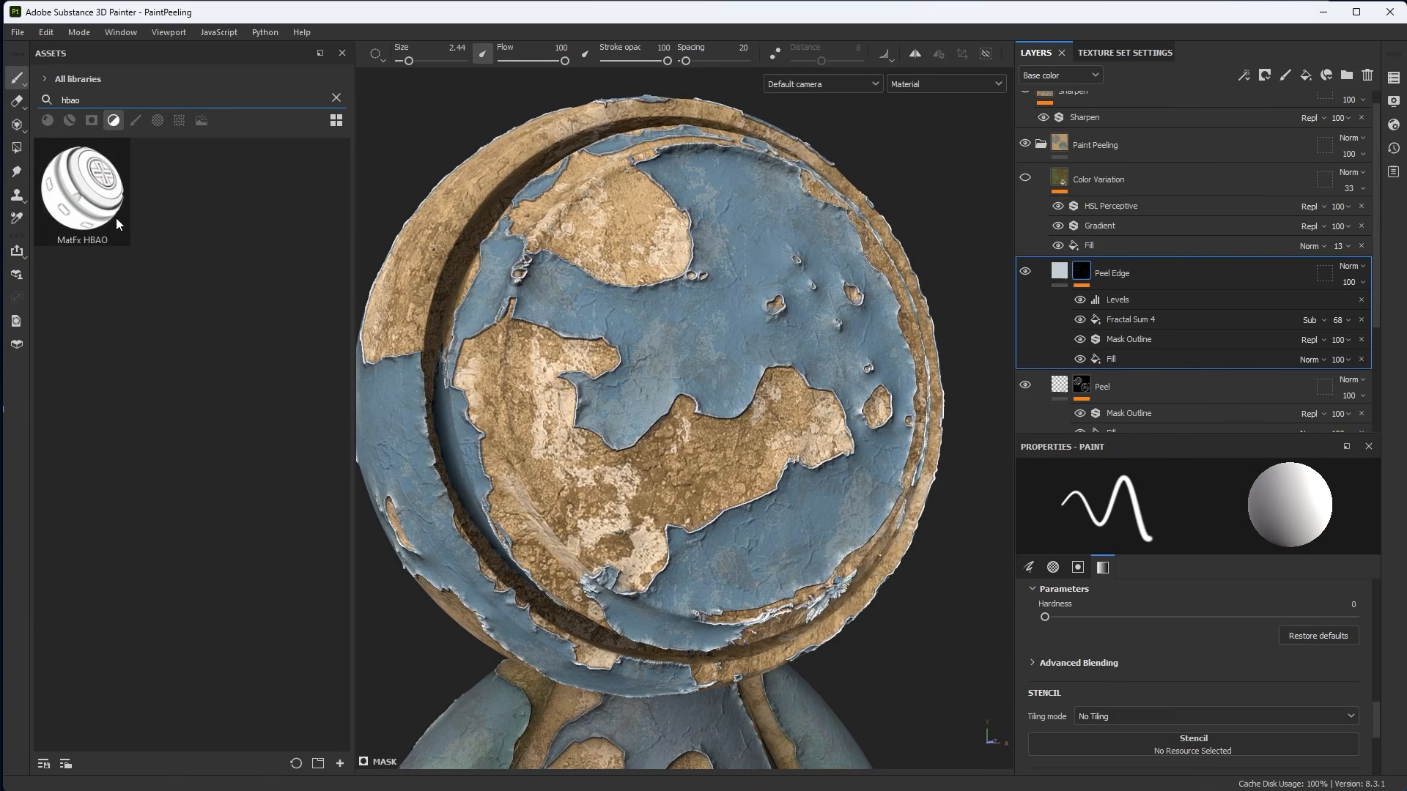
pyautogui.moveTo(79, 202); pyautogui.dragTo(1136, 258)
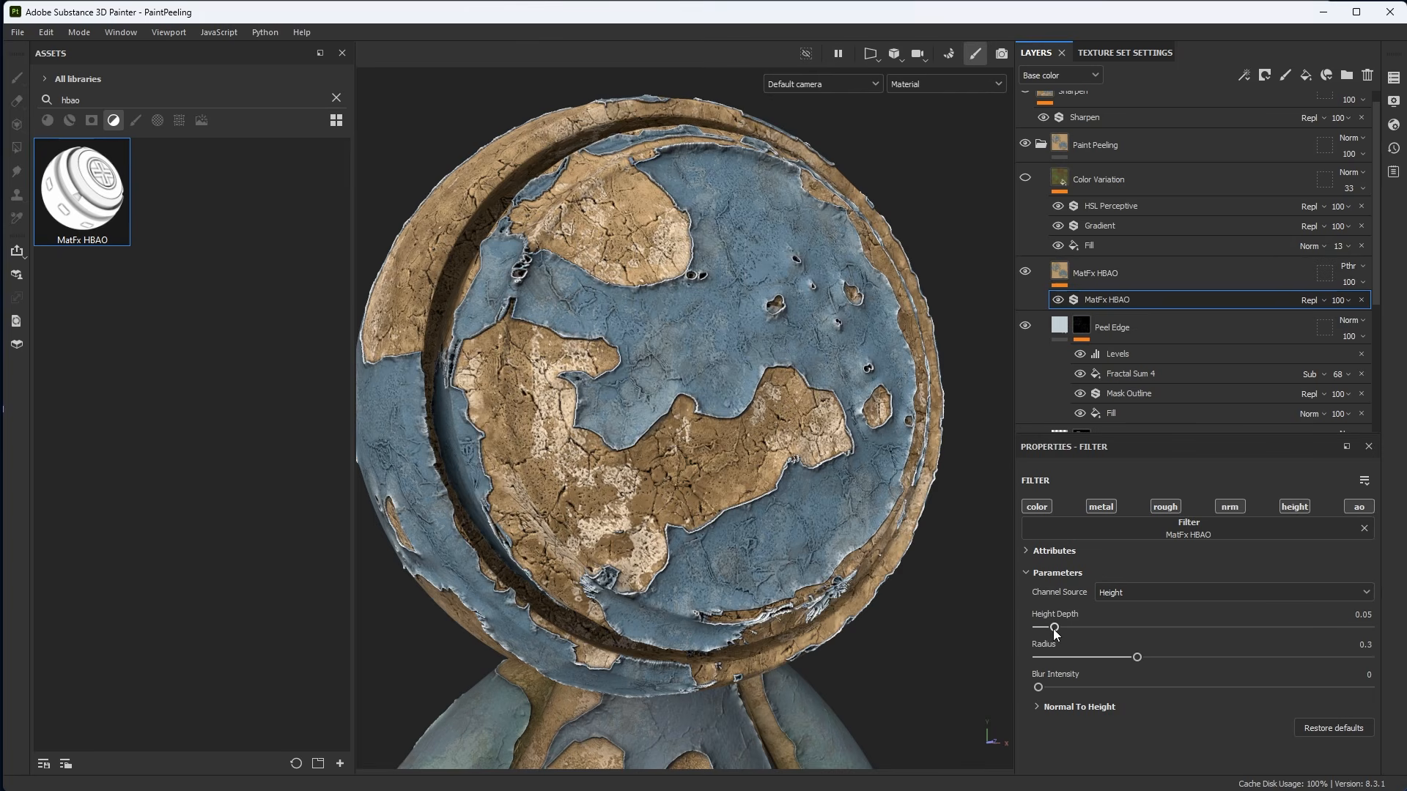
# Set the MatFx HBAO filter's Height Depth to 0.01 and Radius to 1.
pyautogui.moveTo(1054, 628); pyautogui.dragTo(1040, 630)
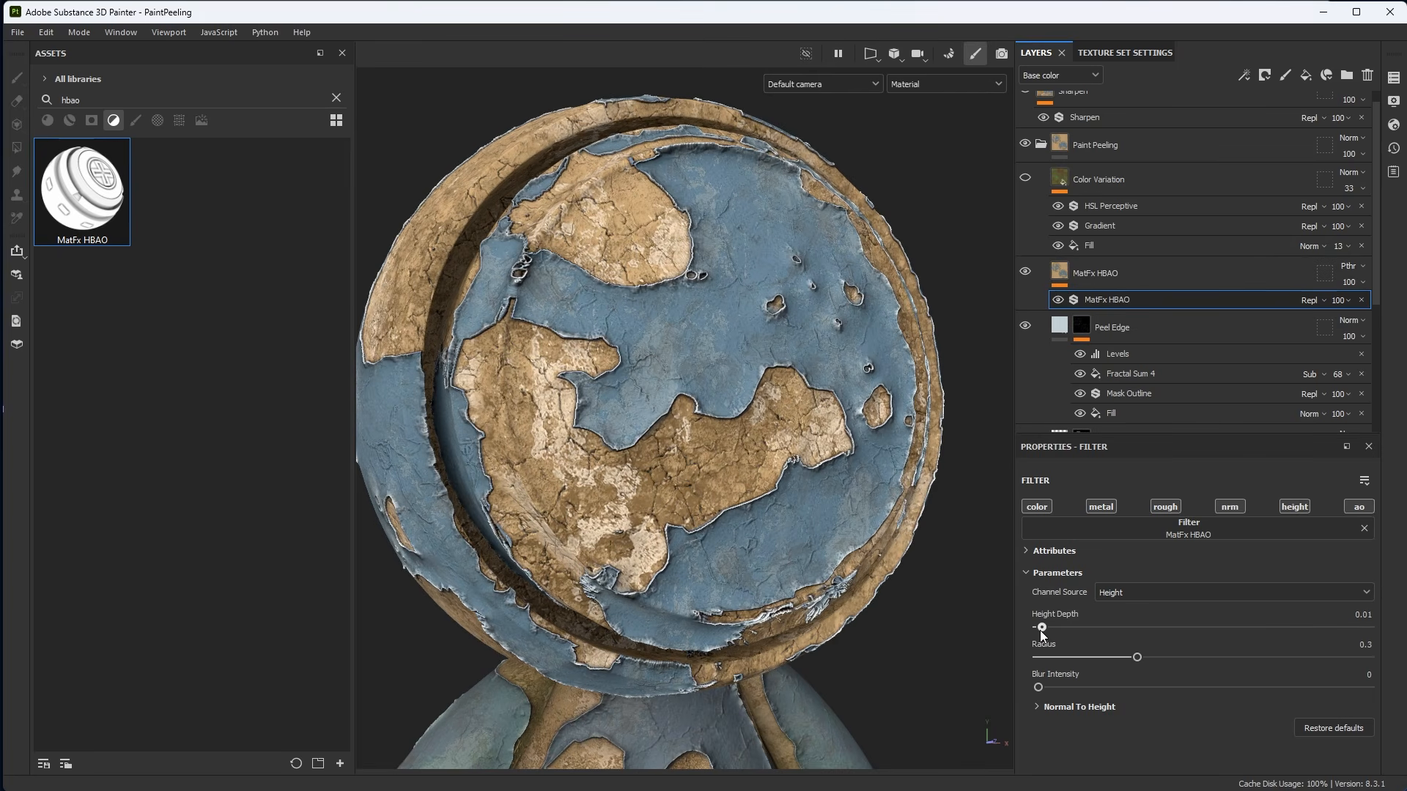
pyautogui.moveTo(1162, 661); pyautogui.dragTo(1374, 659)
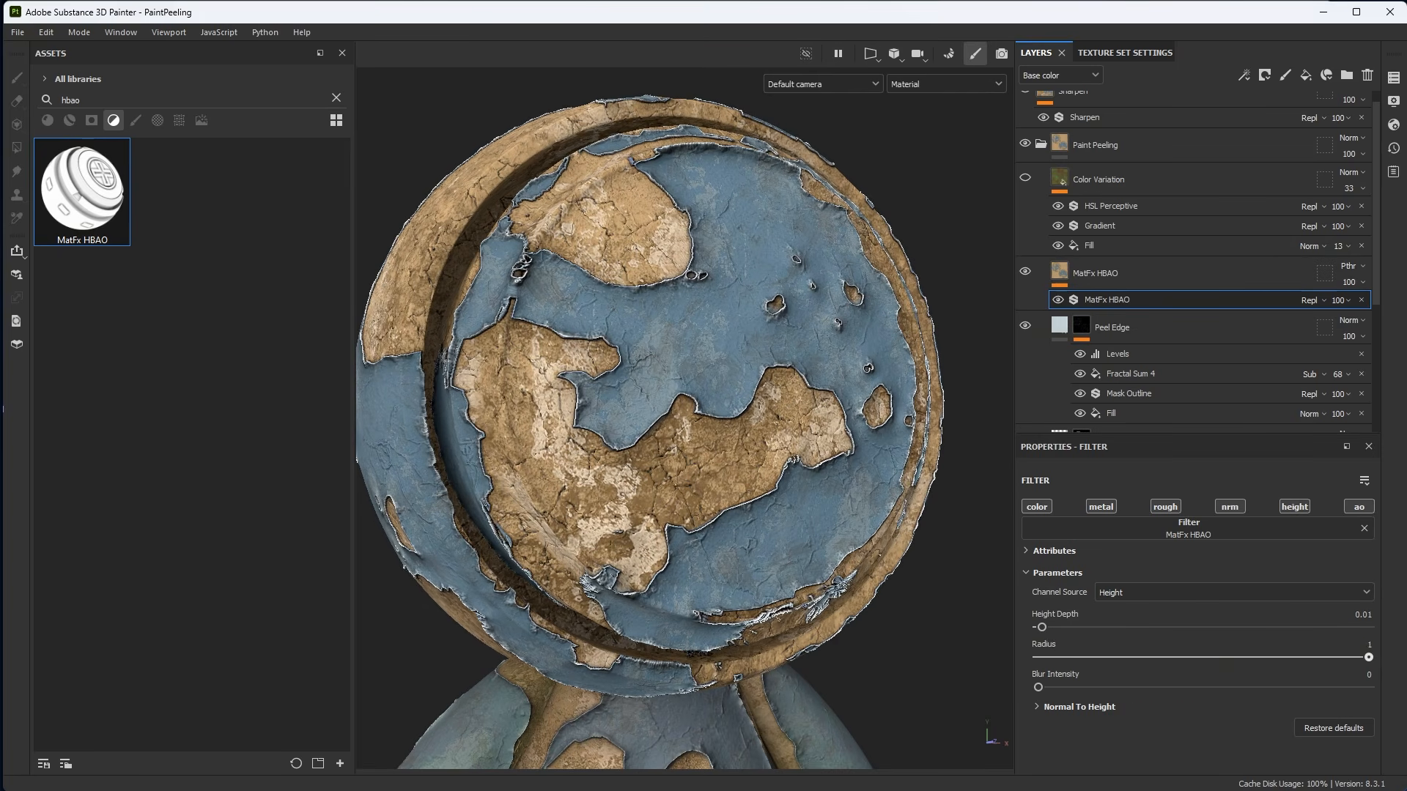
pyautogui.moveTo(1046, 630); pyautogui.dragTo(1042, 628)
# Set the MatFx HBAO filter's Blur Intensity to about 0.18.
pyautogui.scroll(-1, 806, 554)
pyautogui.moveTo(806, 553)
pyautogui.keyDown('alt'); pyautogui.mouseDown()
pyautogui.moveTo(890, 550)
pyautogui.moveTo(822, 536)
pyautogui.mouseUp(); pyautogui.keyUp('alt')
pyautogui.keyDown('alt'); pyautogui.moveTo(822, 536); pyautogui.dragTo(807, 489, button='middle'); pyautogui.keyUp('alt')
pyautogui.scroll(1, 808, 489)
pyautogui.moveTo(1038, 687); pyautogui.dragTo(1098, 684)
# Enable the Color Variation layer and view it on the model.
pyautogui.scroll(-1, 749, 500)
pyautogui.keyDown('alt'); pyautogui.moveTo(750, 499); pyautogui.dragTo(731, 501); pyautogui.keyUp('alt')
pyautogui.keyDown('shift'); pyautogui.moveTo(762, 516); pyautogui.dragTo(840, 480, button='right'); pyautogui.keyUp('shift')
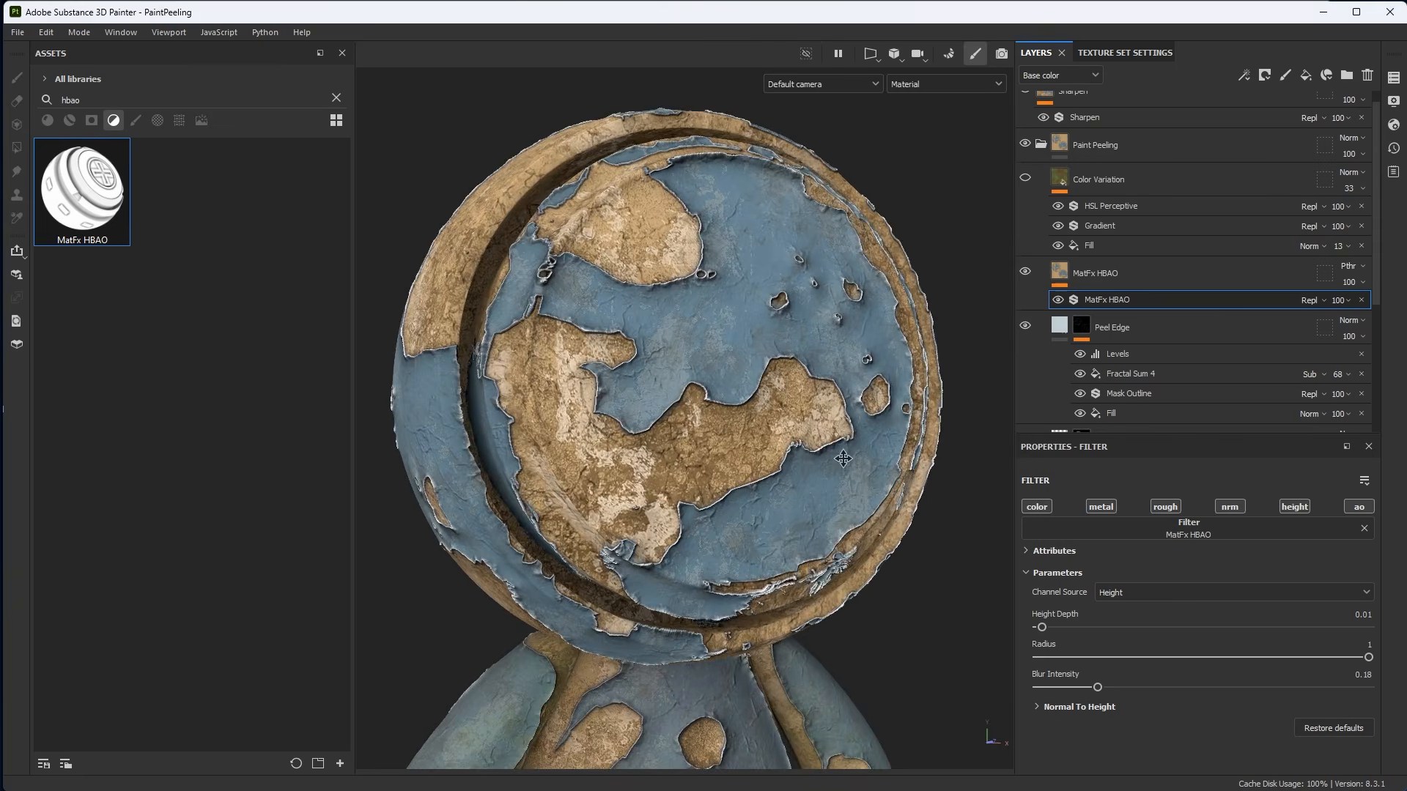
pyautogui.keyDown('alt'); pyautogui.moveTo(839, 480); pyautogui.dragTo(831, 425, button='middle'); pyautogui.keyUp('alt')
pyautogui.keyDown('alt'); pyautogui.moveTo(753, 326); pyautogui.dragTo(695, 331); pyautogui.keyUp('alt')
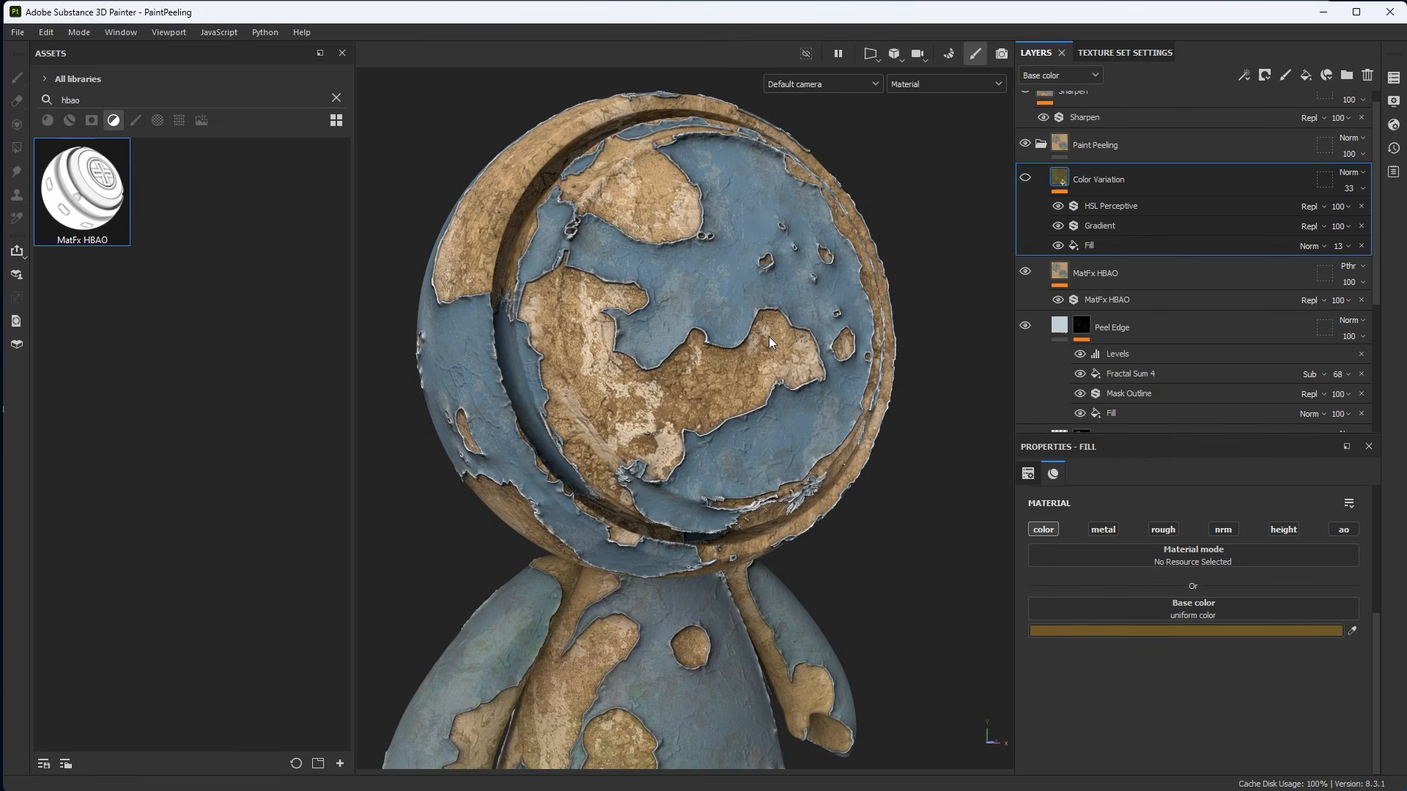
pyautogui.moveTo(768, 338)
pyautogui.keyDown('alt'); pyautogui.mouseDown()
pyautogui.moveTo(772, 273)
pyautogui.moveTo(769, 353)
pyautogui.moveTo(768, 322)
pyautogui.moveTo(786, 356)
pyautogui.mouseUp(); pyautogui.keyUp('alt')
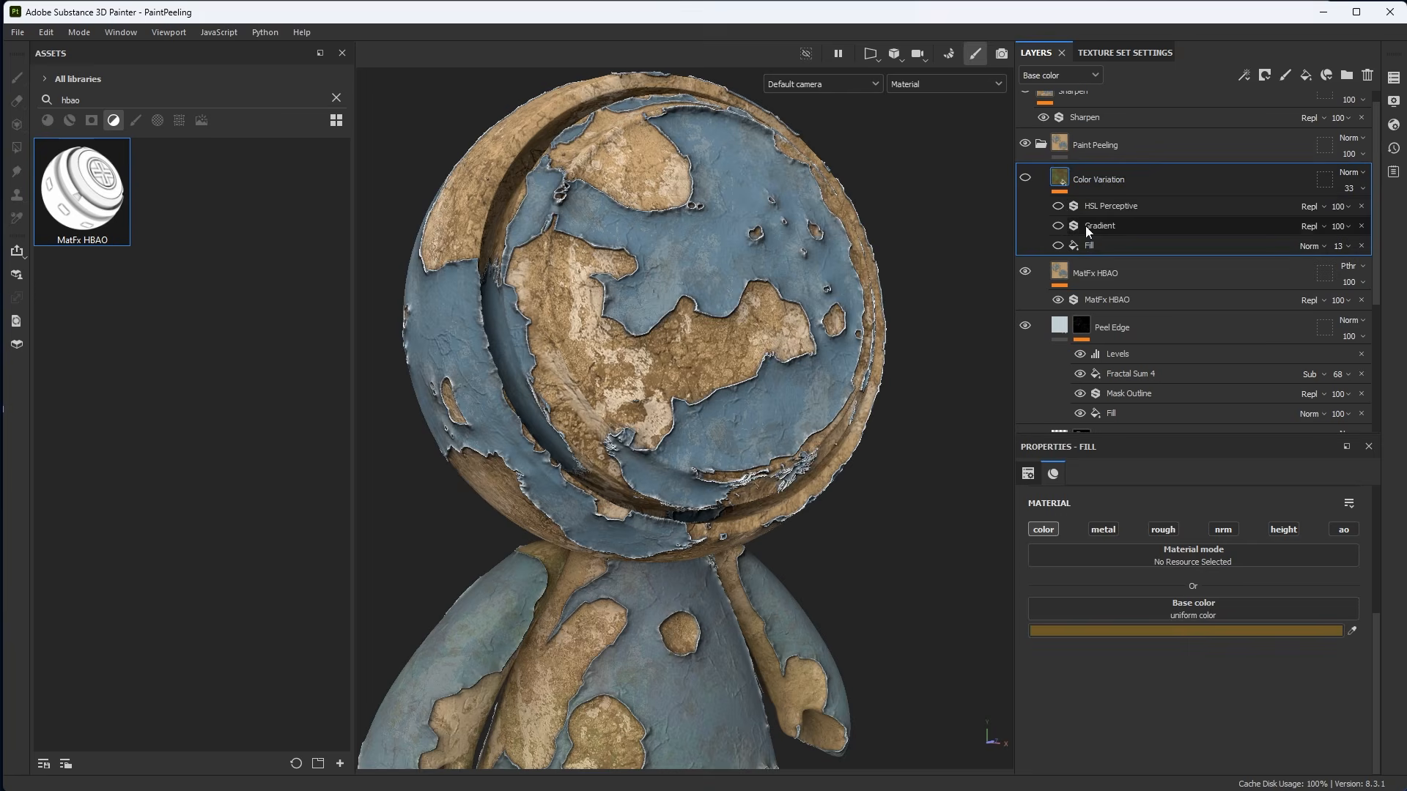
pyautogui.click(1026, 178)
pyautogui.keyDown('alt'); pyautogui.moveTo(948, 354); pyautogui.dragTo(952, 372, button='middle'); pyautogui.keyUp('alt')
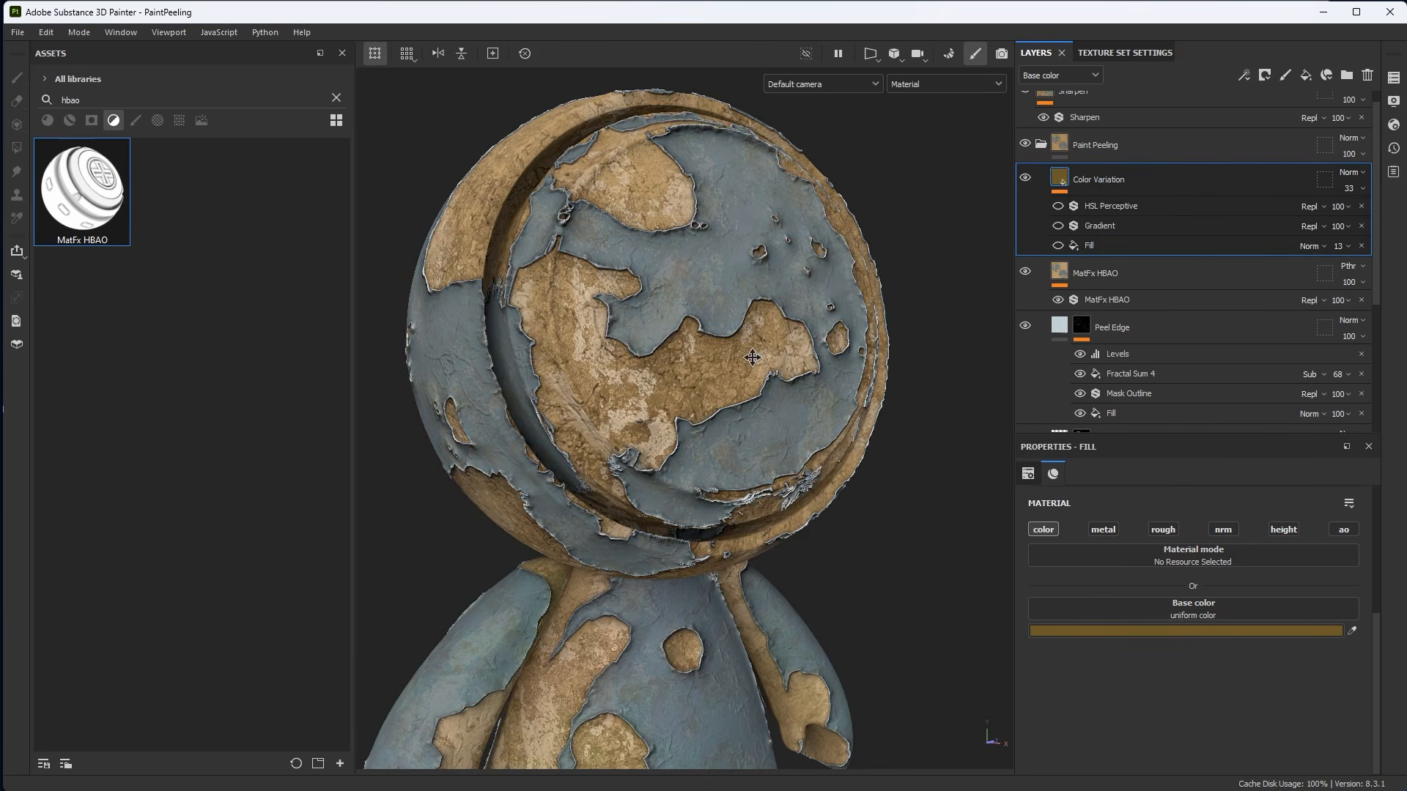
# Raise the Color Variation layer's opacity to 100.
pyautogui.scroll(1, 953, 372)
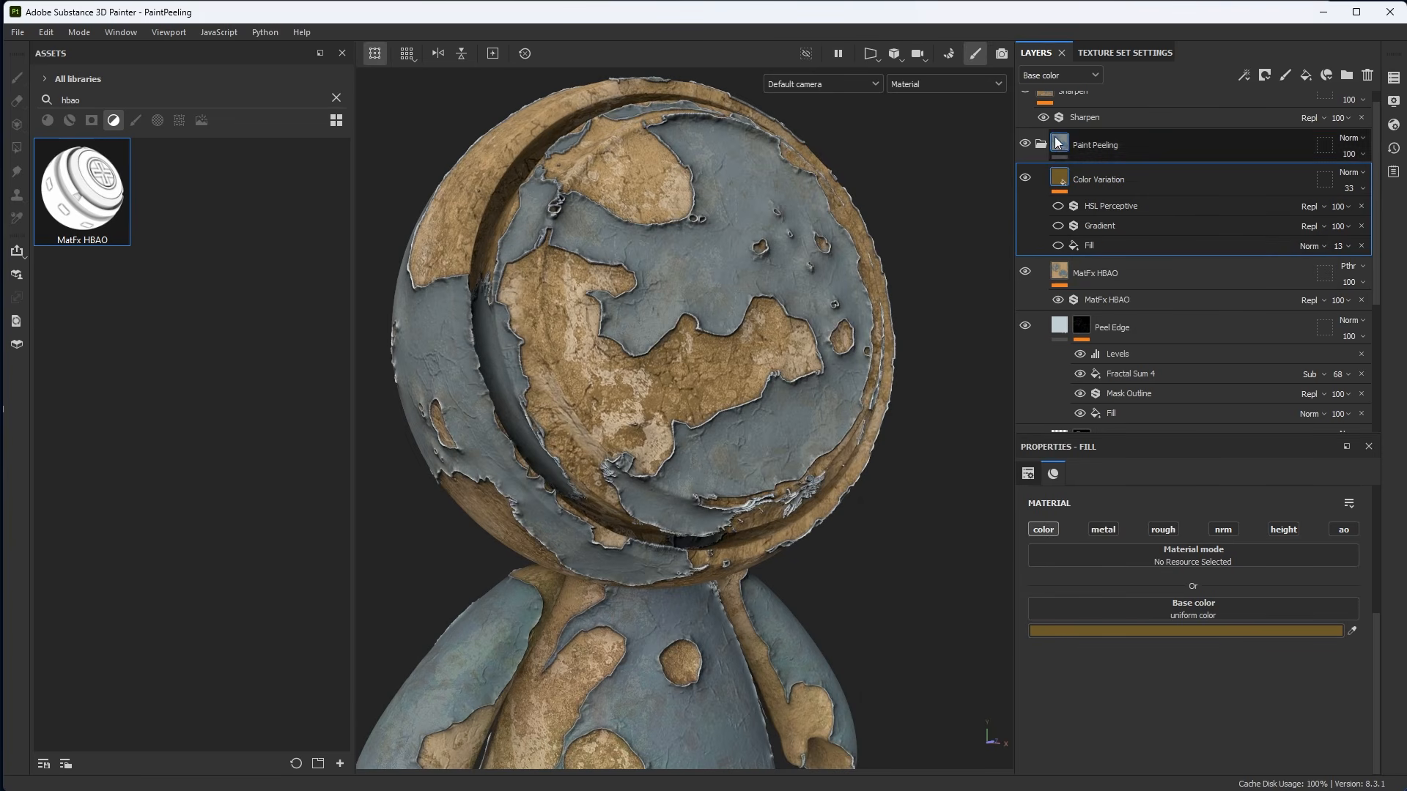
pyautogui.scroll(1, 1066, 146)
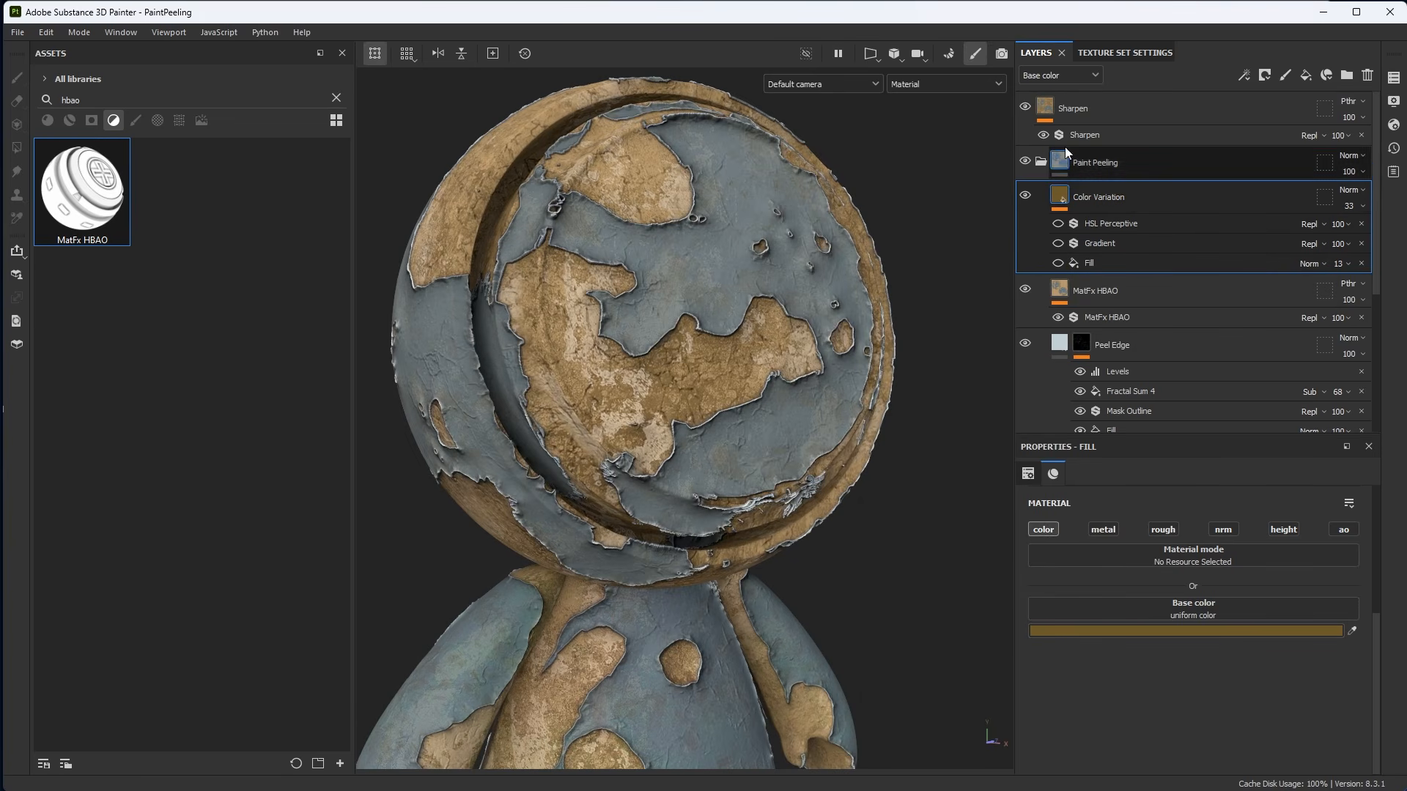
pyautogui.click(1352, 210)
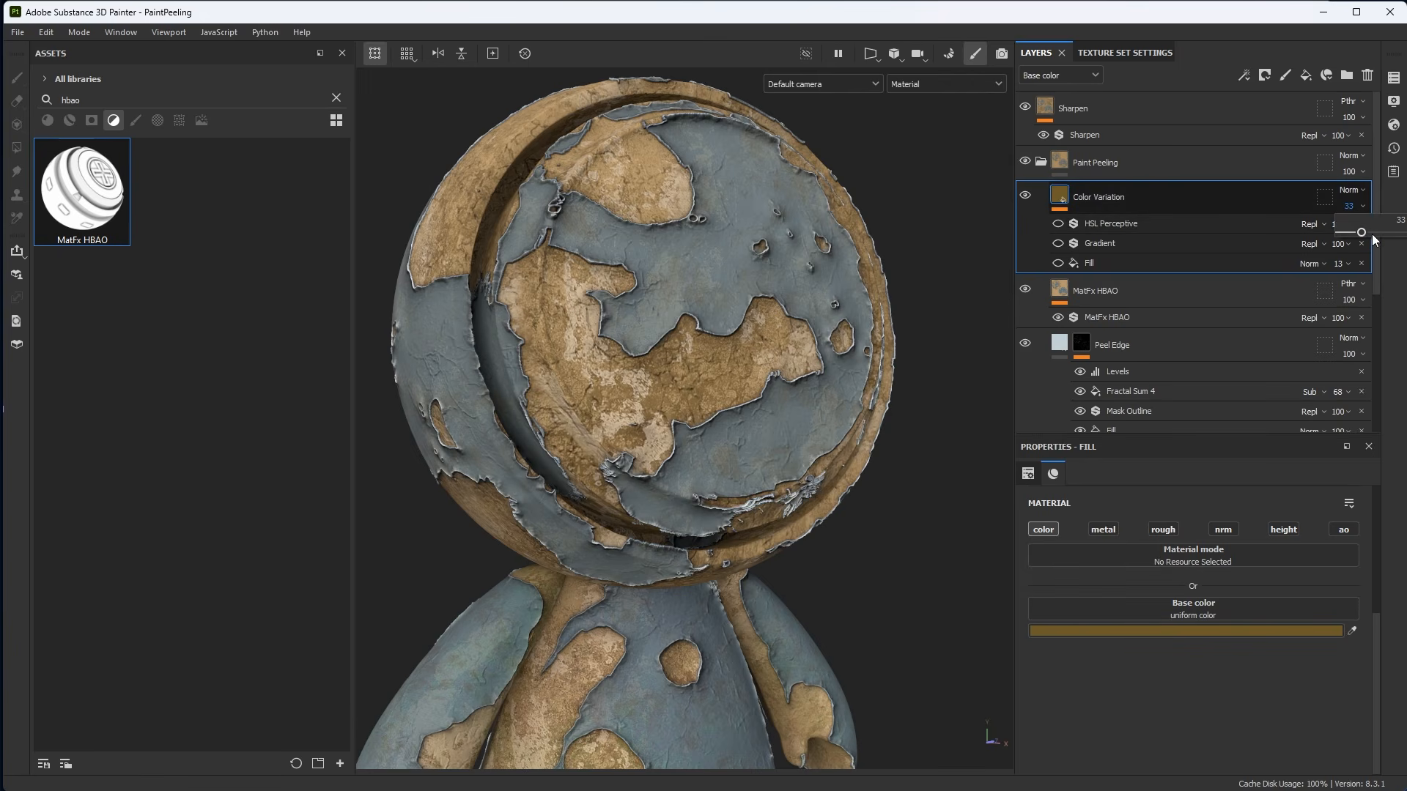
pyautogui.moveTo(1361, 233); pyautogui.dragTo(1402, 232)
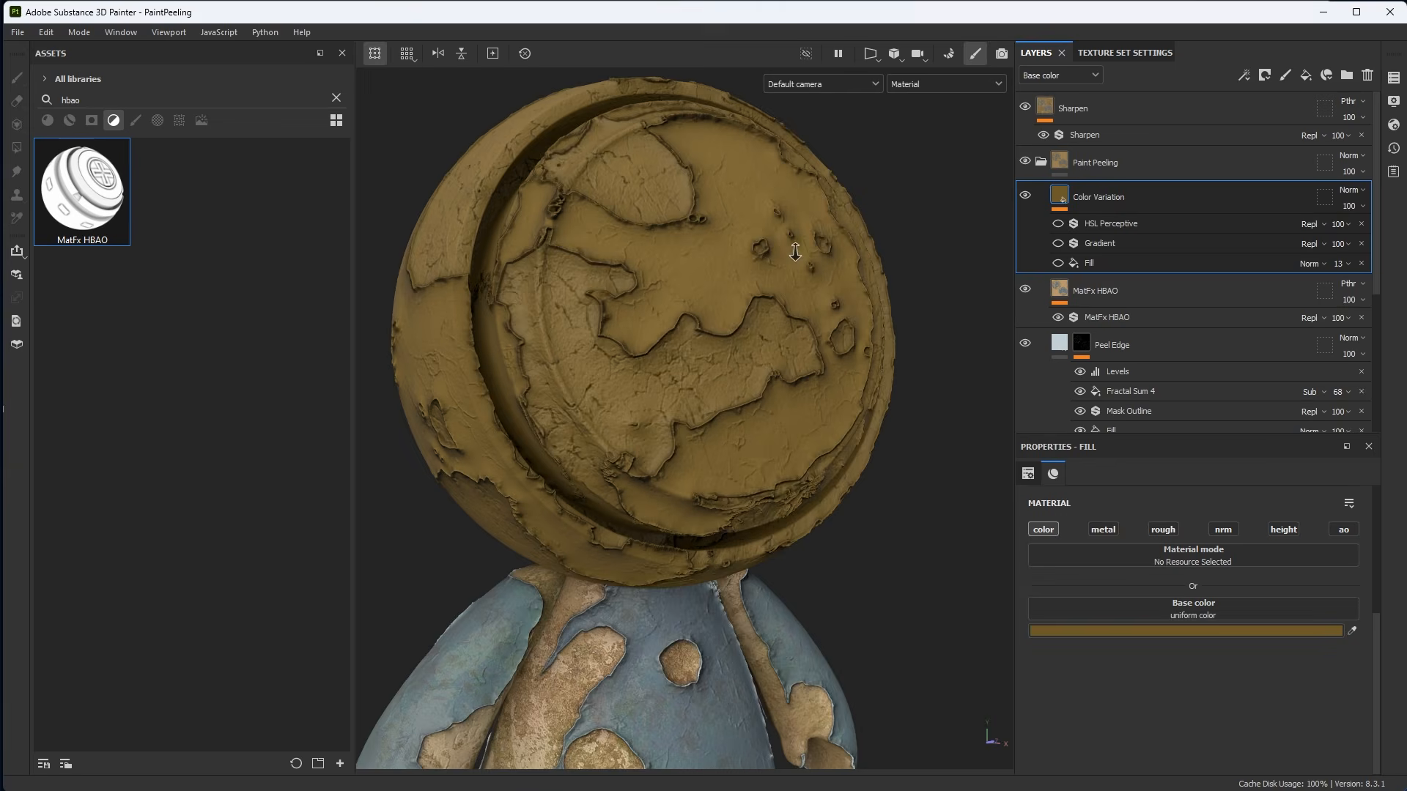
pyautogui.keyDown('alt'); pyautogui.moveTo(795, 252); pyautogui.dragTo(804, 261, button='right'); pyautogui.keyUp('alt')
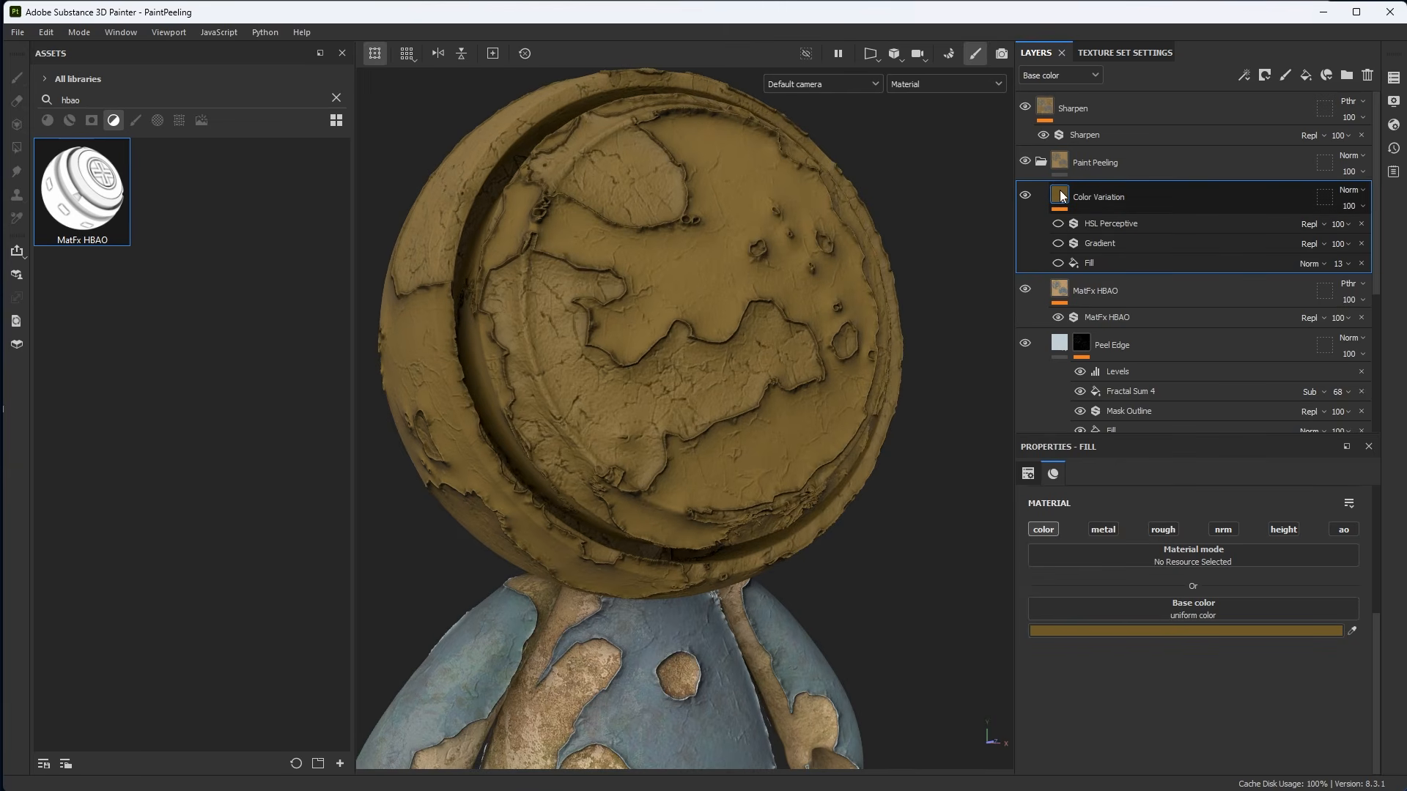
# Enable the Fill layer inside Color Variation and set its opacity to 10.
pyautogui.click(1244, 75)
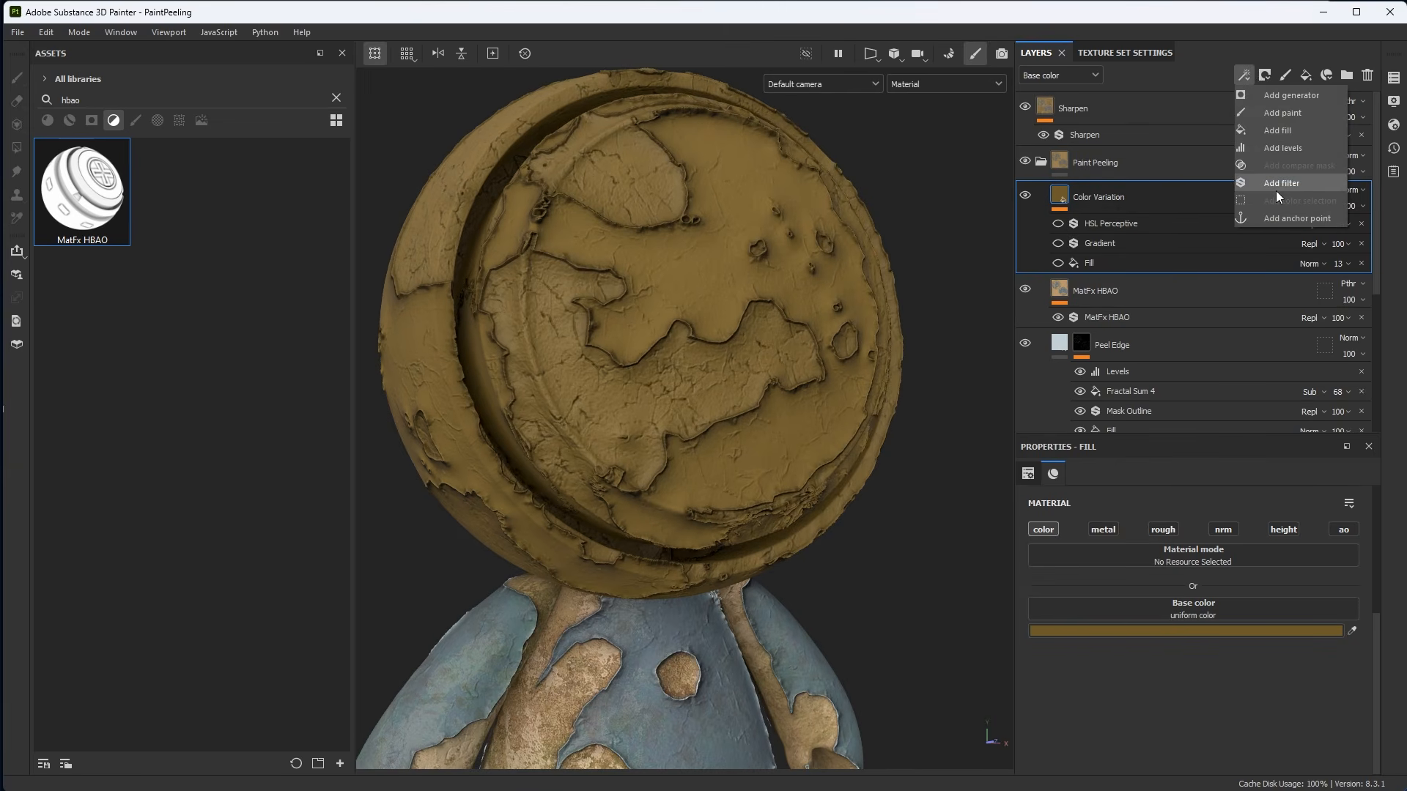
pyautogui.click(1126, 72)
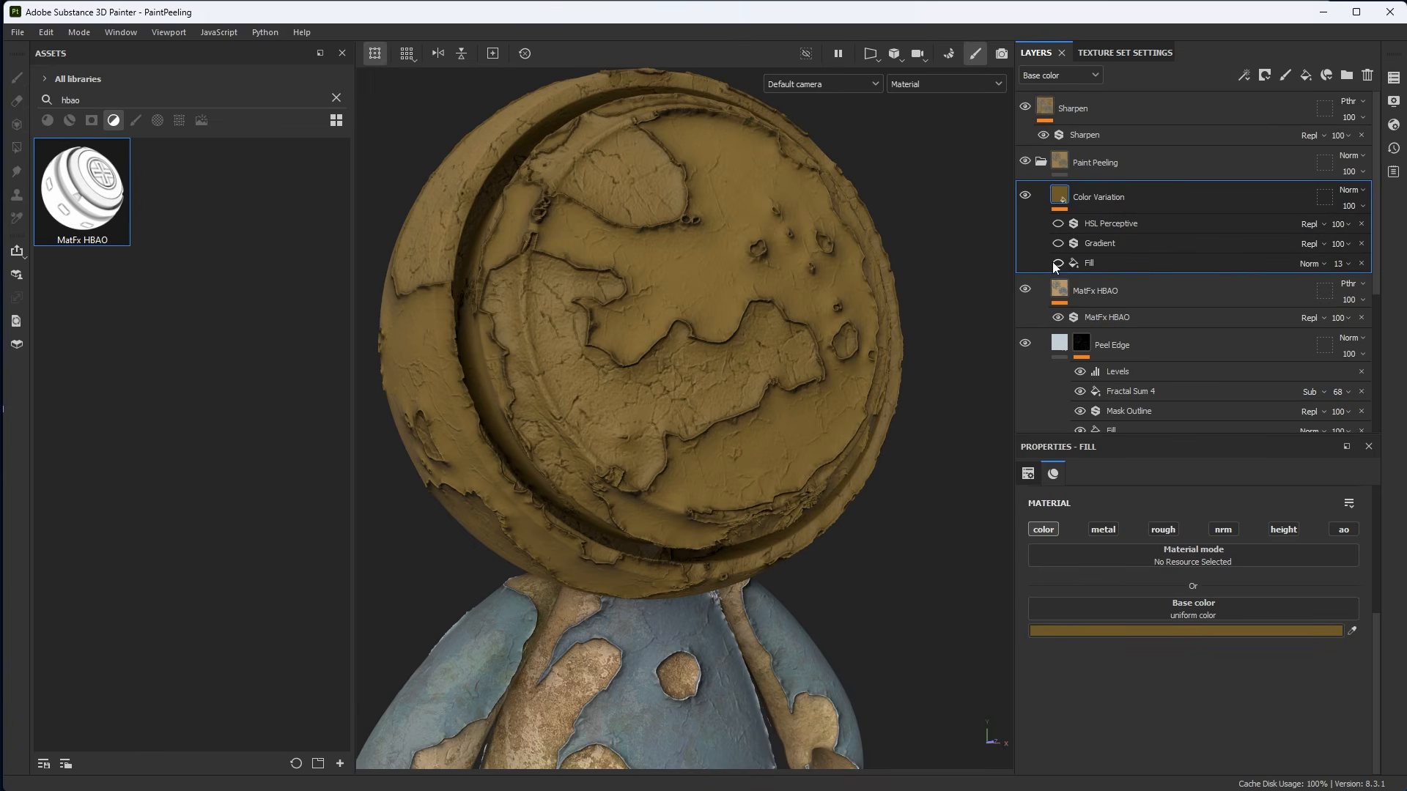
pyautogui.click(1055, 263)
pyautogui.click(1089, 263)
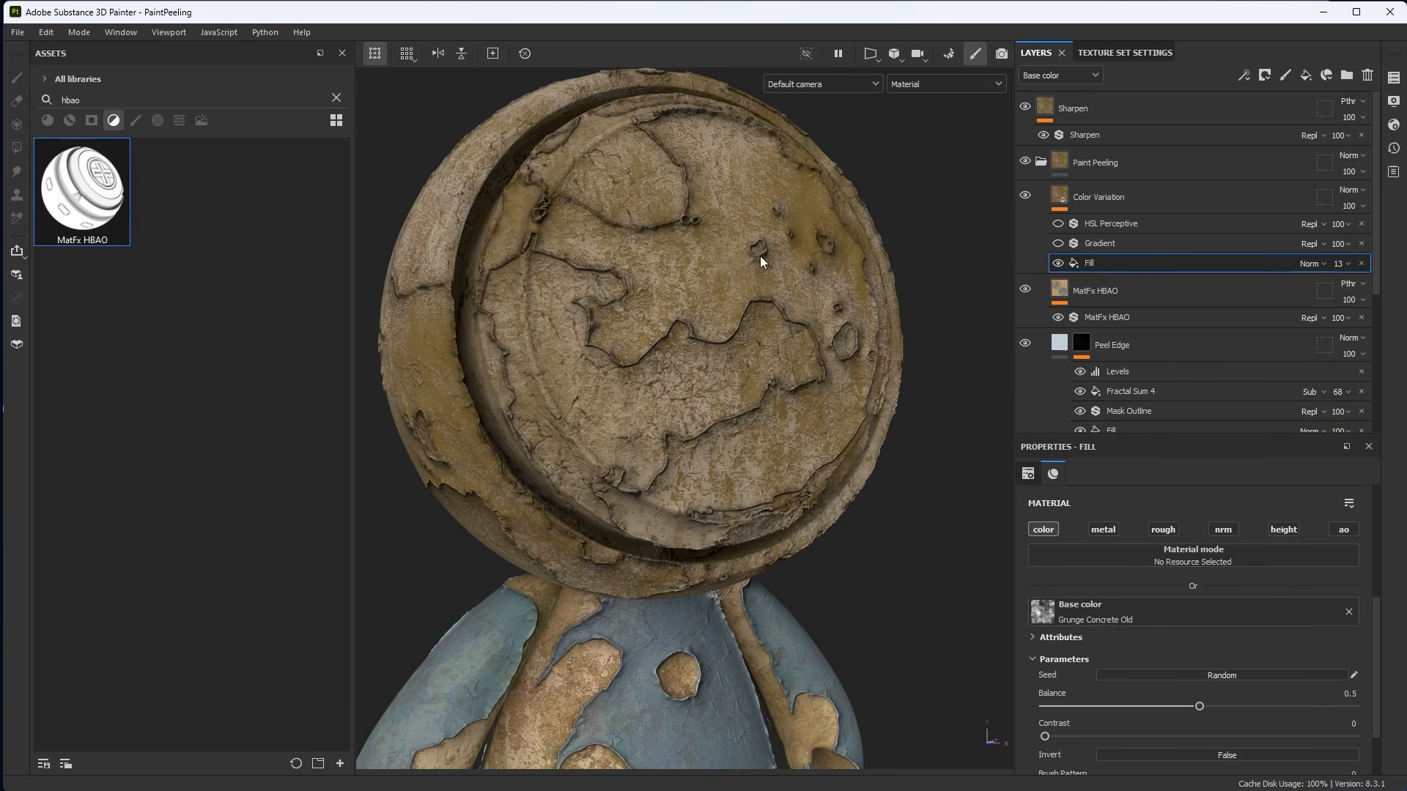
pyautogui.scroll(-2, 771, 305)
pyautogui.moveTo(771, 305)
pyautogui.keyDown('alt'); pyautogui.mouseDown()
pyautogui.moveTo(828, 310)
pyautogui.moveTo(792, 308)
pyautogui.mouseUp(); pyautogui.keyUp('alt')
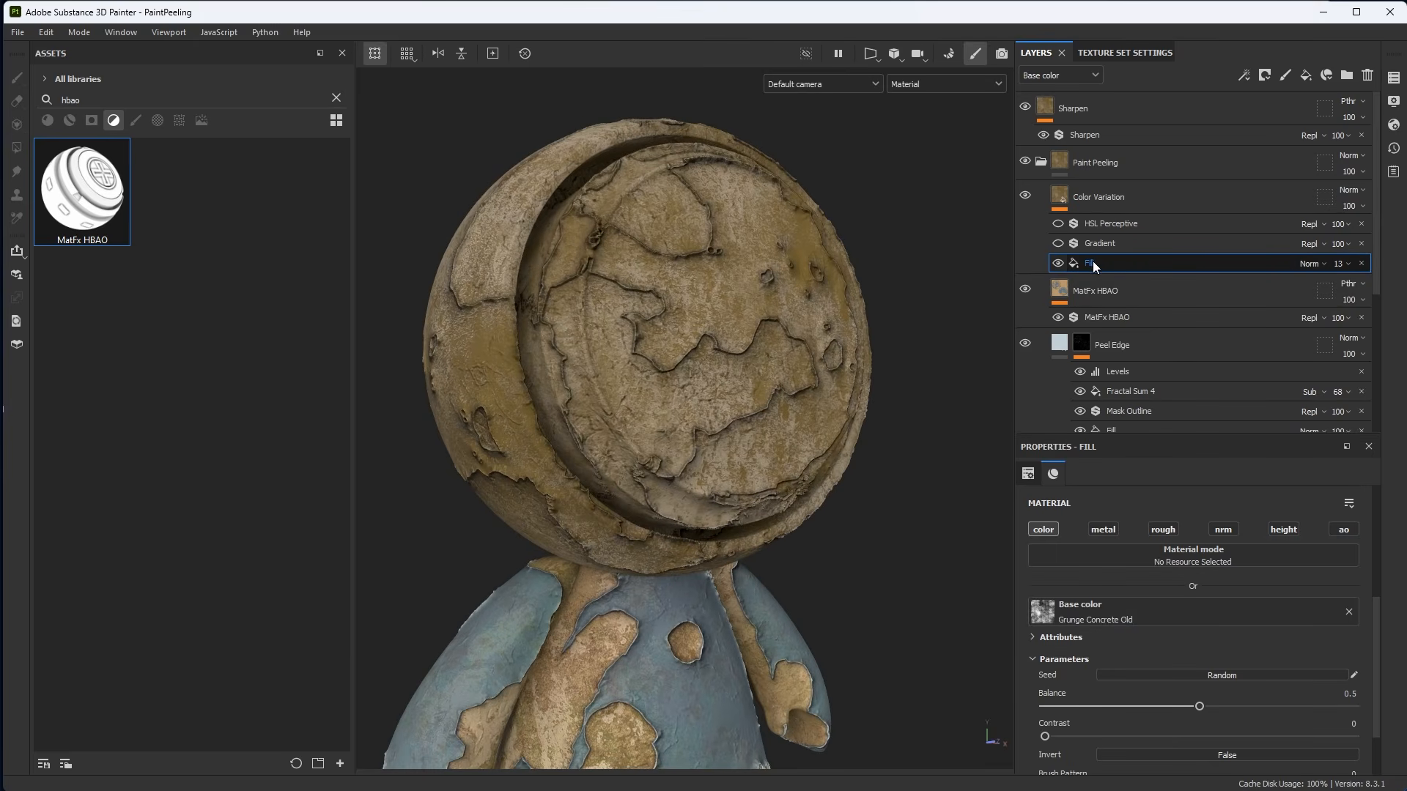
pyautogui.click(1338, 264)
pyautogui.moveTo(1344, 290); pyautogui.dragTo(1404, 296)
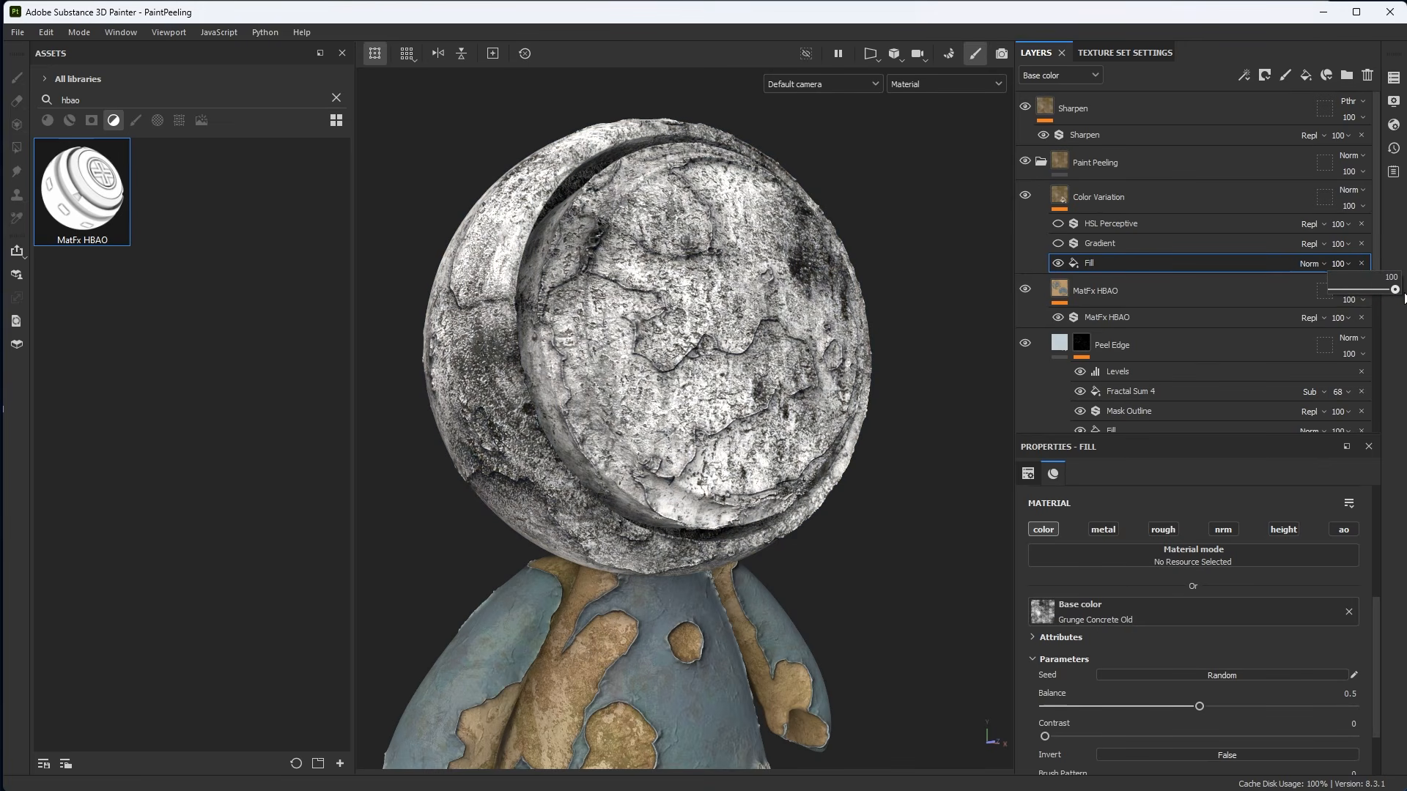
pyautogui.moveTo(1404, 297); pyautogui.dragTo(1339, 297)
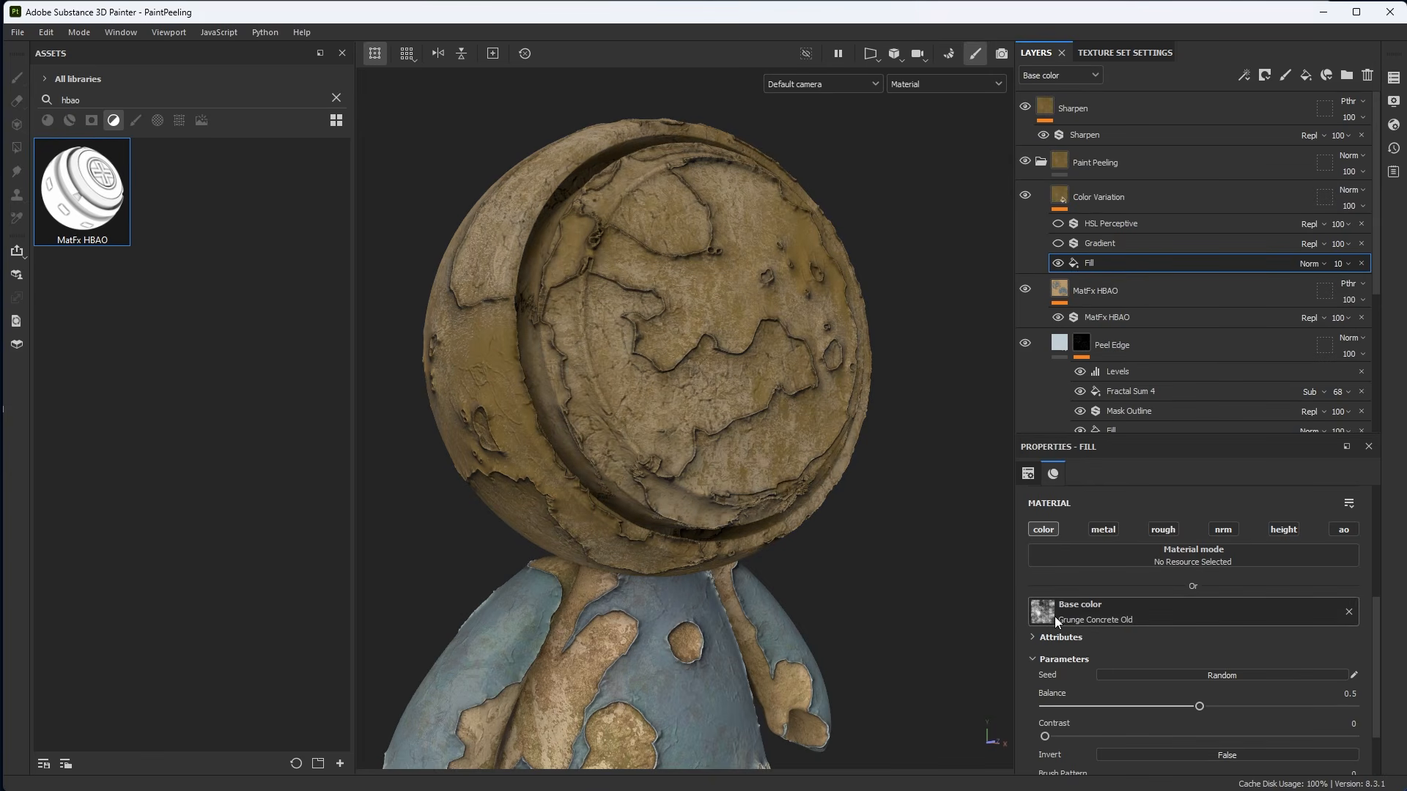
# Enable the Gradient and HSL Perceptive effects inside the Color Variation layer.
pyautogui.click(1059, 198)
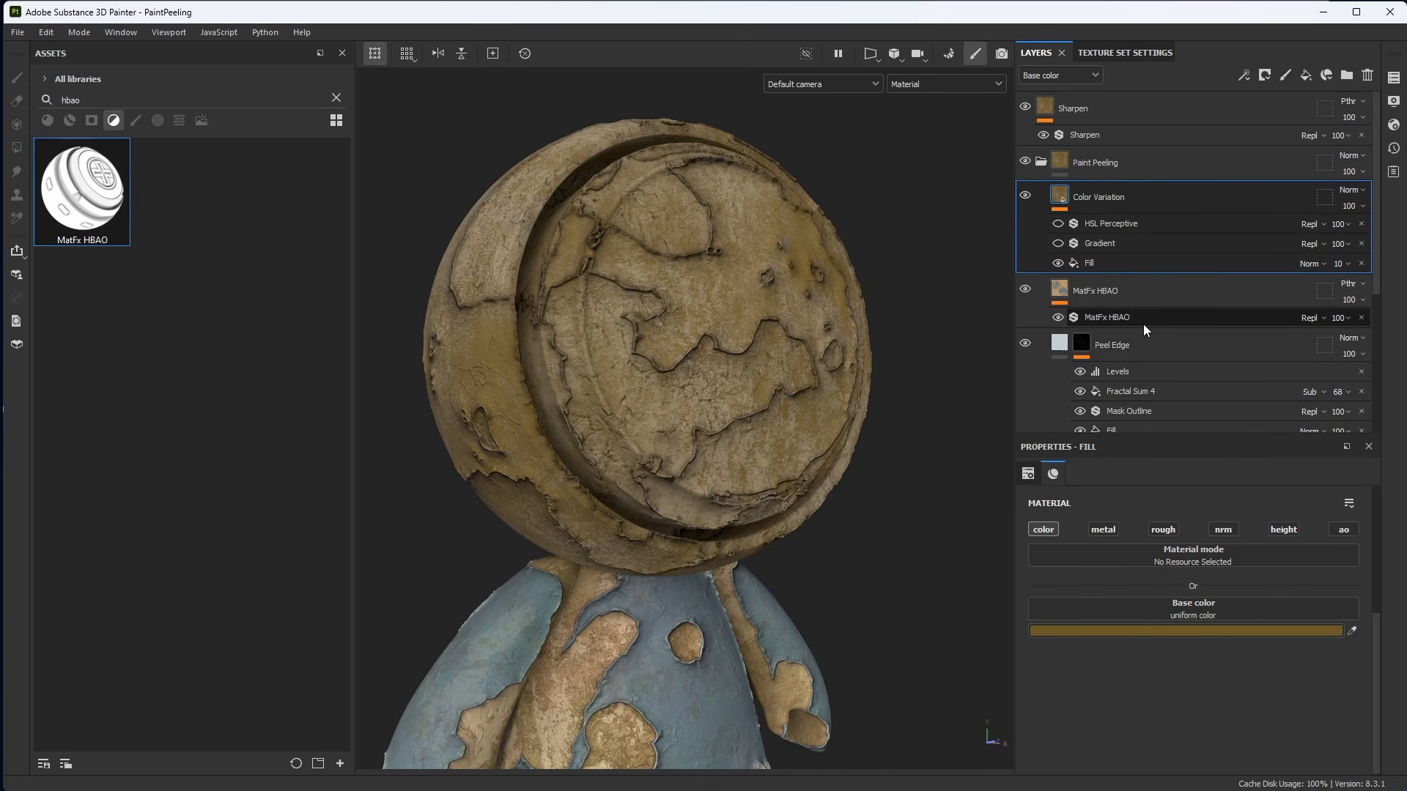
pyautogui.click(1058, 244)
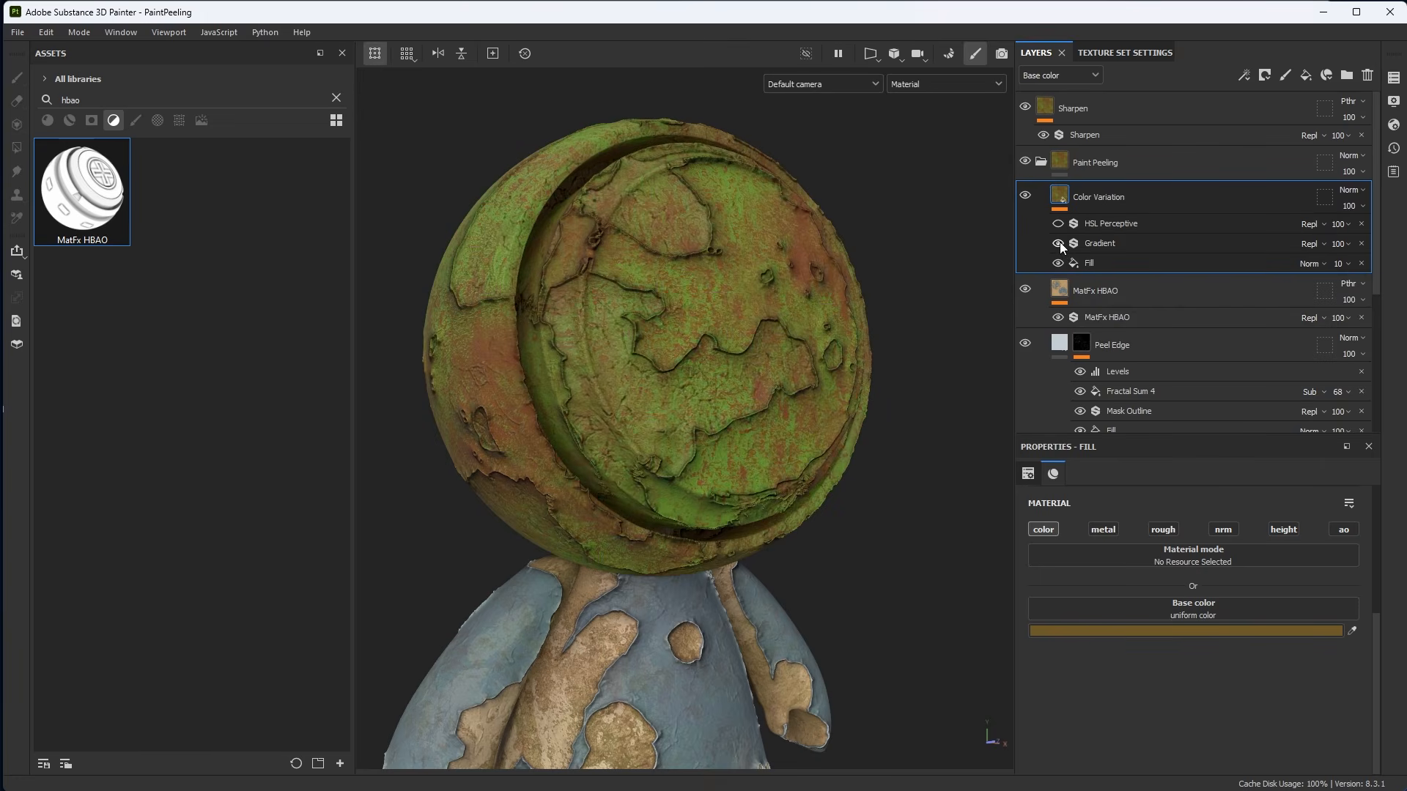
pyautogui.click(1098, 244)
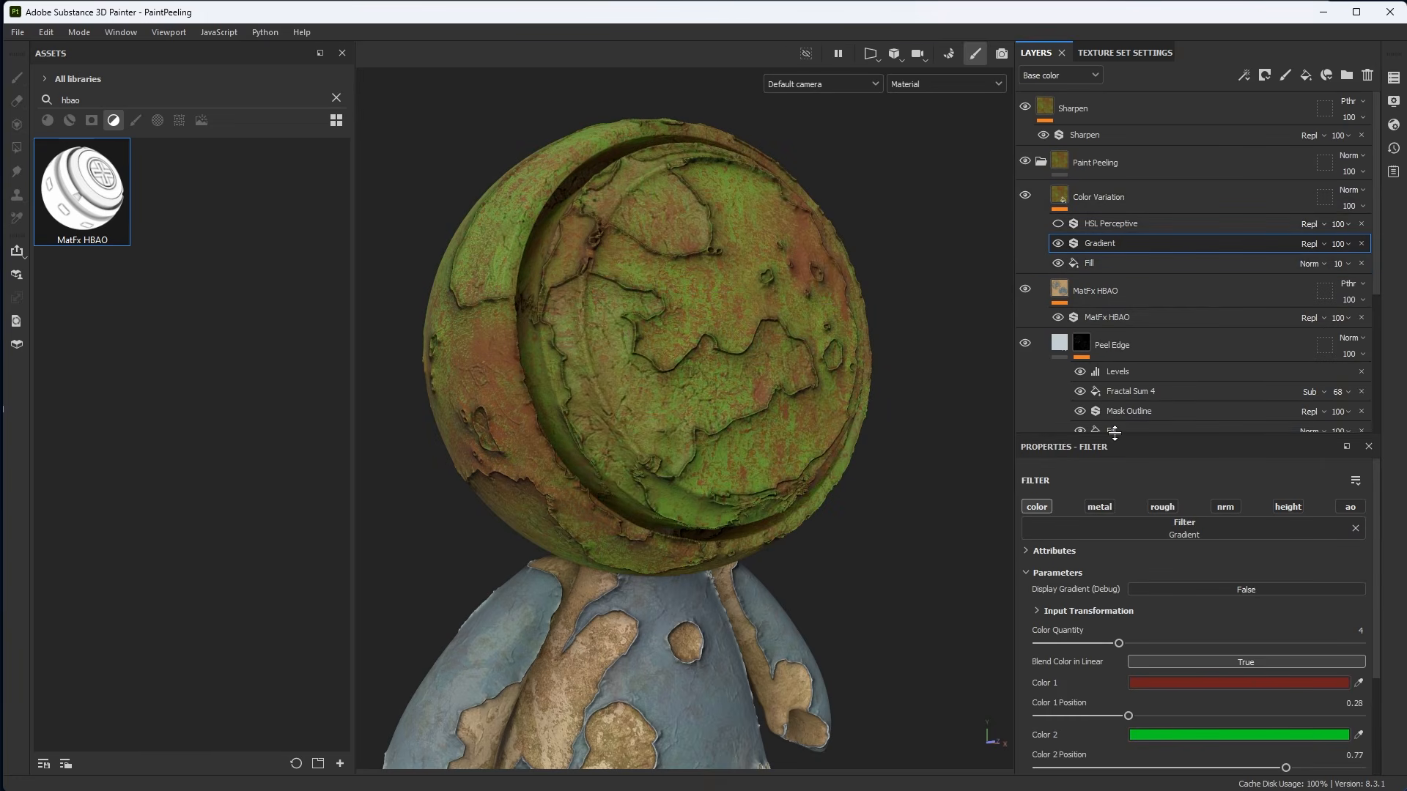
pyautogui.moveTo(1114, 433); pyautogui.dragTo(1119, 291)
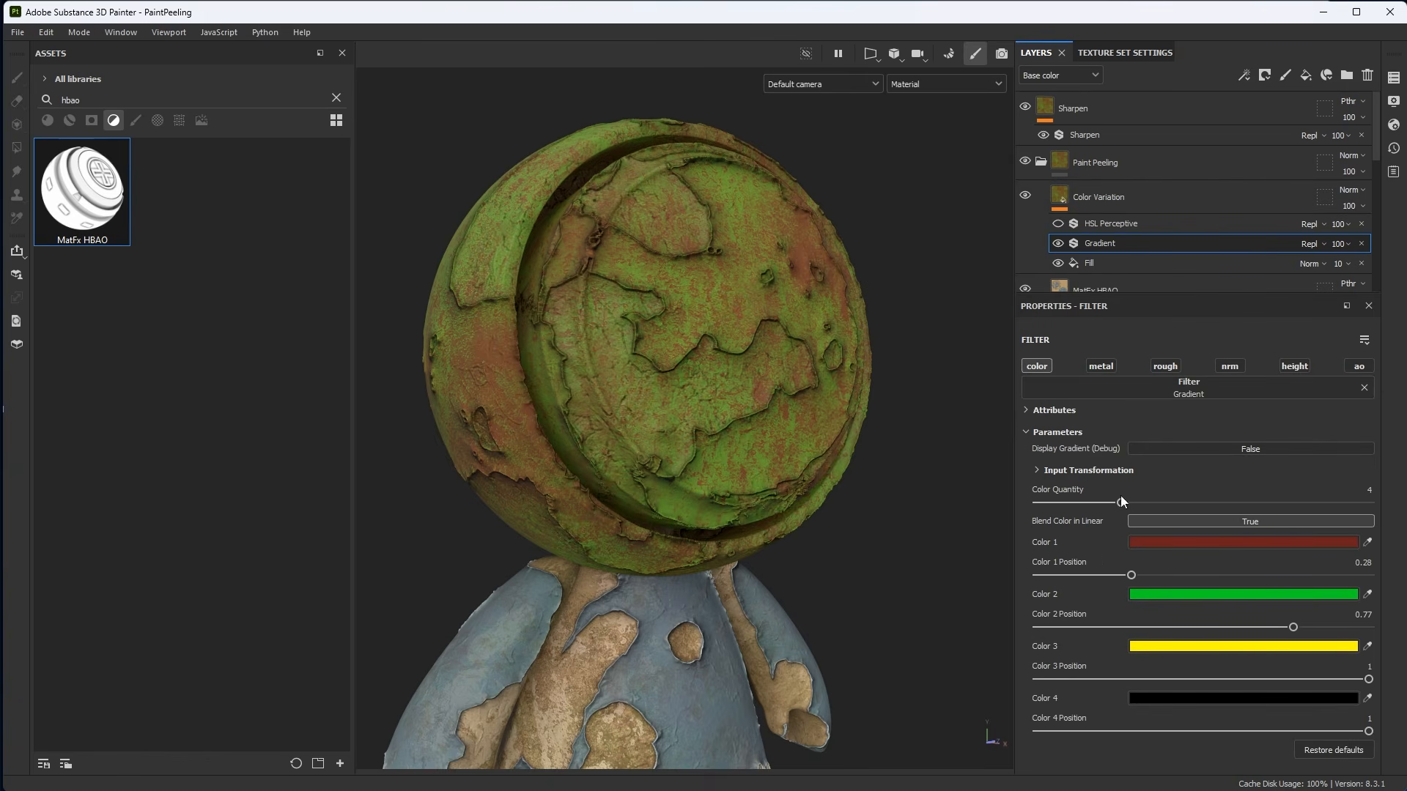
pyautogui.click(1092, 263)
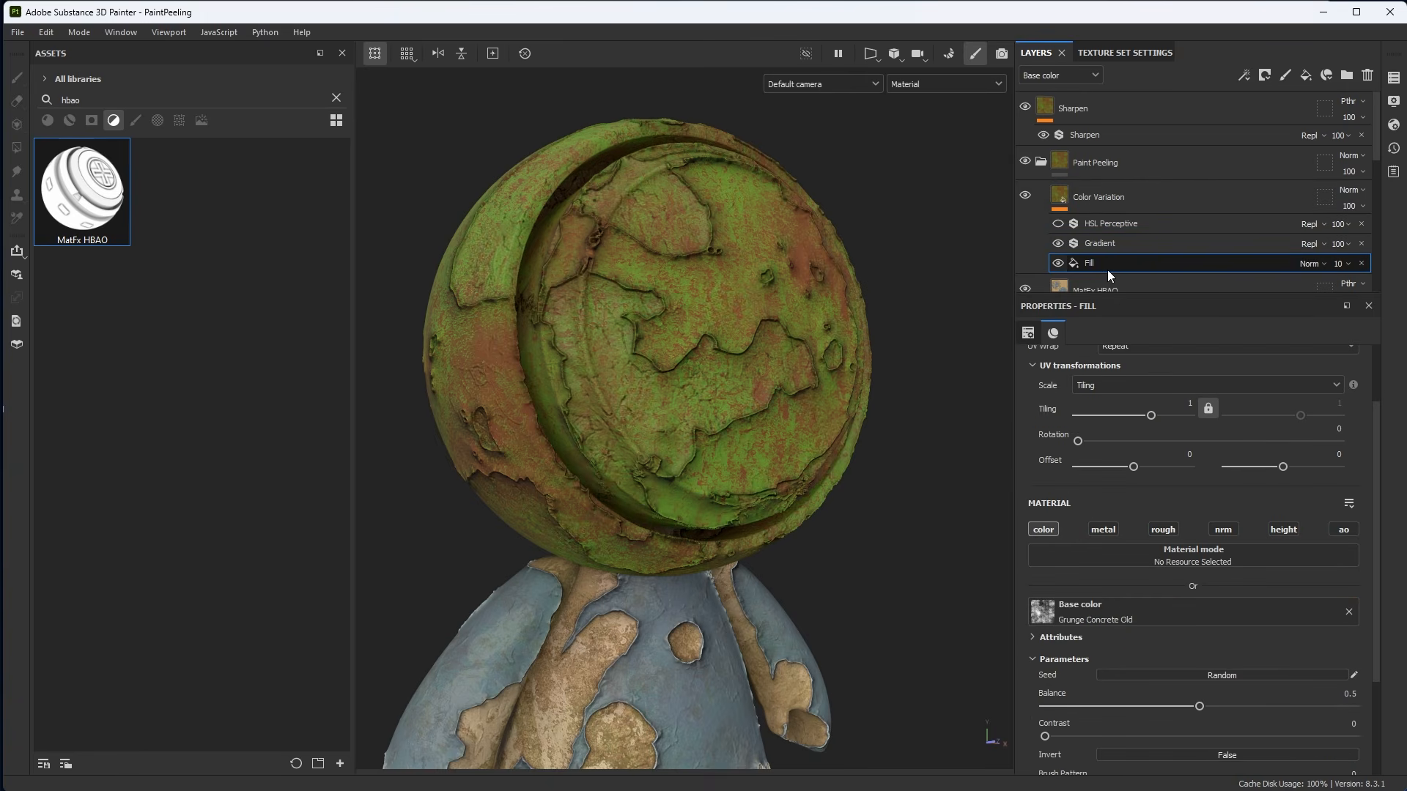
pyautogui.click(1058, 244)
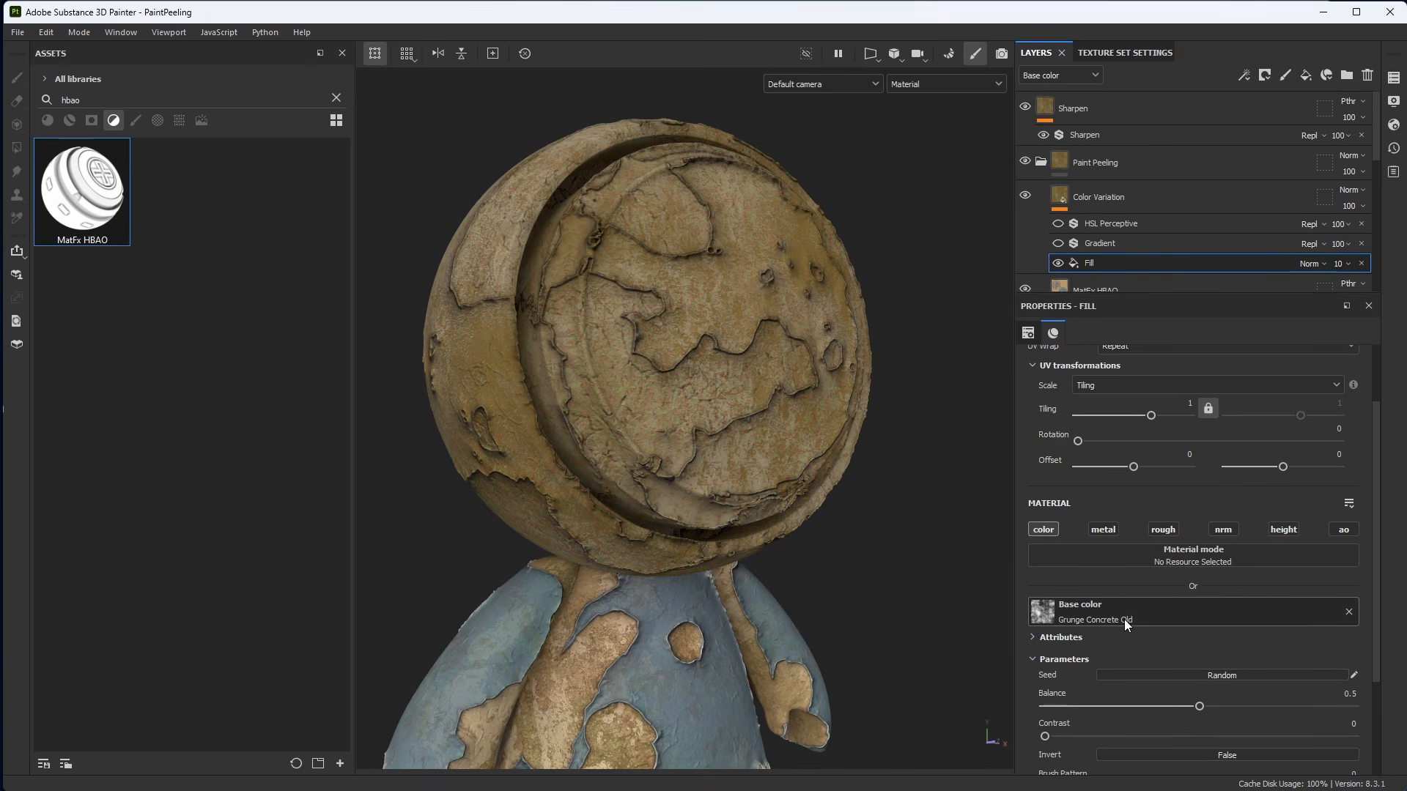
pyautogui.click(1058, 244)
pyautogui.click(1092, 245)
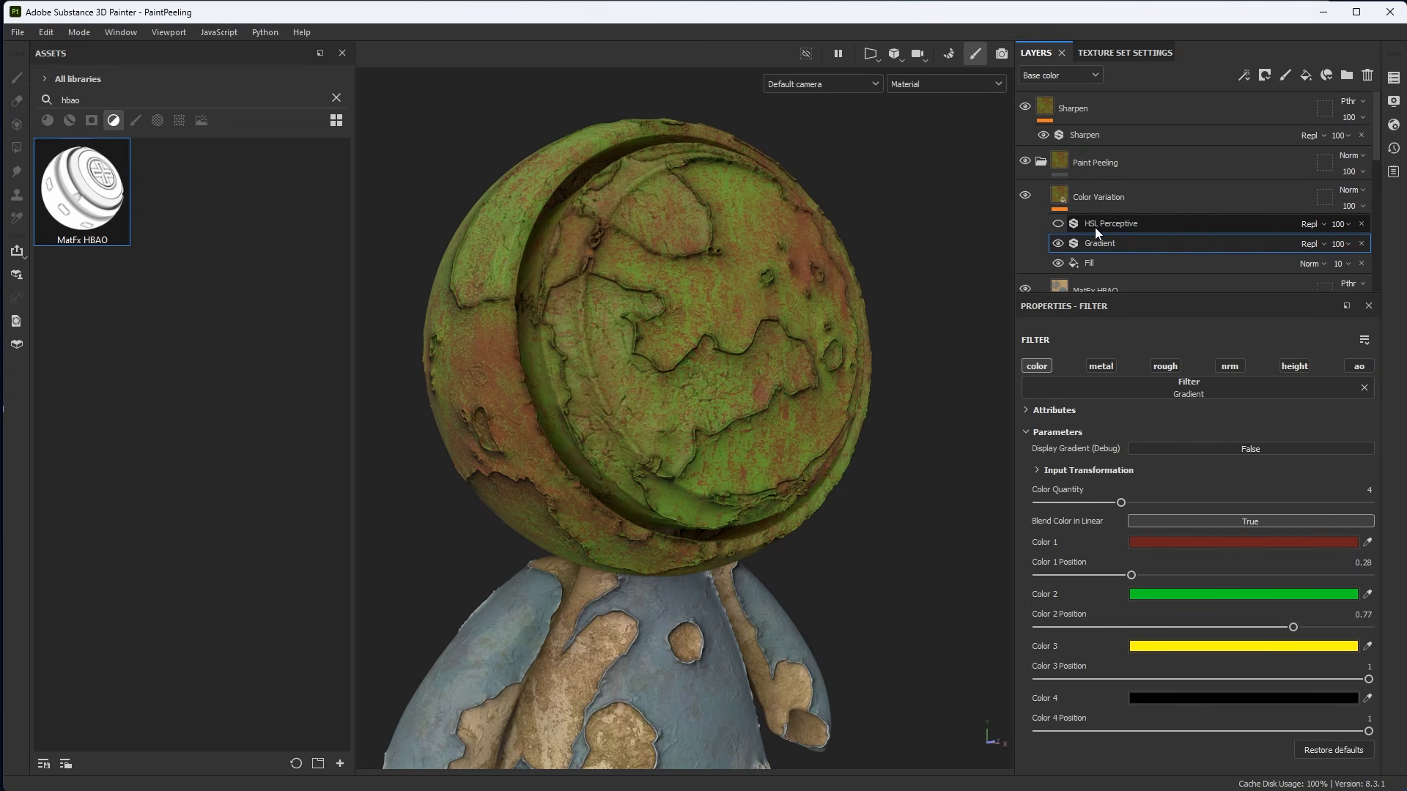
pyautogui.click(1058, 223)
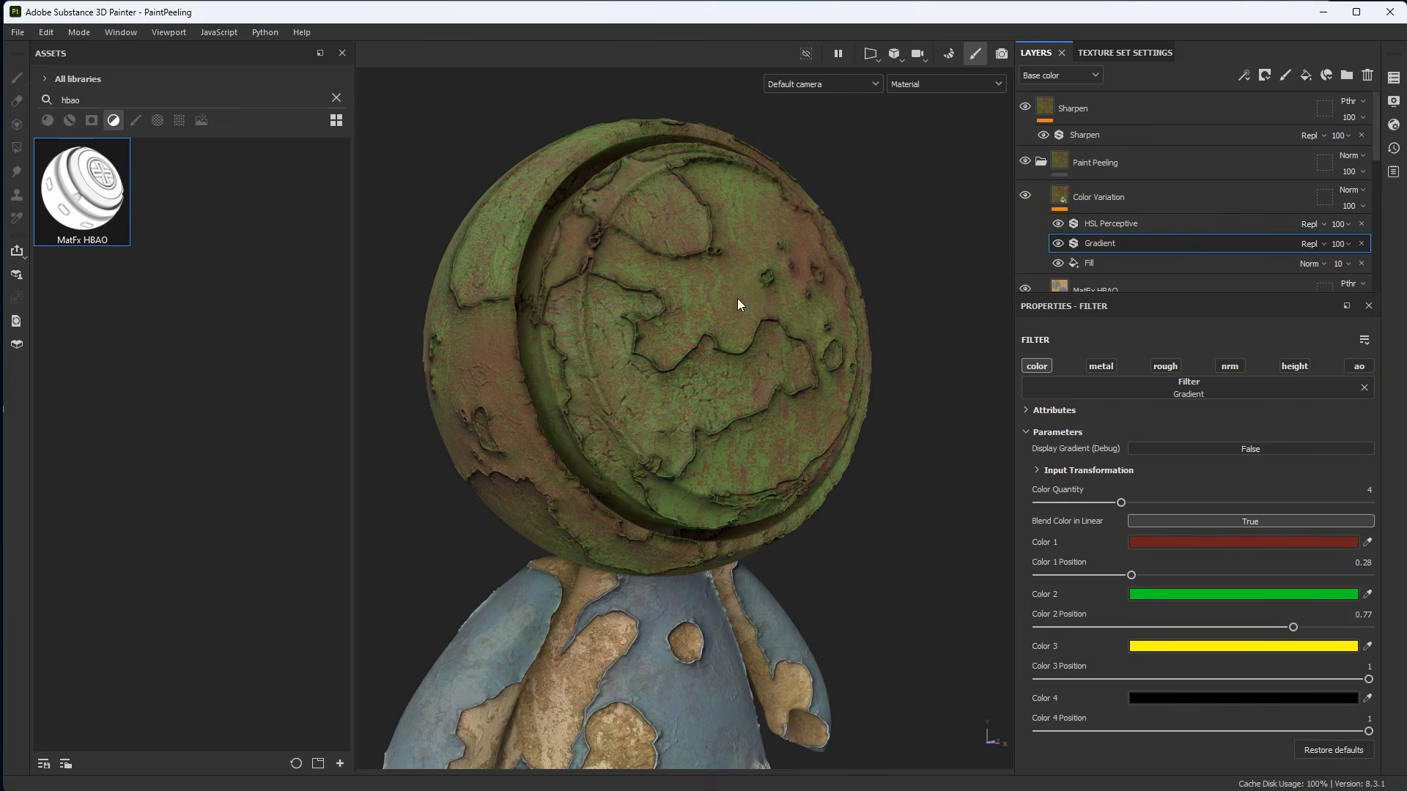
# Set the Color Variation layer's opacity to 30.
pyautogui.click(1209, 207)
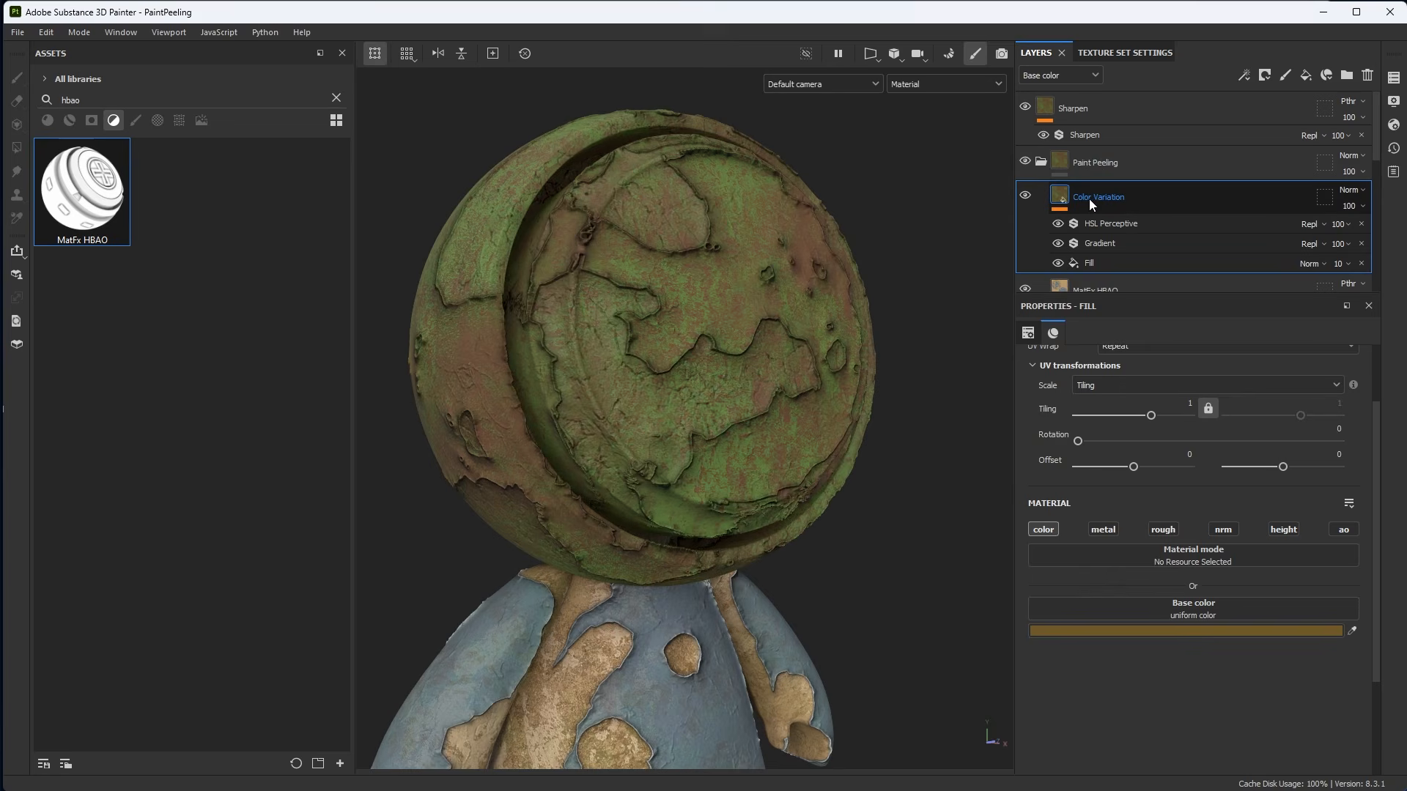
pyautogui.click(1349, 206)
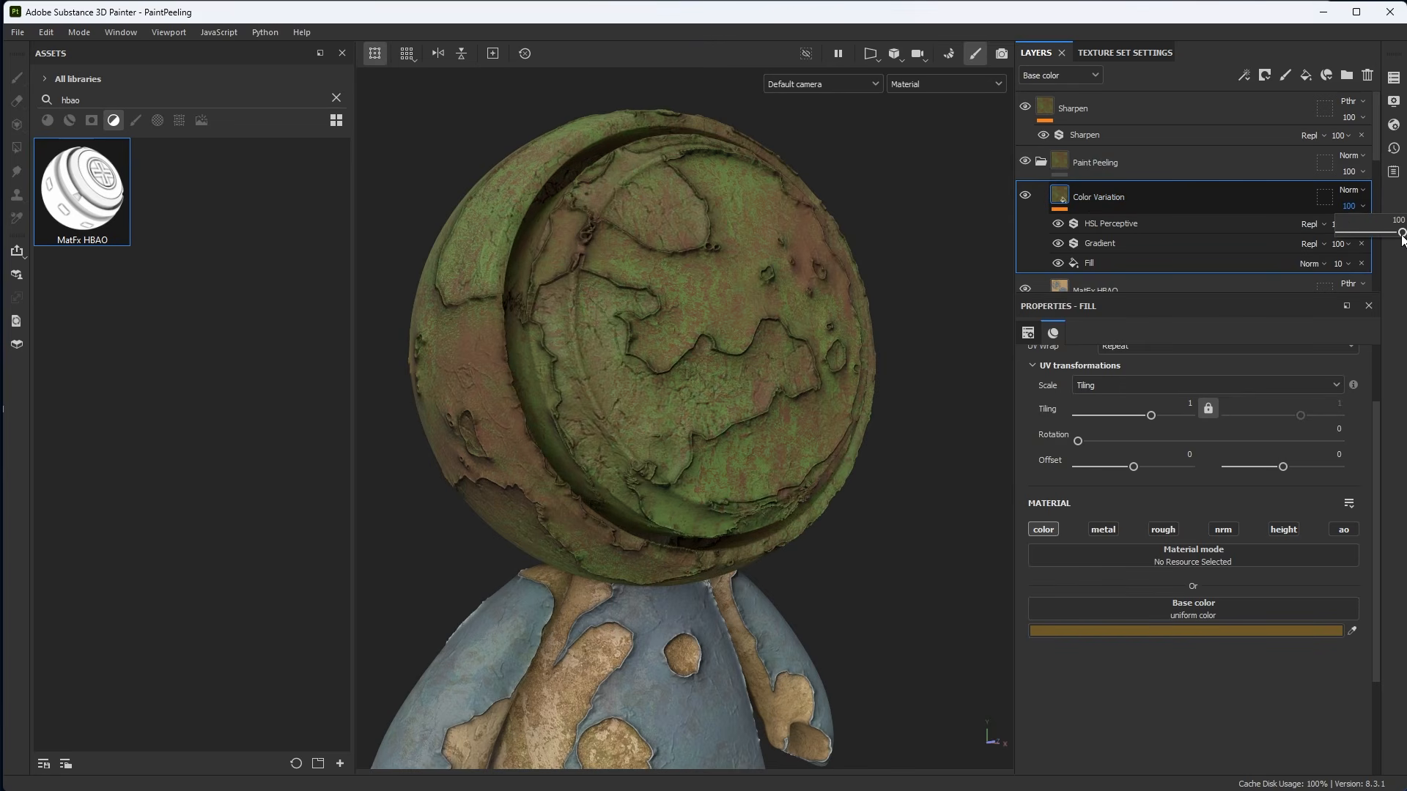
pyautogui.moveTo(1402, 235); pyautogui.dragTo(1360, 251)
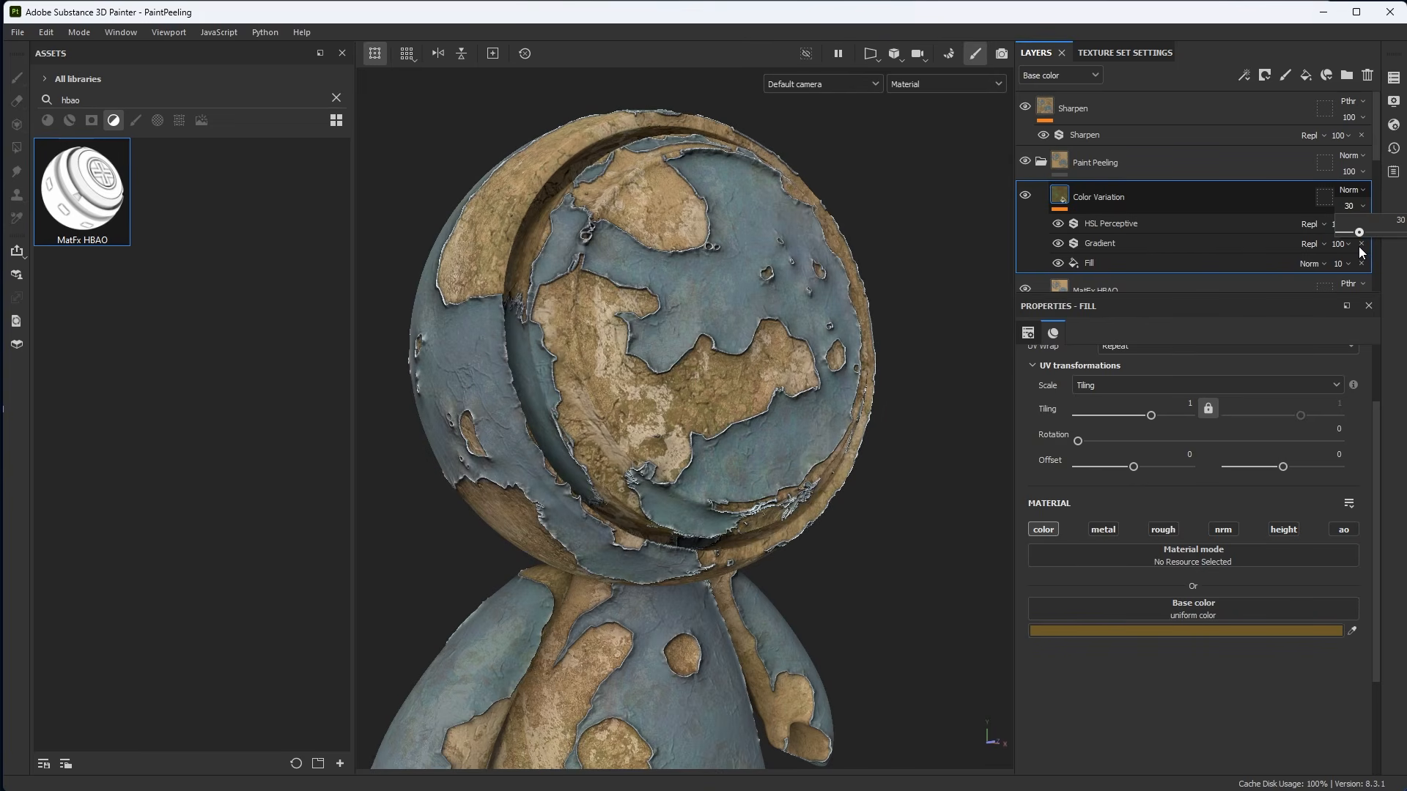
# Toggle the Color Variation layer on and off to compare its effect on the model up close.
pyautogui.scroll(5, 758, 432)
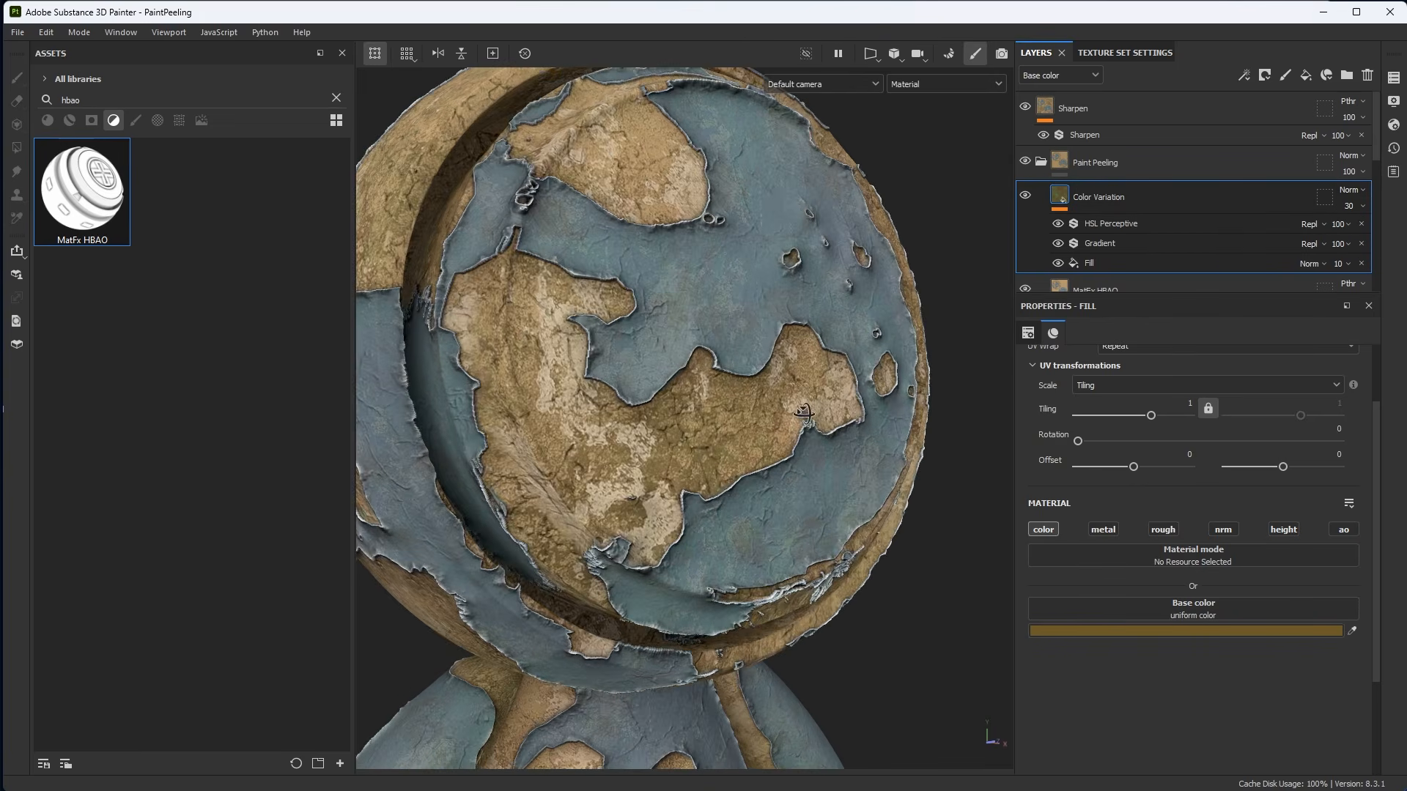
pyautogui.scroll(5, 758, 427)
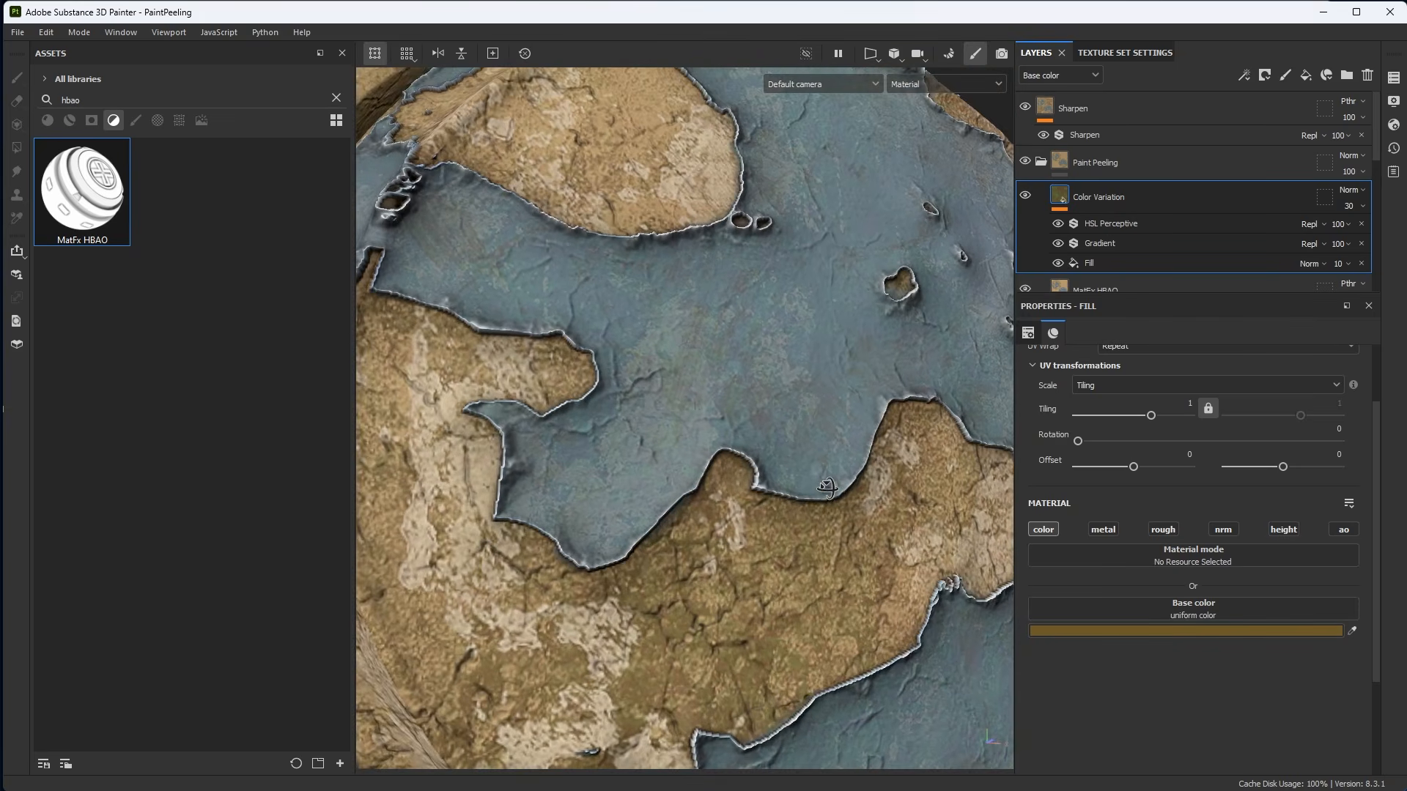
pyautogui.click(1025, 196)
pyautogui.click(1025, 196)
pyautogui.click(1025, 197)
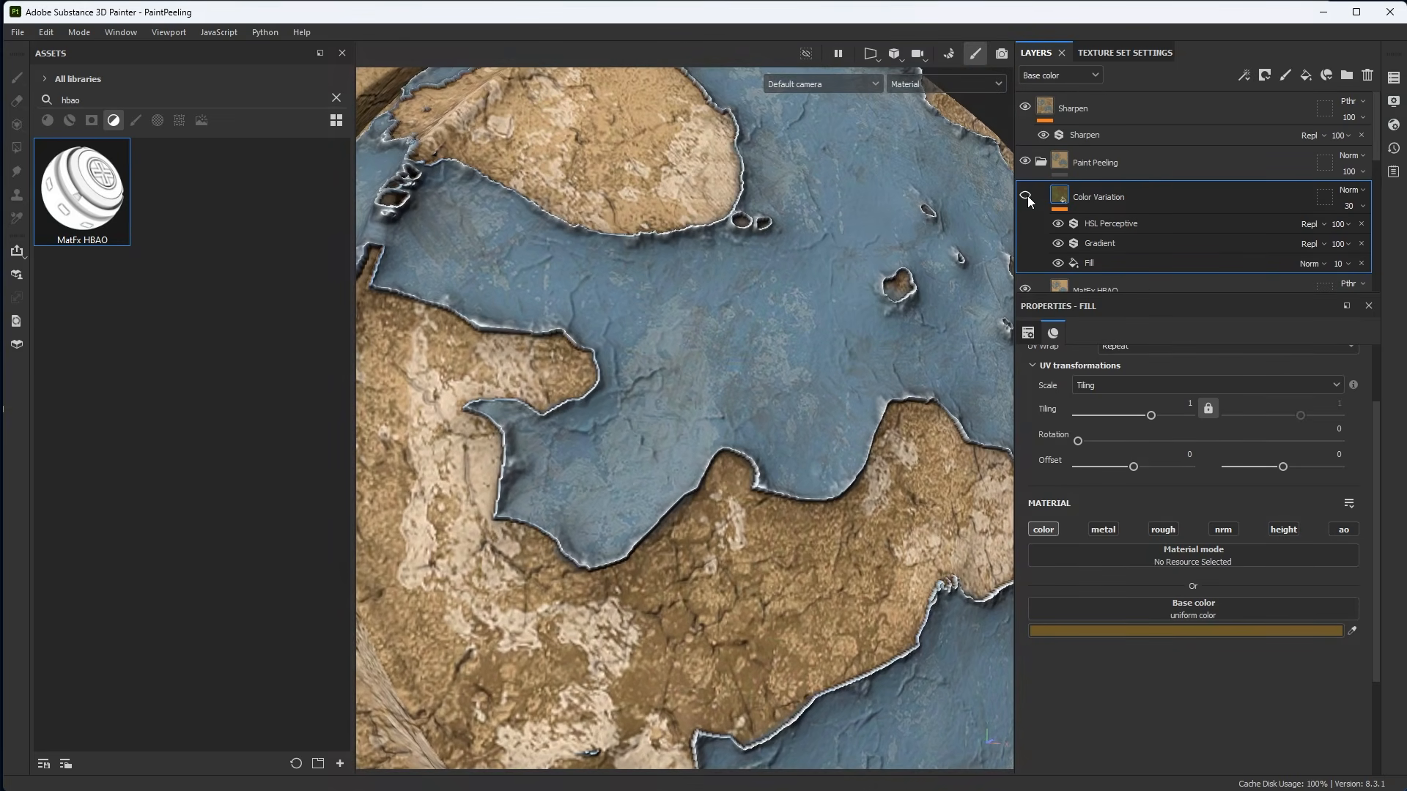
pyautogui.click(1025, 197)
pyautogui.click(1026, 196)
pyautogui.click(1025, 196)
pyautogui.click(1025, 197)
pyautogui.click(1026, 196)
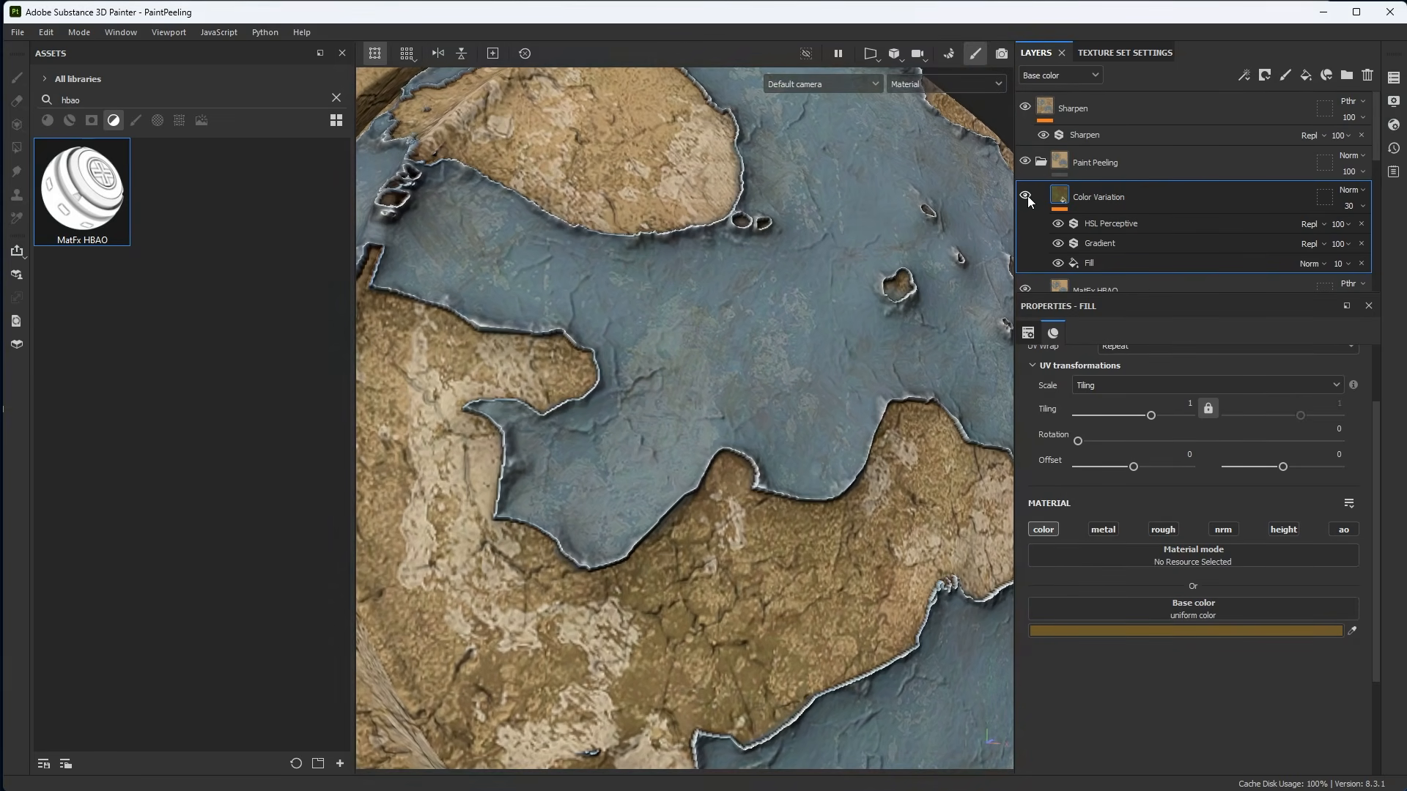
pyautogui.click(1025, 197)
pyautogui.click(1026, 197)
pyautogui.click(1025, 197)
pyautogui.click(1025, 197)
pyautogui.scroll(-5, 785, 367)
pyautogui.scroll(3, 820, 198)
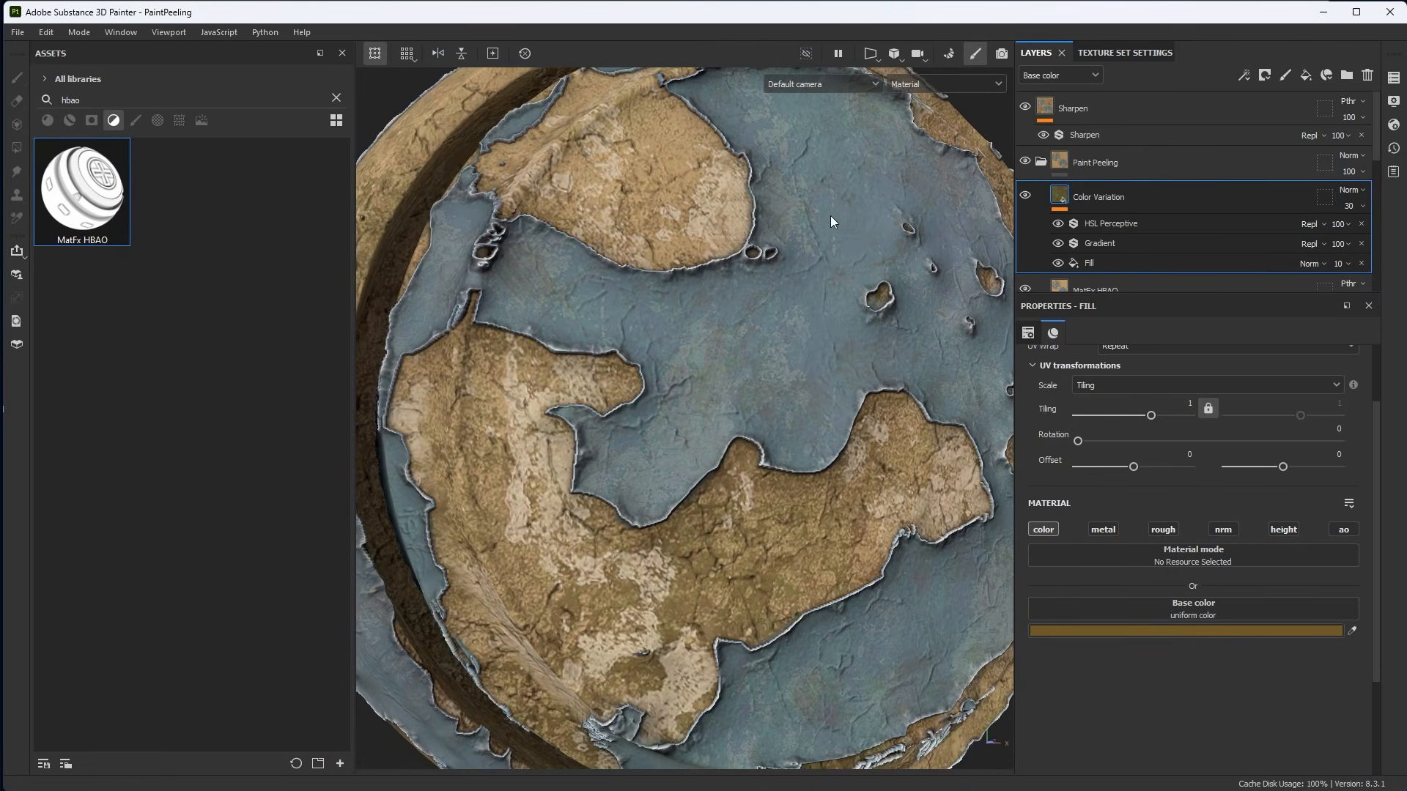
pyautogui.keyDown('alt'); pyautogui.moveTo(808, 456); pyautogui.dragTo(662, 358, button='right'); pyautogui.keyUp('alt')
pyautogui.keyDown('alt'); pyautogui.moveTo(792, 475); pyautogui.dragTo(795, 337, button='middle'); pyautogui.keyUp('alt')
pyautogui.keyDown('alt'); pyautogui.moveTo(795, 337); pyautogui.dragTo(733, 308, button='right'); pyautogui.keyUp('alt')
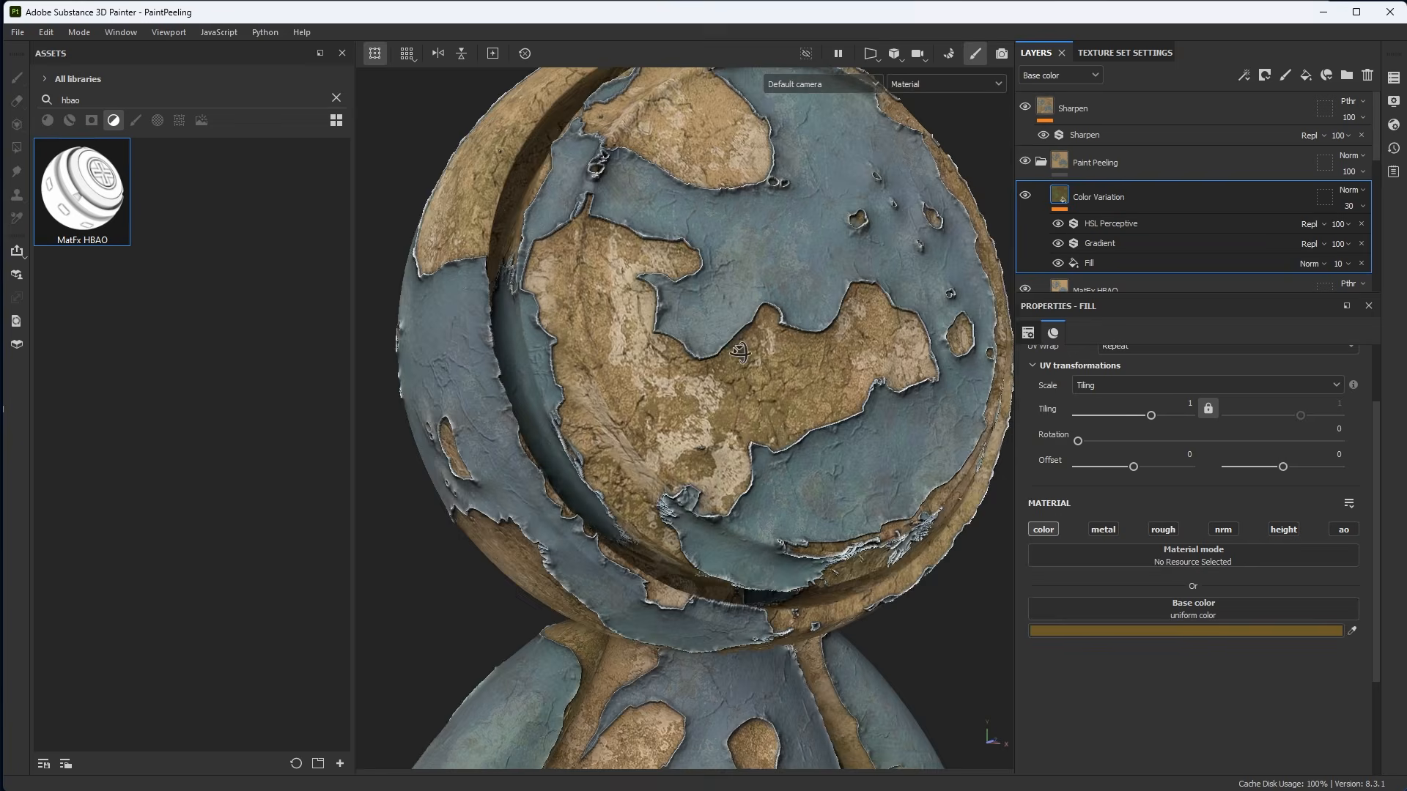
pyautogui.keyDown('alt'); pyautogui.moveTo(696, 432); pyautogui.dragTo(799, 394); pyautogui.keyUp('alt')
pyautogui.keyDown('alt'); pyautogui.moveTo(798, 394); pyautogui.dragTo(730, 357, button='right'); pyautogui.keyUp('alt')
pyautogui.keyDown('alt'); pyautogui.moveTo(731, 357); pyautogui.dragTo(705, 335, button='middle'); pyautogui.keyUp('alt')
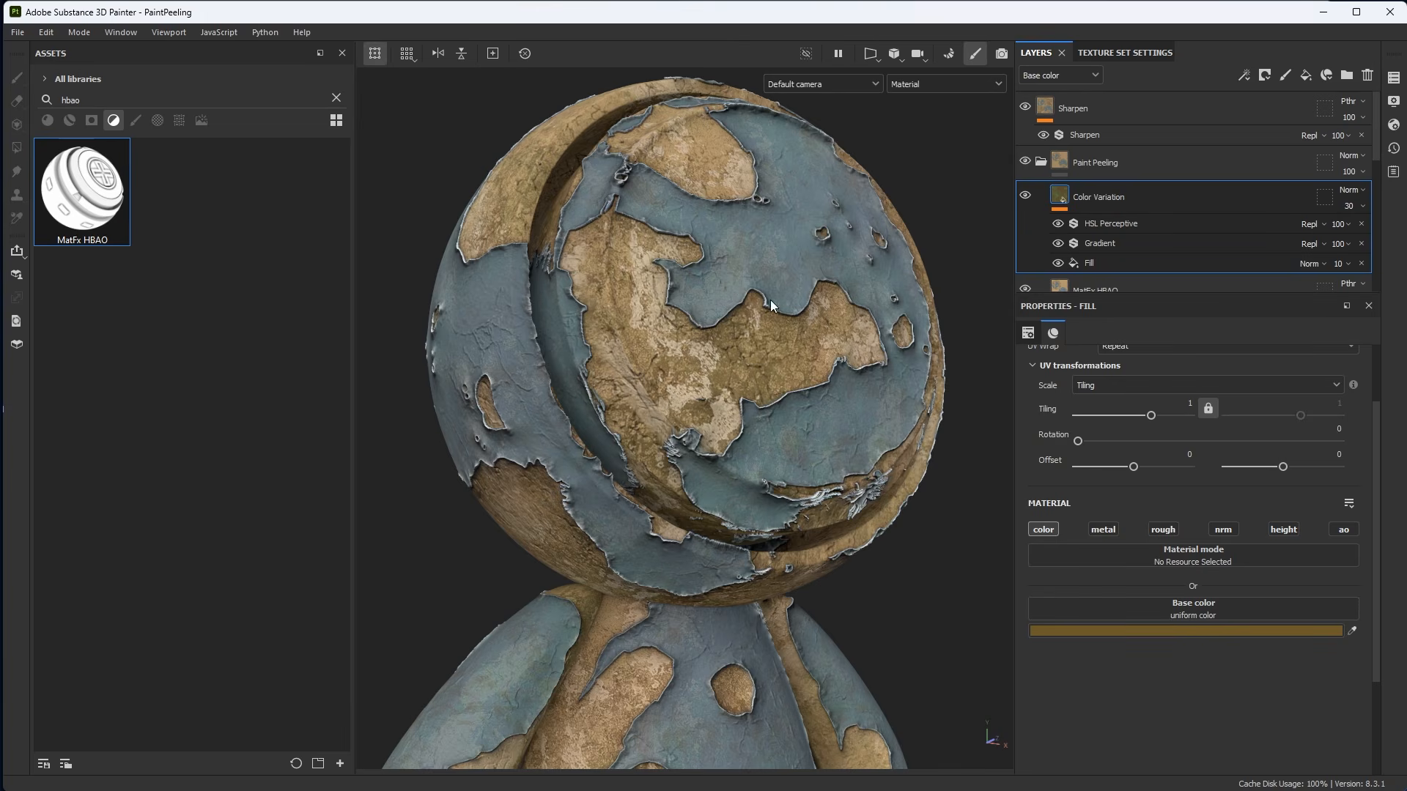
pyautogui.keyDown('alt'); pyautogui.moveTo(771, 301); pyautogui.dragTo(749, 289, button='right'); pyautogui.keyUp('alt')
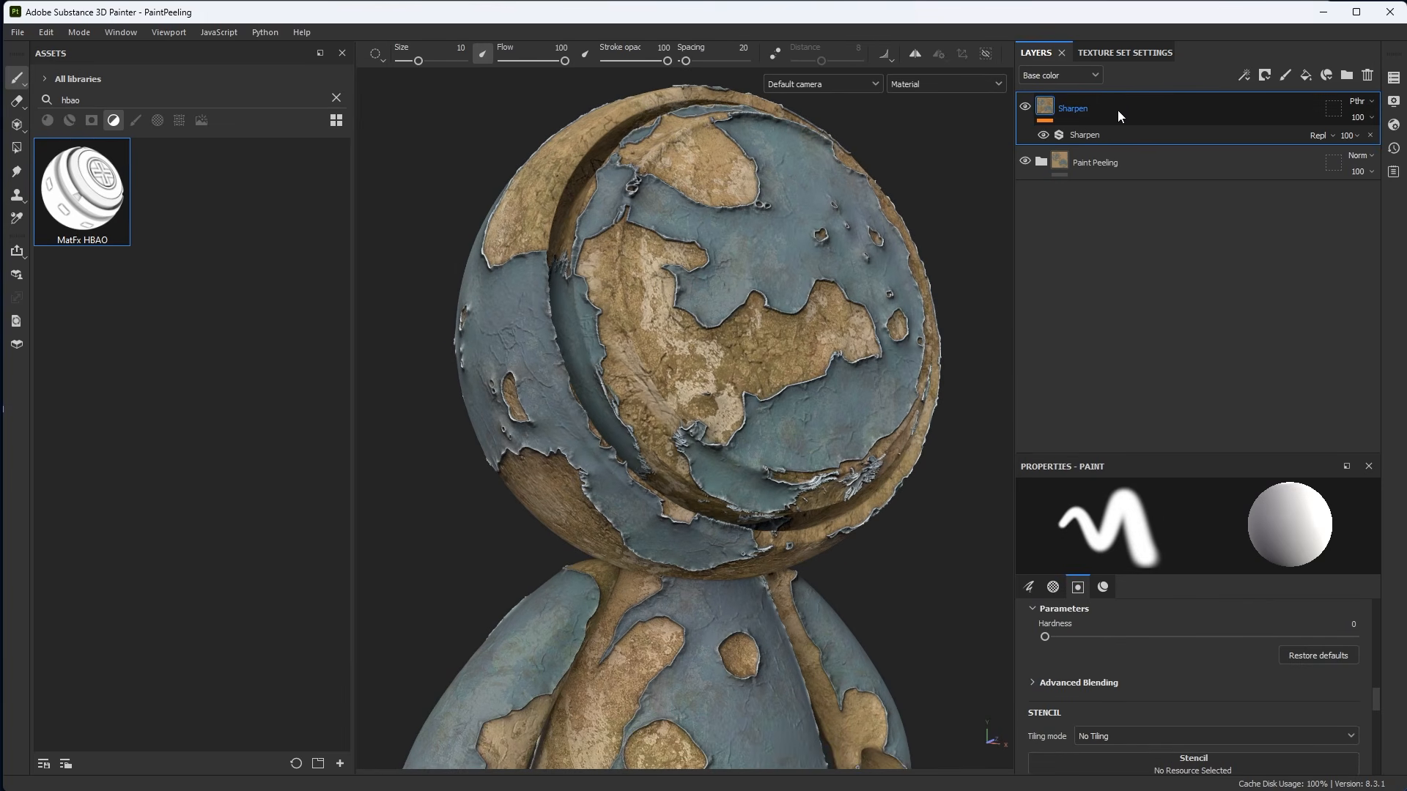
# Search the assets for sha and lower the Sharpen filter's intensity to 0.49.
pyautogui.click(1025, 107)
pyautogui.keyDown('alt'); pyautogui.moveTo(724, 296); pyautogui.dragTo(863, 355, button='right'); pyautogui.keyUp('alt')
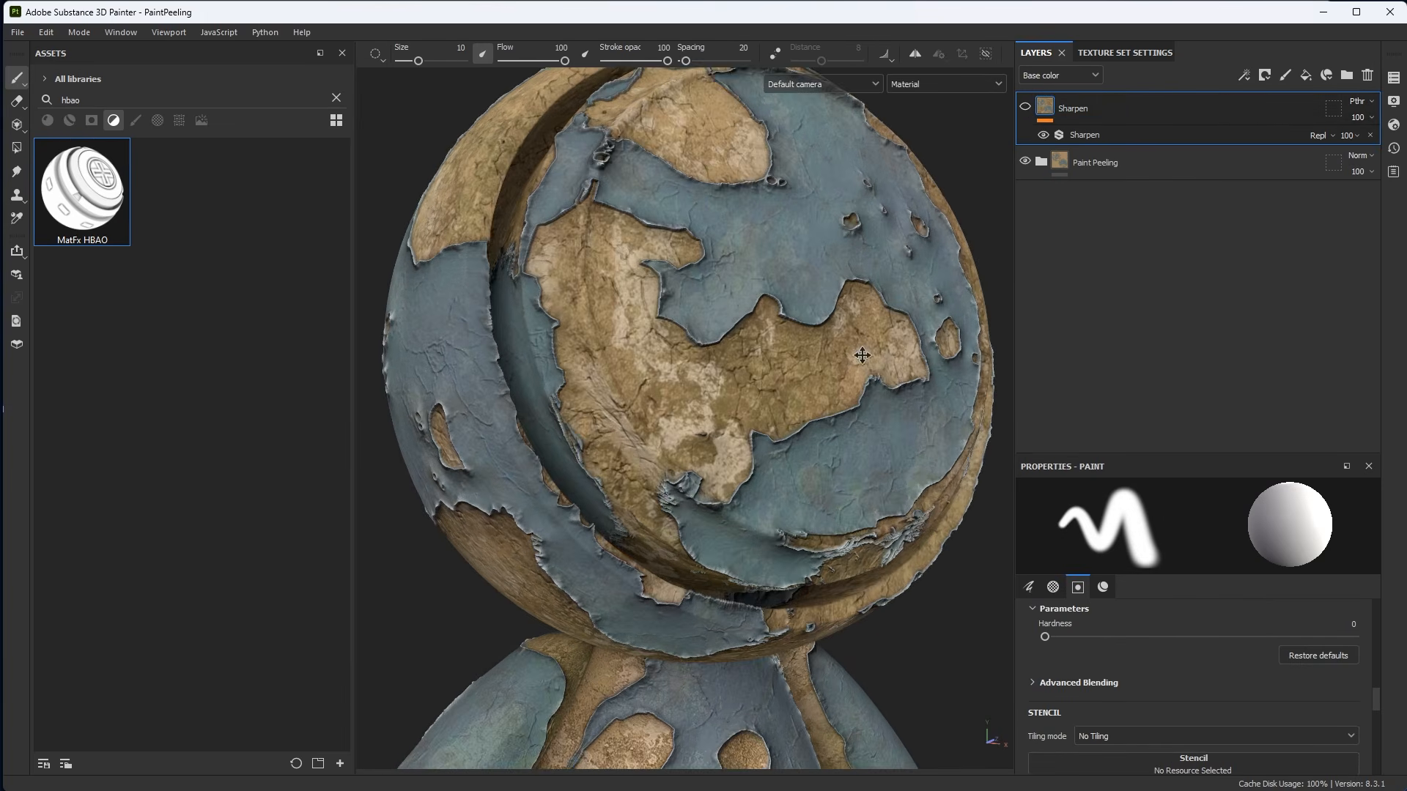
pyautogui.moveTo(864, 355)
pyautogui.keyDown('alt'); pyautogui.mouseDown()
pyautogui.moveTo(781, 367)
pyautogui.moveTo(762, 351)
pyautogui.moveTo(843, 337)
pyautogui.mouseUp(); pyautogui.keyUp('alt')
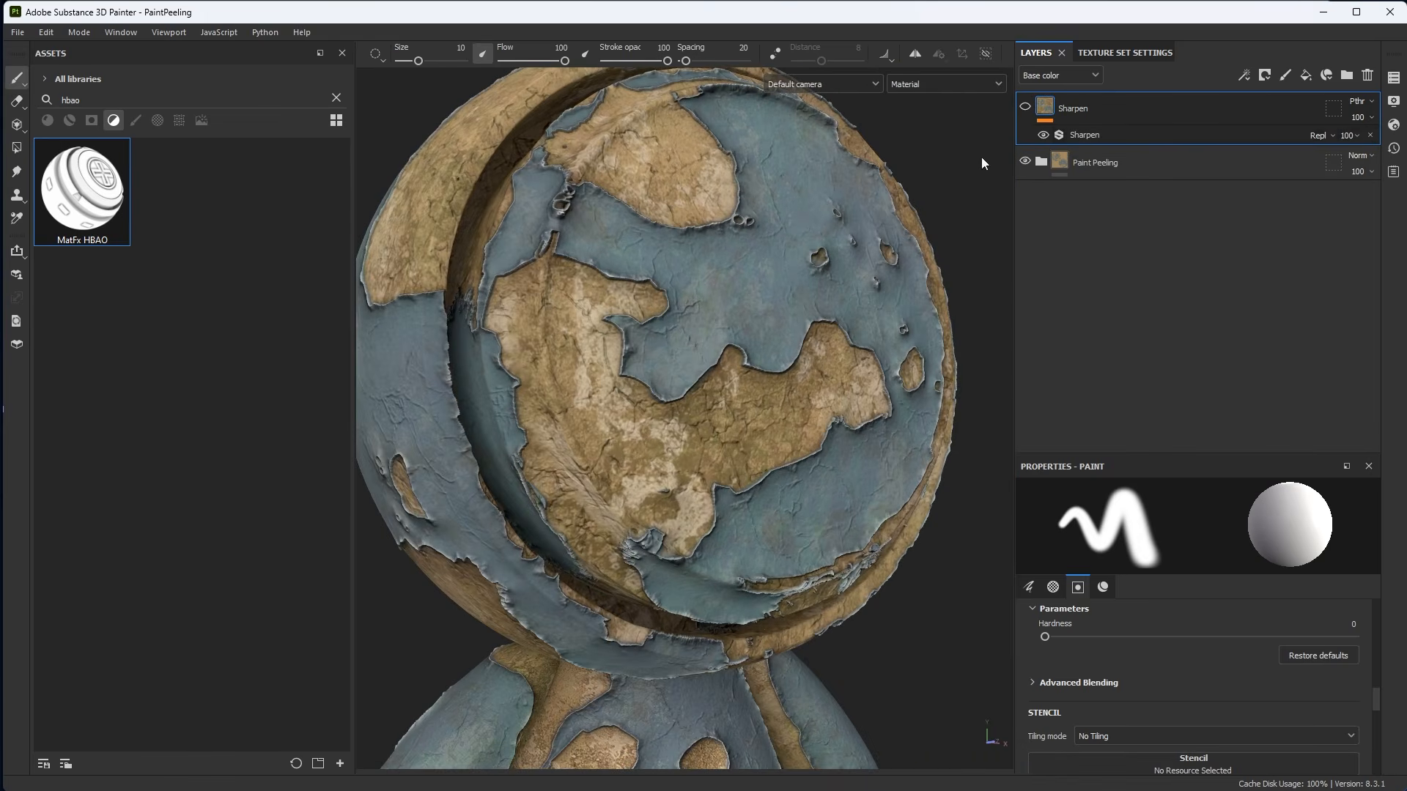
pyautogui.click(337, 98)
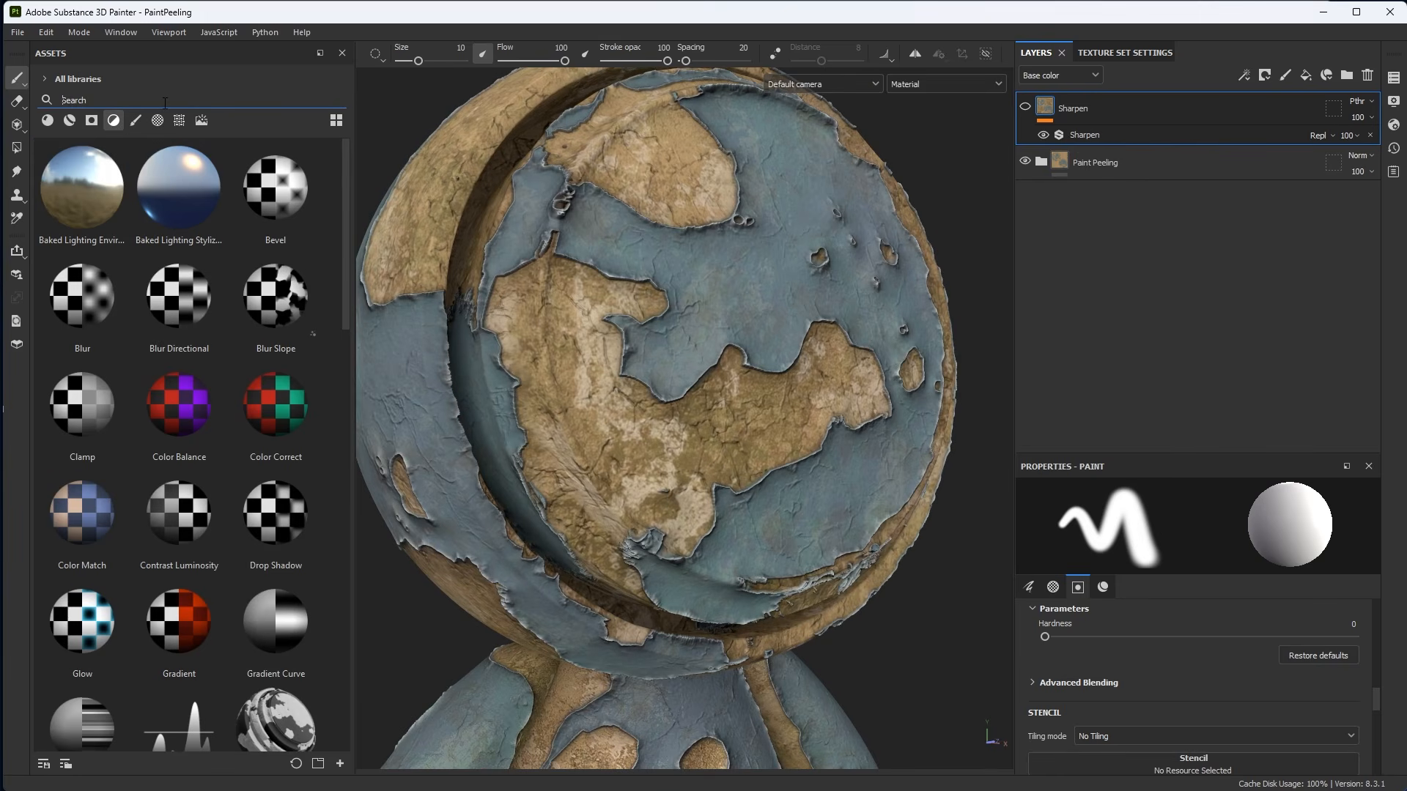
pyautogui.write('sha')
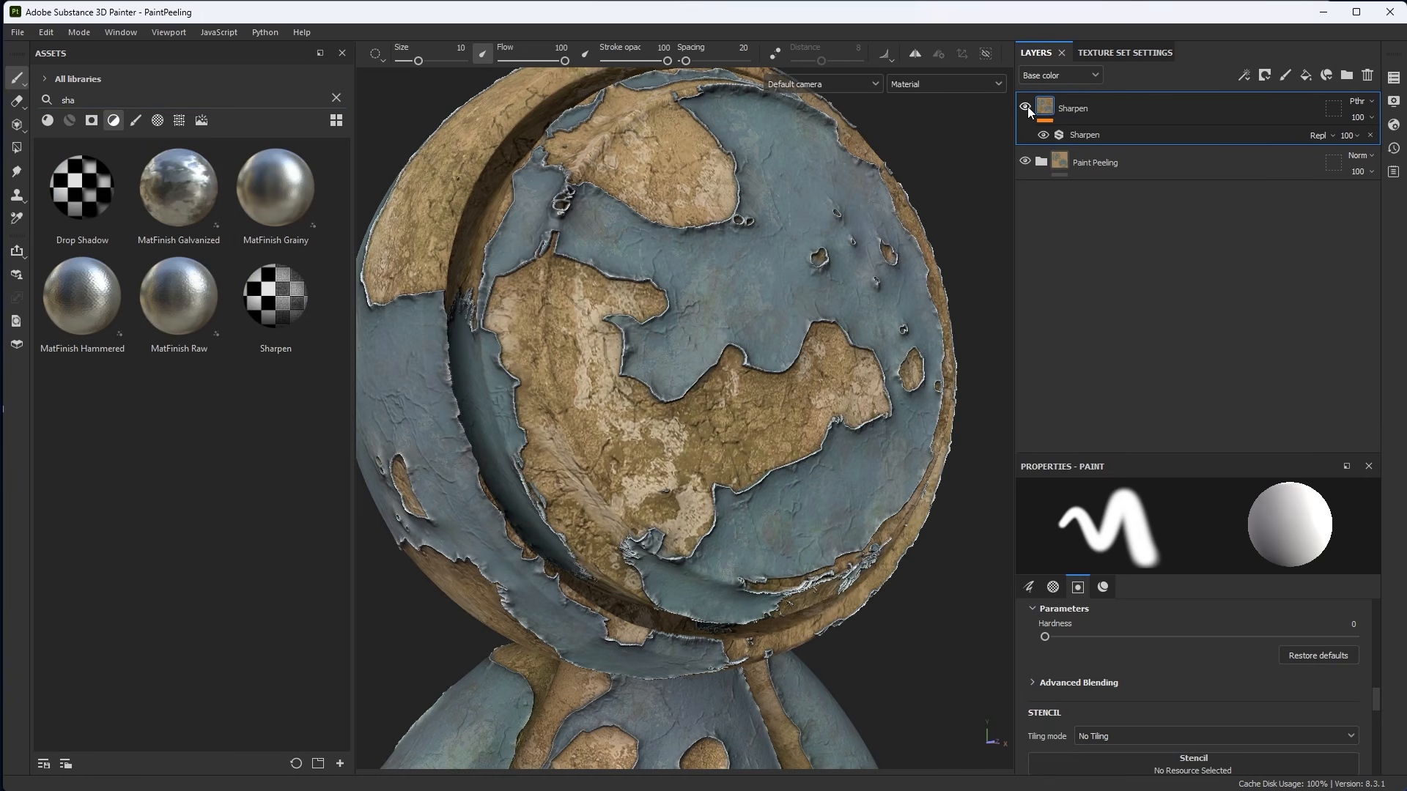
pyautogui.click(1086, 134)
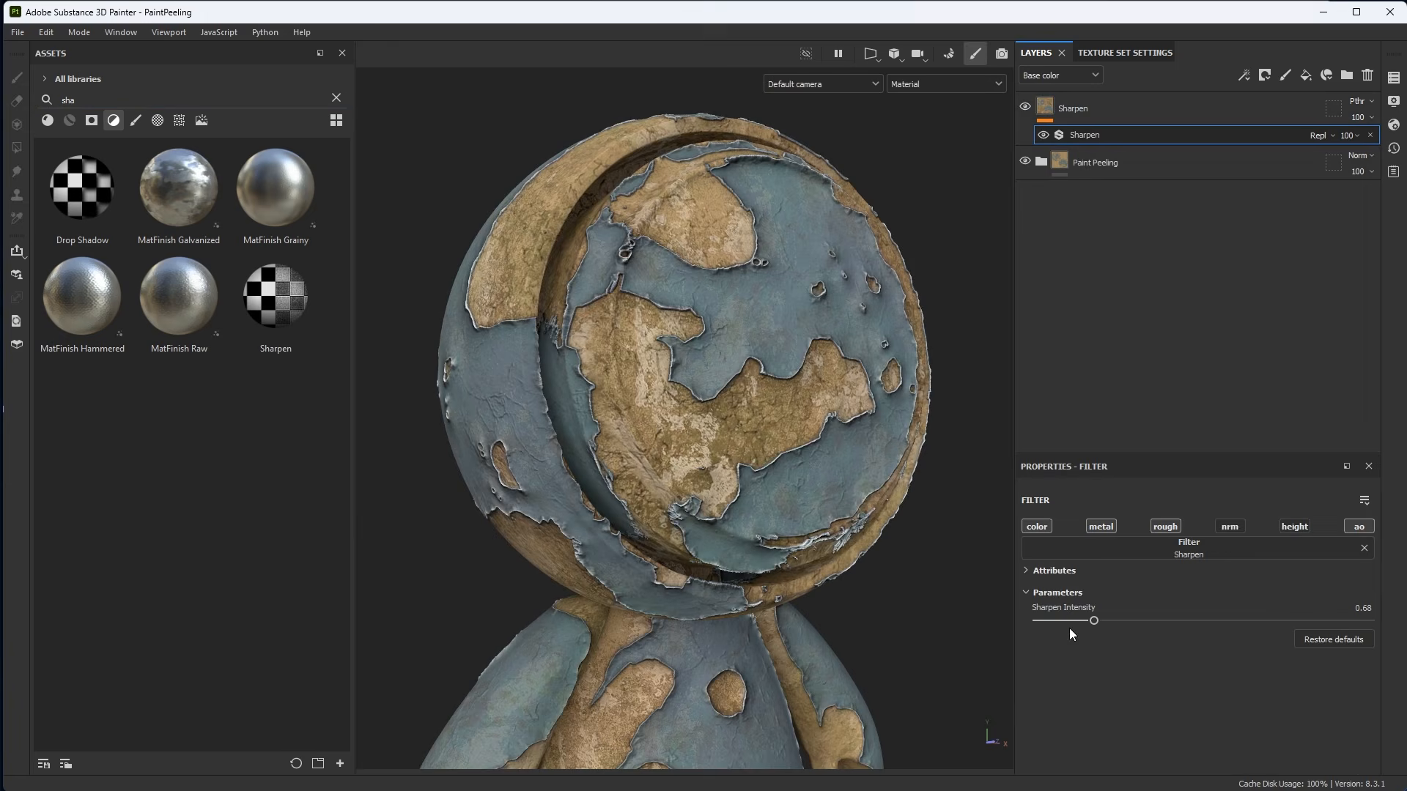
pyautogui.moveTo(1093, 620); pyautogui.dragTo(1043, 622)
pyautogui.scroll(-2, 711, 469)
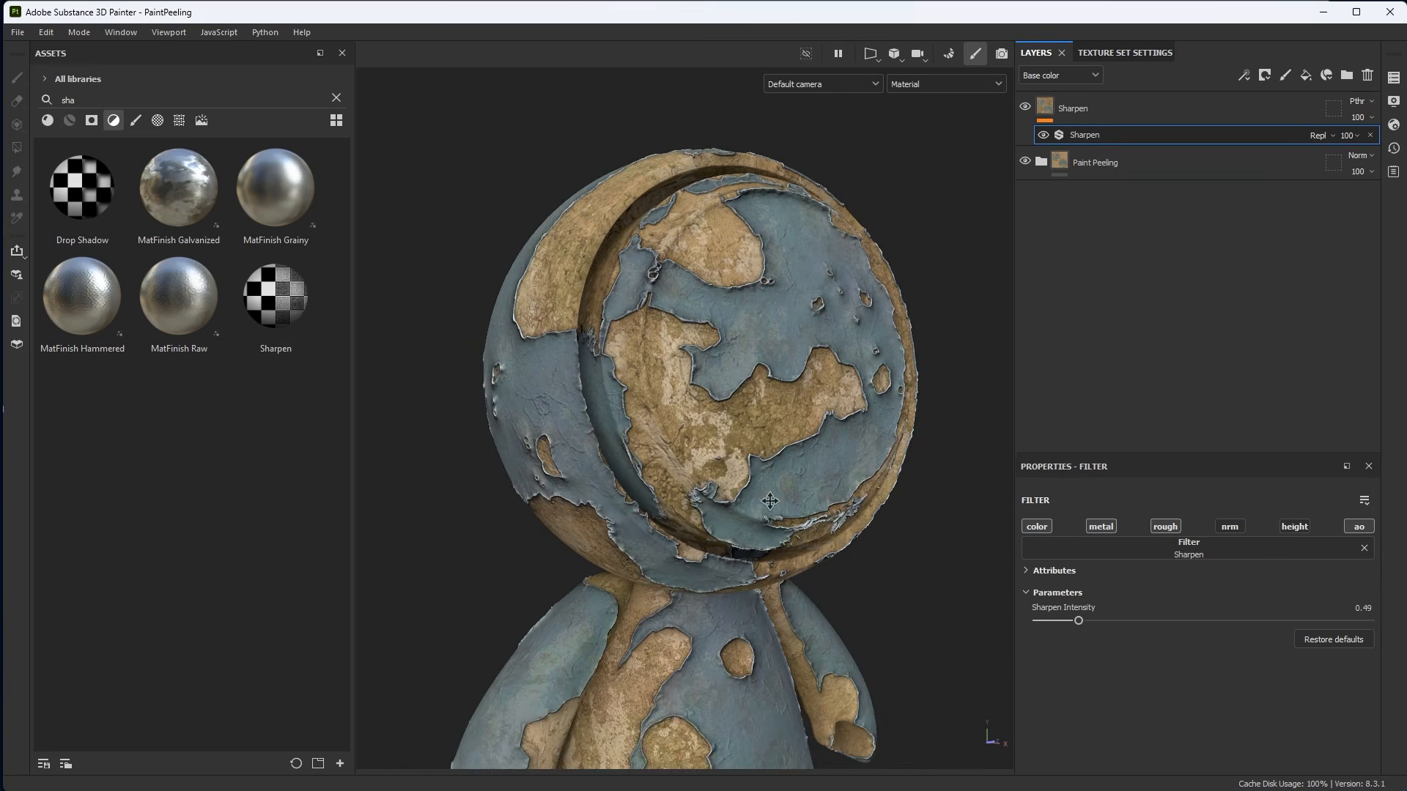
# Raise the Sharpen filter's intensity to 0.59.
pyautogui.keyDown('alt'); pyautogui.moveTo(712, 467); pyautogui.dragTo(711, 379, button='middle'); pyautogui.keyUp('alt')
pyautogui.moveTo(712, 380)
pyautogui.keyDown('alt'); pyautogui.mouseDown()
pyautogui.moveTo(679, 351)
pyautogui.moveTo(1086, 311)
pyautogui.mouseUp(); pyautogui.keyUp('alt')
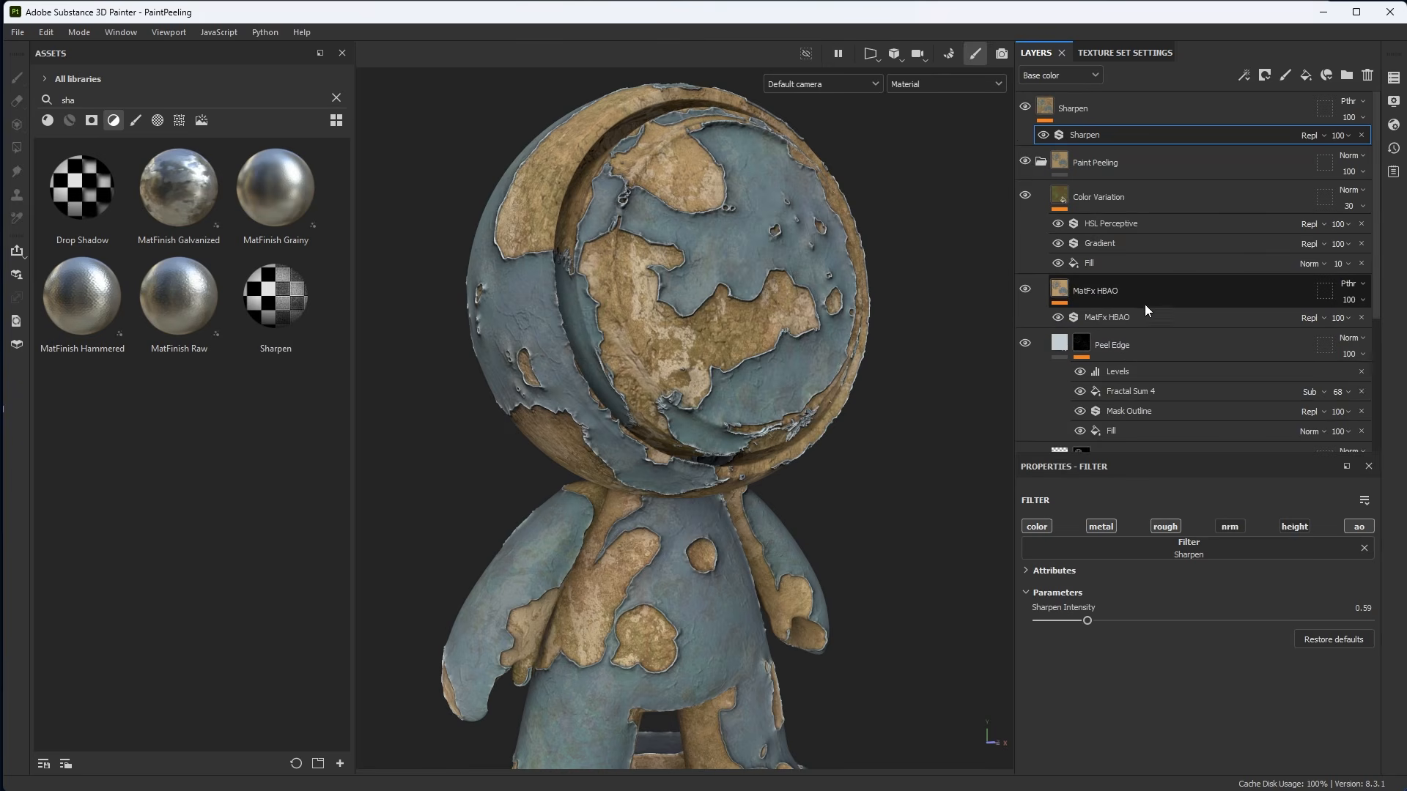
pyautogui.scroll(-2, 1145, 303)
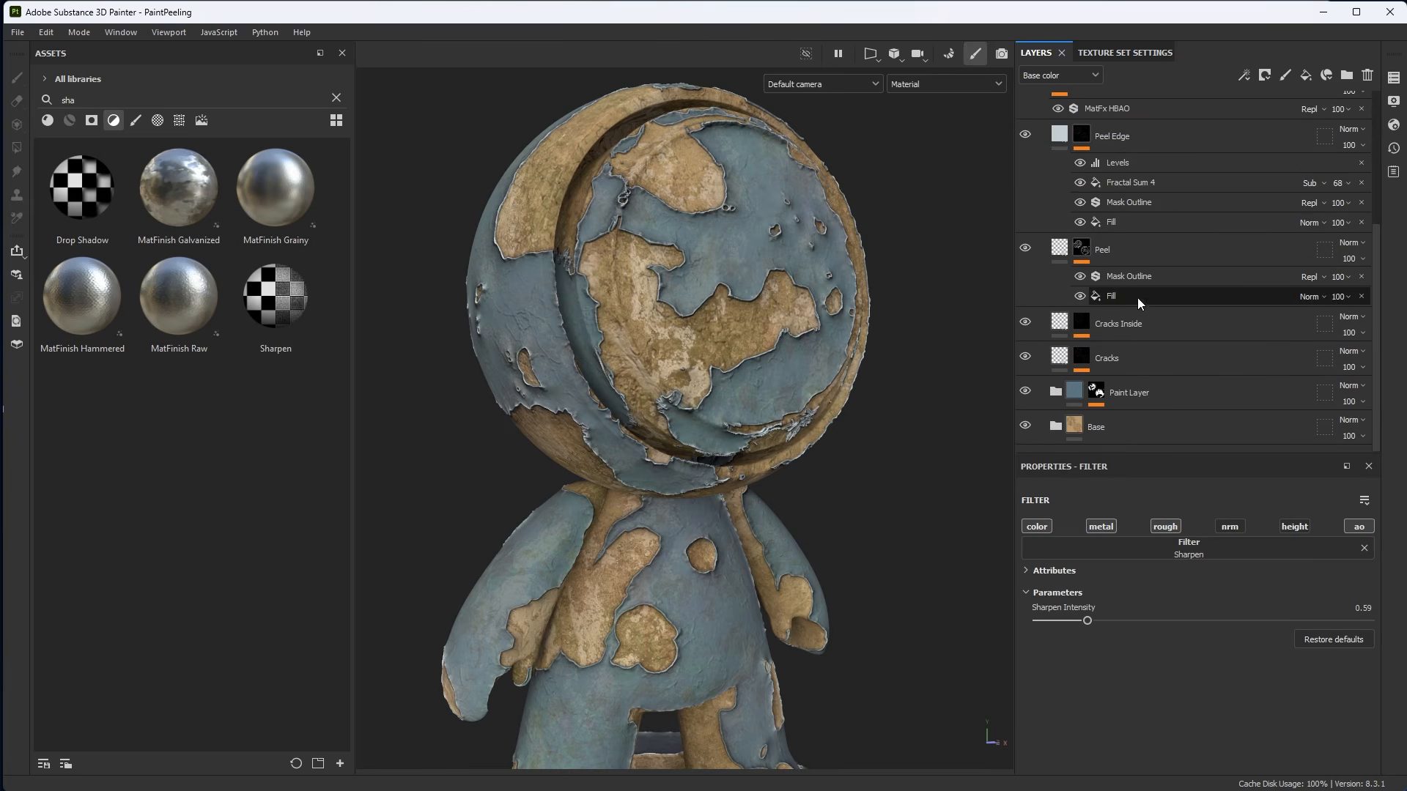
# Open the Paint Layer's mask stack, select its Paint effect and paint extra peeled areas on the head with brush size about 6.
pyautogui.click(1097, 391)
pyautogui.scroll(-2, 1168, 302)
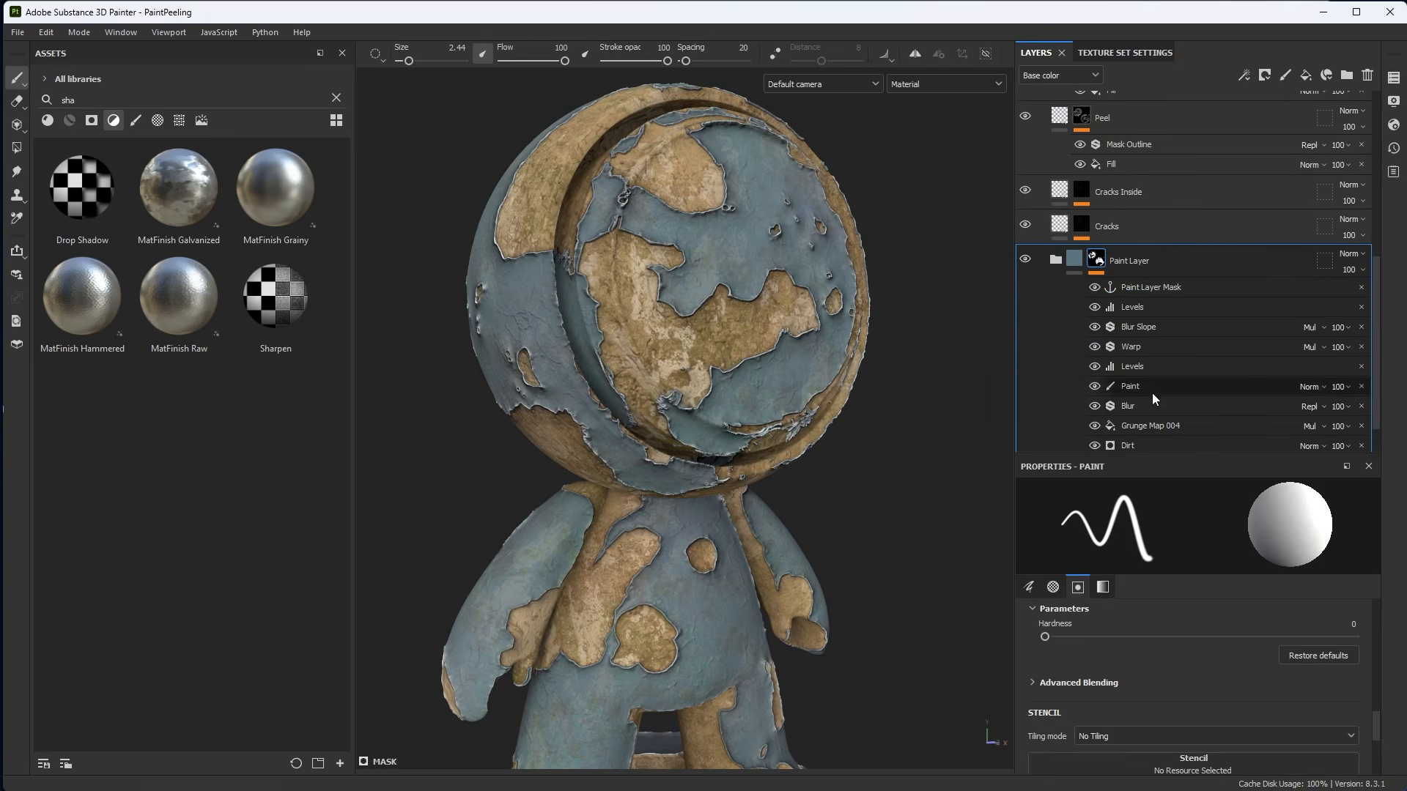
pyautogui.keyDown('alt'); pyautogui.moveTo(778, 314); pyautogui.dragTo(758, 318, button='middle'); pyautogui.keyUp('alt')
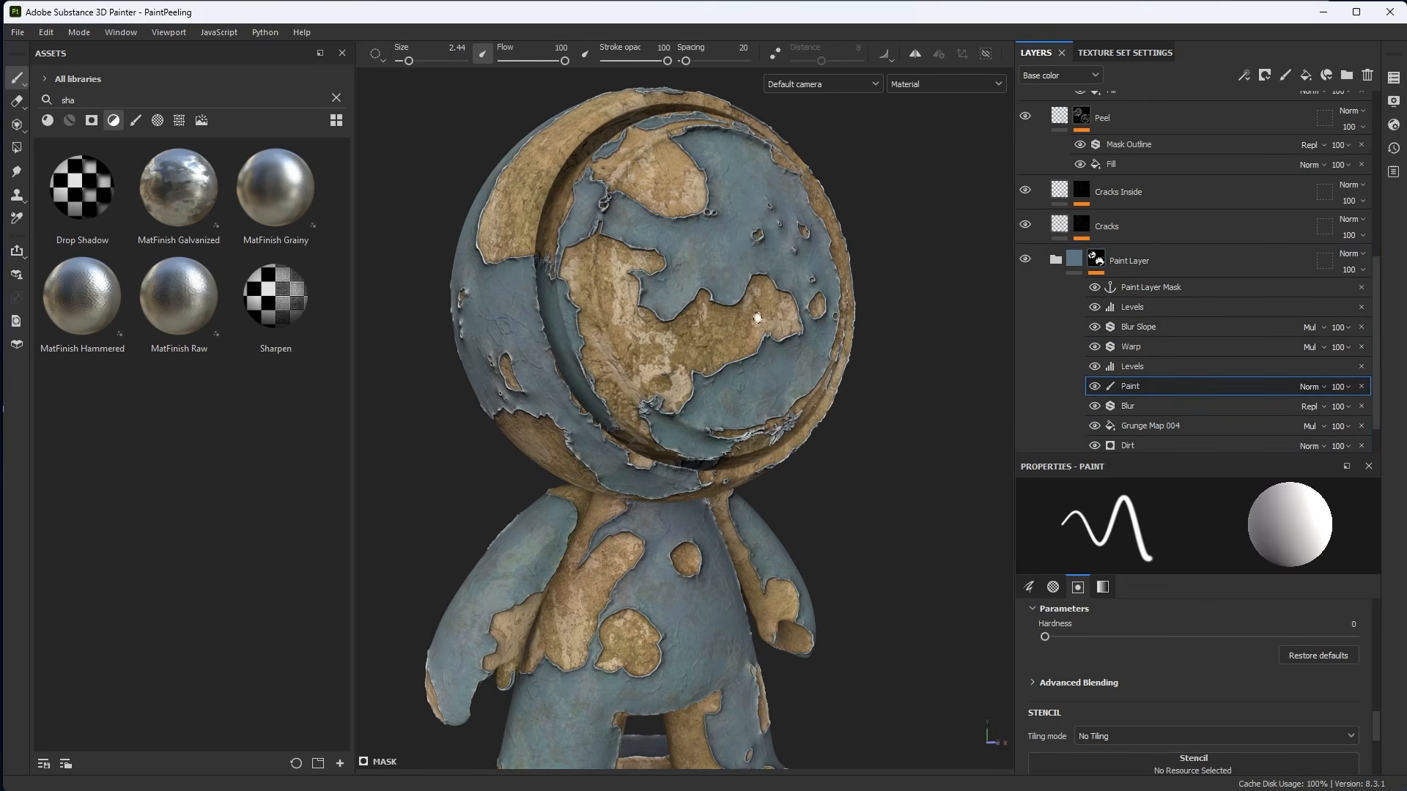
pyautogui.keyDown('ctrl'); pyautogui.moveTo(732, 325); pyautogui.dragTo(760, 325, button='right'); pyautogui.keyUp('ctrl')
pyautogui.moveTo(732, 325)
pyautogui.keyDown('alt'); pyautogui.mouseDown()
pyautogui.moveTo(702, 308)
pyautogui.moveTo(770, 300)
pyautogui.moveTo(775, 314)
pyautogui.mouseUp(); pyautogui.keyUp('alt')
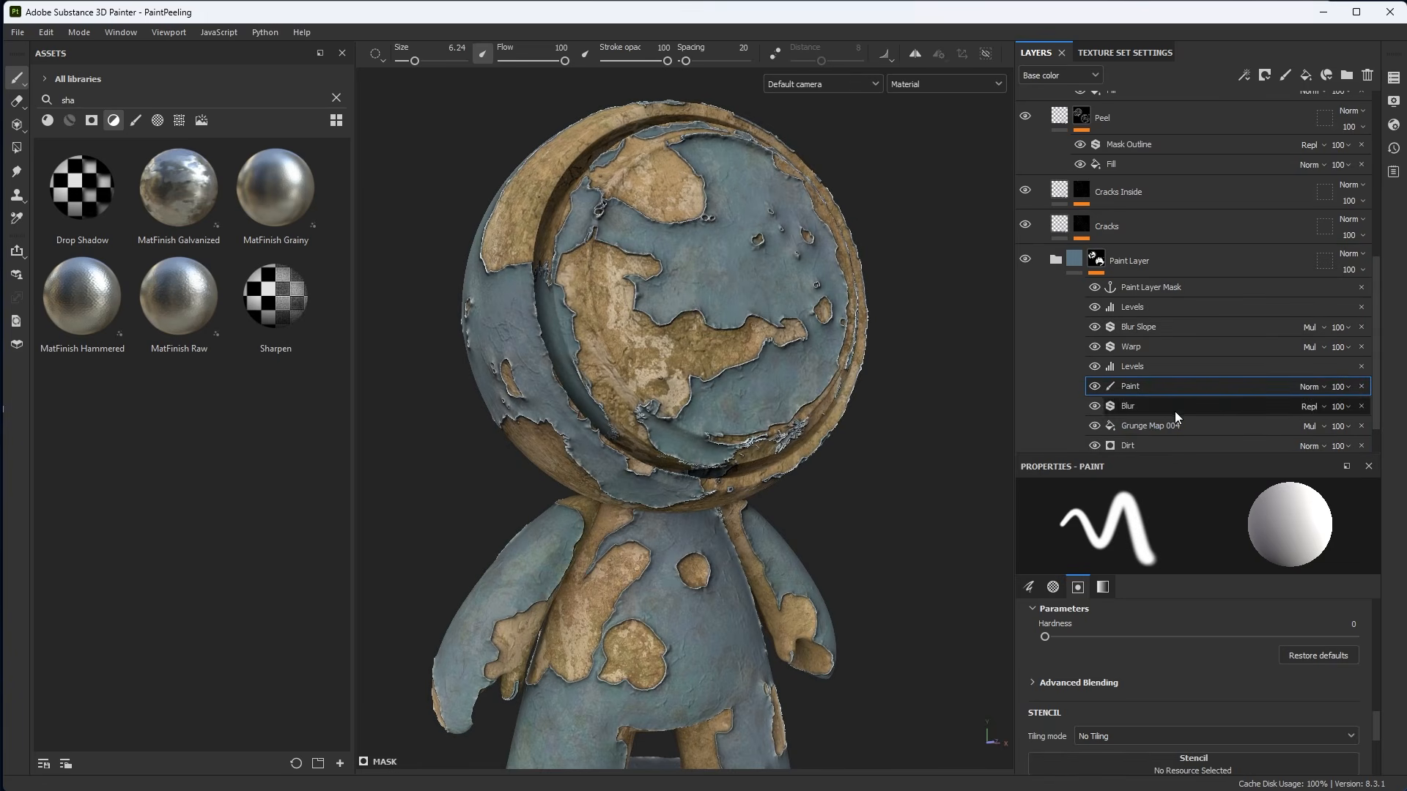
# Select the Dirt generator in the Paint Layer mask and lower its Dirt Level to 0.69.
pyautogui.click(1127, 443)
pyautogui.scroll(-1, 1142, 415)
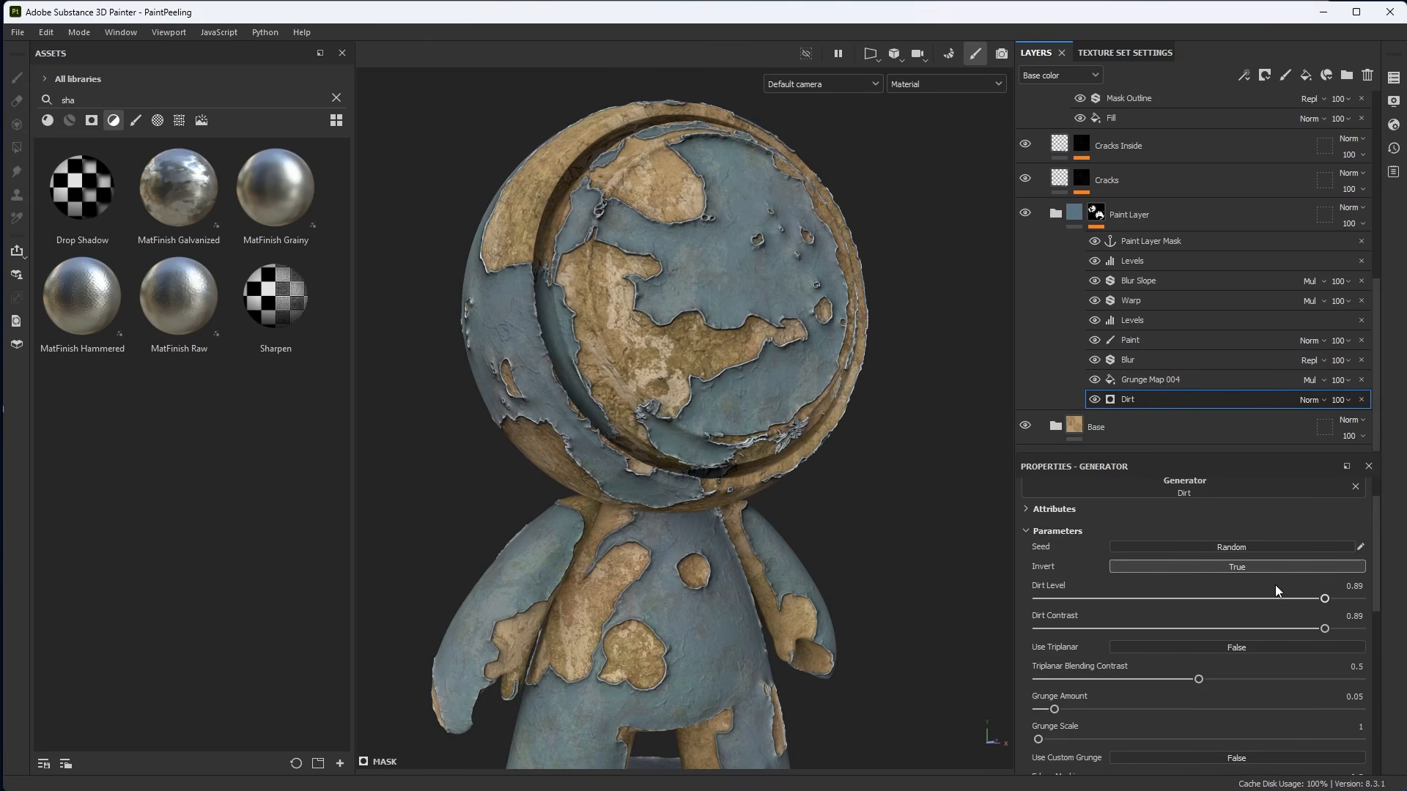
pyautogui.moveTo(1303, 599)
pyautogui.mouseDown()
pyautogui.moveTo(1092, 601)
pyautogui.moveTo(1348, 608)
pyautogui.moveTo(1277, 605)
pyautogui.mouseUp()
# Select the Paint effect and paint more peeled areas across the front of the head.
pyautogui.click(1147, 340)
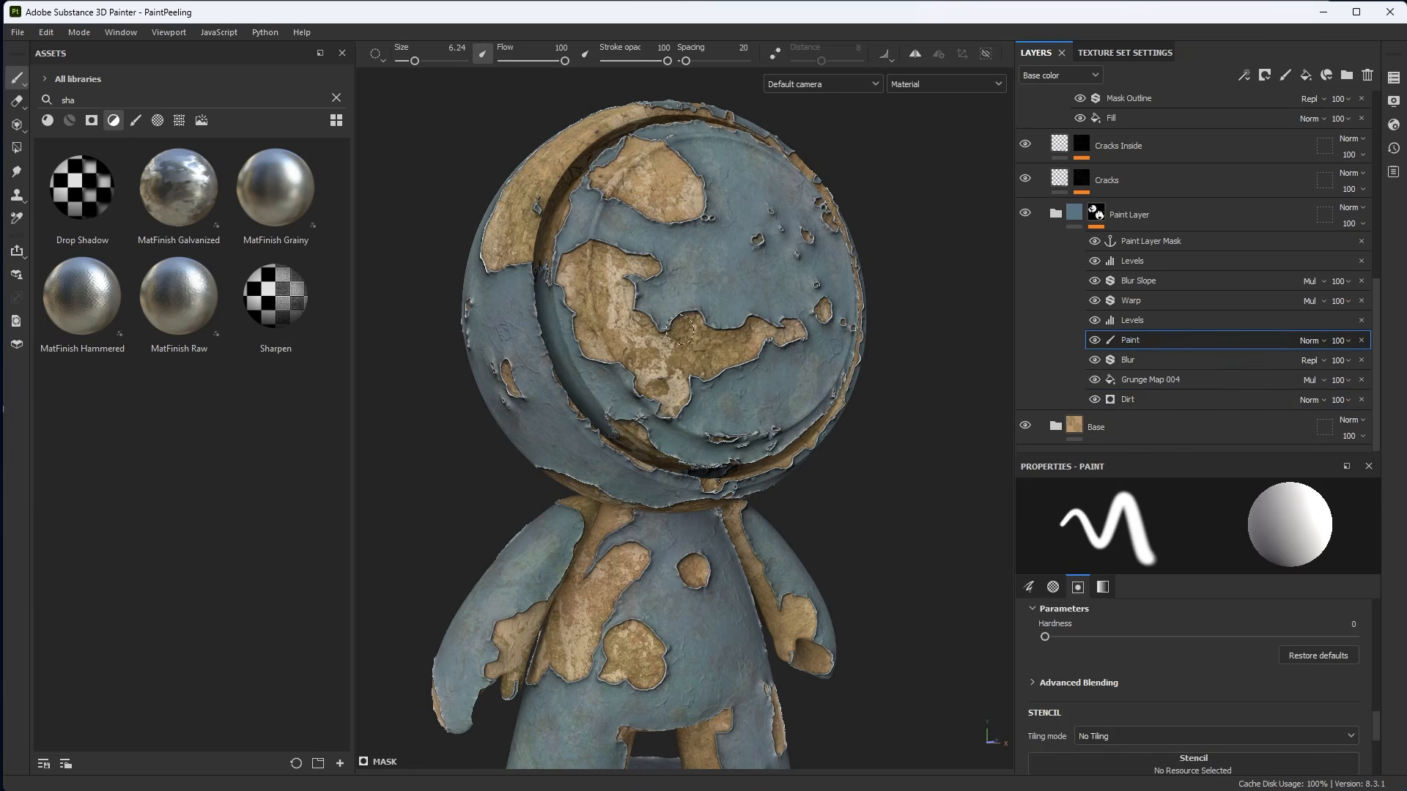
pyautogui.moveTo(690, 335); pyautogui.dragTo(763, 328)
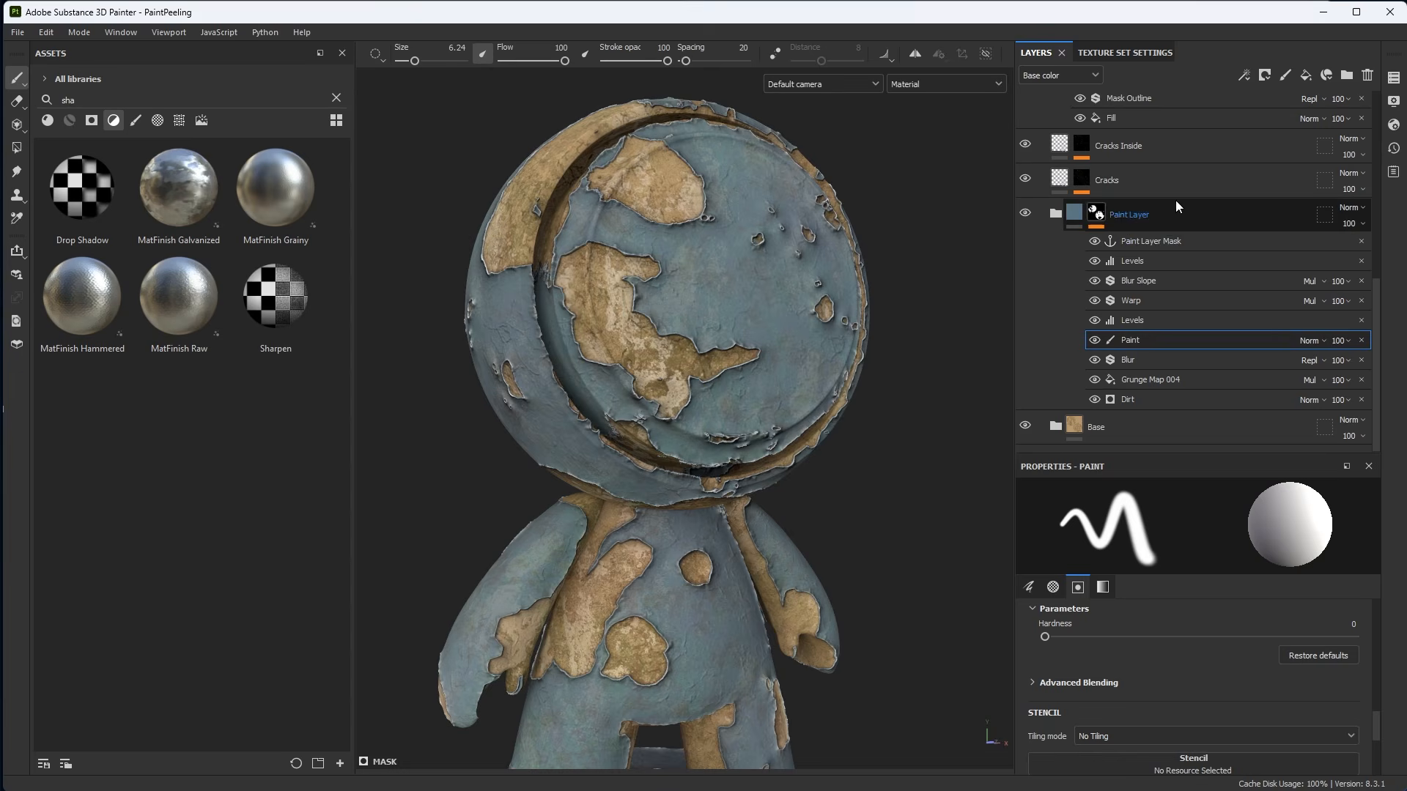
pyautogui.keyDown('alt'); pyautogui.moveTo(724, 307); pyautogui.dragTo(716, 292); pyautogui.keyUp('alt')
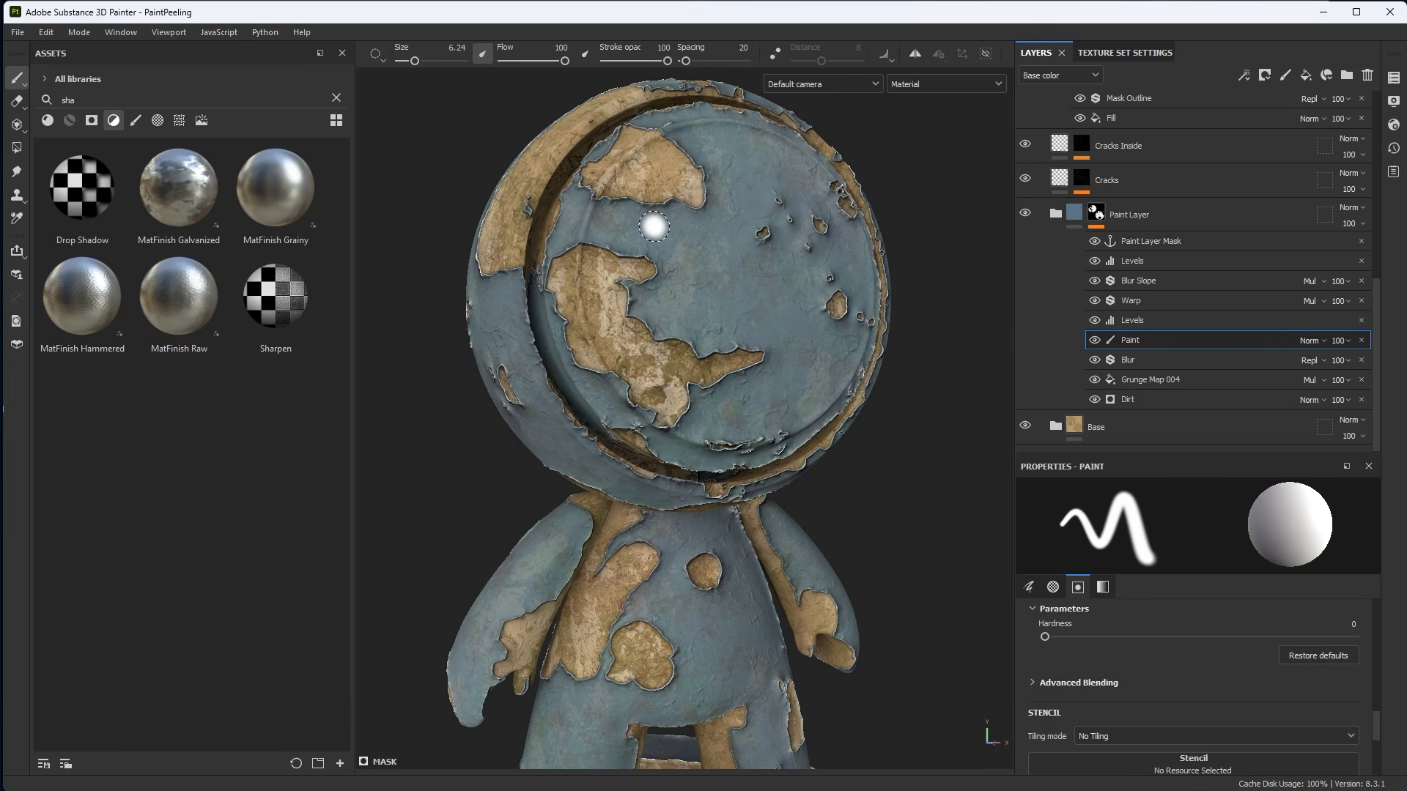
# Swap the paint color to black and paint paint back over parts of the head.
pyautogui.press('x')
pyautogui.moveTo(726, 205)
pyautogui.mouseDown()
pyautogui.moveTo(623, 223)
pyautogui.moveTo(726, 275)
pyautogui.moveTo(696, 304)
pyautogui.moveTo(733, 319)
pyautogui.moveTo(810, 307)
pyautogui.mouseUp()
pyautogui.keyDown('alt'); pyautogui.moveTo(857, 351); pyautogui.dragTo(843, 355); pyautogui.keyUp('alt')
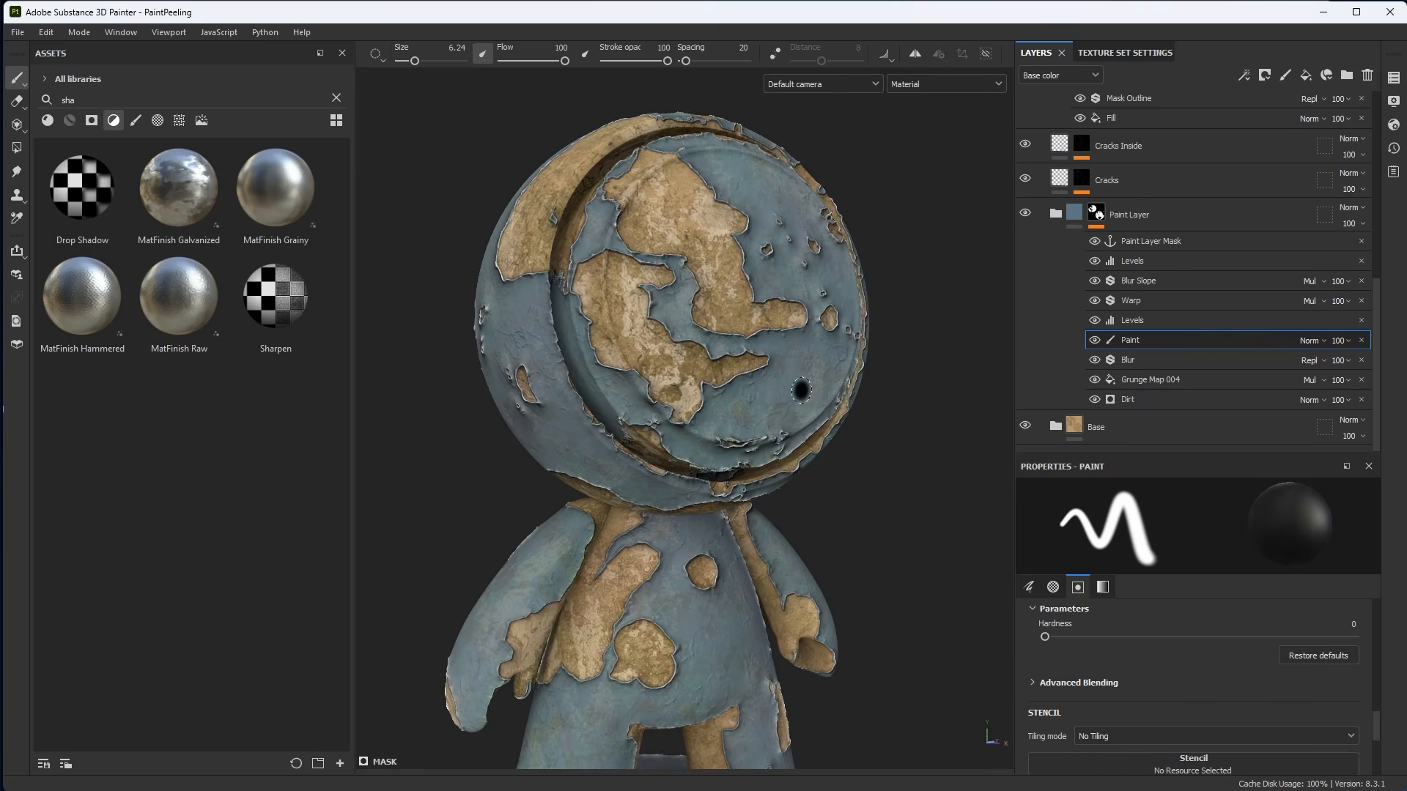
# Search the brush assets for dirt and pick the Dirt 2 brush.
pyautogui.click(336, 99)
pyautogui.click(135, 122)
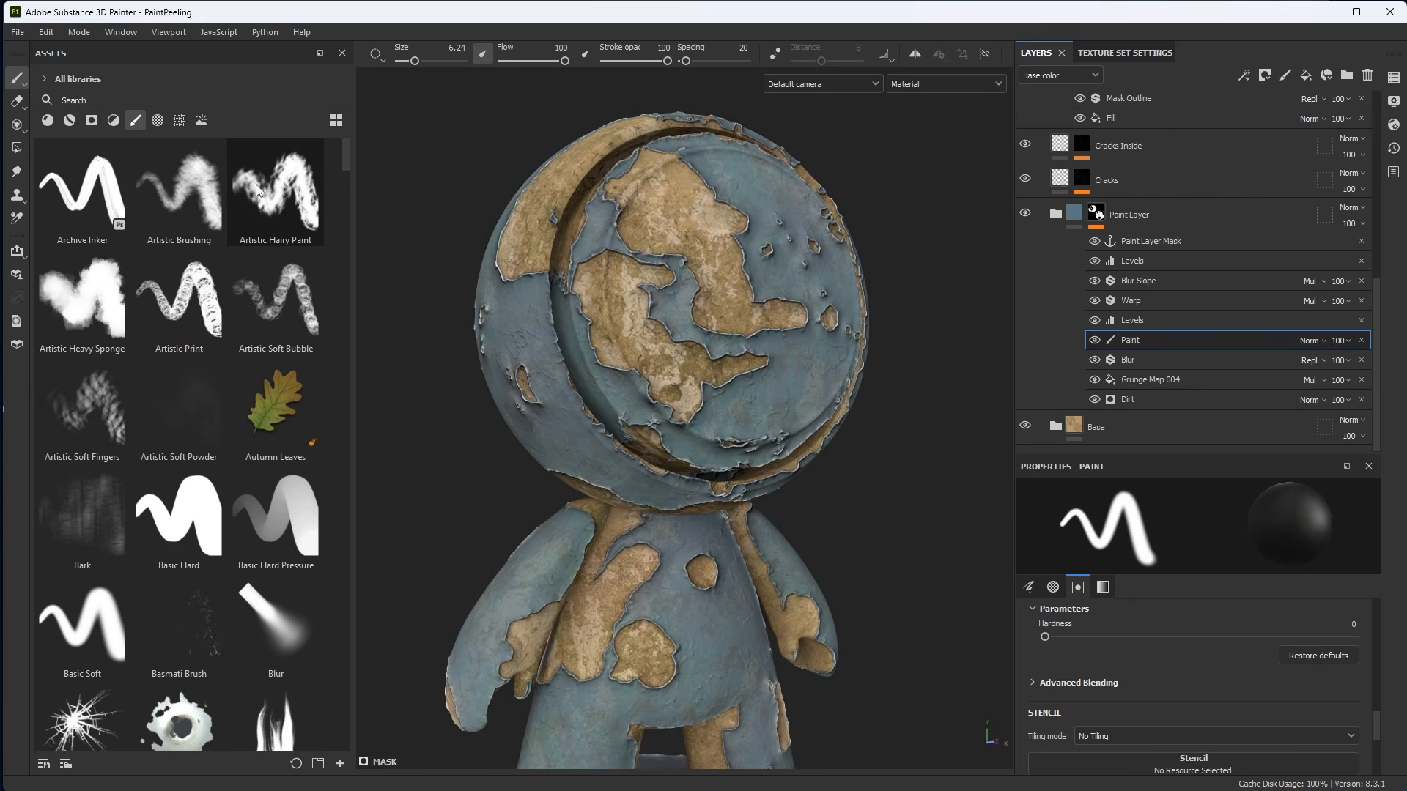
pyautogui.click(268, 100)
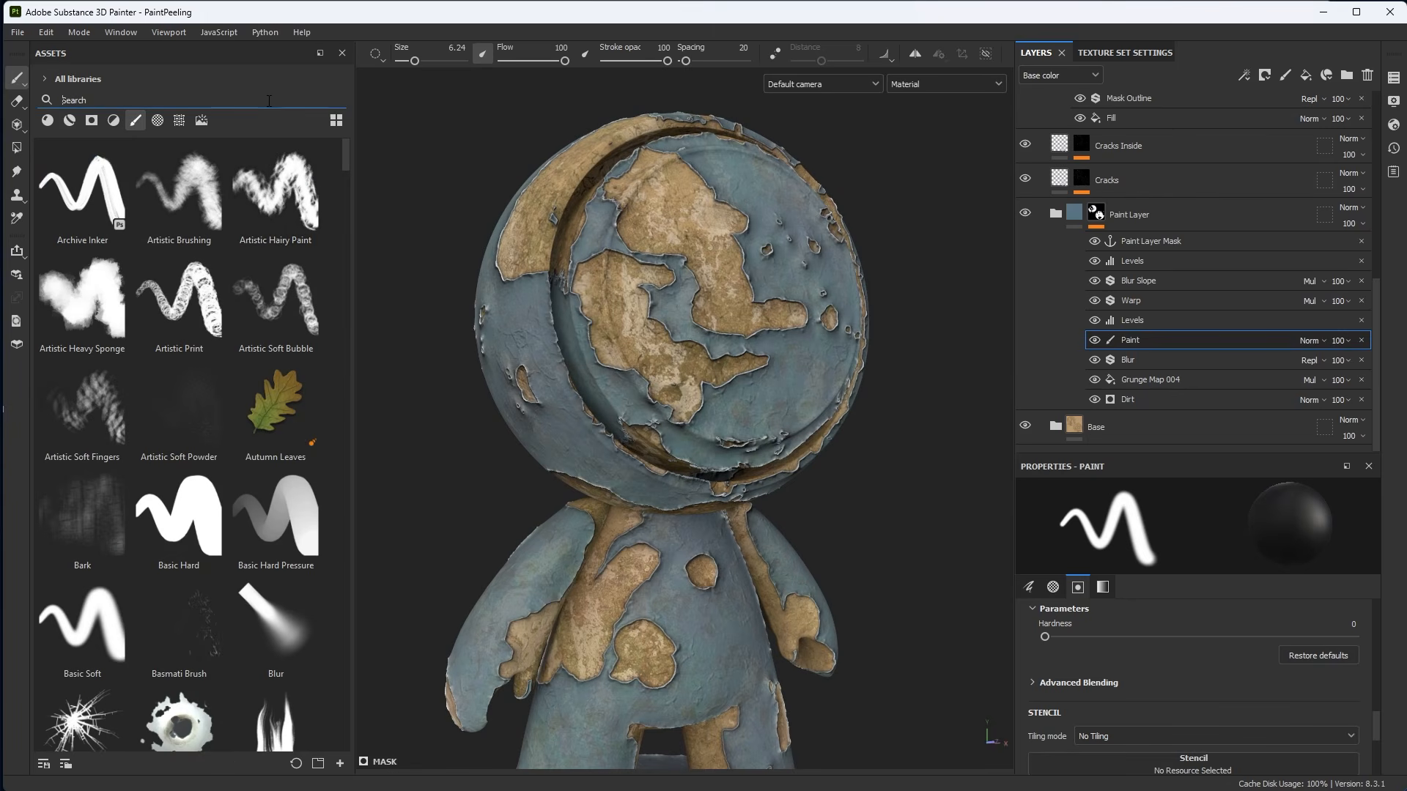
pyautogui.write('dirt')
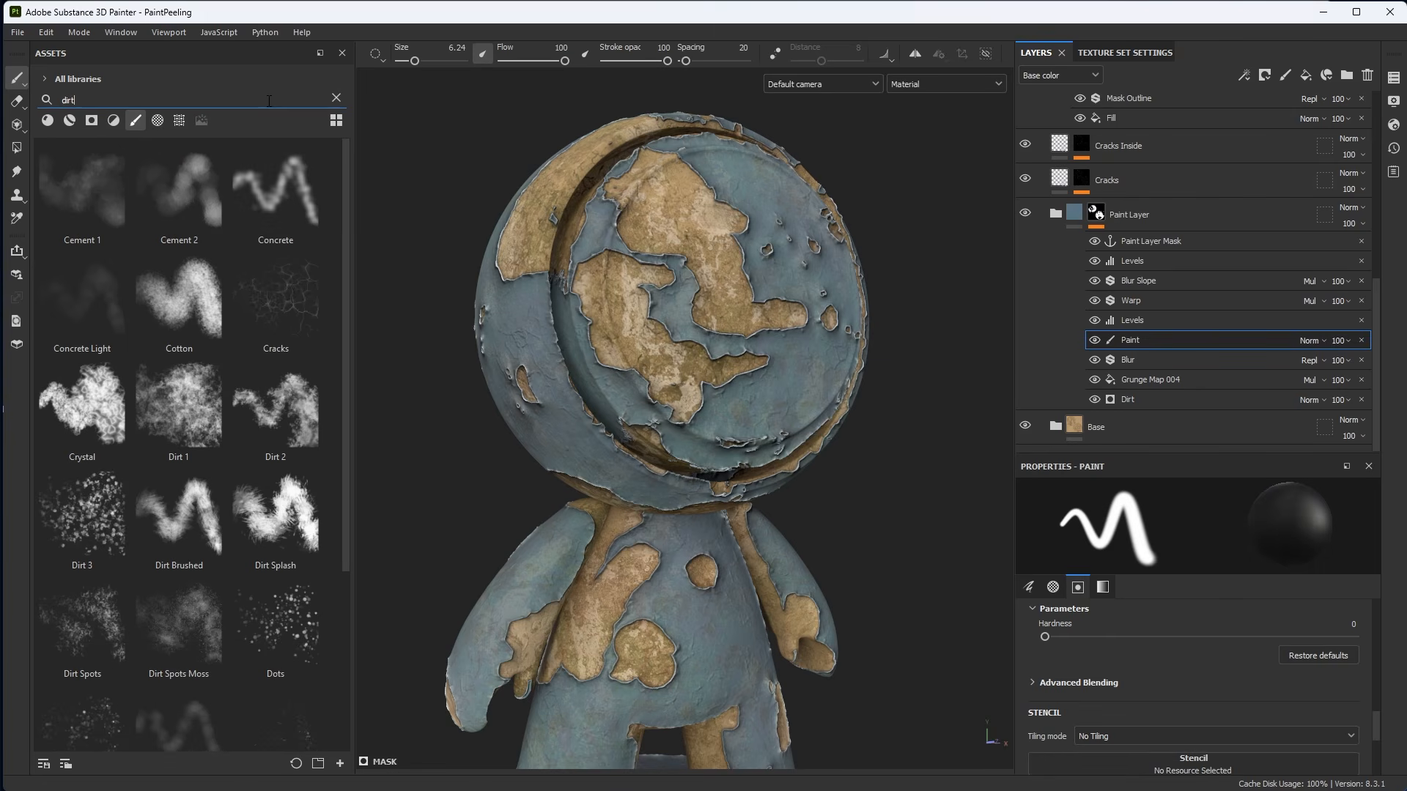
pyautogui.click(296, 426)
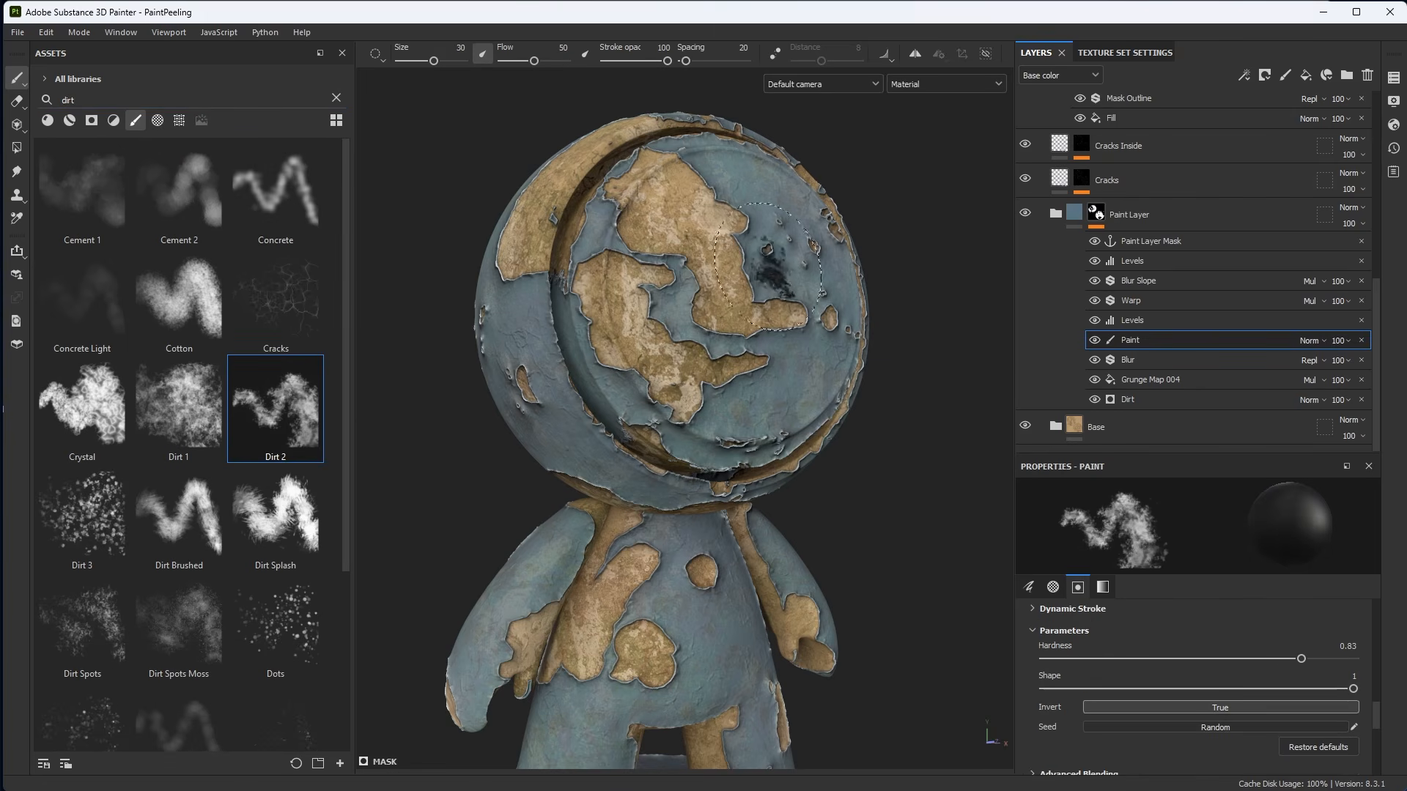
# Paint dirt-textured strokes on the head with the Dirt 2 brush at size about 14.
pyautogui.moveTo(710, 328)
pyautogui.keyDown('ctrl'); pyautogui.mouseDown(button='right')
pyautogui.moveTo(720, 285)
pyautogui.moveTo(738, 295)
pyautogui.moveTo(725, 295)
pyautogui.mouseUp(button='right'); pyautogui.keyUp('ctrl')
pyautogui.keyDown('alt'); pyautogui.moveTo(743, 295); pyautogui.dragTo(768, 294, button='right'); pyautogui.keyUp('alt')
pyautogui.moveTo(768, 294)
pyautogui.keyDown('alt'); pyautogui.mouseDown()
pyautogui.moveTo(756, 288)
pyautogui.moveTo(801, 279)
pyautogui.mouseUp(); pyautogui.keyUp('alt')
pyautogui.moveTo(768, 368)
pyautogui.mouseDown()
pyautogui.moveTo(722, 338)
pyautogui.moveTo(786, 307)
pyautogui.moveTo(759, 265)
pyautogui.moveTo(742, 278)
pyautogui.moveTo(699, 260)
pyautogui.moveTo(722, 267)
pyautogui.moveTo(733, 234)
pyautogui.moveTo(722, 253)
pyautogui.moveTo(652, 222)
pyautogui.moveTo(692, 238)
pyautogui.mouseUp()
# Swap the paint color to white and paint additional dirt-textured peel on the head.
pyautogui.press('x')
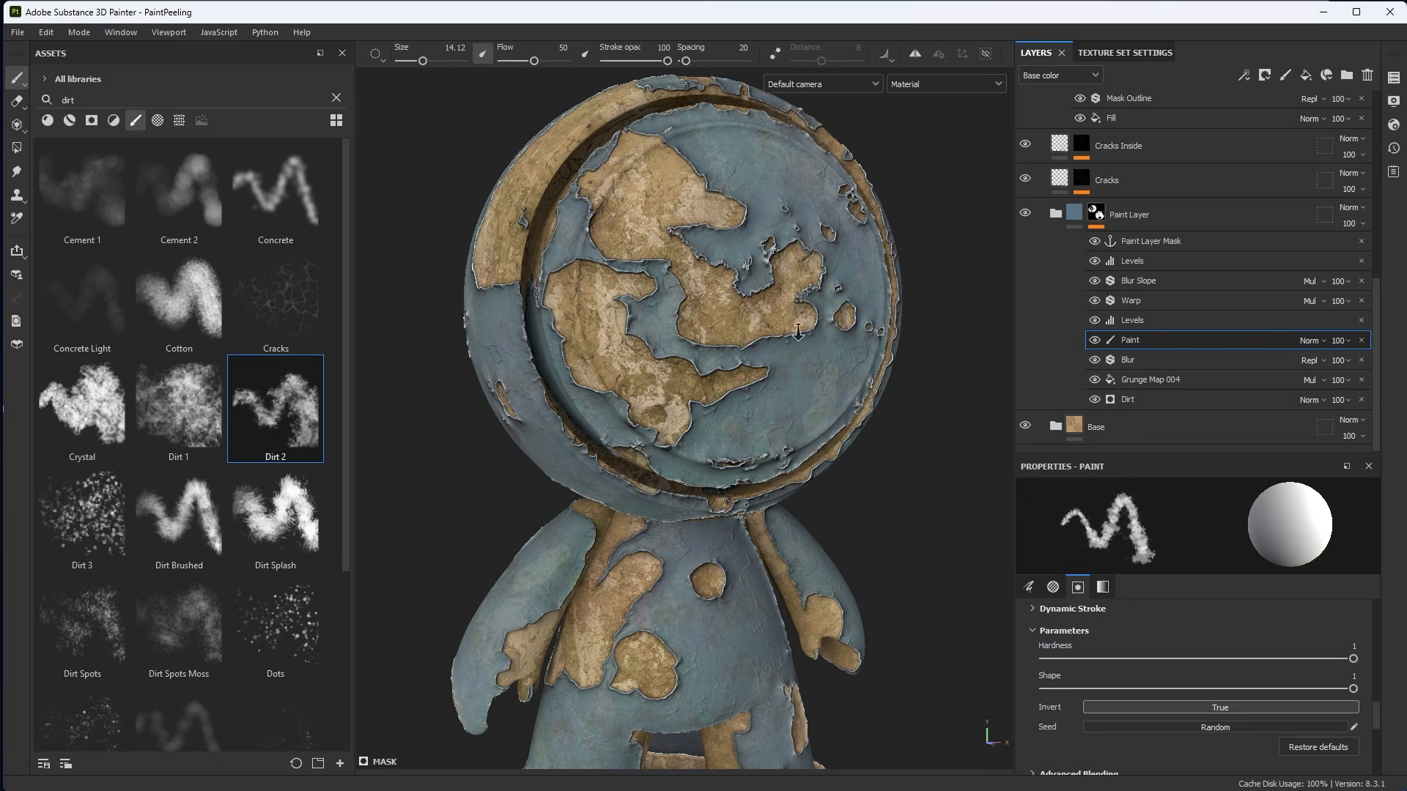
pyautogui.keyDown('alt'); pyautogui.moveTo(798, 332); pyautogui.dragTo(769, 285, button='right'); pyautogui.keyUp('alt')
pyautogui.keyDown('alt'); pyautogui.moveTo(769, 285); pyautogui.dragTo(795, 267); pyautogui.keyUp('alt')
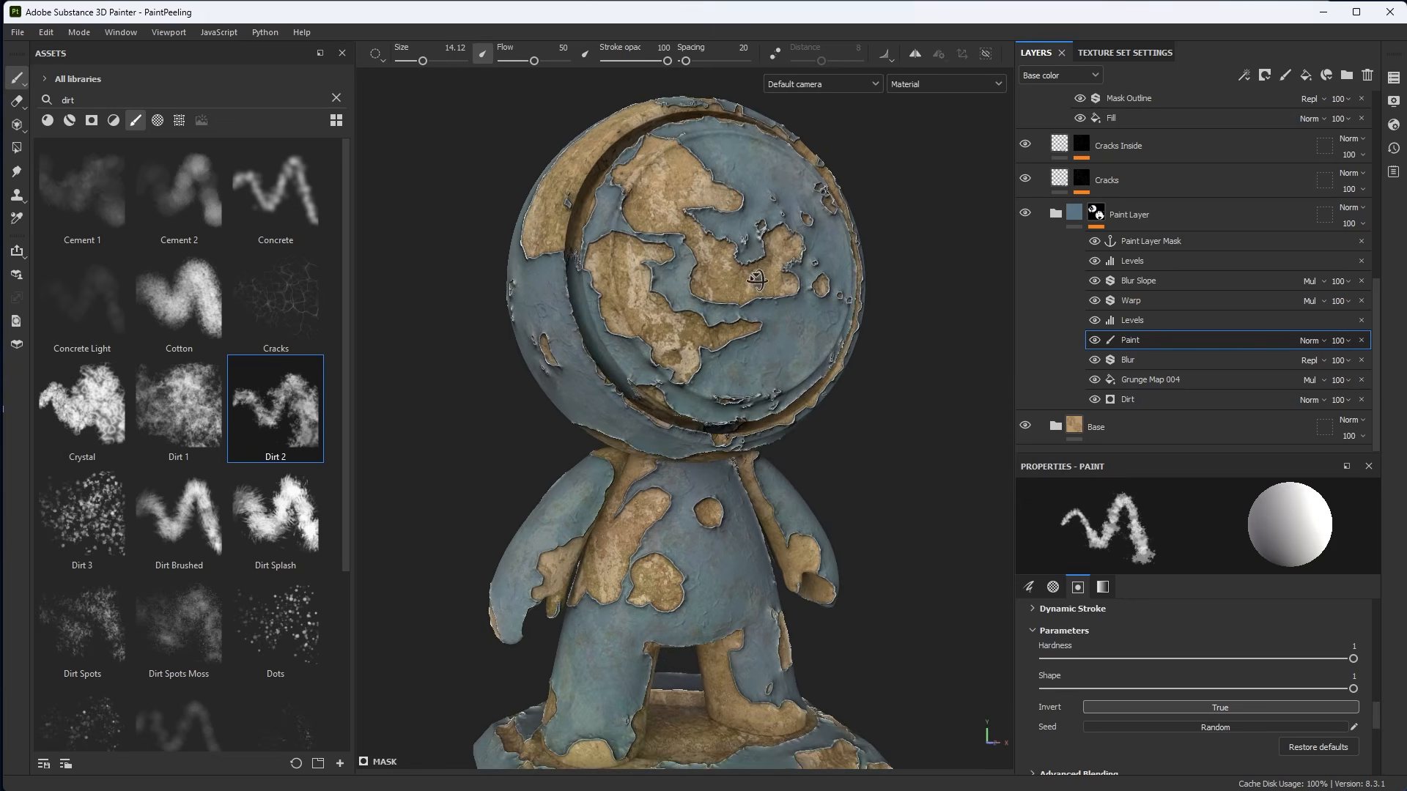
# Select the Dirt generator and set its Dirt Level to 0.88.
pyautogui.click(1134, 399)
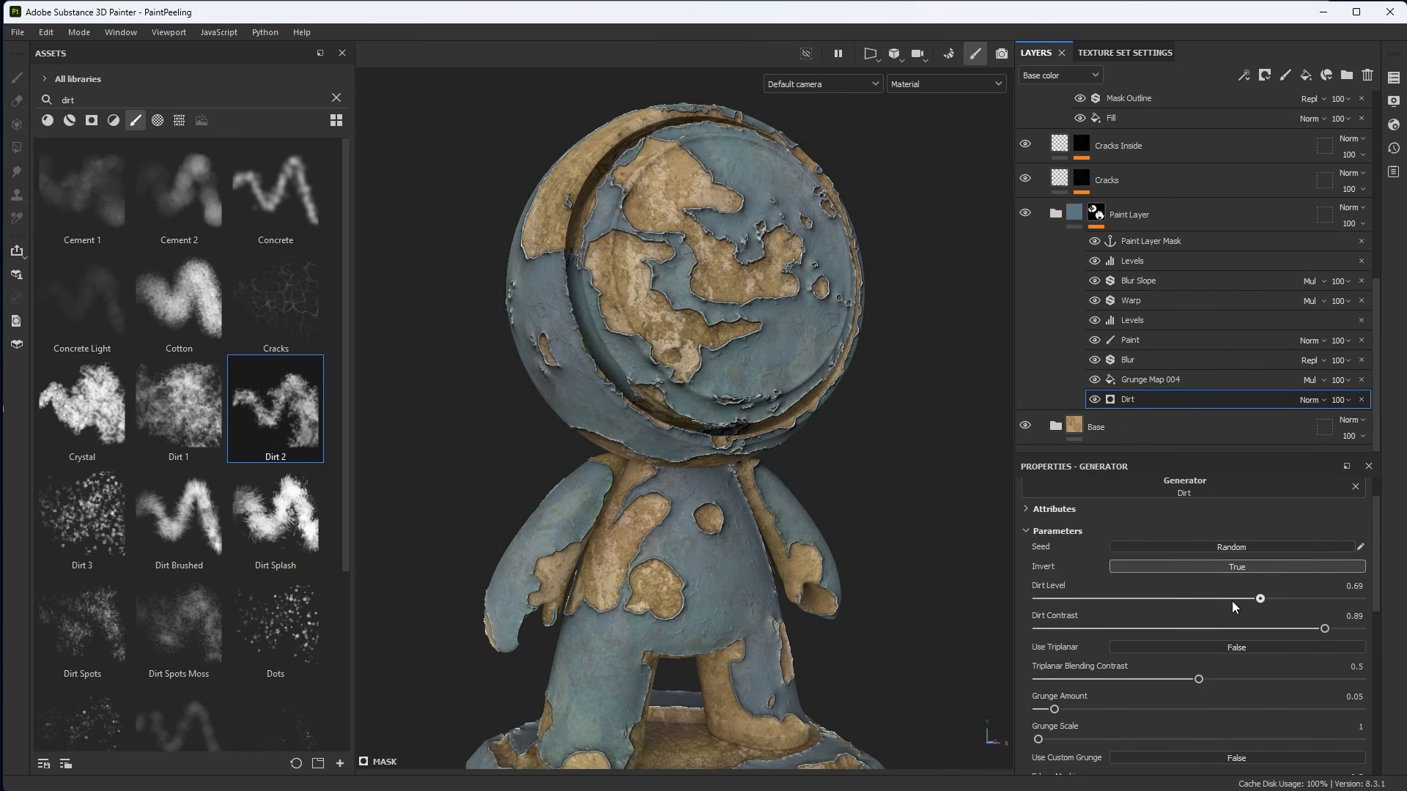
pyautogui.moveTo(1233, 601); pyautogui.dragTo(1129, 600)
pyautogui.moveTo(1294, 609)
pyautogui.mouseDown()
pyautogui.moveTo(1326, 609)
pyautogui.moveTo(1242, 609)
pyautogui.moveTo(1321, 609)
pyautogui.mouseUp()
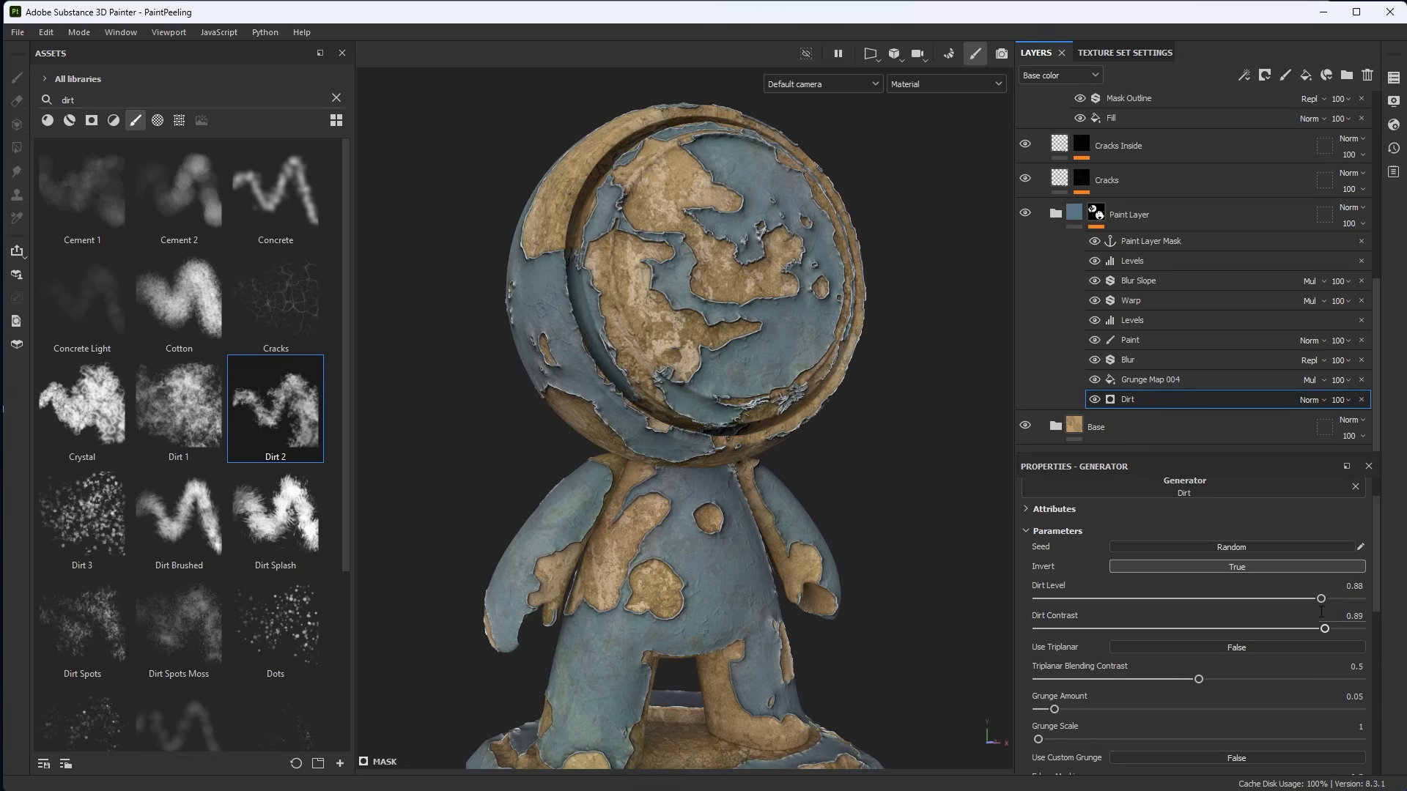